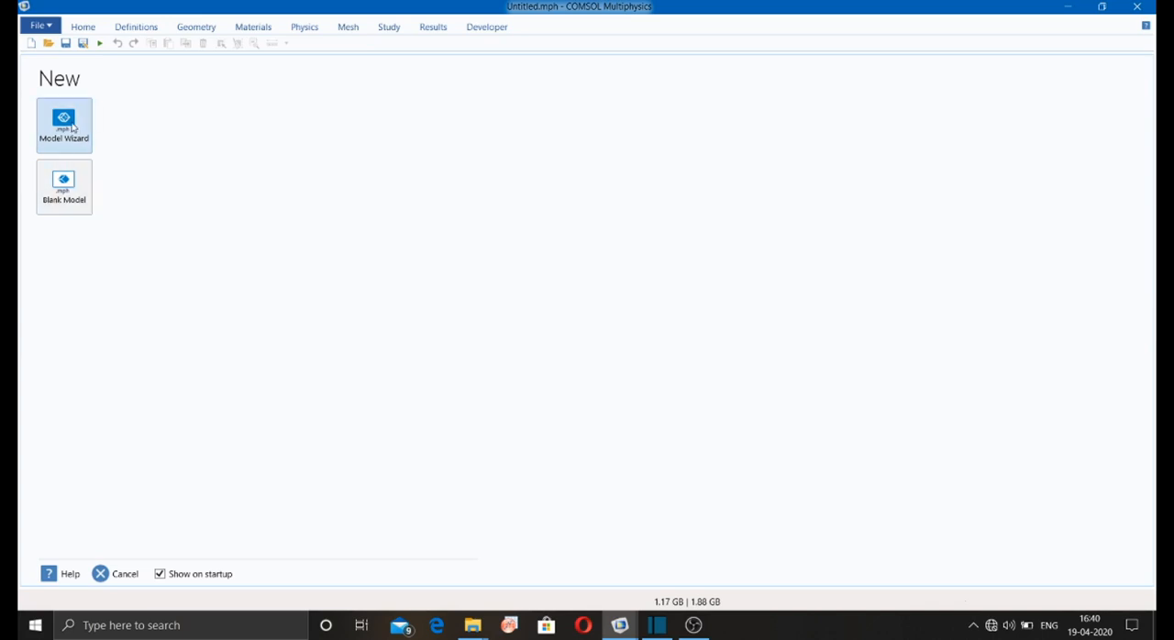
# Step: Start a 3D model with the Model Wizard and add the Heat Transfer in Solids (ht) physics interface
pyautogui.click(72, 127)
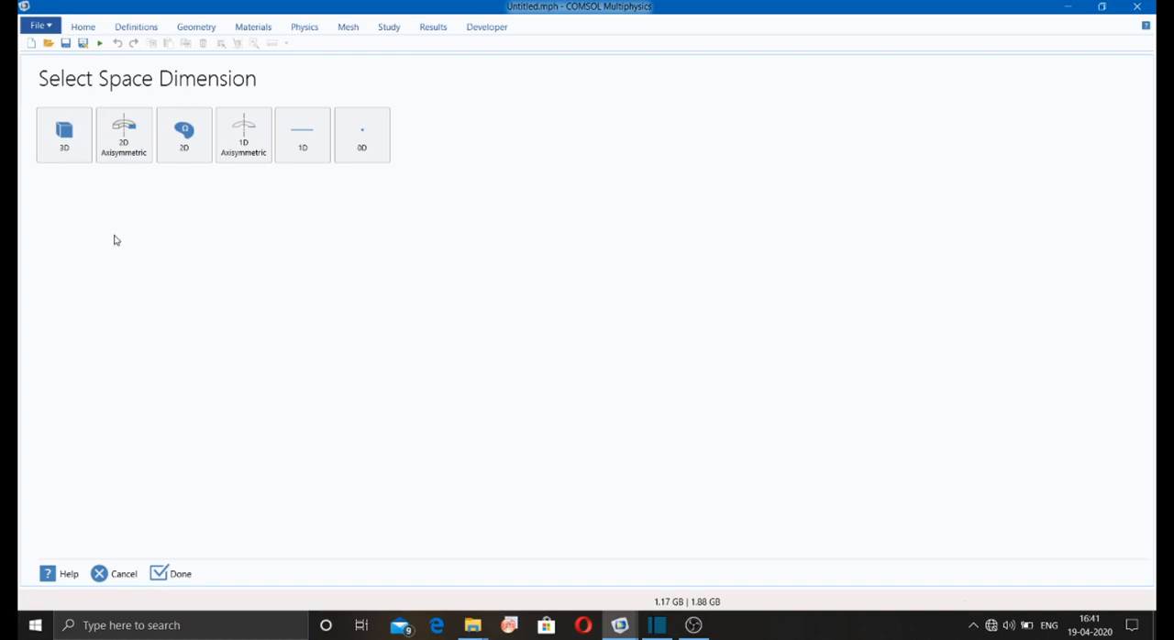
pyautogui.click(79, 151)
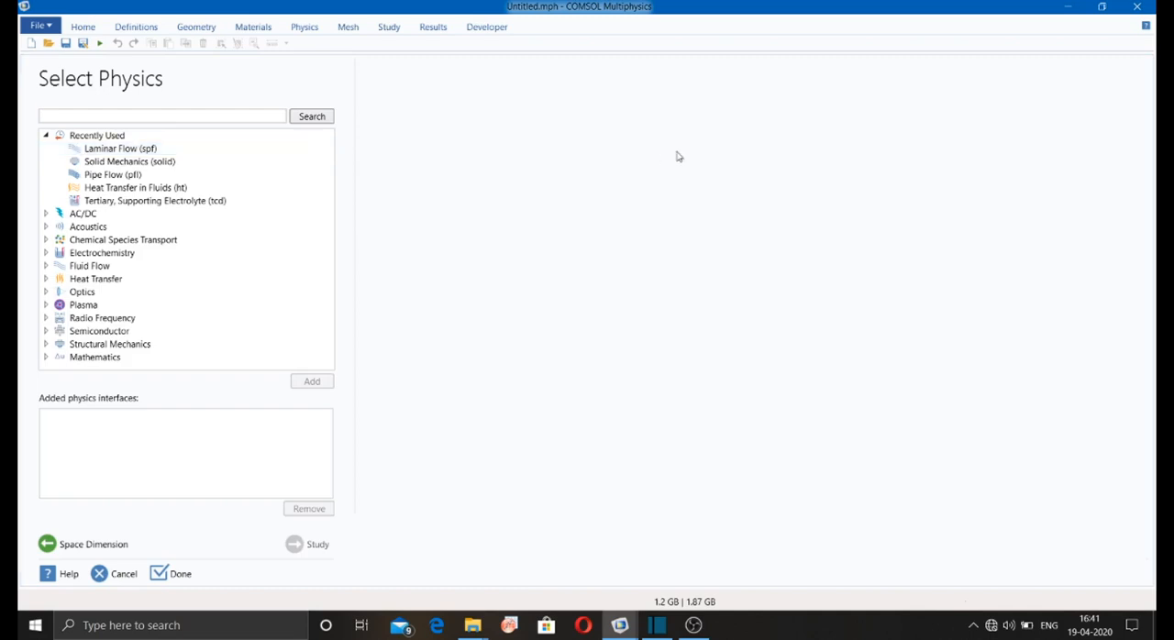
pyautogui.click(45, 136)
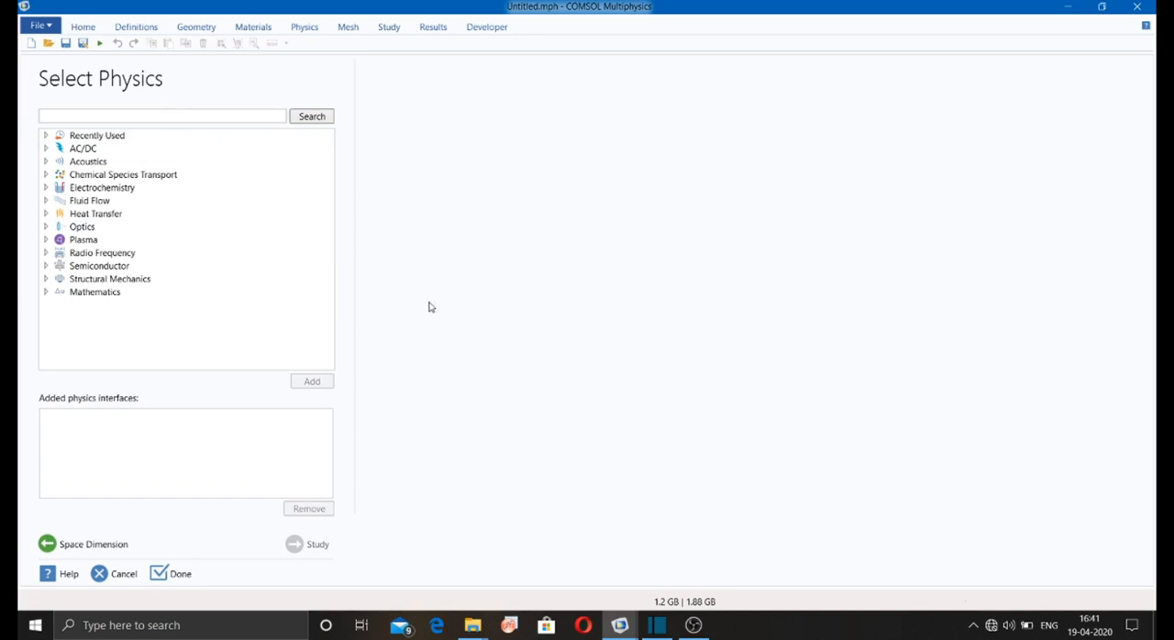
pyautogui.click(98, 154)
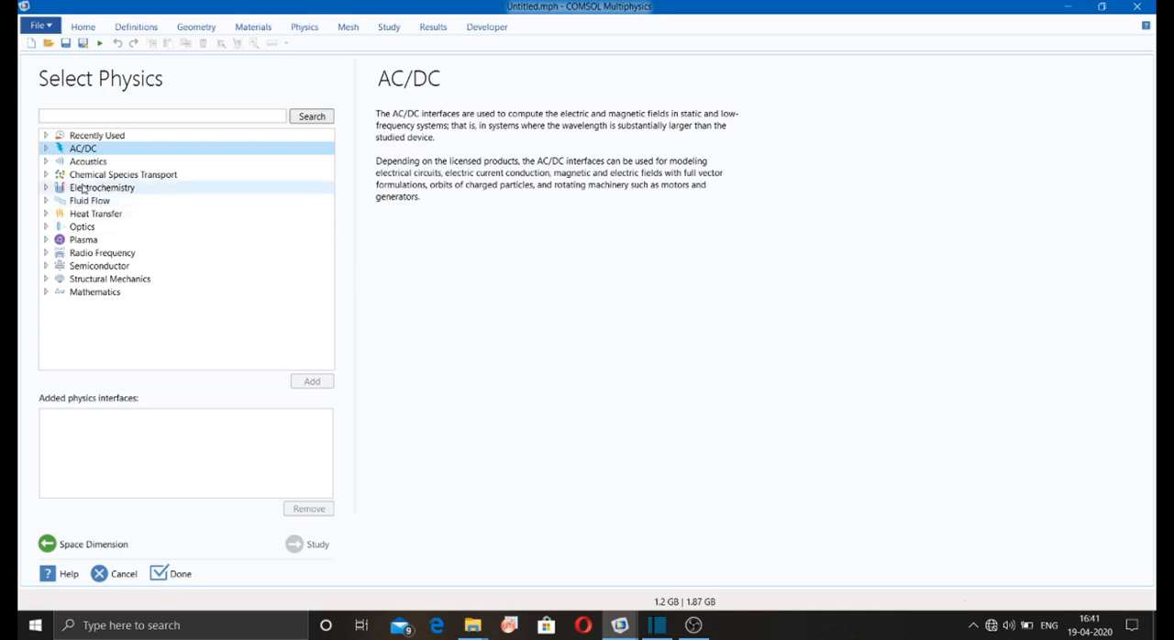
pyautogui.click(45, 149)
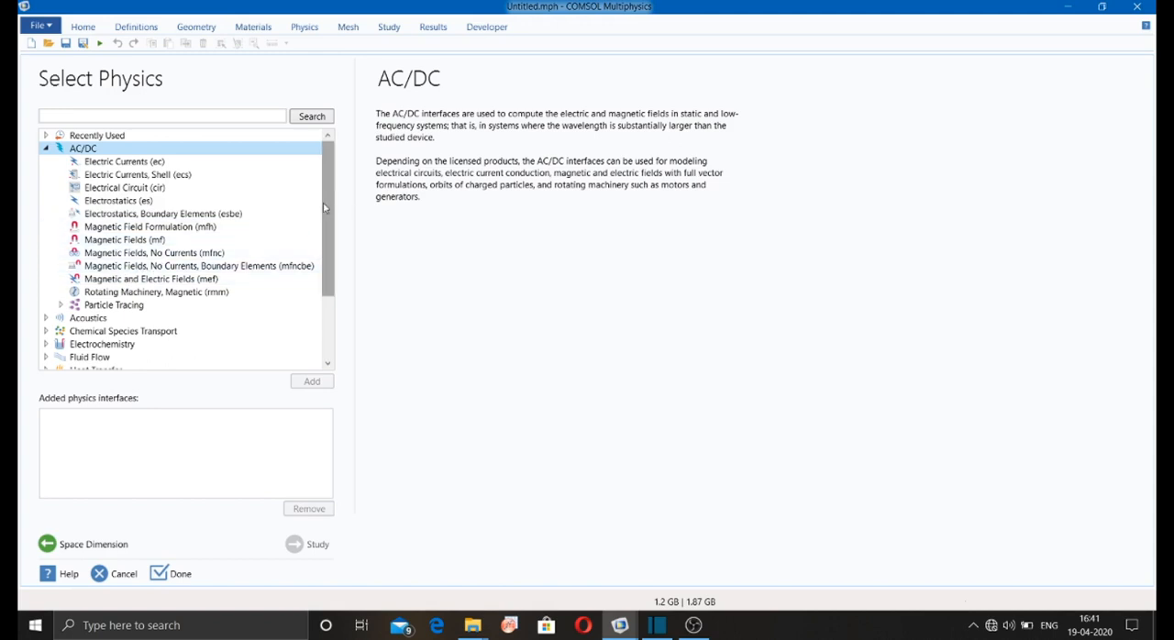
pyautogui.moveTo(323, 201); pyautogui.dragTo(325, 295)
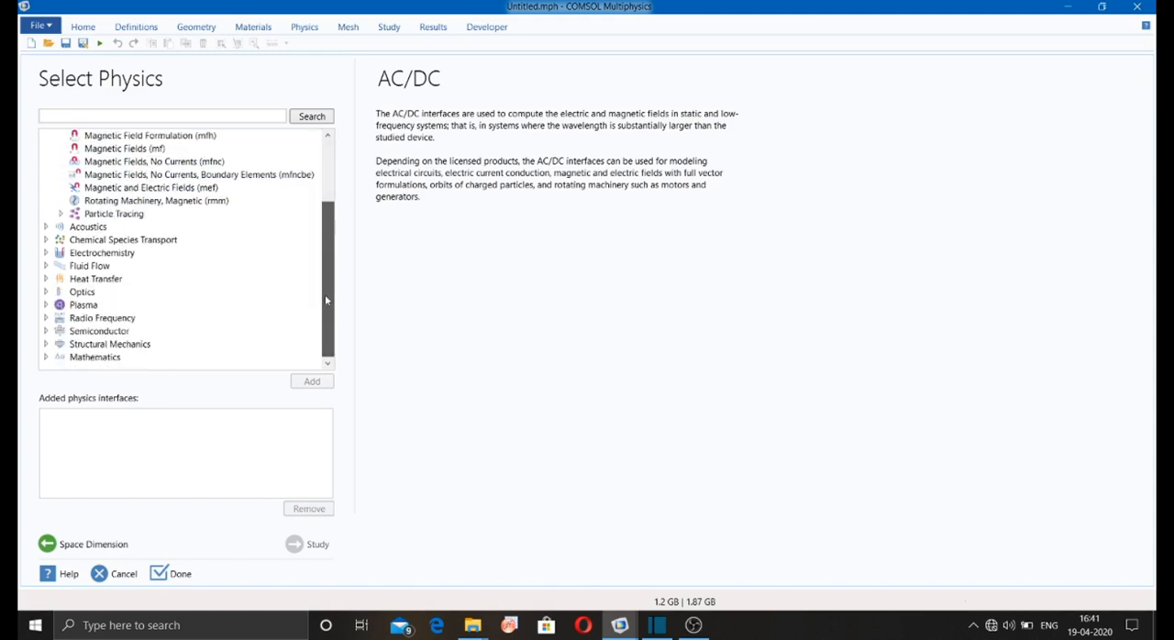
pyautogui.click(47, 279)
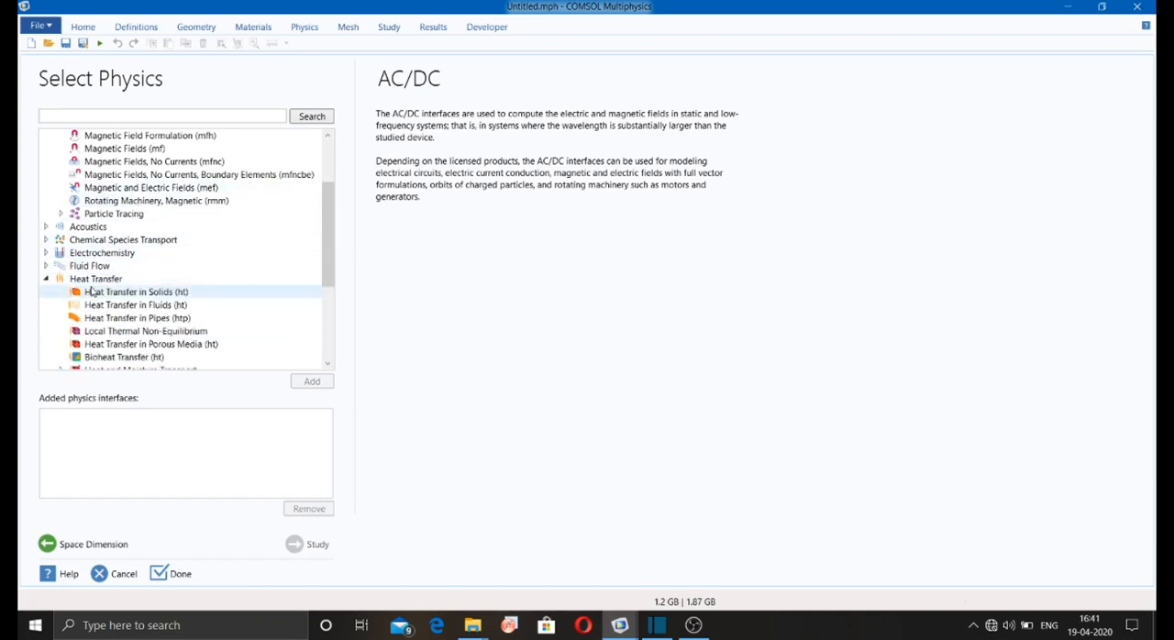
pyautogui.click(80, 292)
pyautogui.click(297, 383)
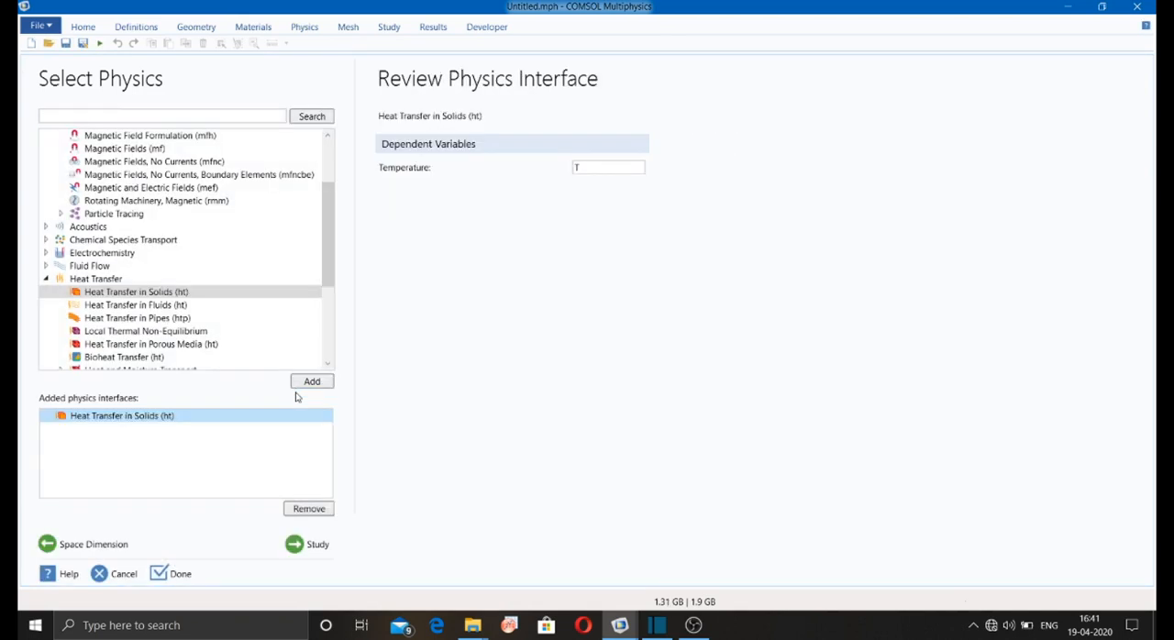
# Step: Choose a Stationary study for the heat transfer model and finish the wizard
pyautogui.click(308, 545)
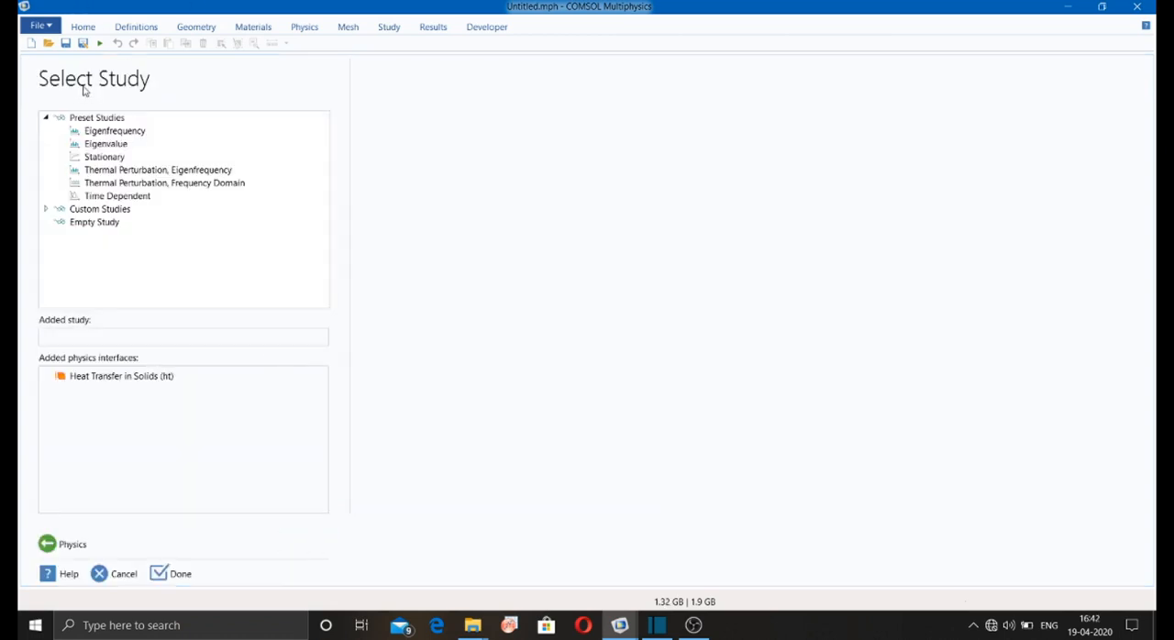
pyautogui.click(103, 159)
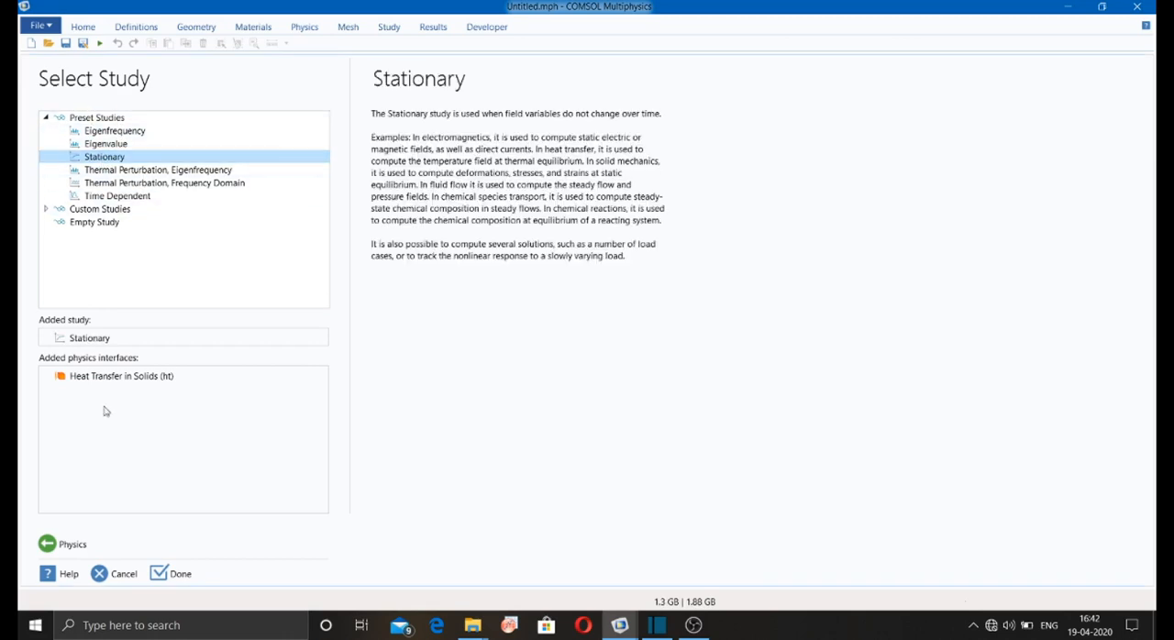
pyautogui.click(179, 574)
pyautogui.click(620, 371)
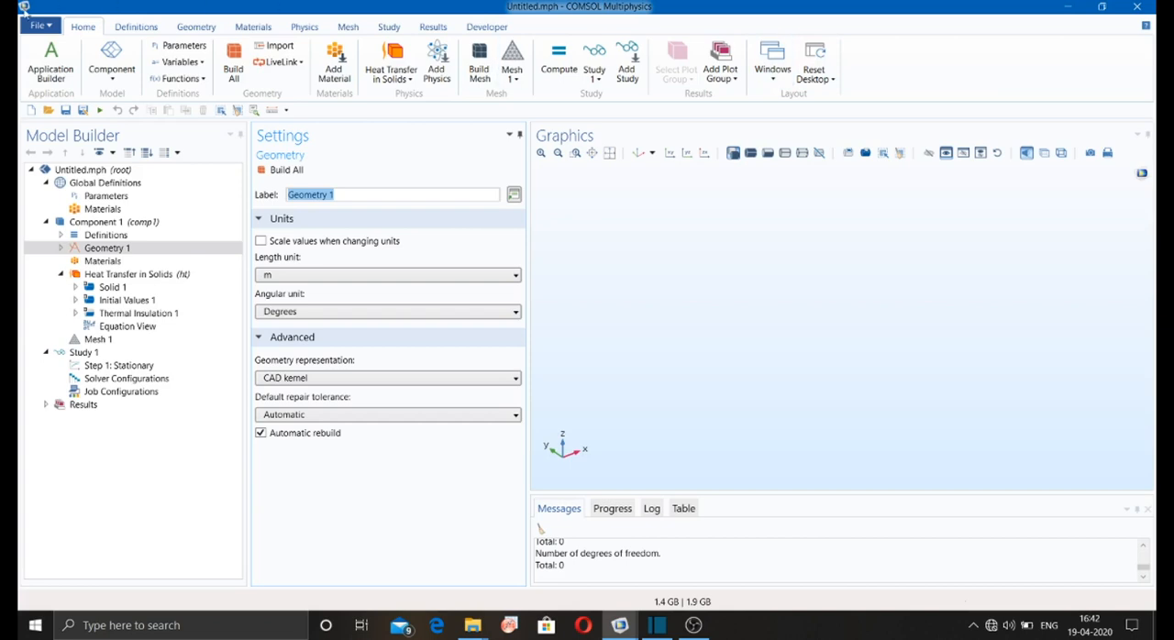
# Step: Review the available definitions, geometry, materials, physics, mesh, study and results commands
pyautogui.click(142, 31)
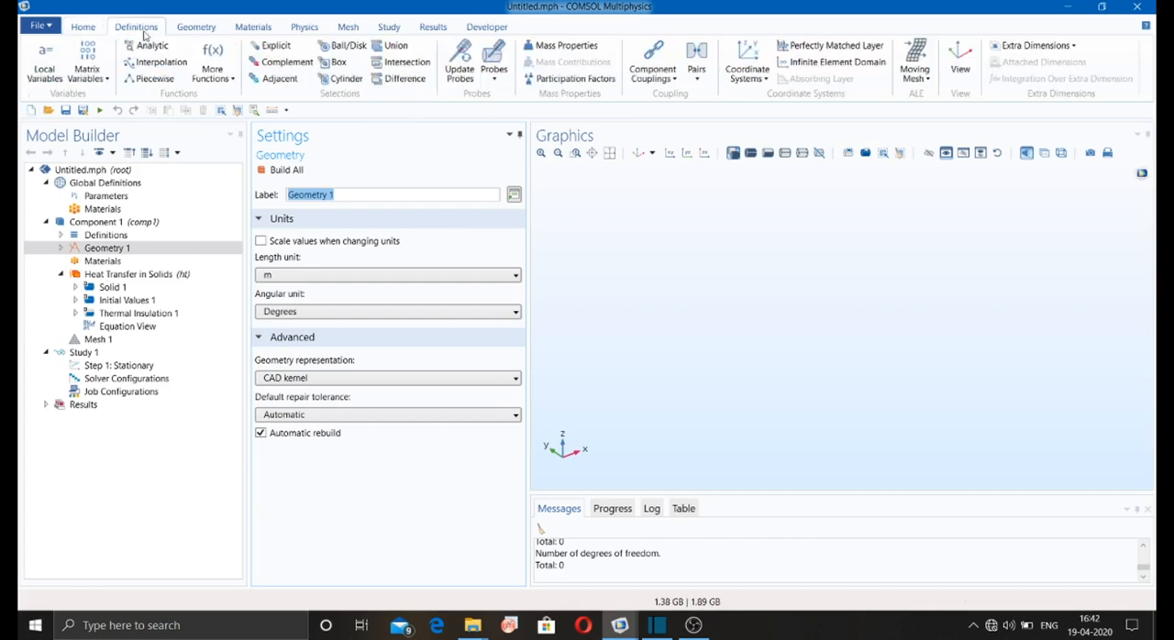
pyautogui.click(81, 29)
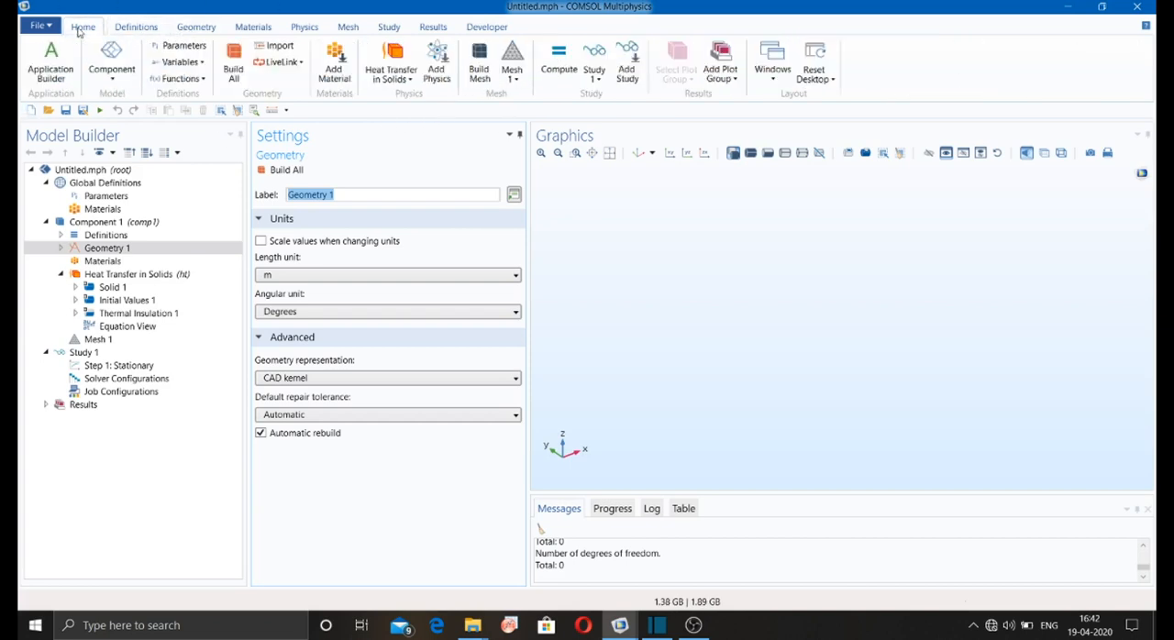
pyautogui.click(140, 29)
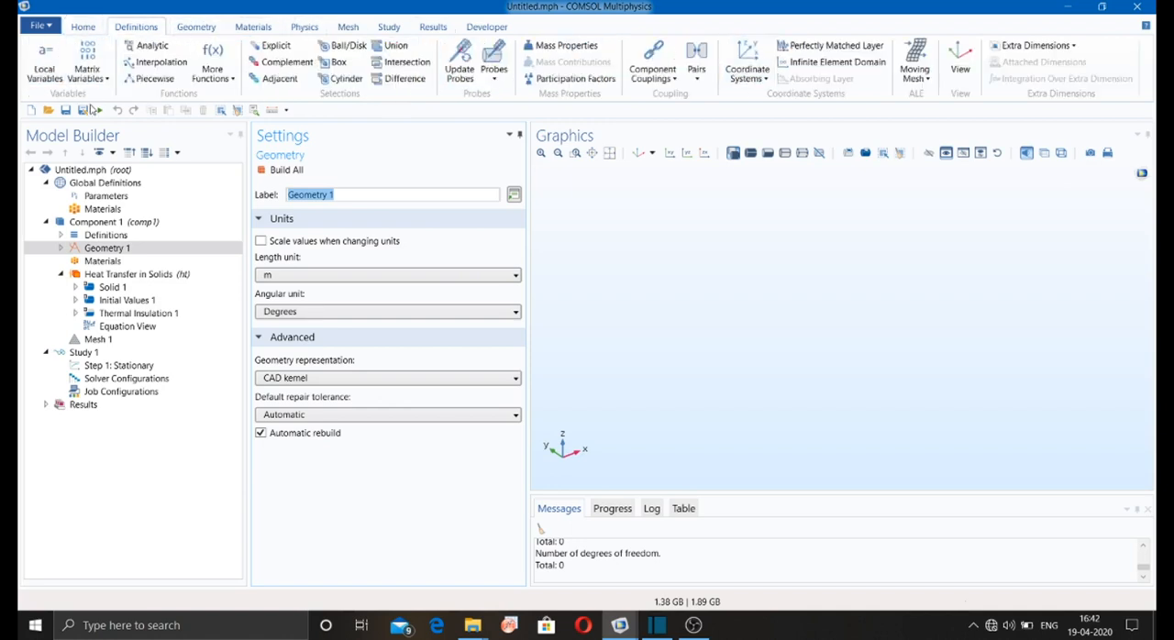
pyautogui.click(209, 27)
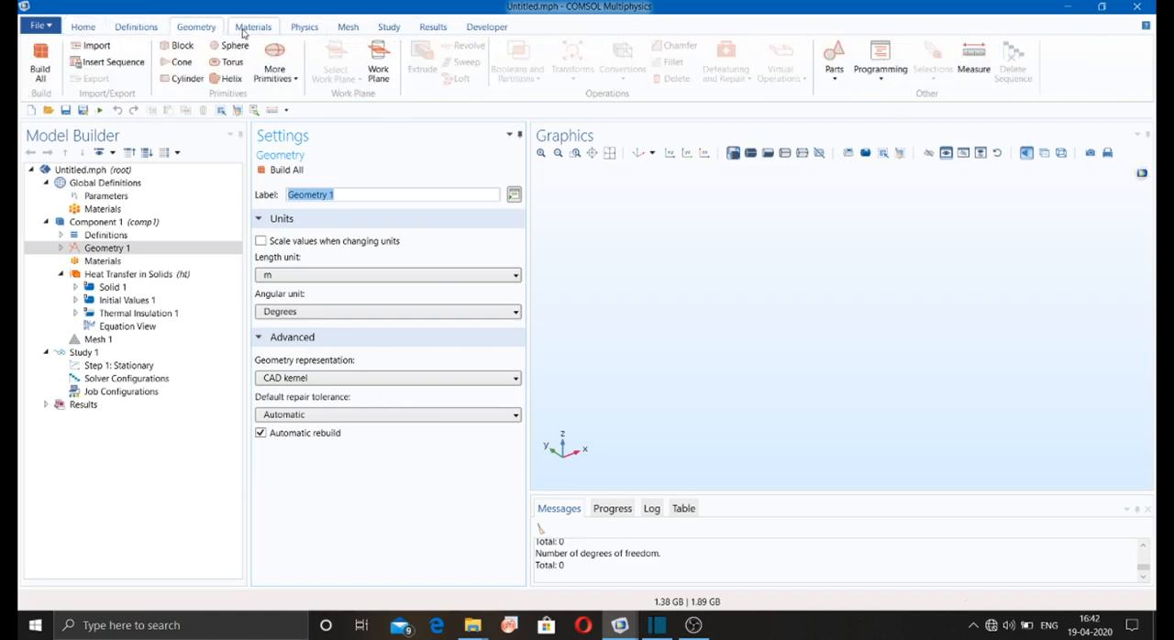
pyautogui.click(246, 29)
pyautogui.click(303, 29)
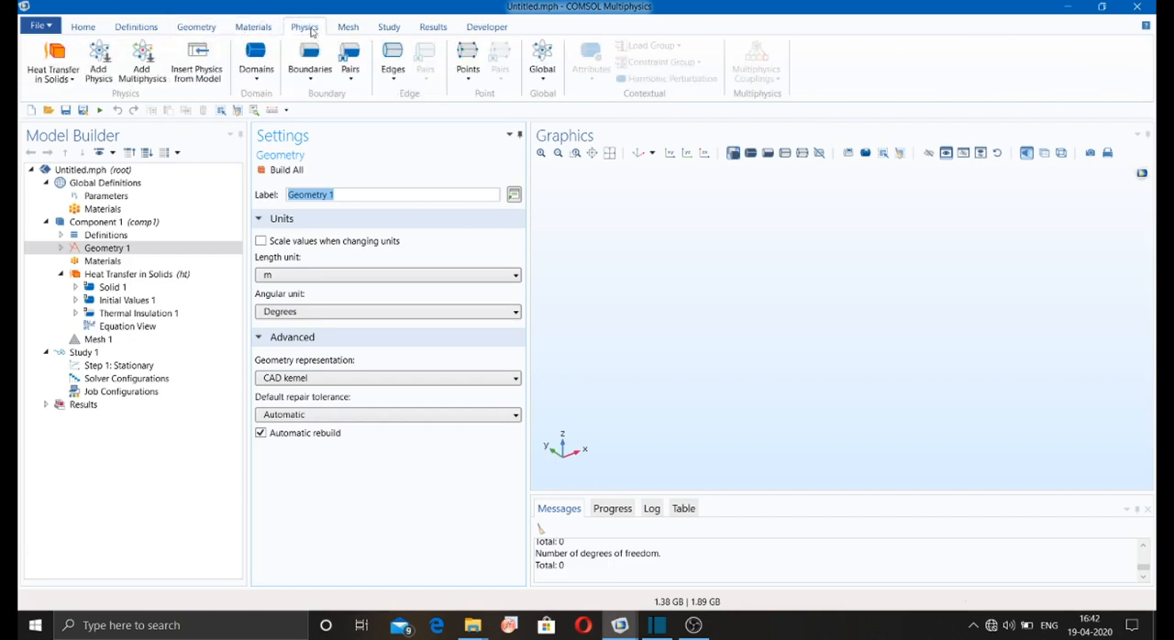
pyautogui.click(348, 29)
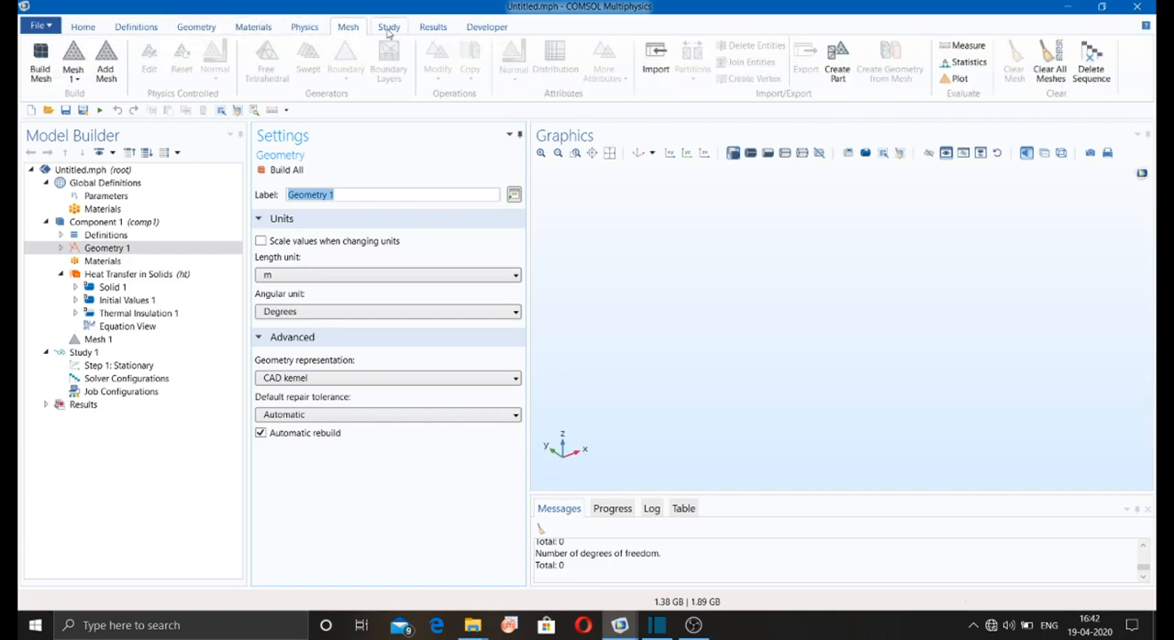
pyautogui.click(389, 30)
pyautogui.click(433, 28)
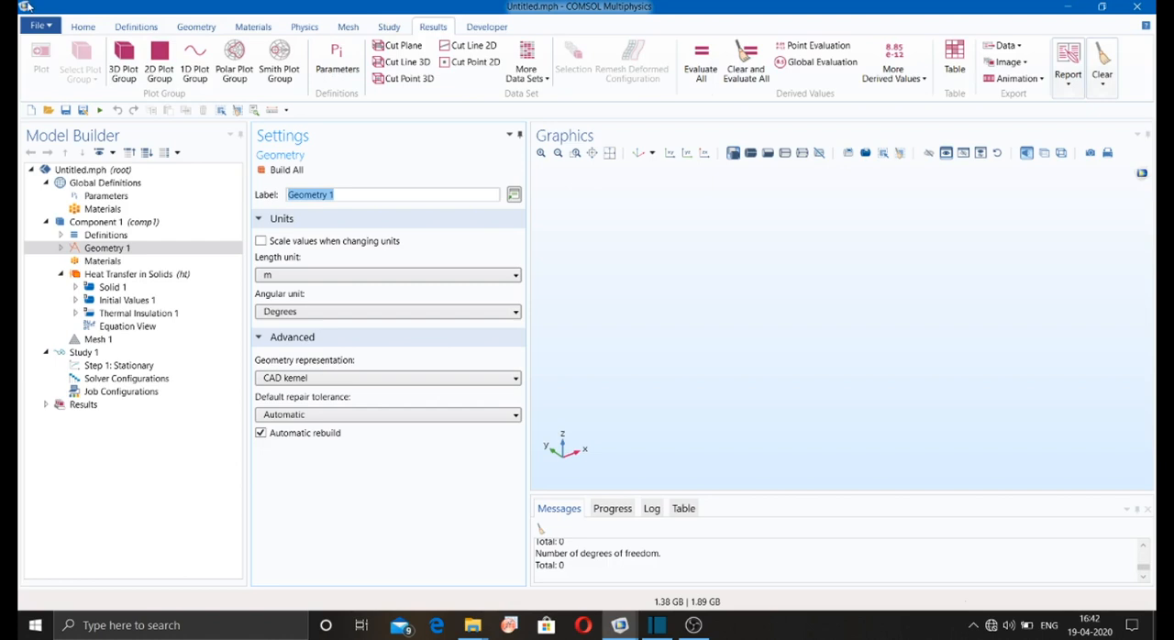
pyautogui.click(131, 29)
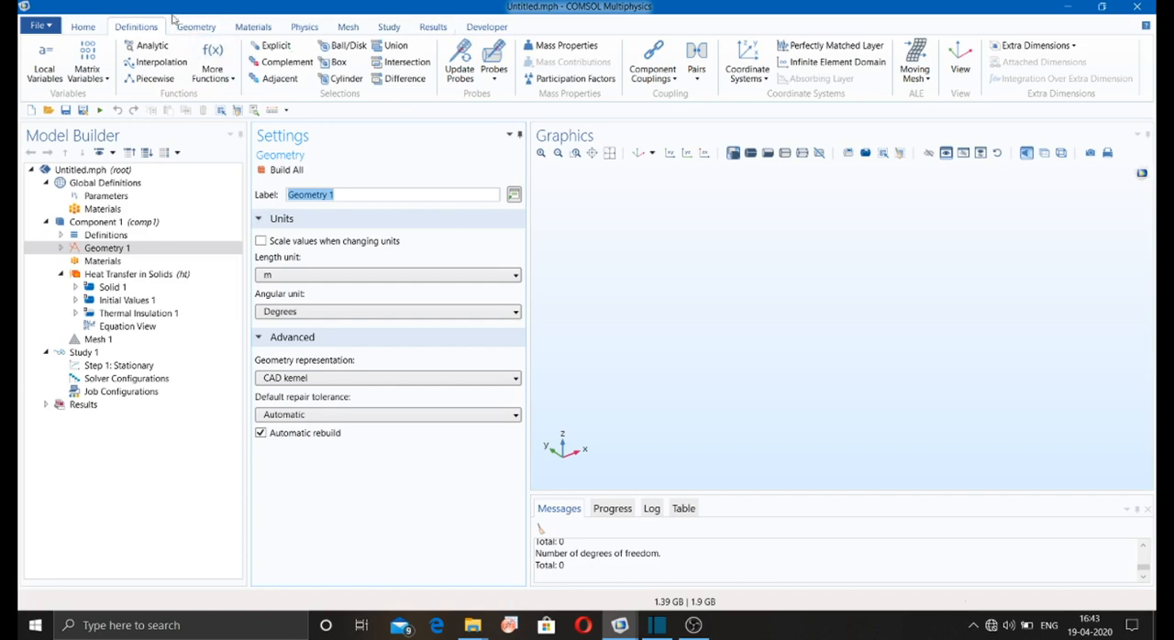
pyautogui.click(87, 28)
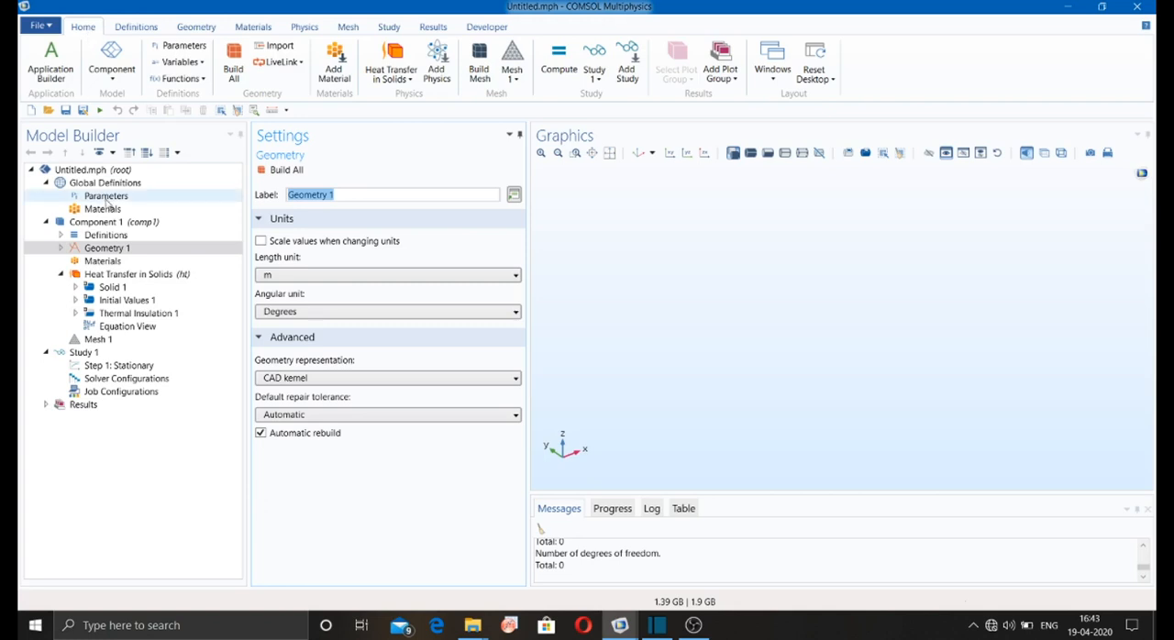
# Step: Expand Geometry 1 in the model tree and set its length unit to mm
pyautogui.click(61, 253)
pyautogui.click(61, 248)
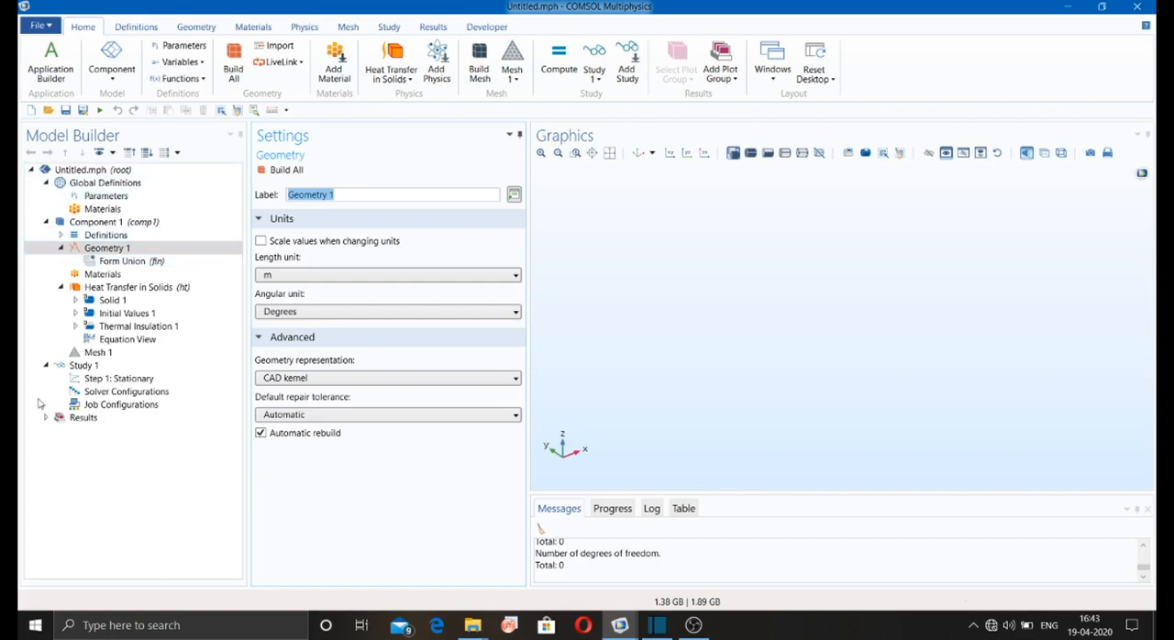
pyautogui.click(133, 249)
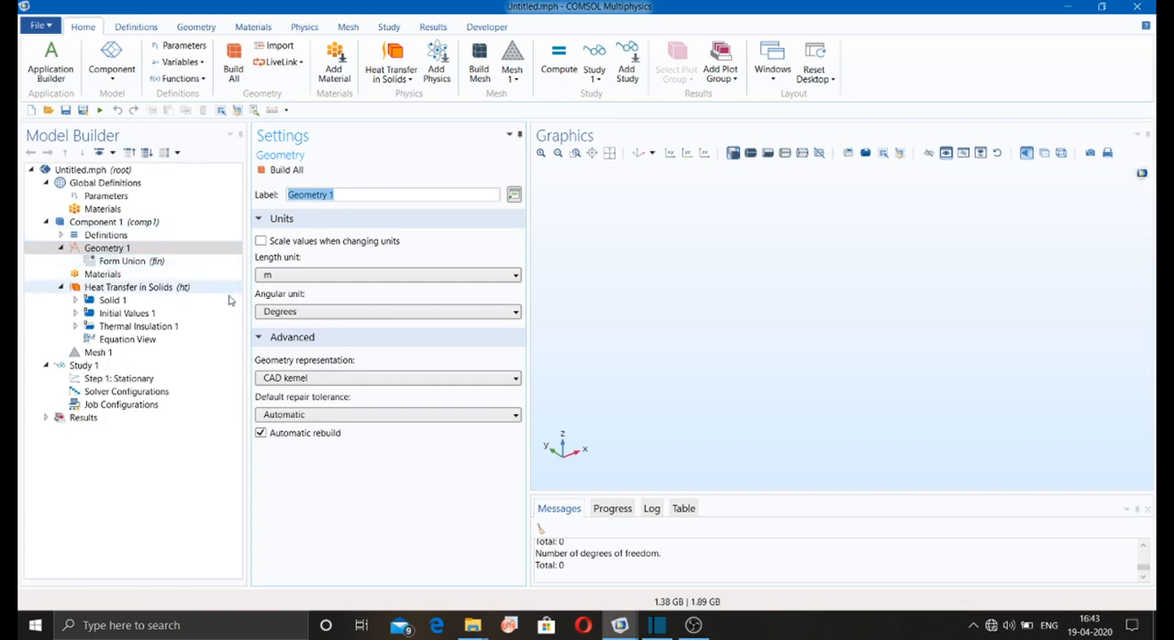
pyautogui.click(273, 276)
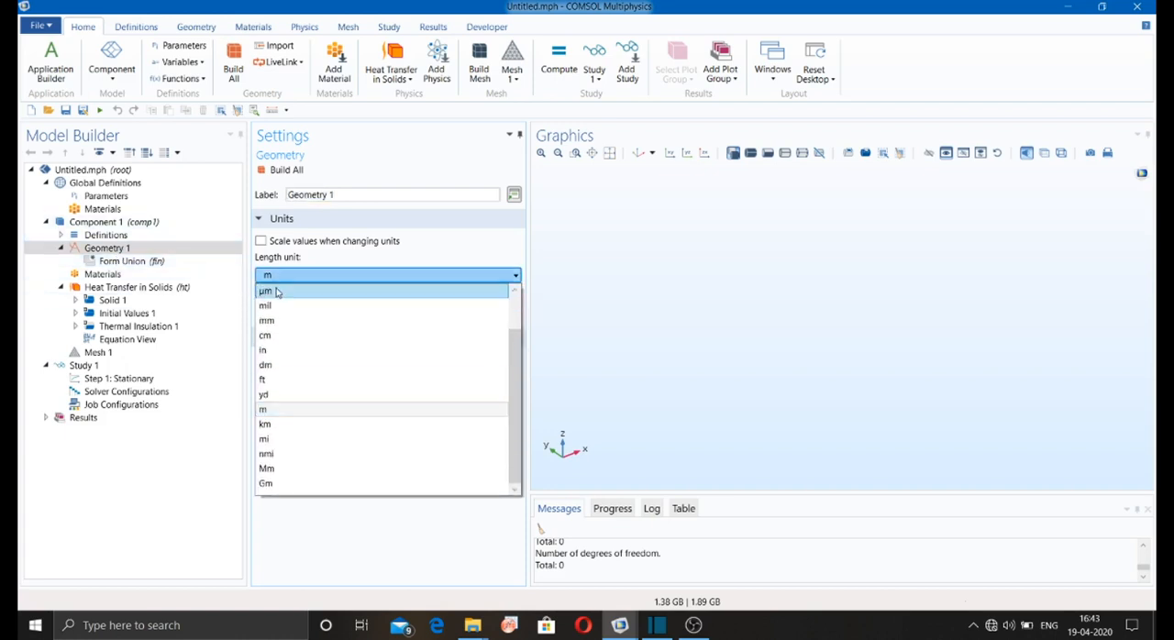
pyautogui.click(277, 289)
pyautogui.click(280, 277)
pyautogui.click(275, 305)
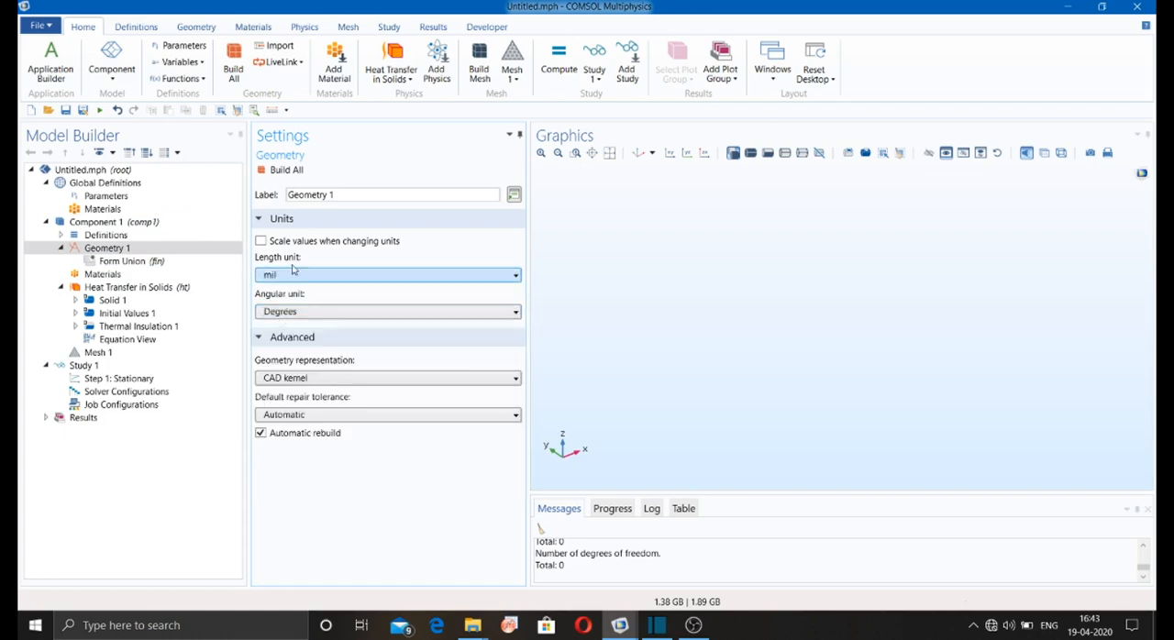
pyautogui.click(280, 276)
pyautogui.click(285, 322)
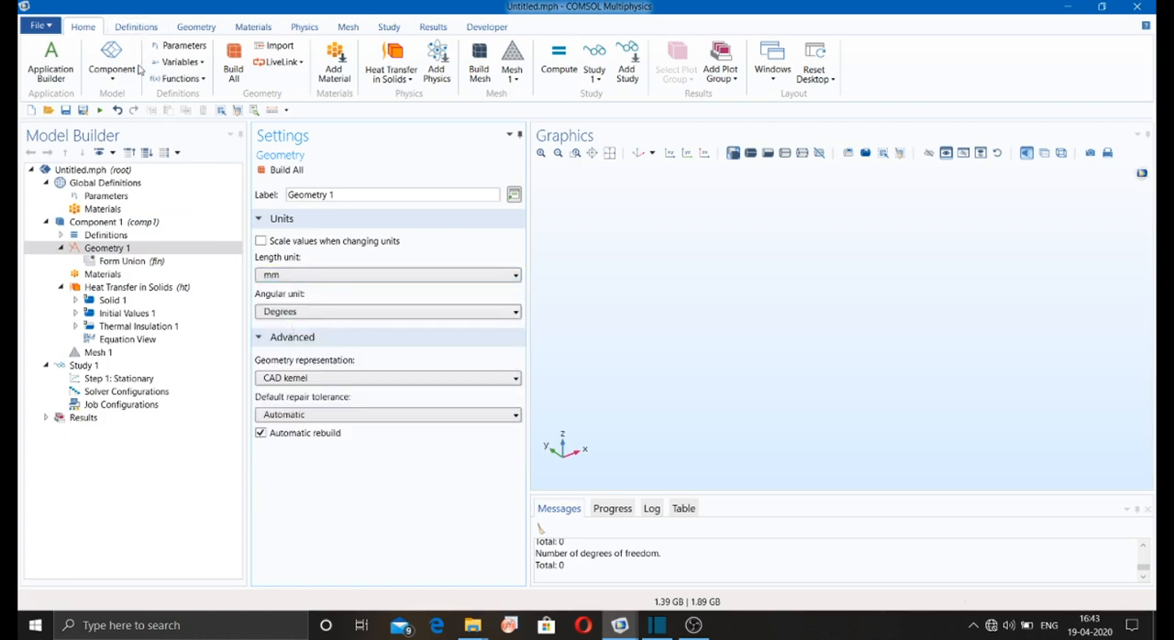
# Step: Open the global parameters table and examine the available variable types and plot group types
pyautogui.click(187, 48)
pyautogui.click(189, 62)
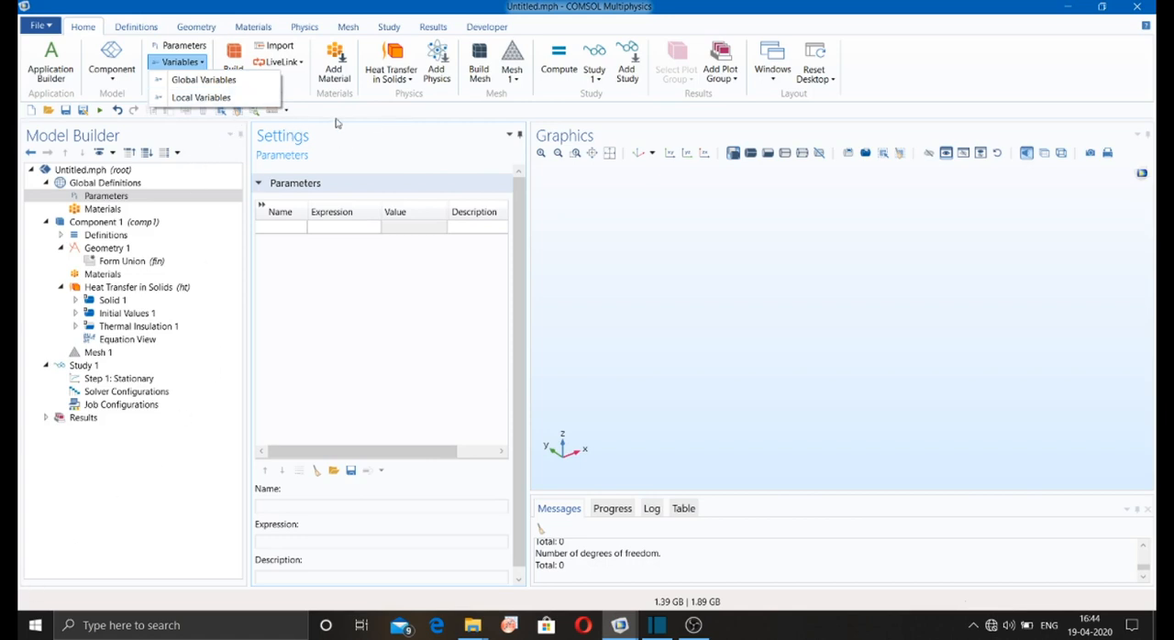
pyautogui.click(724, 78)
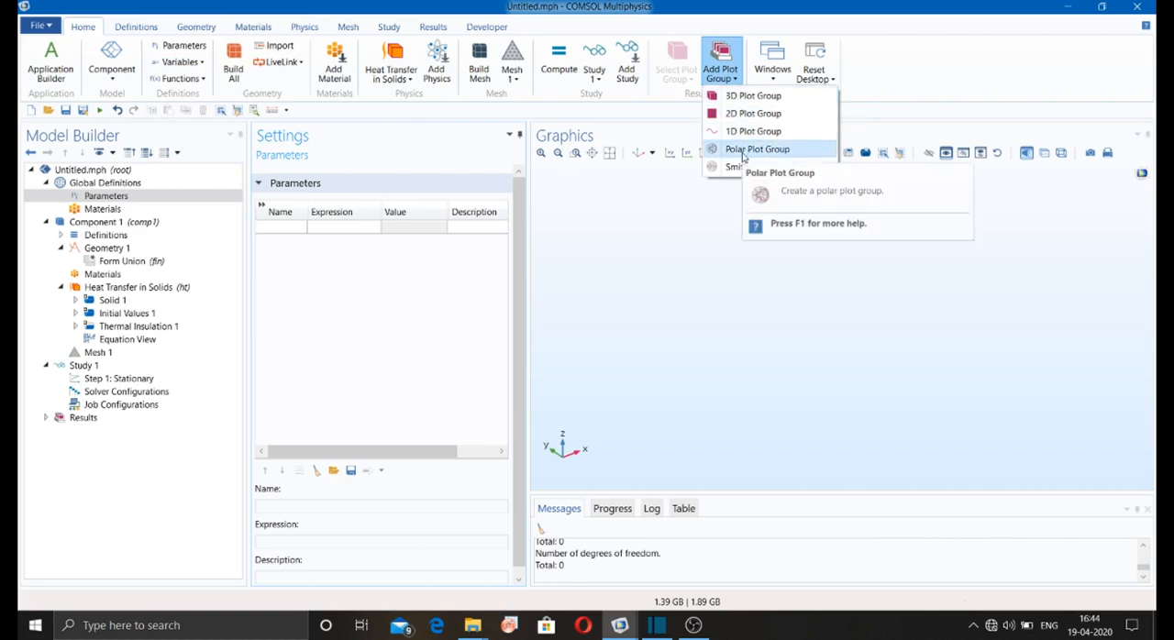
pyautogui.click(654, 181)
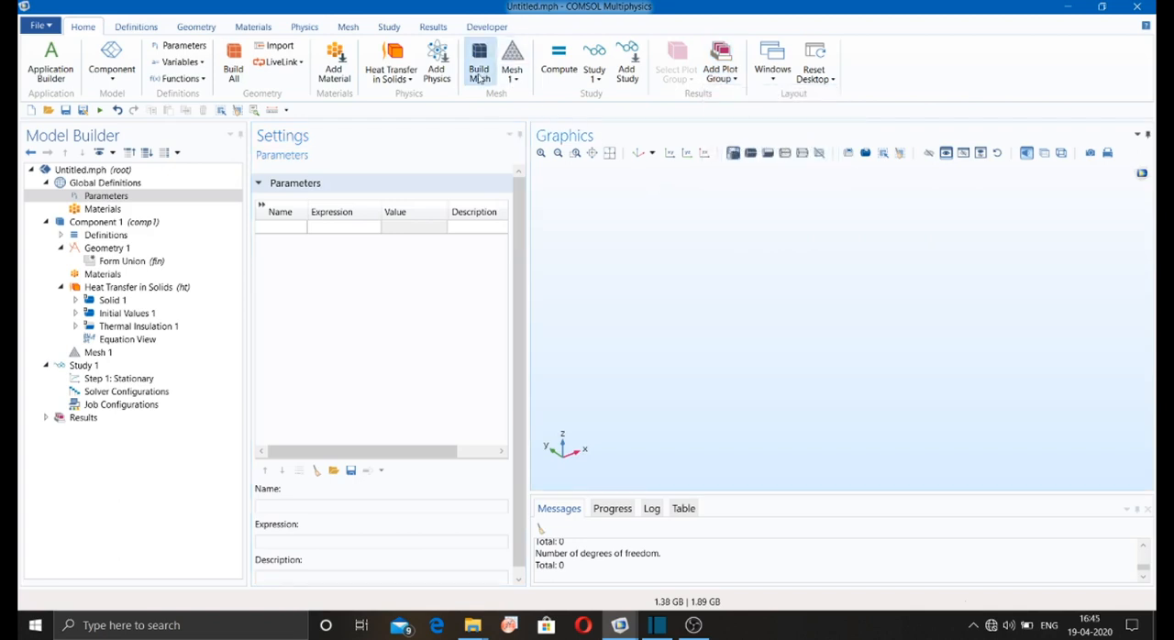
# Step: Add a Matrix variable to the definitions of Component 1
pyautogui.click(144, 30)
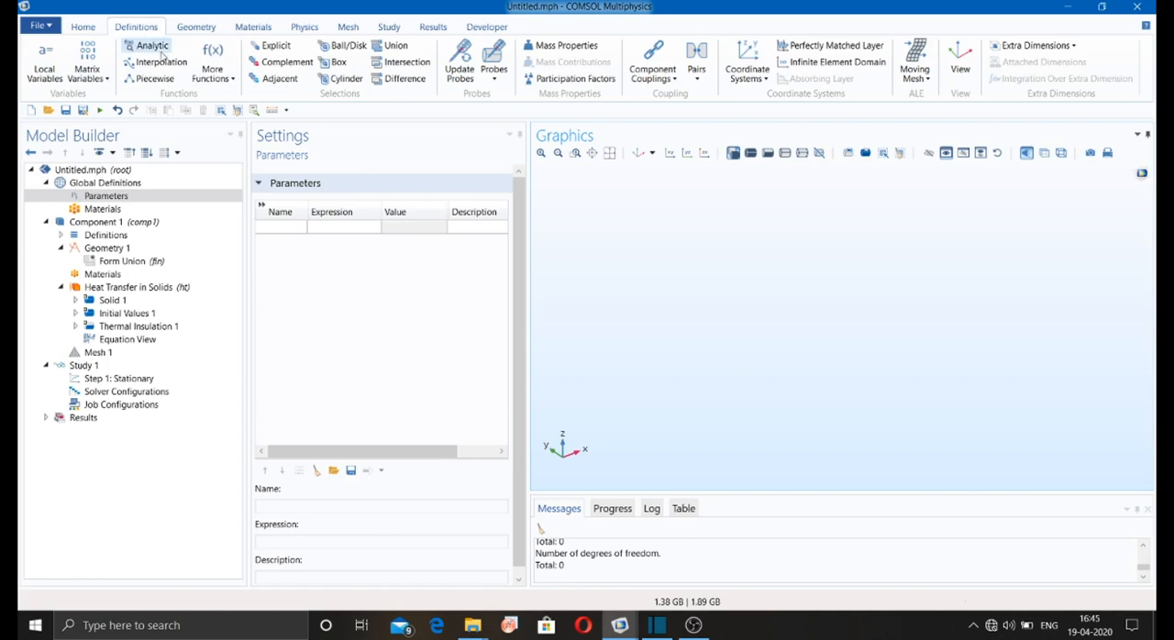
pyautogui.click(87, 71)
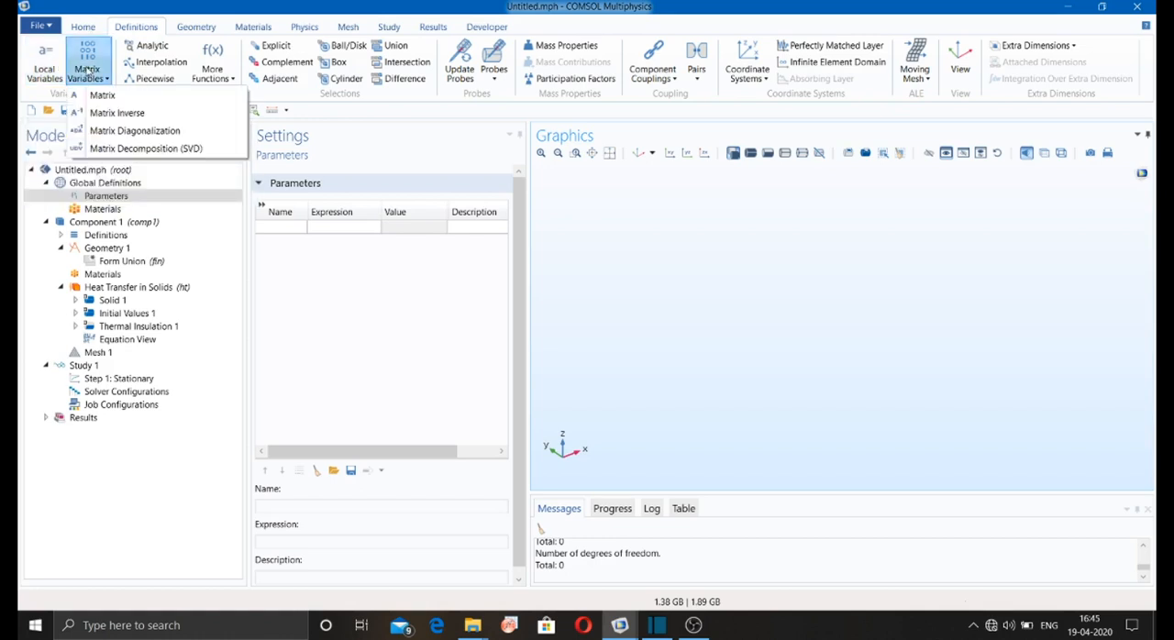
pyautogui.click(102, 95)
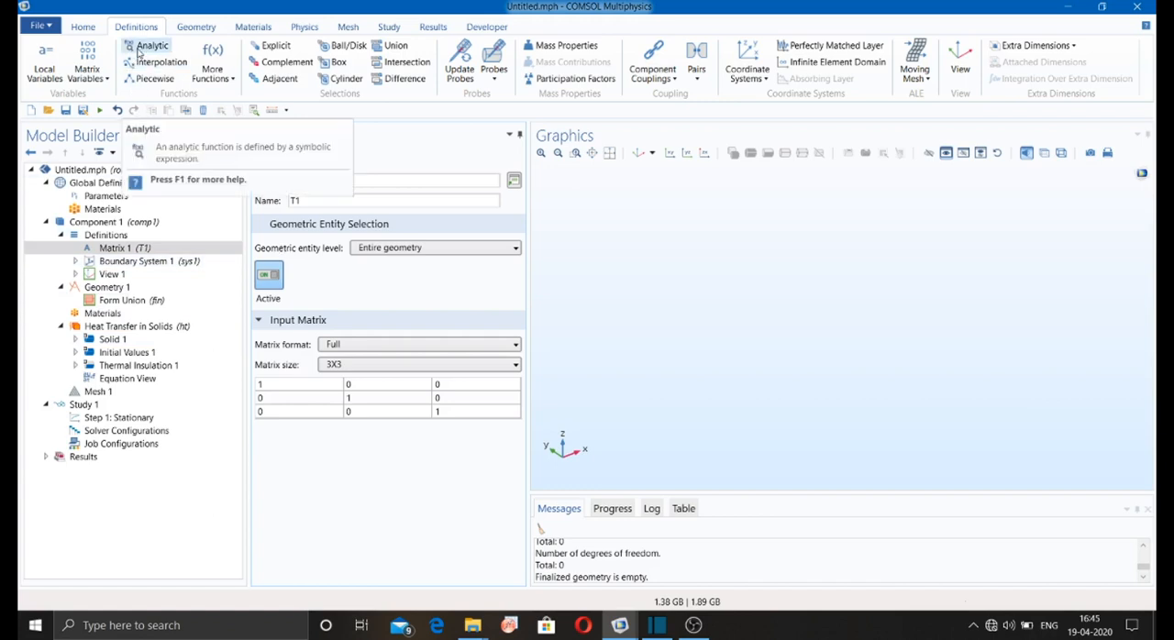
# Step: Check the additional function types, and add an Analytic function and an Interpolation function to Component 1's definitions
pyautogui.click(221, 77)
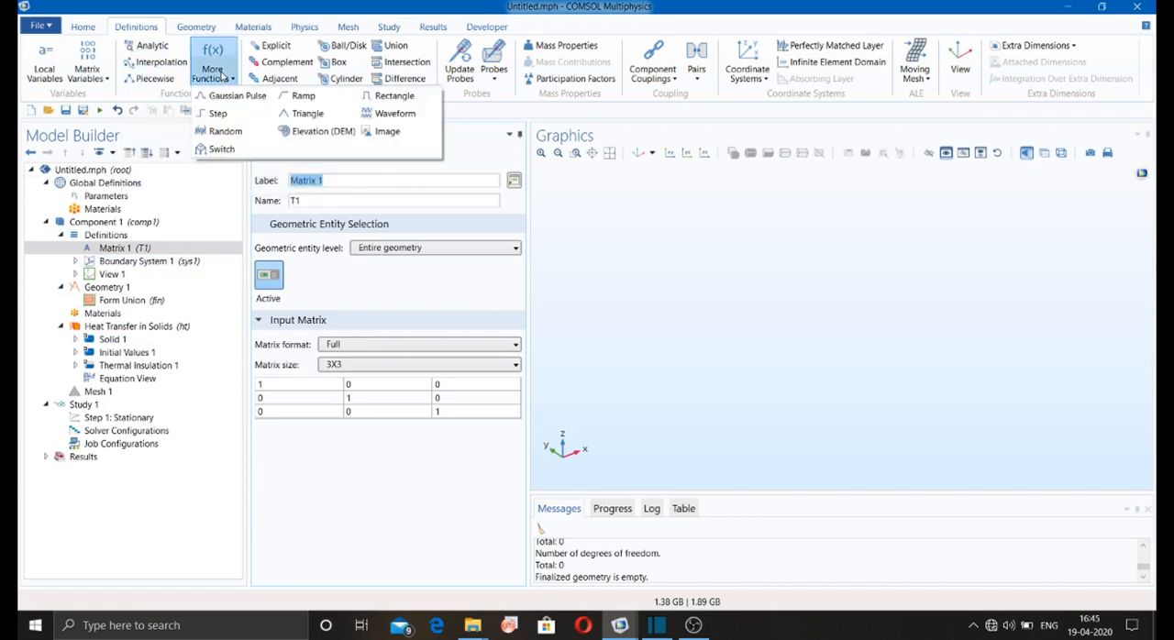
pyautogui.click(221, 76)
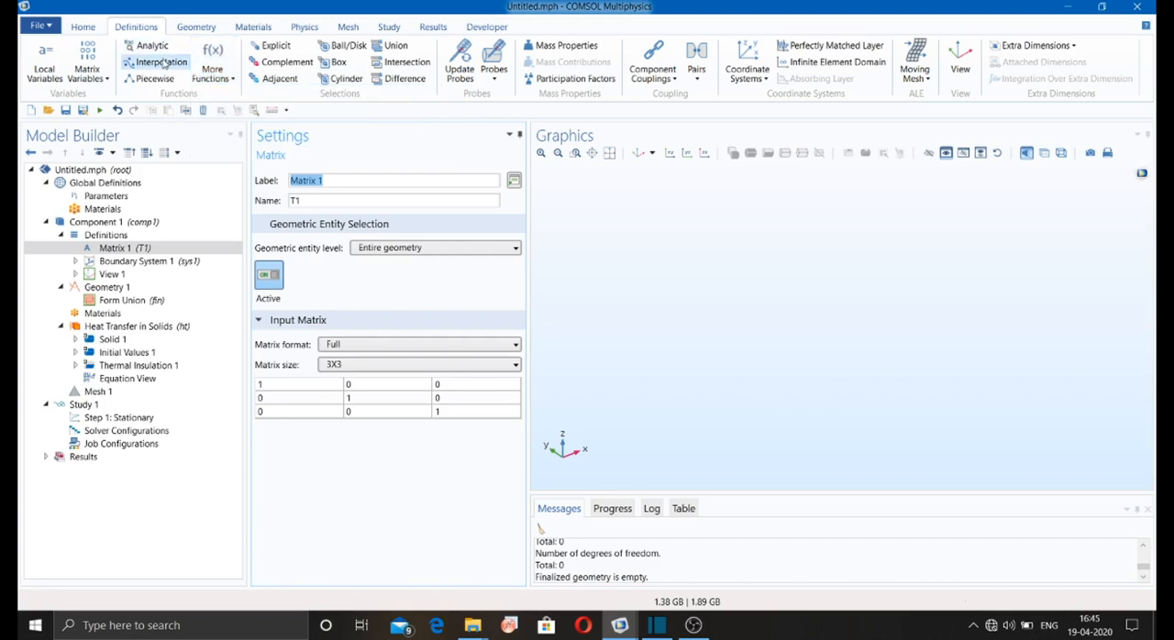
pyautogui.click(152, 47)
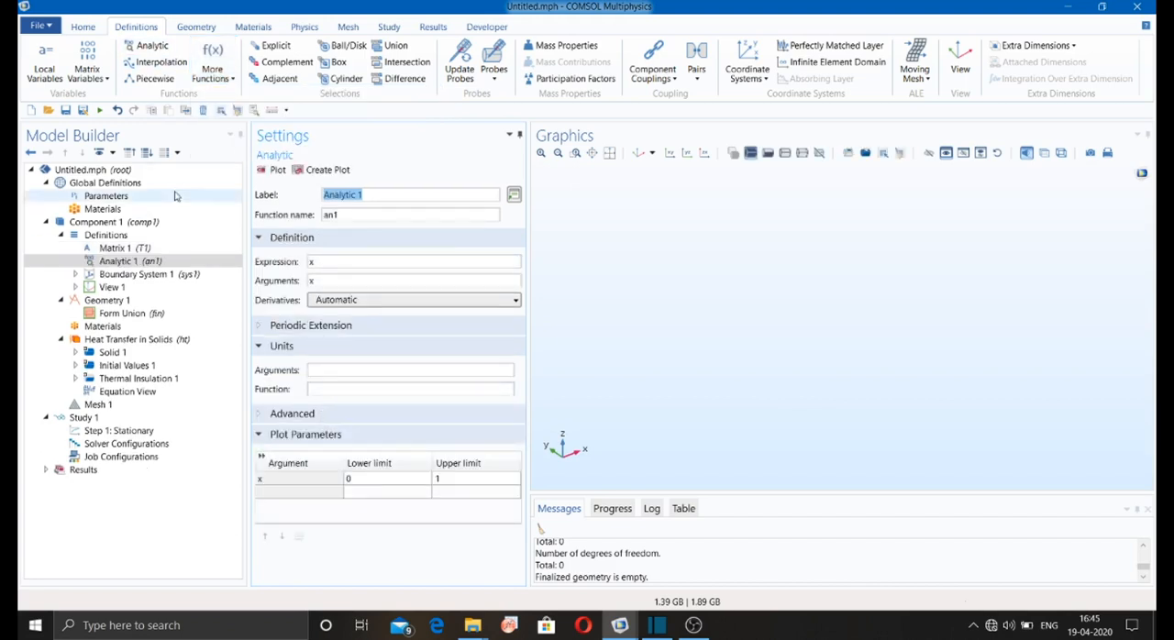
pyautogui.click(158, 61)
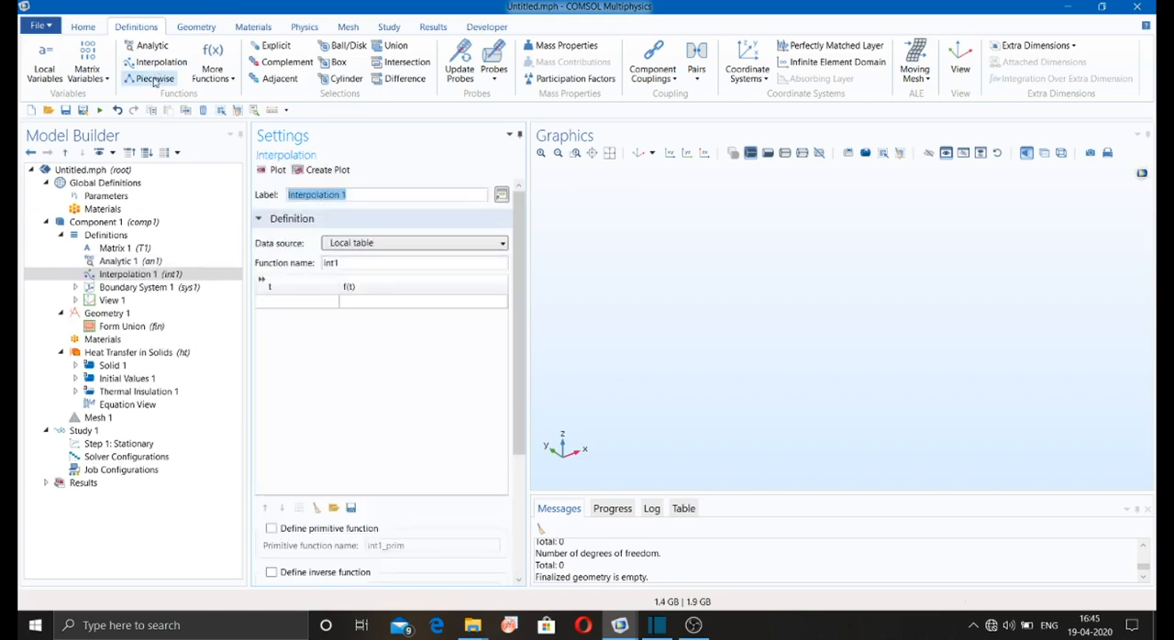
# Step: Add Piecewise, Gaussian Pulse, Ramp and Rectangle functions to Component 1's definitions
pyautogui.click(154, 79)
pyautogui.click(213, 71)
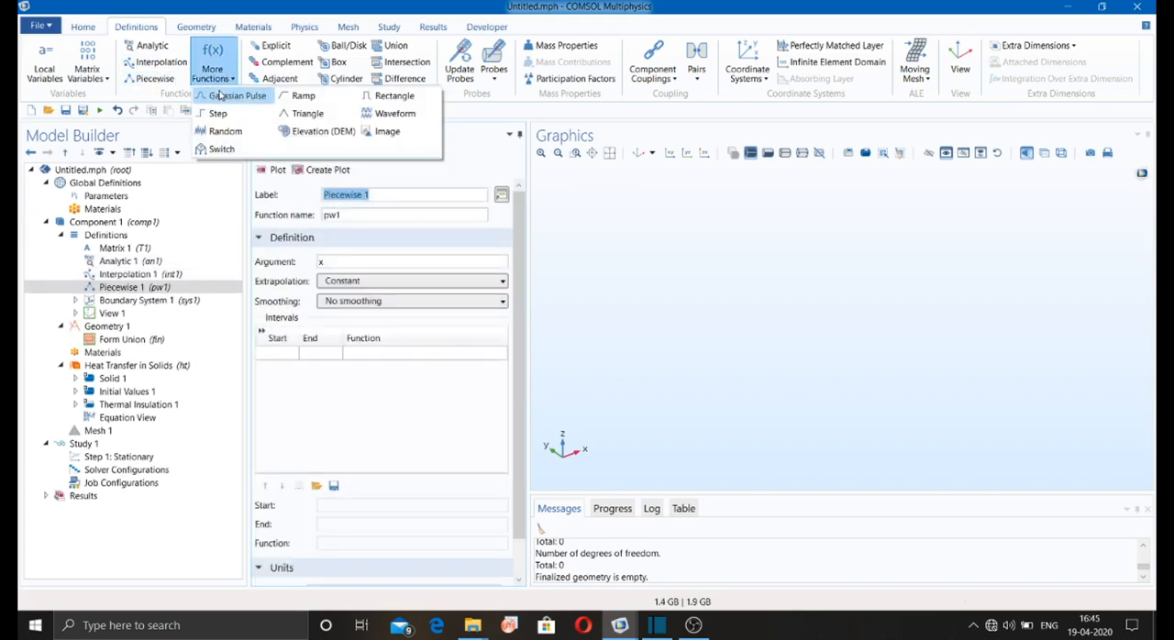
pyautogui.click(220, 95)
pyautogui.click(213, 66)
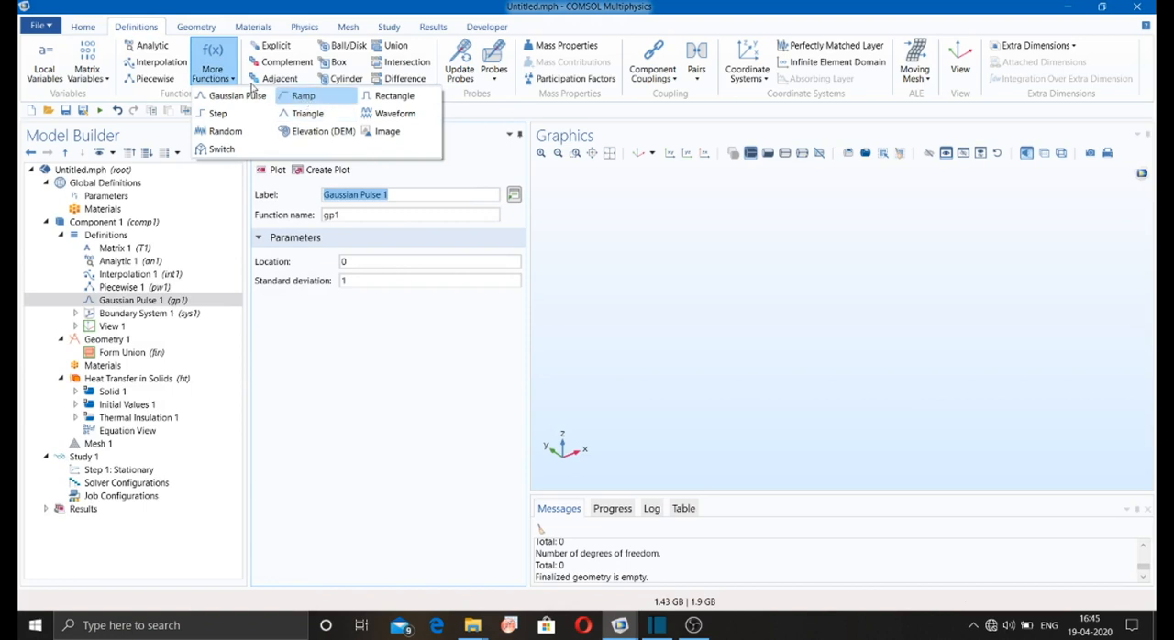
pyautogui.click(302, 95)
pyautogui.click(213, 68)
pyautogui.click(395, 95)
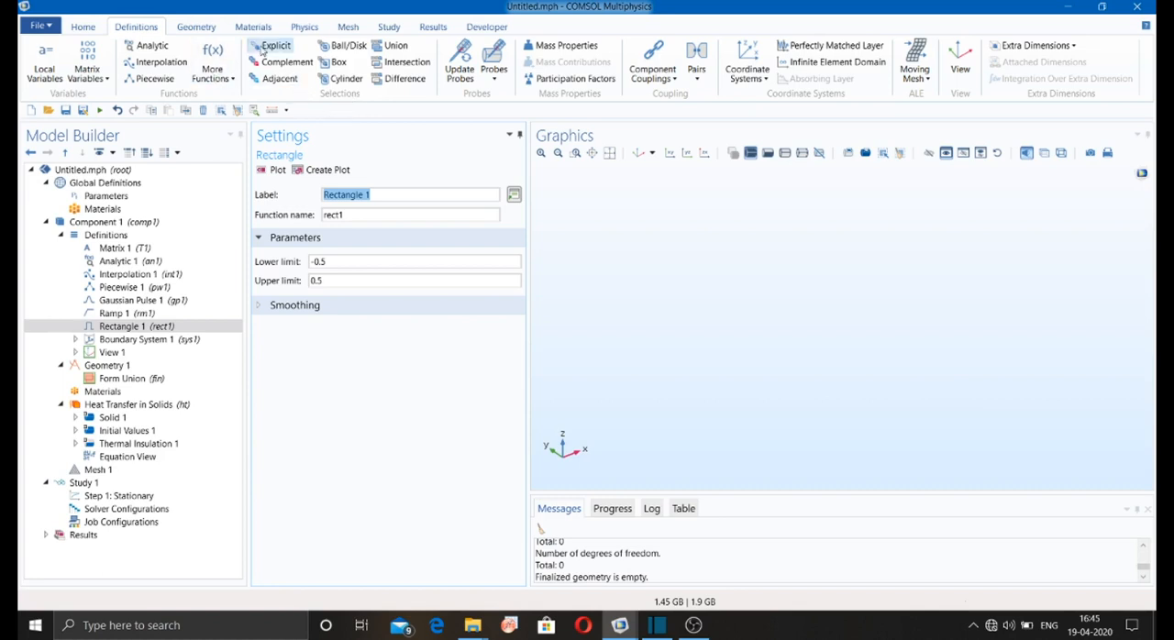
# Step: Add Explicit, Complement and Adjacent selections to Component 1's definitions
pyautogui.click(267, 48)
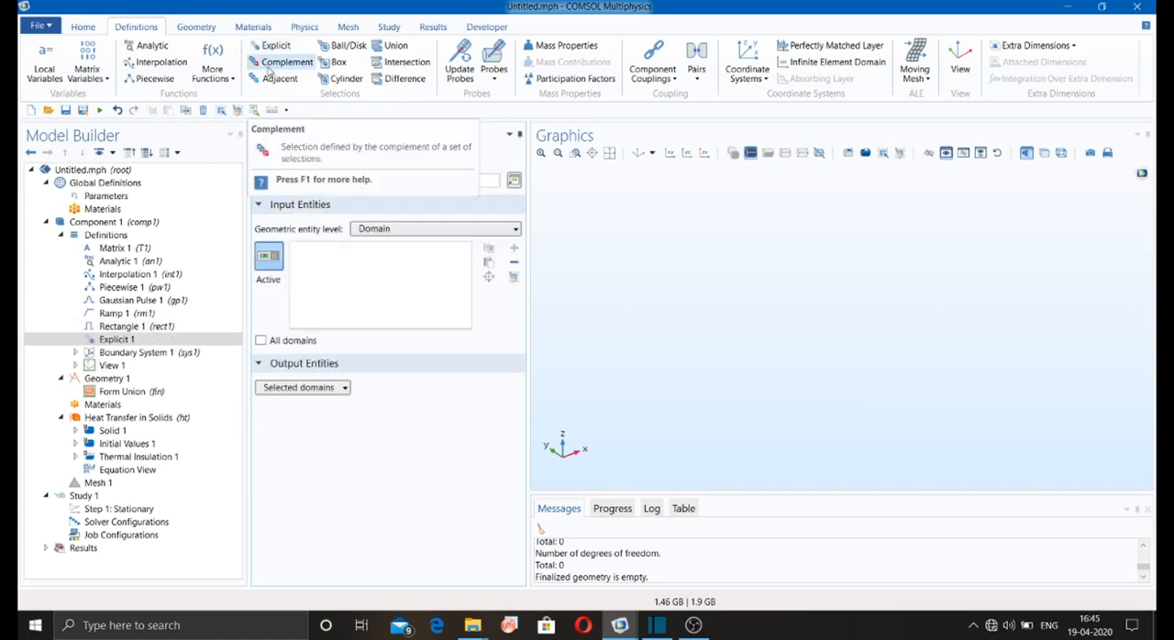
pyautogui.click(272, 65)
pyautogui.click(275, 81)
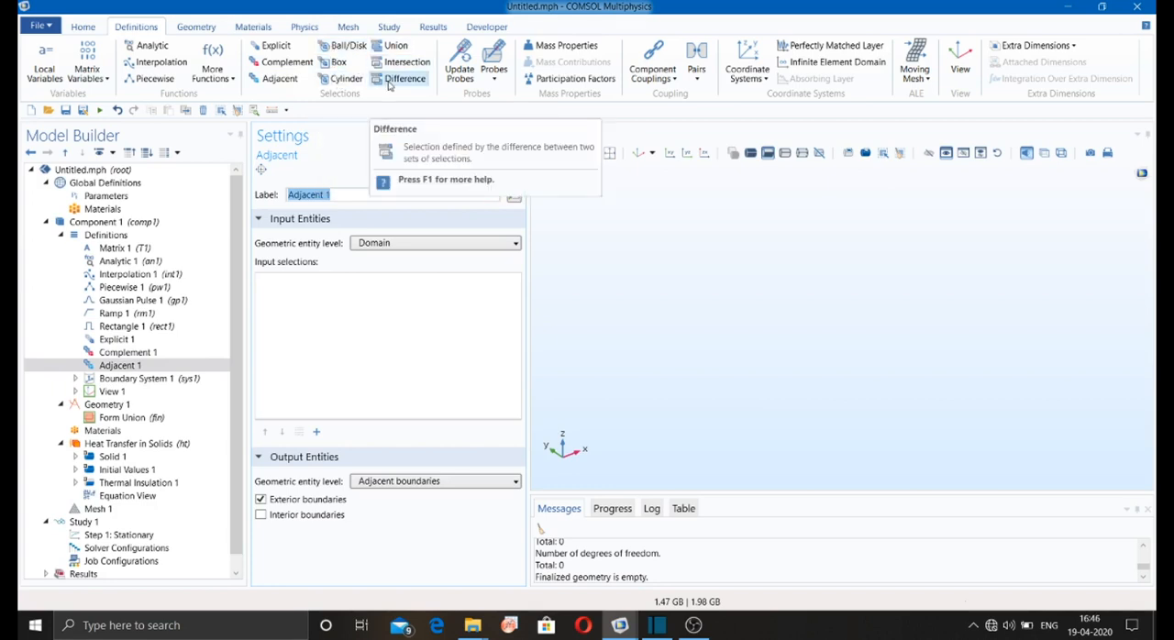
# Step: Add a Domain Probe and a Boundary Probe to Component 1's definitions
pyautogui.click(494, 73)
pyautogui.click(530, 95)
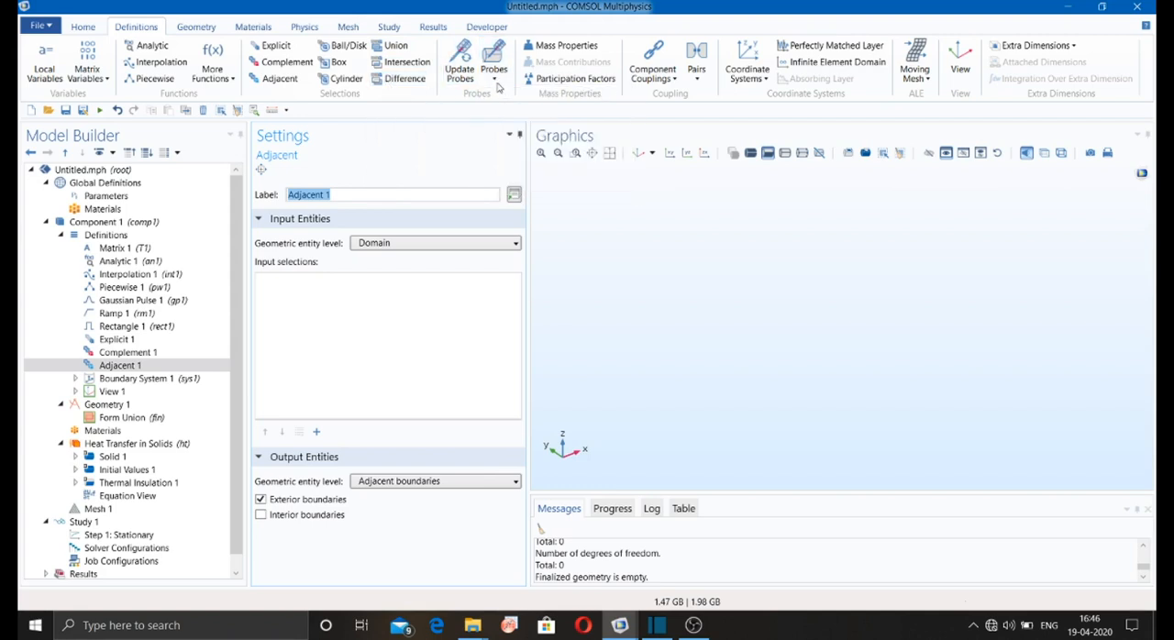
pyautogui.click(496, 81)
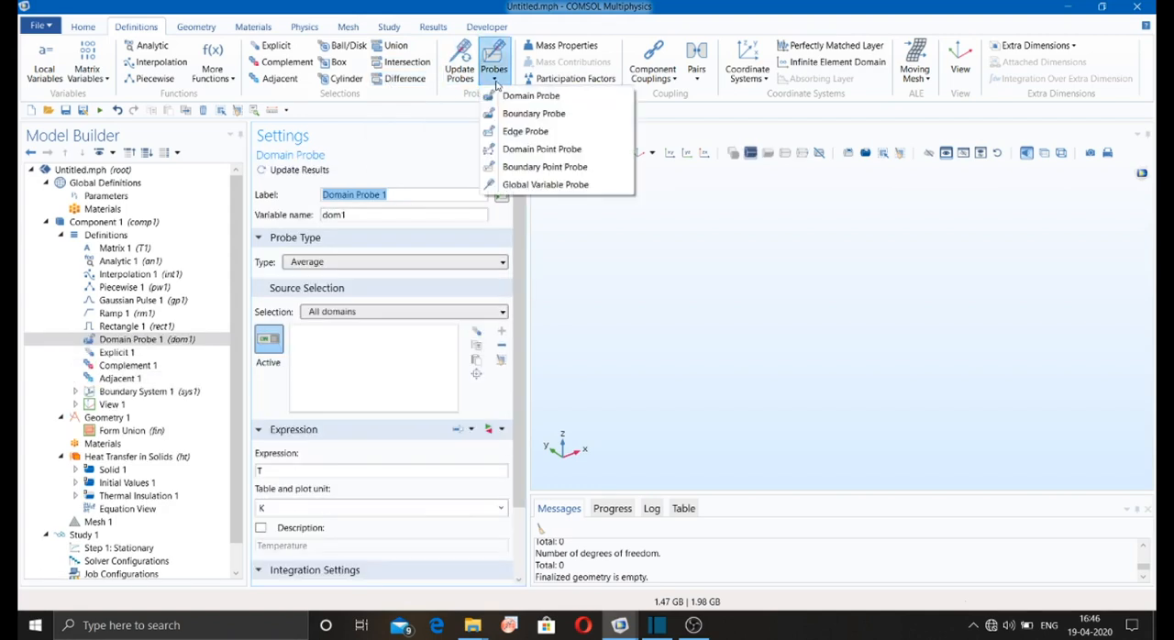
pyautogui.click(502, 112)
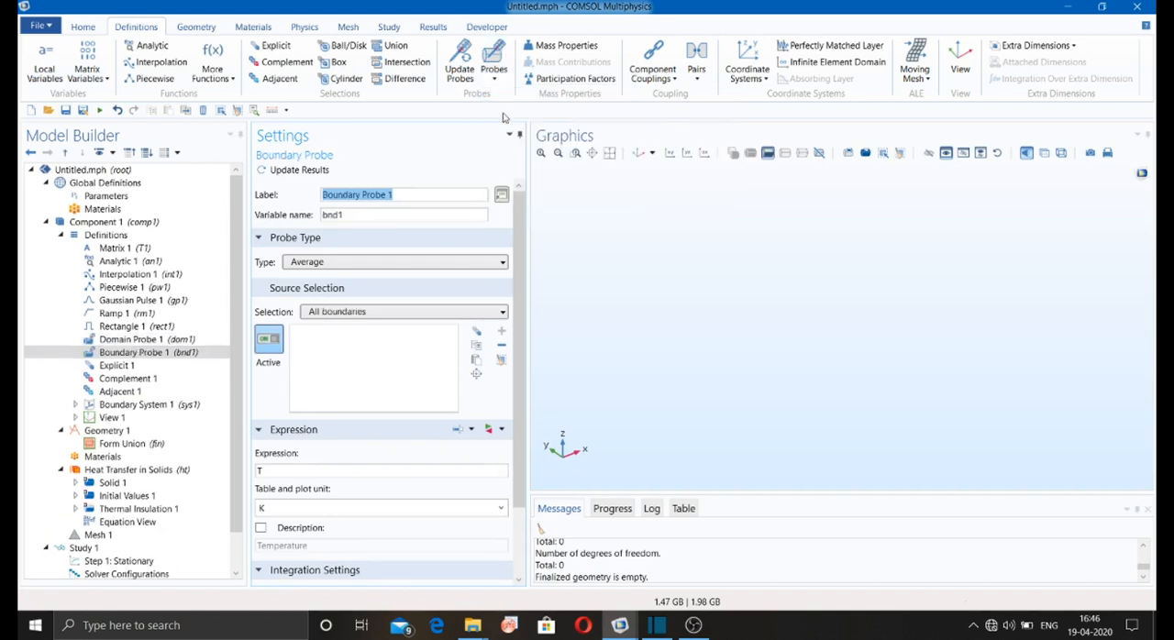
# Step: Examine the available component couplings, coordinate systems, pairs and moving mesh features, and check the model tree
pyautogui.click(674, 79)
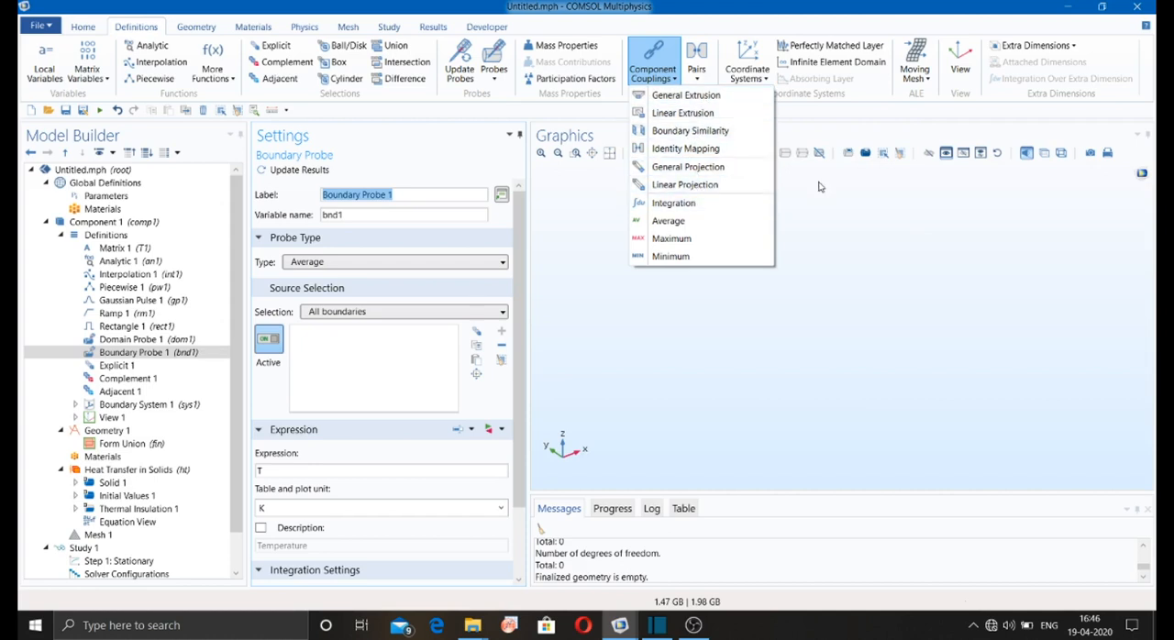
pyautogui.click(747, 73)
pyautogui.click(759, 81)
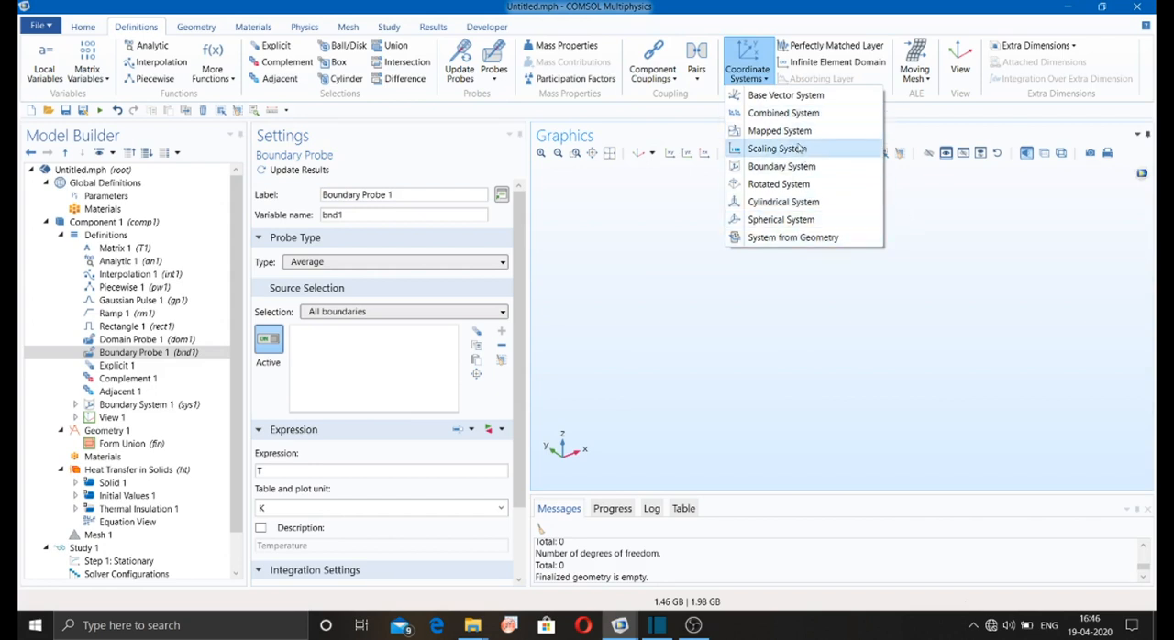
pyautogui.click(912, 234)
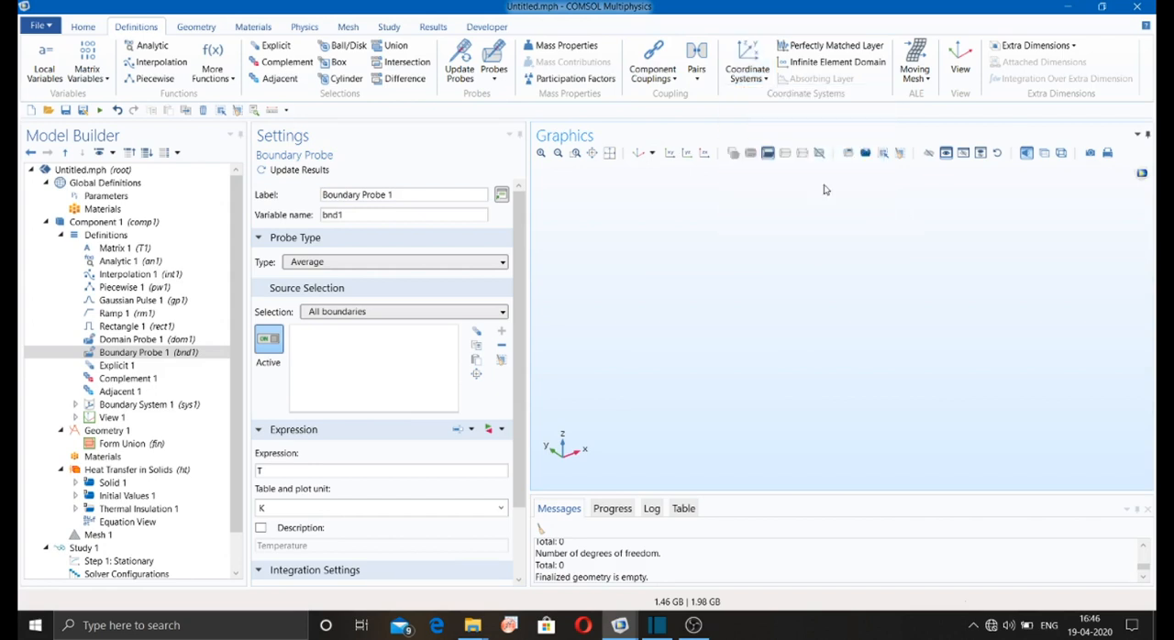
pyautogui.click(698, 81)
pyautogui.click(929, 78)
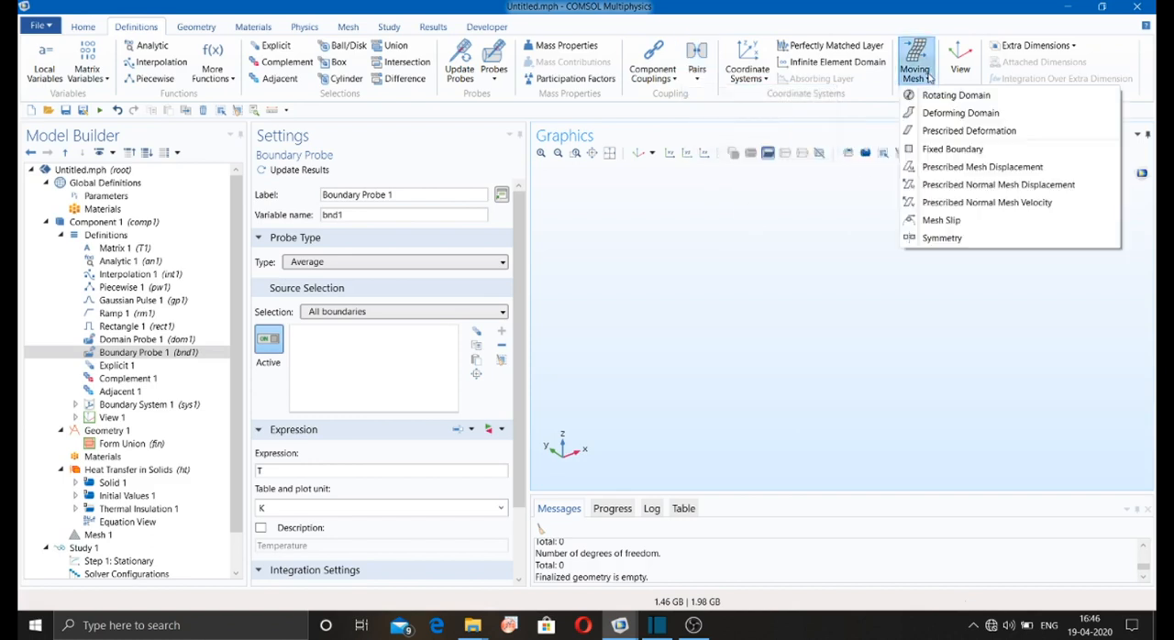
pyautogui.click(930, 78)
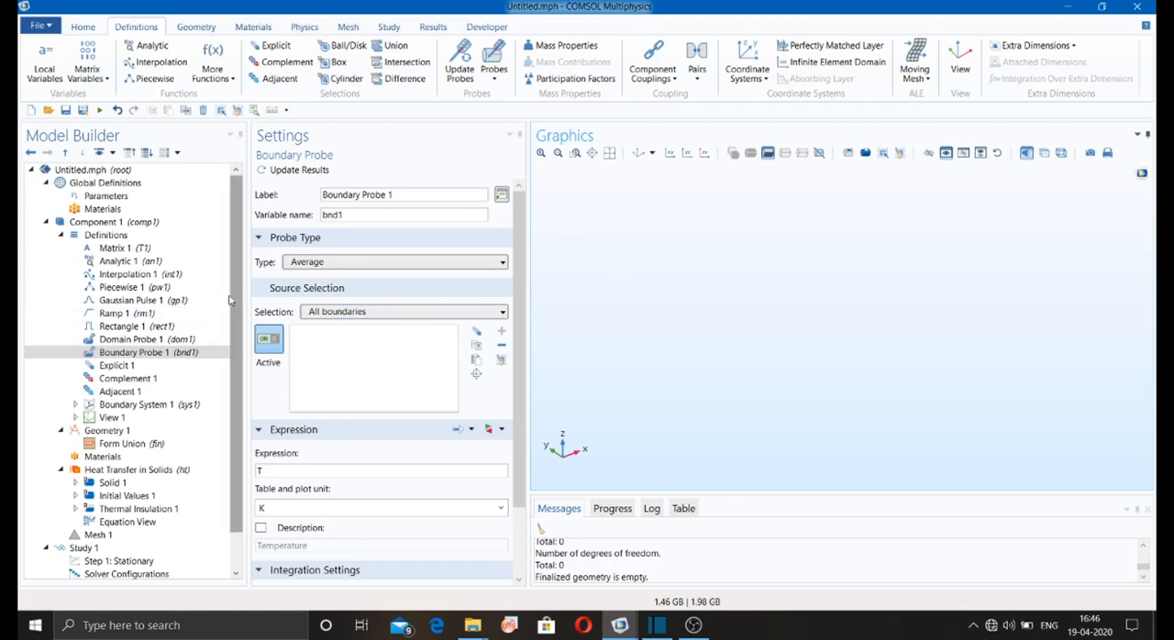
pyautogui.scroll(-1, 220, 322)
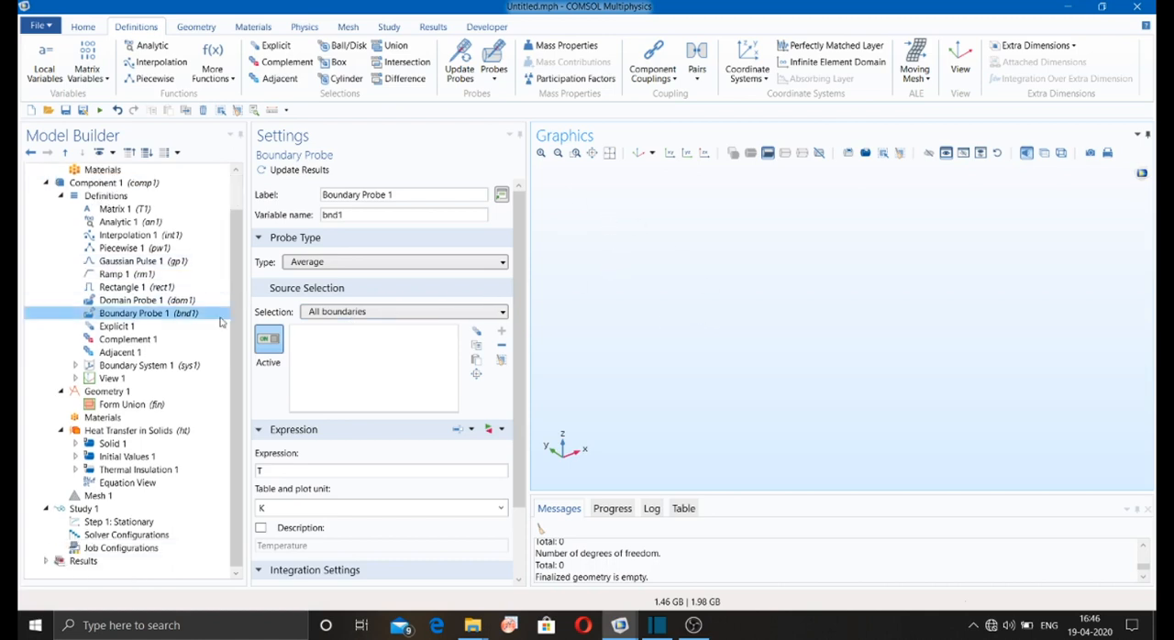
pyautogui.click(693, 625)
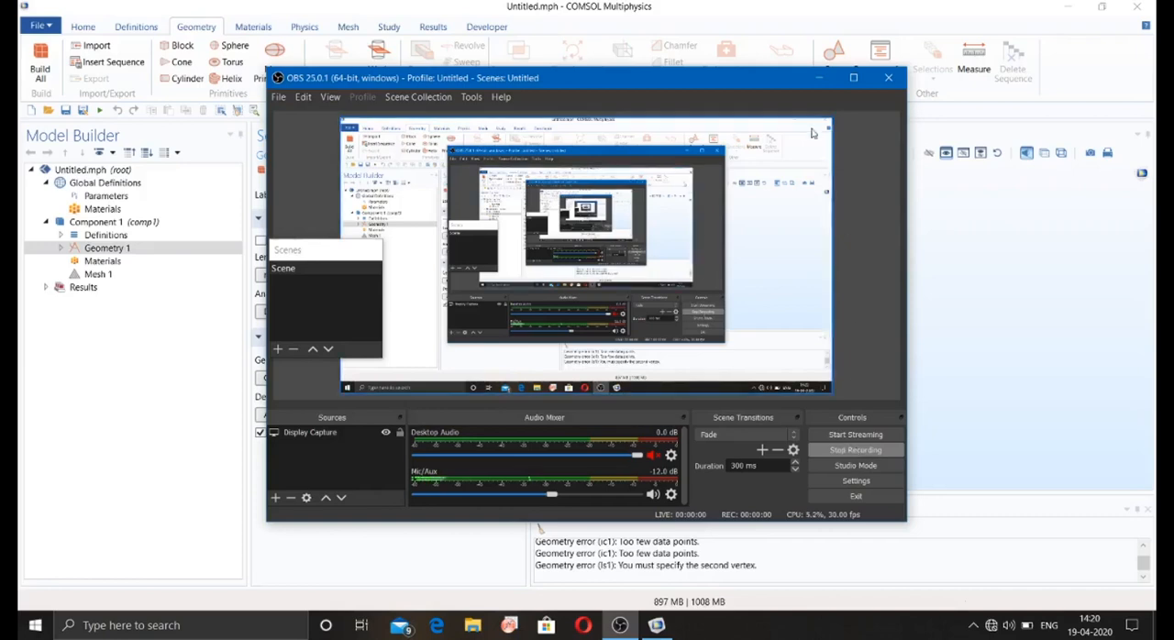
pyautogui.click(819, 77)
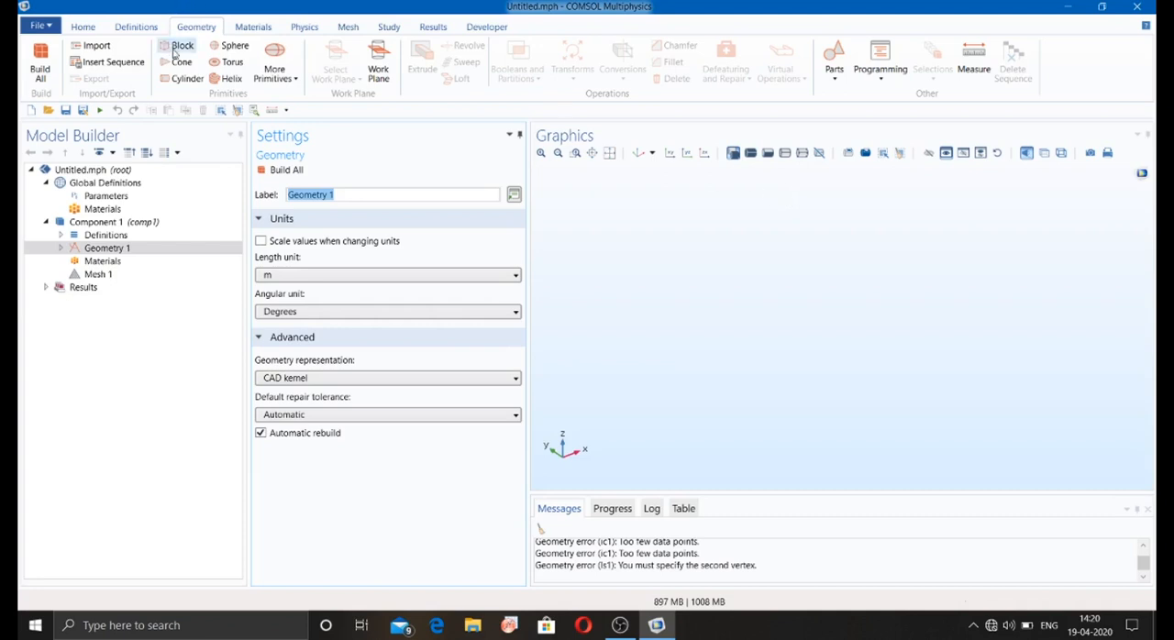
# Step: Add a solid block 1 m wide, 1 m deep and 1 m high to Geometry 1 and build it
pyautogui.click(176, 49)
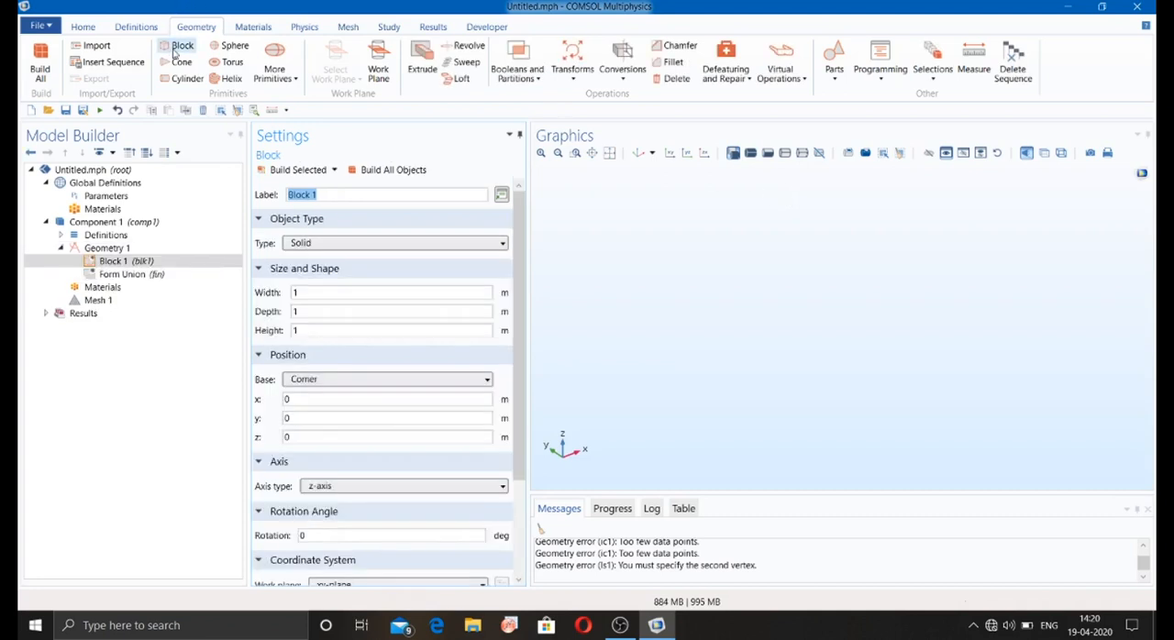
pyautogui.click(272, 174)
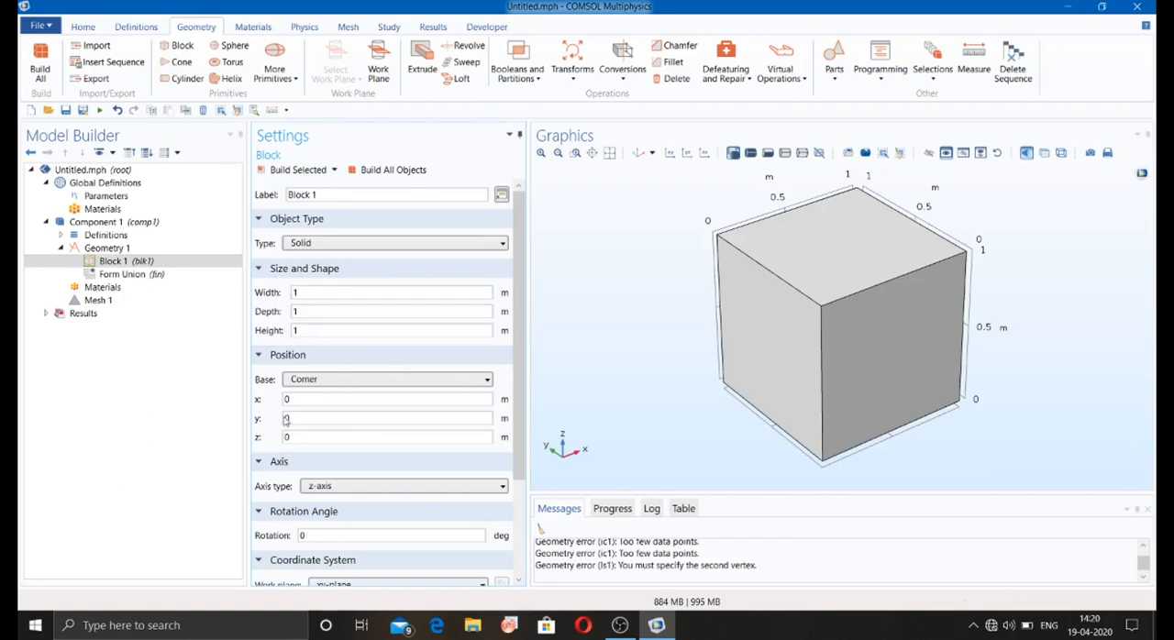
# Step: Try Center as the block's base position, and set it back to Corner
pyautogui.click(317, 381)
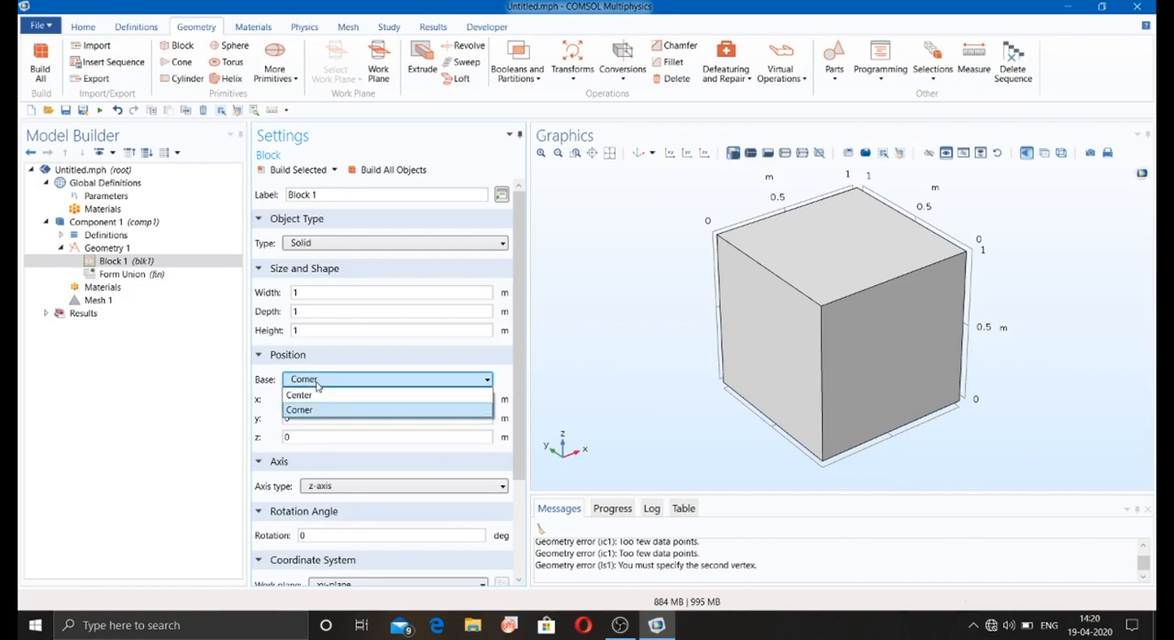
pyautogui.click(318, 394)
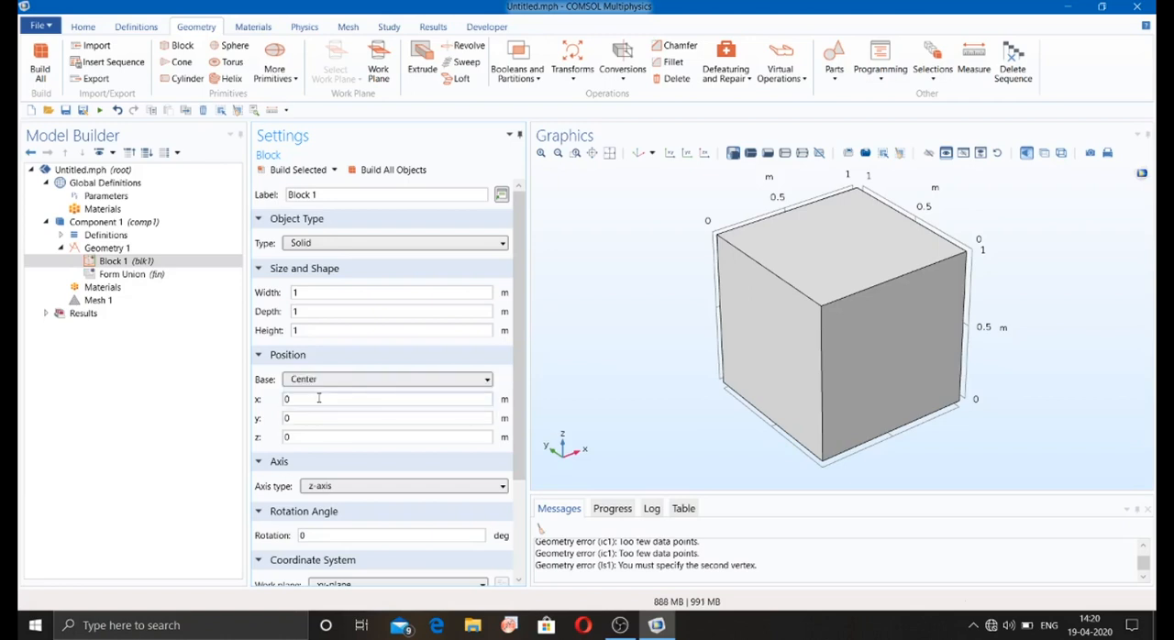
pyautogui.click(319, 381)
pyautogui.click(317, 410)
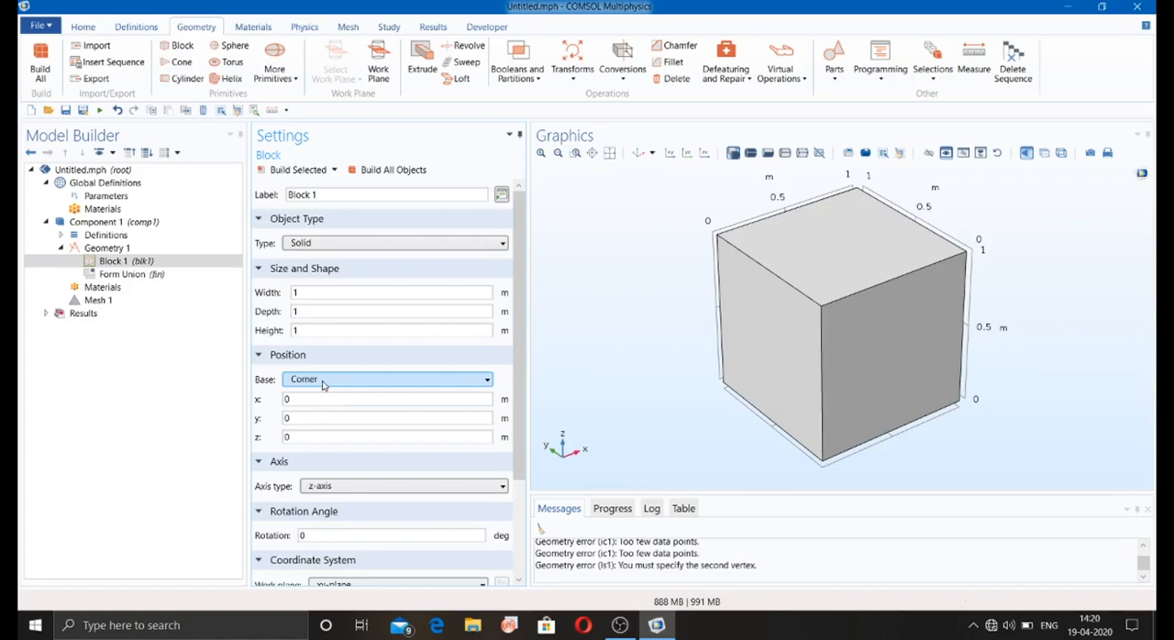
# Step: Rebuild the block as a Surface object and turn on transparency to inspect its interior
pyautogui.click(320, 241)
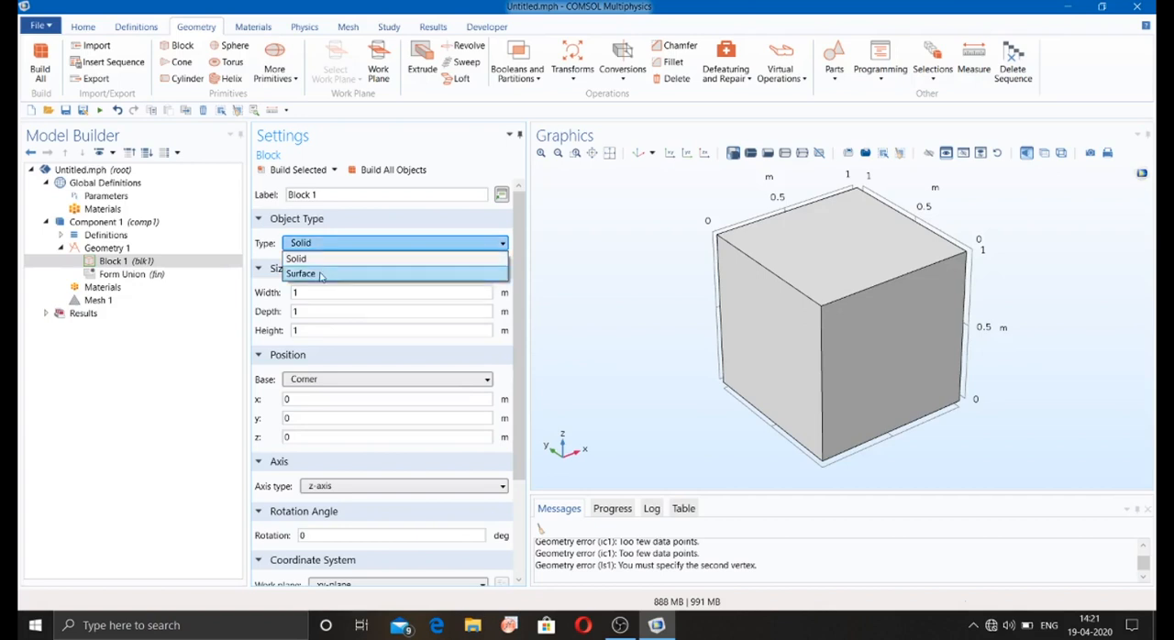
pyautogui.click(321, 274)
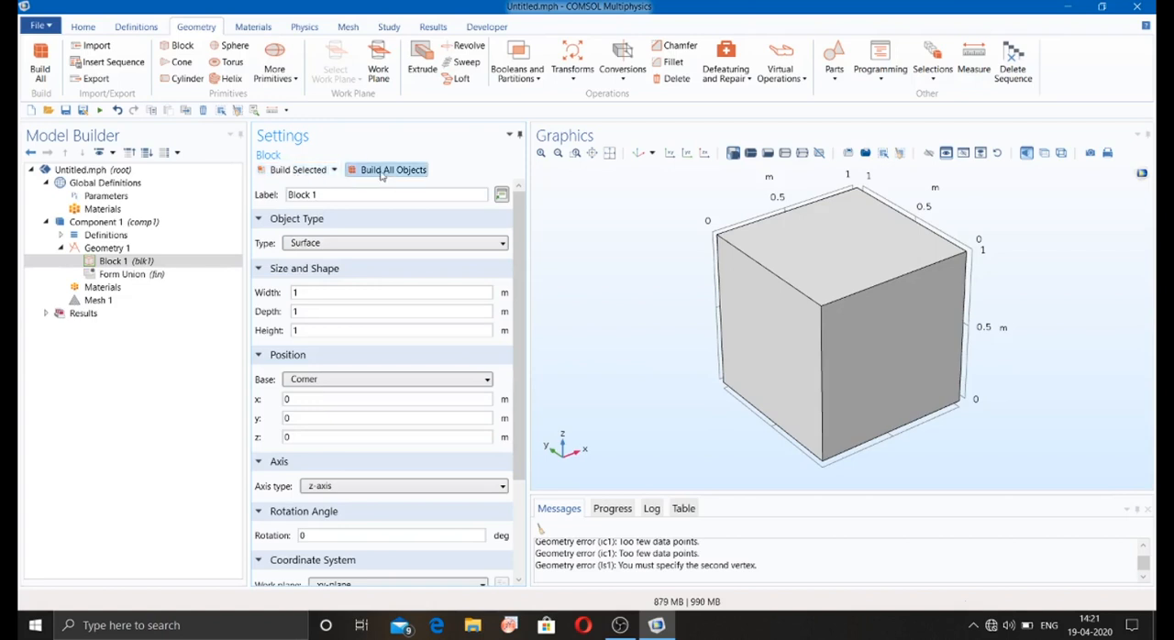
pyautogui.moveTo(570, 220); pyautogui.dragTo(852, 336)
pyautogui.click(1044, 153)
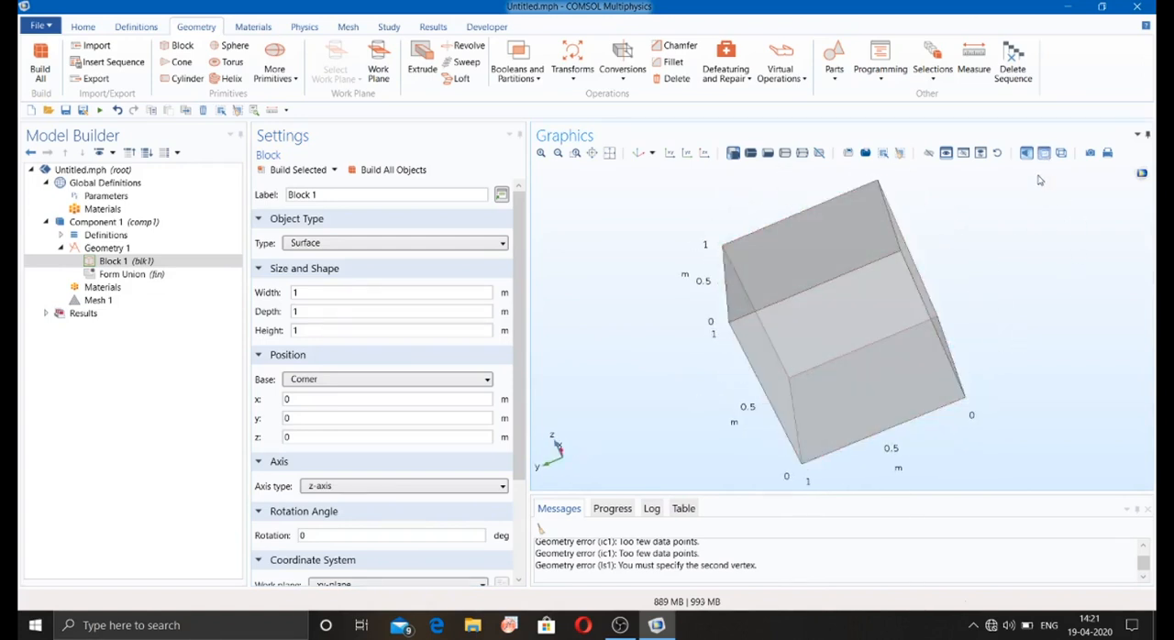
# Step: Set the block's object type back to Solid, rebuild all objects, and compare its display with and without transparency
pyautogui.click(394, 245)
pyautogui.click(392, 258)
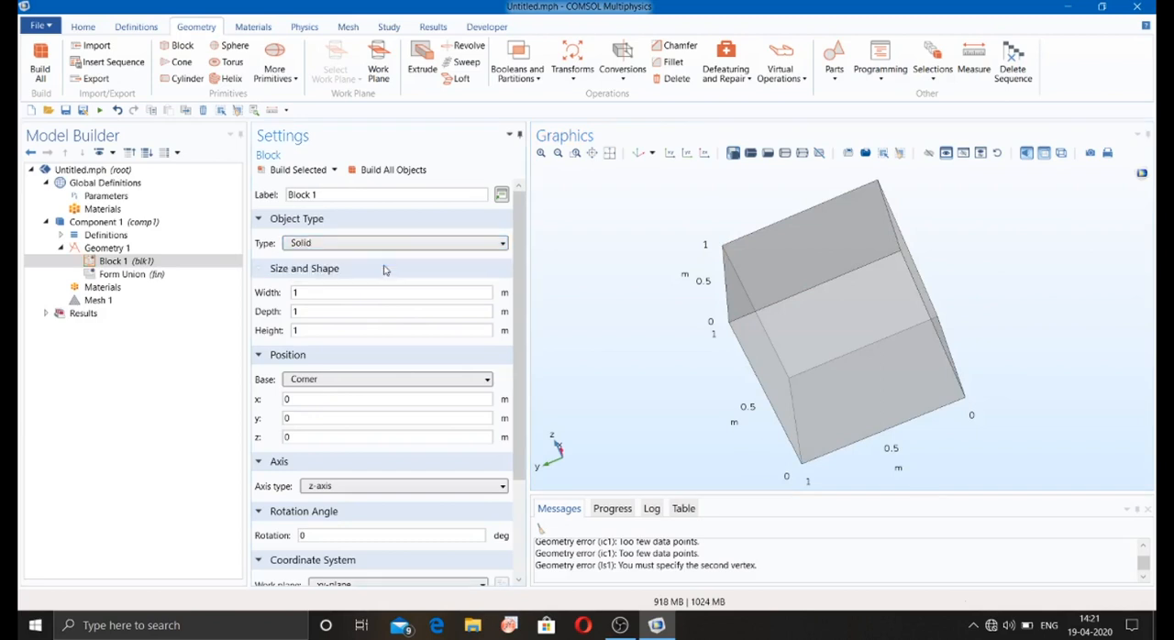
pyautogui.click(378, 172)
pyautogui.click(380, 171)
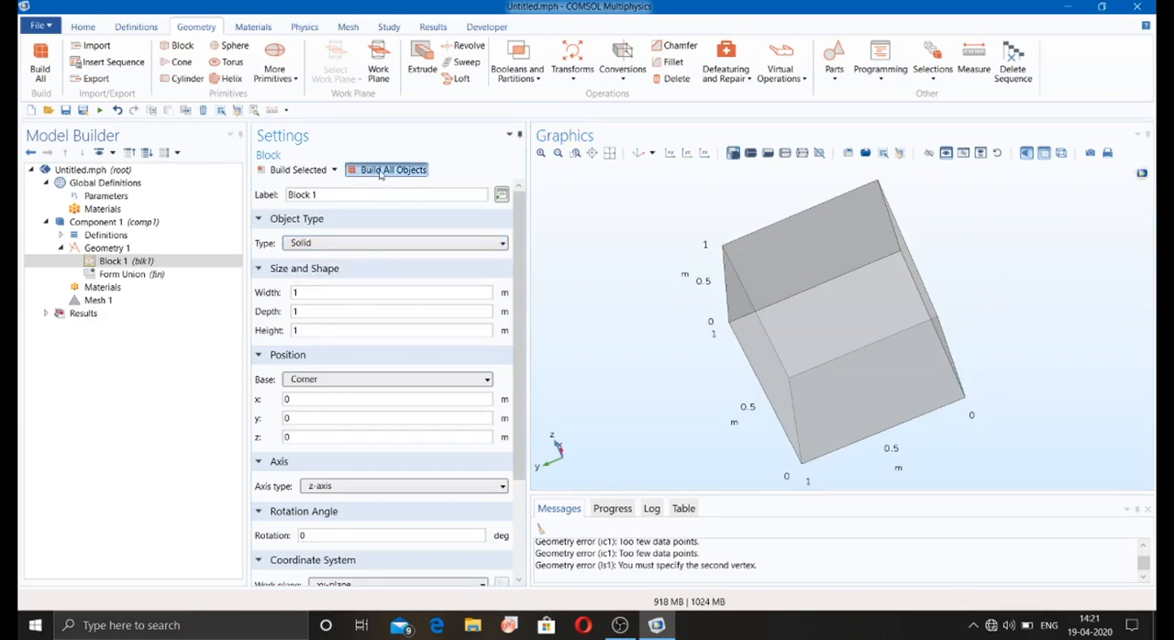
pyautogui.click(1047, 155)
pyautogui.click(1047, 155)
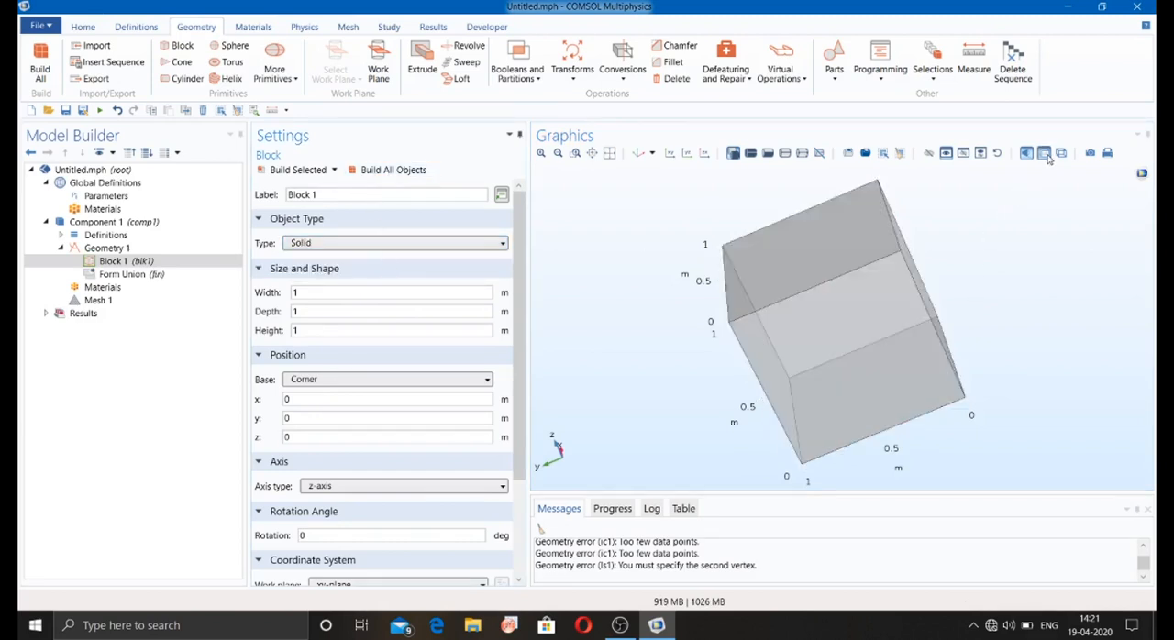
pyautogui.click(1047, 155)
pyautogui.click(1047, 155)
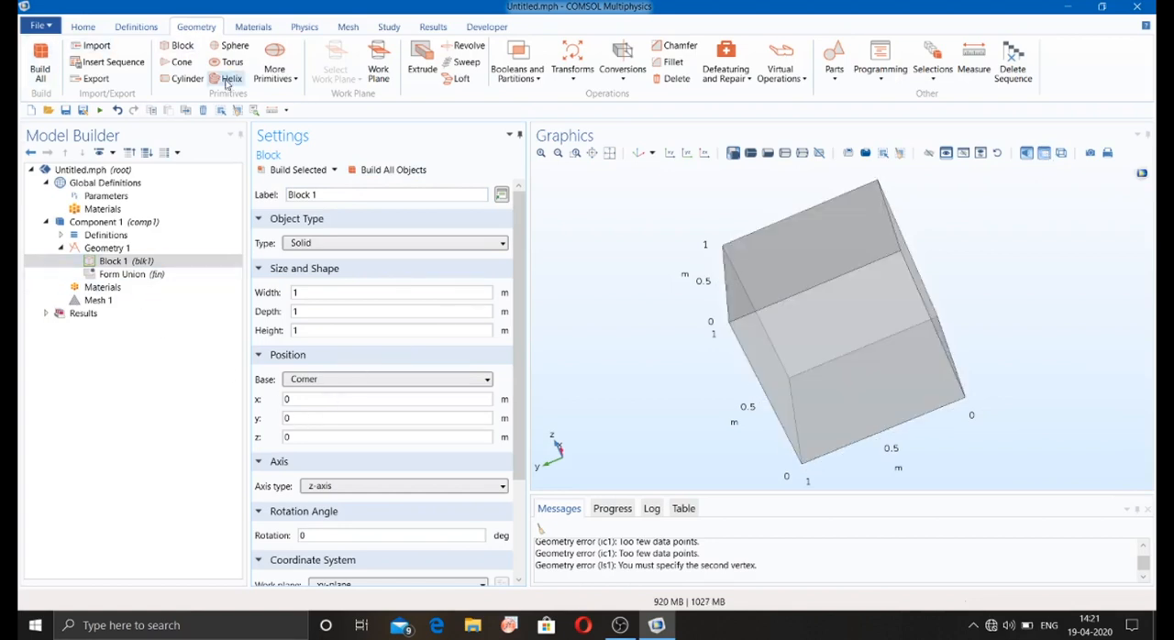
# Step: Add a Cone primitive to Geometry 1 and disable the block
pyautogui.click(171, 63)
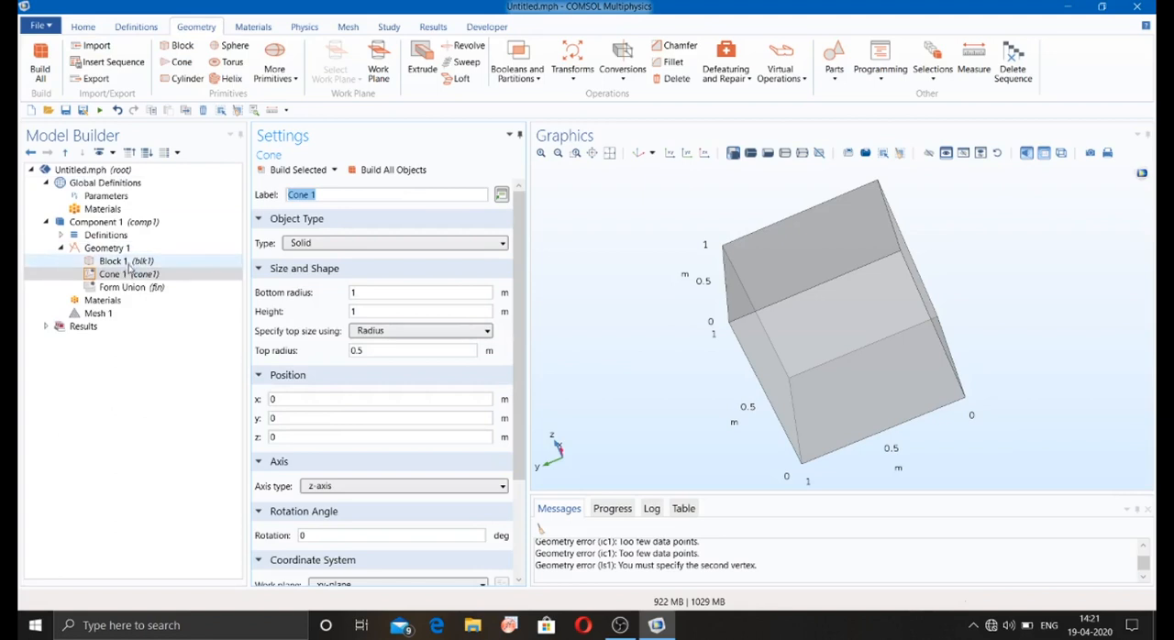
pyautogui.rightClick(129, 263)
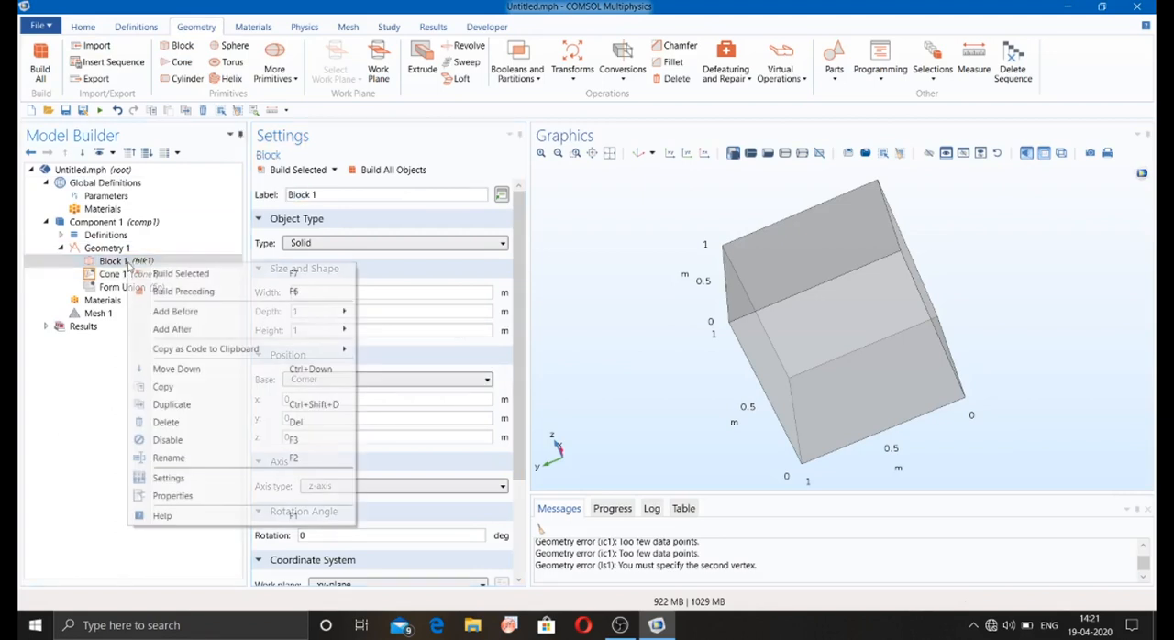
pyautogui.click(177, 442)
# Step: Build the solid cone with 1 m bottom radius, 1 m height and 0.5 m top radius, and inspect its shape
pyautogui.click(142, 278)
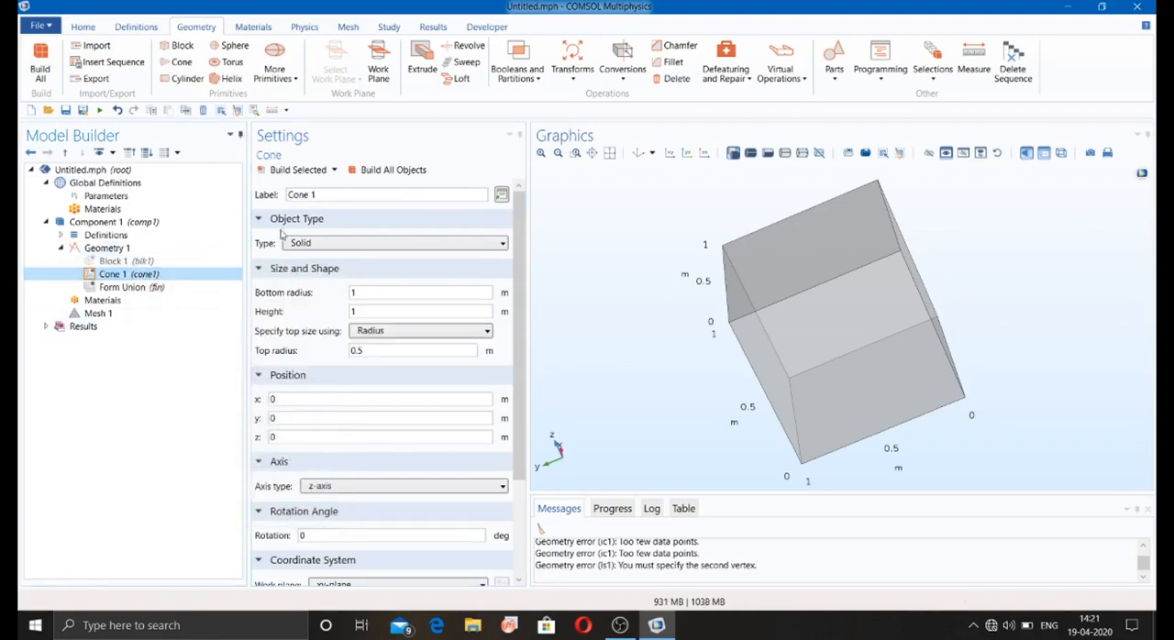
pyautogui.click(293, 169)
pyautogui.click(608, 152)
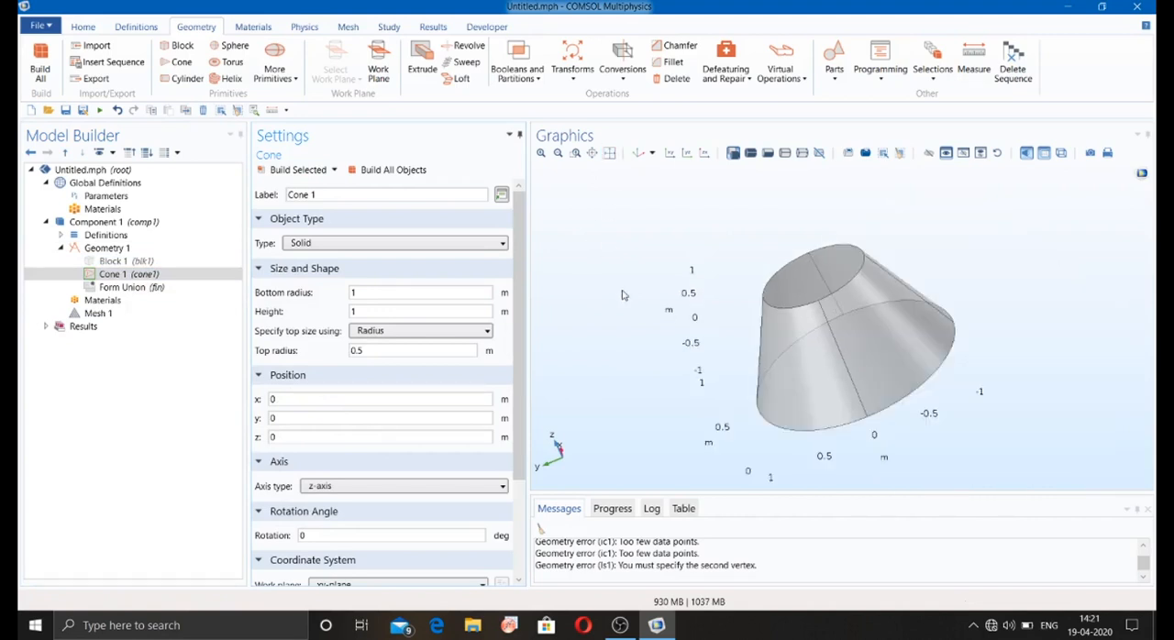
pyautogui.moveTo(624, 296); pyautogui.dragTo(668, 253)
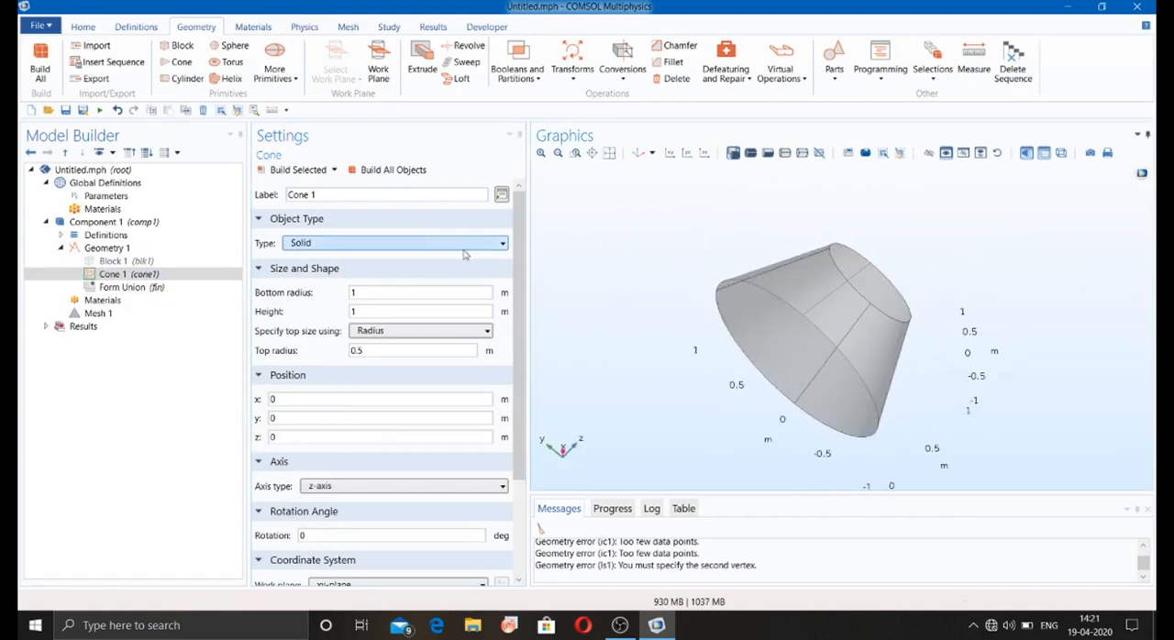
pyautogui.click(119, 277)
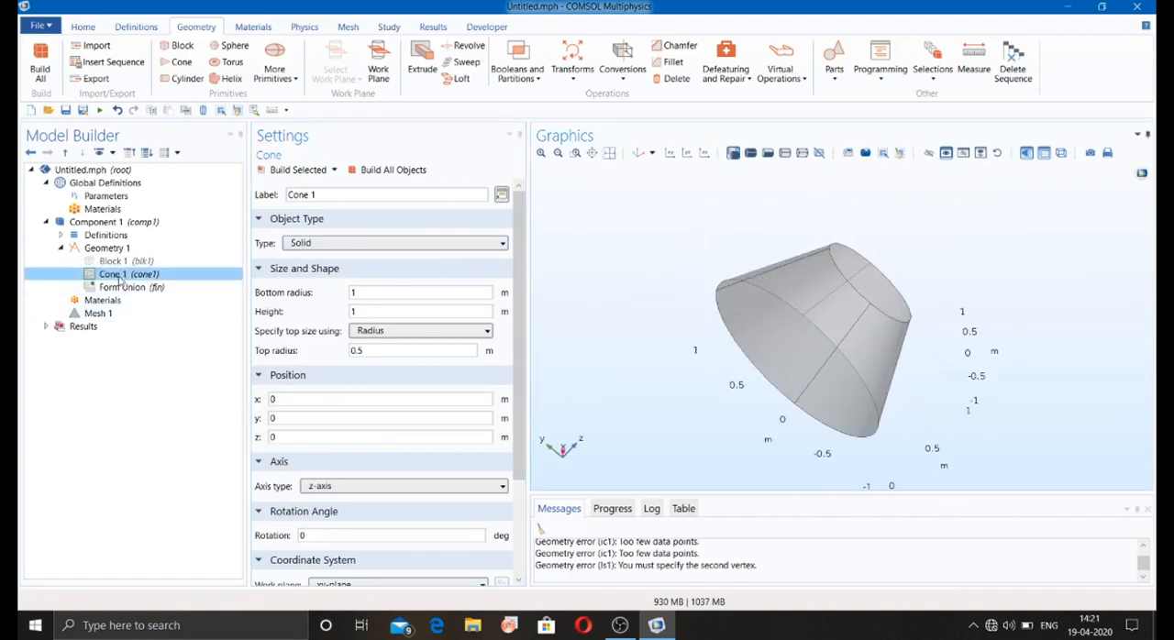
# Step: Add a Cylinder primitive to Geometry 1 and disable the cone
pyautogui.click(188, 79)
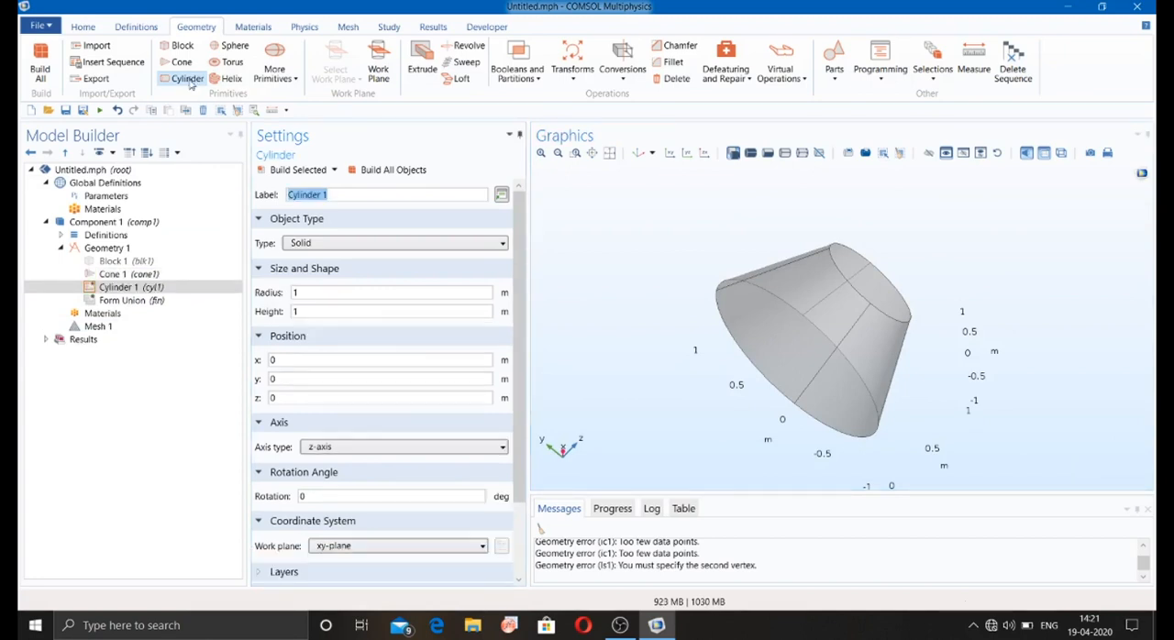
pyautogui.click(135, 277)
pyautogui.rightClick(136, 277)
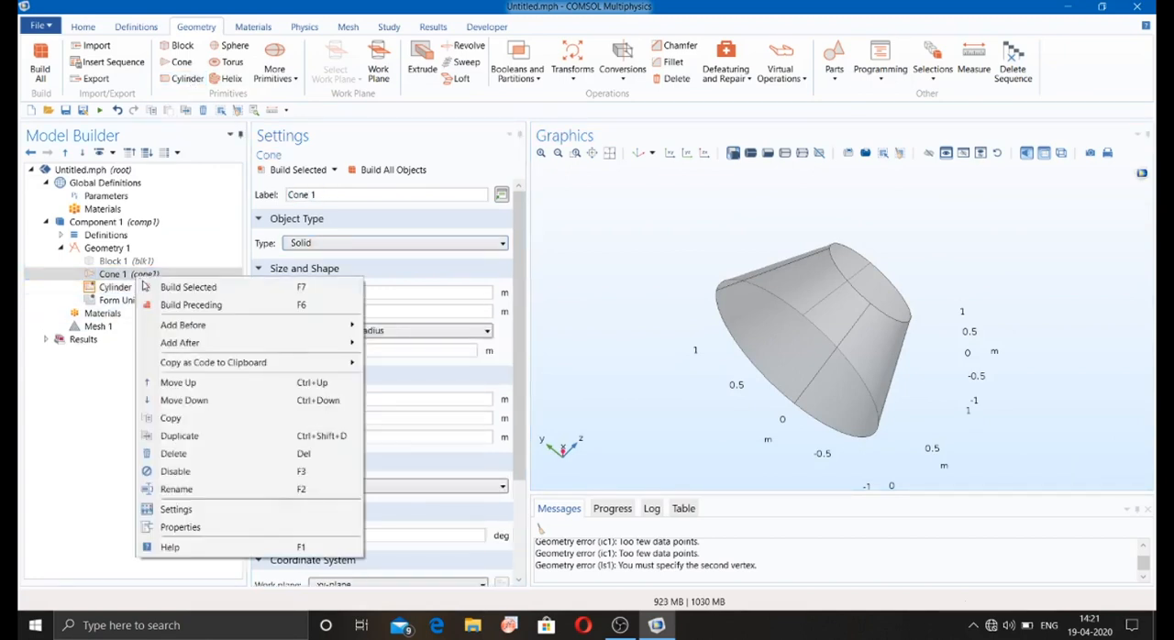
pyautogui.click(195, 472)
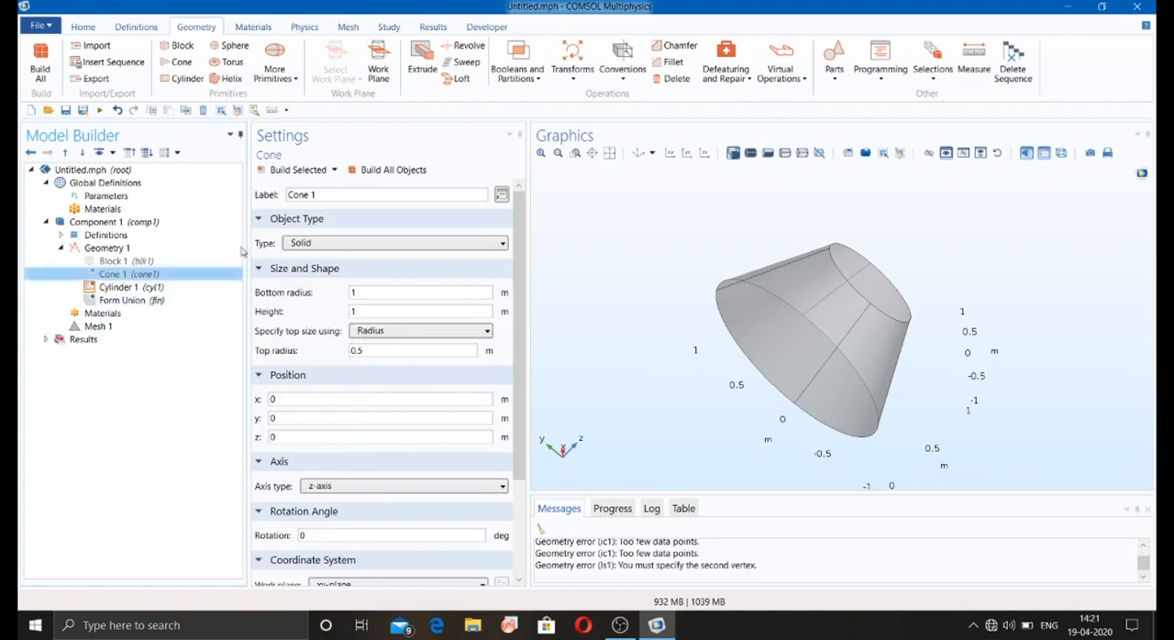
# Step: Build the solid cylinder with 1 m radius and 1 m height and inspect it with transparency turned off
pyautogui.click(294, 170)
pyautogui.click(385, 170)
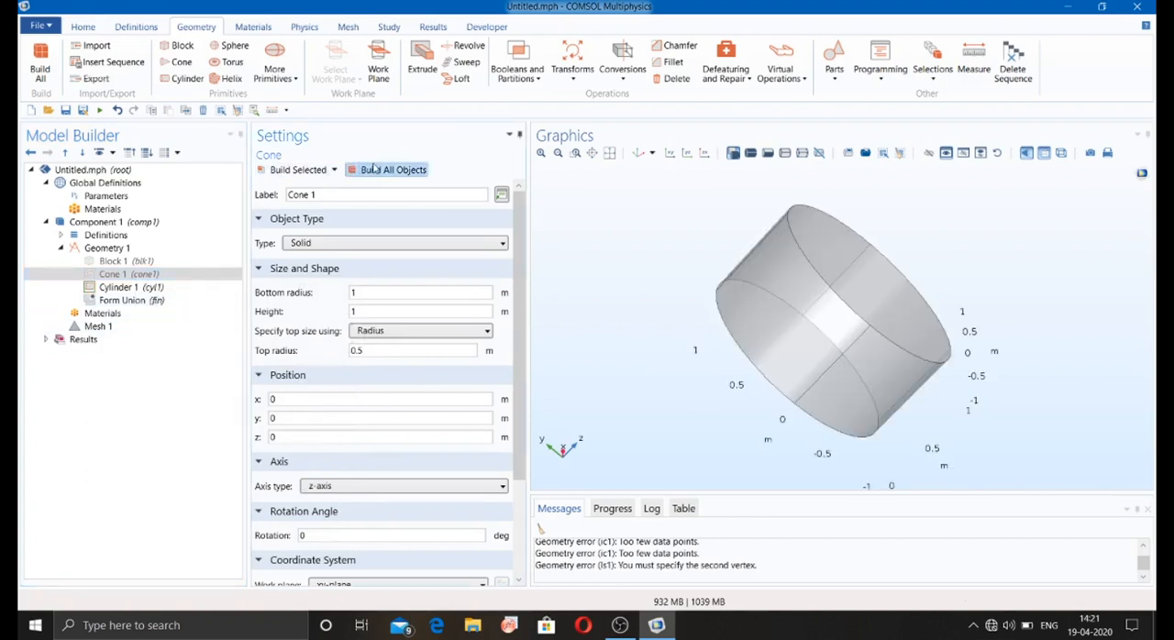
pyautogui.click(1043, 152)
pyautogui.moveTo(855, 289); pyautogui.dragTo(839, 271)
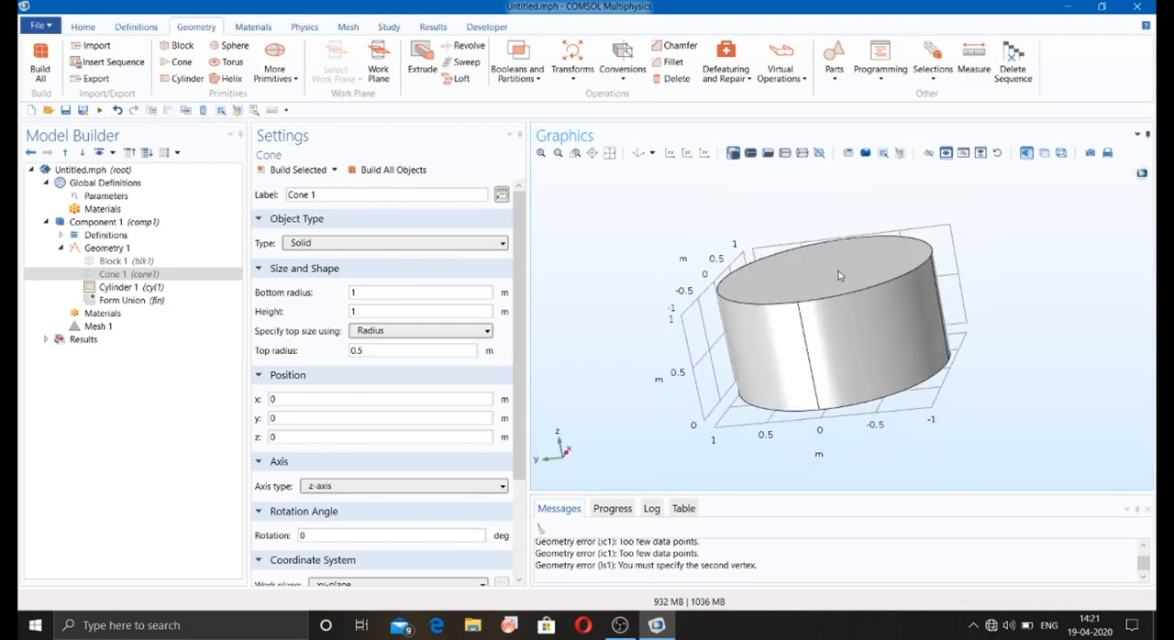
# Step: Disable the cylinder and add a Sphere primitive to Geometry 1
pyautogui.click(104, 287)
pyautogui.rightClick(103, 287)
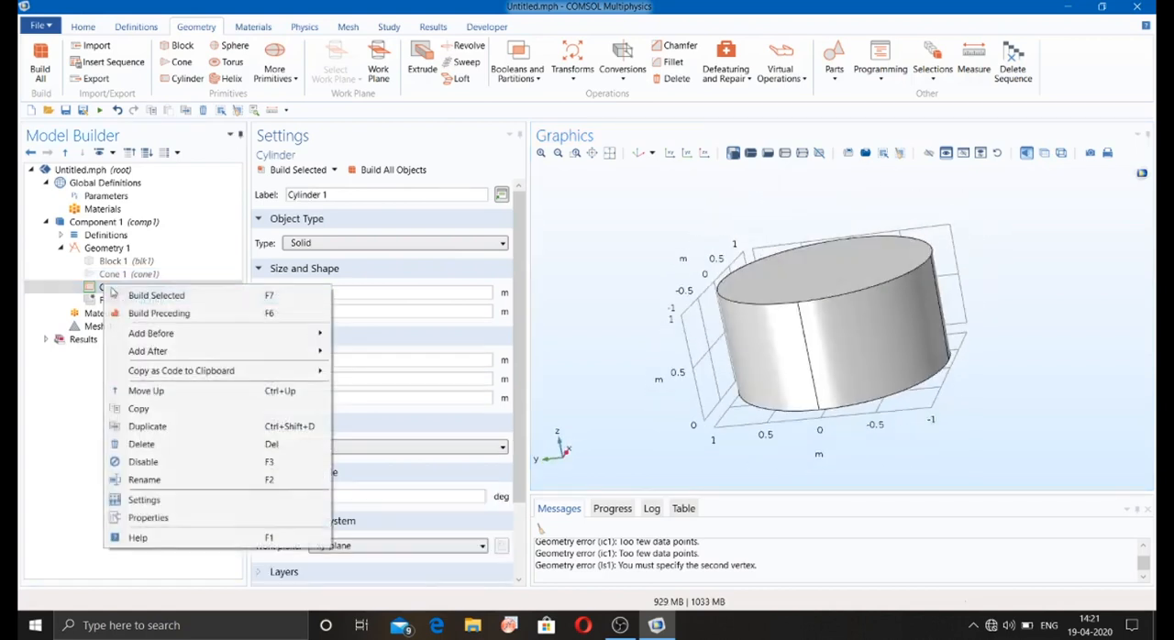
pyautogui.click(151, 456)
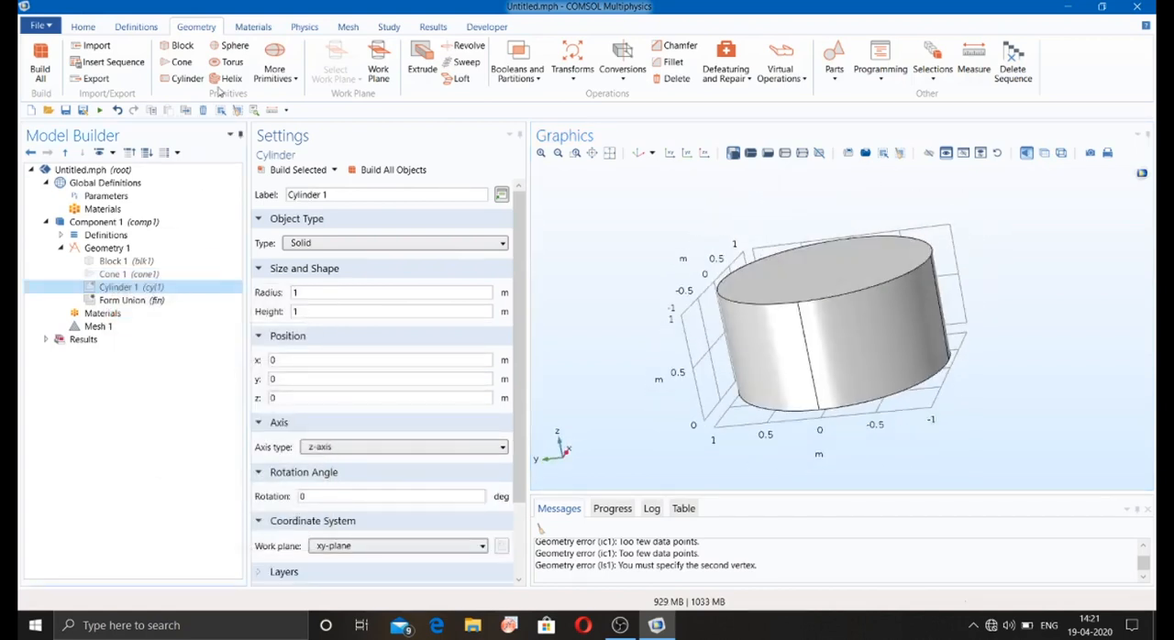
pyautogui.click(231, 46)
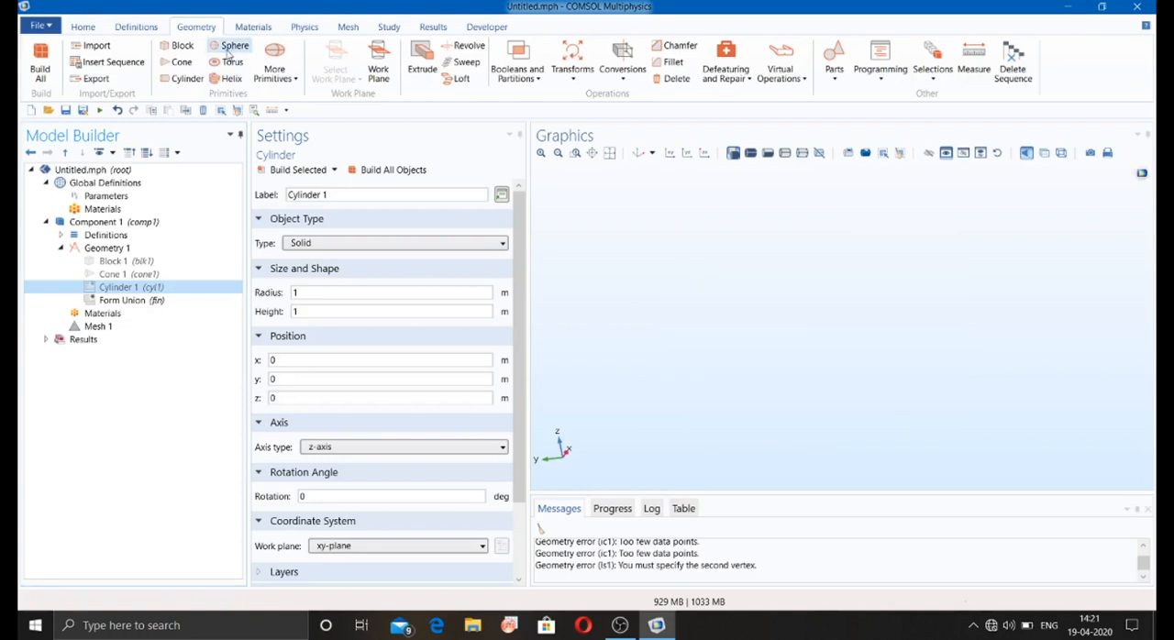
# Step: Build the solid sphere with 1 m radius and inspect it from several angles
pyautogui.click(298, 169)
pyautogui.moveTo(607, 266); pyautogui.dragTo(580, 310)
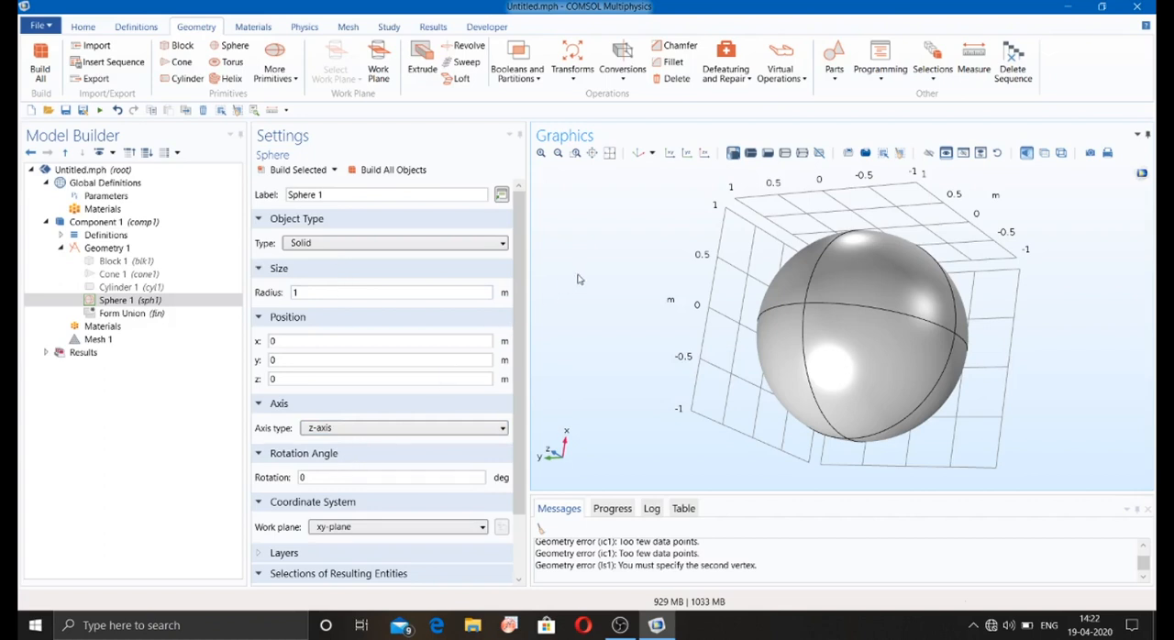
pyautogui.moveTo(578, 278); pyautogui.dragTo(603, 337)
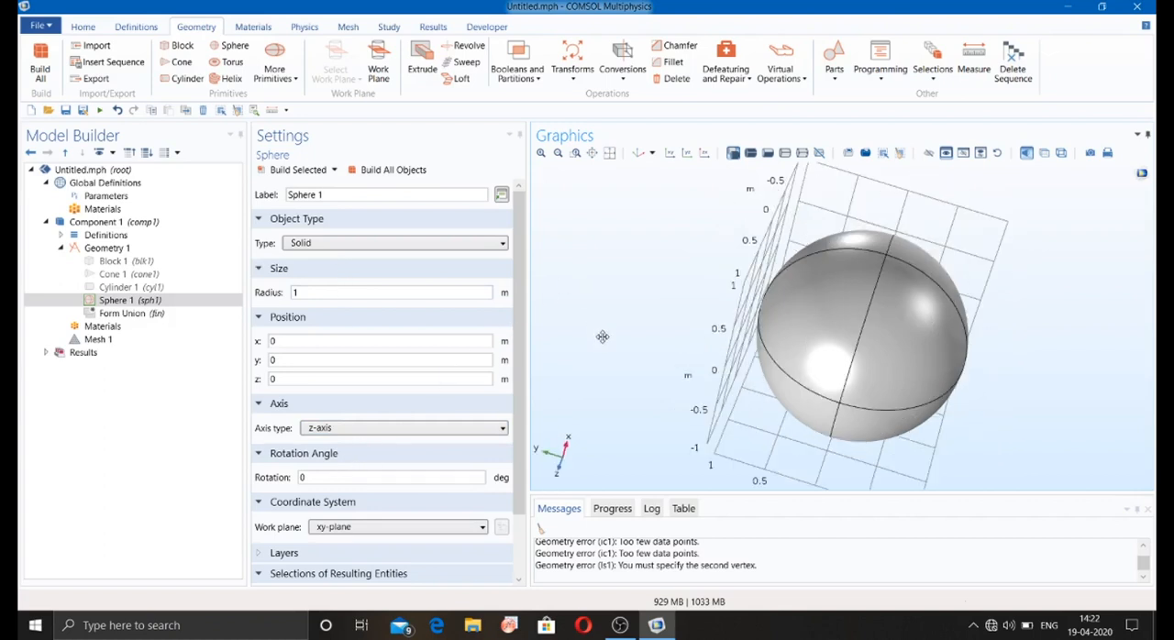
# Step: Disable the sphere and build a solid torus with 1 m major radius, 0.5 m minor radius and 360-degree revolution angle
pyautogui.rightClick(110, 302)
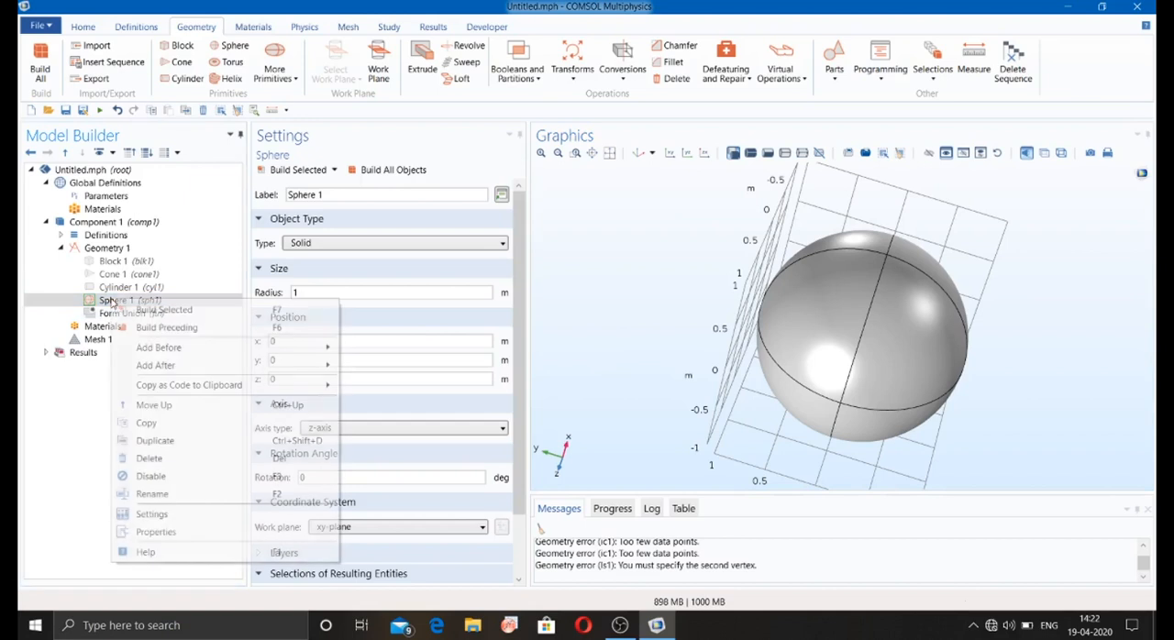
pyautogui.click(153, 479)
pyautogui.click(229, 62)
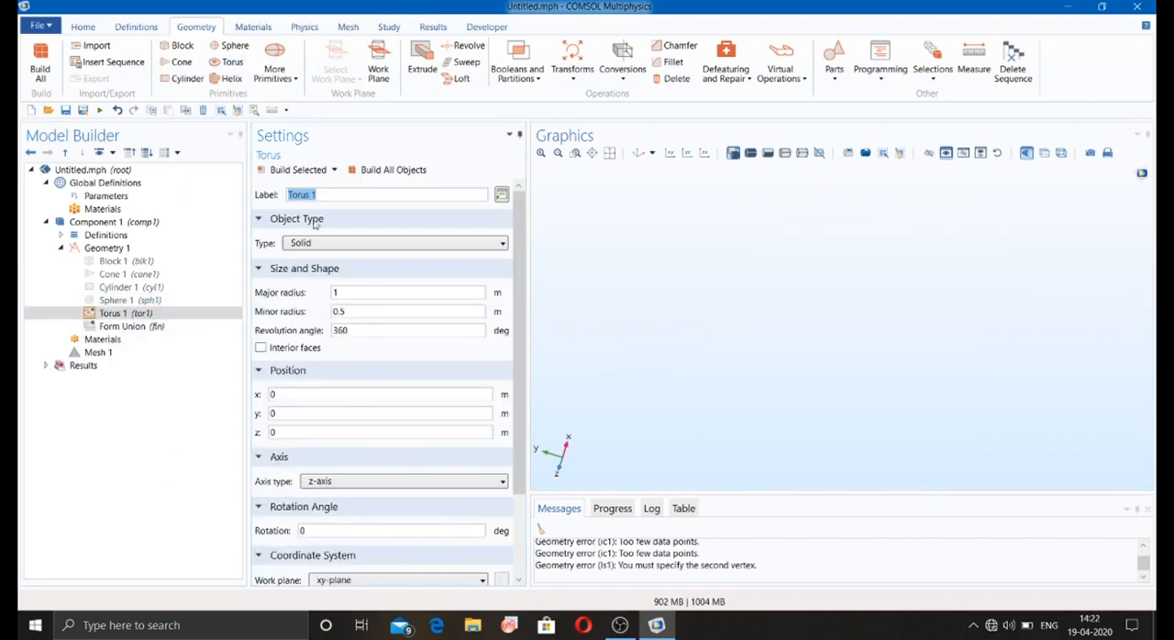
pyautogui.click(286, 170)
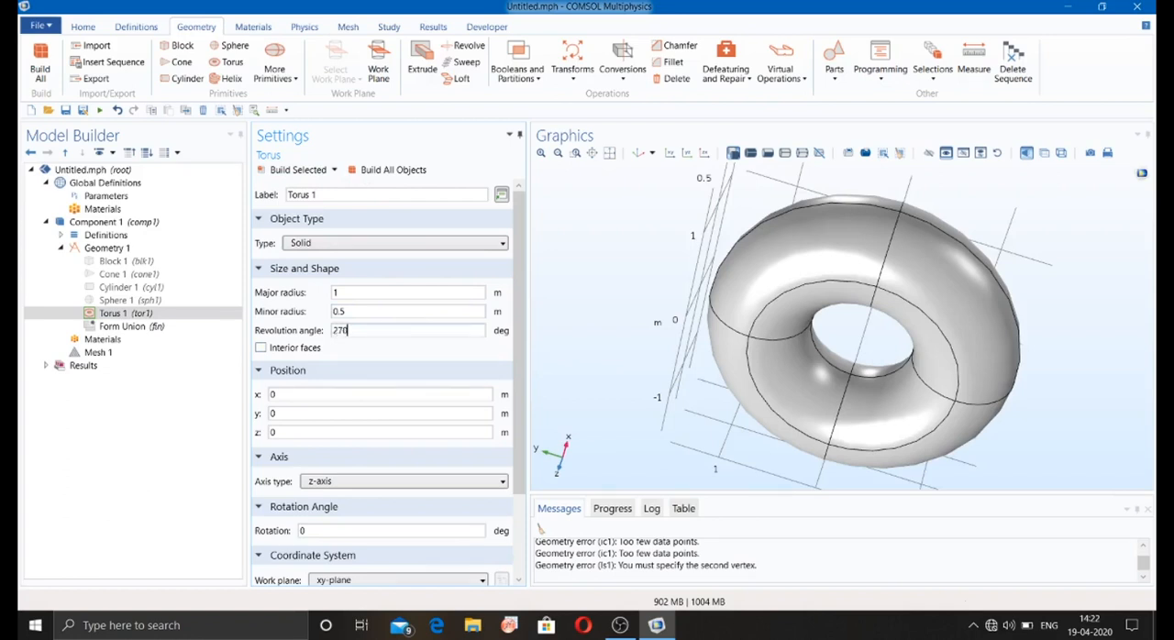
# Step: Set the torus's revolution angle to 270 degrees and its object type to Surface, rebuilding and inspecting it after each change
pyautogui.click(293, 168)
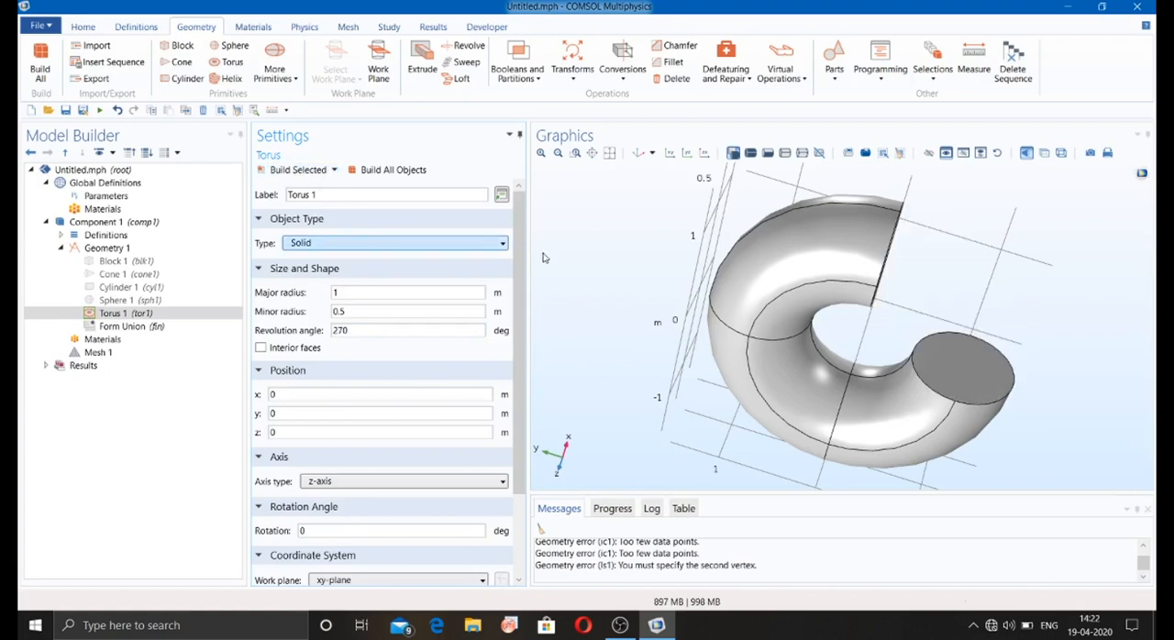
pyautogui.moveTo(978, 244); pyautogui.dragTo(866, 231)
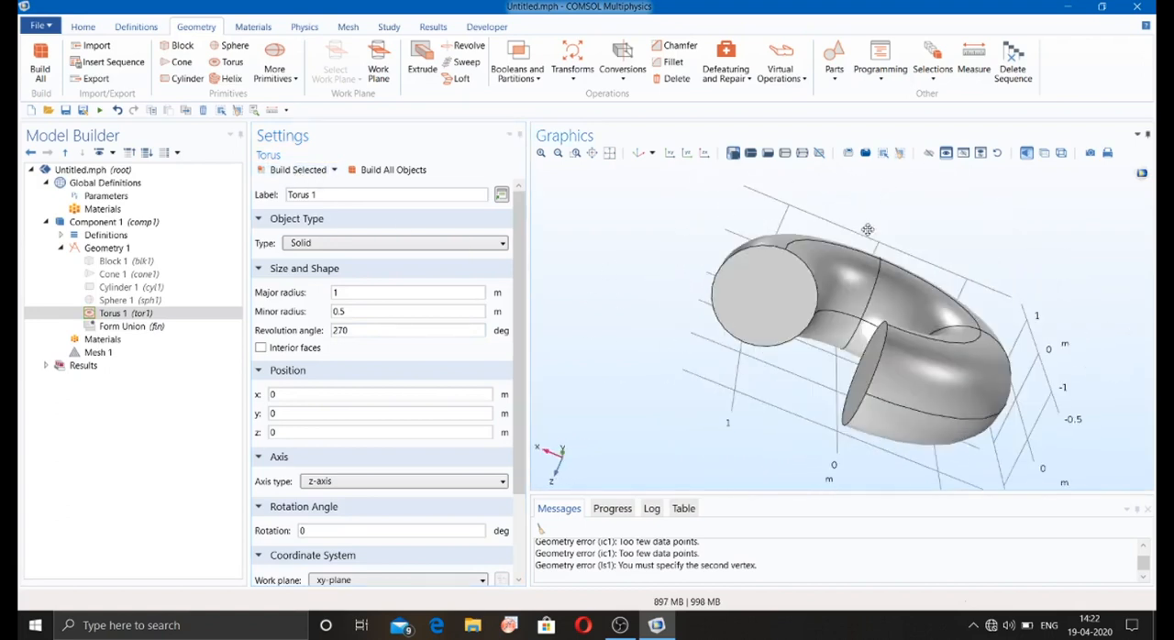
pyautogui.click(349, 242)
pyautogui.click(344, 275)
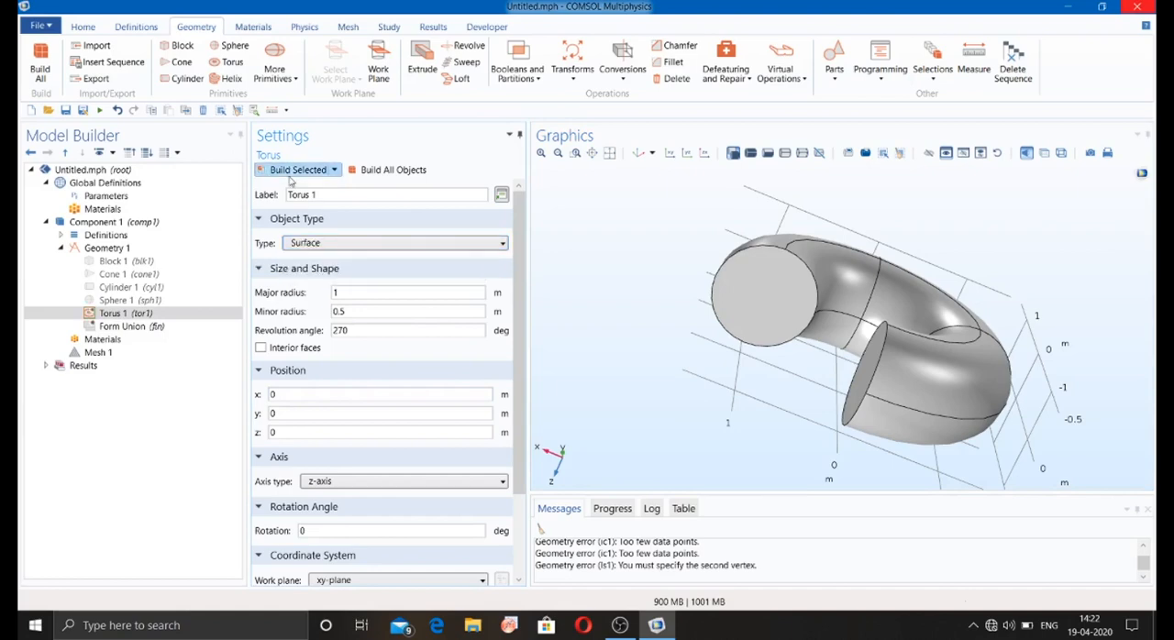
pyautogui.click(294, 170)
pyautogui.moveTo(714, 269); pyautogui.dragTo(816, 230)
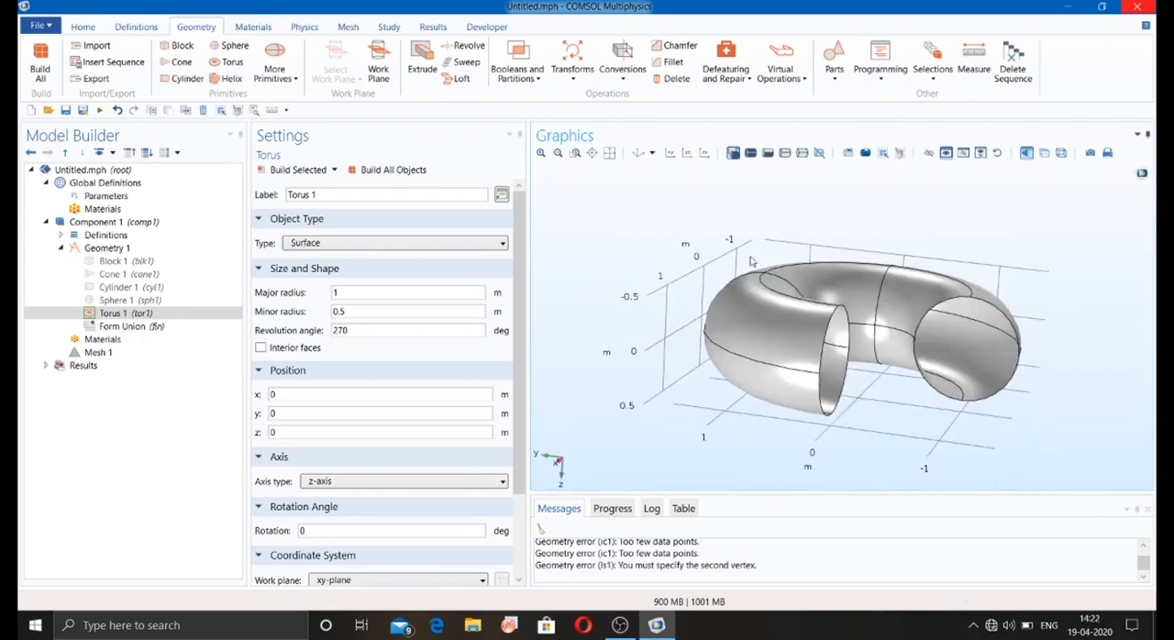
# Step: Disable the torus and build a solid right-handed helix with 3 turns, 1 m major radius, 0.1 m minor radius and 0.3 m axial pitch
pyautogui.click(128, 314)
pyautogui.rightClick(129, 314)
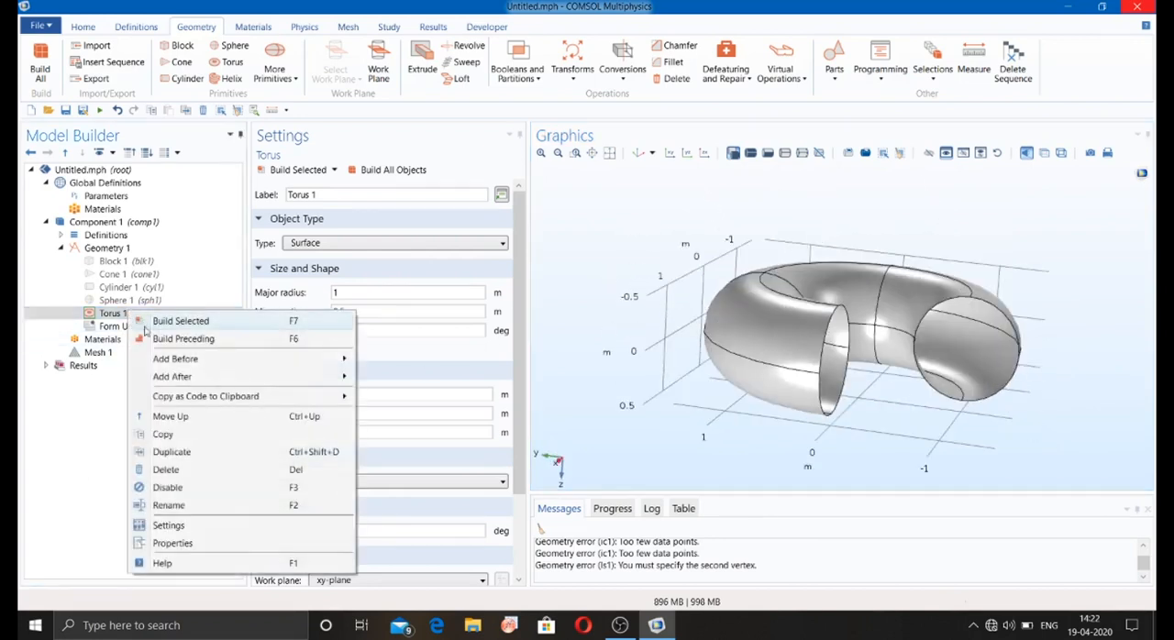
pyautogui.click(188, 484)
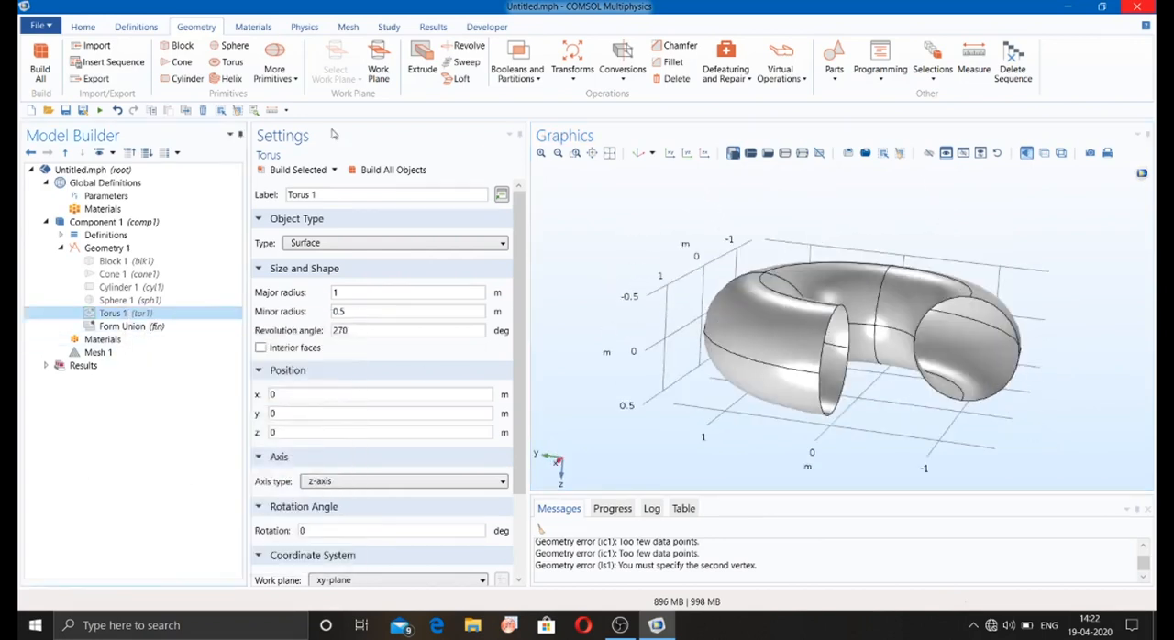
pyautogui.click(229, 78)
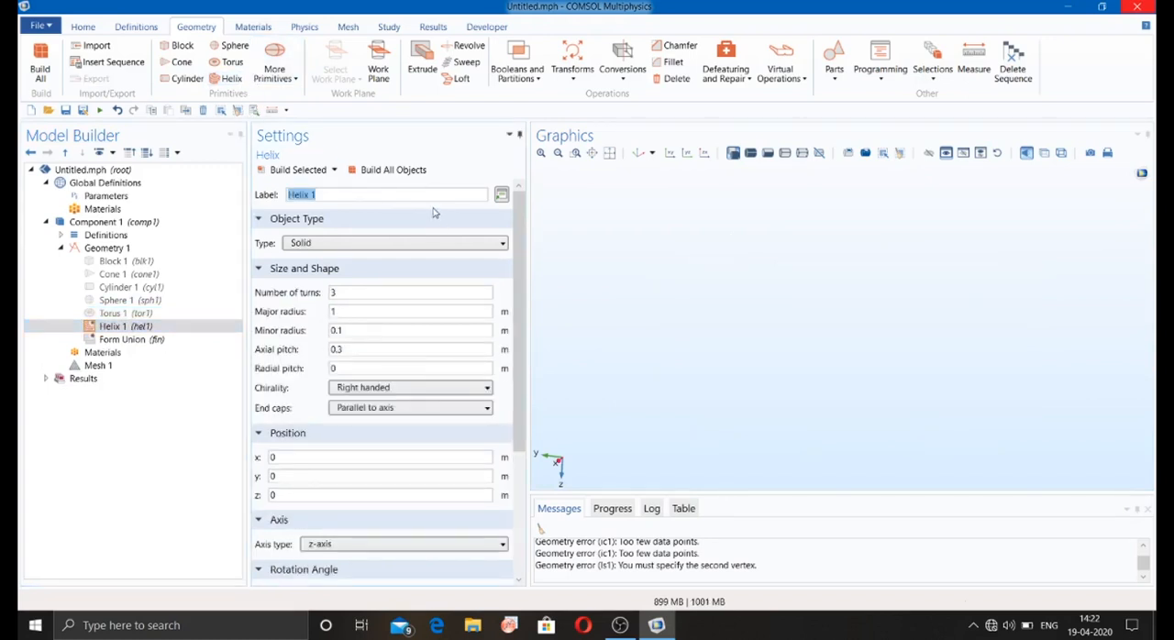
pyautogui.click(371, 176)
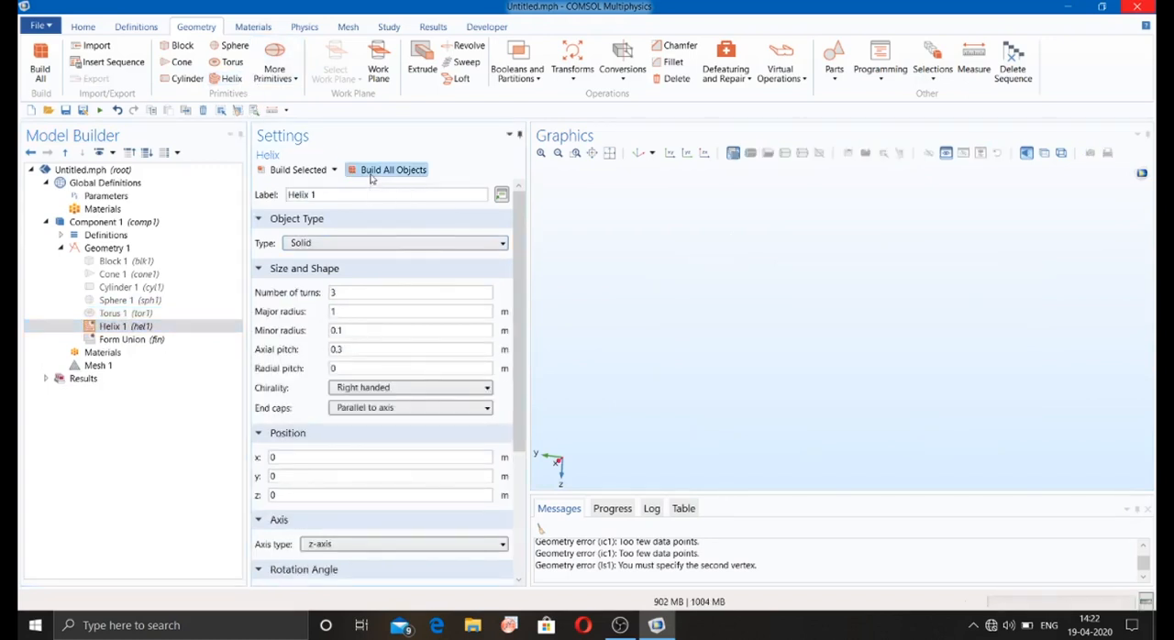
pyautogui.moveTo(666, 333); pyautogui.dragTo(607, 270)
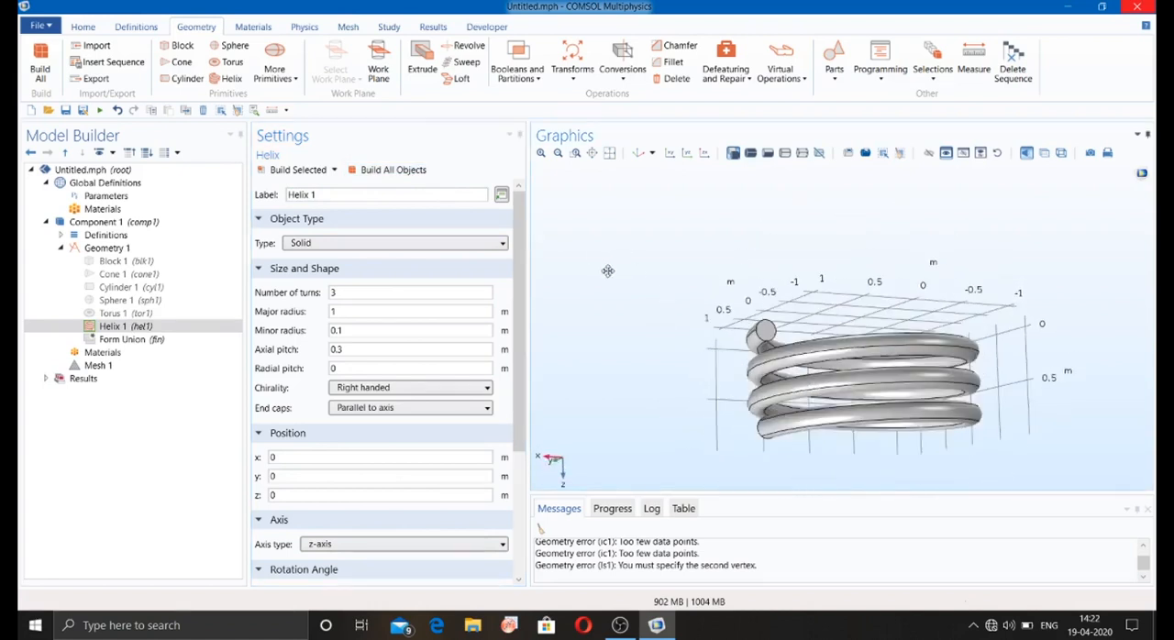
# Step: Change the helix's object type to Surface, rebuild all objects and inspect the coil
pyautogui.click(430, 246)
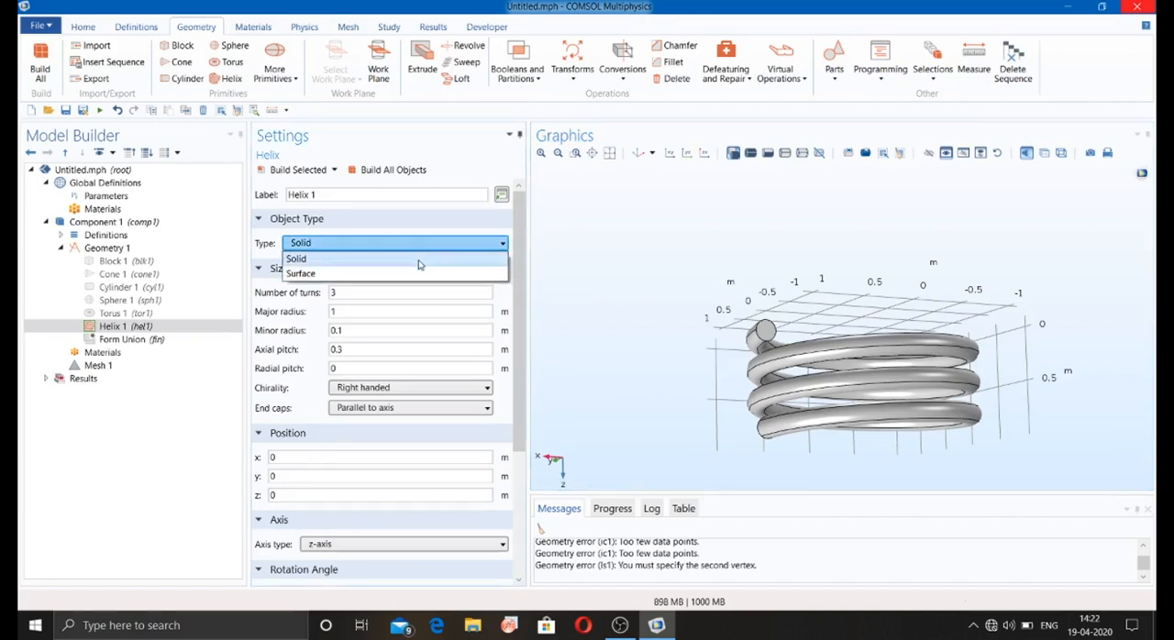
pyautogui.click(413, 273)
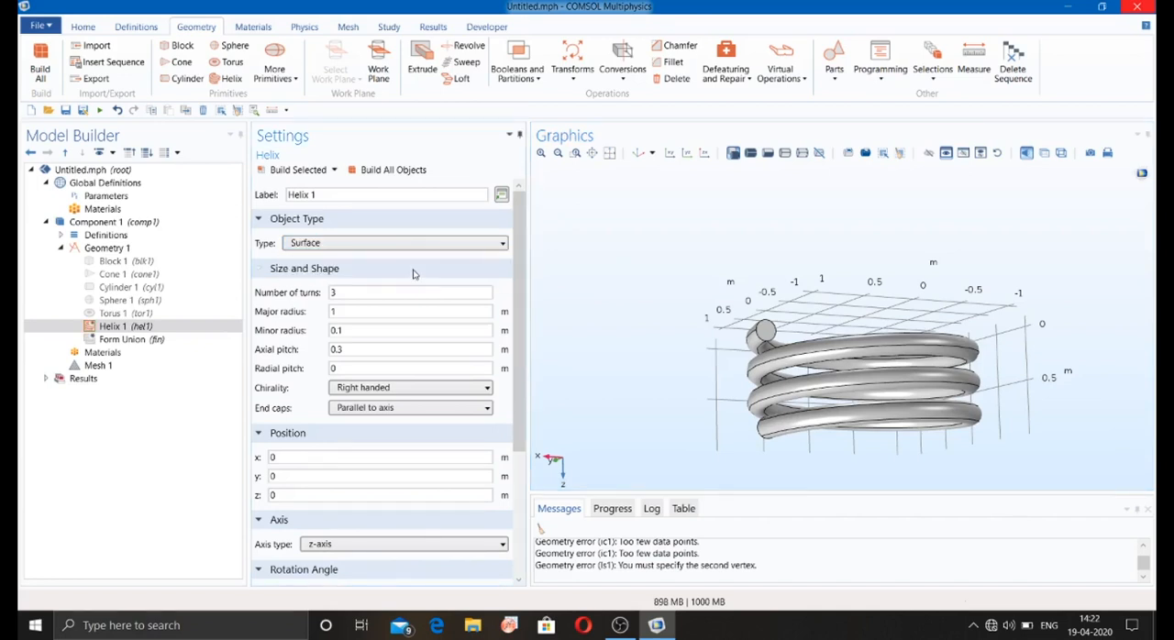
pyautogui.click(392, 171)
pyautogui.moveTo(676, 289); pyautogui.dragTo(663, 312)
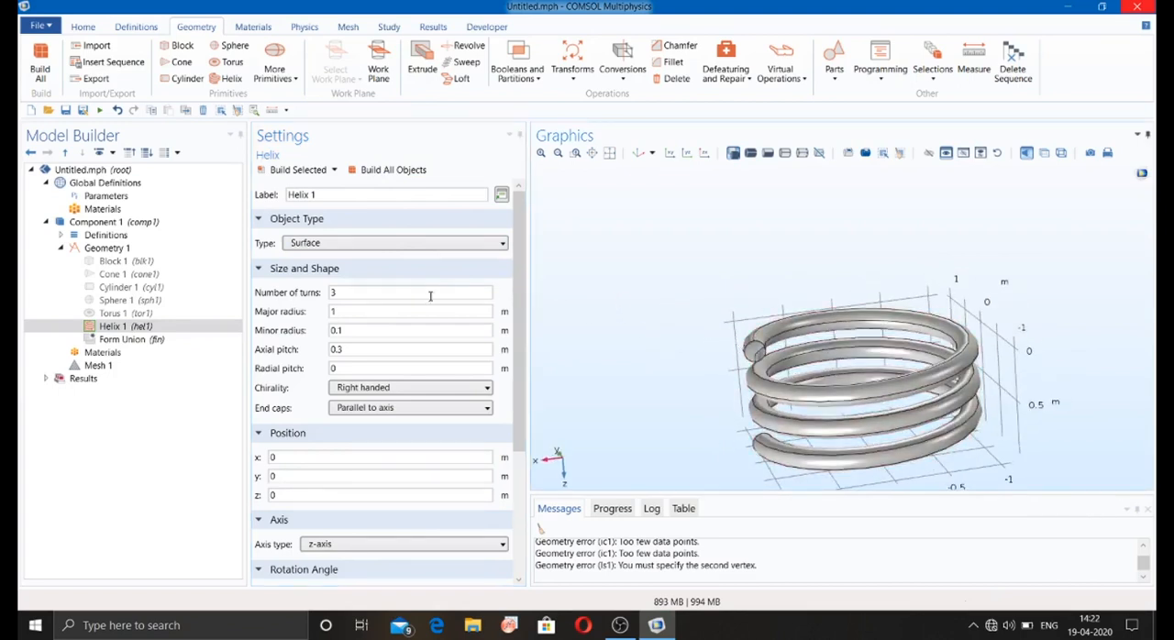
# Step: Disable the helix and add a Bézier Polygon primitive to Geometry 1
pyautogui.rightClick(152, 327)
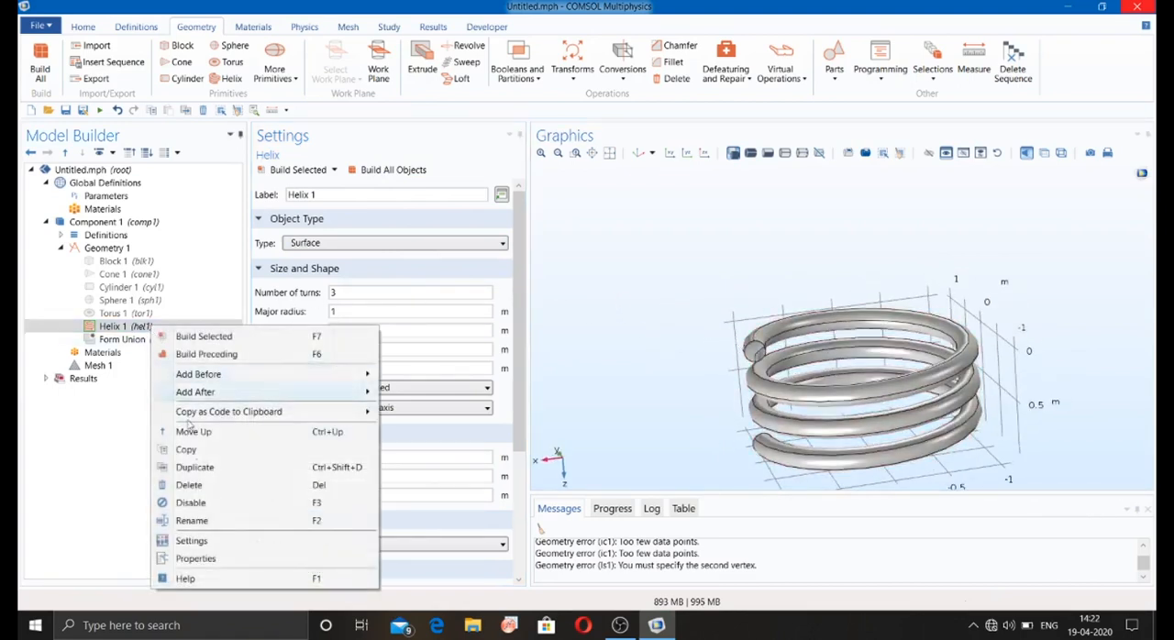
pyautogui.click(208, 508)
pyautogui.click(277, 73)
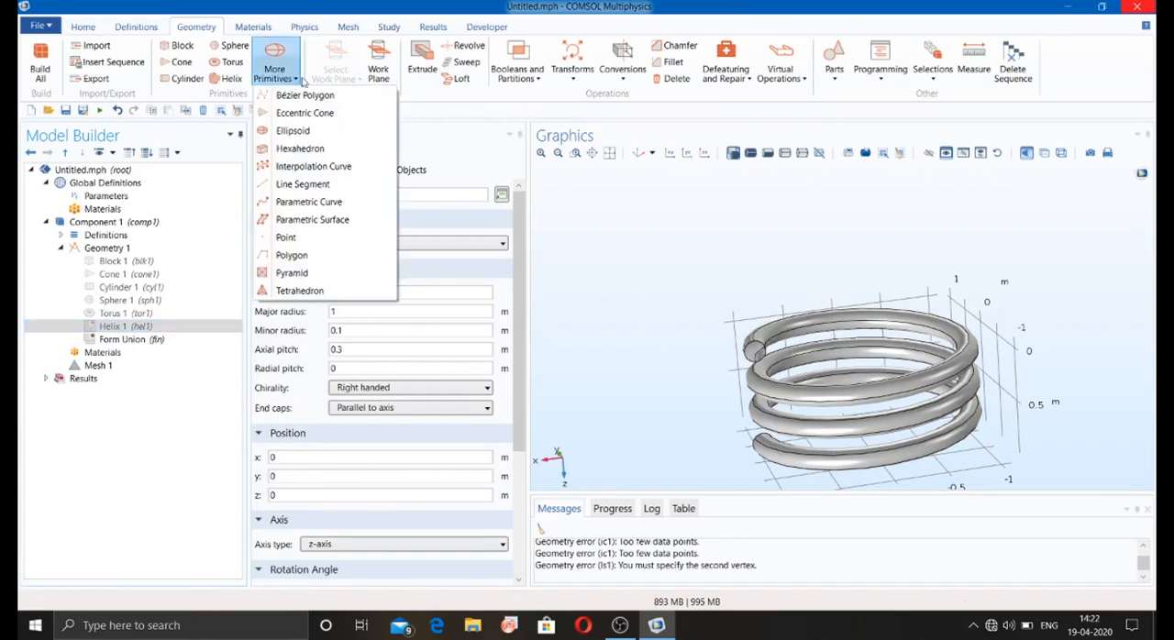
pyautogui.click(307, 98)
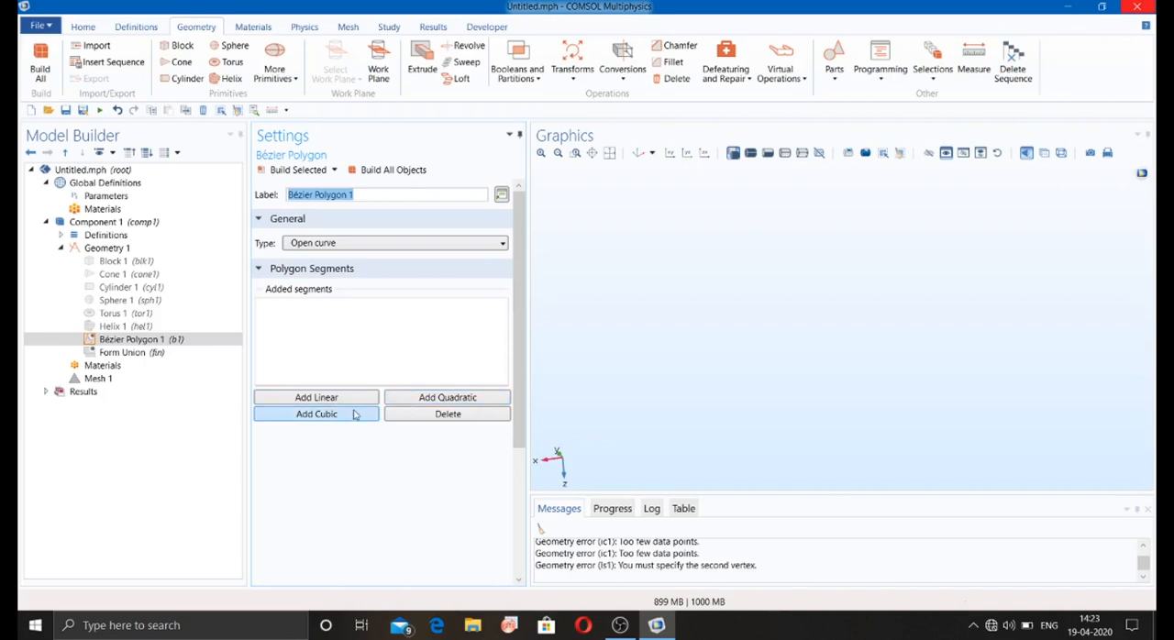
# Step: Add a quadratic segment with control points (0, 1, 0), (0, 0, 1) and (1, 0, 0) m and build the open curve
pyautogui.click(401, 397)
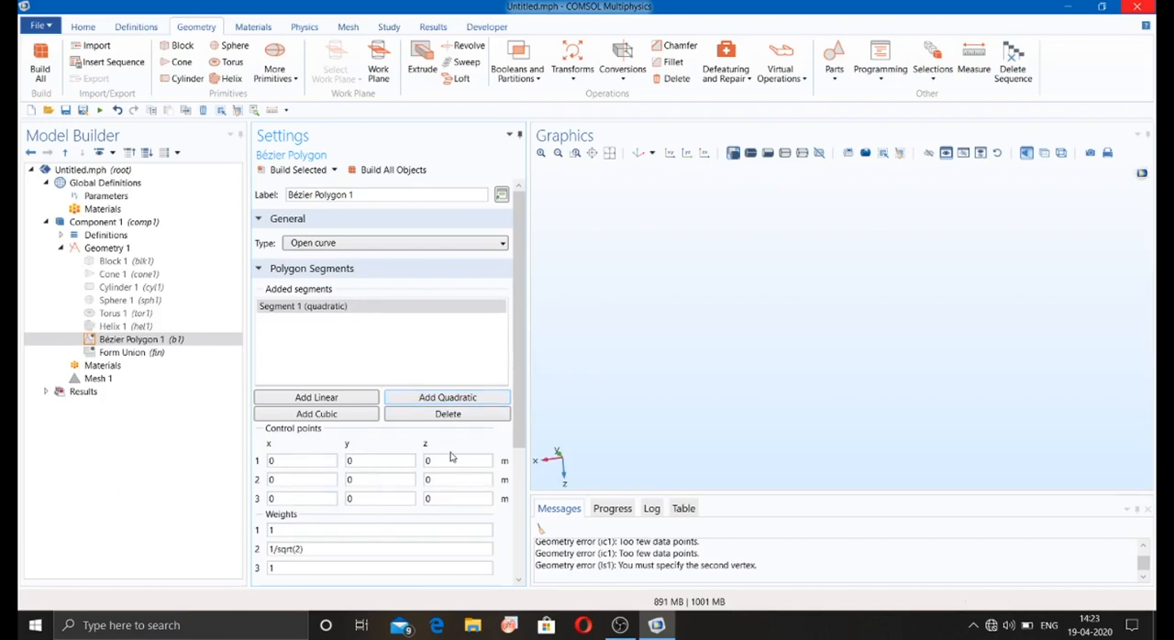
pyautogui.click(370, 466)
pyautogui.click(445, 478)
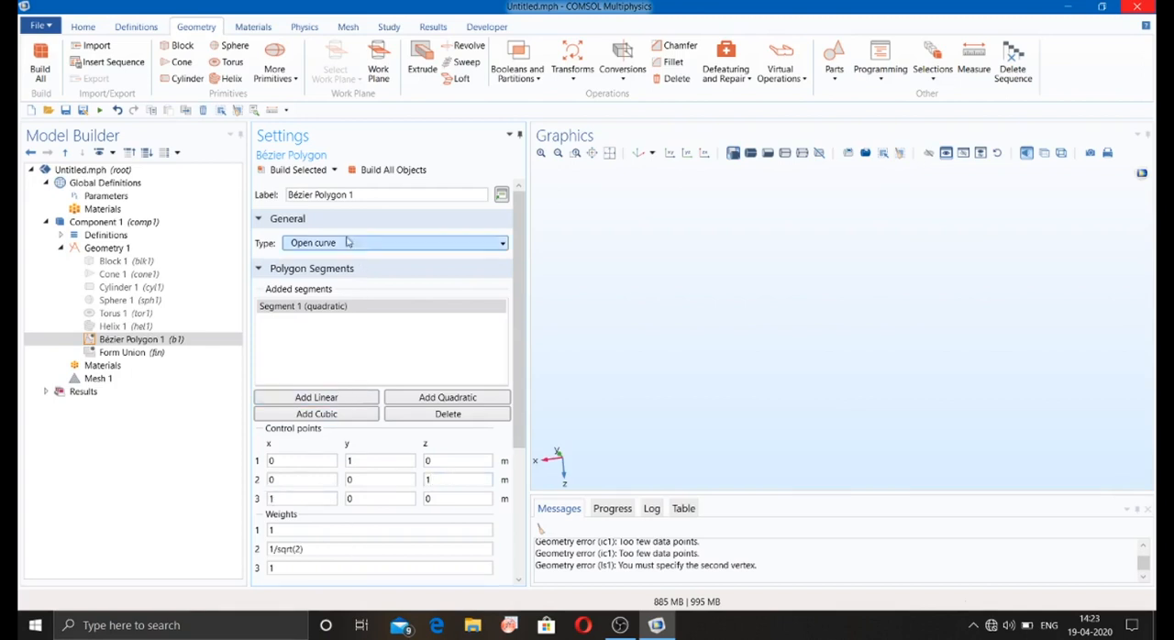
pyautogui.click(303, 171)
pyautogui.moveTo(724, 329); pyautogui.dragTo(653, 341)
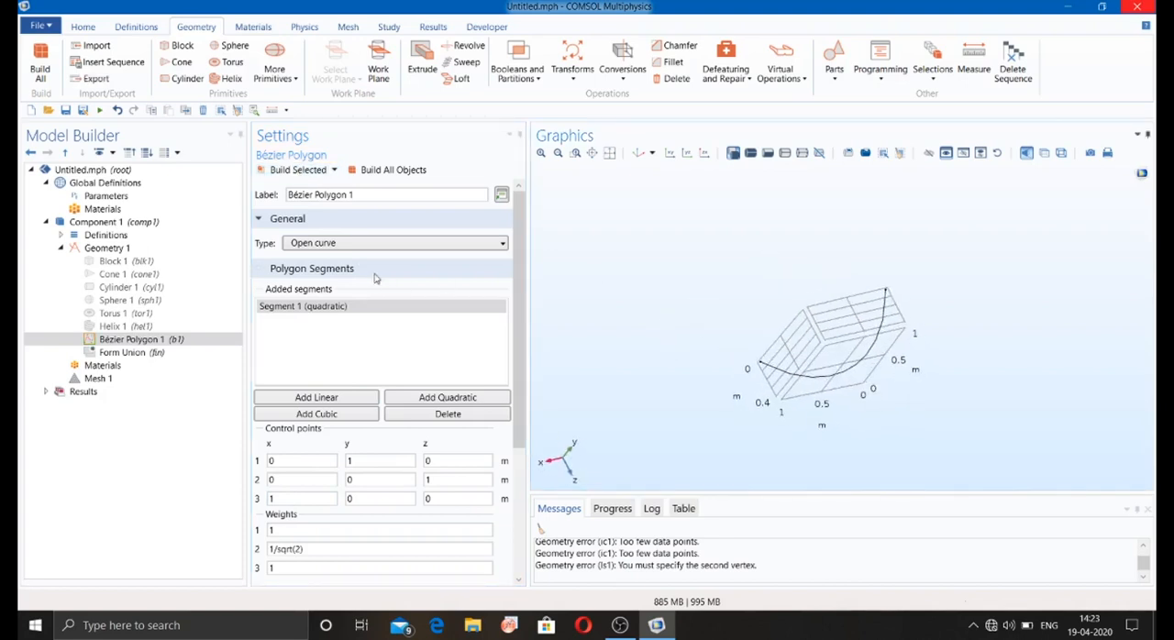
# Step: Change the Bézier polygon's type to Closed curve and rebuild it
pyautogui.click(366, 244)
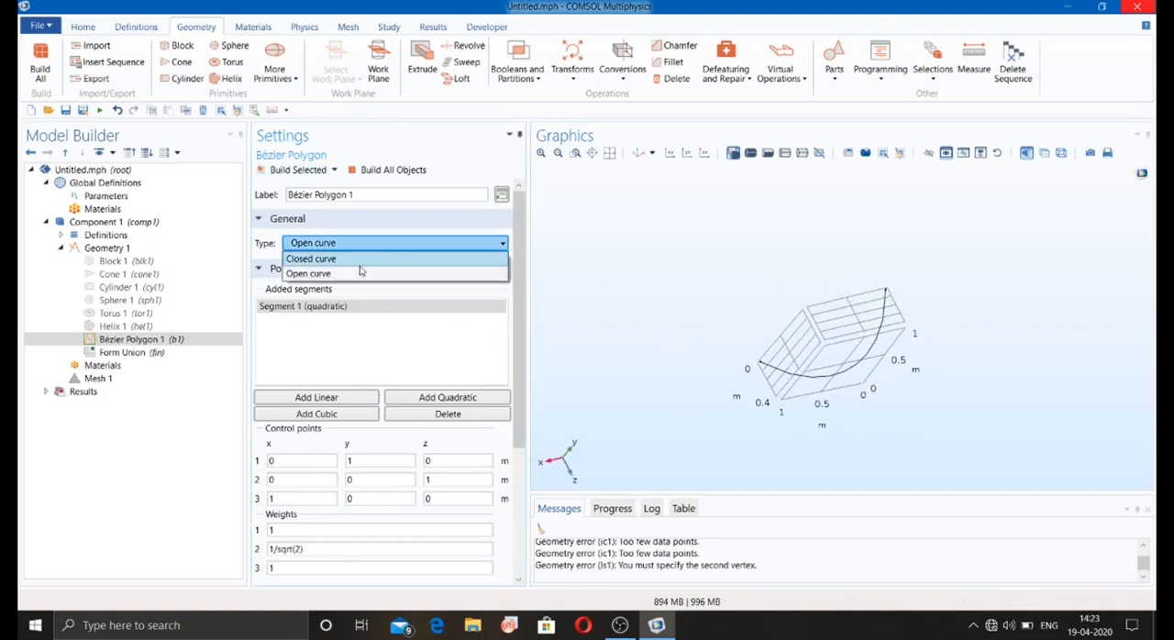
pyautogui.click(311, 258)
pyautogui.click(295, 169)
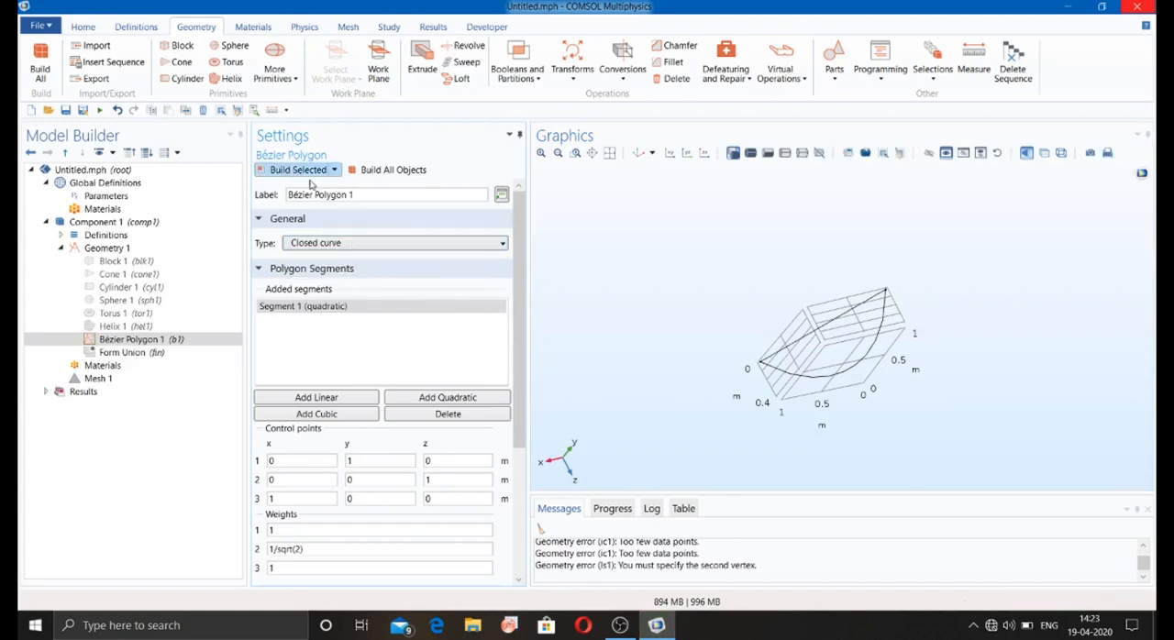
# Step: Disable the Bézier polygon and add an Eccentric Cone primitive to Geometry 1
pyautogui.click(142, 339)
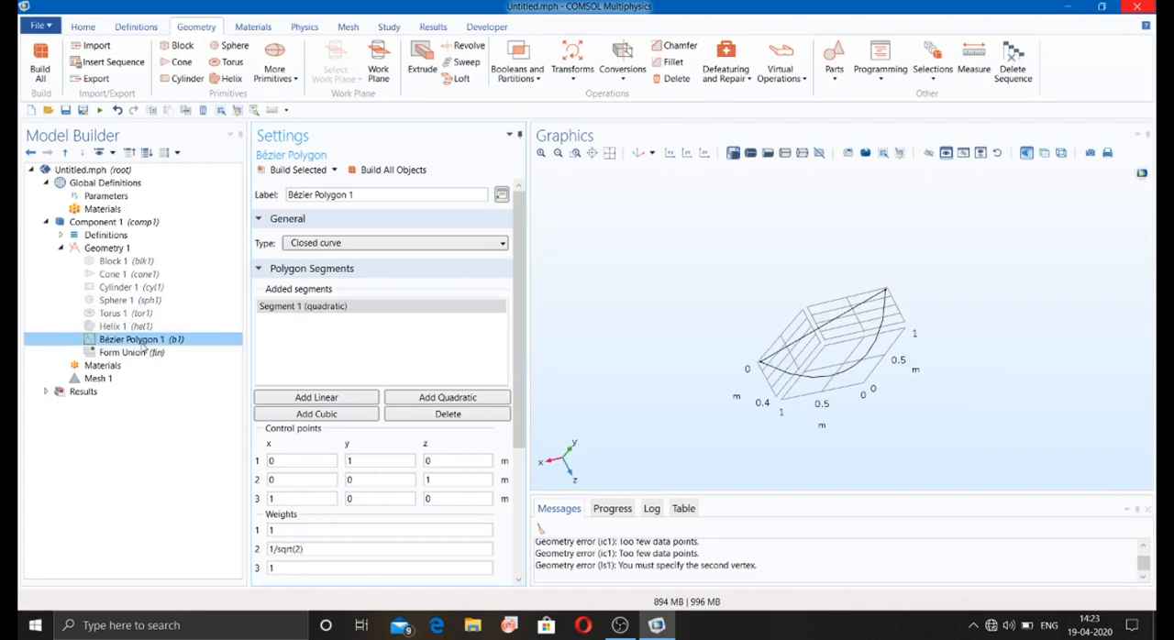
pyautogui.rightClick(144, 346)
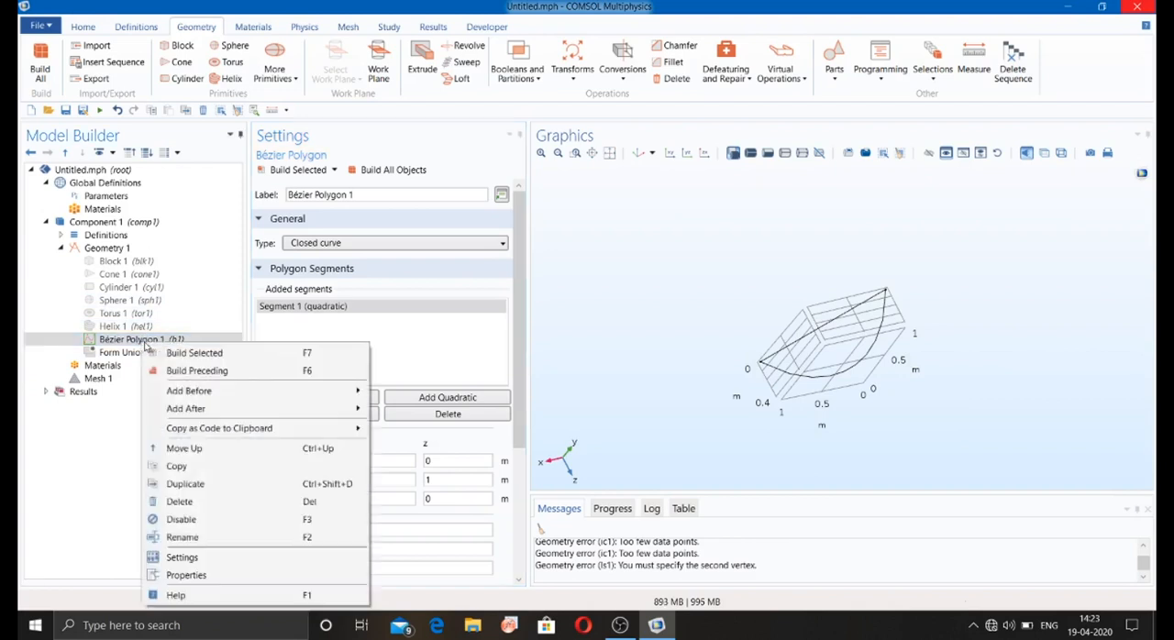
pyautogui.click(185, 520)
pyautogui.click(274, 70)
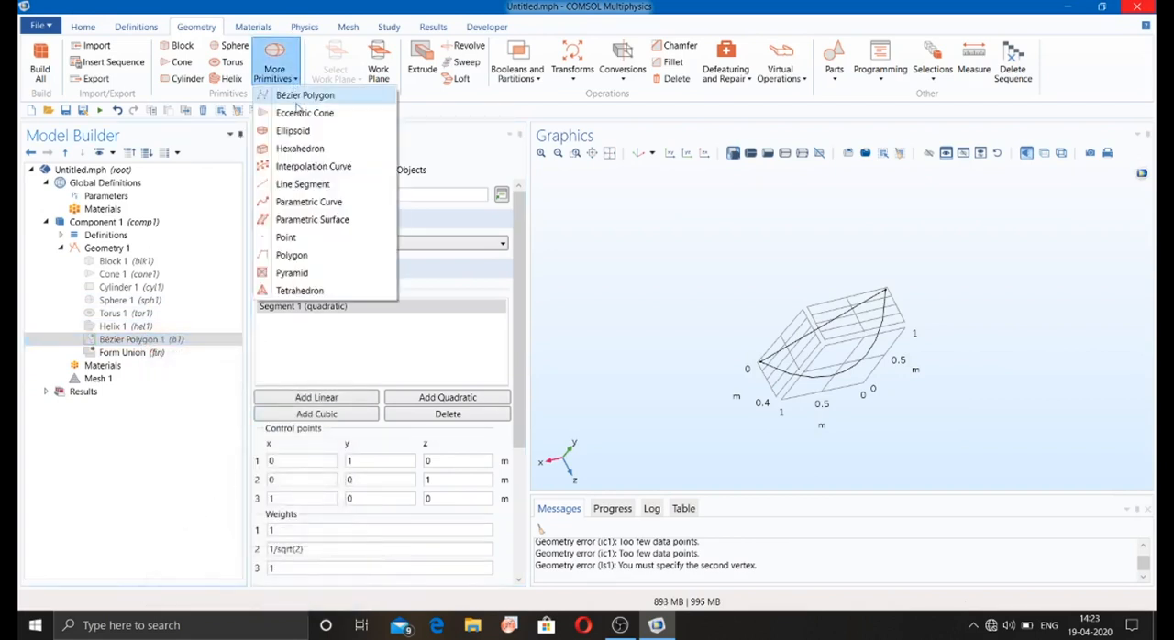
pyautogui.click(297, 112)
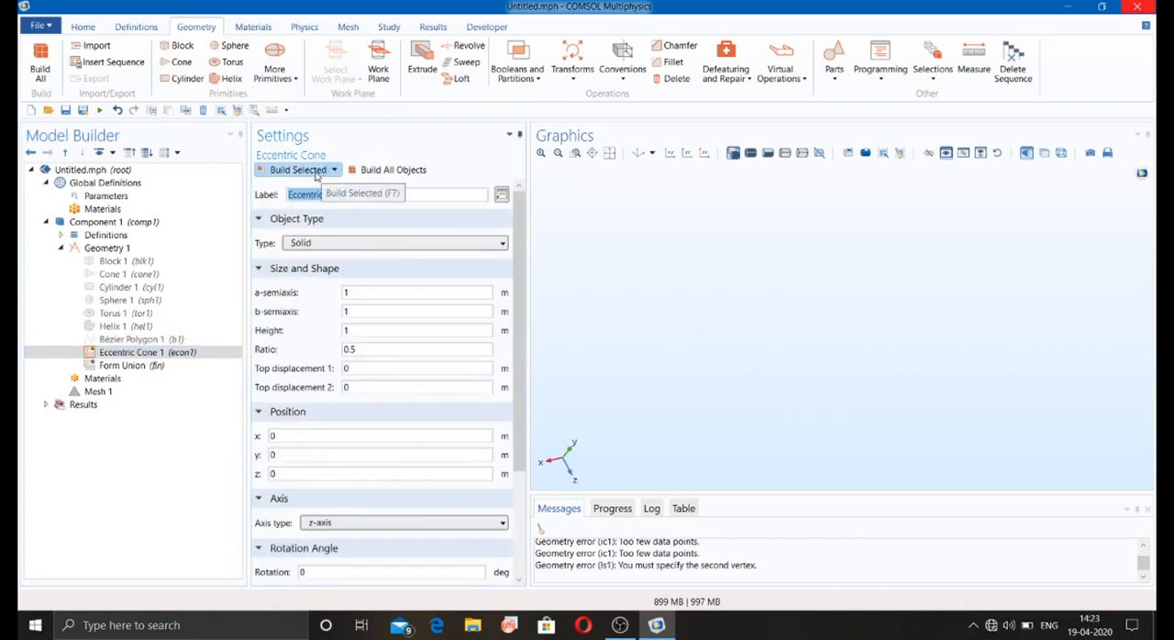
# Step: Build the solid eccentric cone, set its x position to 1 m, rebuild all objects and inspect it
pyautogui.click(309, 173)
pyautogui.moveTo(633, 265); pyautogui.dragTo(626, 193)
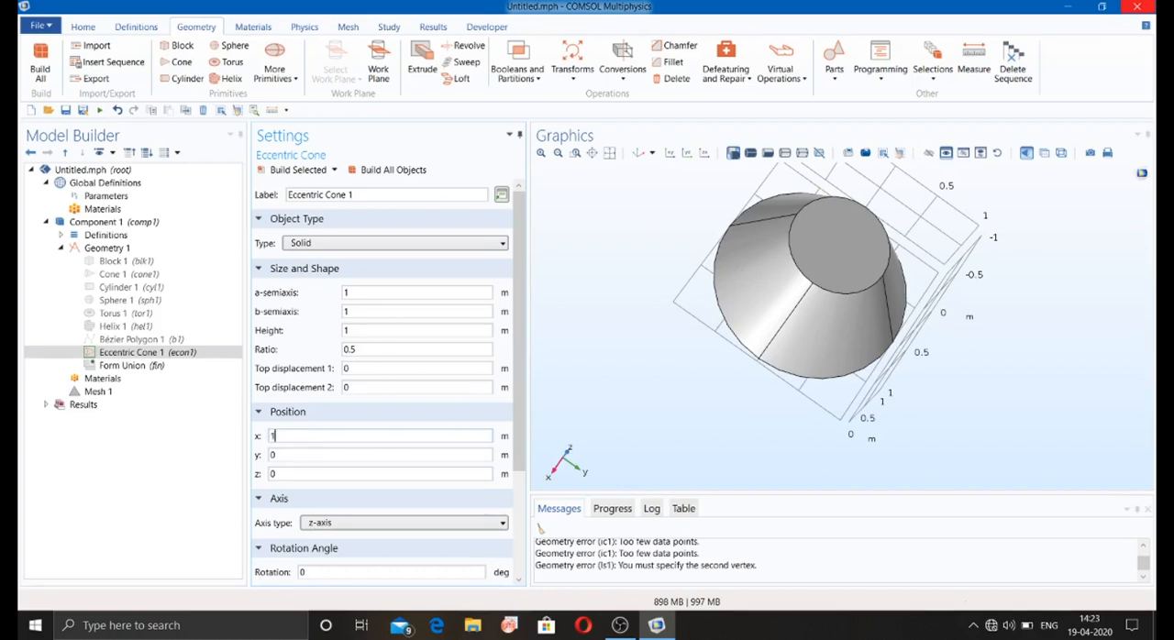
pyautogui.click(385, 171)
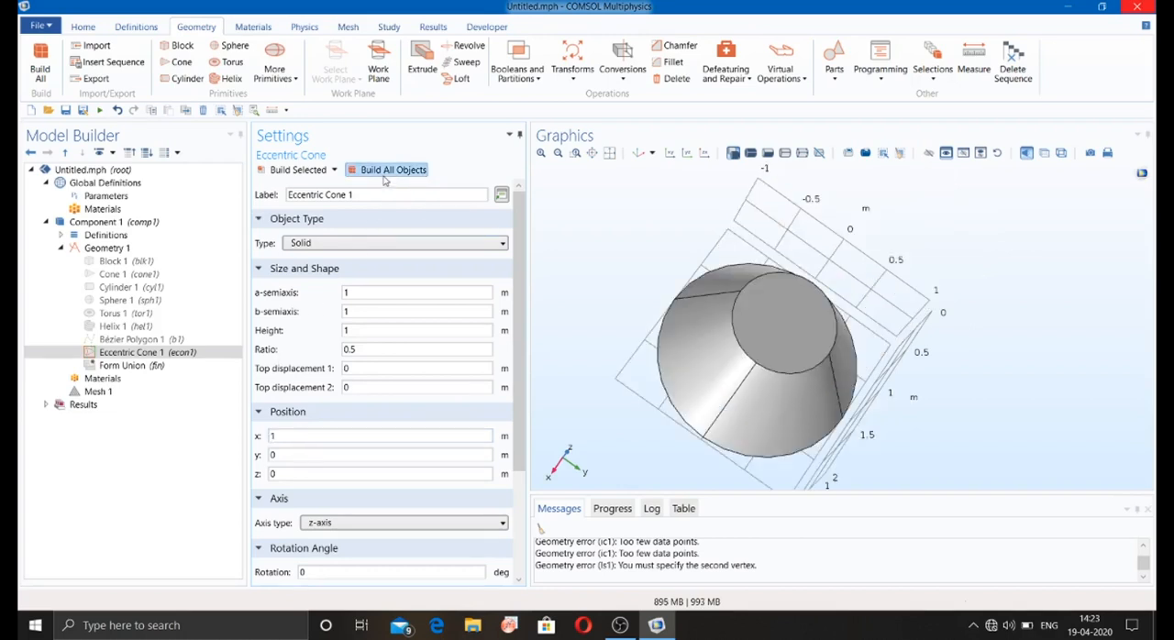
pyautogui.moveTo(679, 313); pyautogui.dragTo(718, 251)
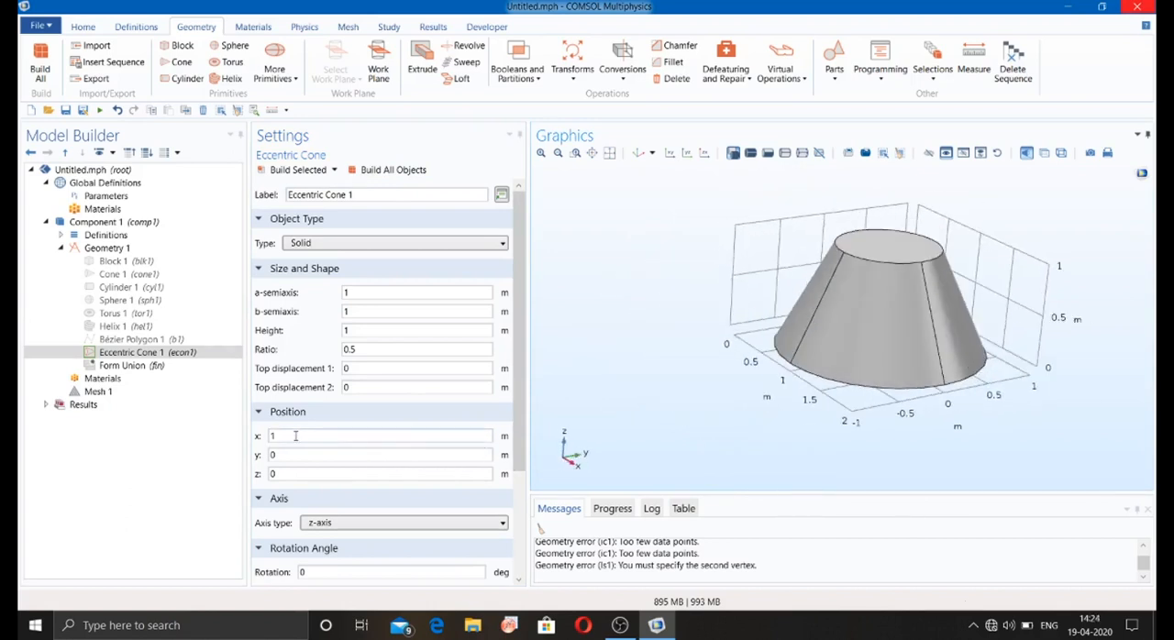
# Step: Disable the eccentric cone, and add and build a solid Ellipsoid primitive with its default semiaxes
pyautogui.rightClick(147, 354)
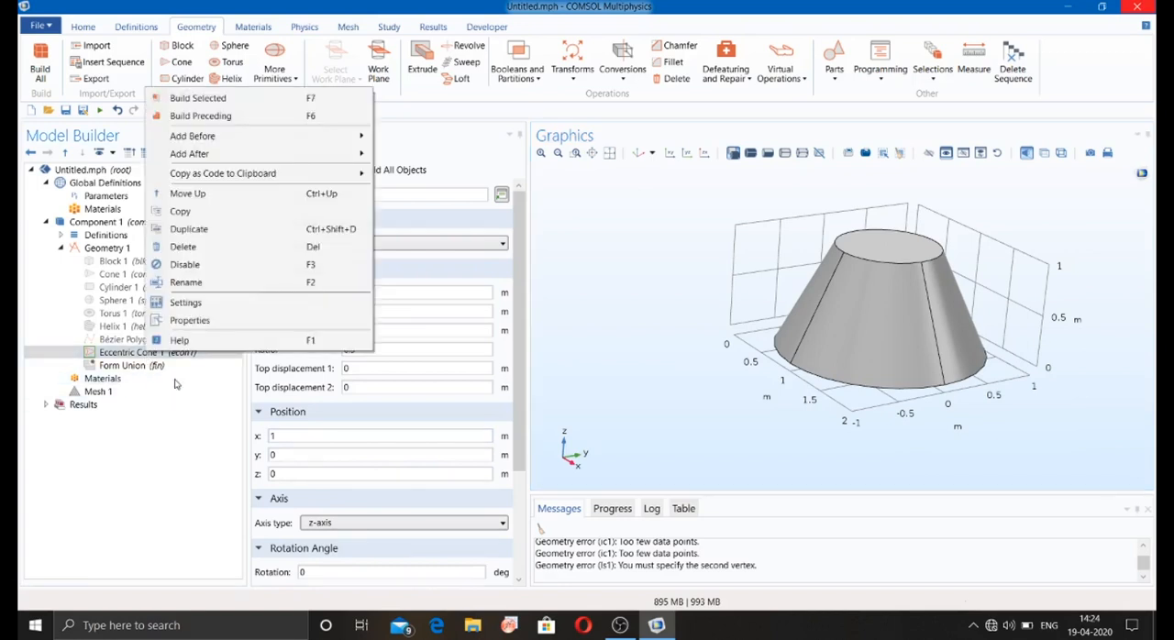
pyautogui.press('Escape')
pyautogui.click(274, 68)
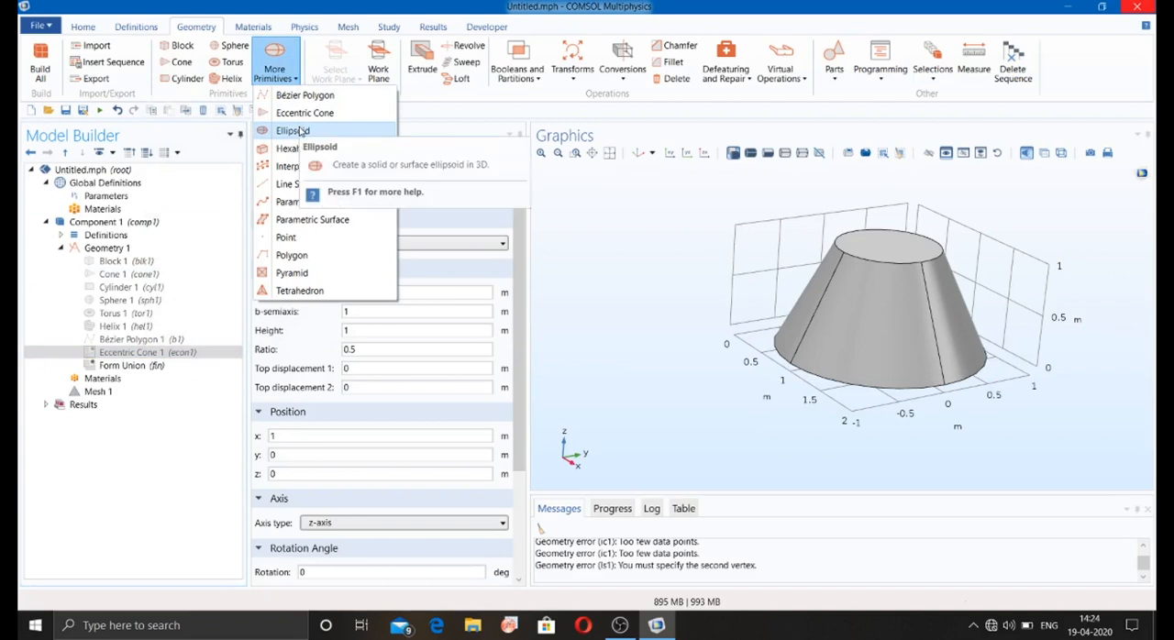
pyautogui.click(295, 130)
pyautogui.click(357, 174)
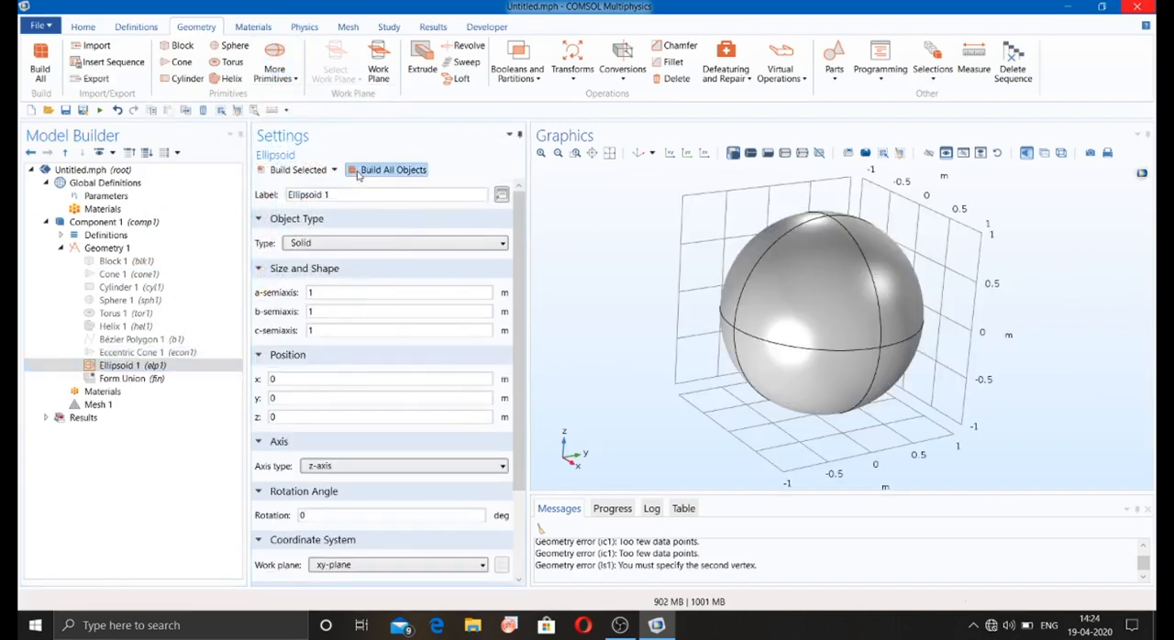
pyautogui.moveTo(718, 289); pyautogui.dragTo(678, 290)
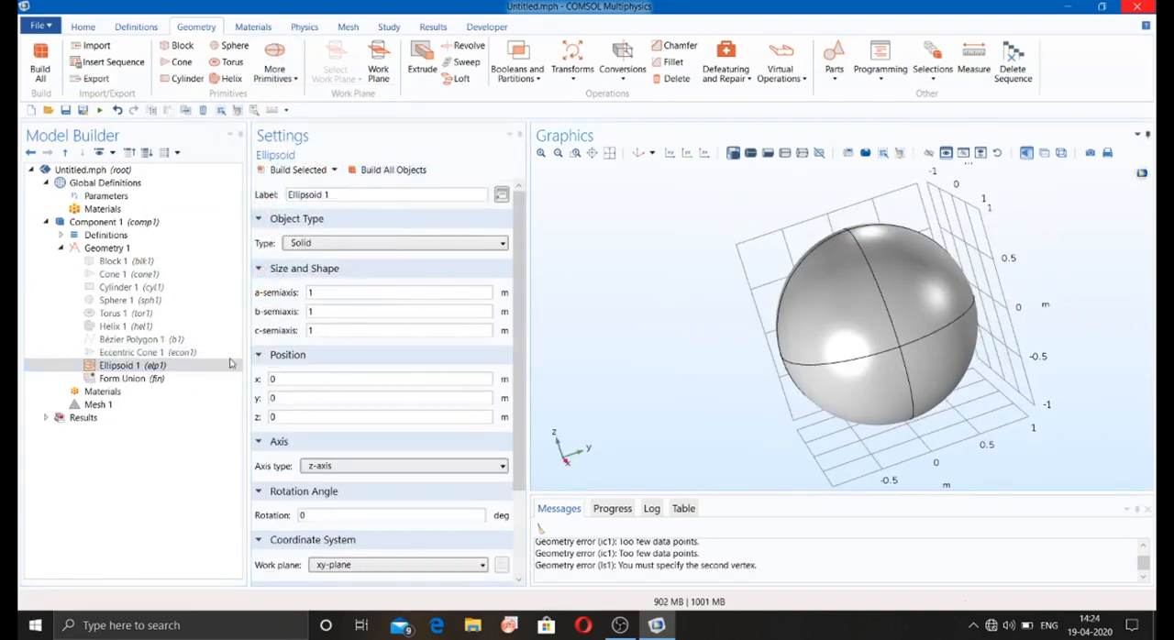
# Step: Disable the ellipsoid, and add and build a solid Hexahedron primitive with its default vertices
pyautogui.rightClick(166, 366)
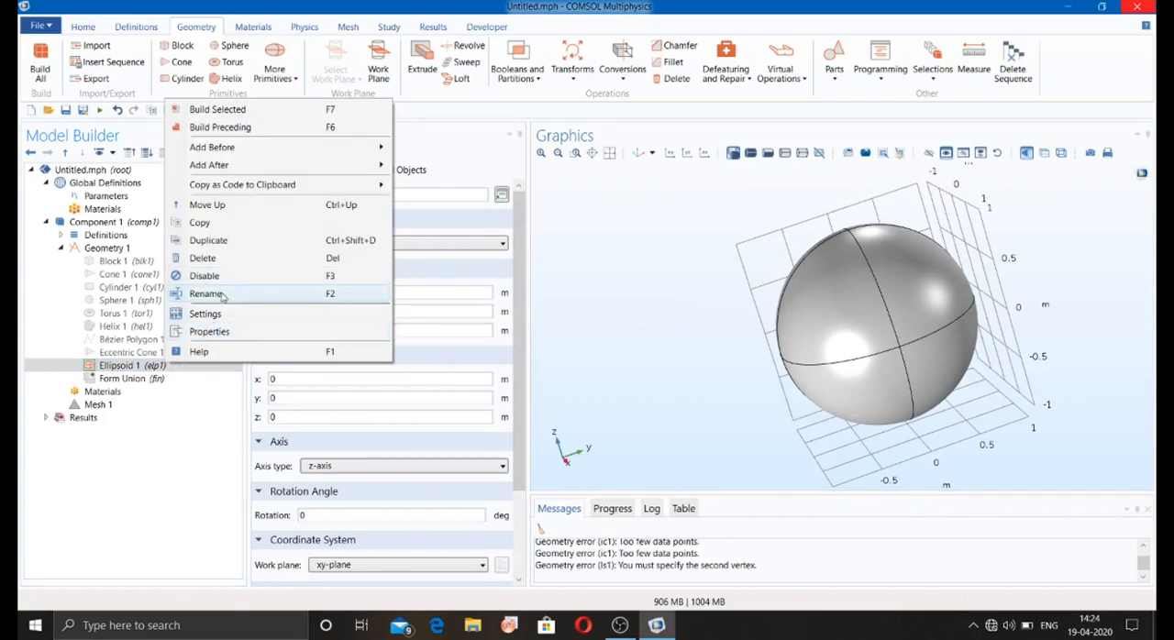
pyautogui.press('Escape')
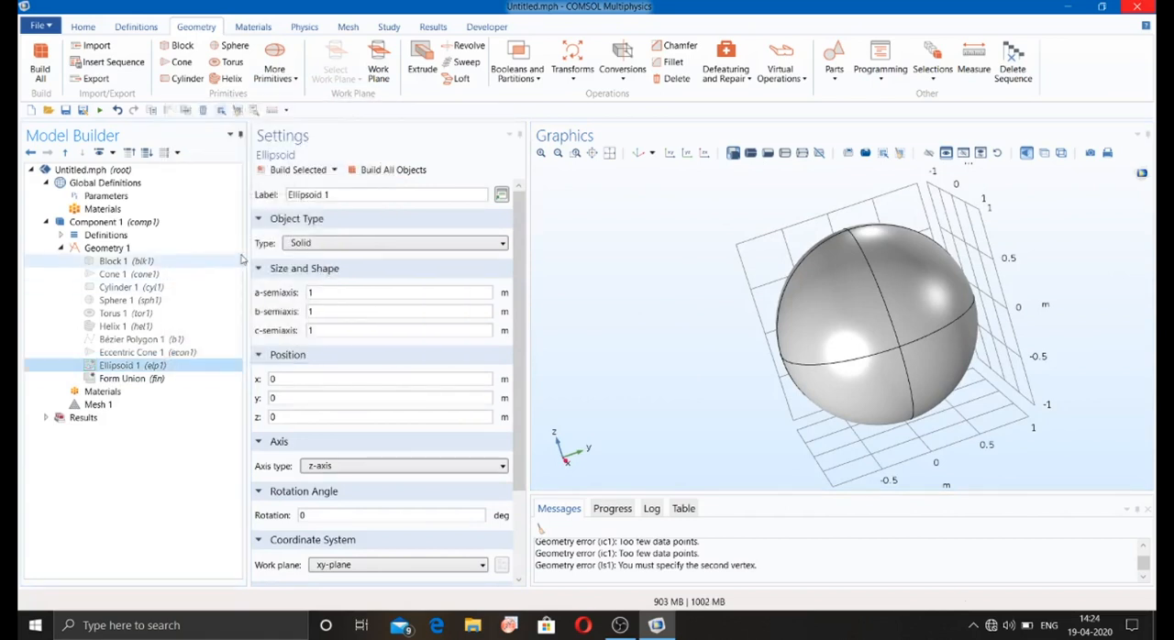
pyautogui.click(274, 69)
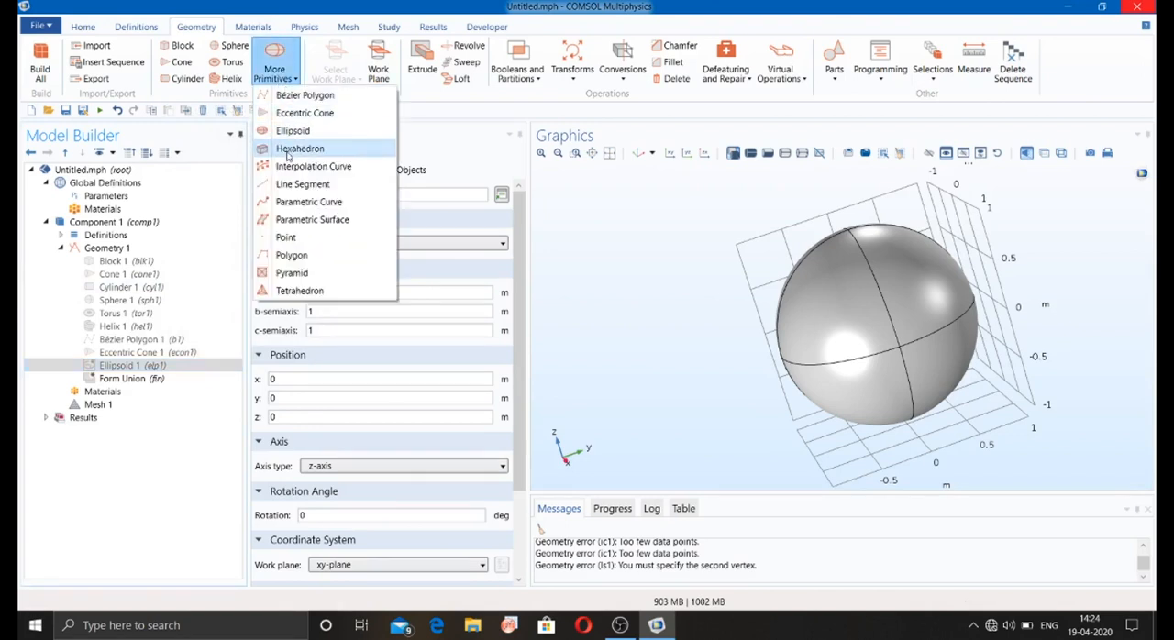
pyautogui.click(292, 151)
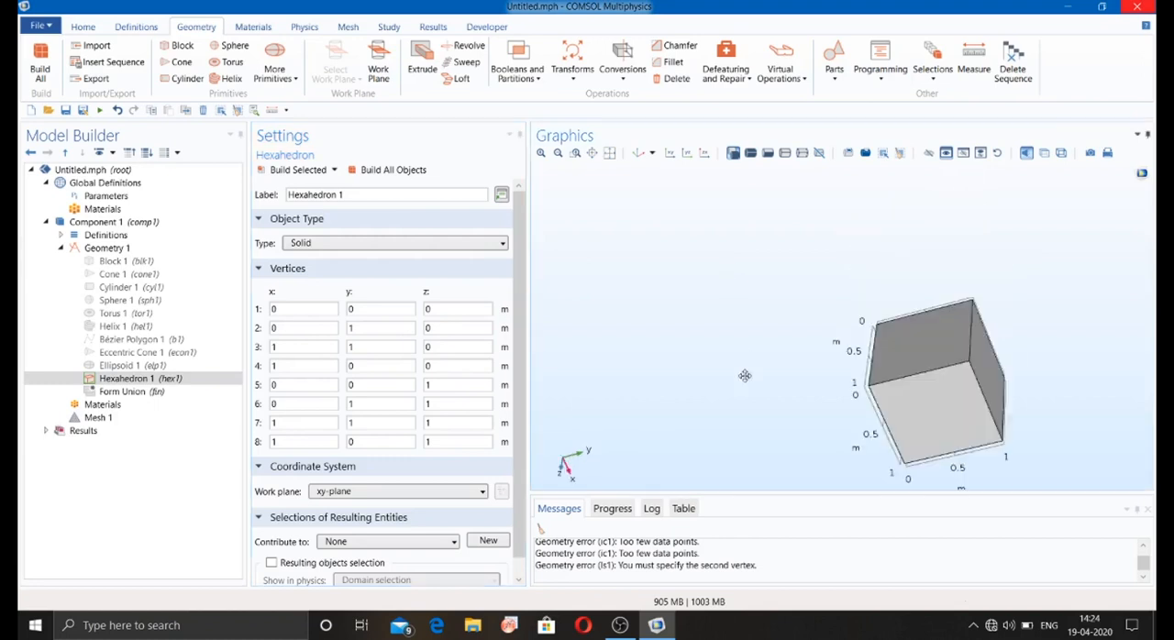
# Step: Disable the hexahedron and add an Interpolation Curve primitive to Geometry 1
pyautogui.click(185, 381)
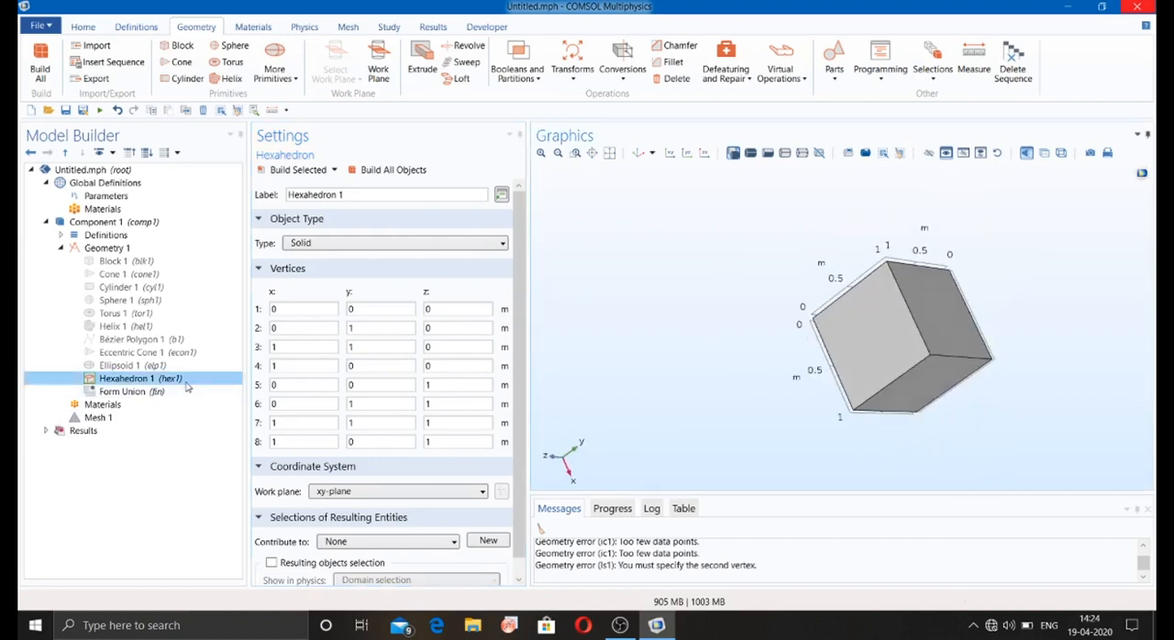
pyautogui.rightClick(187, 381)
pyautogui.click(227, 294)
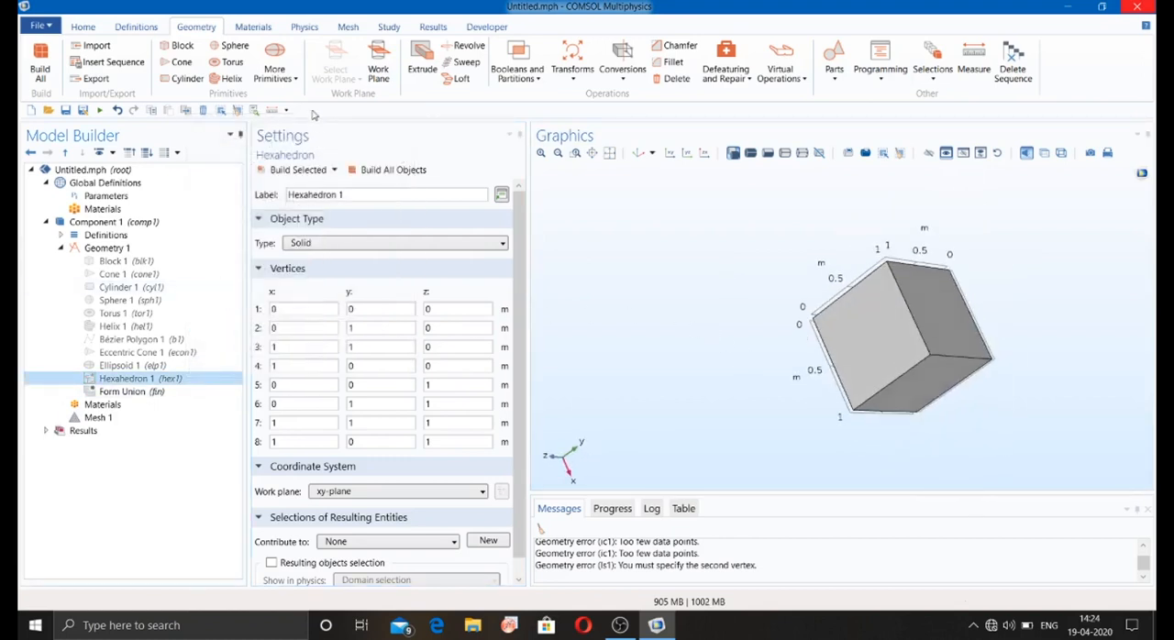
pyautogui.click(274, 68)
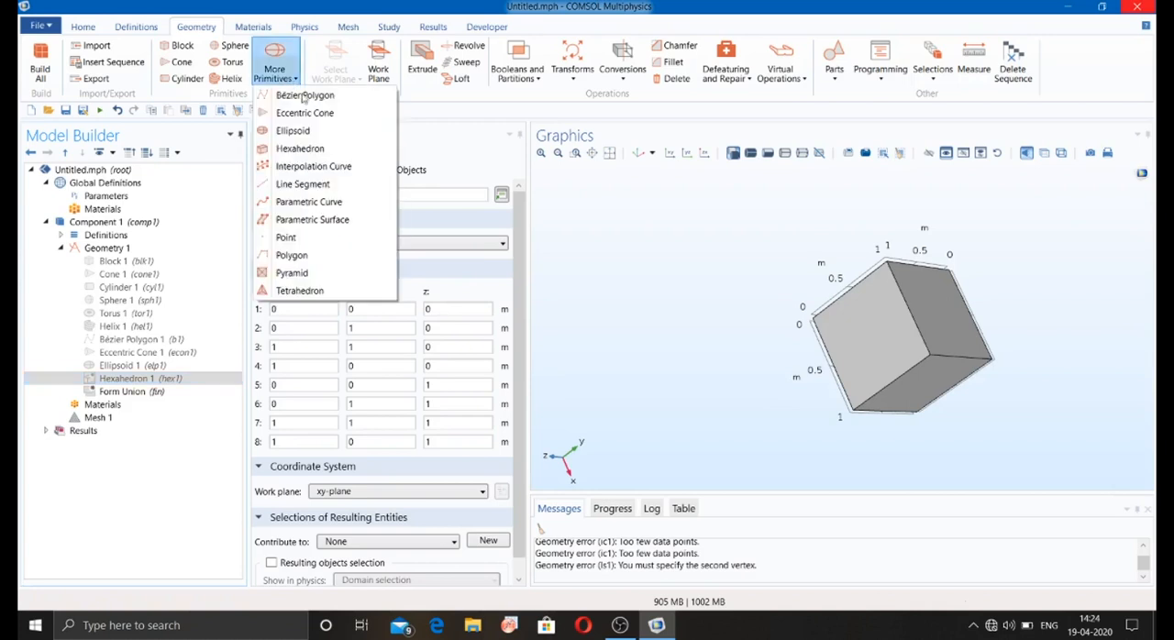
pyautogui.click(308, 167)
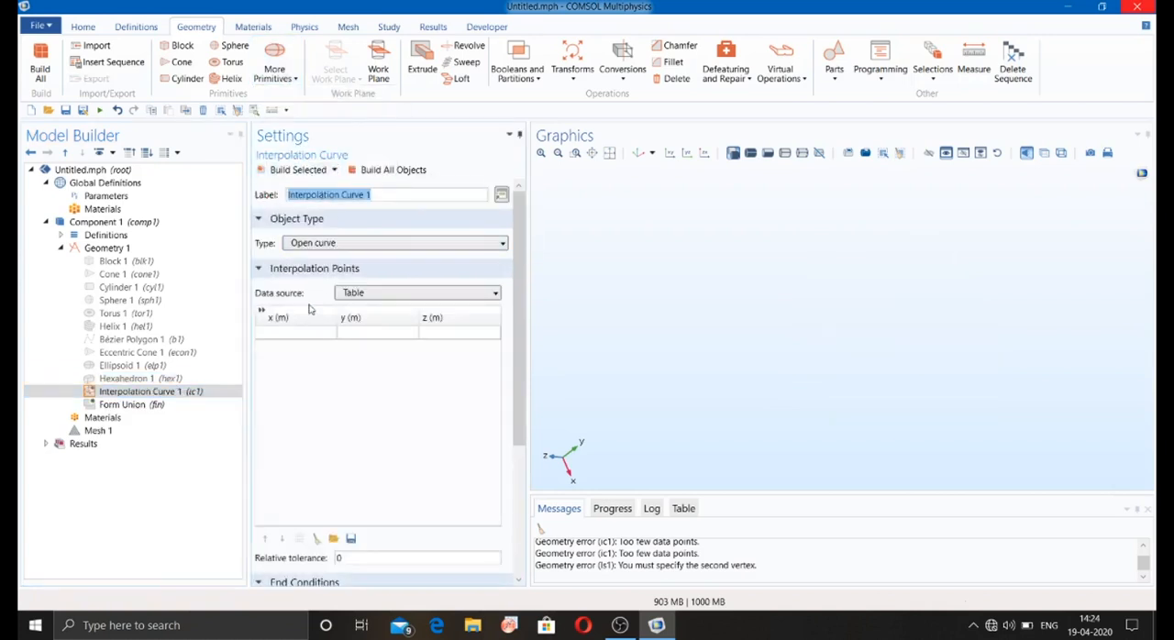
# Step: Try File as the interpolation curve's data source and return it to Table
pyautogui.click(353, 295)
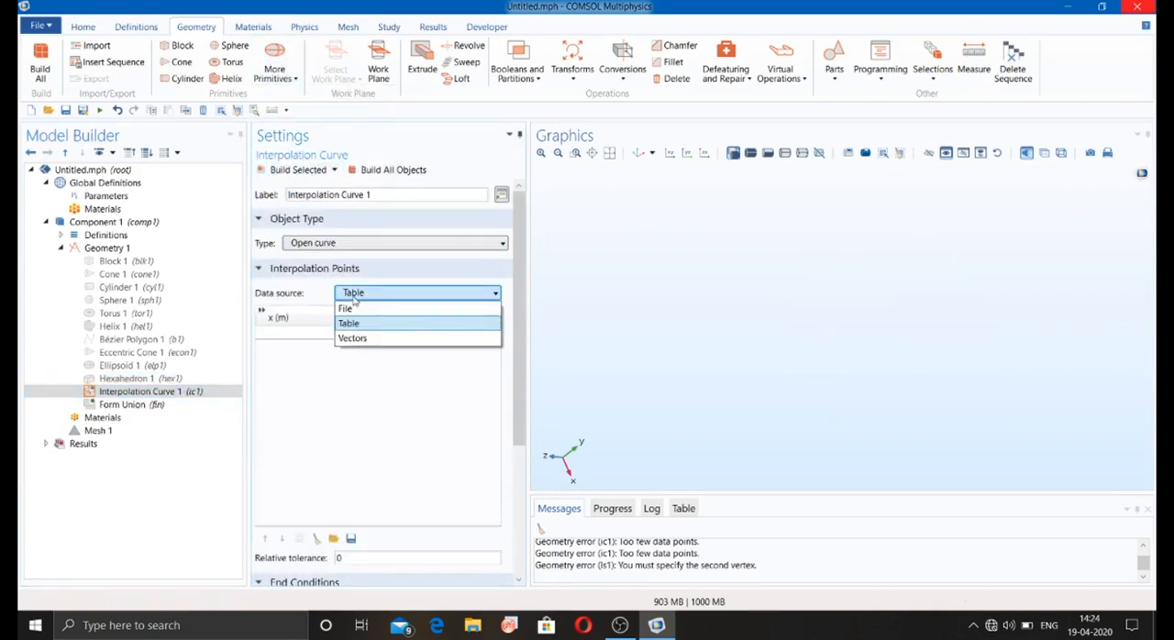
pyautogui.click(354, 298)
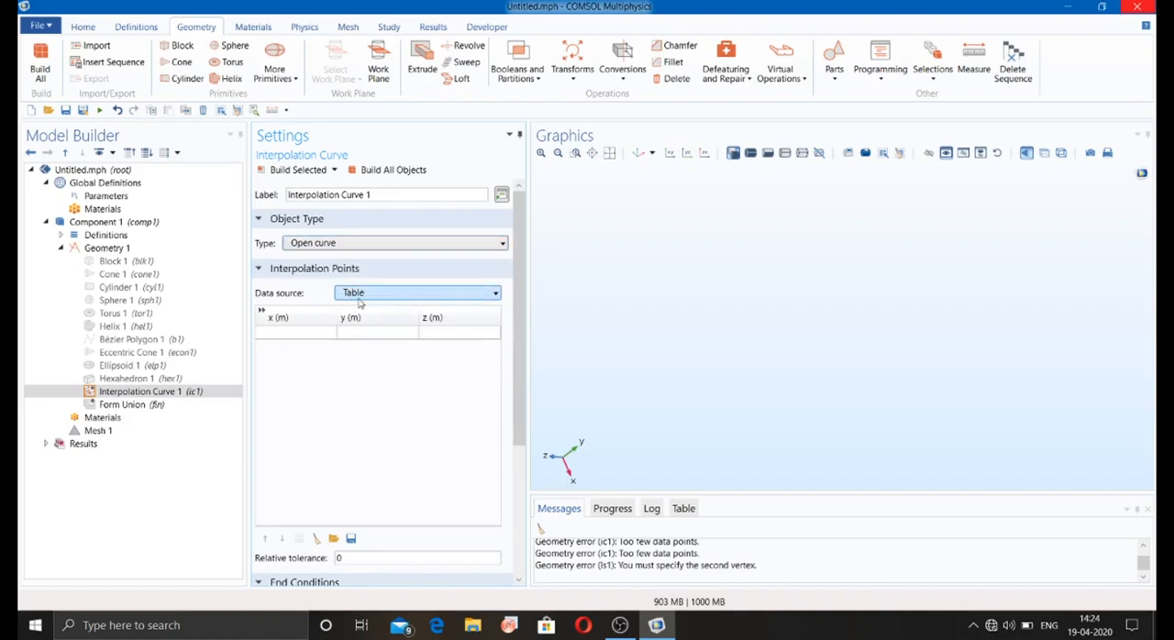
pyautogui.click(361, 293)
pyautogui.click(361, 307)
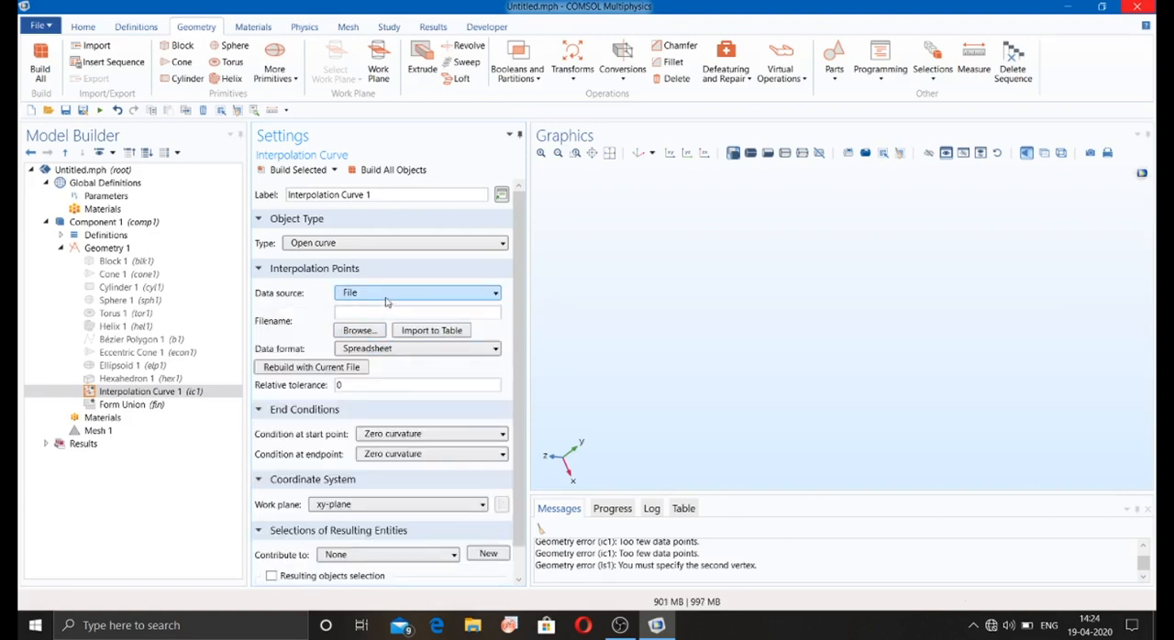
pyautogui.click(386, 294)
pyautogui.click(337, 339)
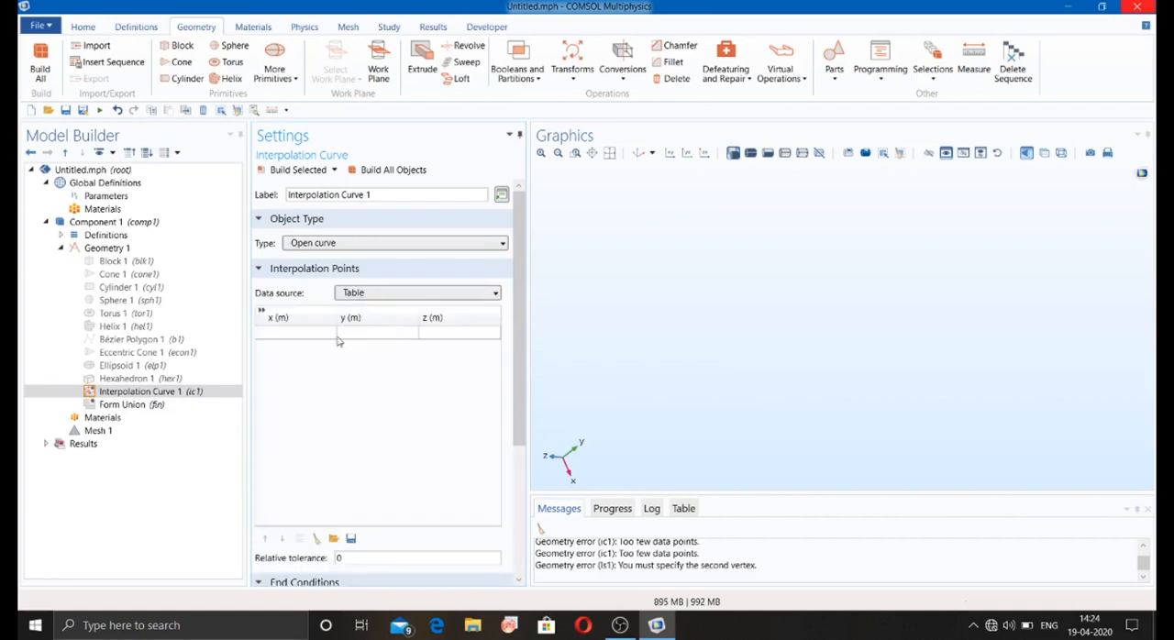
# Step: Enter (0, 1, 1) m as the first point in the interpolation curve's table
pyautogui.click(289, 334)
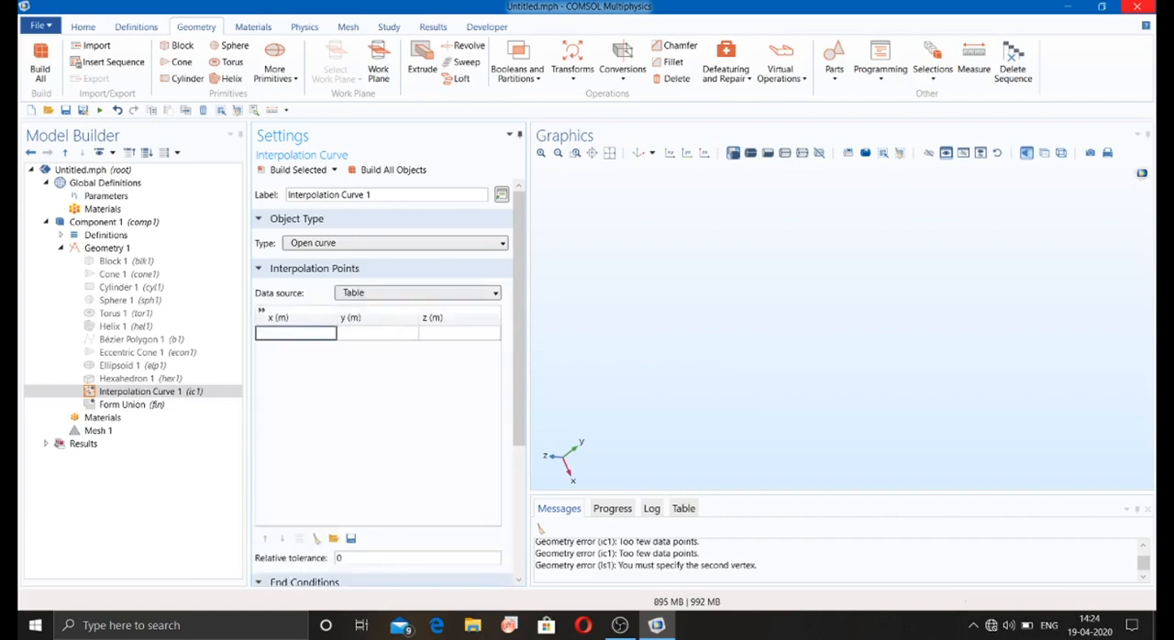
pyautogui.write('0')
pyautogui.click(380, 333)
pyautogui.write('1')
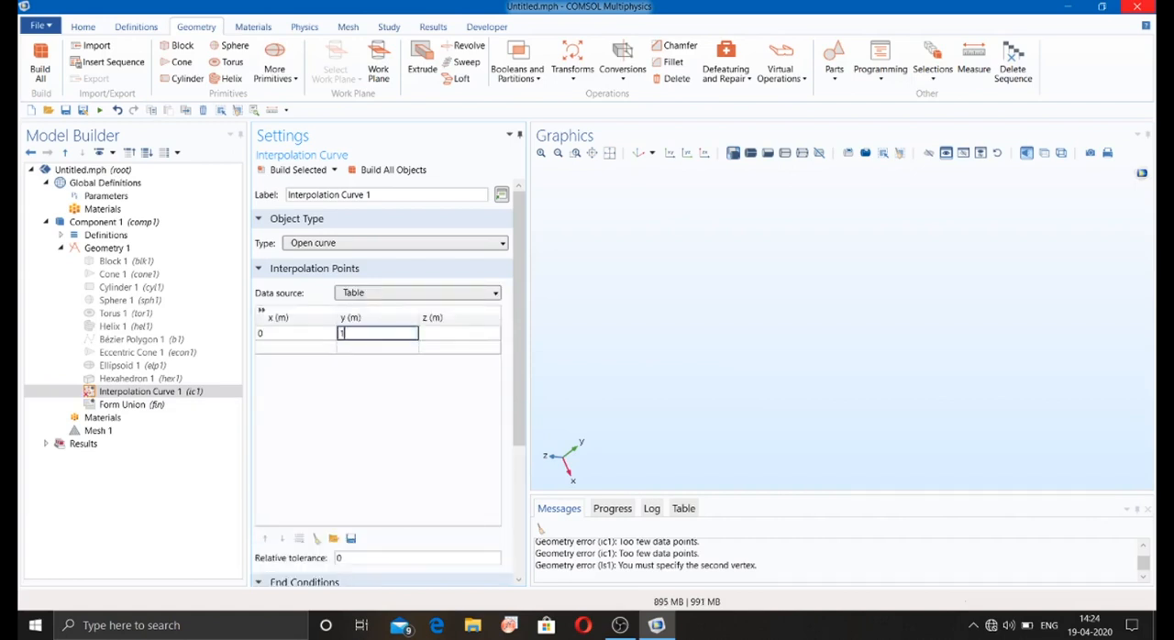
pyautogui.click(464, 332)
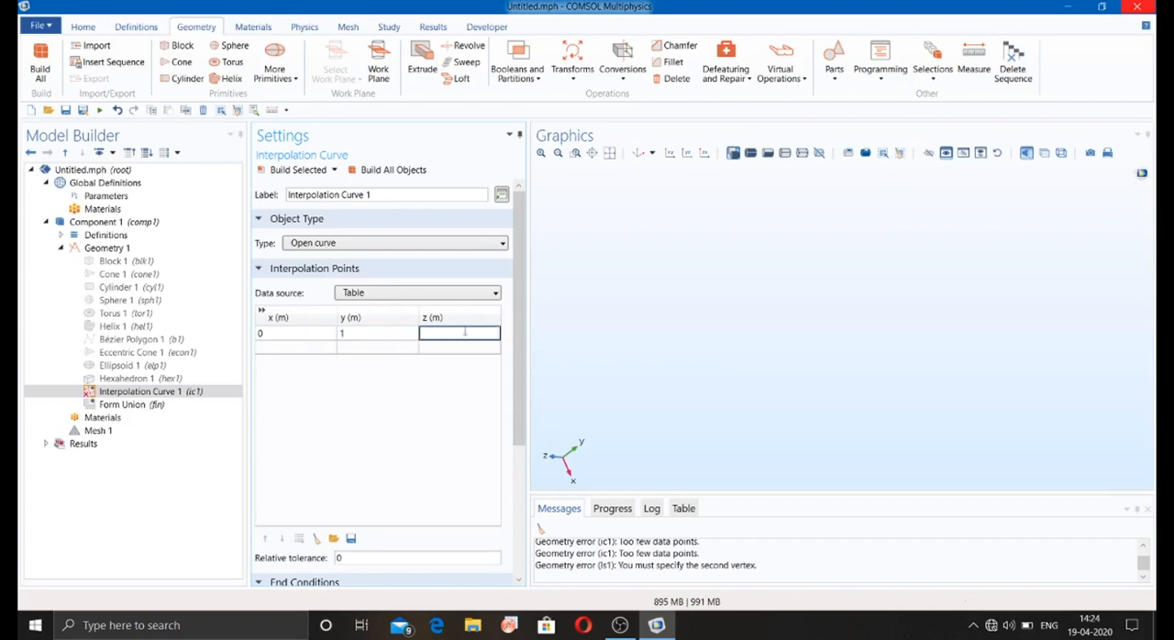
pyautogui.write('1')
# Step: Enter (1, 0, 1) m as the second interpolation point and build the open curve
pyautogui.click(278, 345)
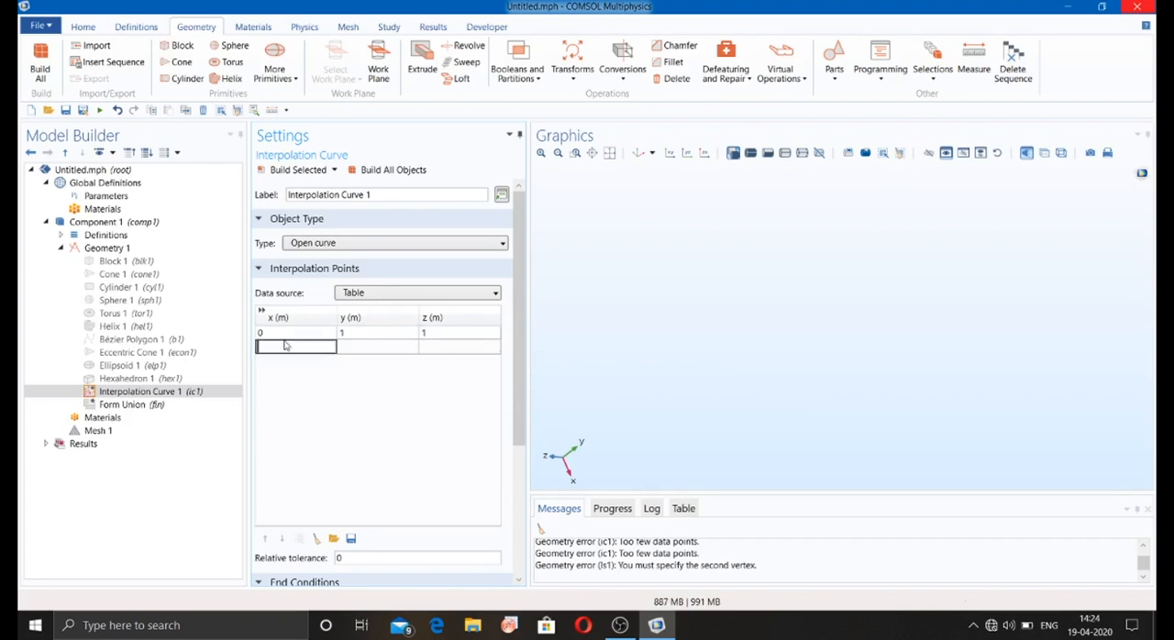
pyautogui.write('1')
pyautogui.click(377, 349)
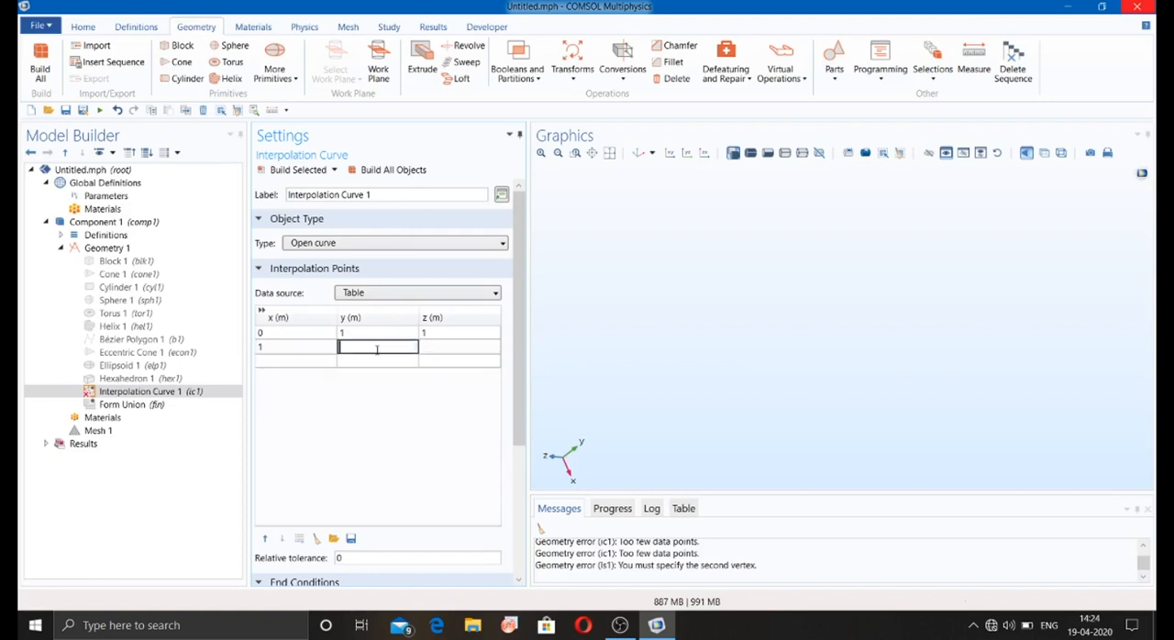
pyautogui.write('0')
pyautogui.click(446, 347)
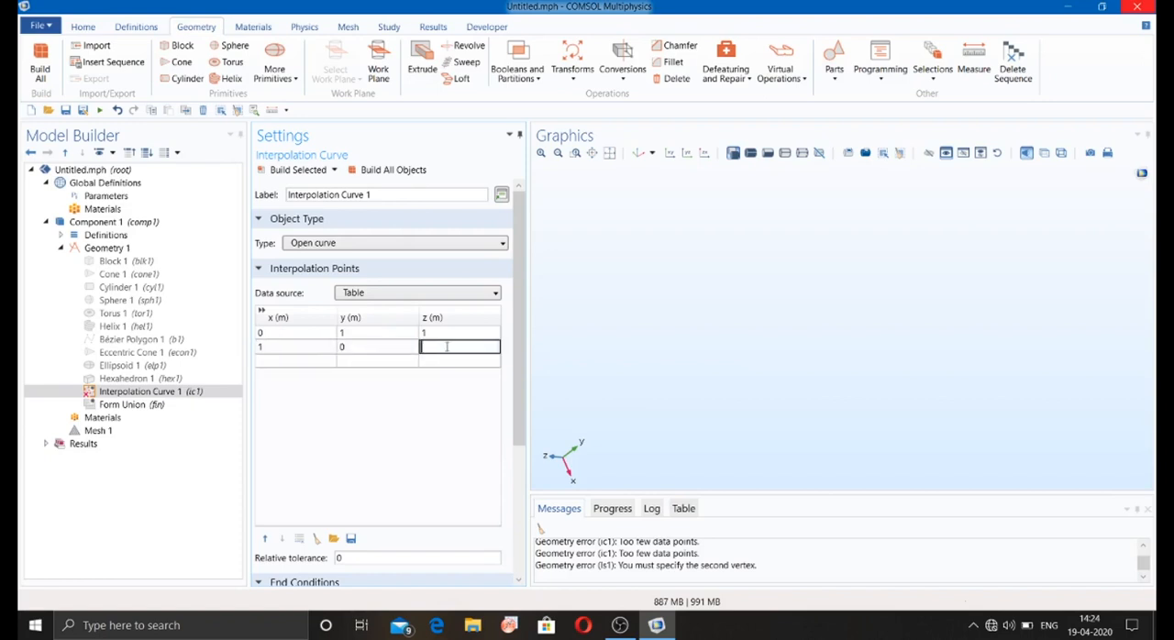
pyautogui.write('1')
pyautogui.click(398, 171)
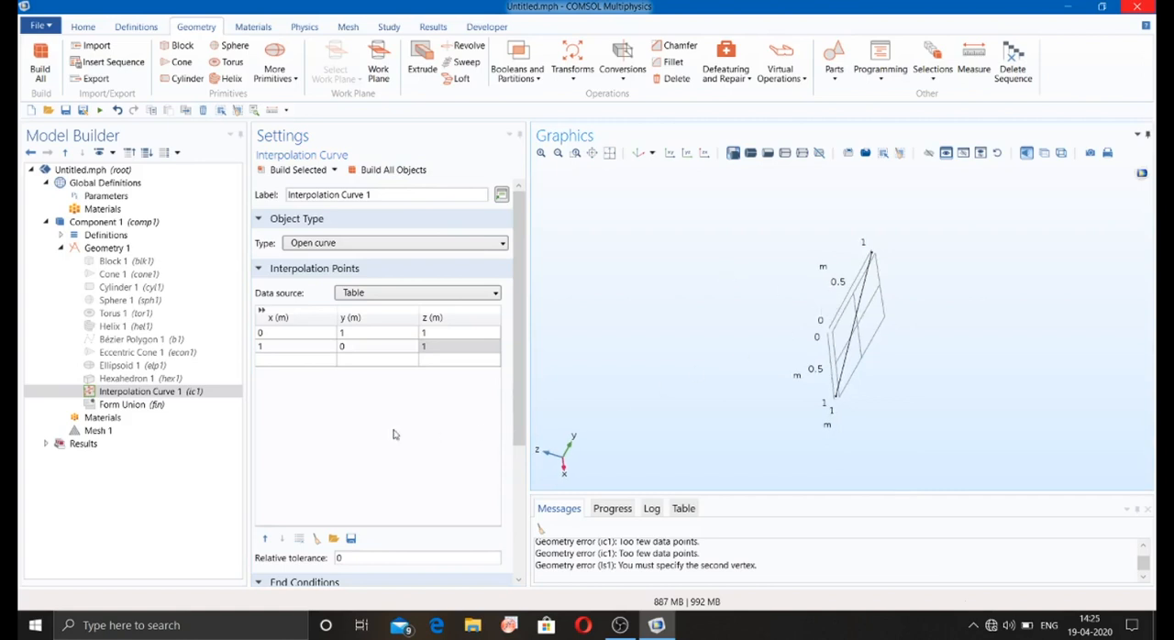
# Step: Switch the interpolation curve's data source to Vectors
pyautogui.click(392, 291)
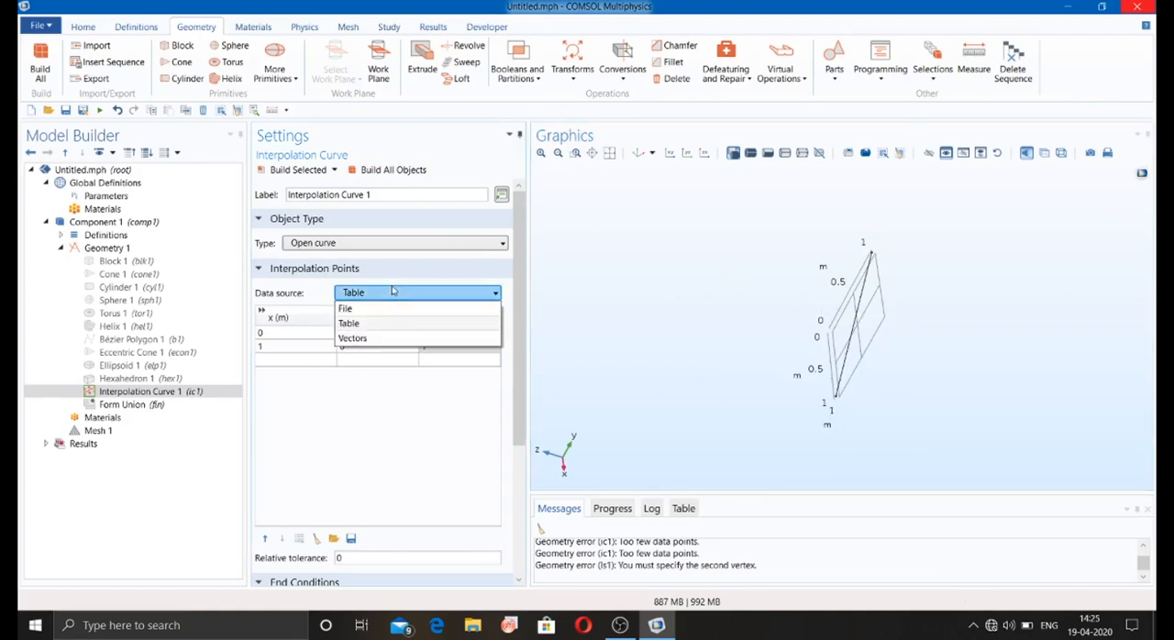
pyautogui.click(386, 338)
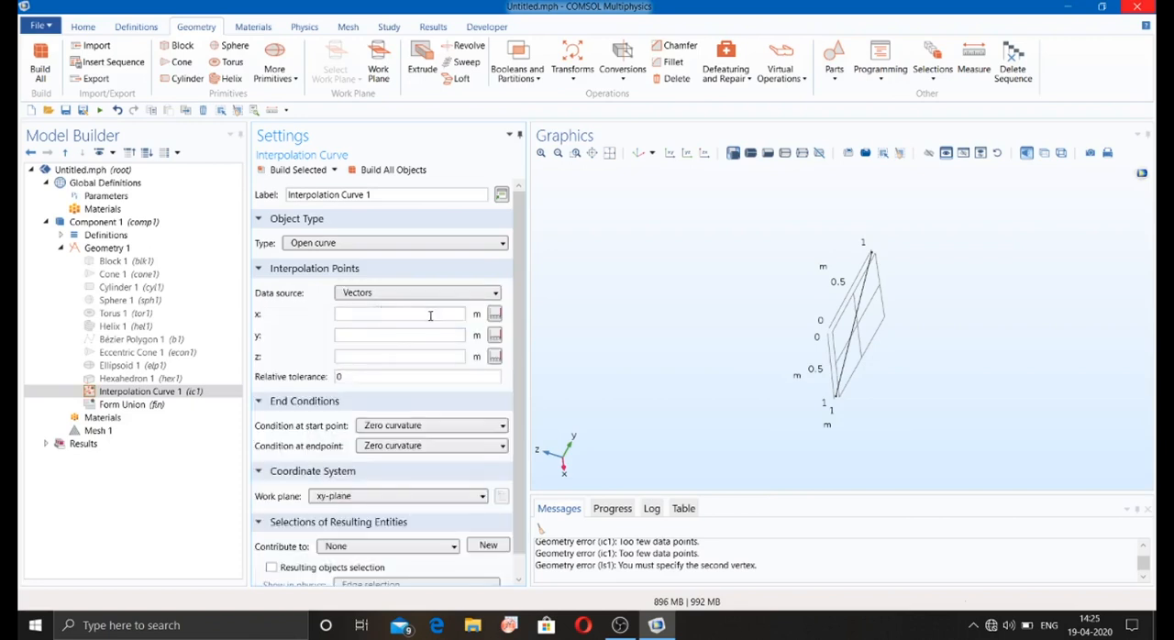
# Step: Disable the interpolation curve in the geometry sequence
pyautogui.click(119, 394)
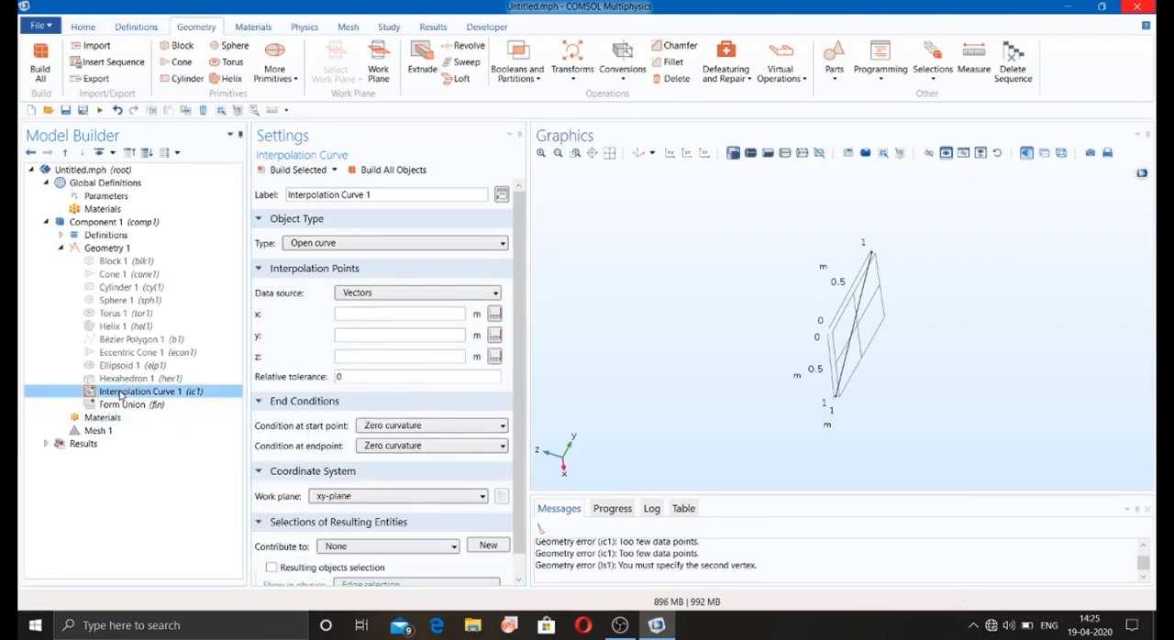
pyautogui.rightClick(119, 394)
pyautogui.press('Escape')
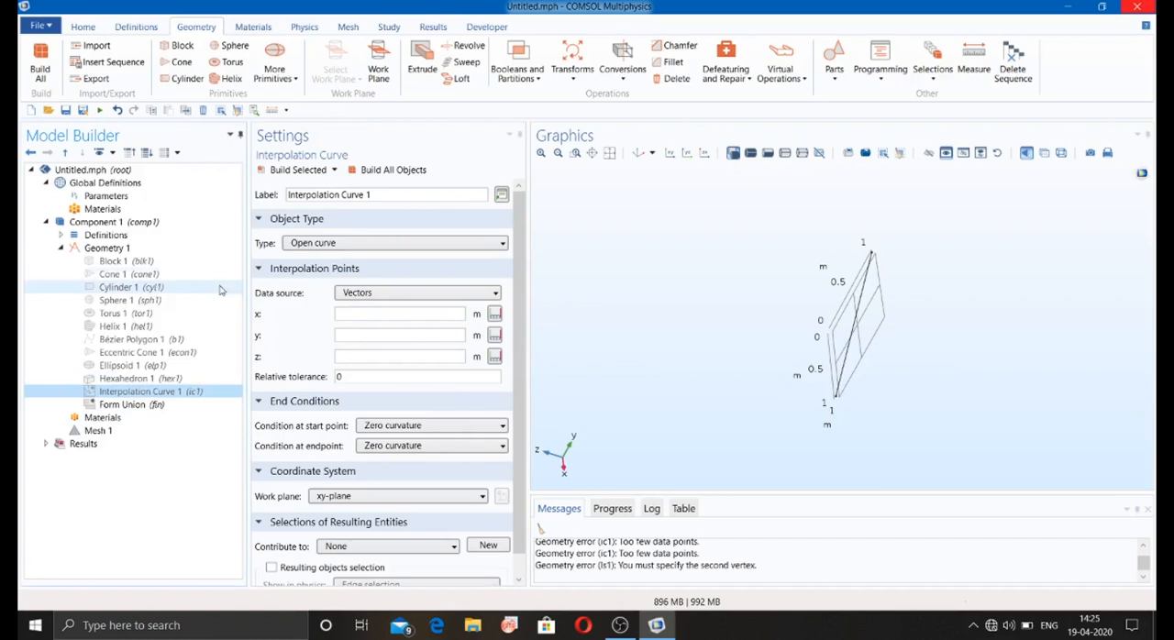
# Step: Add a line segment whose start point is specified by coordinates (0, 1, 1) m
pyautogui.click(275, 73)
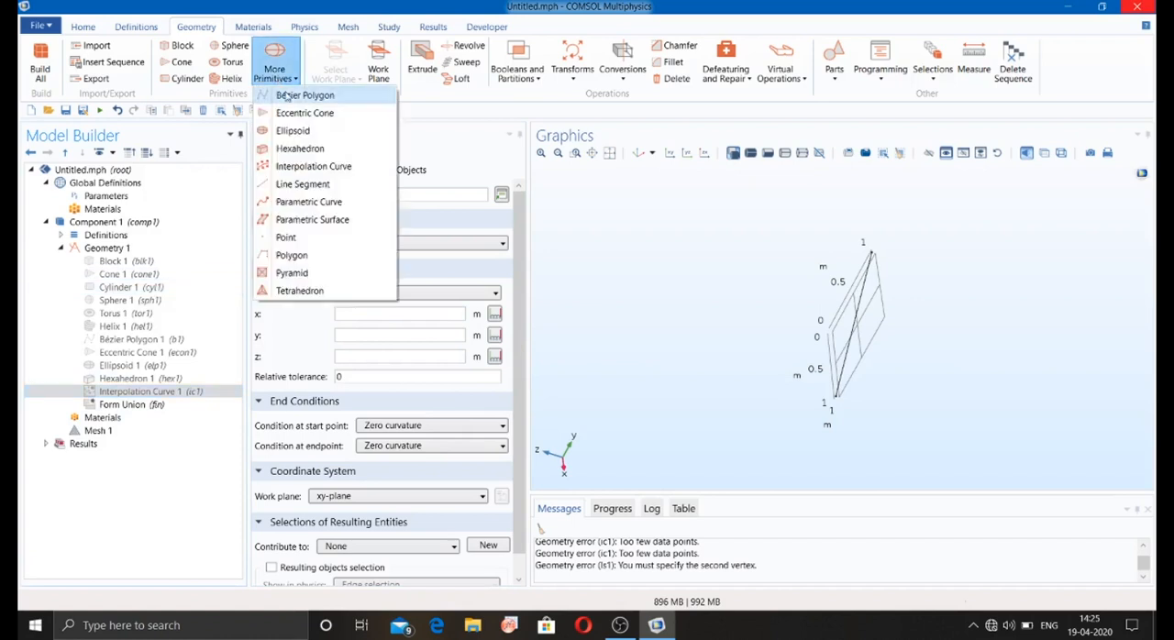
pyautogui.click(306, 184)
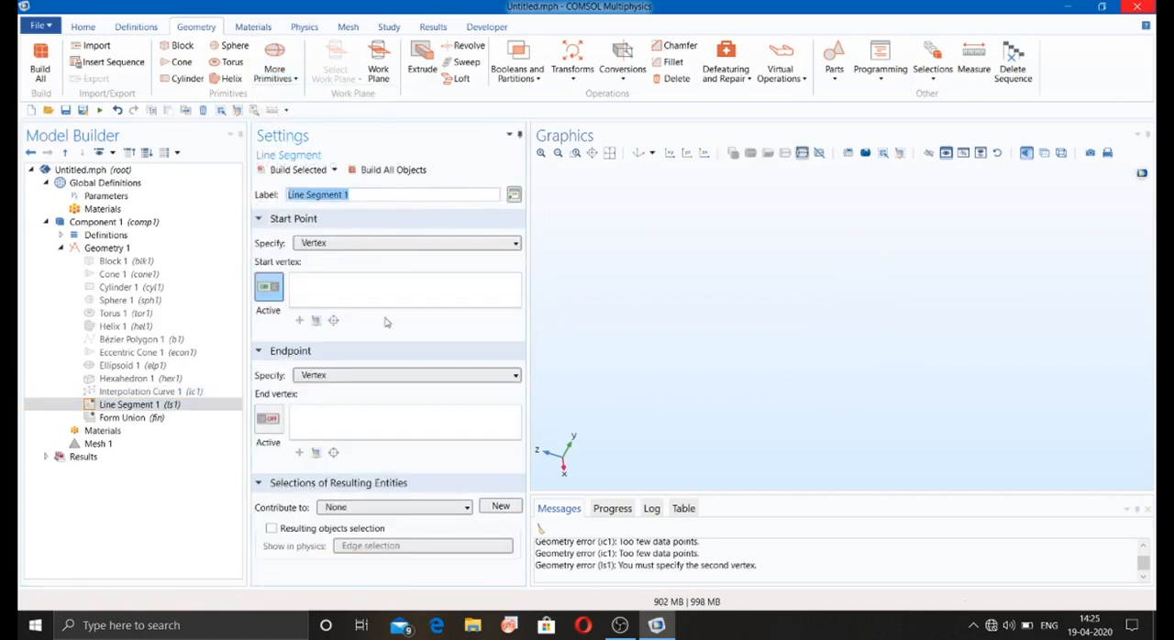
pyautogui.click(334, 244)
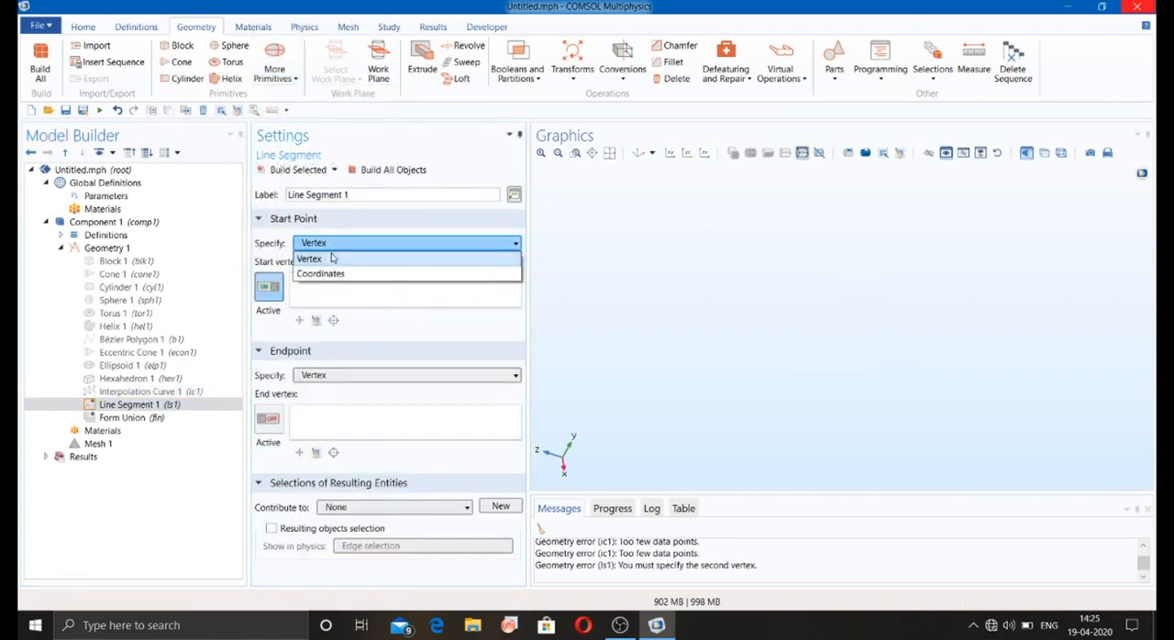
pyautogui.click(323, 275)
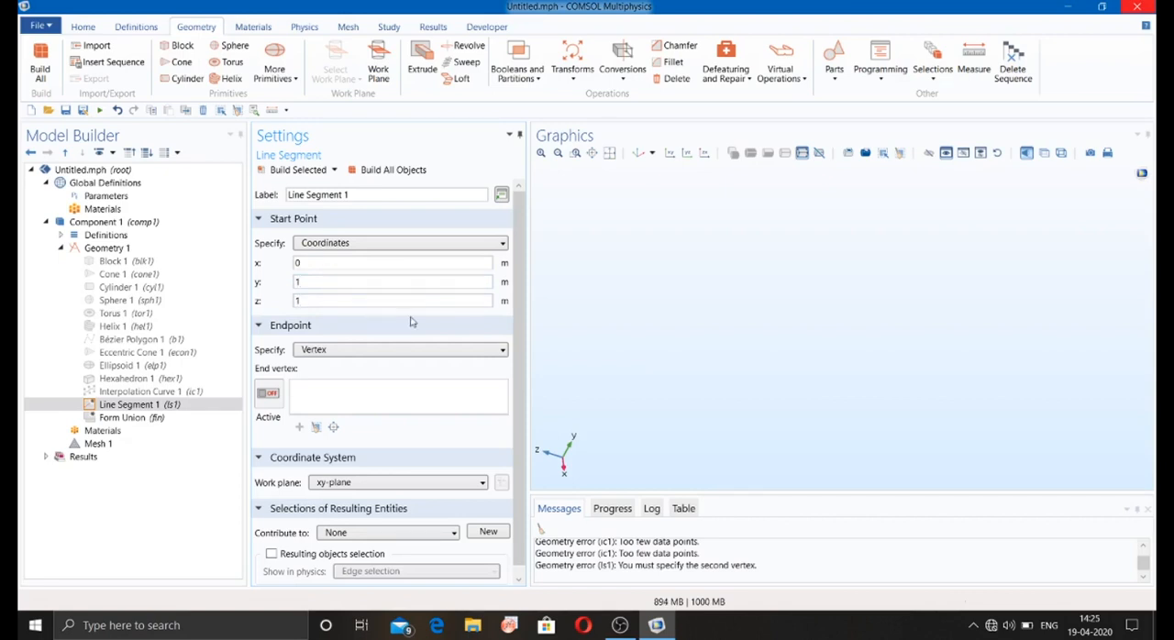
# Step: Specify the line segment's endpoint by coordinates (1, 0, 0) m and build the segment
pyautogui.scroll(-1, 516, 327)
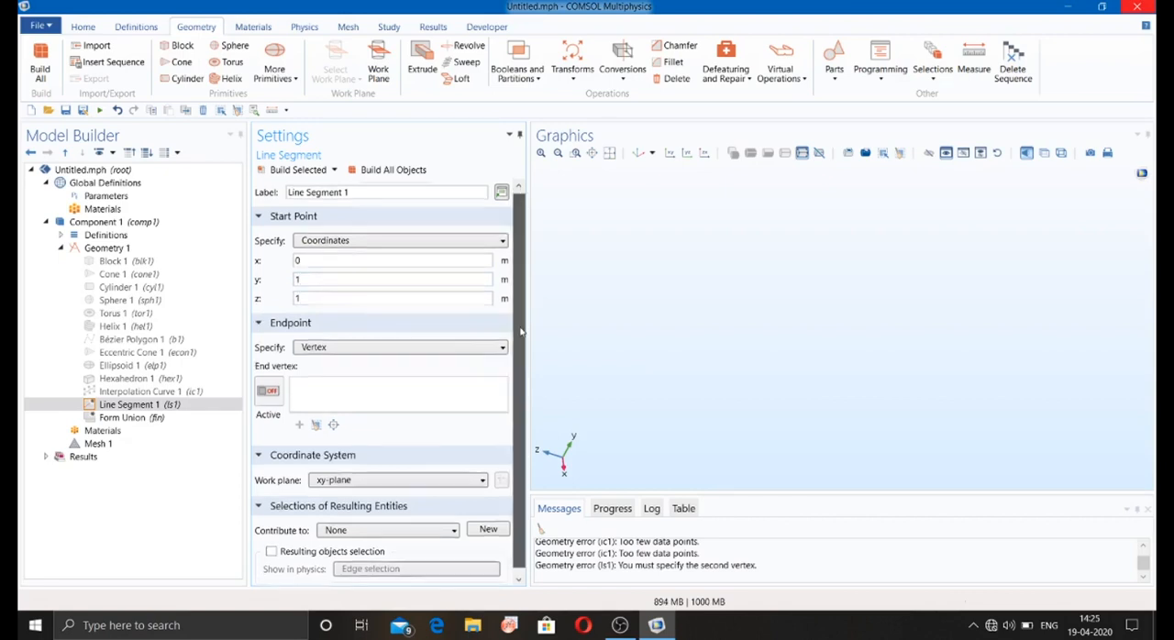
pyautogui.click(339, 340)
pyautogui.click(336, 371)
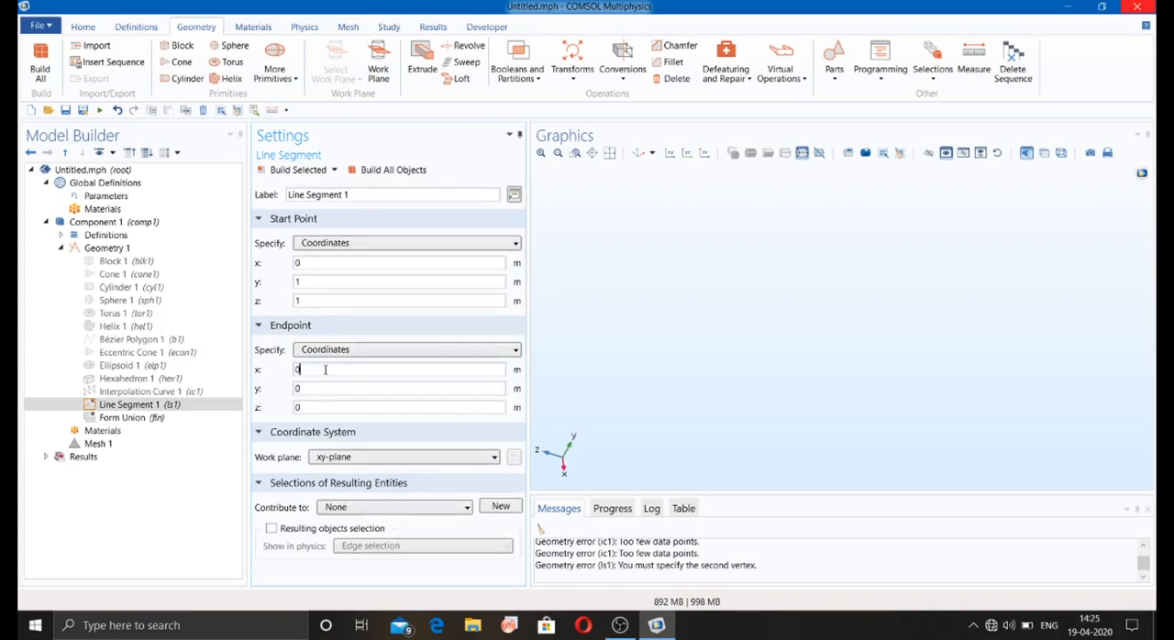
pyautogui.click(312, 173)
pyautogui.moveTo(648, 212); pyautogui.dragTo(694, 205)
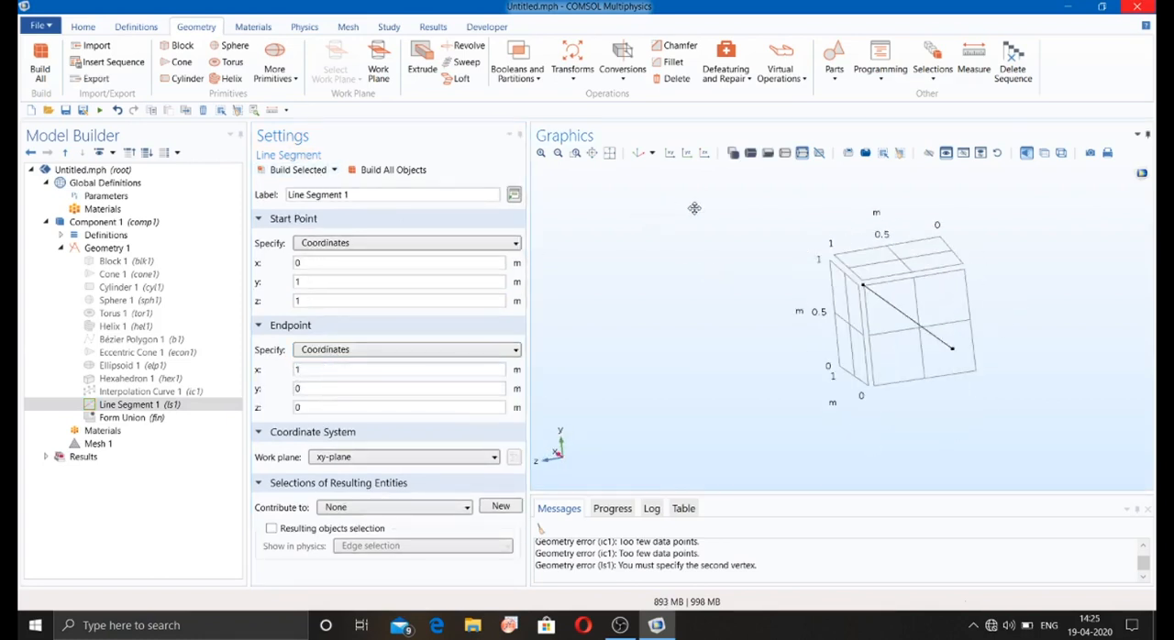
# Step: Disable the line segment and add a parametric curve to the geometry
pyautogui.rightClick(138, 406)
pyautogui.press('Escape')
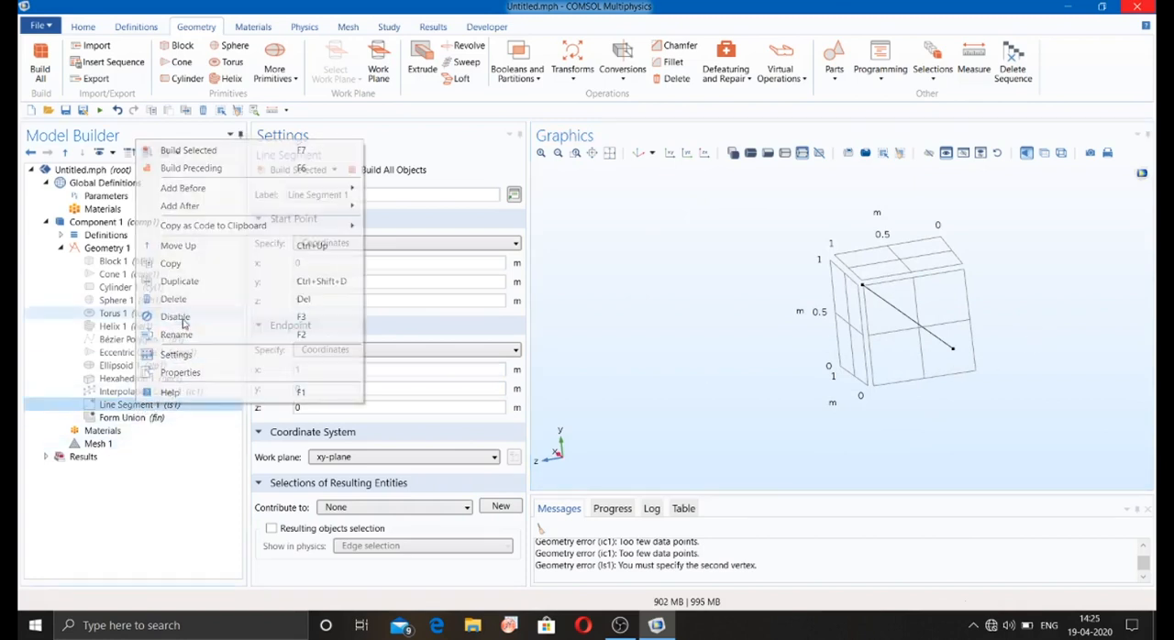
pyautogui.click(275, 71)
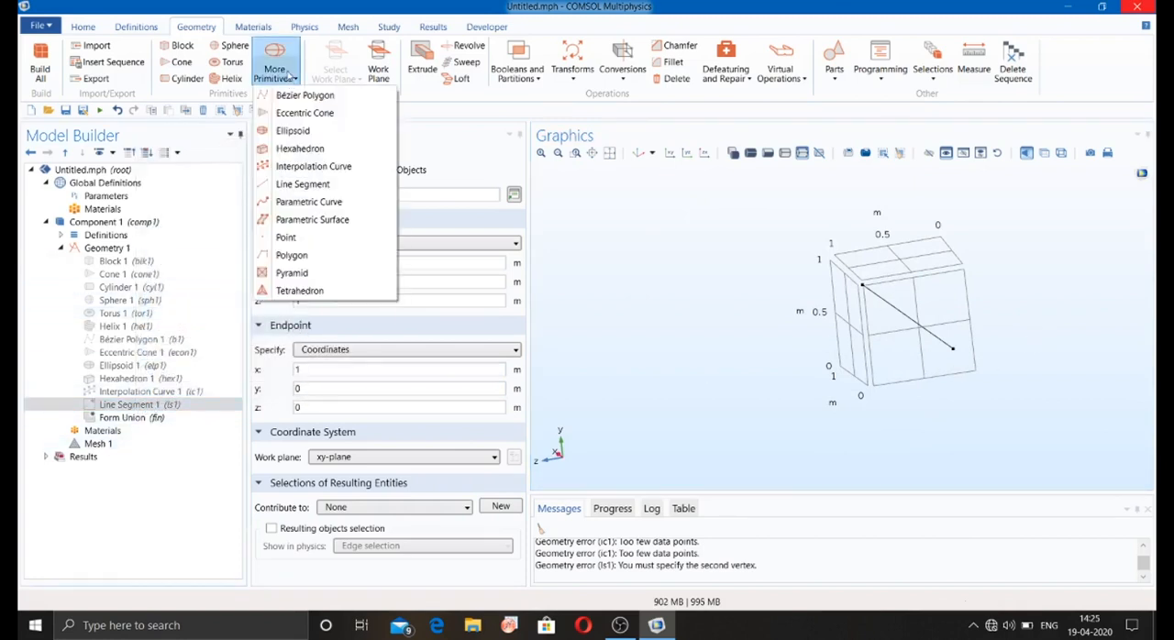
pyautogui.click(315, 203)
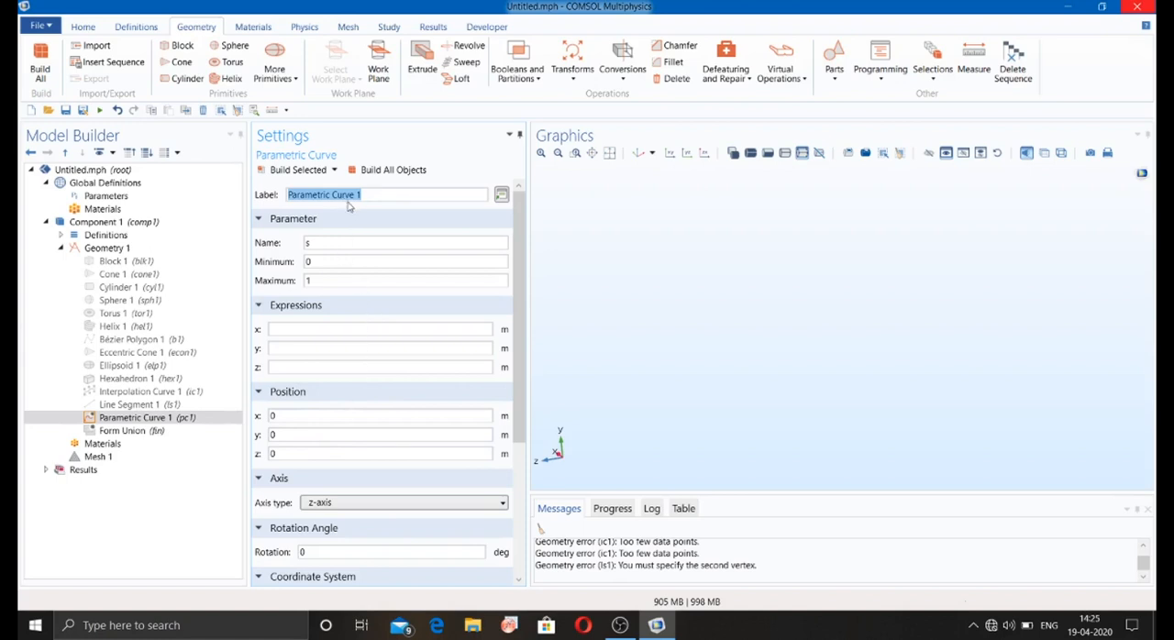
# Step: Disable the parametric curve, then add and build a point at (1, 0, 0) m
pyautogui.rightClick(190, 417)
pyautogui.press('Escape')
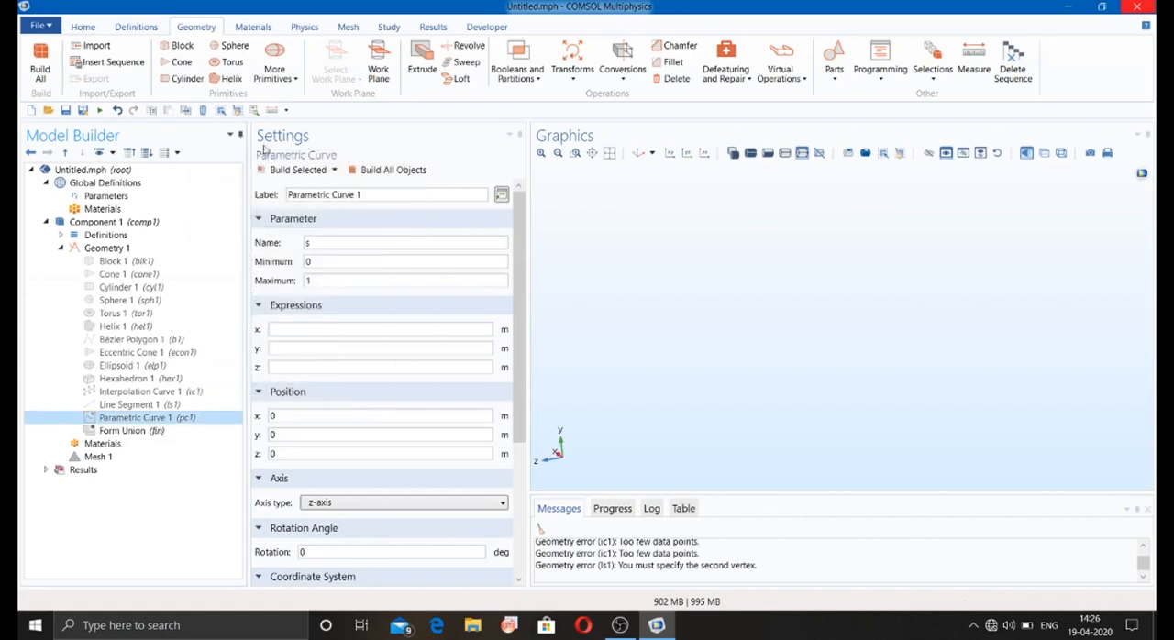
pyautogui.click(274, 66)
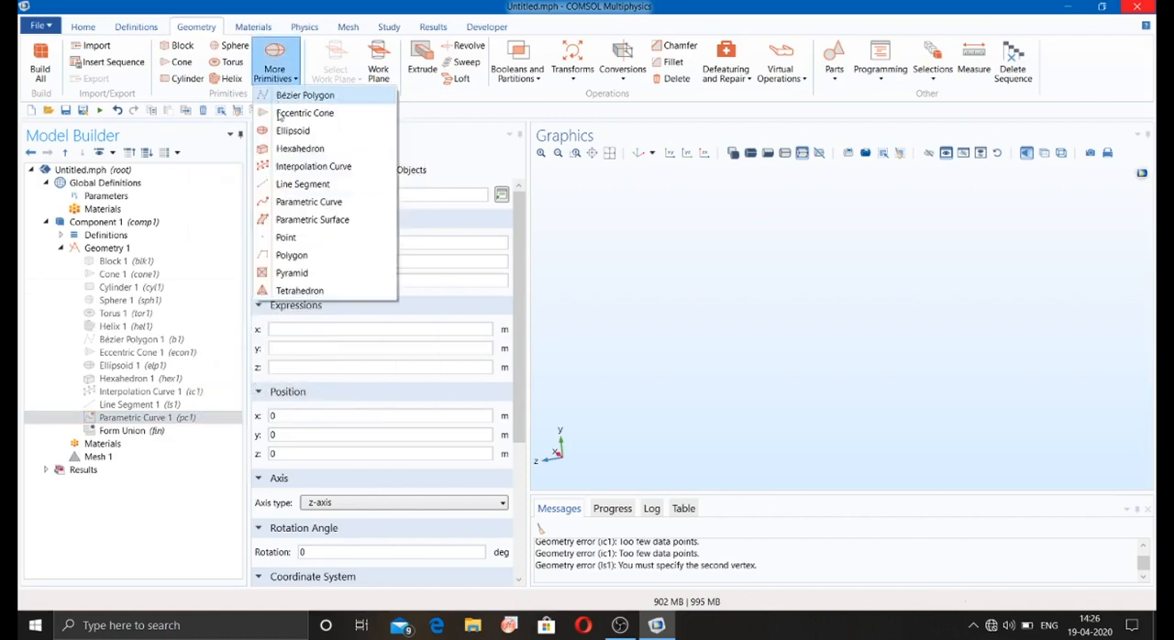
pyautogui.click(286, 237)
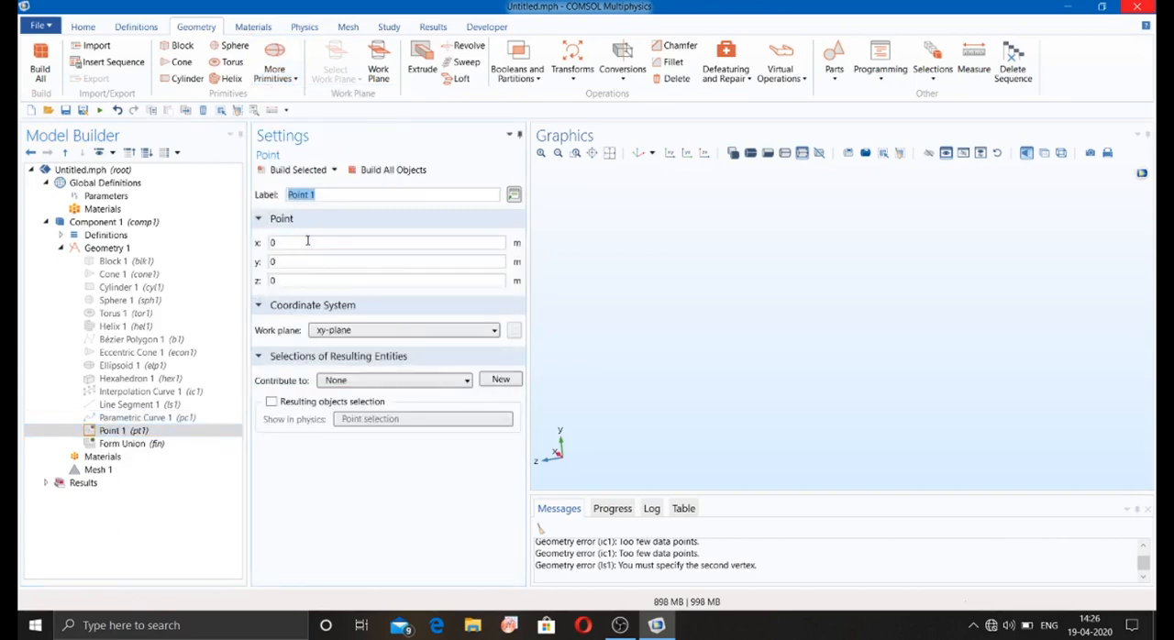
pyautogui.click(308, 241)
pyautogui.click(360, 171)
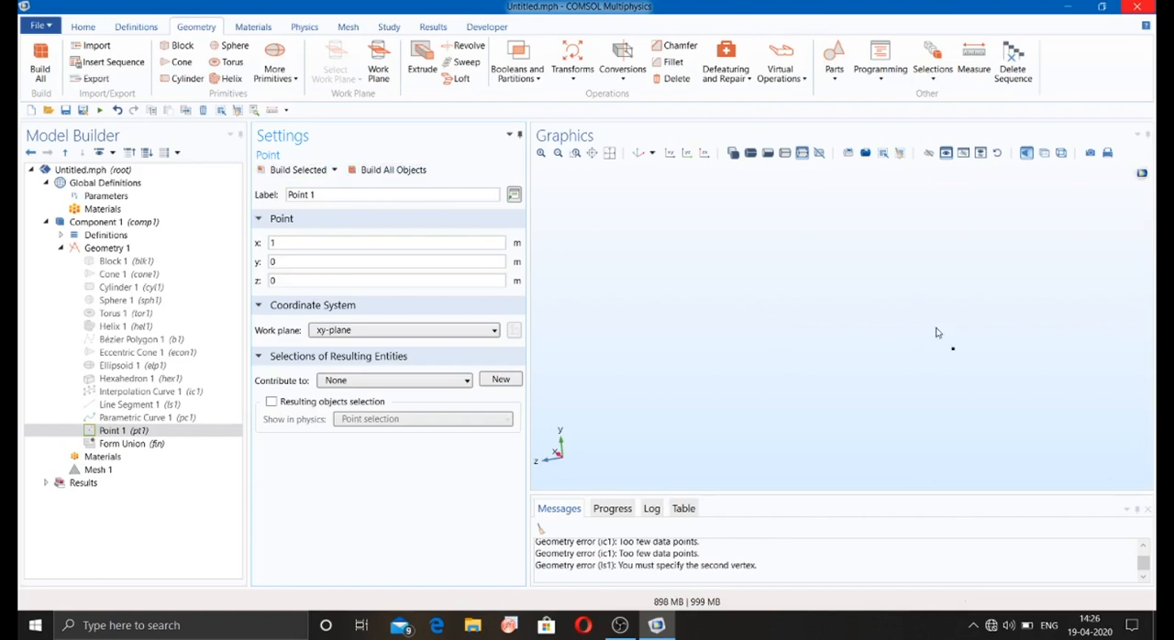
# Step: Disable the point and add an open-curve polygon with its coordinate data source set to Table
pyautogui.rightClick(144, 430)
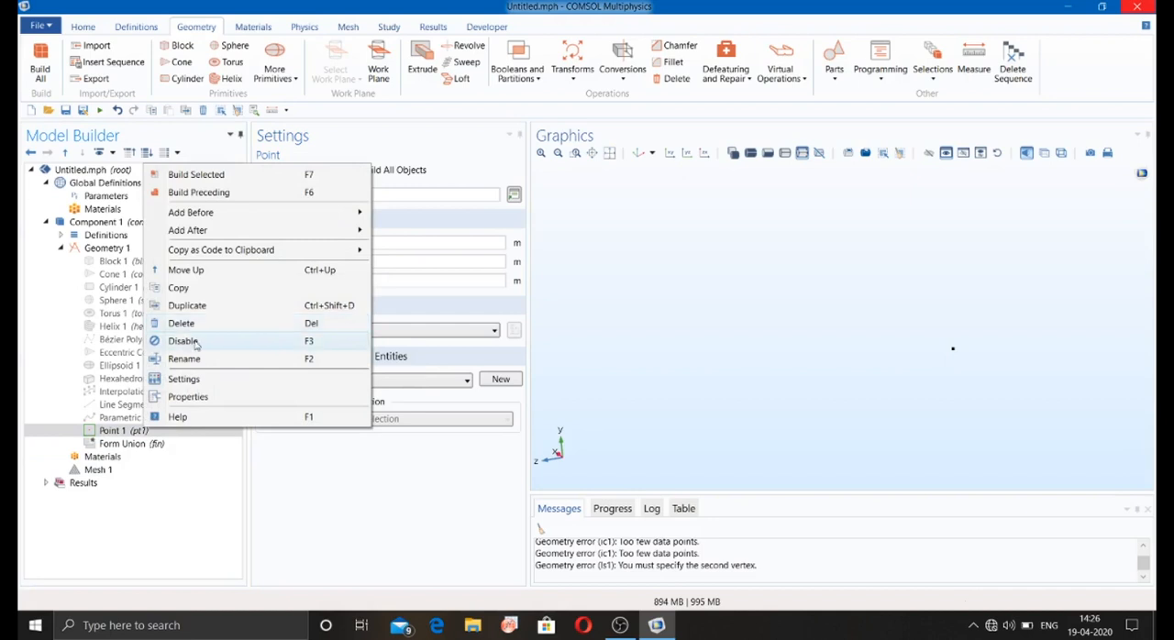
pyautogui.click(194, 342)
pyautogui.click(283, 80)
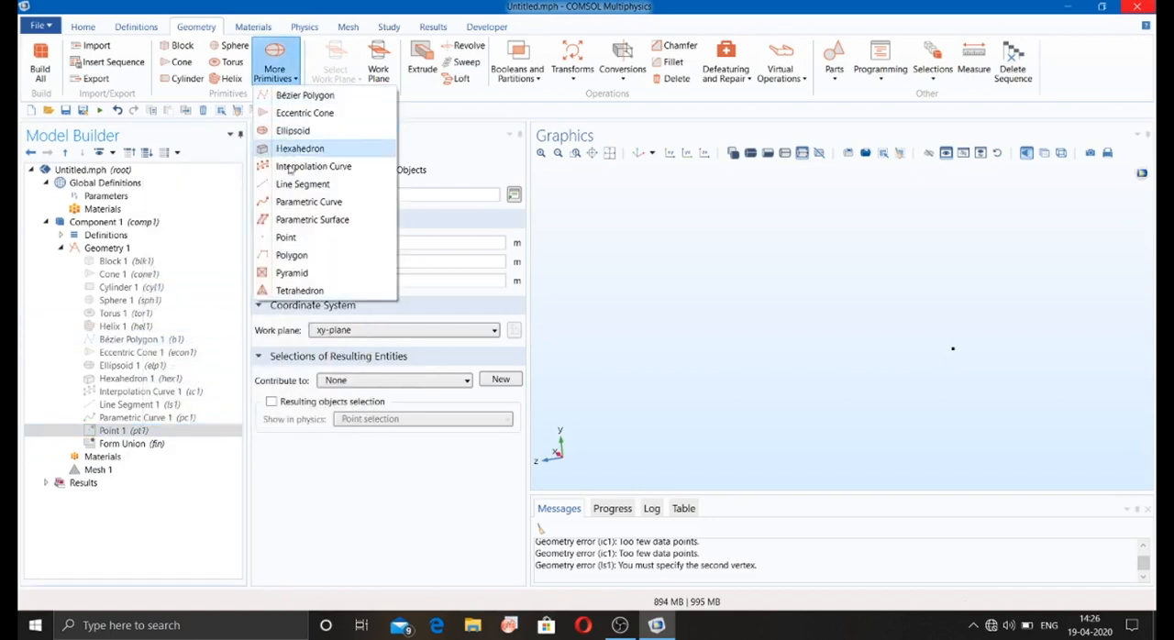
pyautogui.click(291, 257)
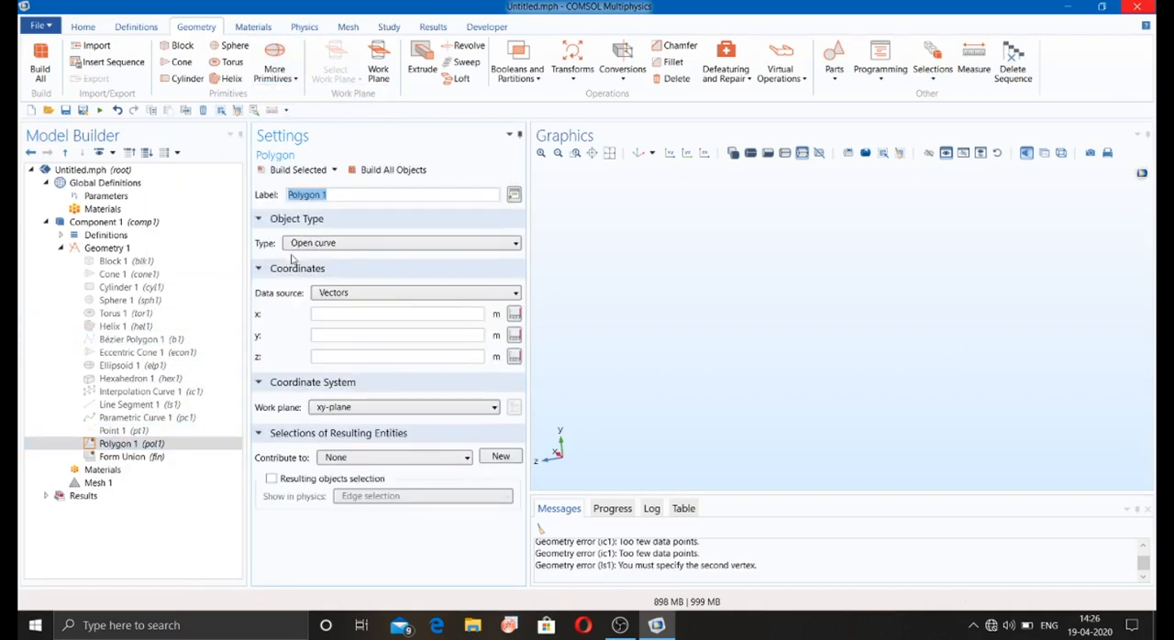
pyautogui.click(350, 295)
pyautogui.click(330, 309)
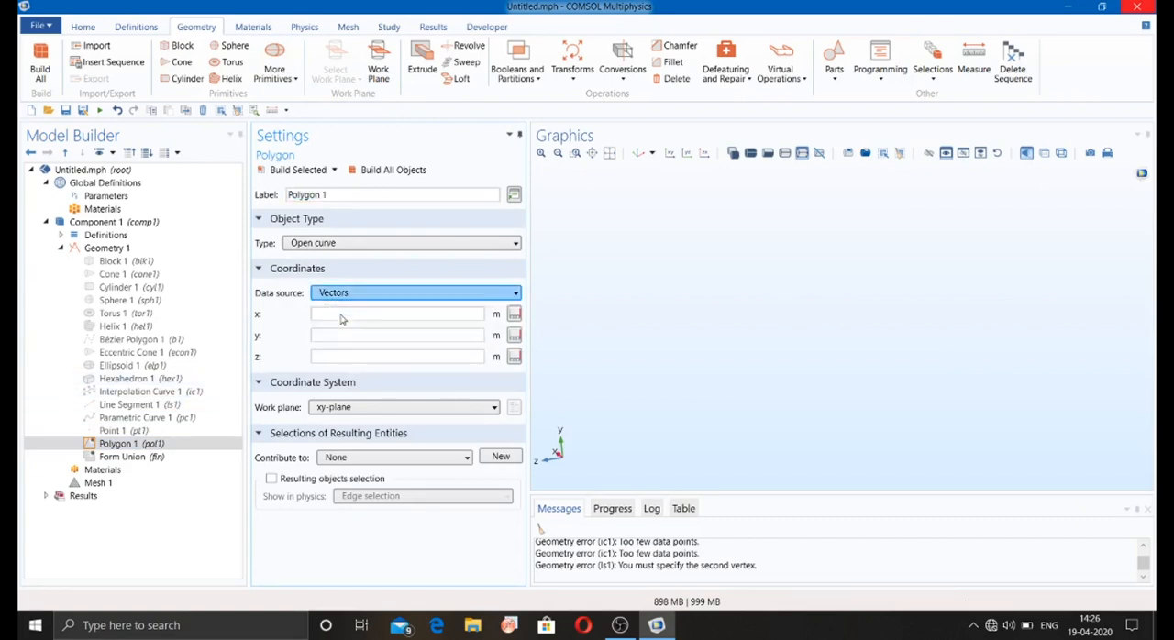
pyautogui.click(348, 293)
pyautogui.click(336, 323)
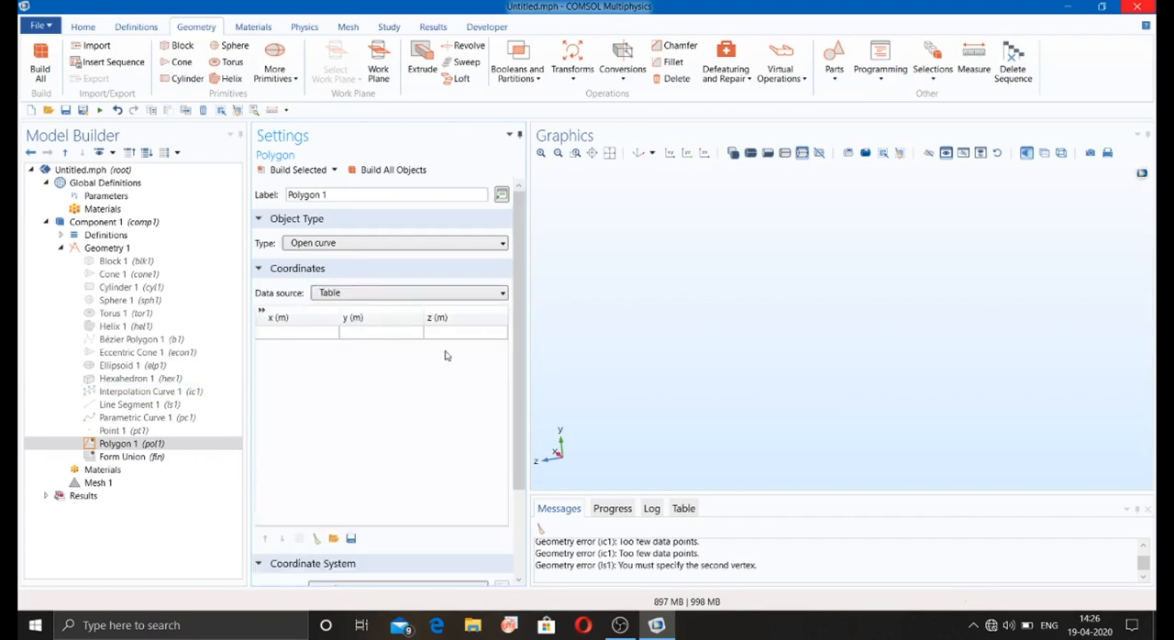
# Step: Disable the polygon and build a solid pyramid with the default dimensions
pyautogui.rightClick(165, 443)
pyautogui.press('Escape')
pyautogui.click(292, 79)
pyautogui.click(303, 273)
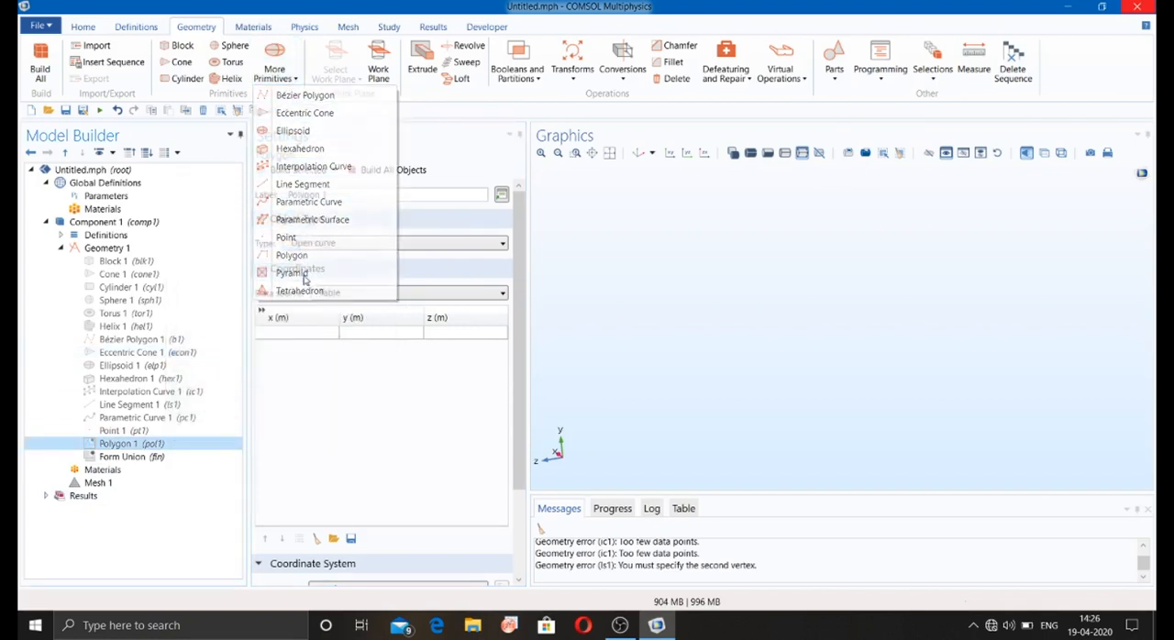
pyautogui.click(321, 172)
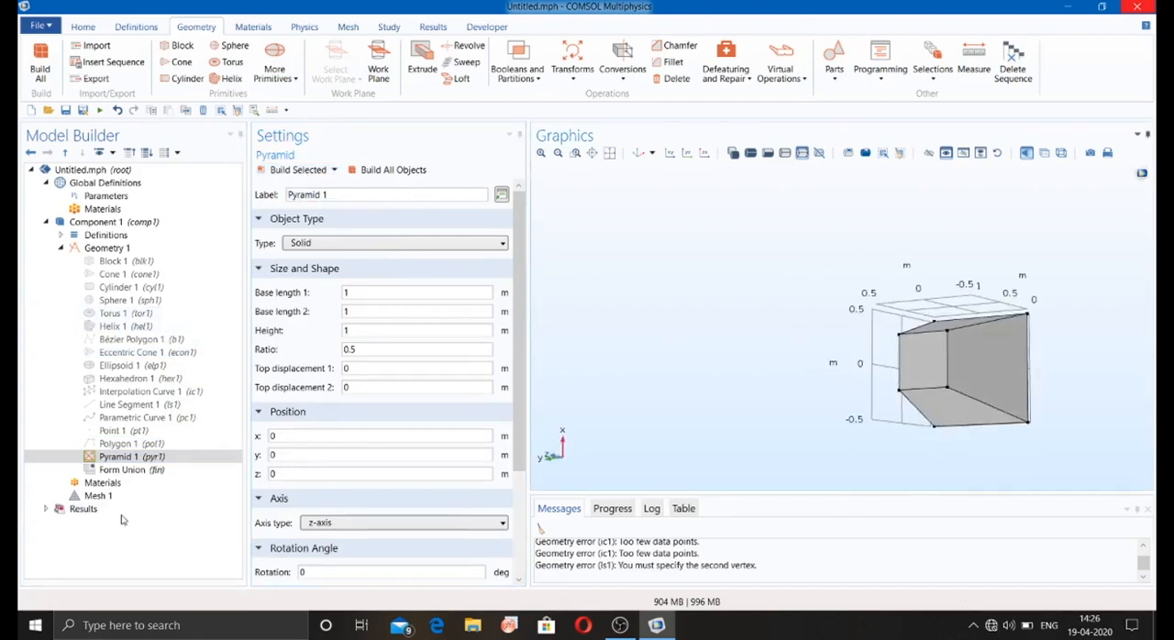
# Step: Disable the pyramid and build a solid tetrahedron with the default vertices
pyautogui.rightClick(131, 455)
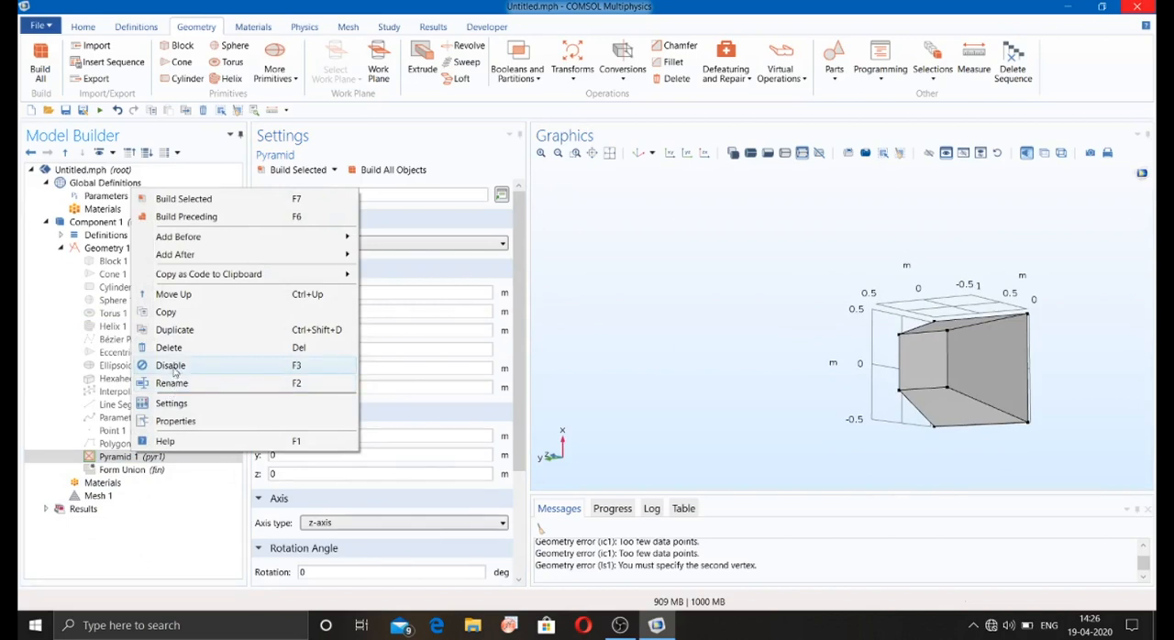
pyautogui.press('Escape')
pyautogui.click(275, 80)
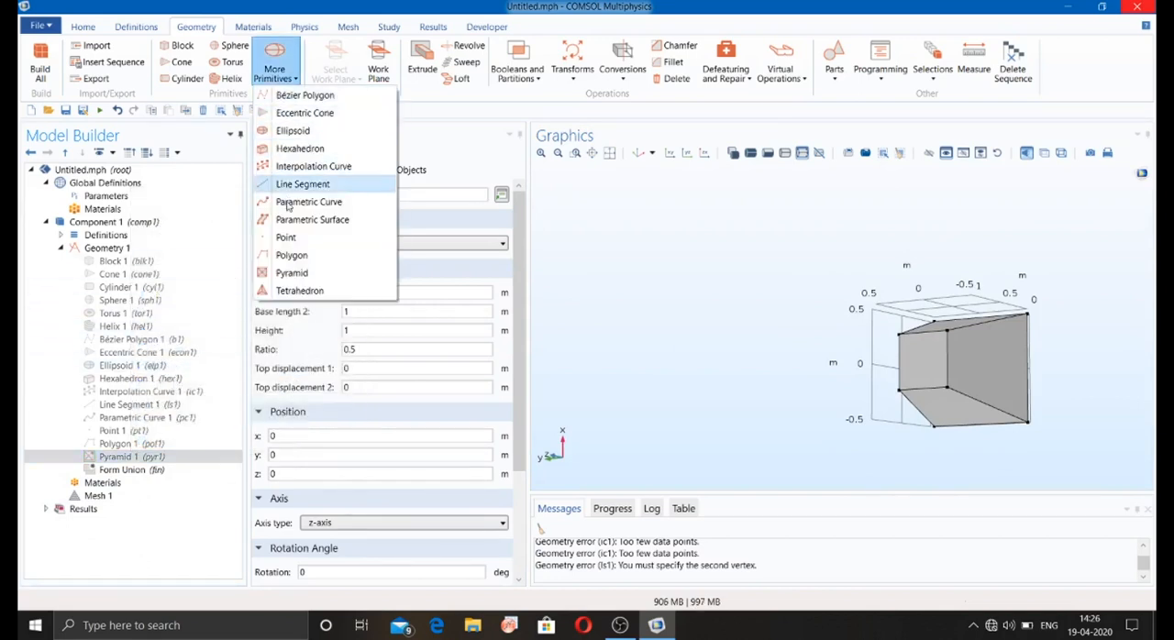
pyautogui.click(299, 290)
pyautogui.click(321, 174)
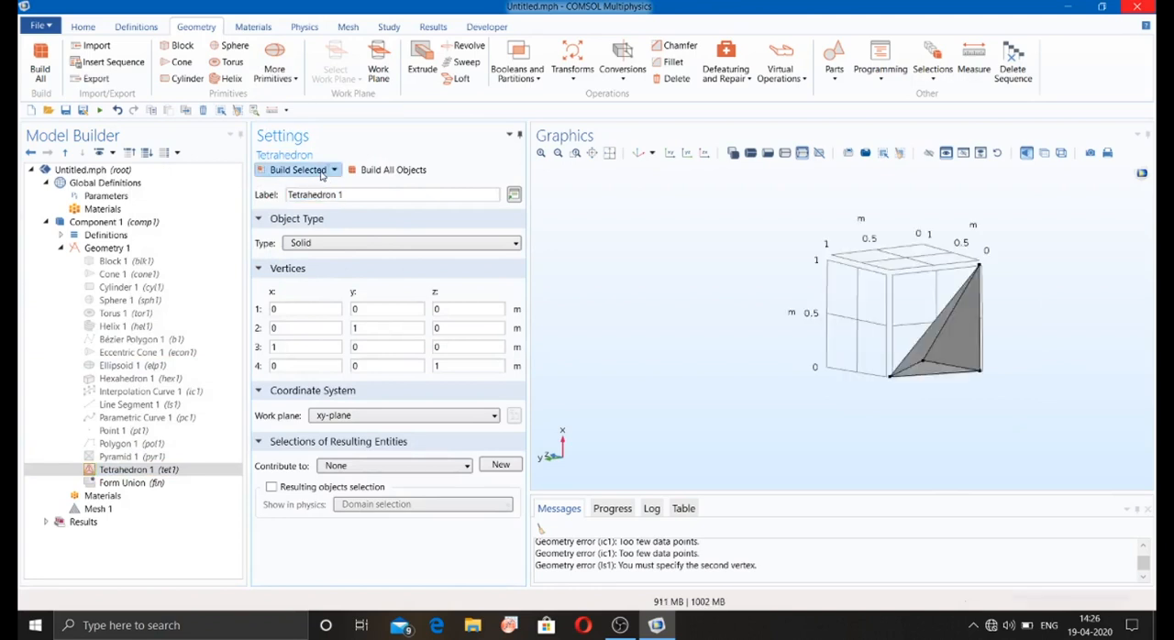
pyautogui.moveTo(874, 353); pyautogui.dragTo(765, 326)
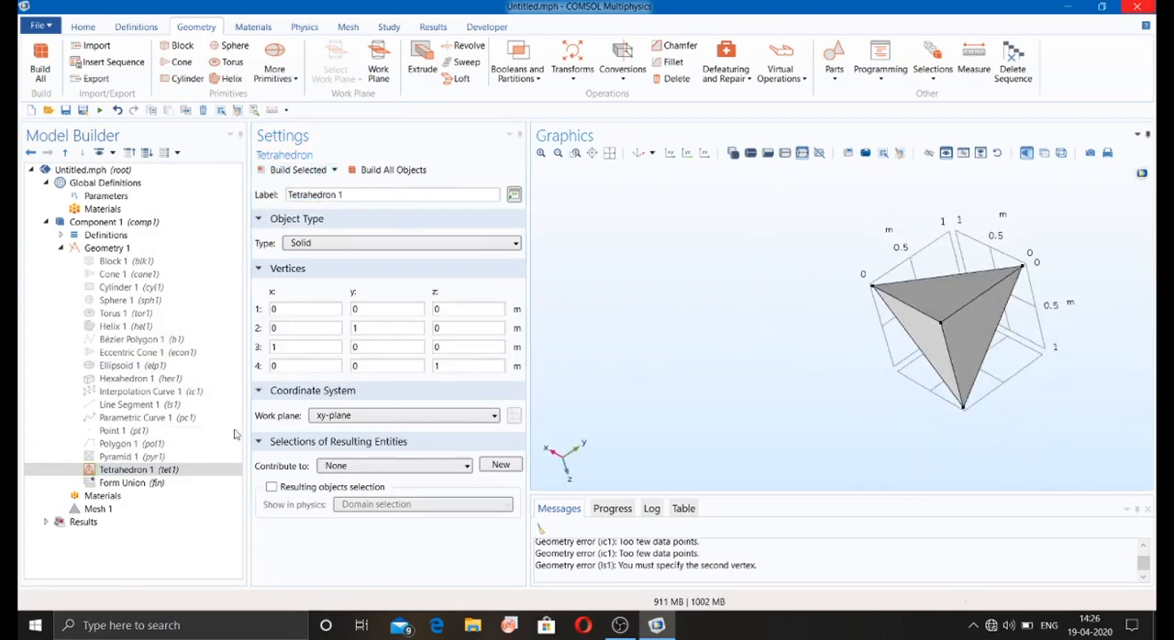
# Step: Disable the tetrahedron and add a quick-type work plane on the xy-plane at z-coordinate 0
pyautogui.click(199, 471)
pyautogui.rightClick(198, 472)
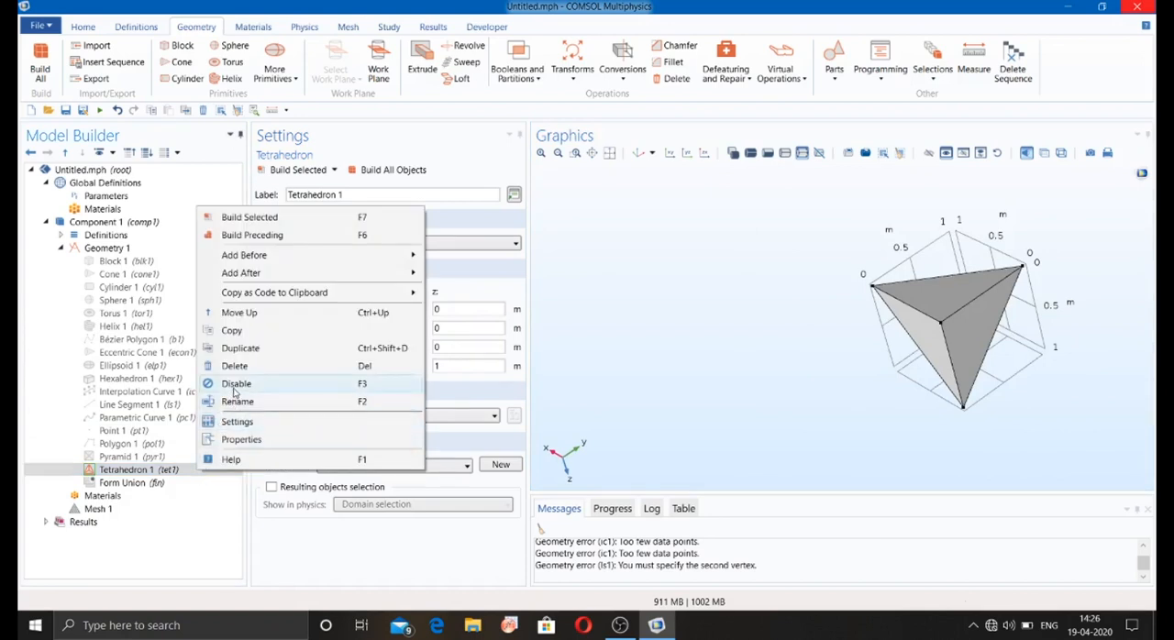
pyautogui.click(236, 386)
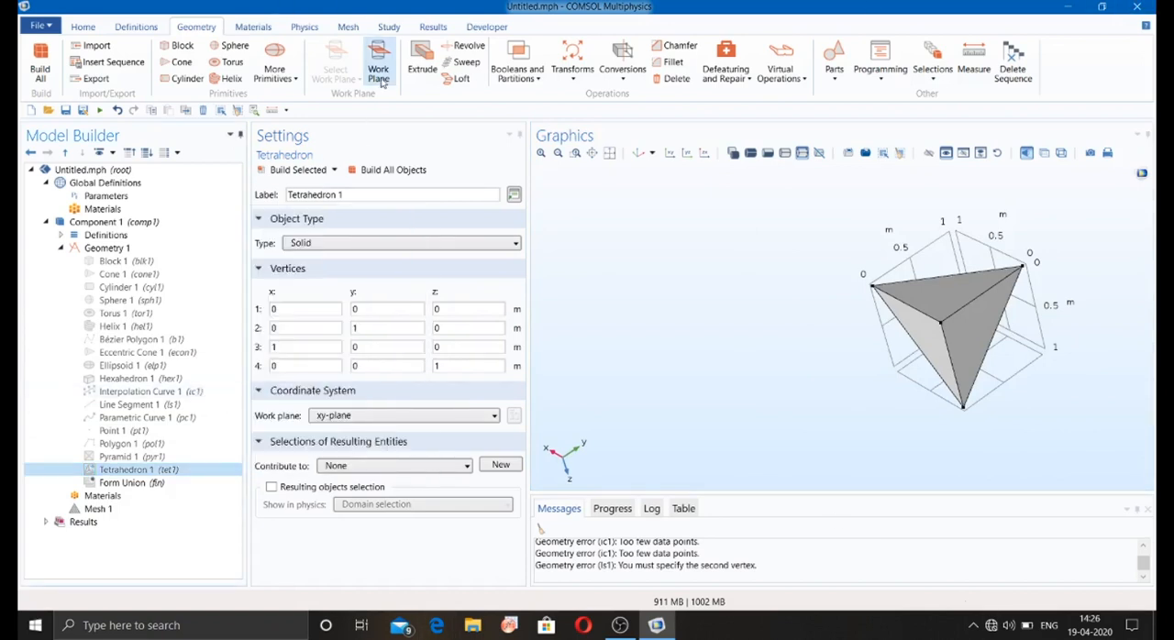
pyautogui.click(379, 72)
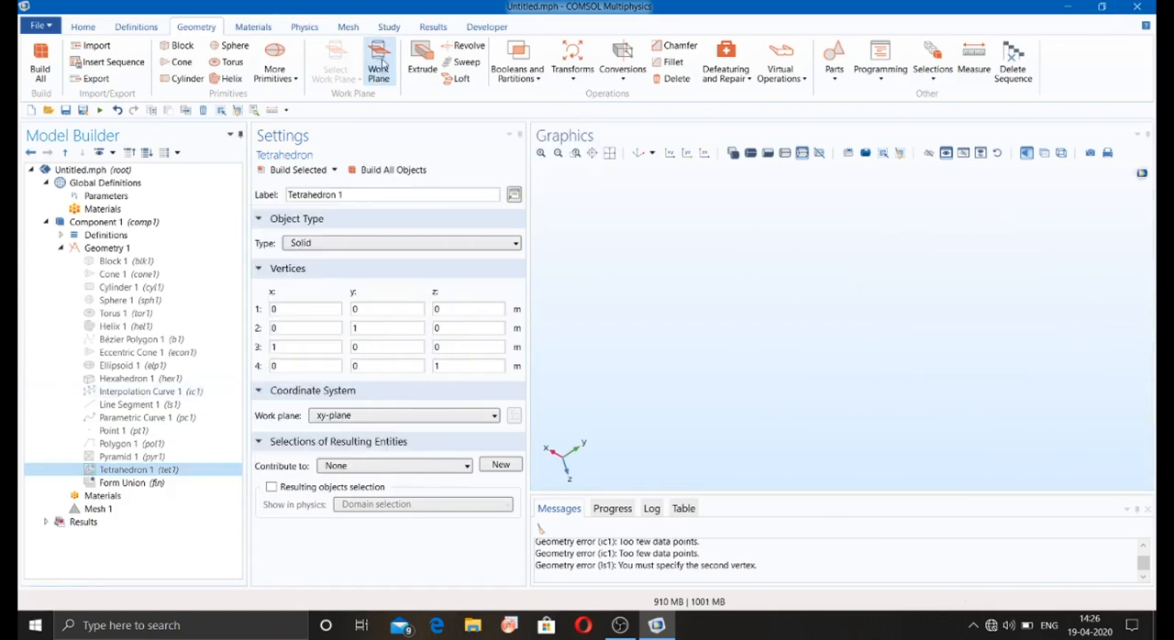
pyautogui.moveTo(682, 295); pyautogui.dragTo(682, 265)
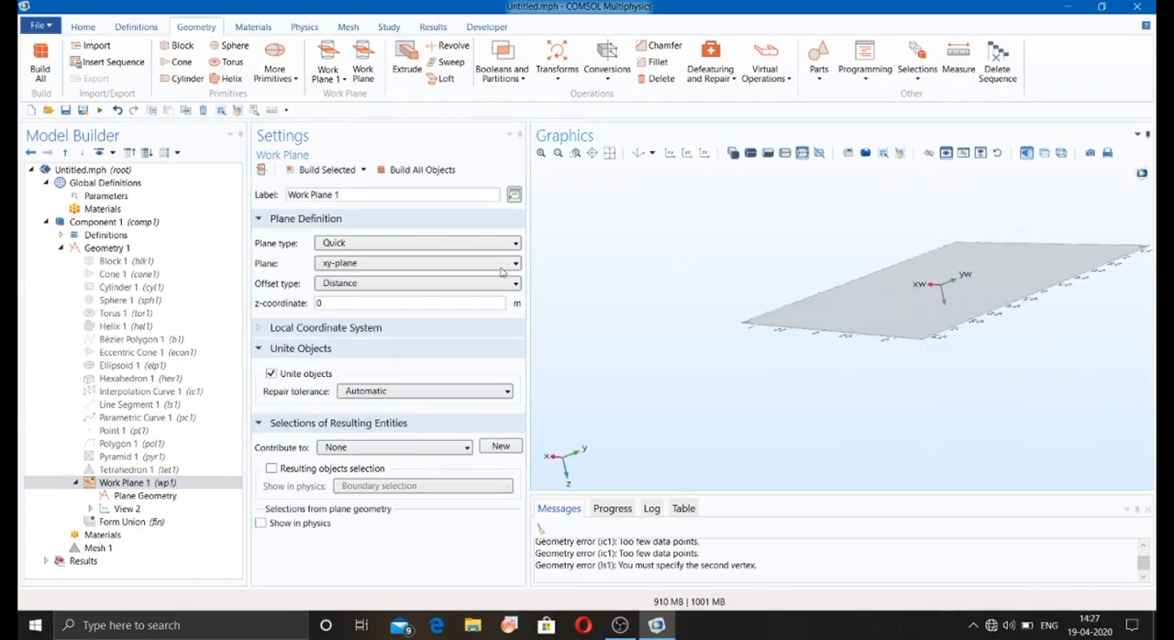
# Step: Build a solid square with 1 m side length, based at its corner at the origin, in the work plane's plane geometry
pyautogui.click(135, 483)
pyautogui.rightClick(136, 484)
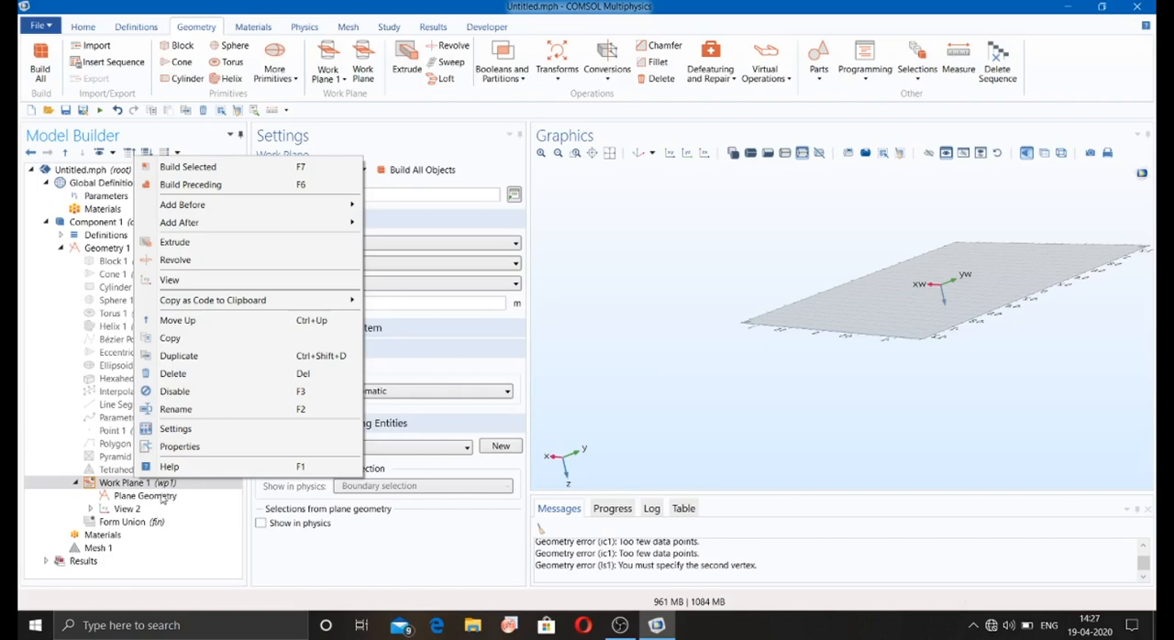
pyautogui.click(161, 496)
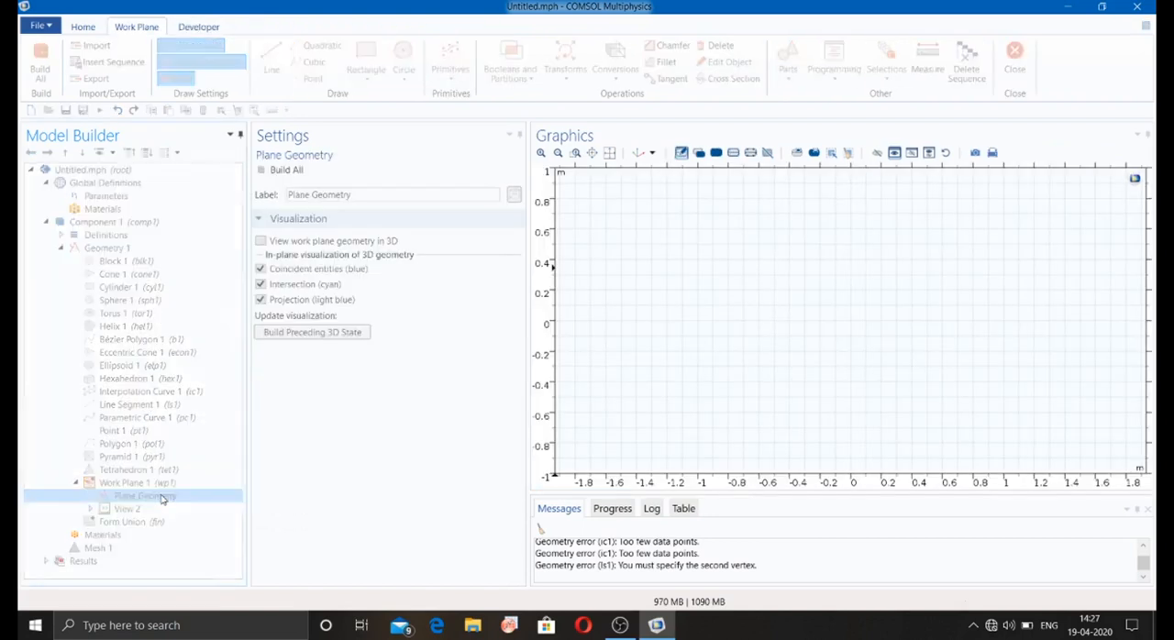
pyautogui.rightClick(162, 495)
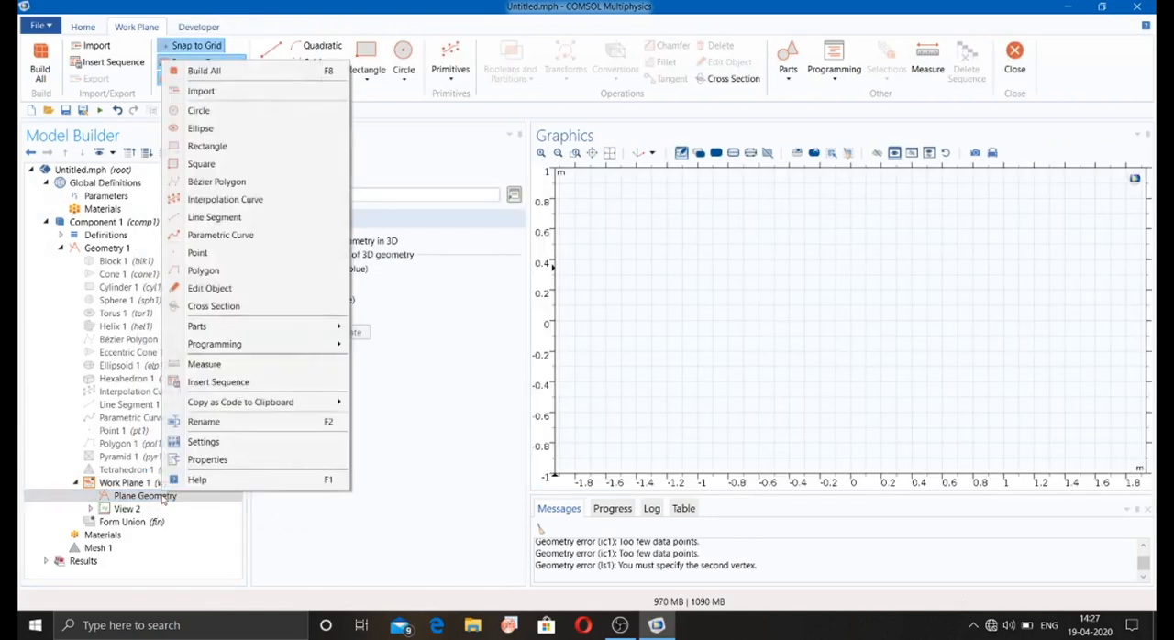
pyautogui.click(201, 163)
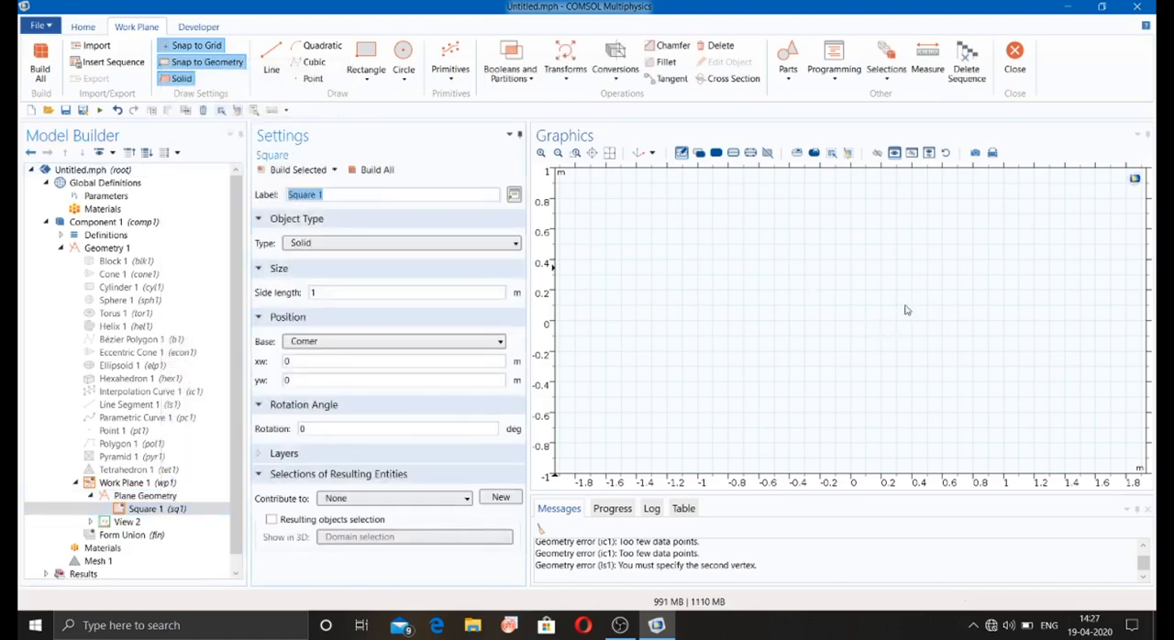
pyautogui.click(311, 178)
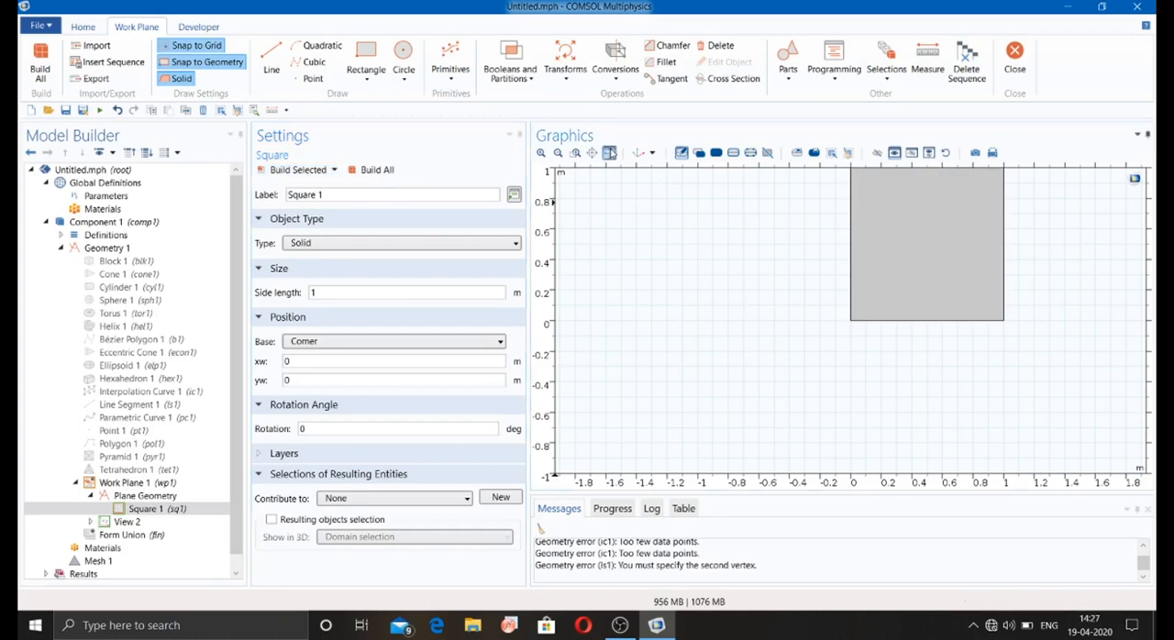
pyautogui.click(609, 152)
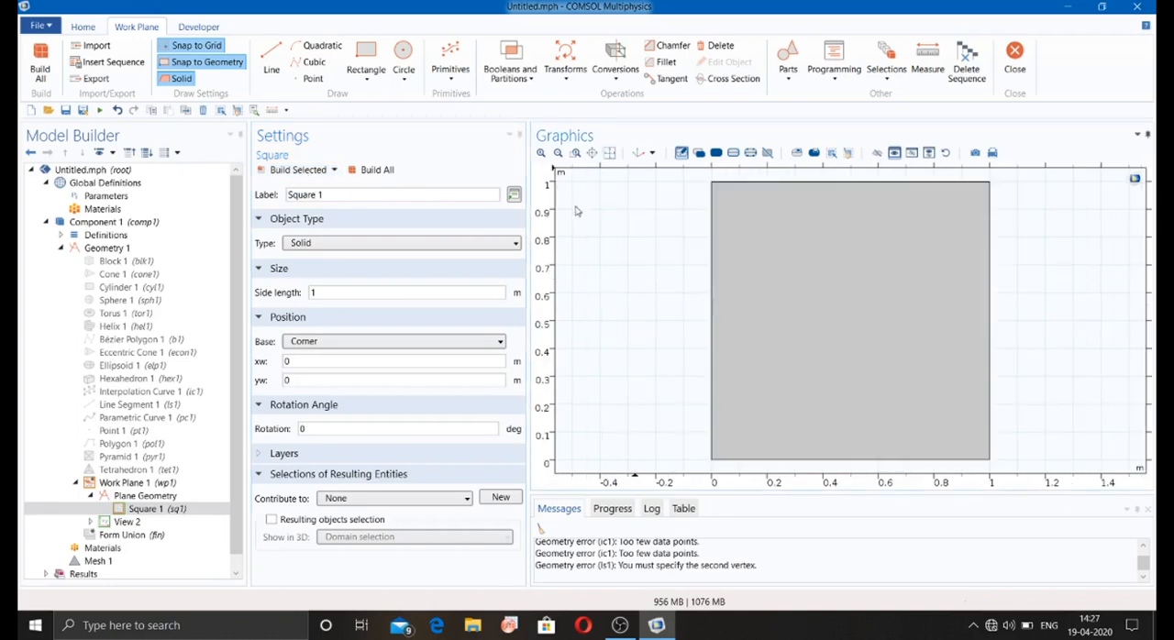
# Step: Extrude the work plane's square by a distance of 1 m and build the solid
pyautogui.click(162, 485)
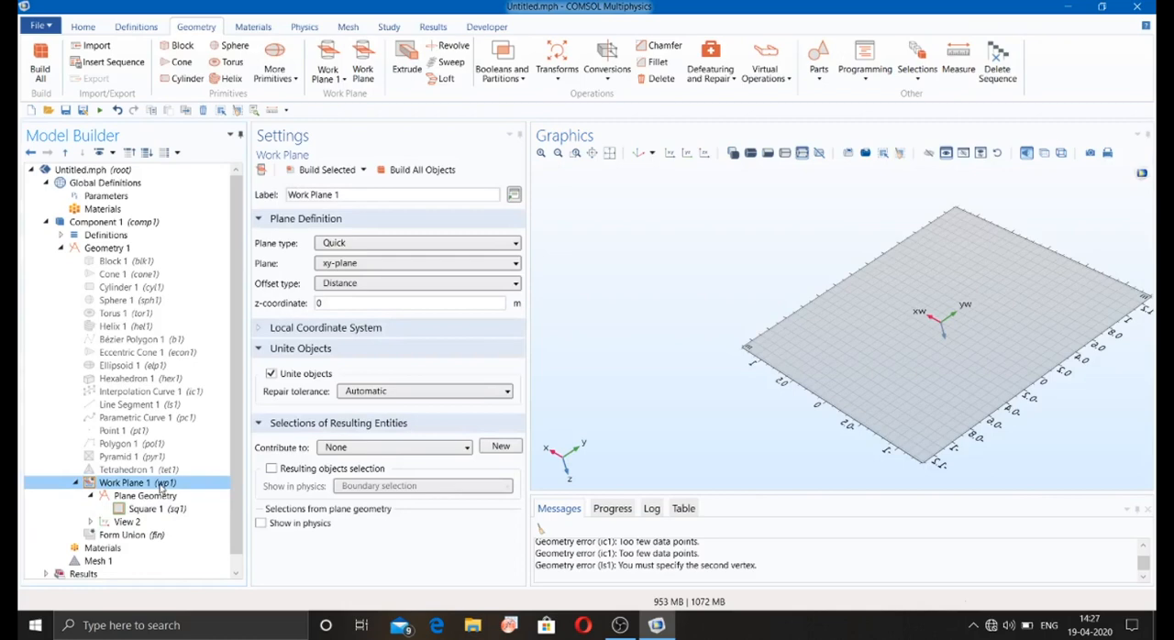
pyautogui.rightClick(162, 486)
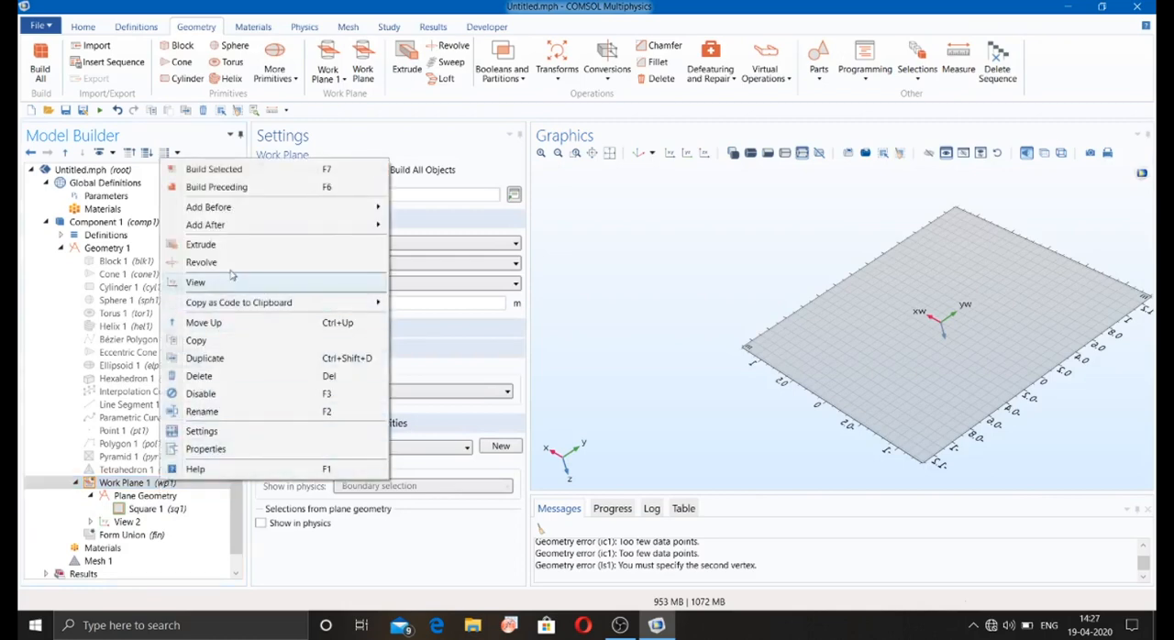
pyautogui.click(201, 244)
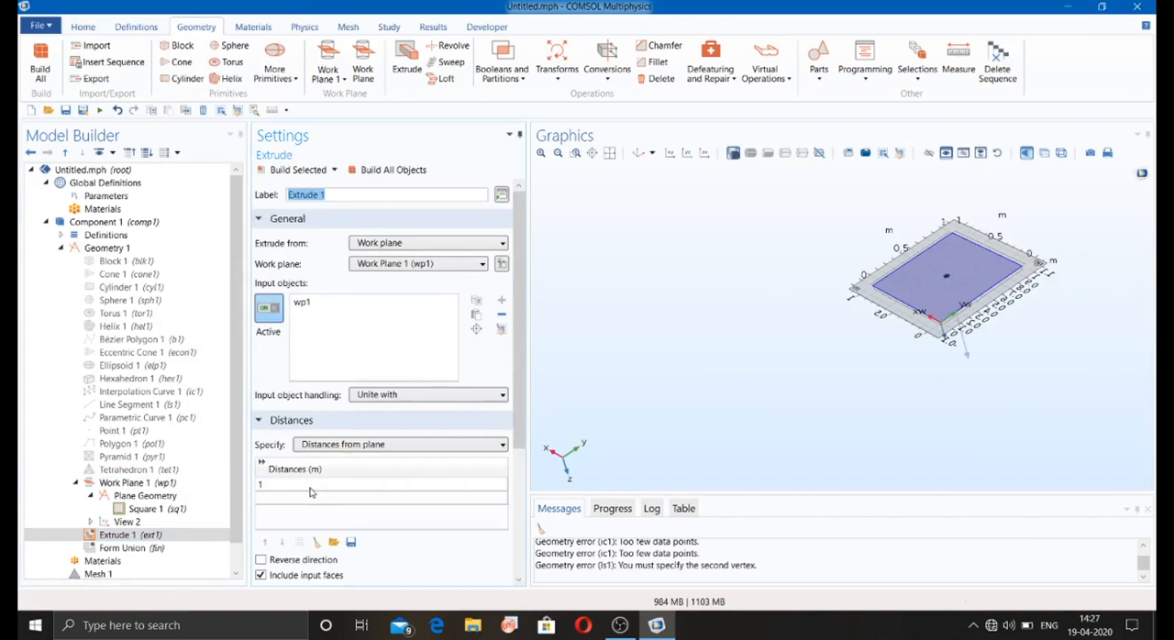
pyautogui.click(312, 175)
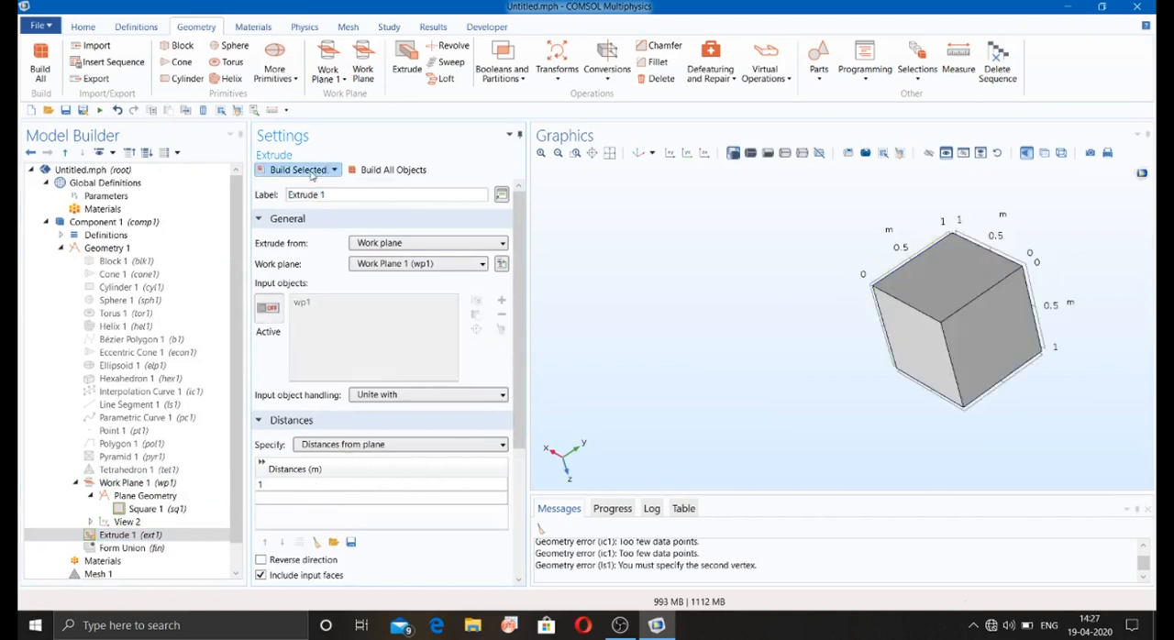
pyautogui.moveTo(762, 263); pyautogui.dragTo(793, 283)
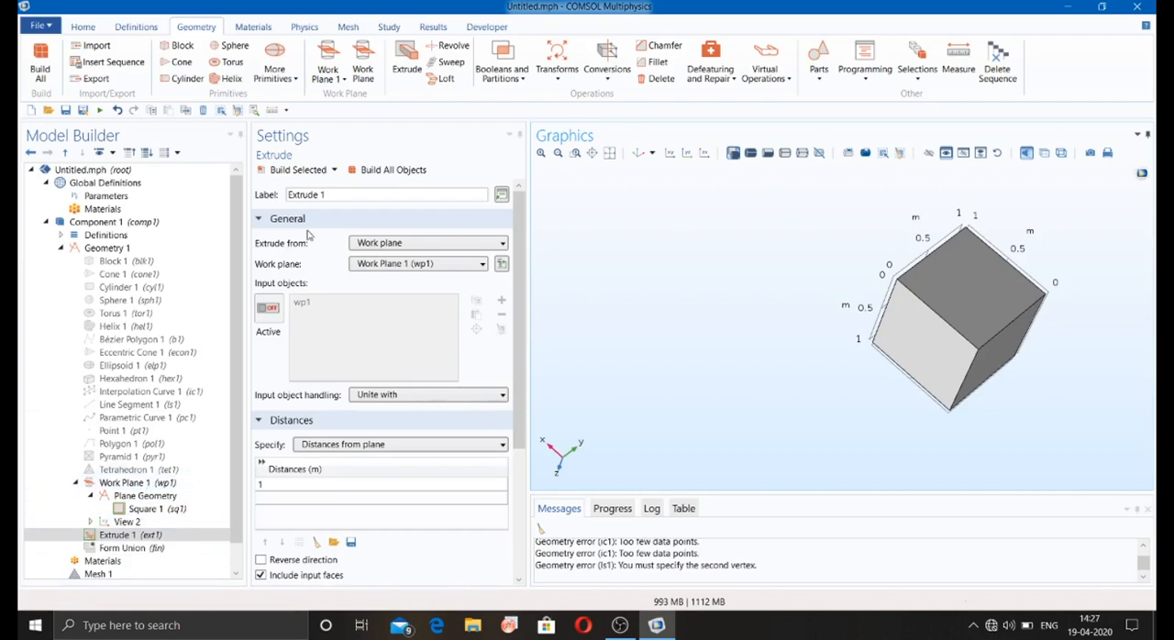
# Step: Disable the work plane and its extrusion
pyautogui.click(147, 483)
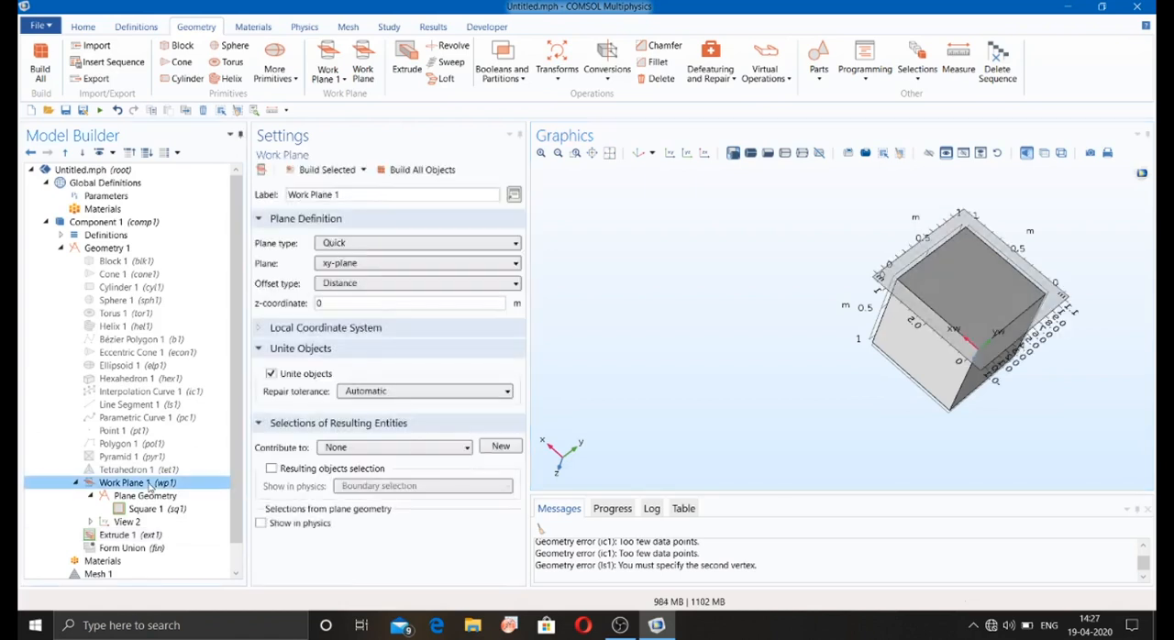
pyautogui.rightClick(146, 483)
pyautogui.click(190, 393)
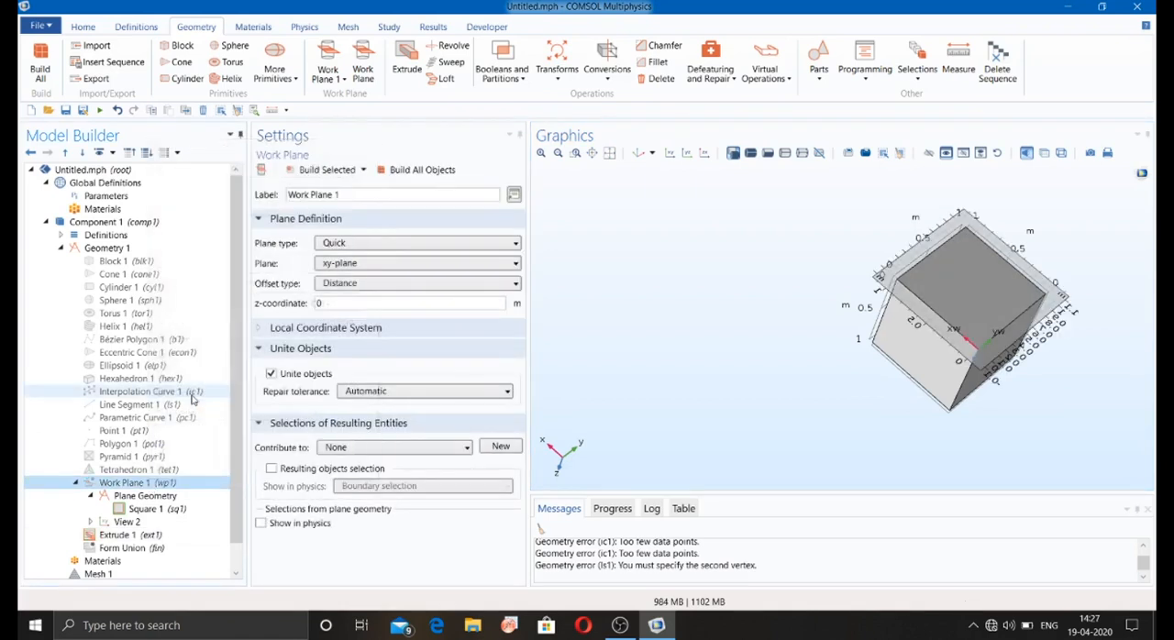
pyautogui.click(128, 535)
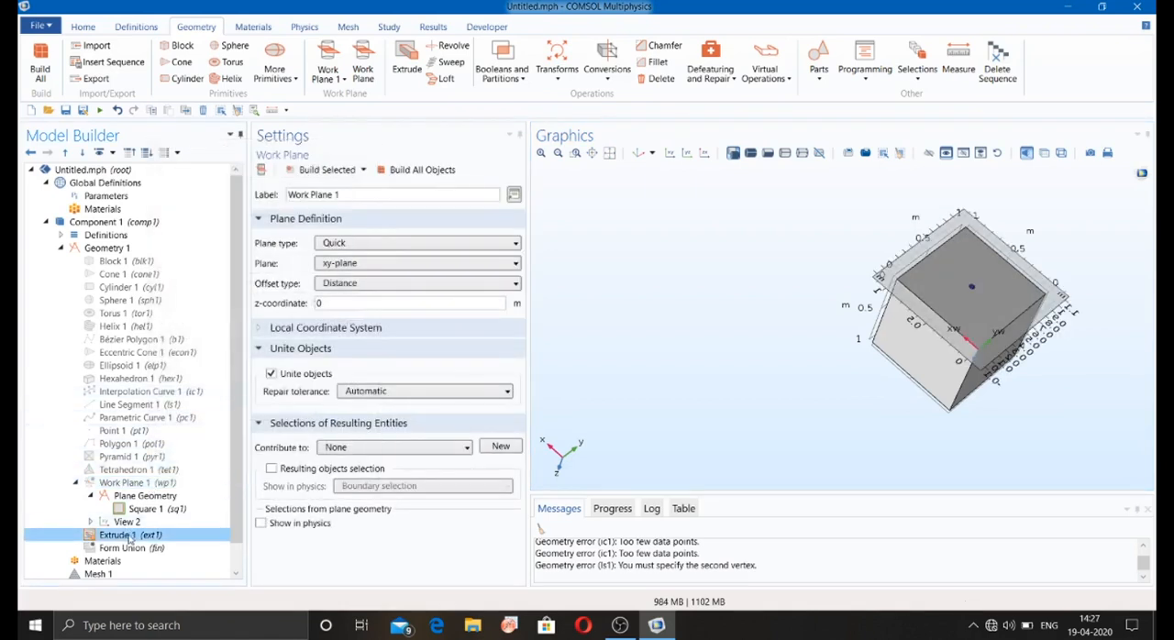
pyautogui.rightClick(136, 535)
pyautogui.click(180, 442)
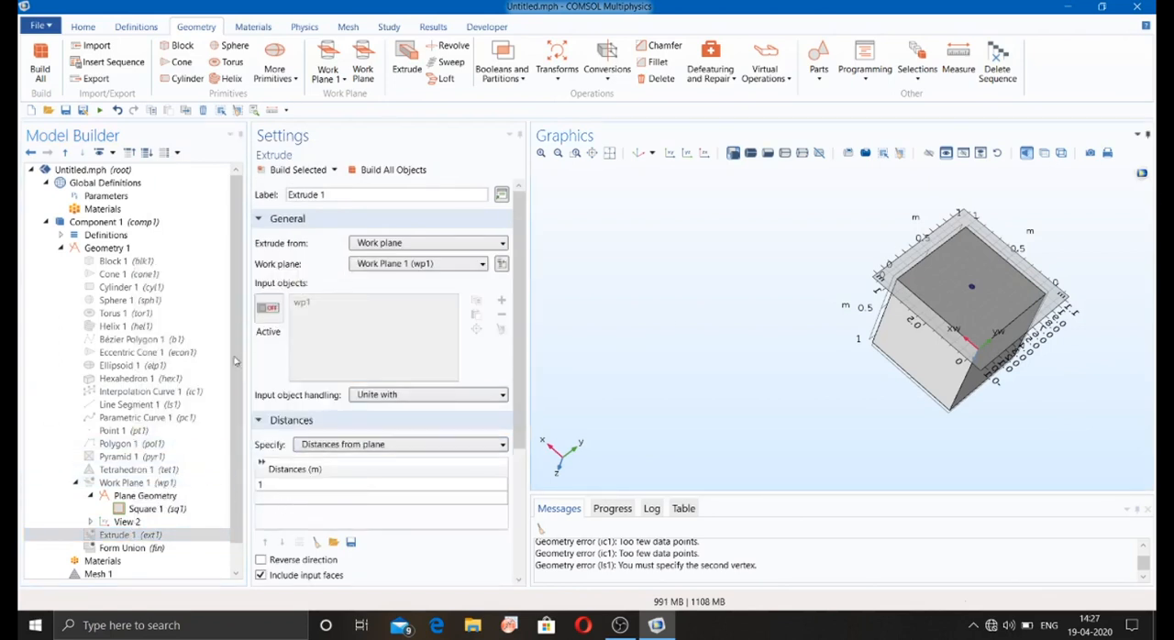
# Step: Re-enable the tetrahedron and build it with its default vertices
pyautogui.click(131, 472)
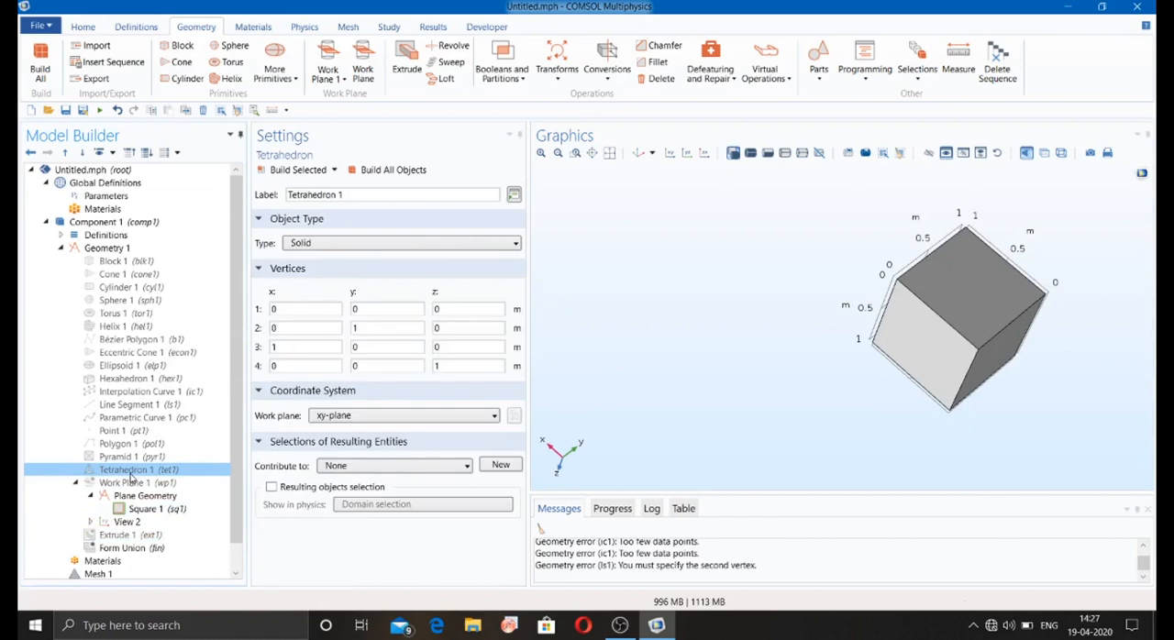
pyautogui.rightClick(131, 472)
pyautogui.click(170, 384)
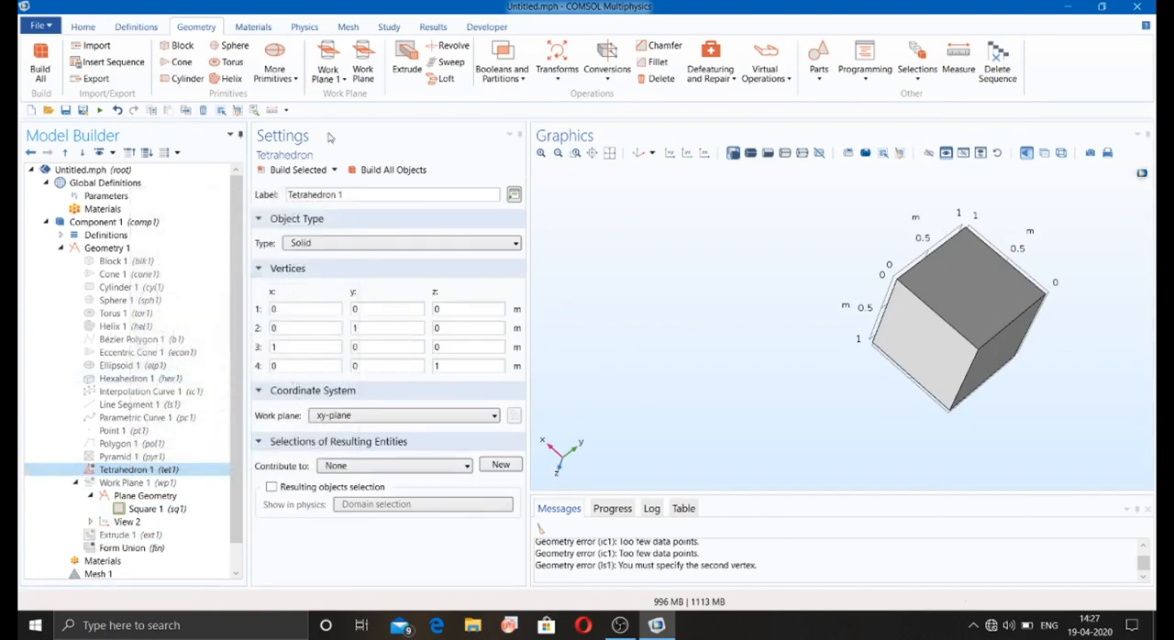
pyautogui.click(297, 170)
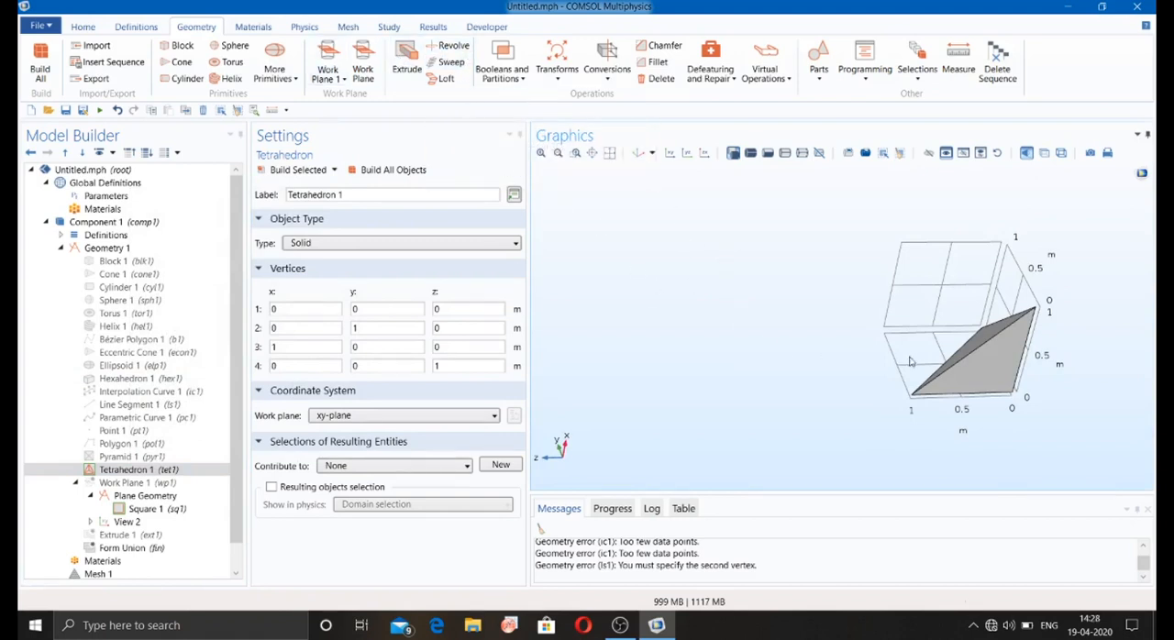
pyautogui.moveTo(909, 362); pyautogui.dragTo(980, 358)
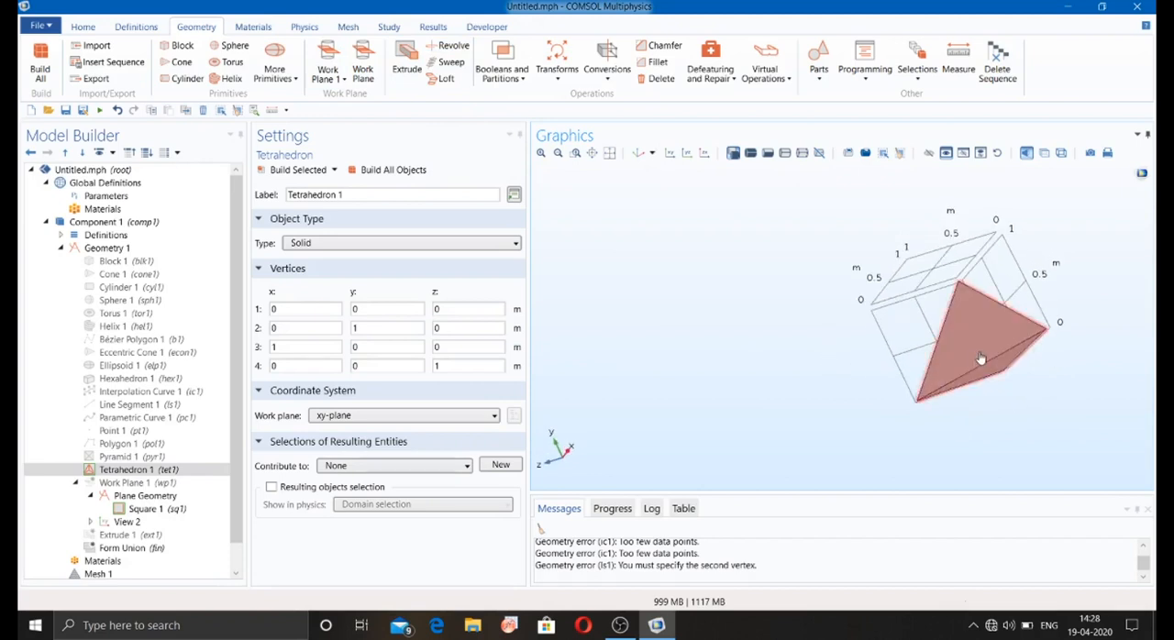
# Step: Extrude face 4 of the tetrahedron by a distance of 1 m and build the result
pyautogui.click(408, 87)
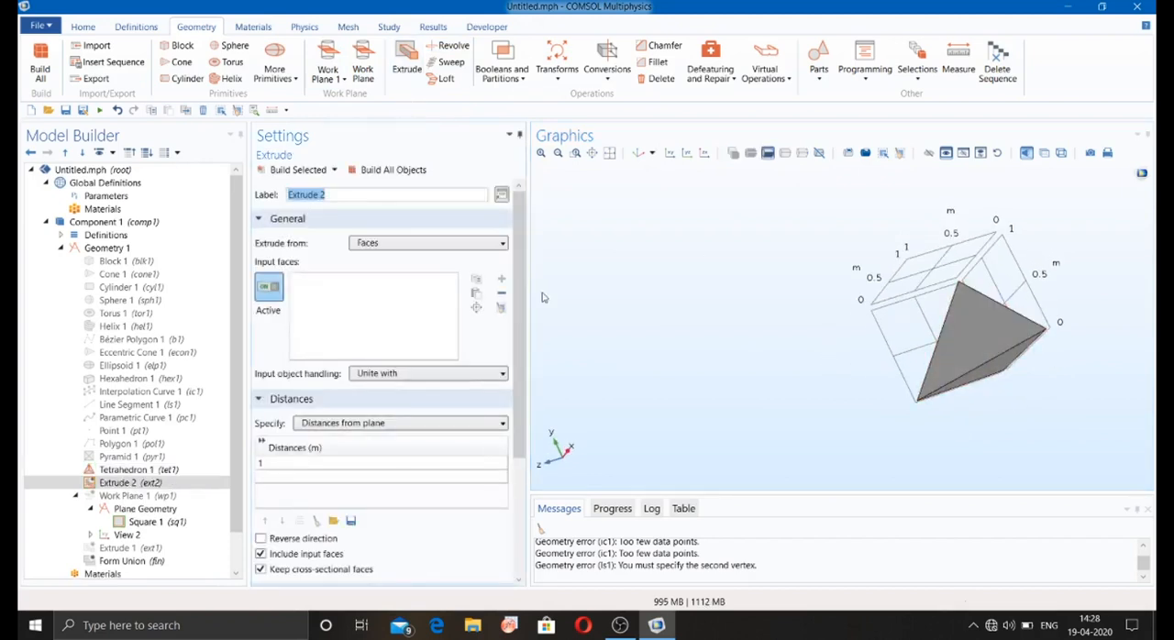
pyautogui.click(960, 329)
pyautogui.moveTo(802, 364); pyautogui.dragTo(764, 353)
pyautogui.click(292, 171)
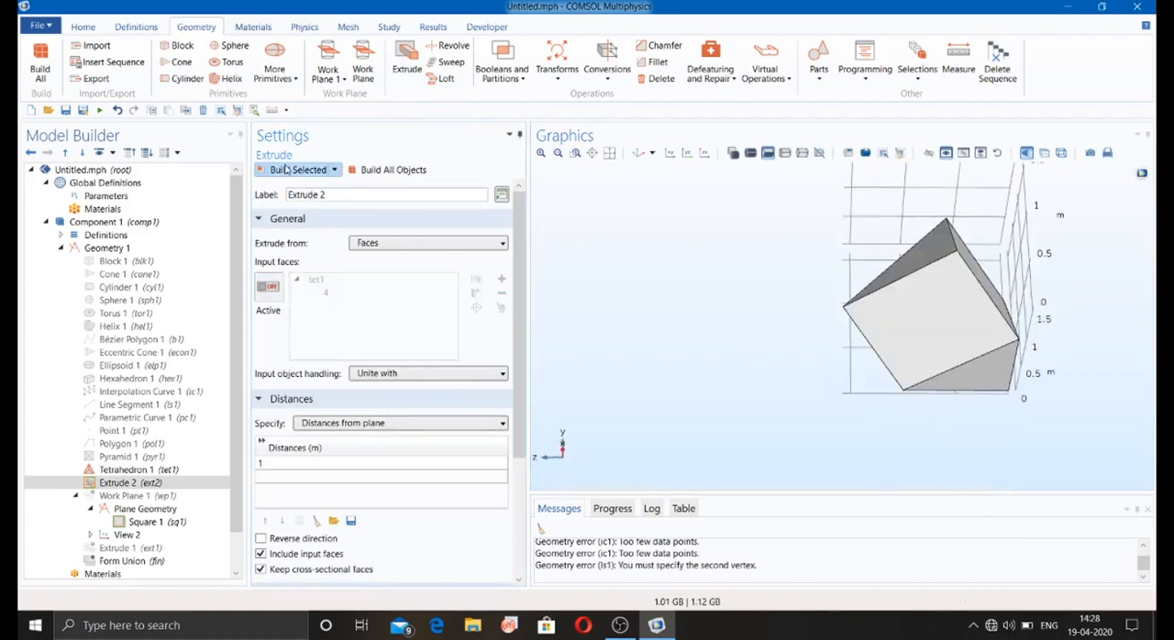
pyautogui.moveTo(603, 234); pyautogui.dragTo(565, 262)
# Step: Disable the extrusion of the tetrahedron's face
pyautogui.click(131, 483)
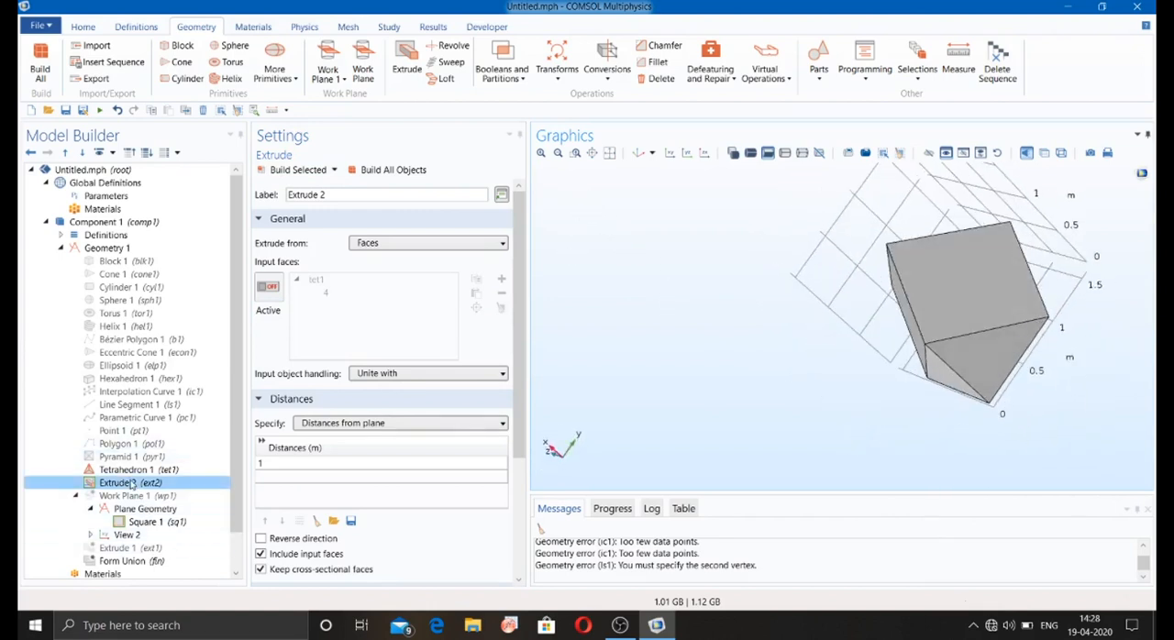
pyautogui.rightClick(132, 485)
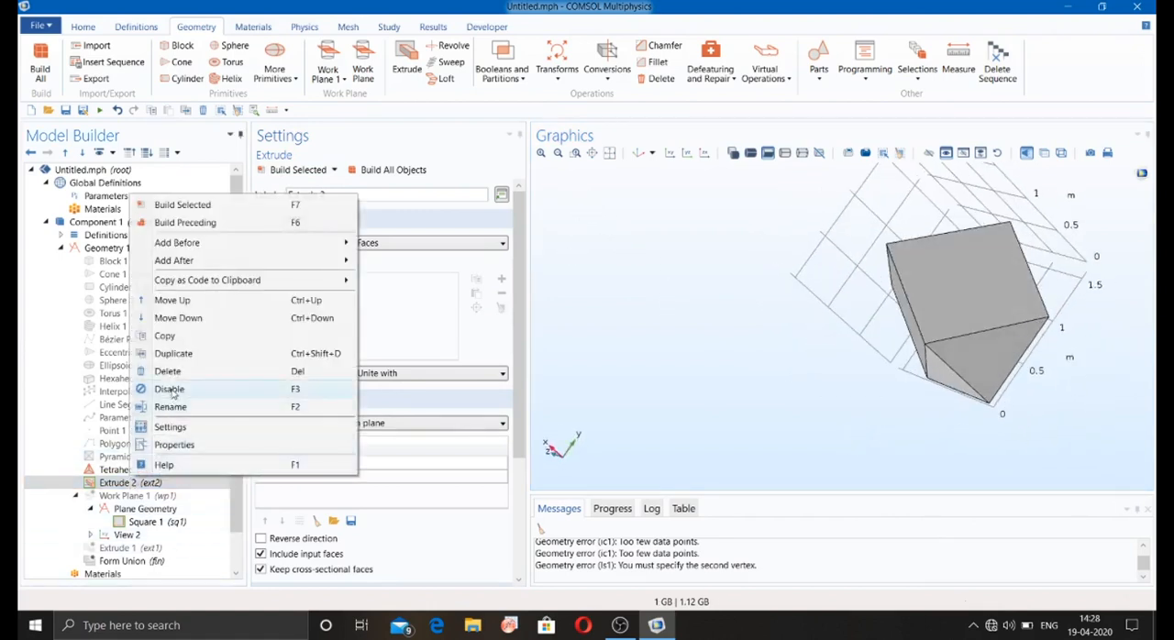
pyautogui.click(173, 390)
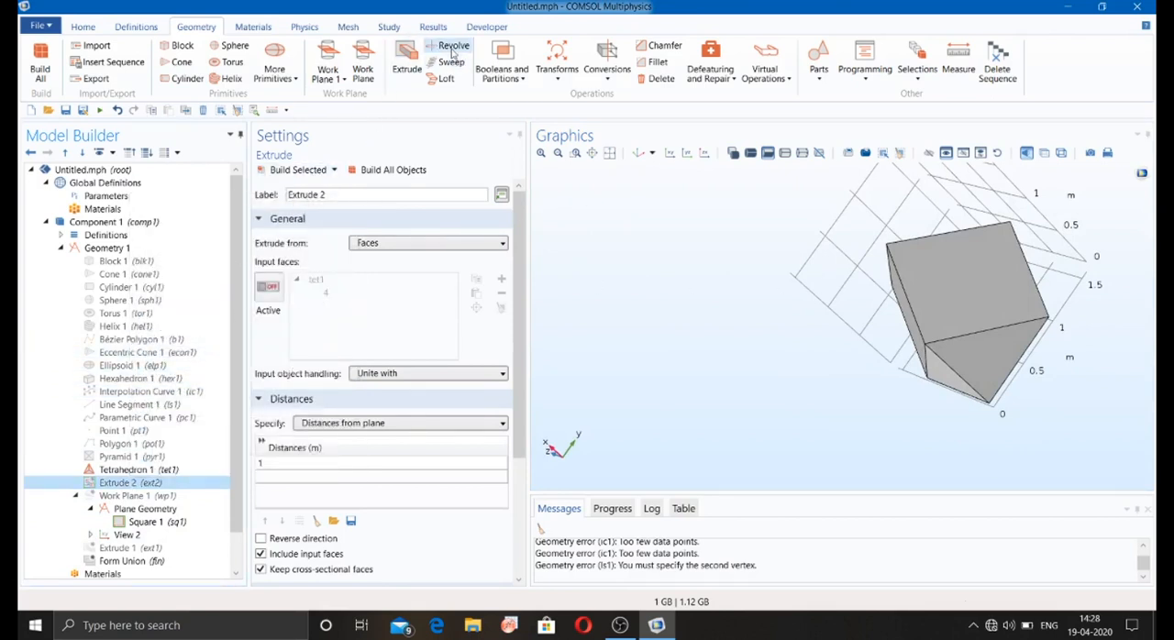
# Step: Add a Revolve and try to build a full revolution of tetrahedron face 1 about the default 2D axis
pyautogui.click(452, 48)
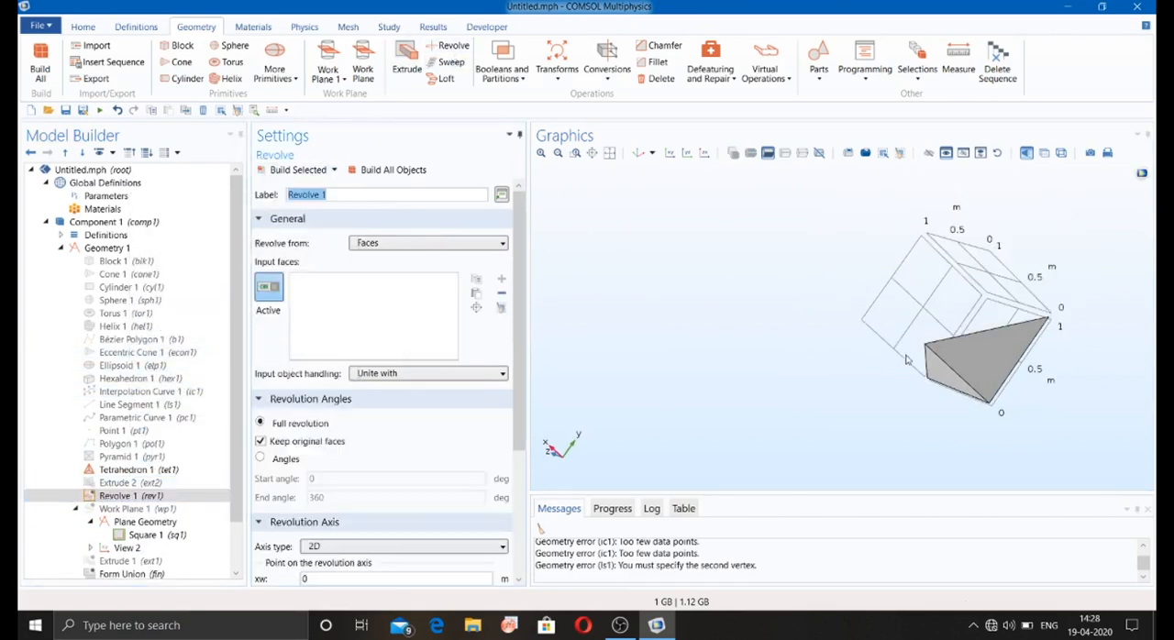
pyautogui.click(963, 357)
pyautogui.moveTo(748, 350); pyautogui.dragTo(692, 321)
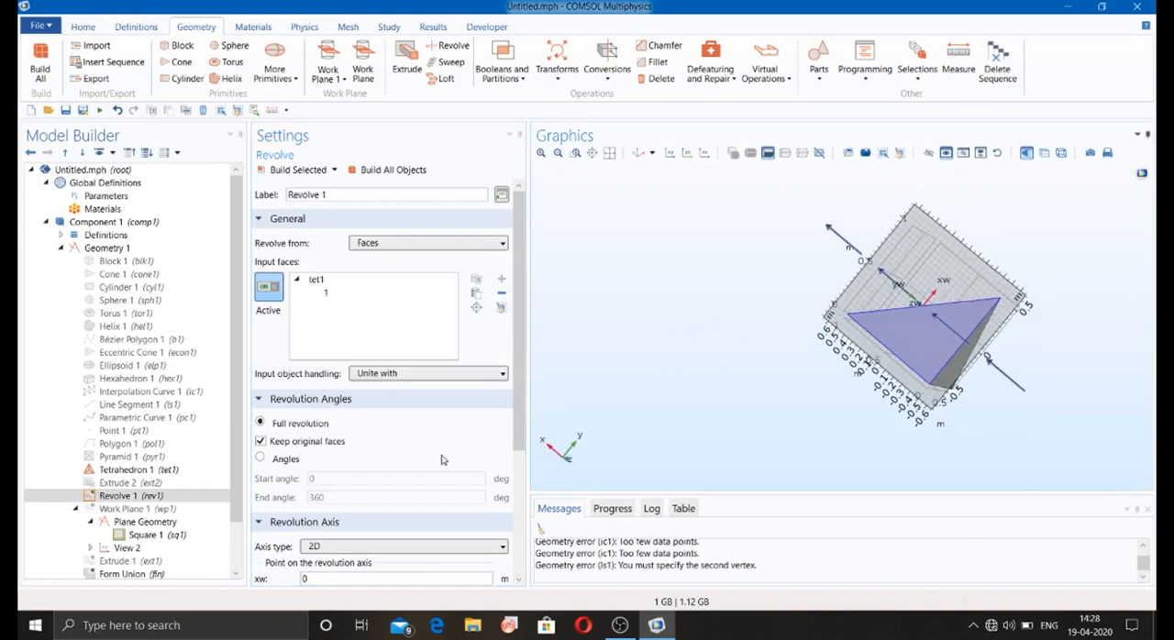
pyautogui.scroll(-3, 510, 351)
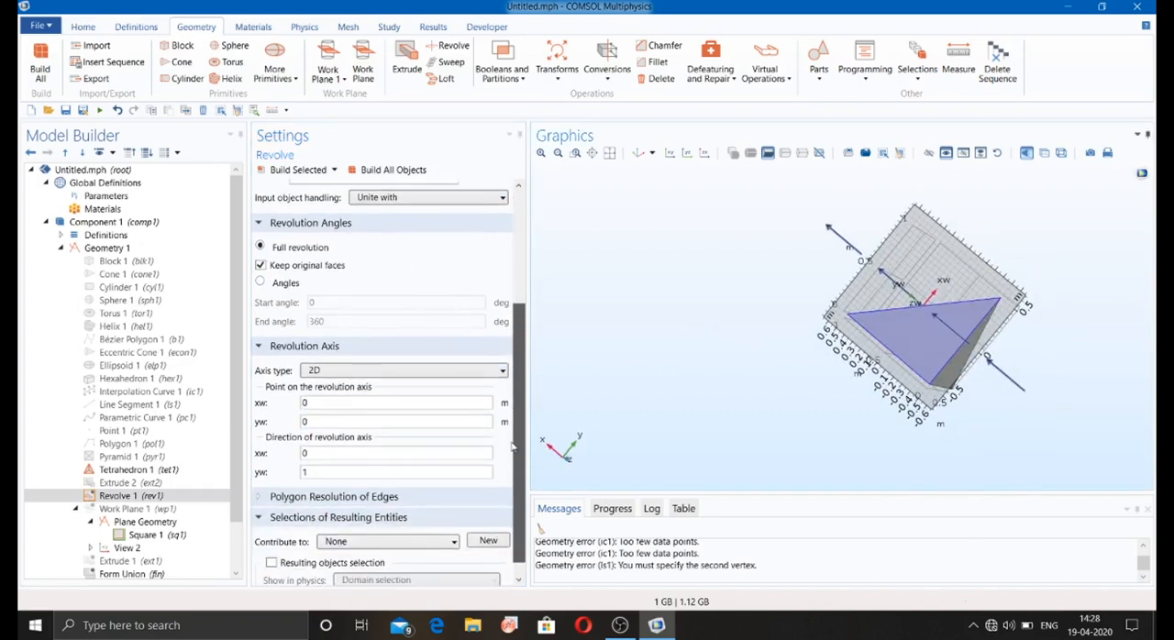
pyautogui.scroll(3, 505, 502)
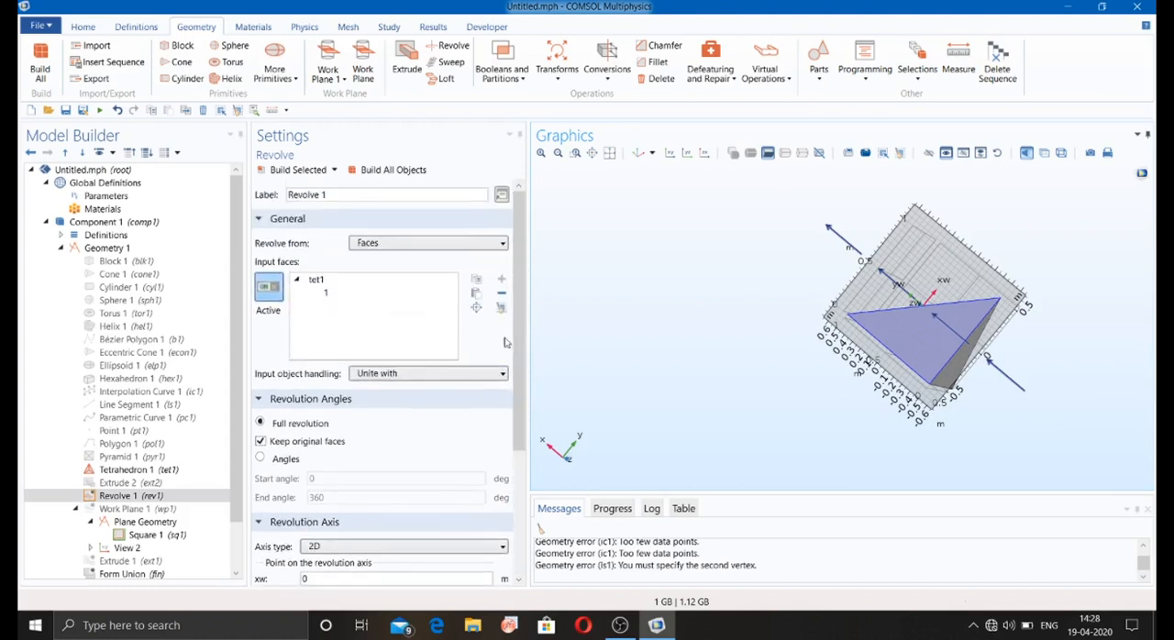
pyautogui.click(312, 173)
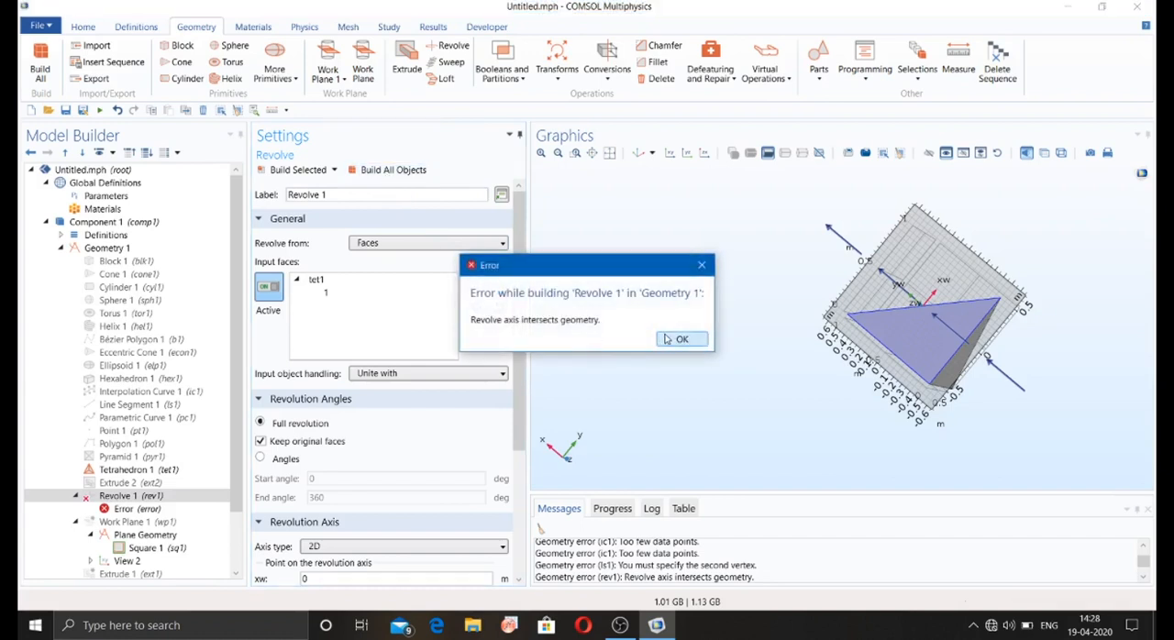
pyautogui.click(670, 339)
# Step: Use tetrahedron face 4 as the Revolve's input instead and try building the full revolution
pyautogui.click(920, 349)
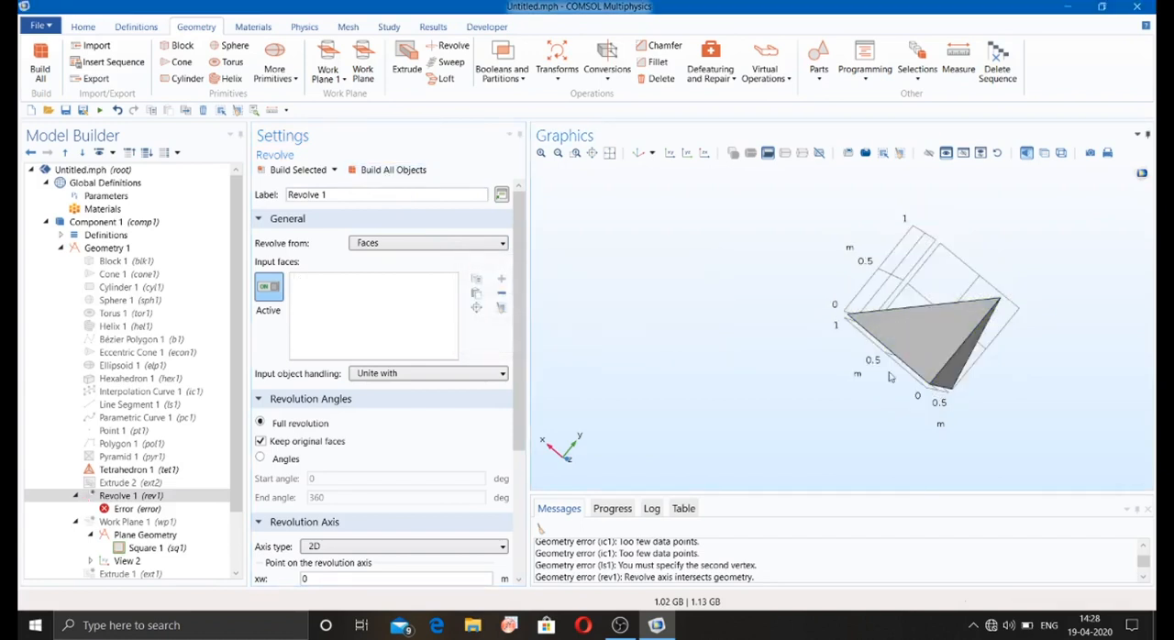
pyautogui.moveTo(862, 393); pyautogui.dragTo(800, 438)
pyautogui.click(938, 355)
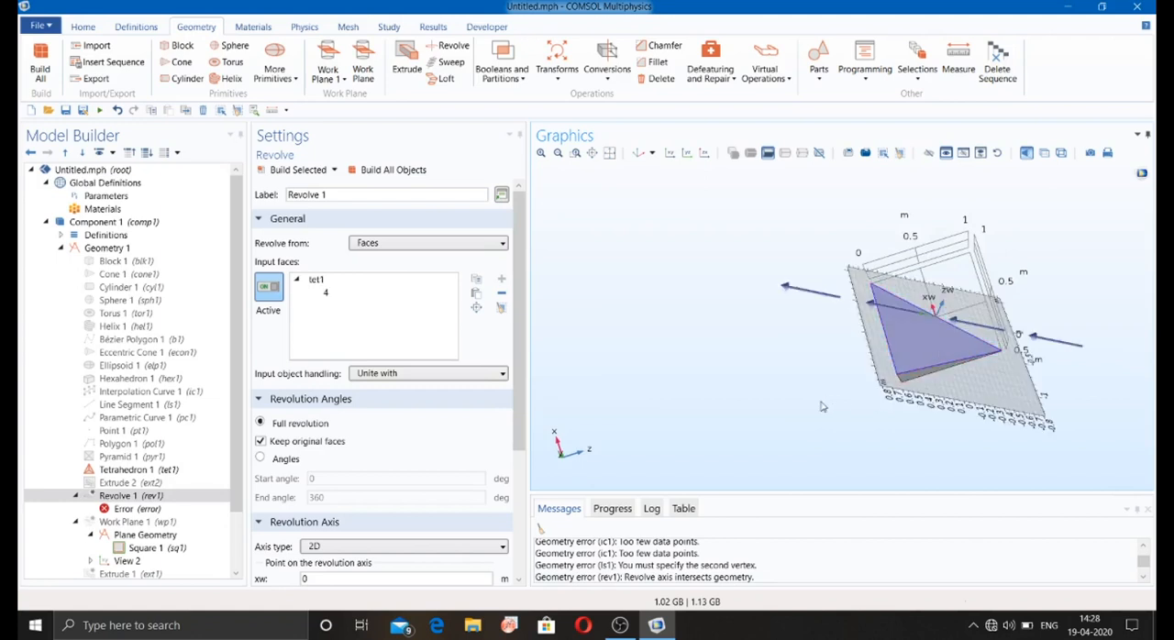
pyautogui.click(392, 169)
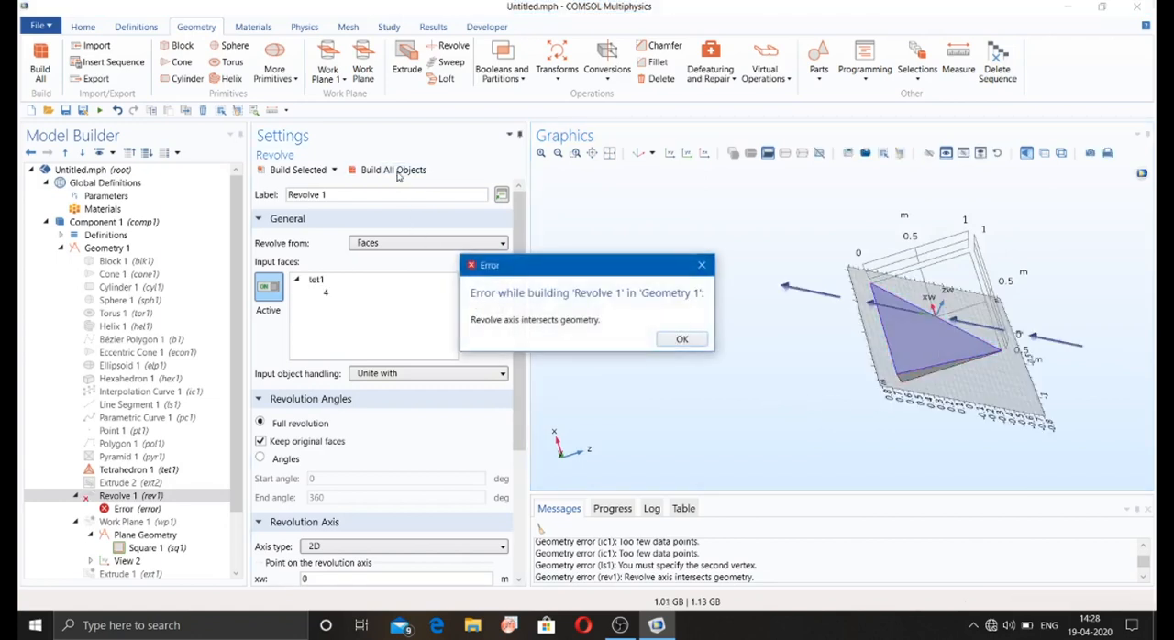
pyautogui.click(682, 340)
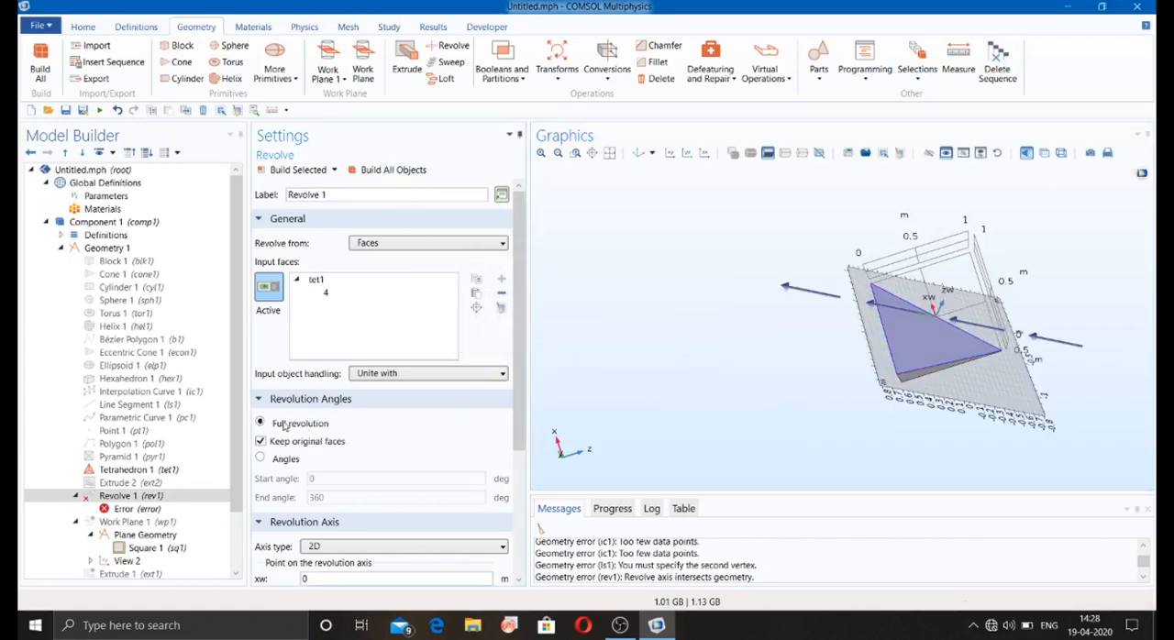
# Step: Switch the Revolve to specified angles with an end angle of 90 degrees and try building it
pyautogui.click(261, 459)
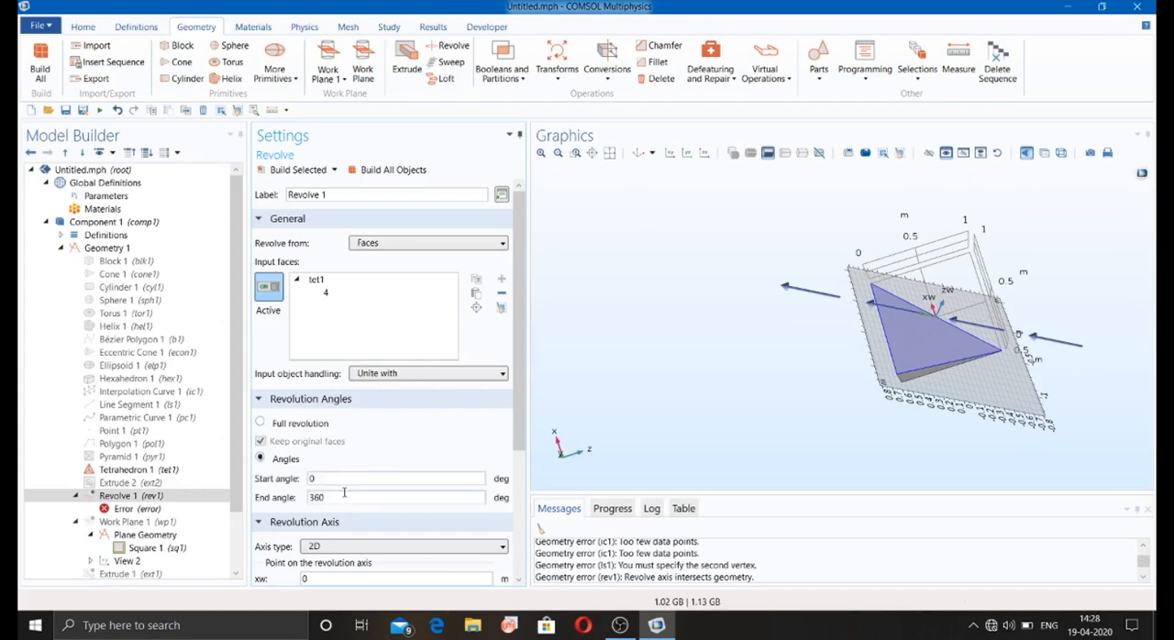
pyautogui.press('BackSpace')
pyautogui.press('BackSpace')
pyautogui.press('BackSpace')
pyautogui.click(373, 167)
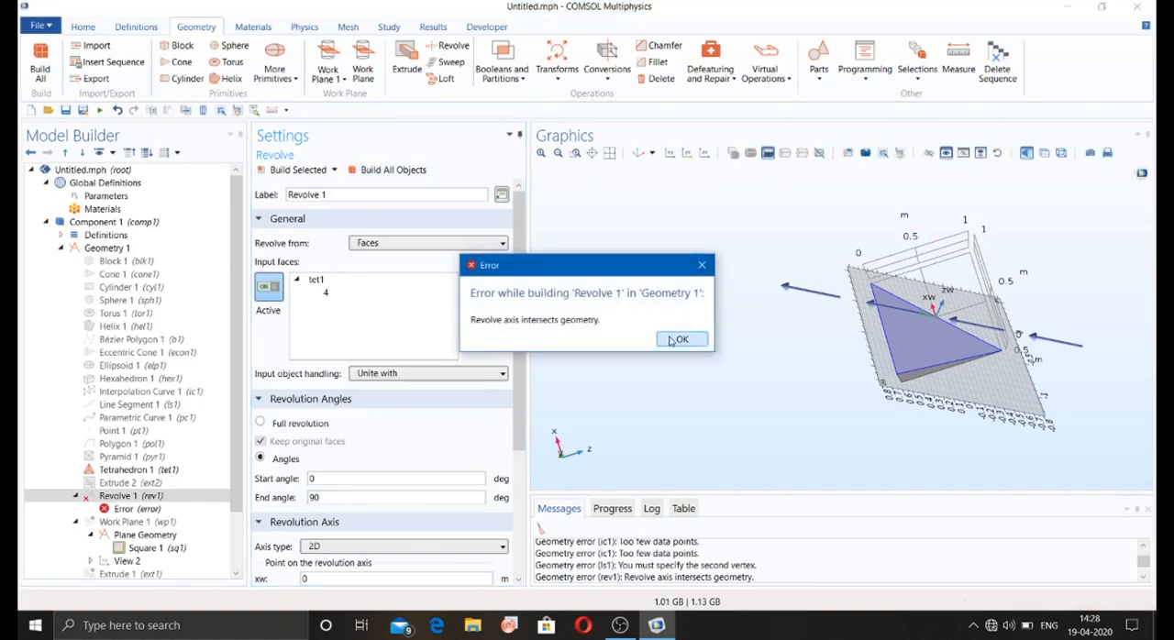
# Step: Dismiss the build error and disable the Revolve of the tetrahedron's face
pyautogui.click(678, 339)
pyautogui.click(119, 496)
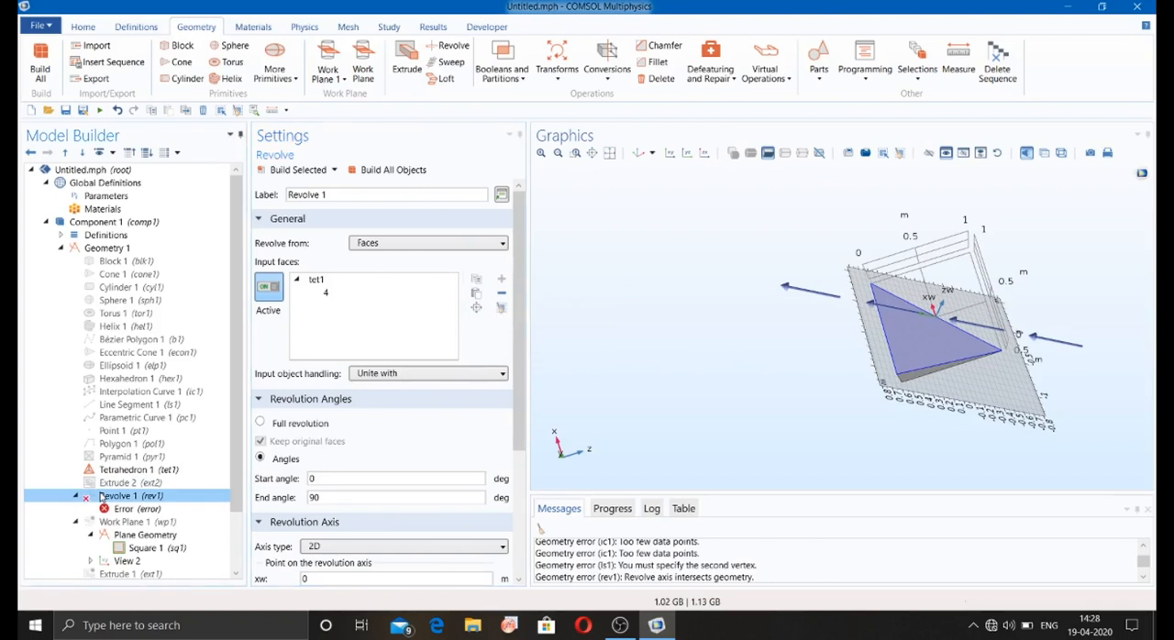
pyautogui.rightClick(101, 496)
pyautogui.click(152, 405)
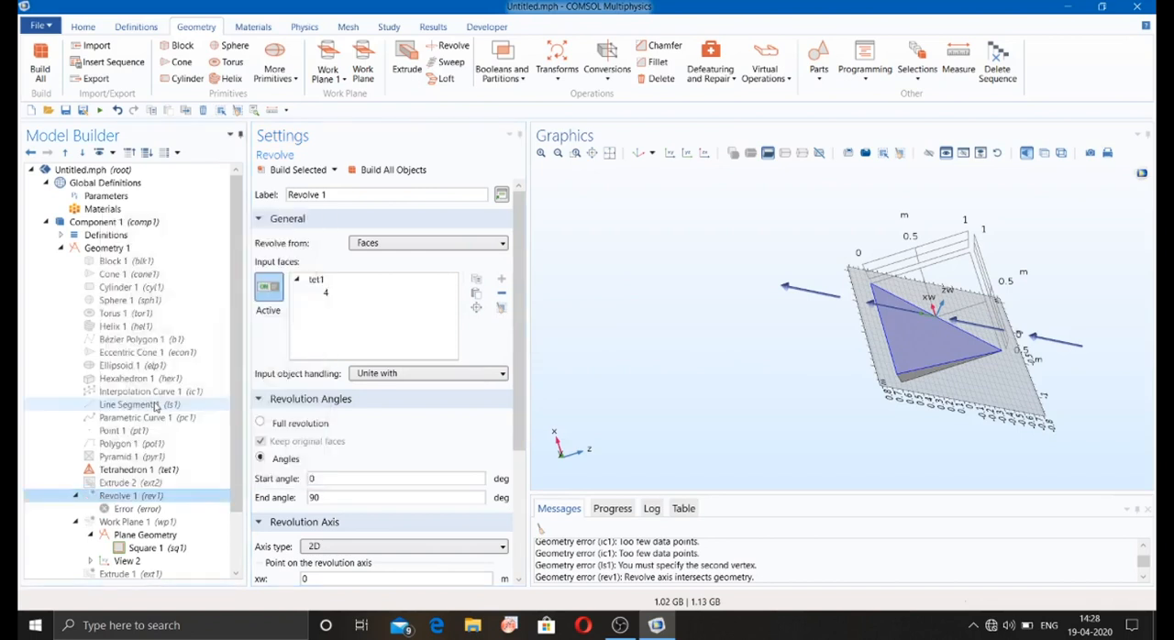
# Step: Add a Sweep of tetrahedron face 4 along tetrahedron edge 4 and build all objects
pyautogui.click(452, 62)
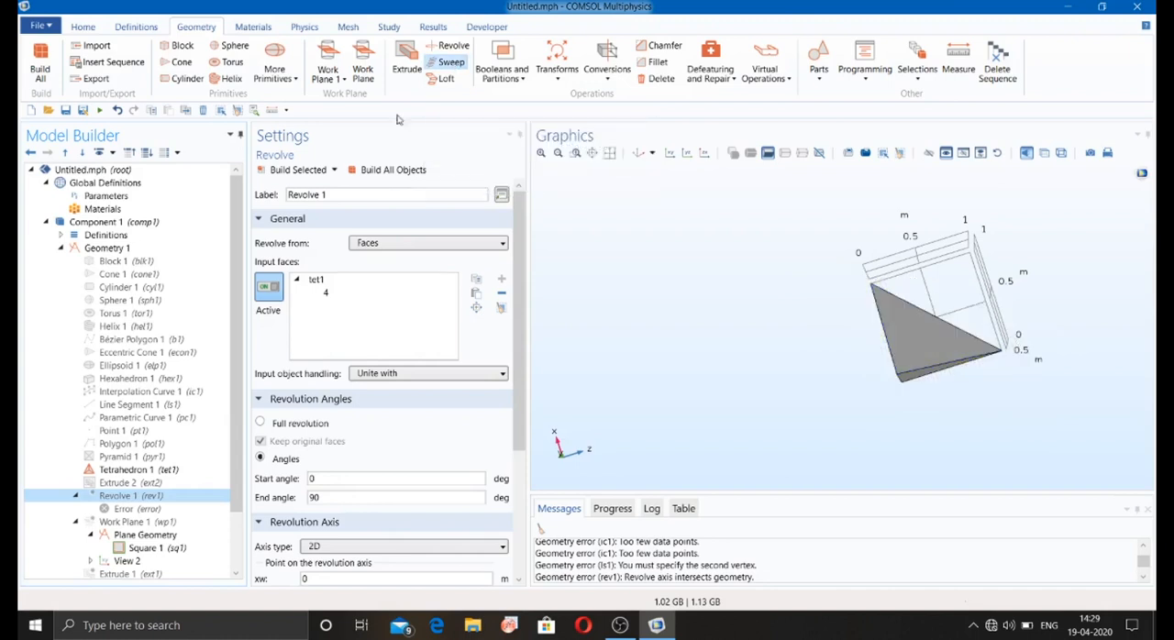
pyautogui.click(934, 343)
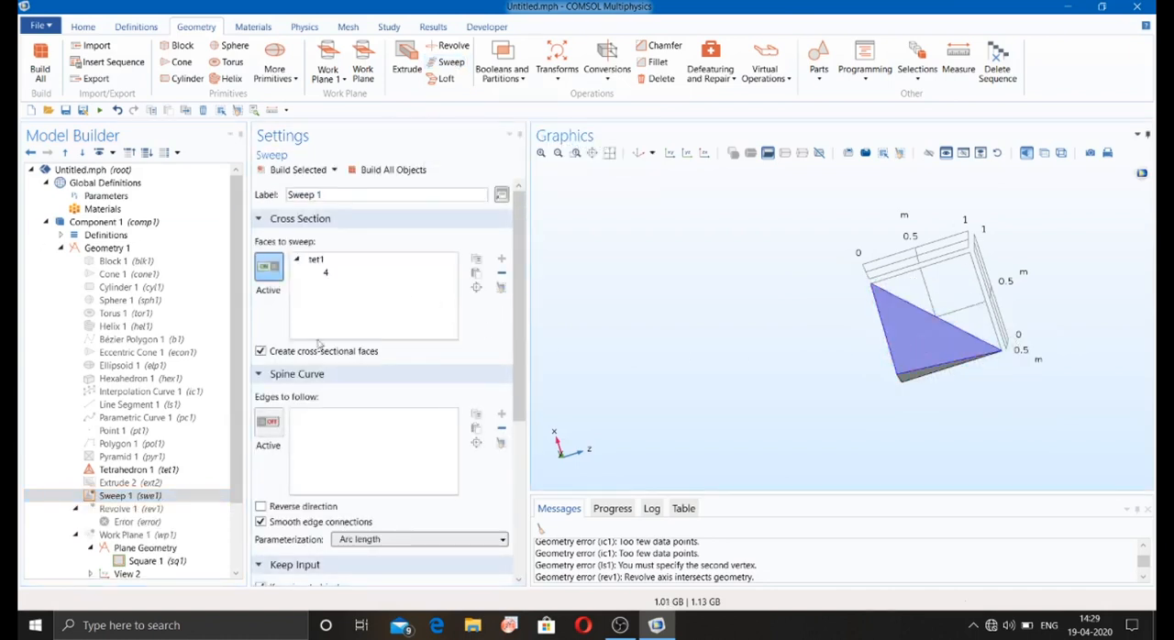
pyautogui.click(267, 423)
pyautogui.moveTo(933, 295); pyautogui.dragTo(805, 328)
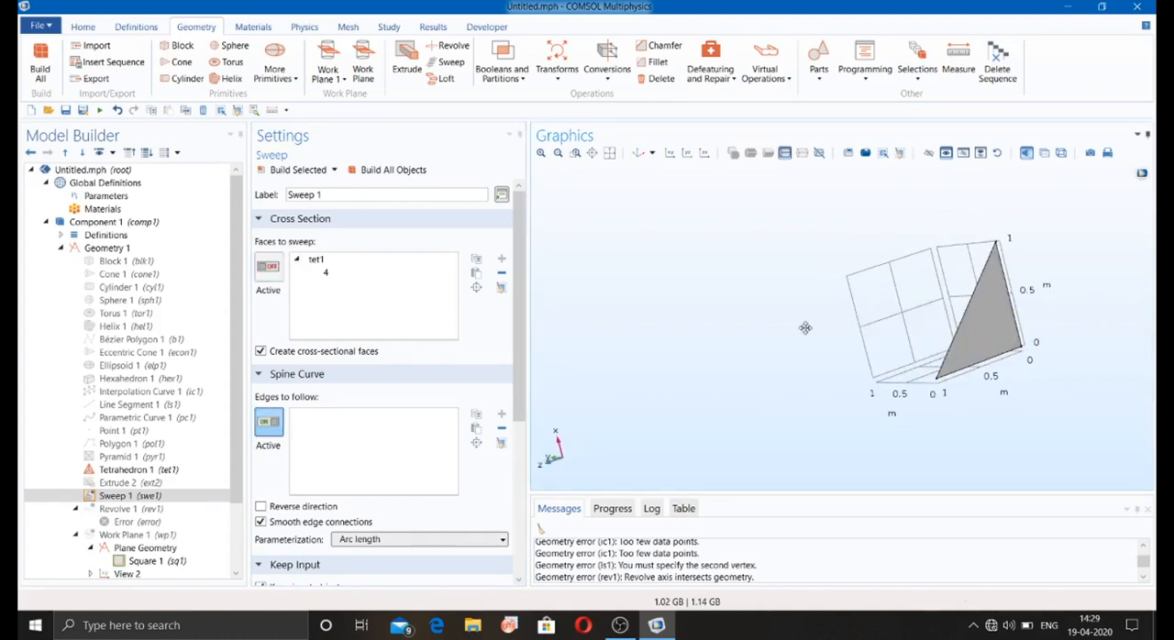
pyautogui.click(979, 366)
pyautogui.moveTo(815, 408); pyautogui.dragTo(843, 393)
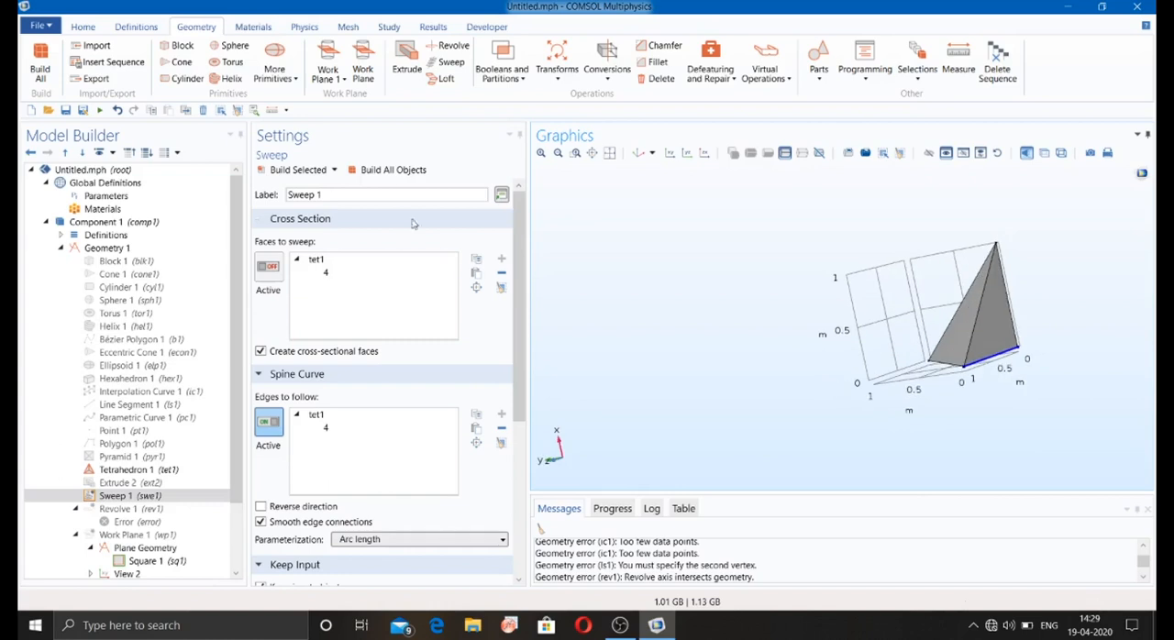
pyautogui.click(383, 171)
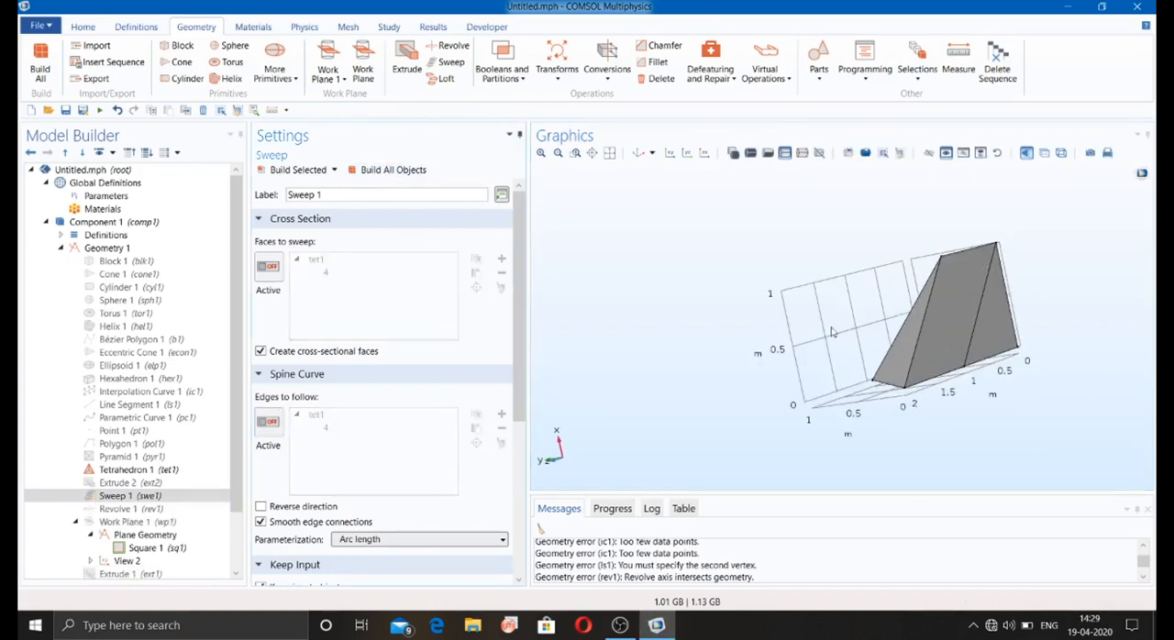
pyautogui.moveTo(832, 332); pyautogui.dragTo(845, 369)
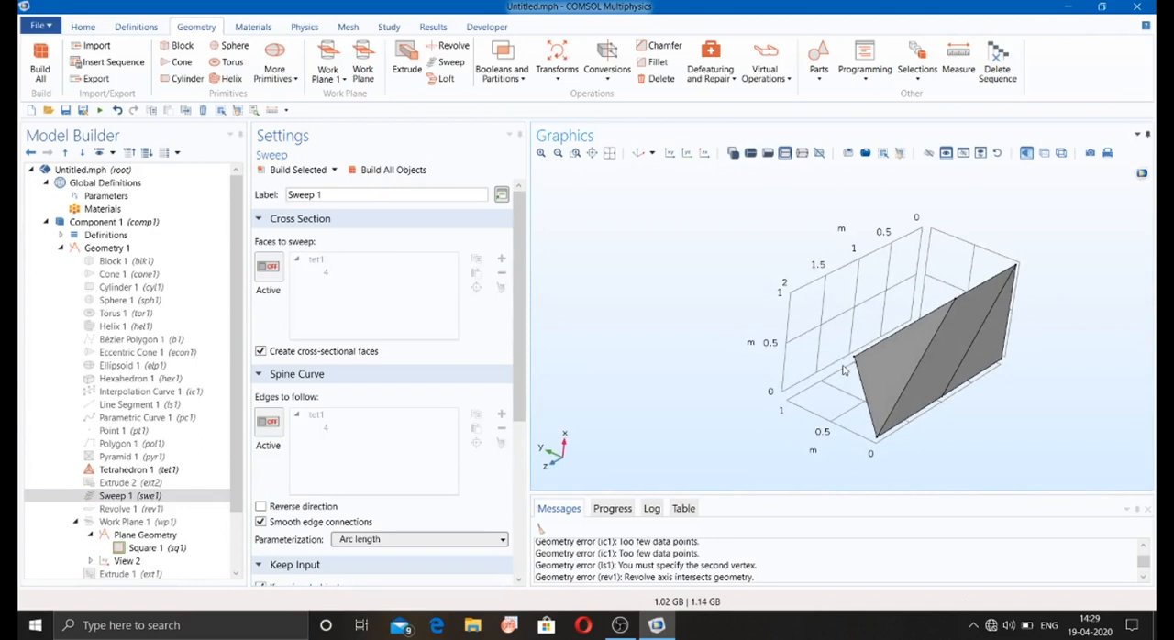
# Step: Disable the Sweep of the tetrahedron's face
pyautogui.click(170, 497)
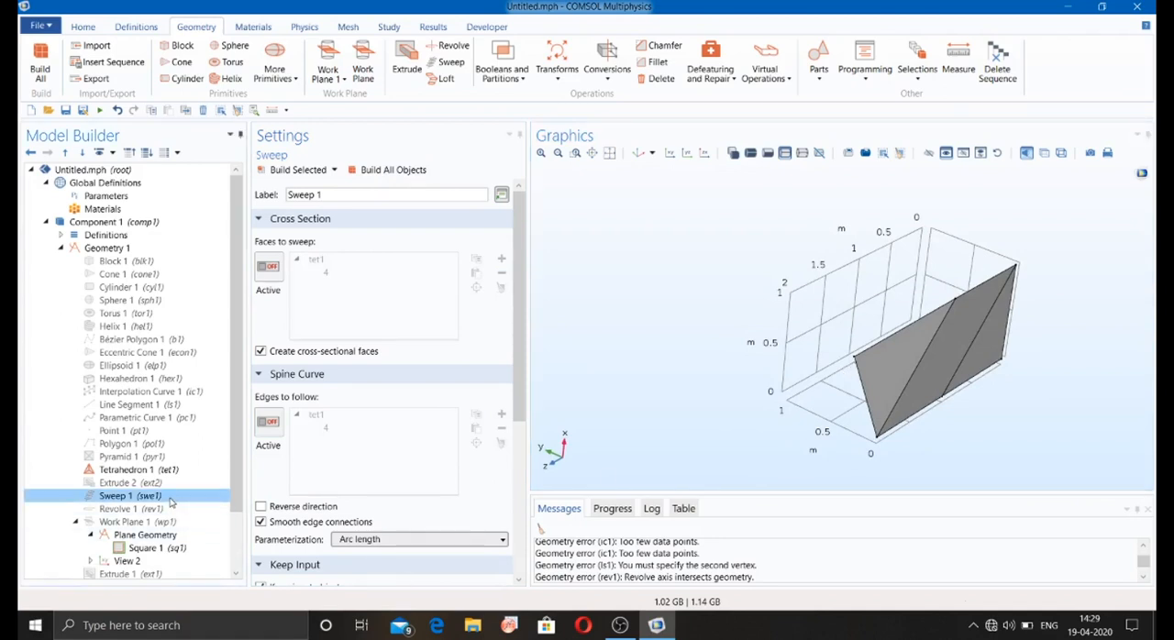
pyautogui.rightClick(171, 499)
pyautogui.click(216, 409)
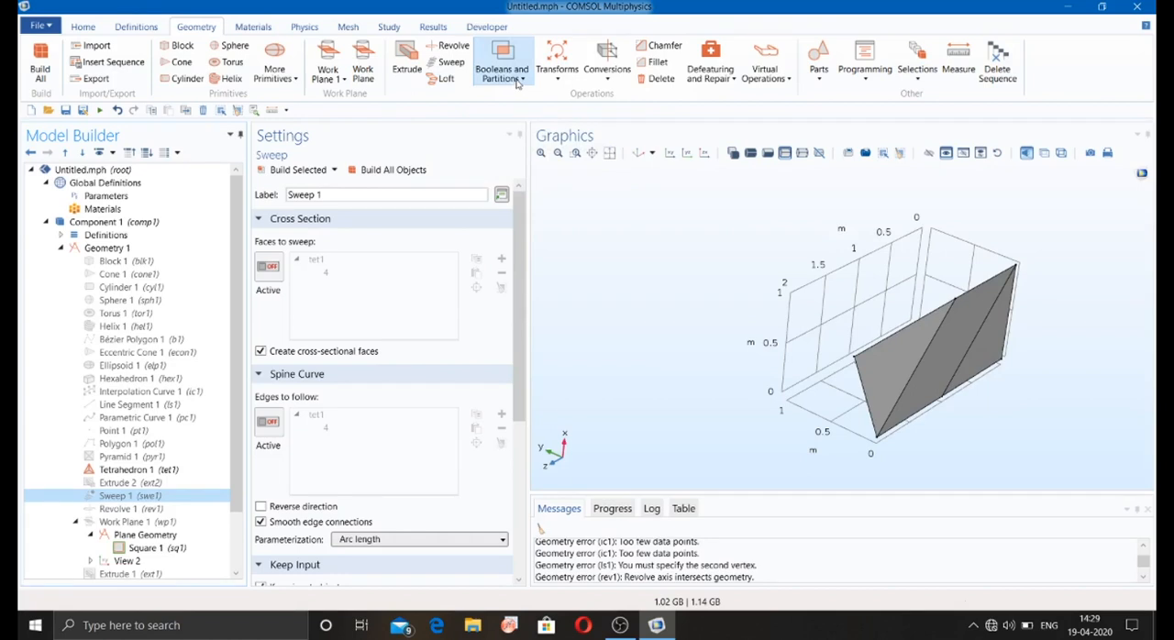
# Step: Add a three-dimensional Array of the tetrahedron with an x displacement of 2 m and build all objects
pyautogui.click(564, 80)
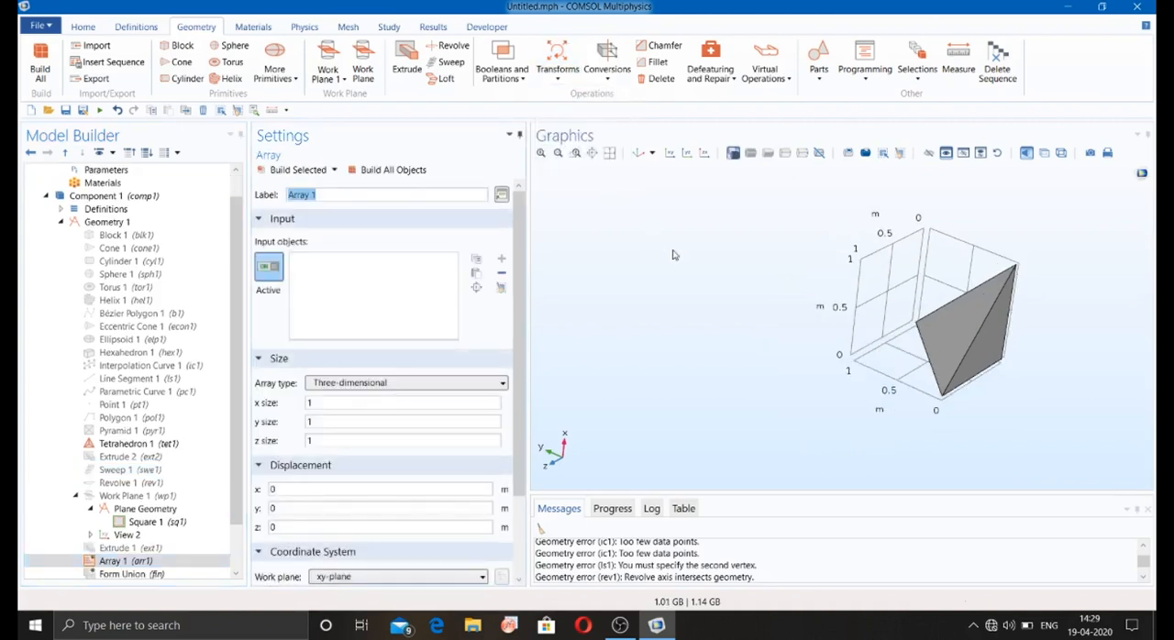
pyautogui.click(993, 302)
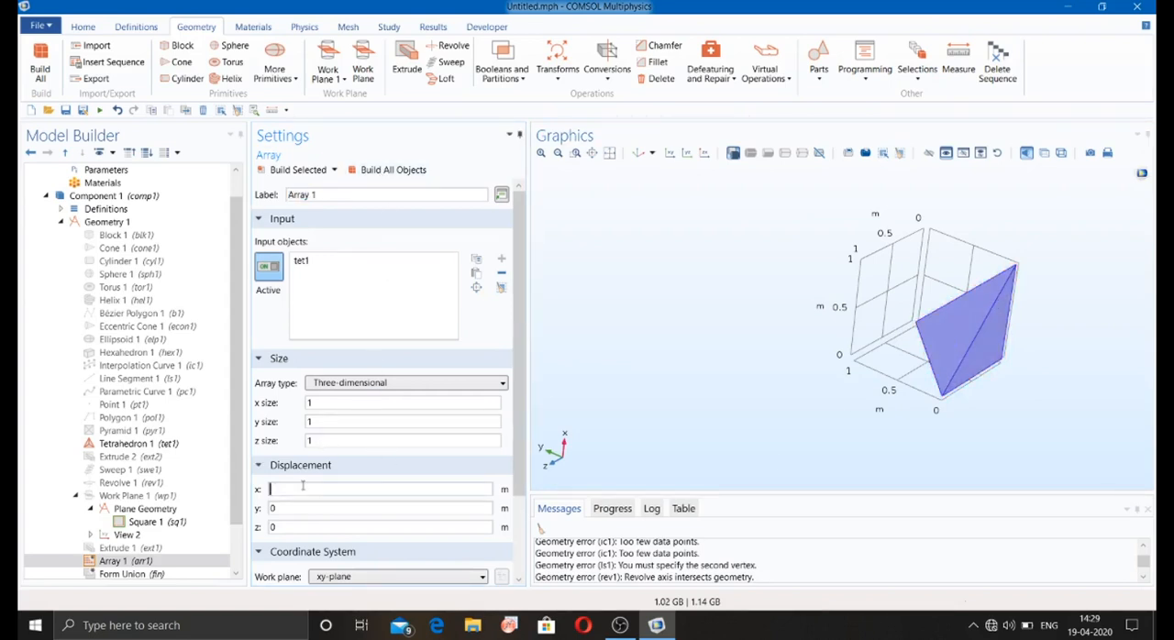
pyautogui.write('2')
pyautogui.click(392, 170)
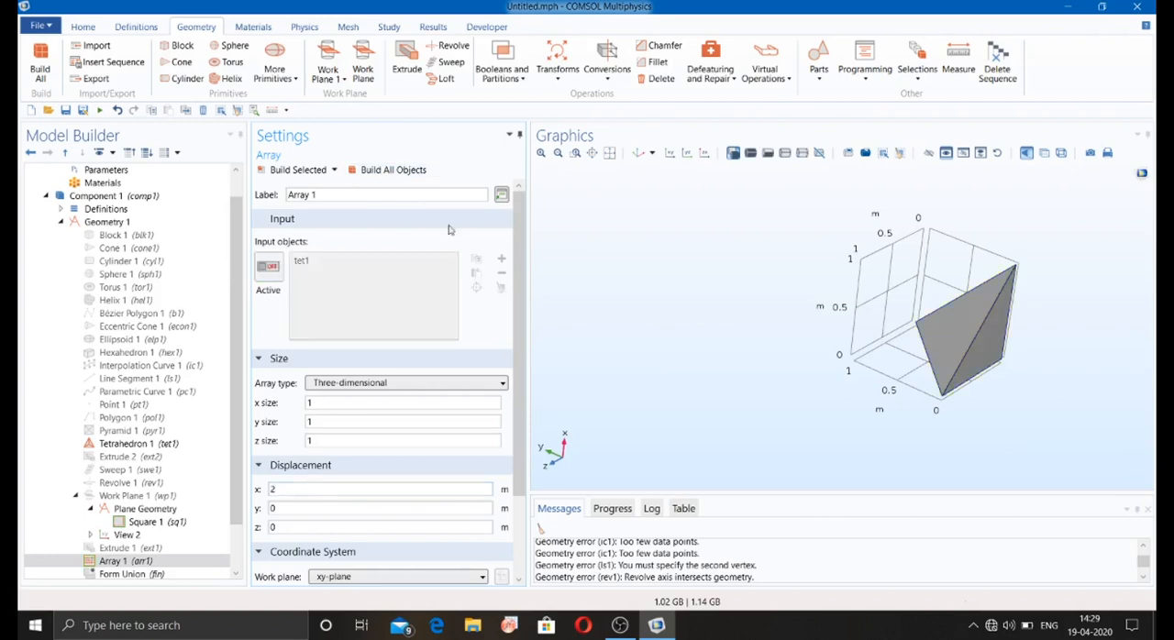
pyautogui.click(609, 153)
pyautogui.click(609, 153)
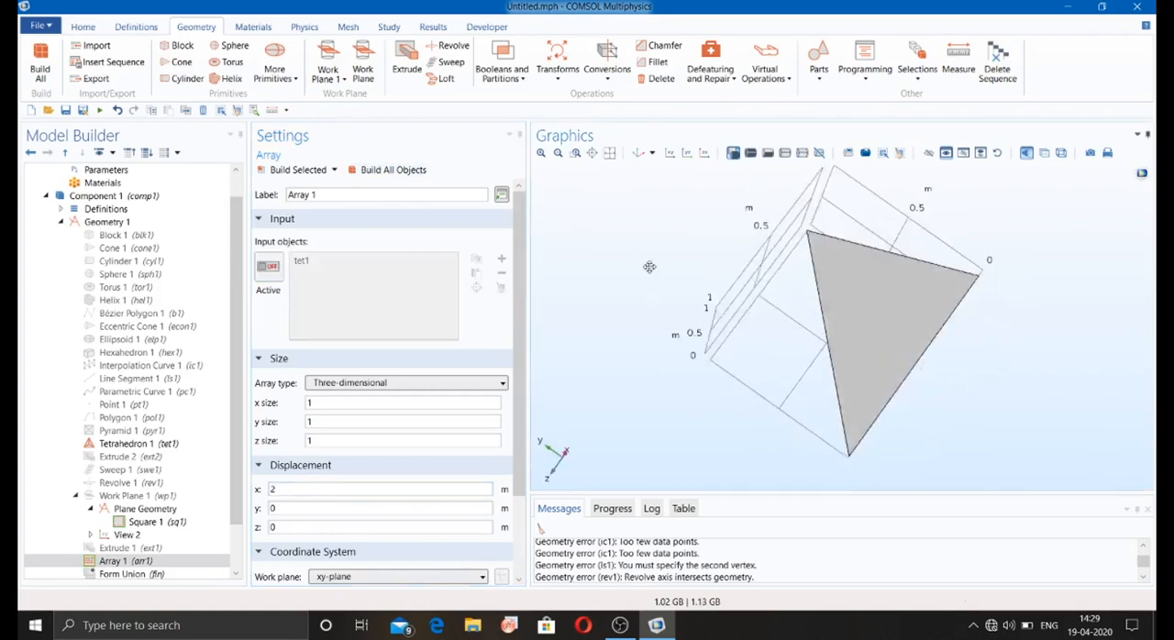
pyautogui.click(611, 153)
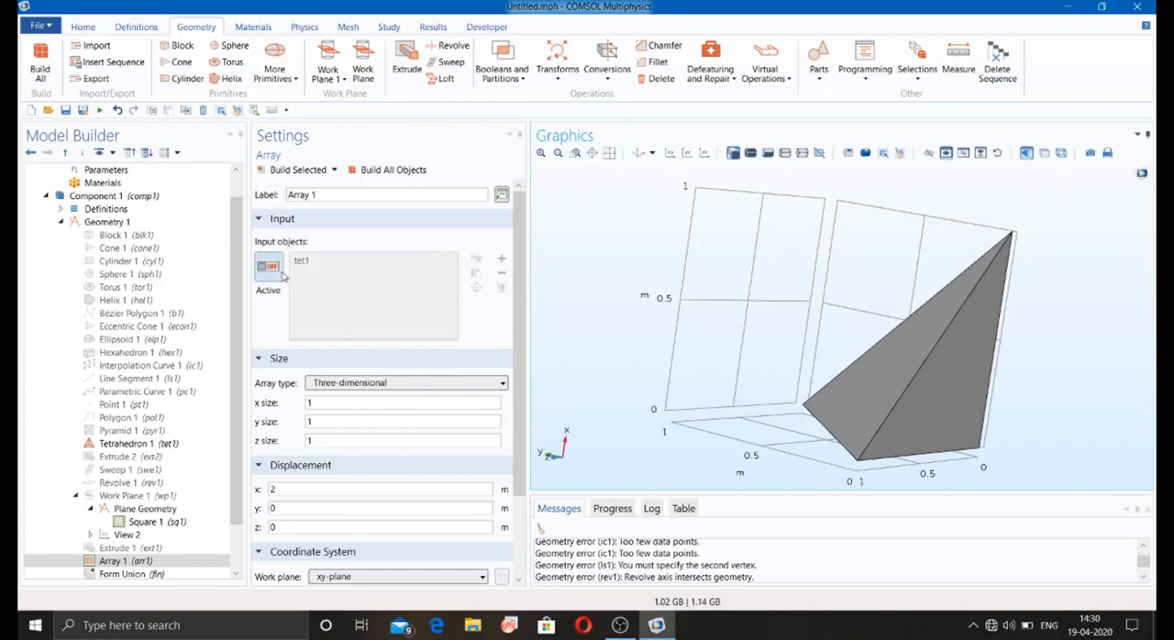
# Step: Set the array's y and z displacements to 2 m and reactivate its input object selection
pyautogui.click(309, 506)
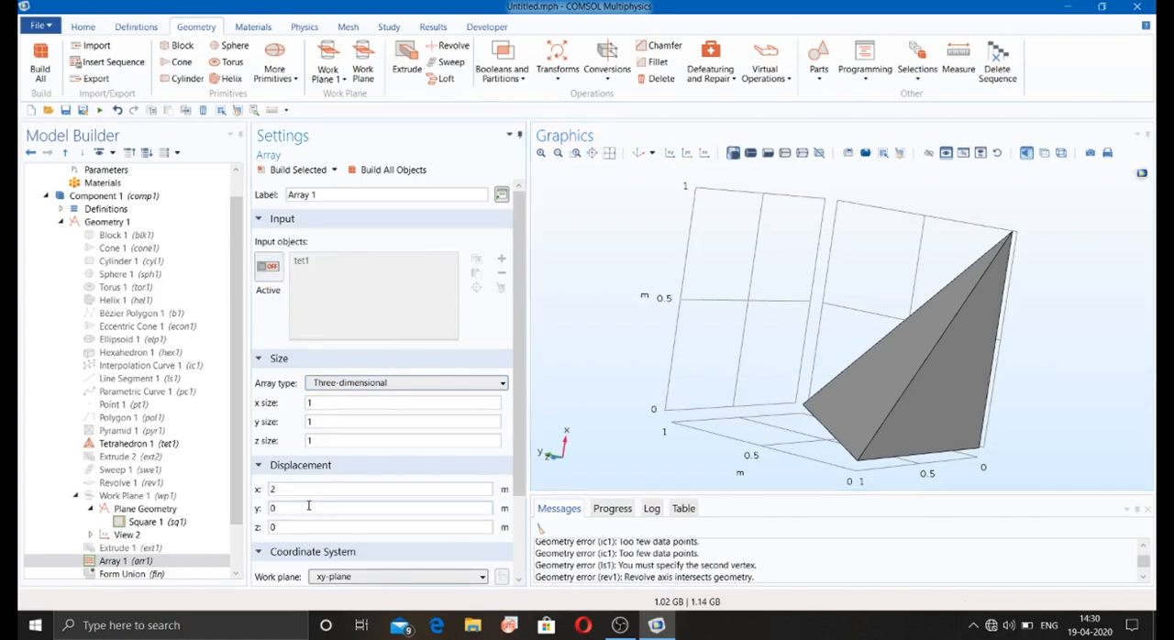
pyautogui.write('2')
pyautogui.click(669, 154)
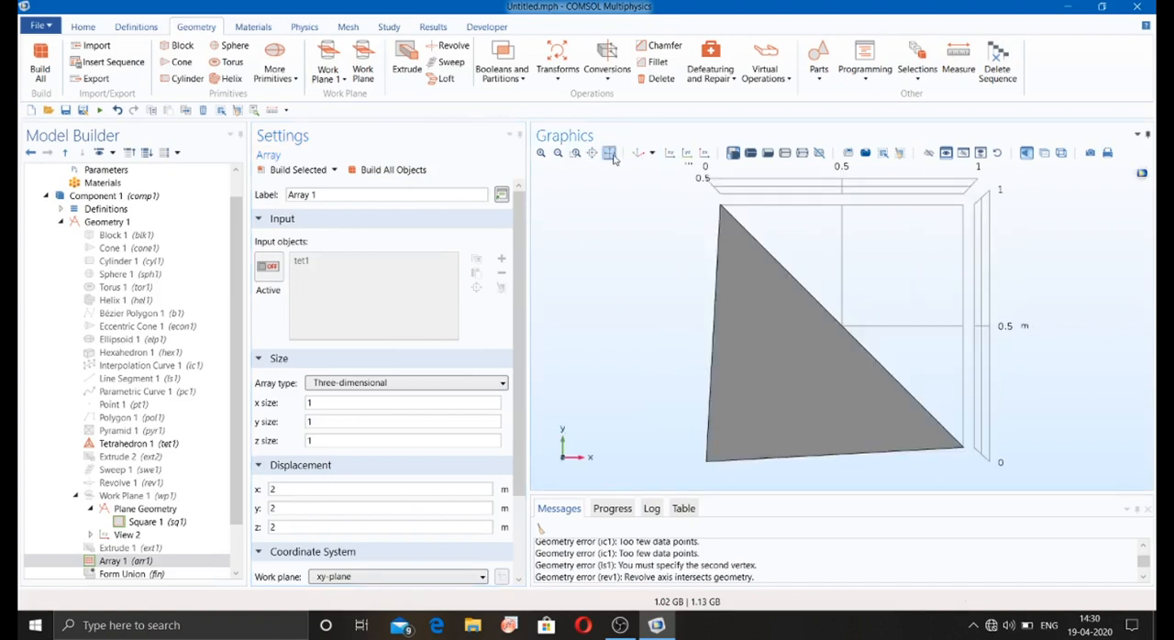
pyautogui.click(268, 266)
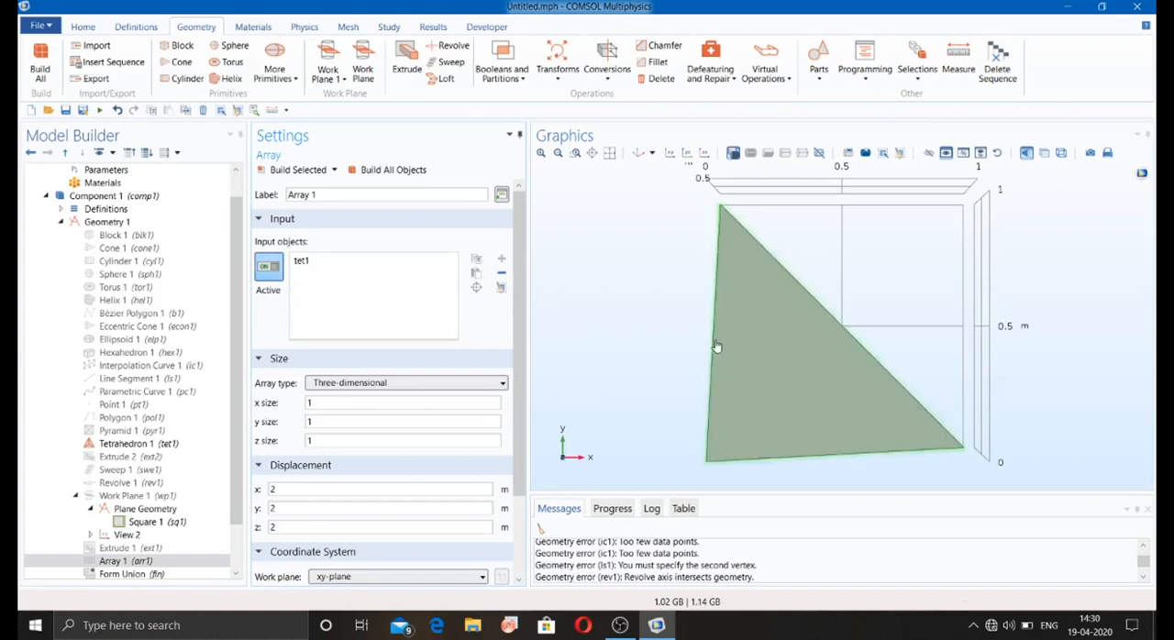
pyautogui.moveTo(713, 347); pyautogui.dragTo(762, 384)
pyautogui.click(610, 153)
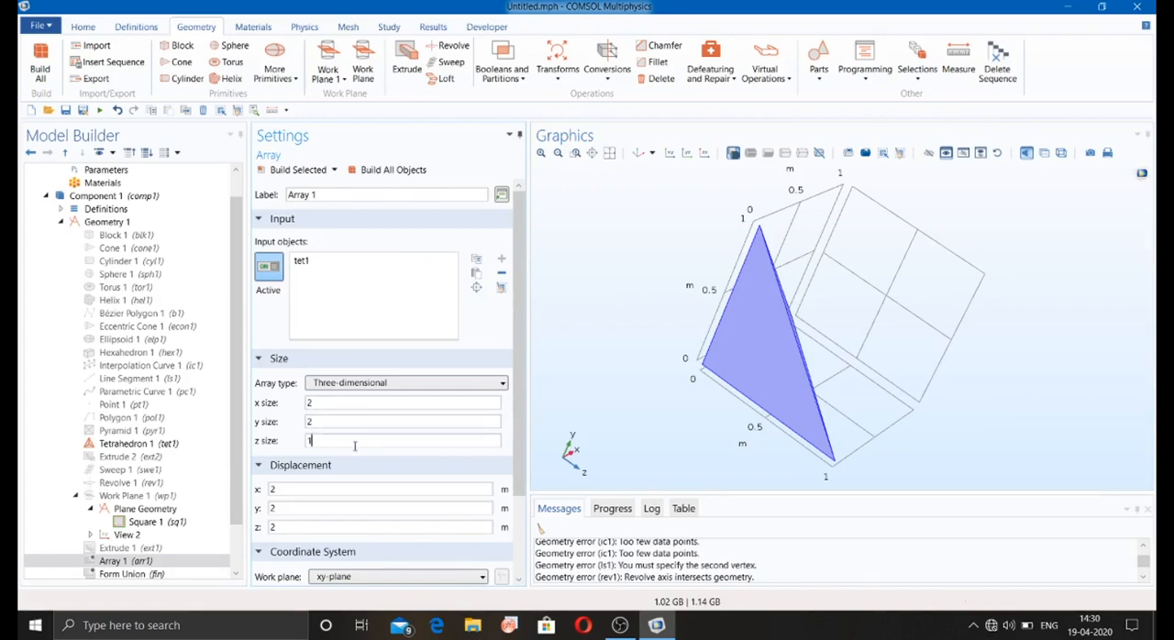
# Step: Set the array's z size to 2, build all objects and fit the whole array in view
pyautogui.write('2')
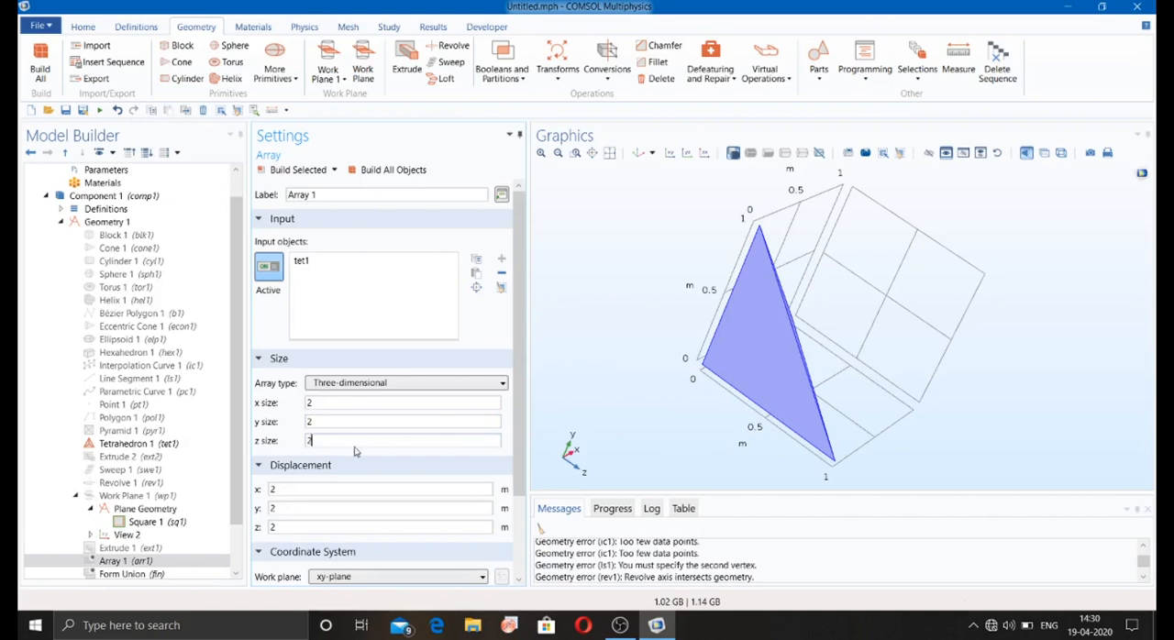
pyautogui.click(394, 170)
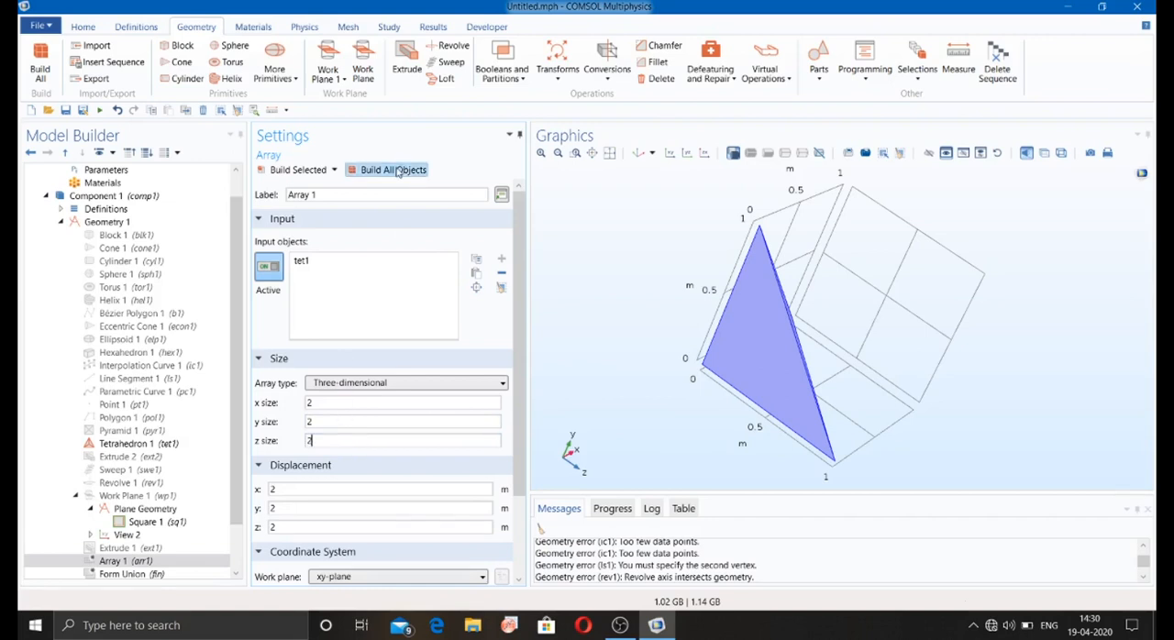
pyautogui.click(608, 152)
pyautogui.moveTo(629, 271); pyautogui.dragTo(655, 263)
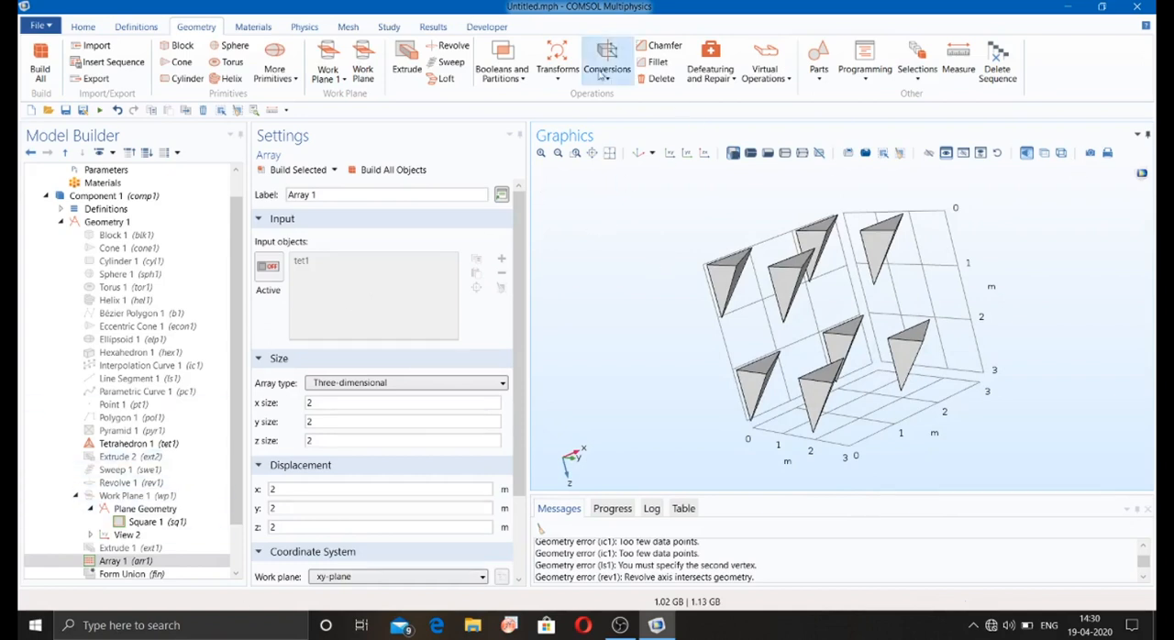
# Step: Add a Copy of array tetrahedron arr1(1,1,1) with an x displacement of 2 m and build all objects
pyautogui.click(558, 79)
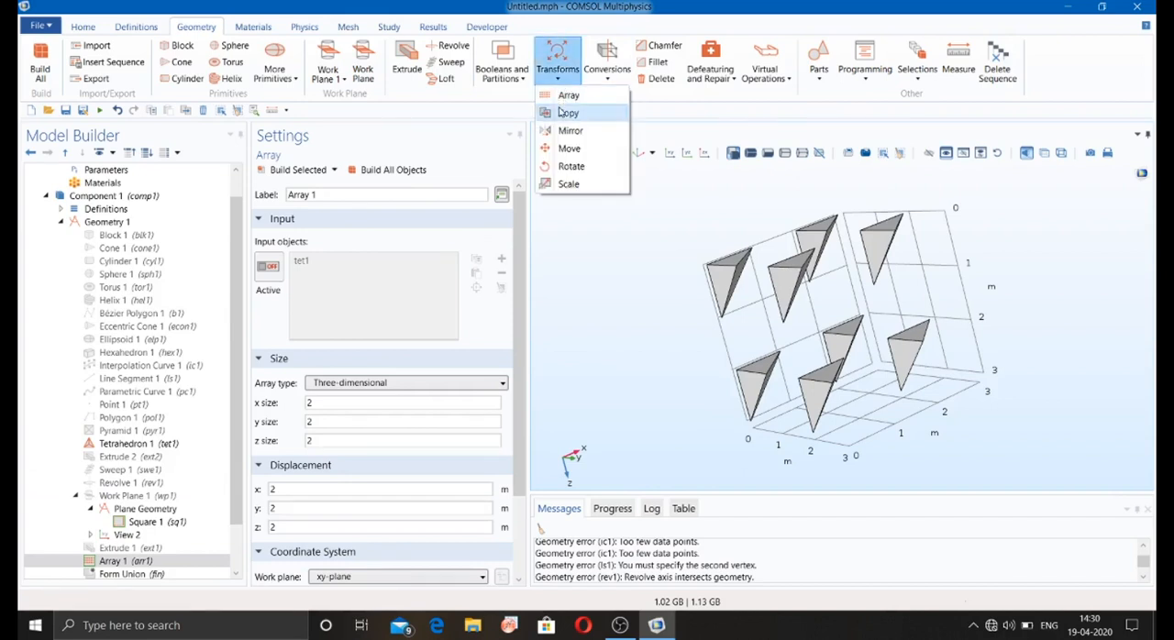
pyautogui.click(572, 116)
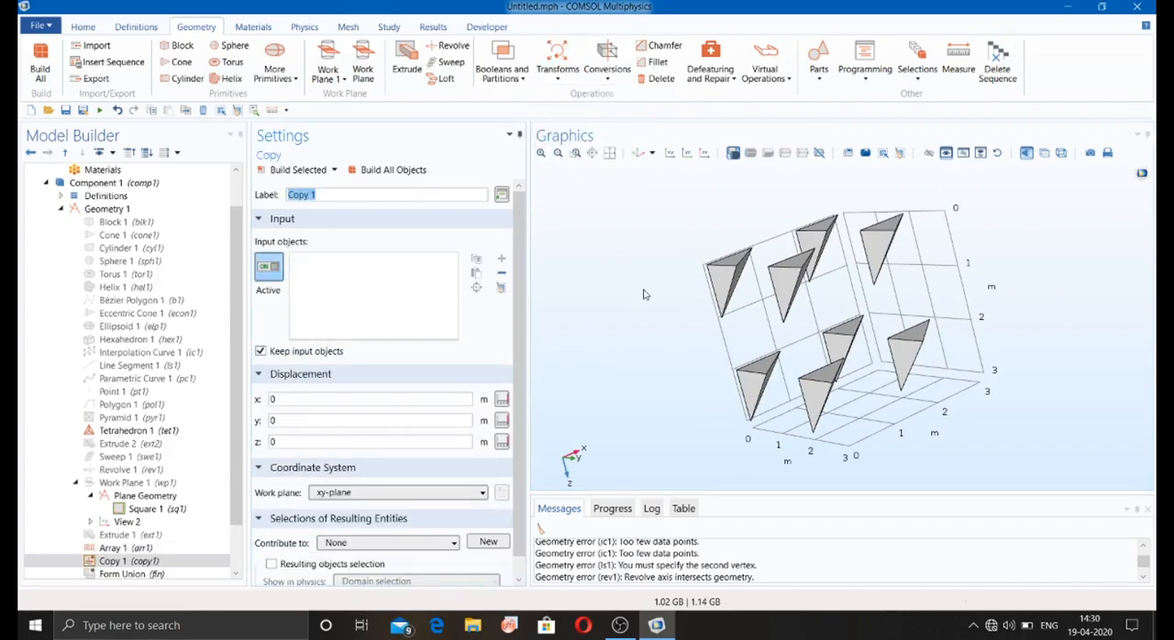
pyautogui.click(725, 279)
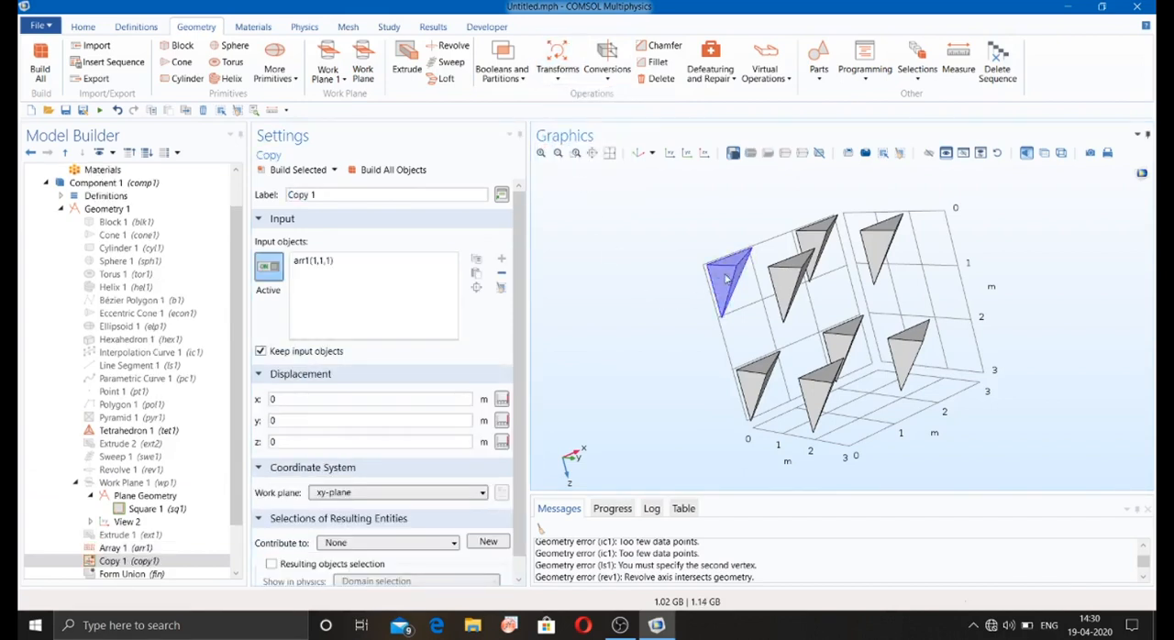
pyautogui.doubleClick(344, 399)
pyautogui.click(376, 171)
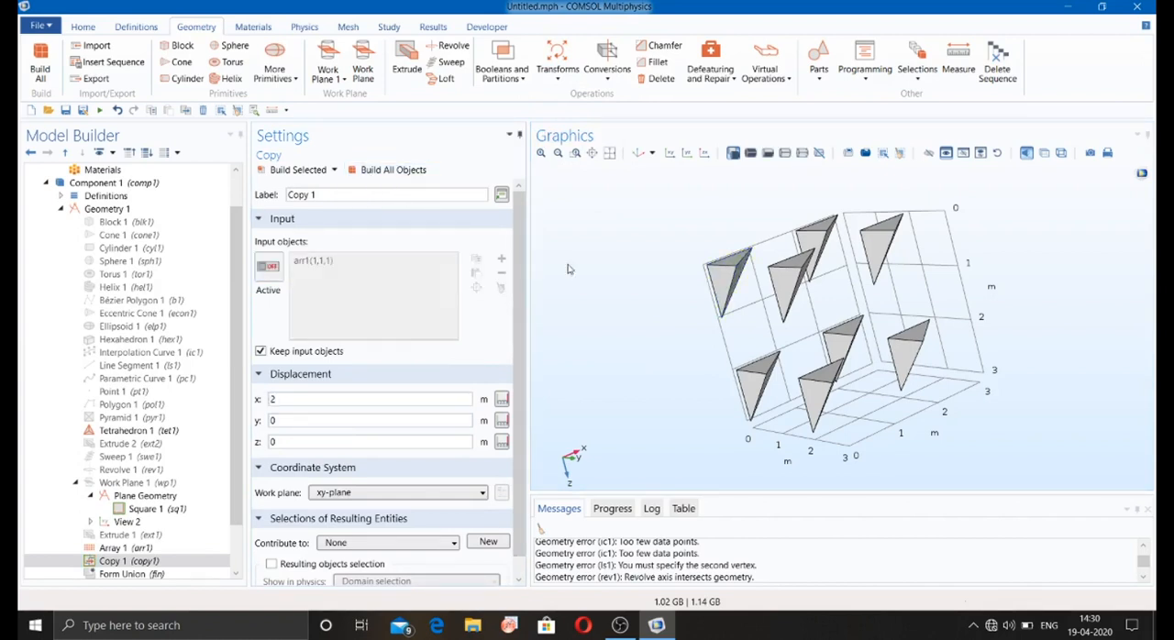
pyautogui.click(609, 157)
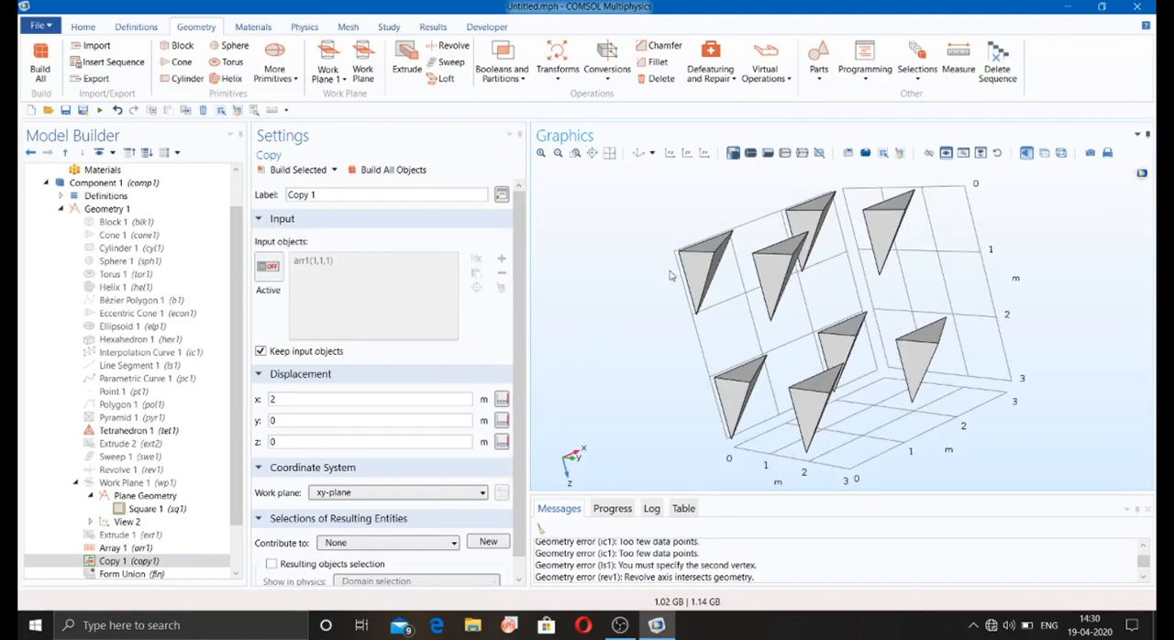
# Step: Set the copy's x displacement to 3 m with y and z at 0, and rebuild all objects
pyautogui.click(269, 268)
pyautogui.click(271, 268)
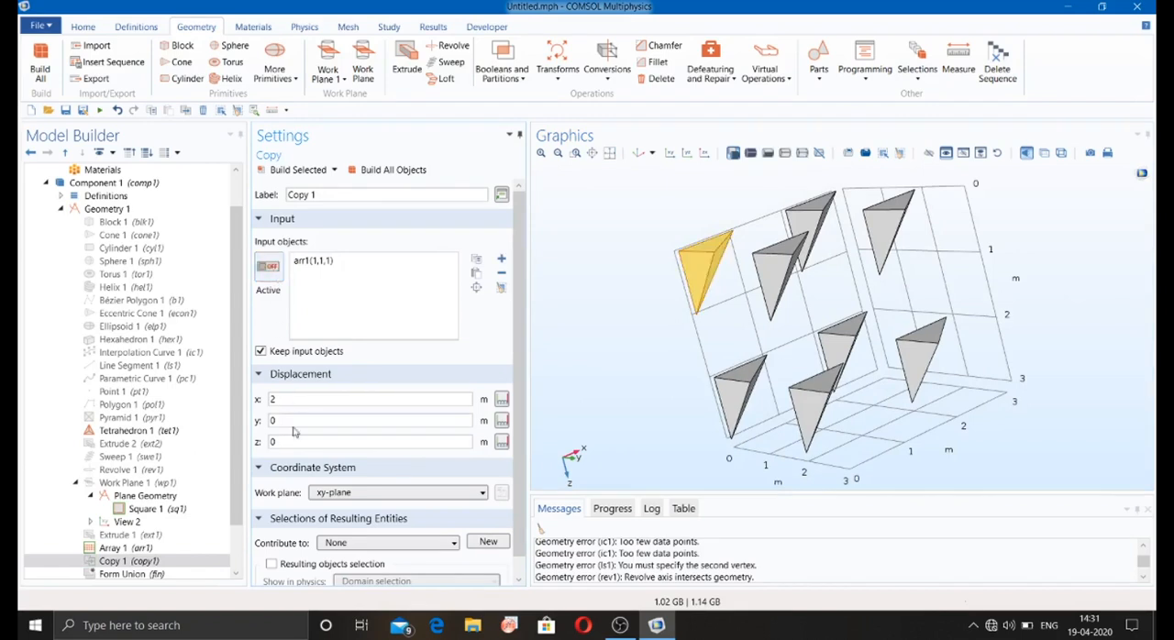
pyautogui.write('2')
pyautogui.click(287, 441)
pyautogui.write('2')
pyautogui.write('0')
pyautogui.click(373, 175)
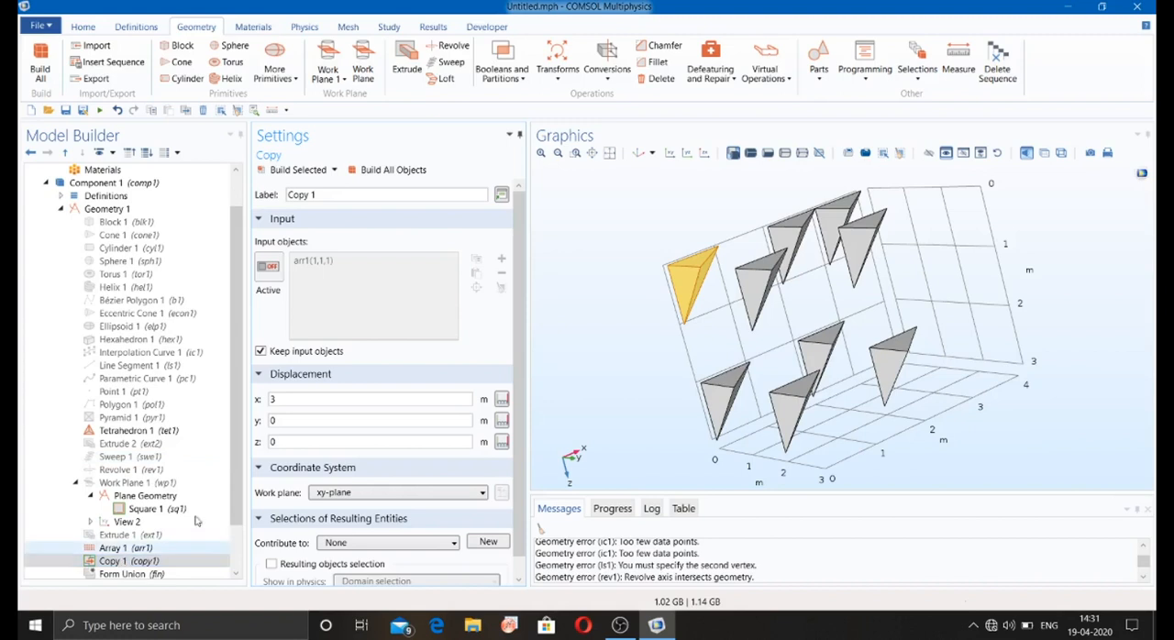
# Step: Mirror array tetrahedron arr1(1,1,2) across the plane through the origin with normal 0, 0, 1, keeping the input objects, and build all objects
pyautogui.click(557, 69)
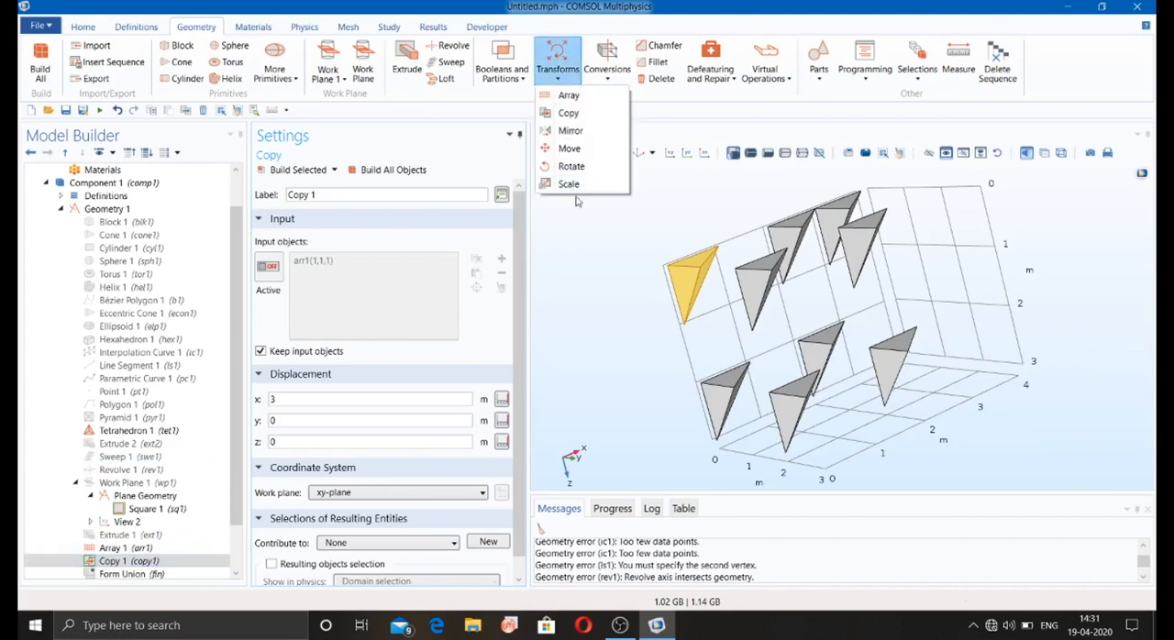
pyautogui.click(569, 130)
pyautogui.moveTo(604, 263); pyautogui.dragTo(603, 234)
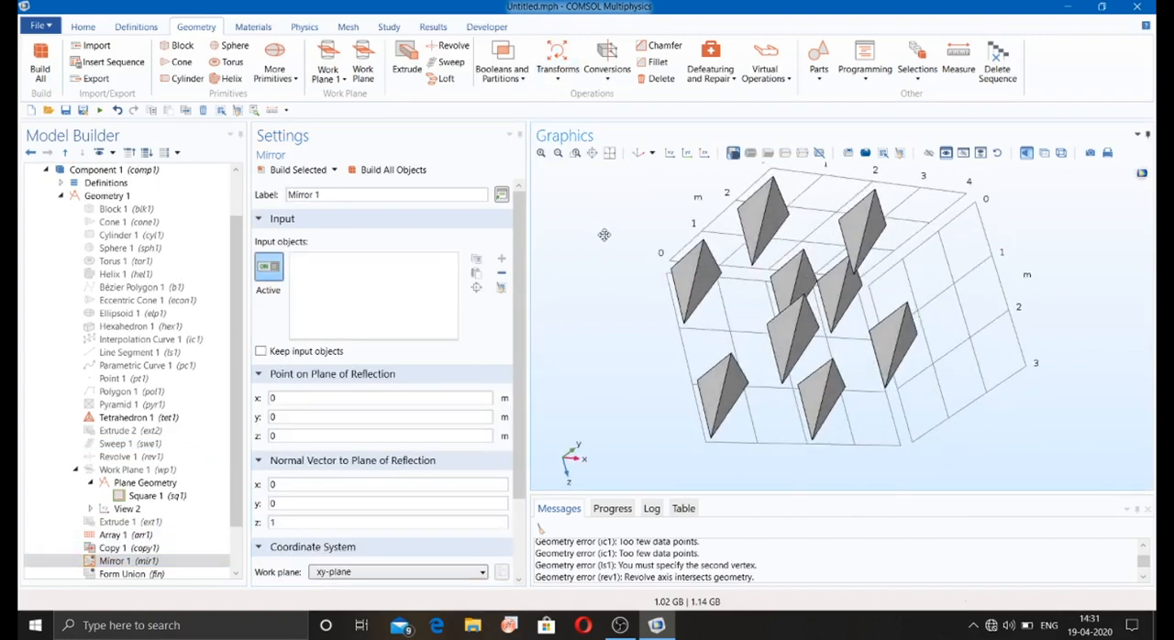
pyautogui.click(718, 393)
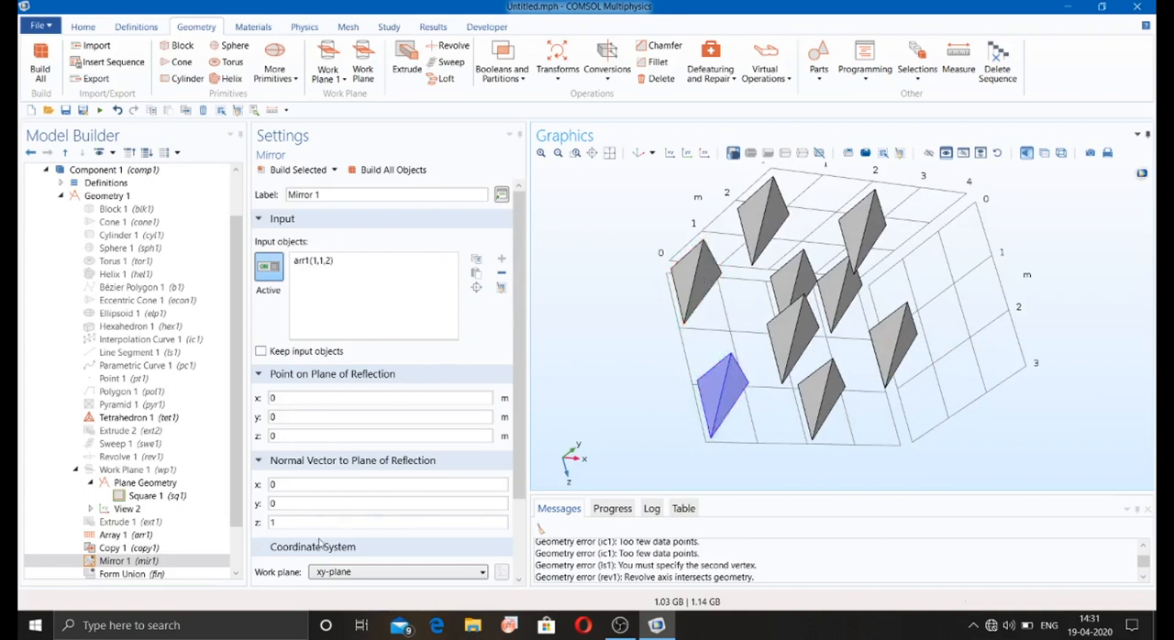
pyautogui.click(370, 171)
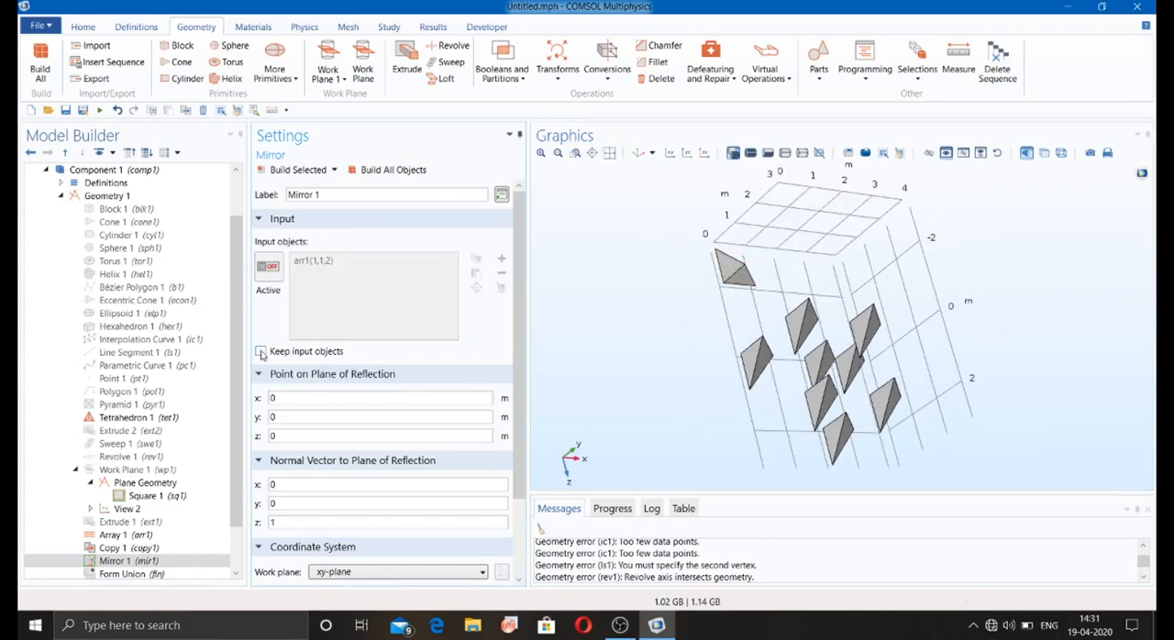
pyautogui.click(385, 170)
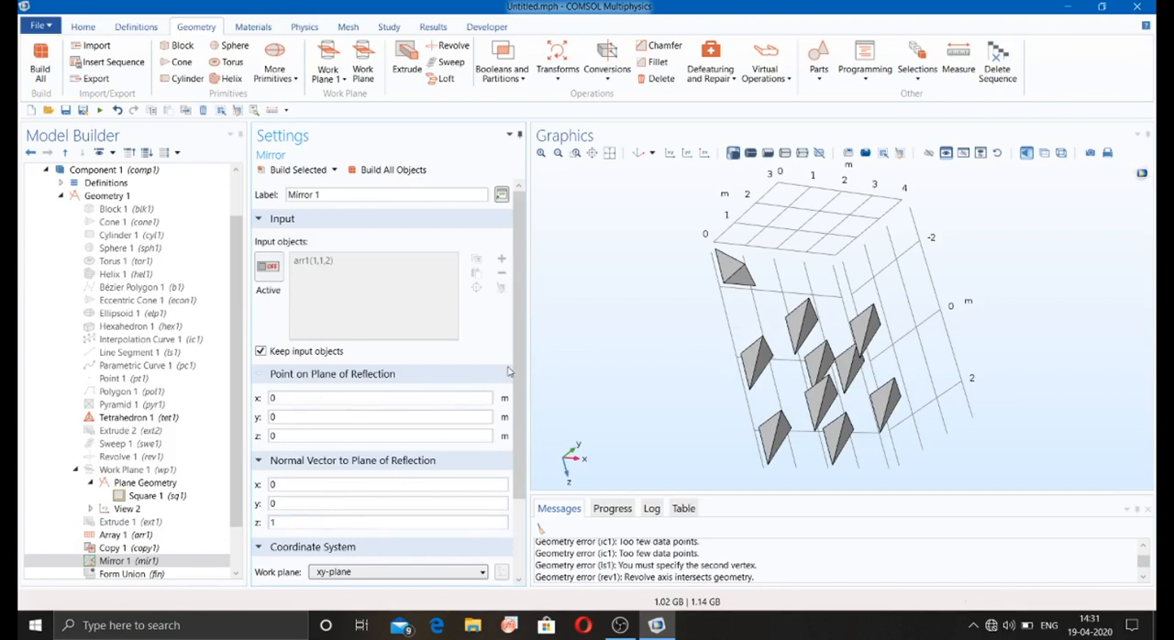
pyautogui.scroll(-3, 514, 366)
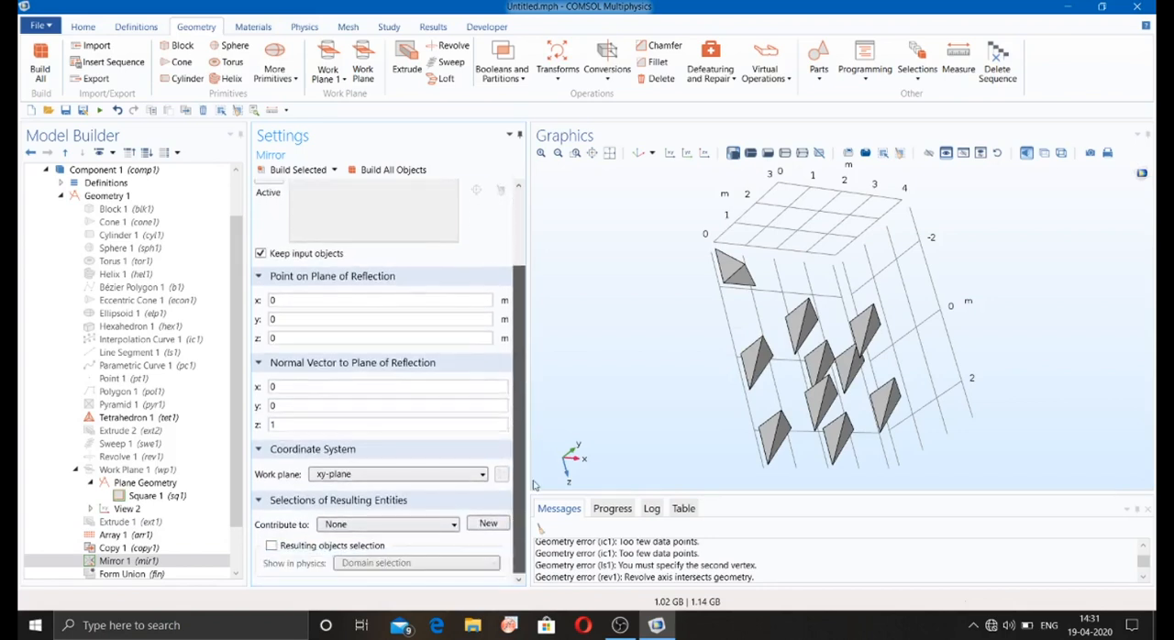
# Step: Move the mirrored tetrahedron 4 m in x, keeping the input object, and build all objects
pyautogui.click(557, 60)
pyautogui.click(568, 147)
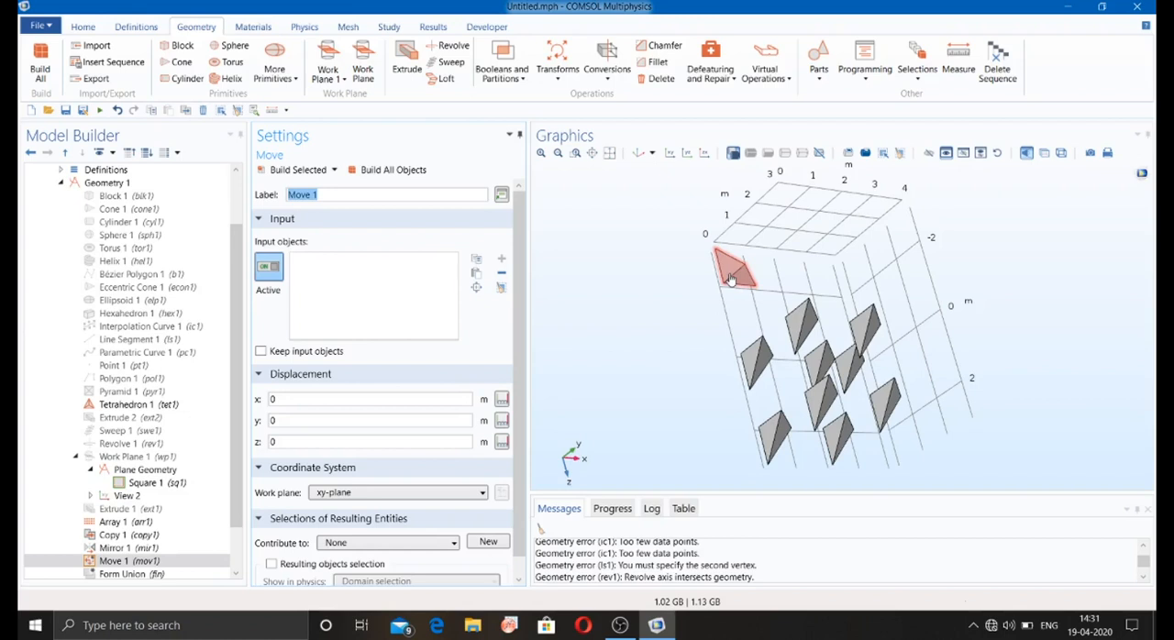
pyautogui.click(730, 280)
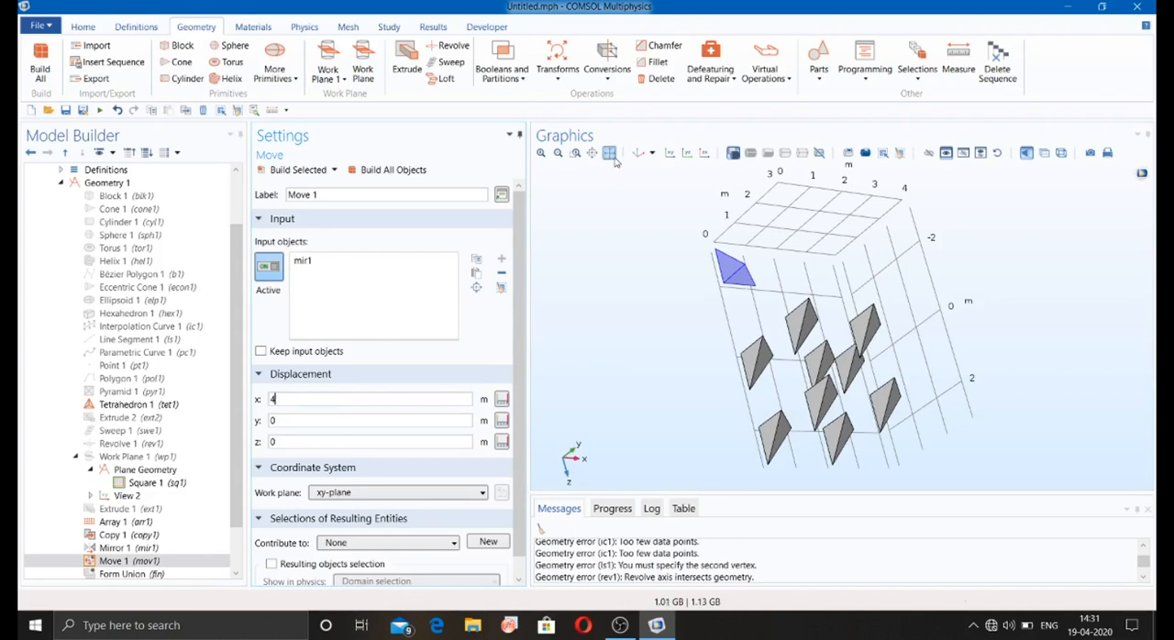
pyautogui.click(394, 171)
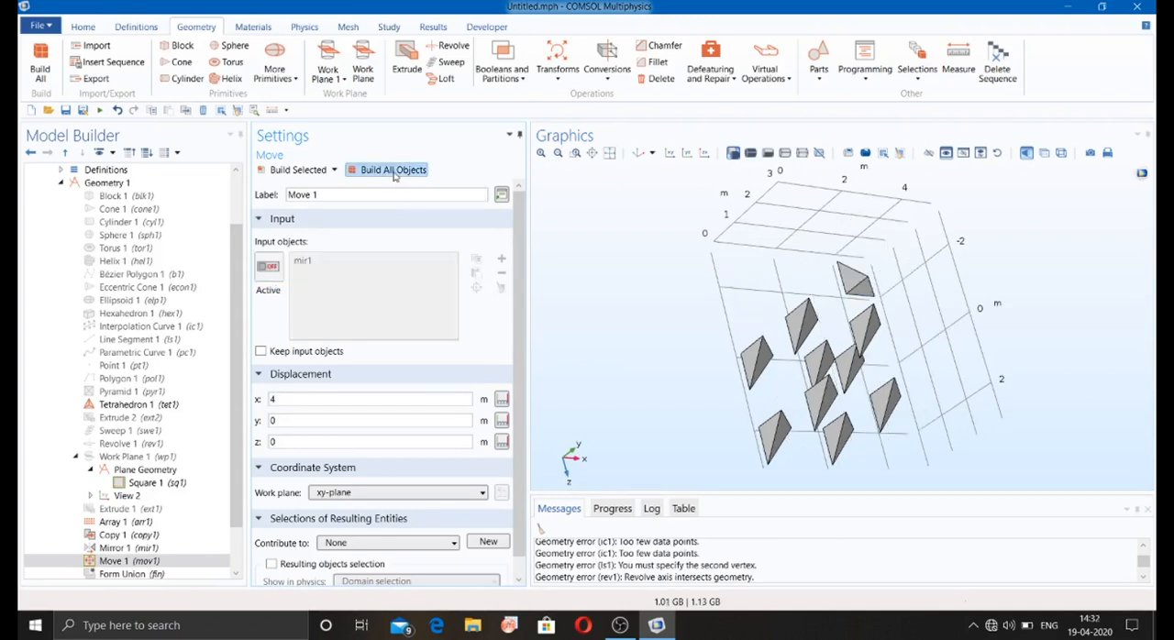
pyautogui.click(609, 153)
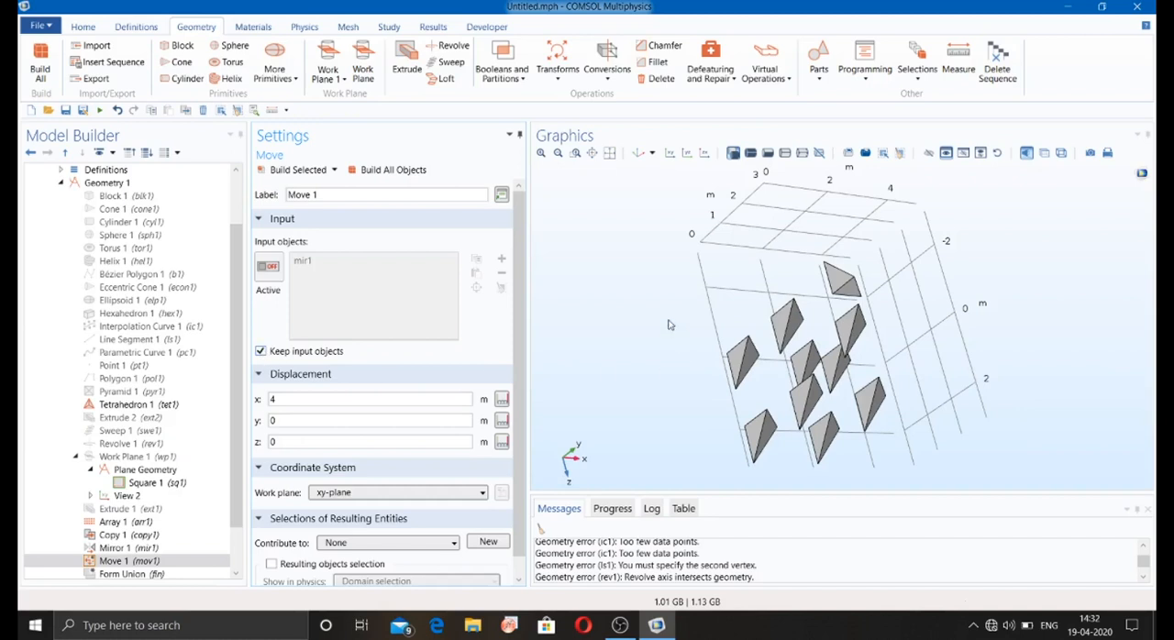
pyautogui.click(392, 169)
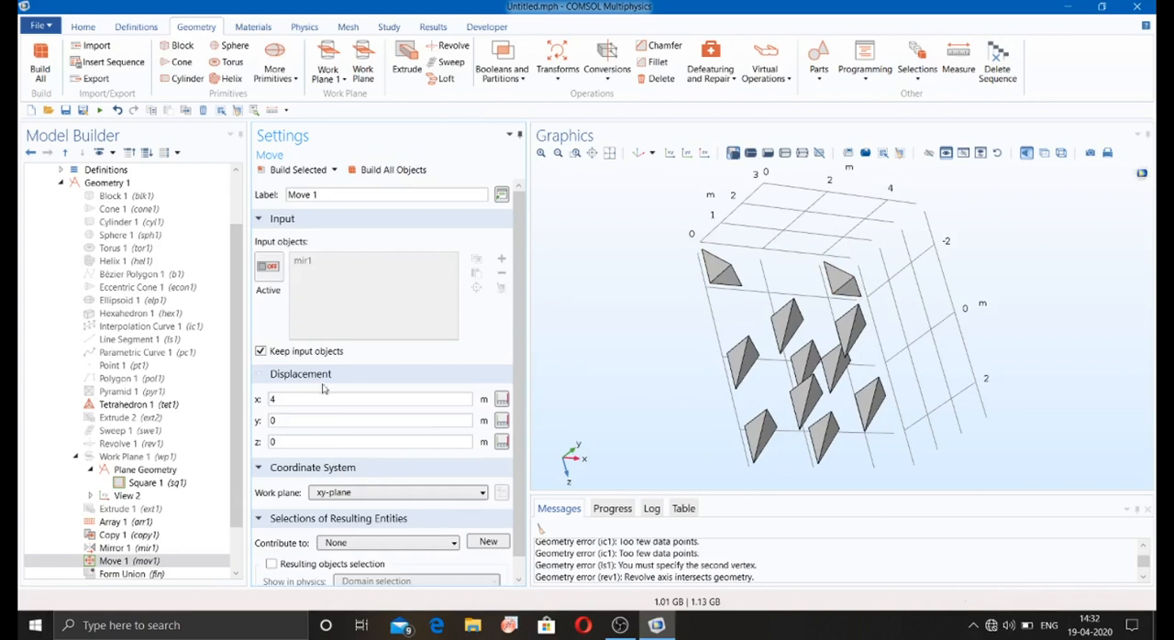
# Step: Rotate the original mirrored tetrahedron 270 degrees about the z-axis and build all objects
pyautogui.click(550, 80)
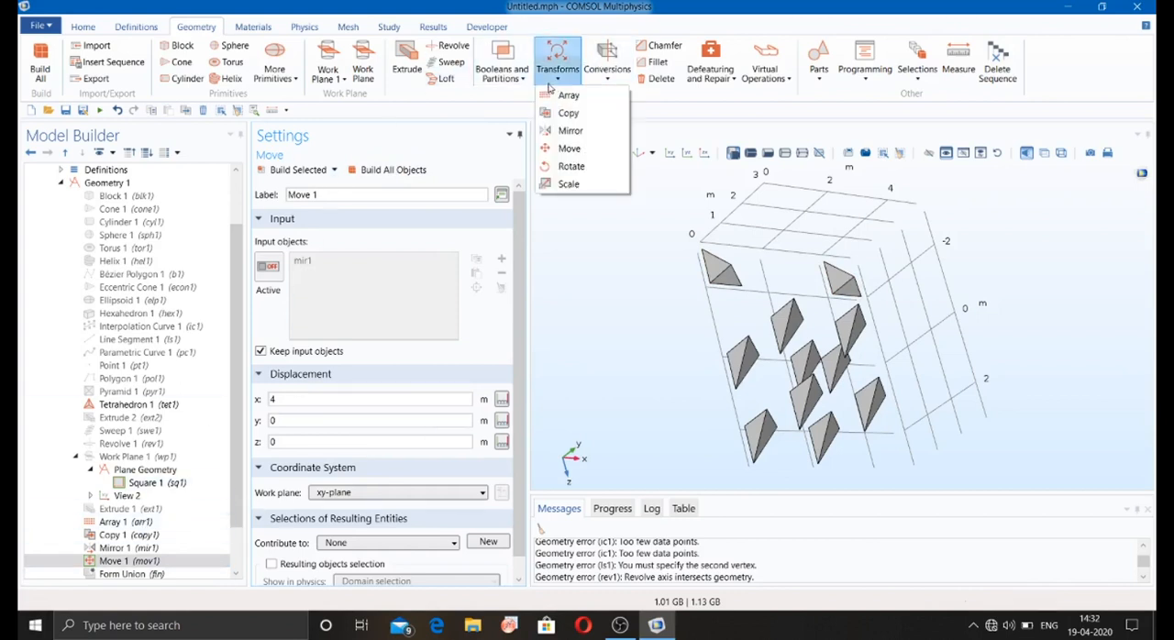
pyautogui.click(561, 166)
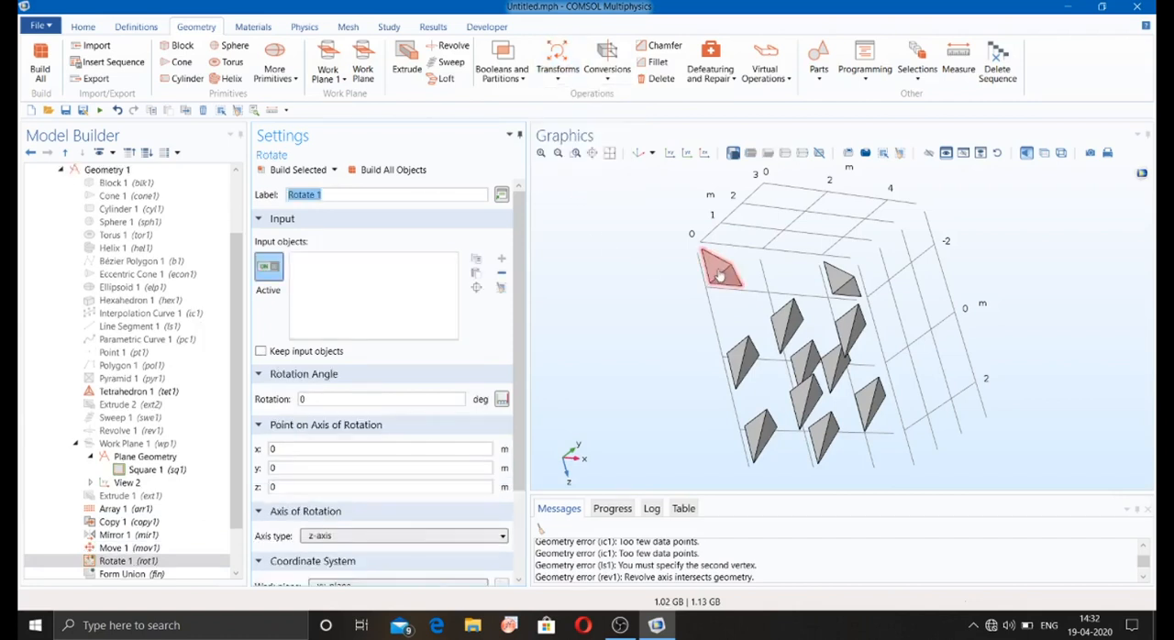
pyautogui.click(720, 273)
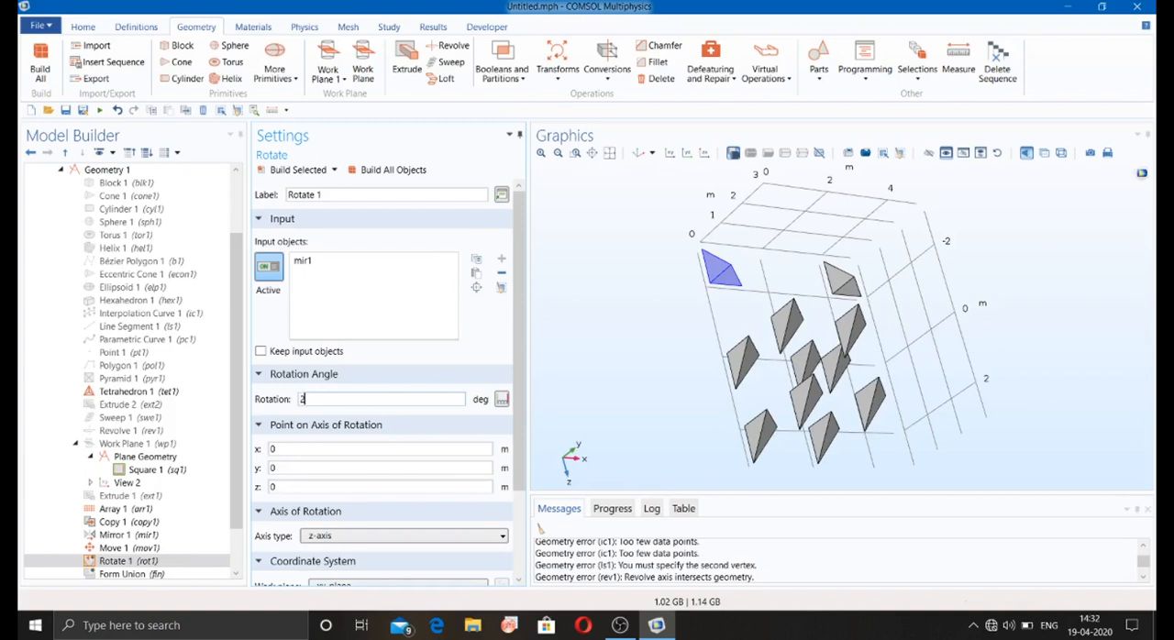
pyautogui.click(376, 171)
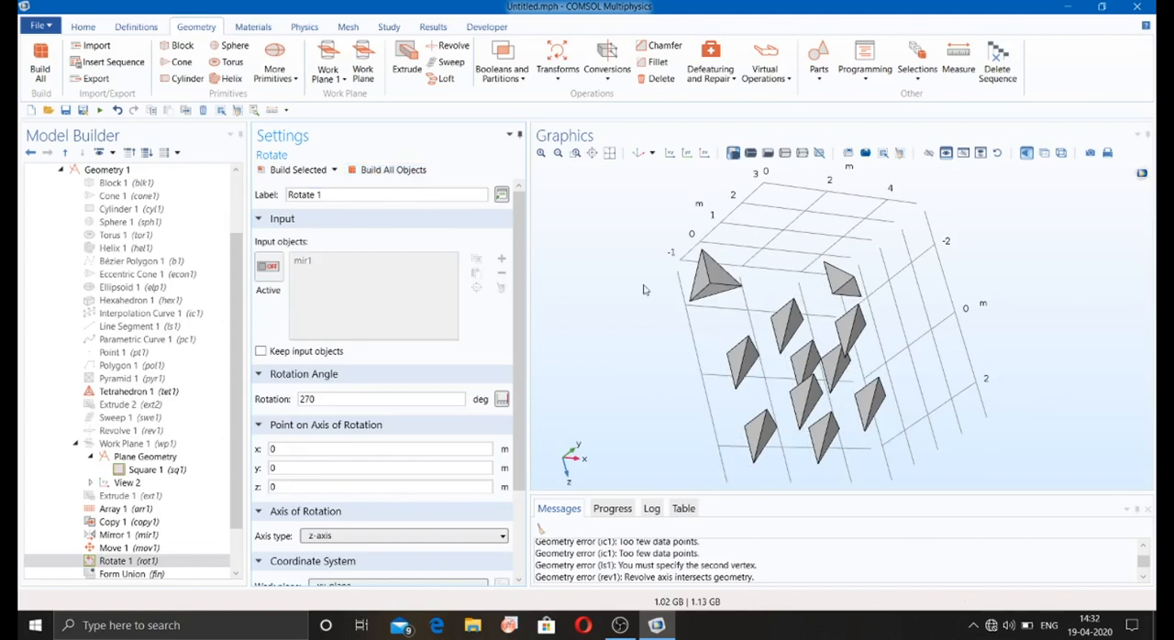
pyautogui.moveTo(646, 290)
pyautogui.mouseDown()
pyautogui.moveTo(657, 299)
pyautogui.moveTo(652, 289)
pyautogui.mouseUp()
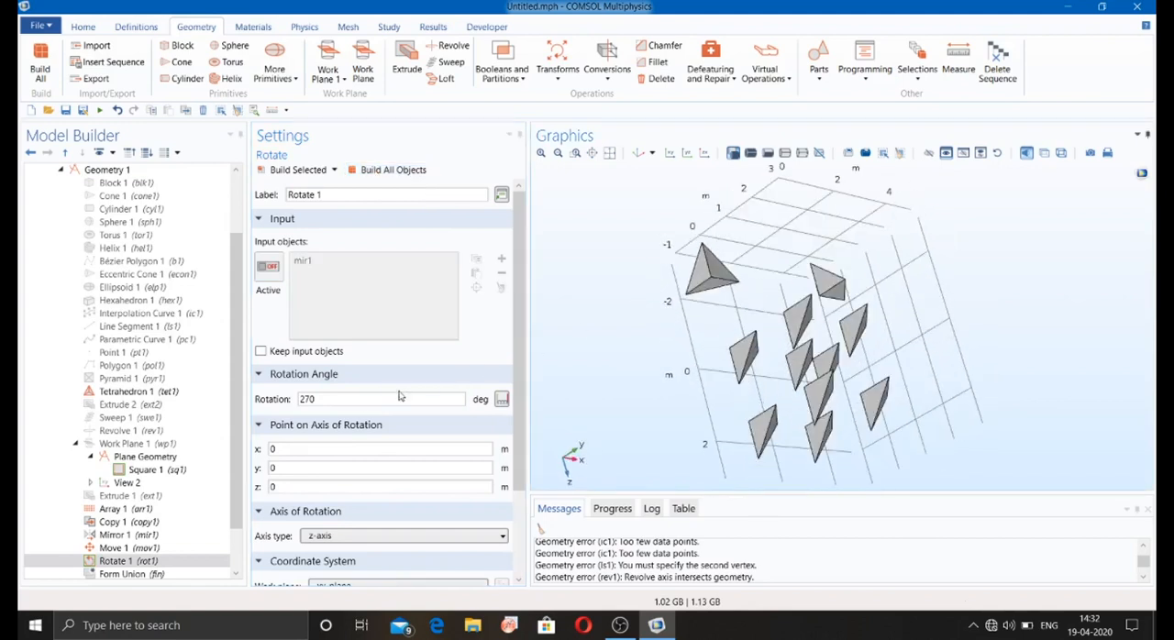
pyautogui.click(135, 563)
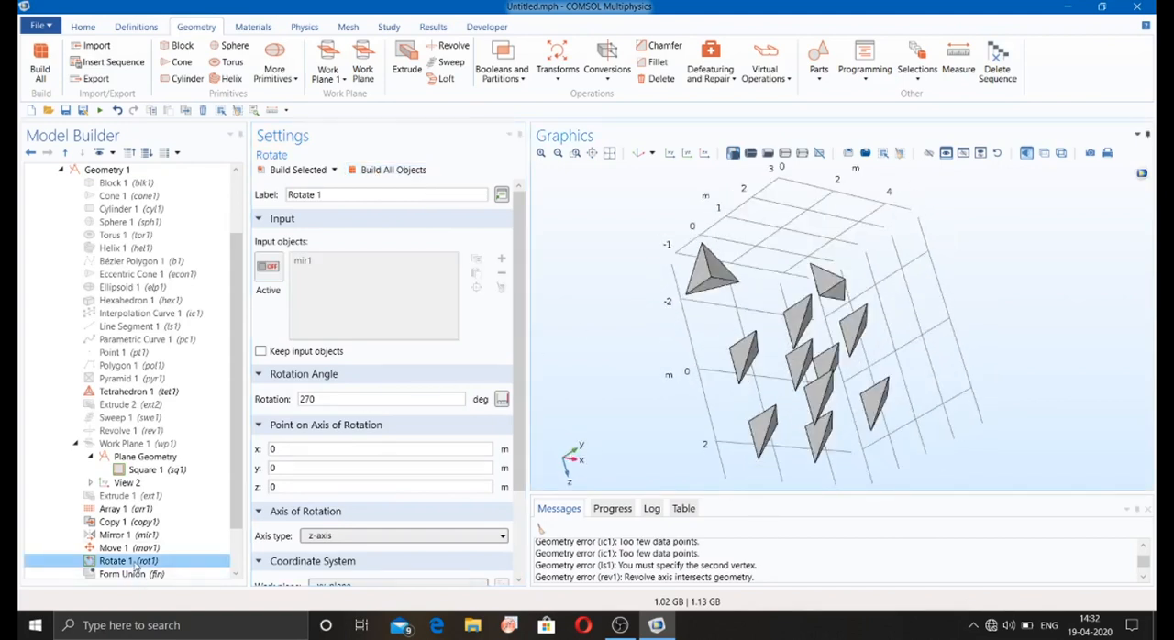
pyautogui.click(620, 626)
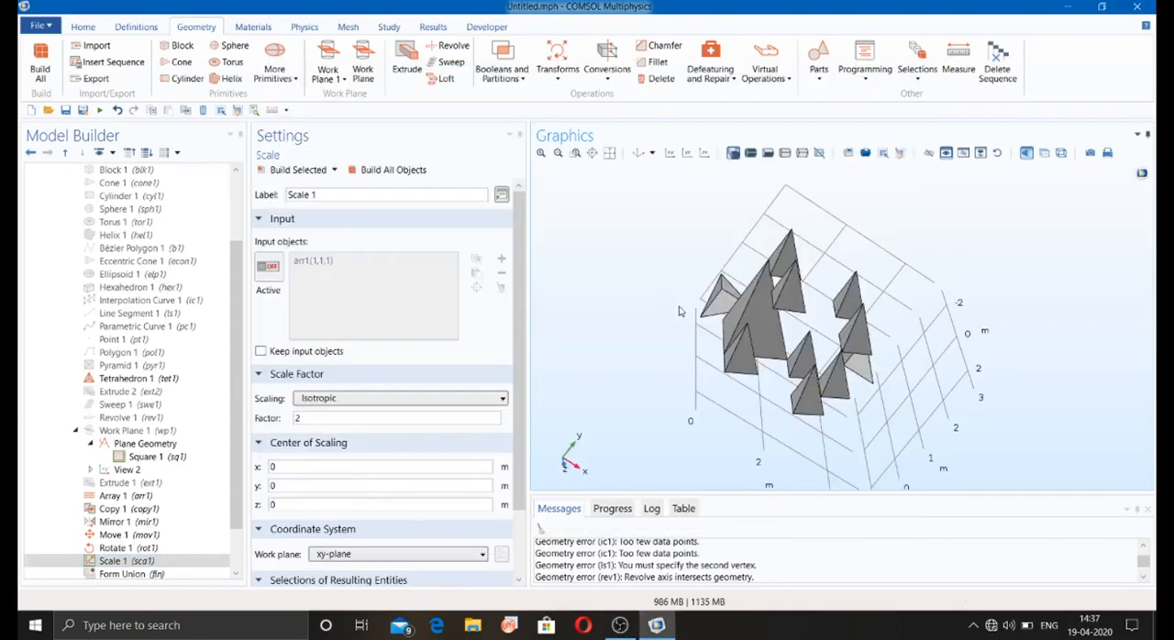
pyautogui.click(557, 81)
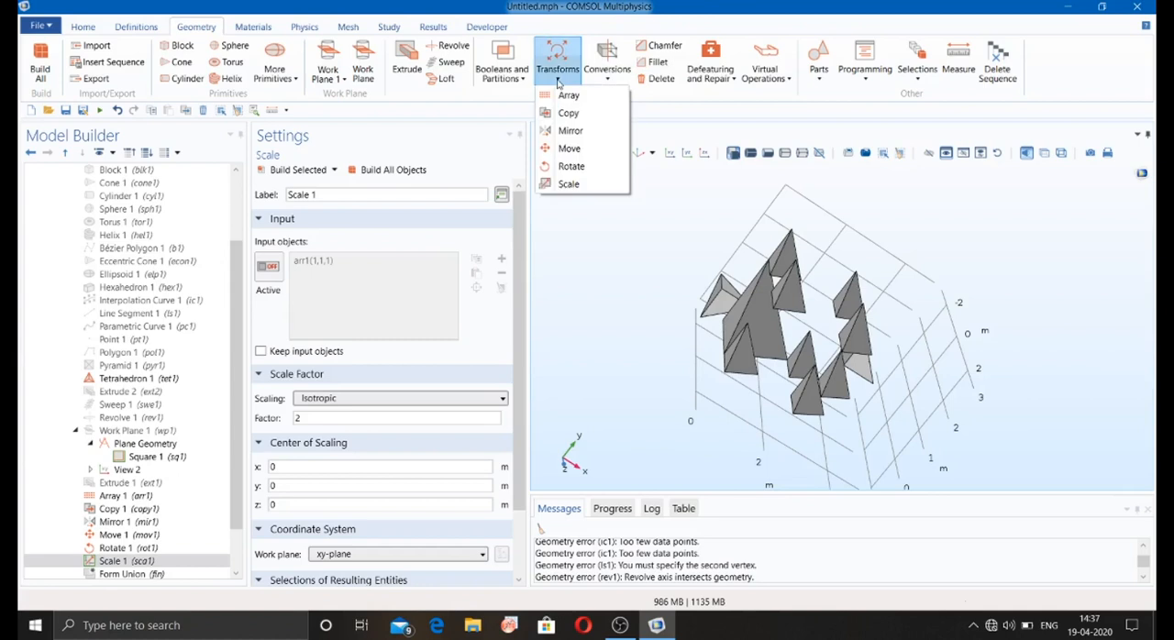
pyautogui.click(557, 81)
pyautogui.click(605, 78)
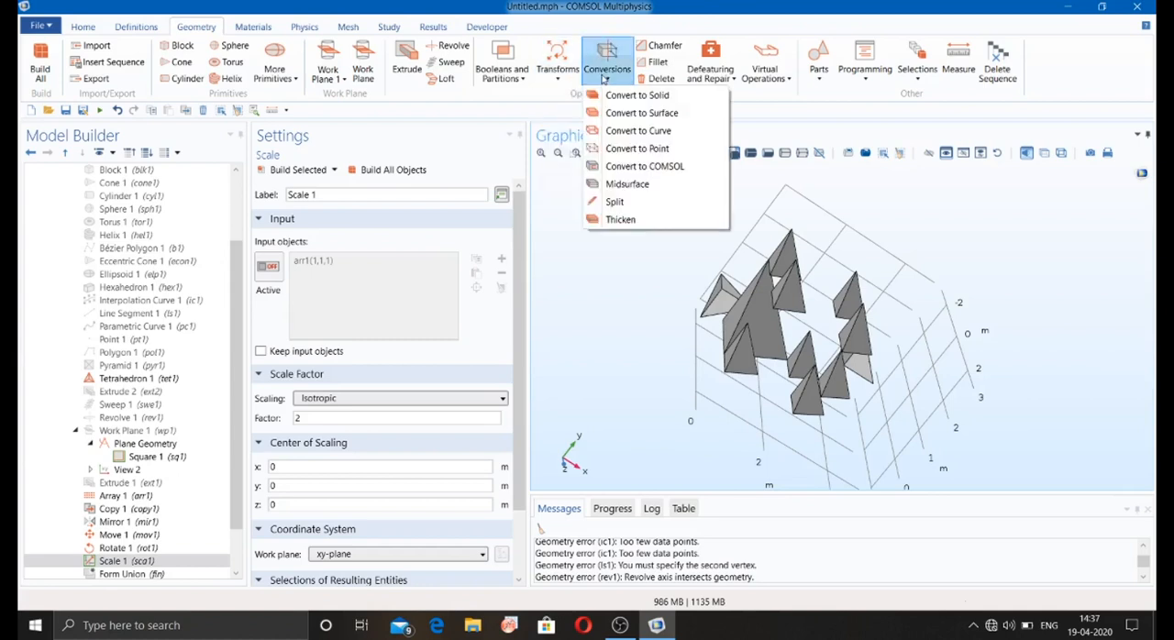
pyautogui.click(604, 78)
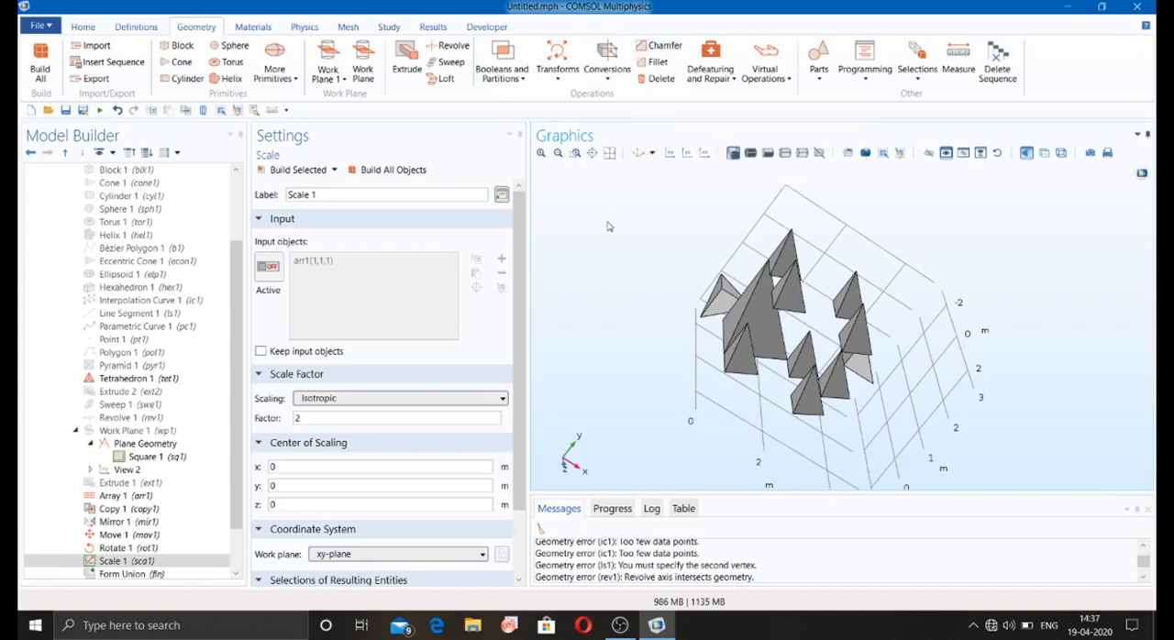
# Step: Chamfer edge 6 of the rotated tetrahedron rot1 with a radius of 0.1 m, build all objects, and inspect the cut edge
pyautogui.moveTo(615, 223); pyautogui.dragTo(679, 280)
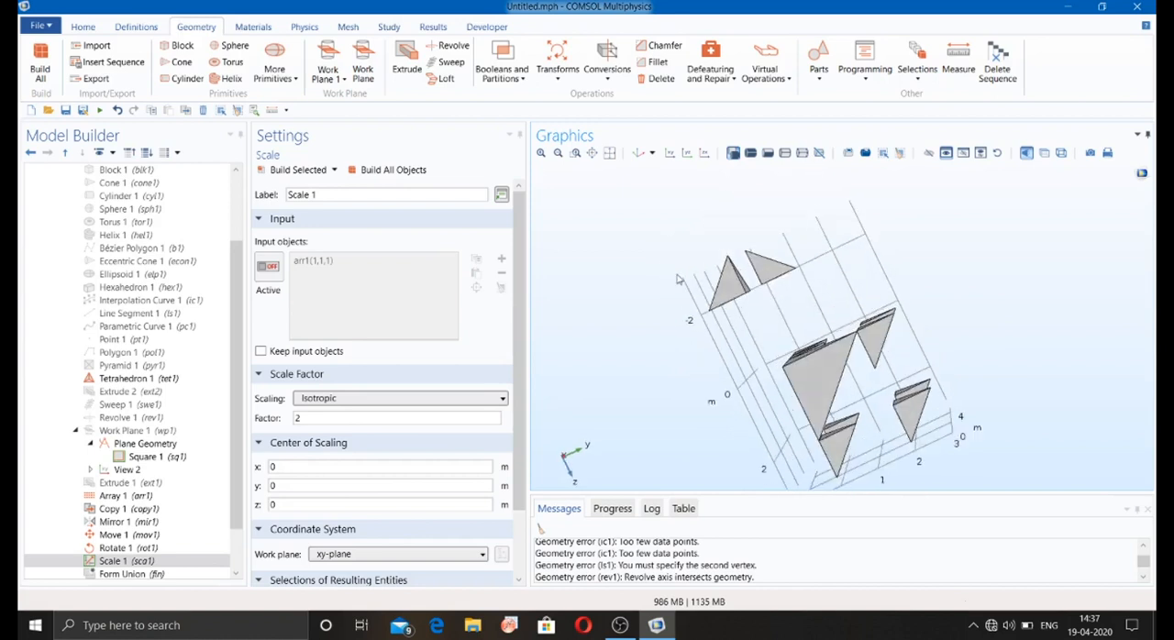
pyautogui.click(660, 51)
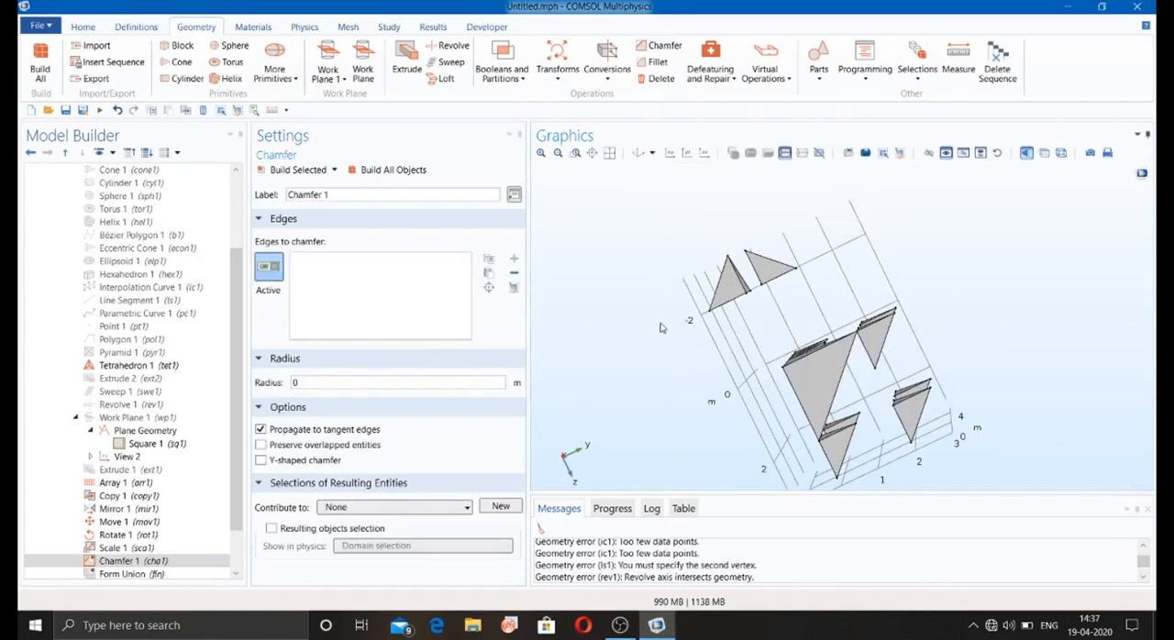
pyautogui.moveTo(663, 328)
pyautogui.mouseDown()
pyautogui.moveTo(702, 316)
pyautogui.moveTo(678, 326)
pyautogui.mouseUp()
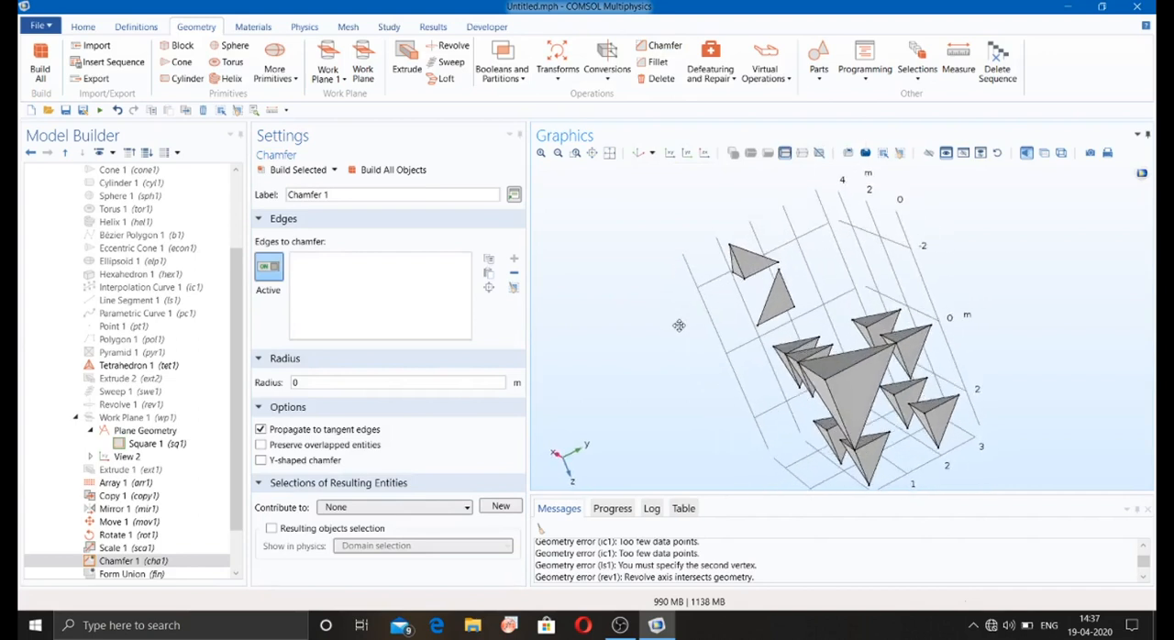
pyautogui.click(772, 300)
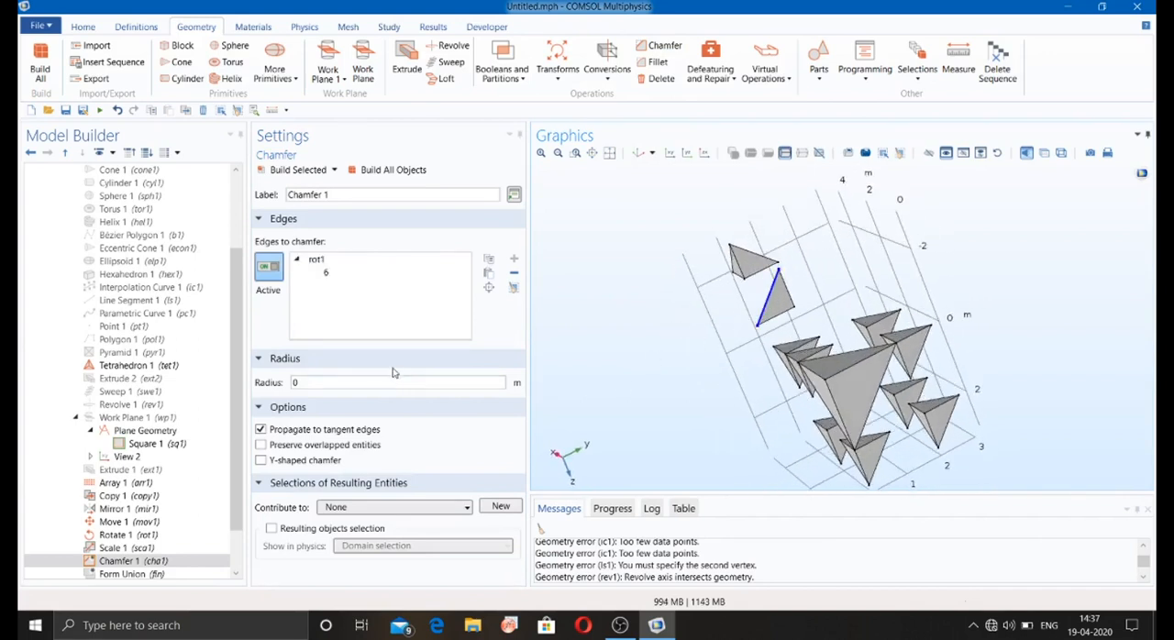
pyautogui.doubleClick(322, 382)
pyautogui.click(387, 172)
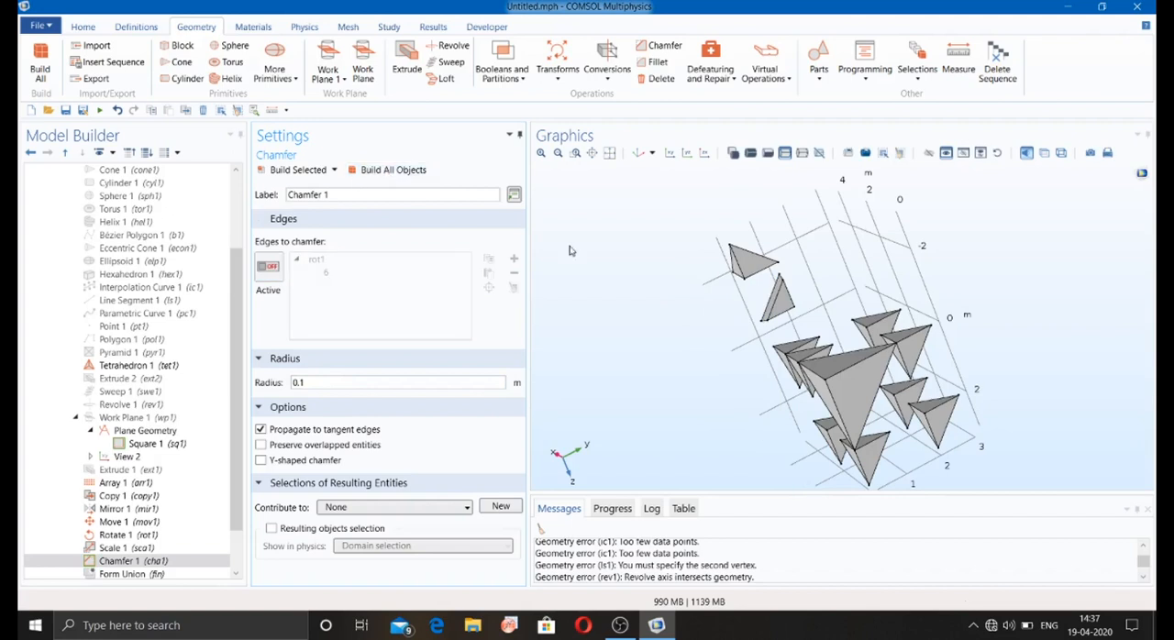
pyautogui.moveTo(685, 304); pyautogui.dragTo(686, 325)
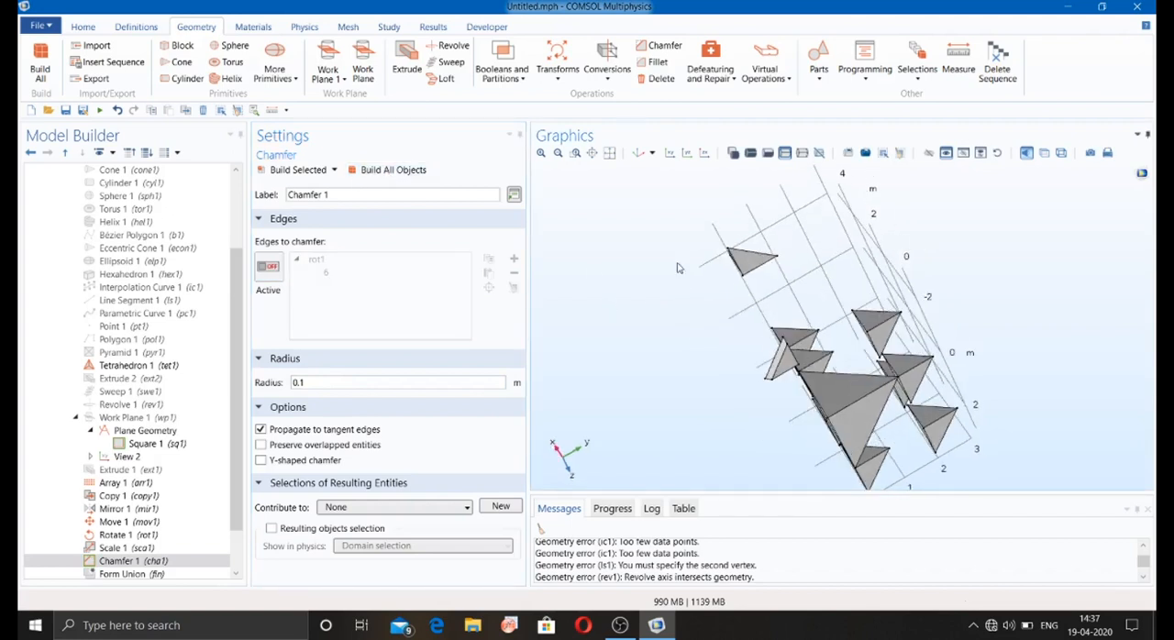
pyautogui.click(575, 154)
pyautogui.moveTo(765, 364); pyautogui.dragTo(794, 380)
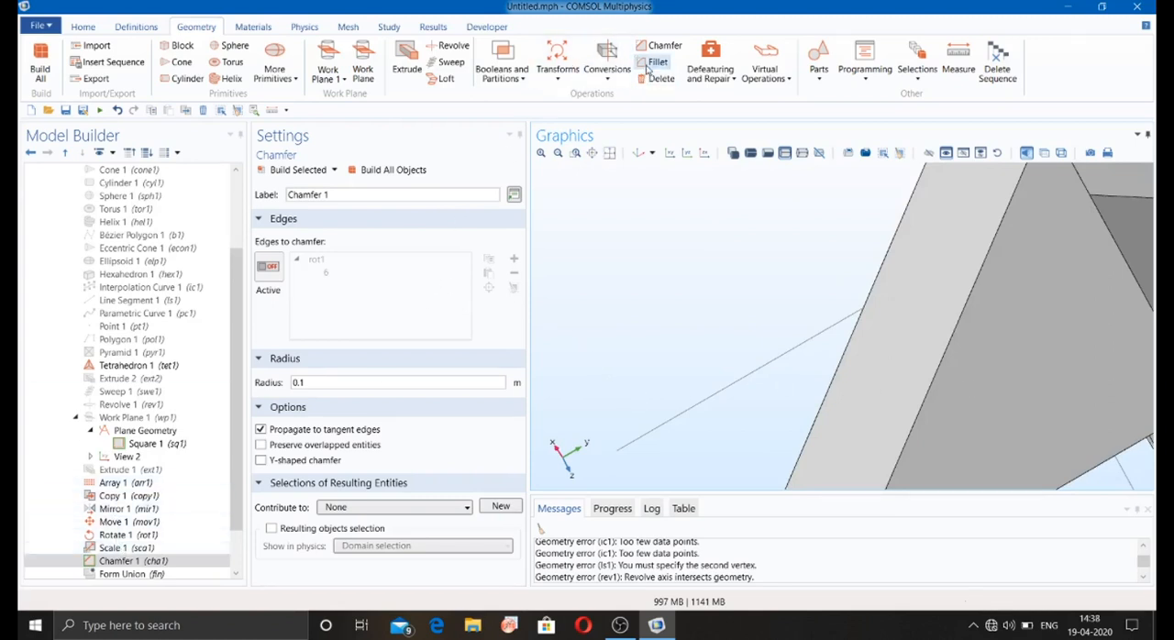
# Step: Fillet edge 6 of the moved tetrahedron mov1 with a radius of 0.1 m and build all objects
pyautogui.click(651, 63)
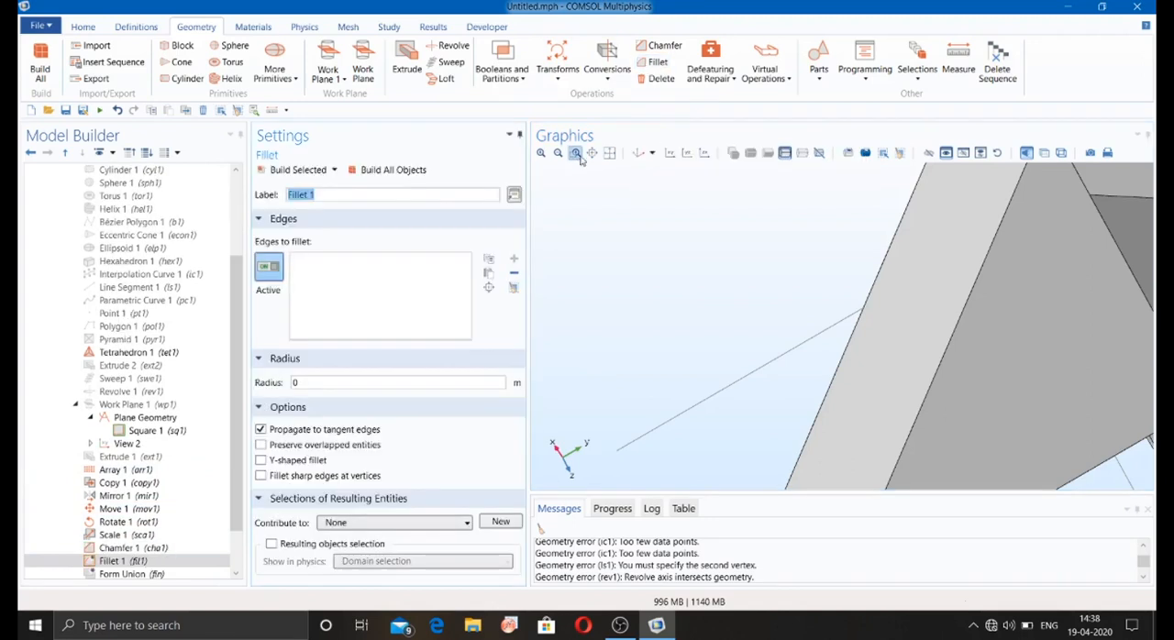
pyautogui.click(610, 154)
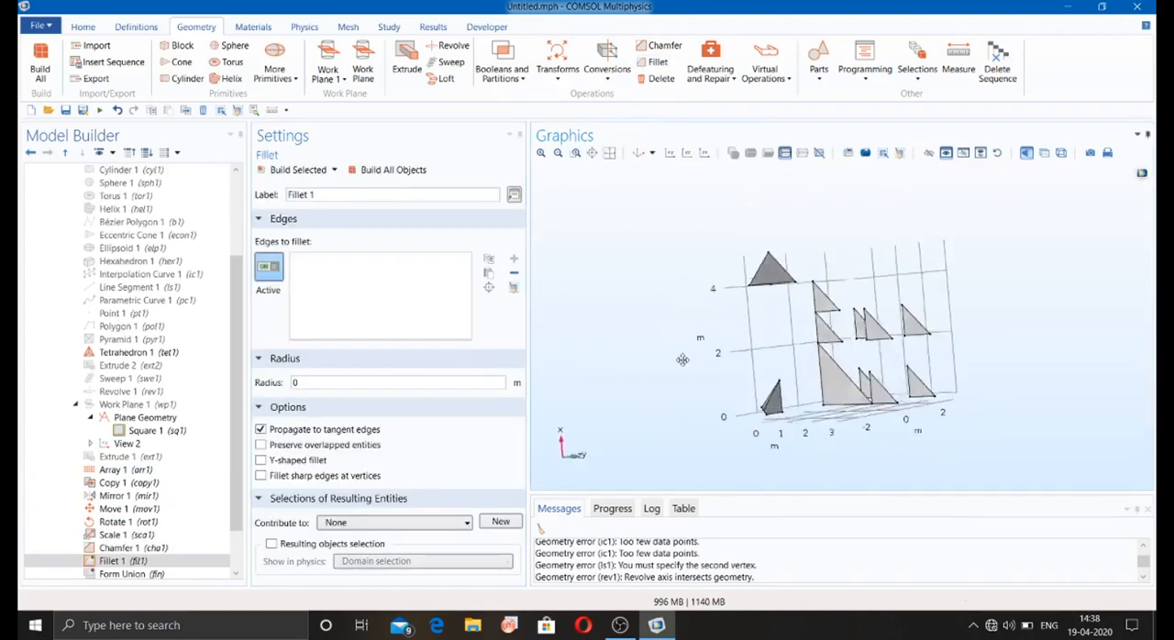
pyautogui.click(760, 278)
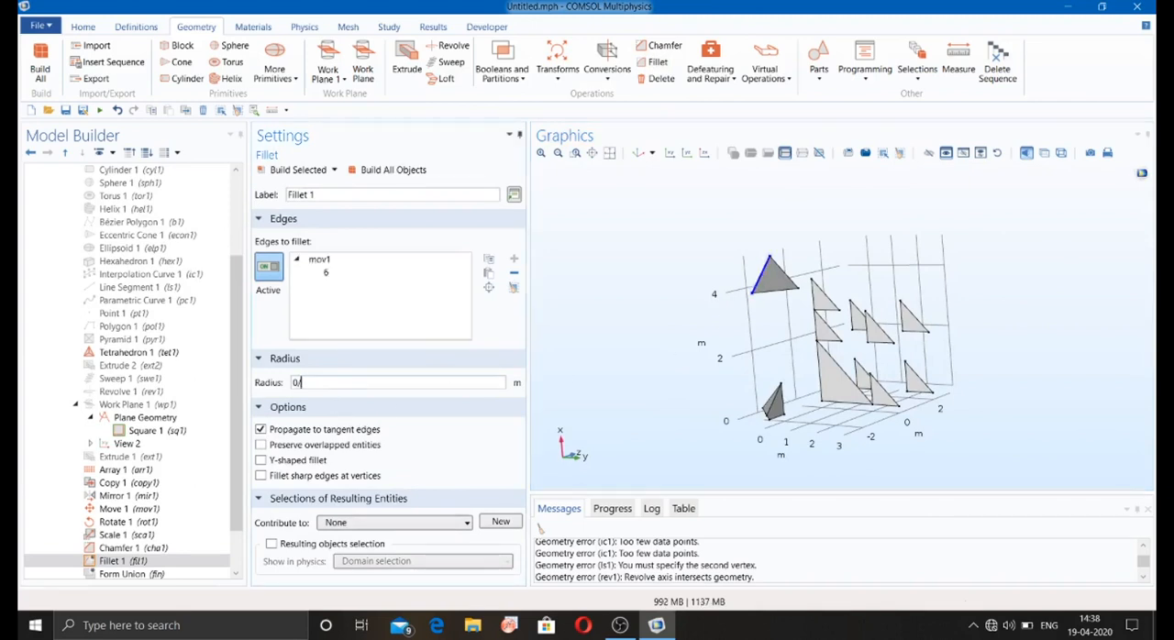
pyautogui.write('.1')
pyautogui.click(391, 172)
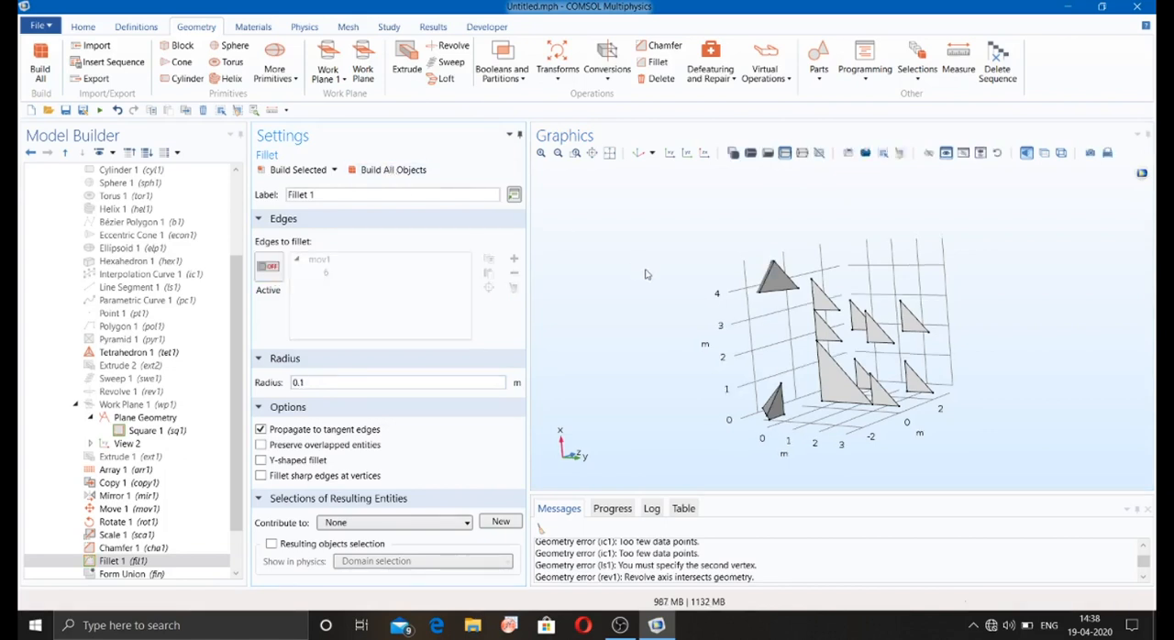
pyautogui.moveTo(649, 274); pyautogui.dragTo(713, 255)
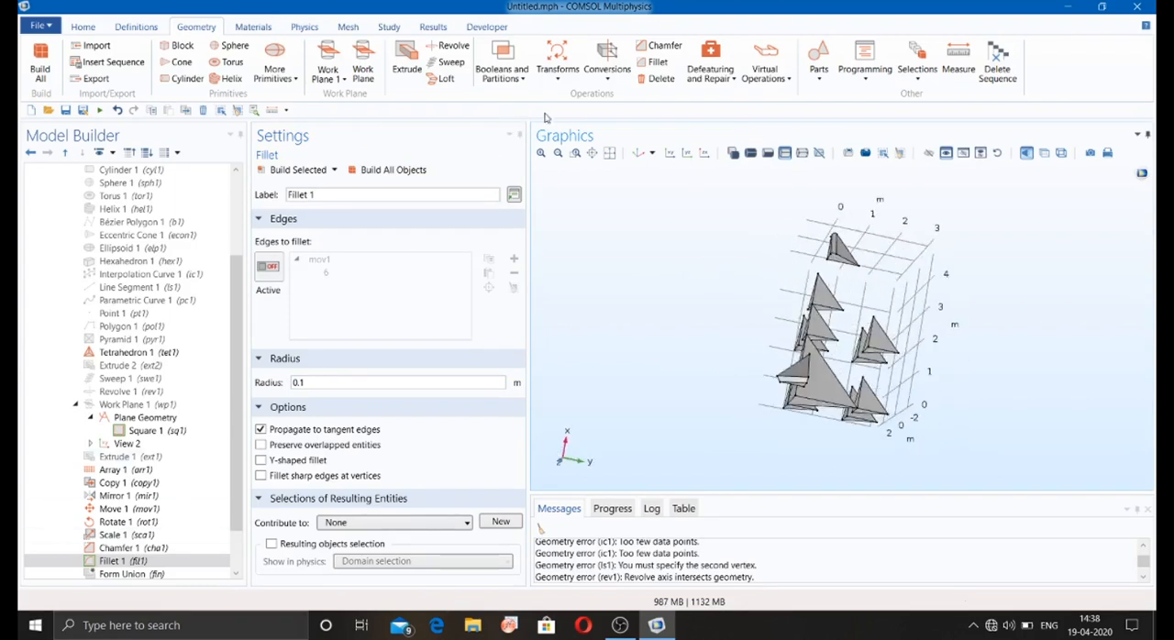
# Step: Try to delete edge 3 of the filleted tetrahedron fil1 with a Delete Entities operation and build all objects
pyautogui.click(661, 79)
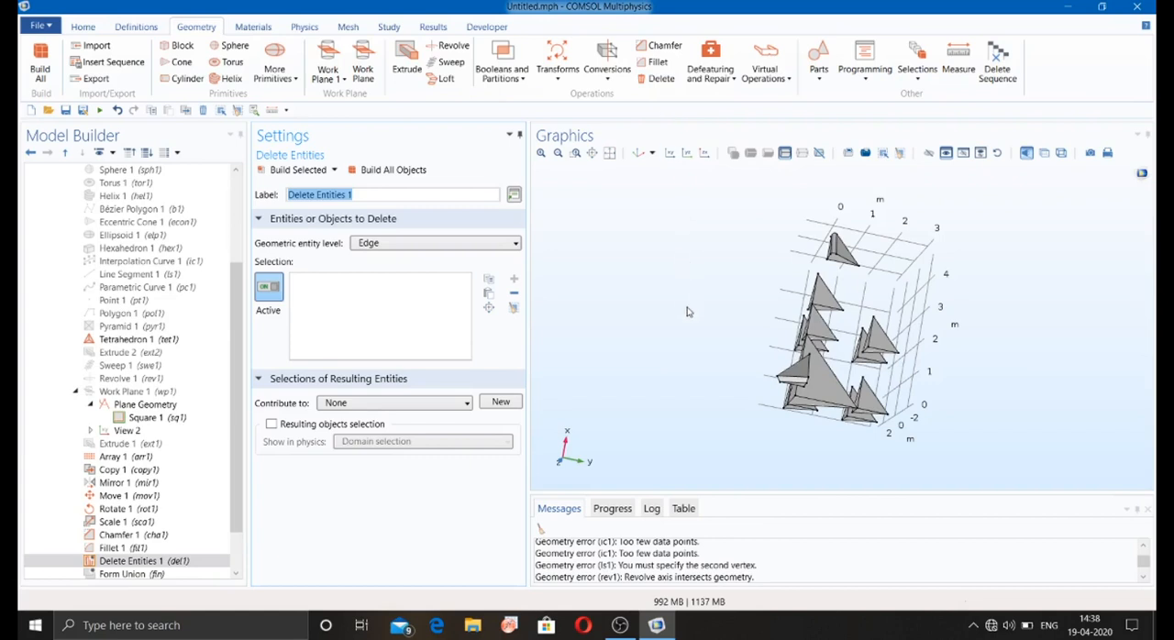
pyautogui.moveTo(688, 312); pyautogui.dragTo(701, 344)
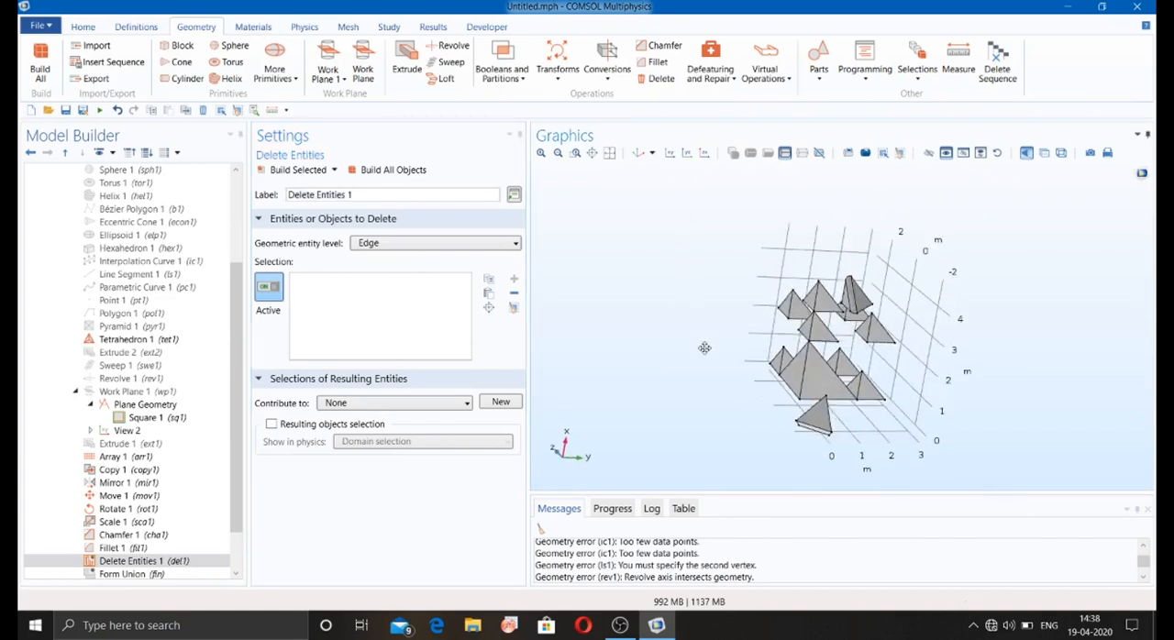
pyautogui.click(852, 300)
pyautogui.click(410, 172)
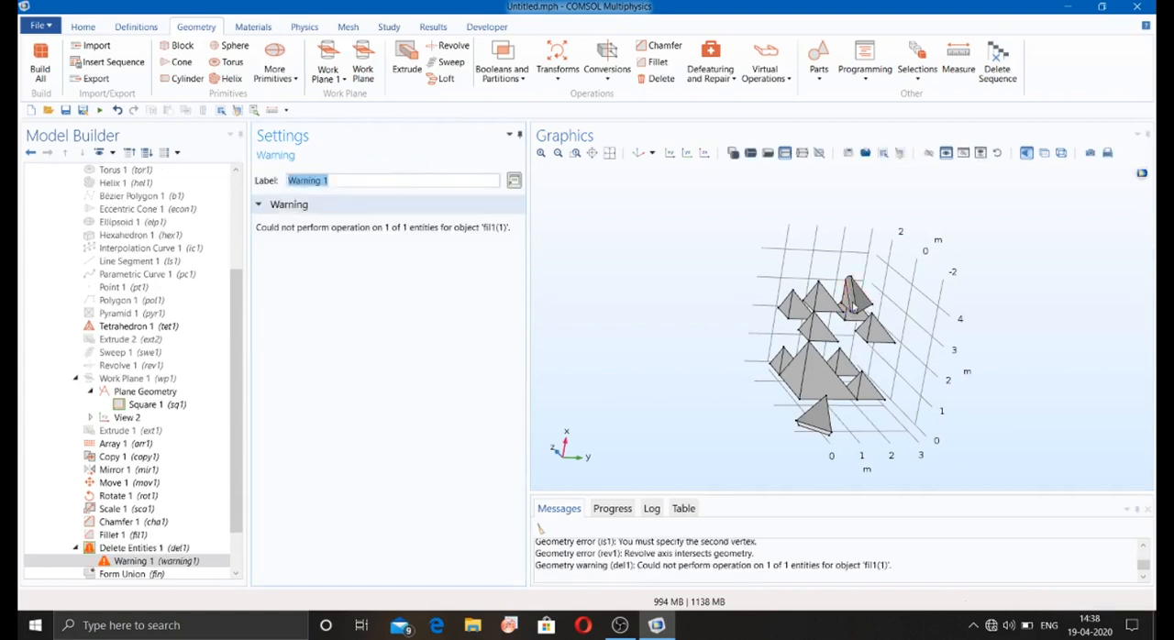
# Step: Remove the Delete Entities operation from the geometry sequence
pyautogui.click(172, 547)
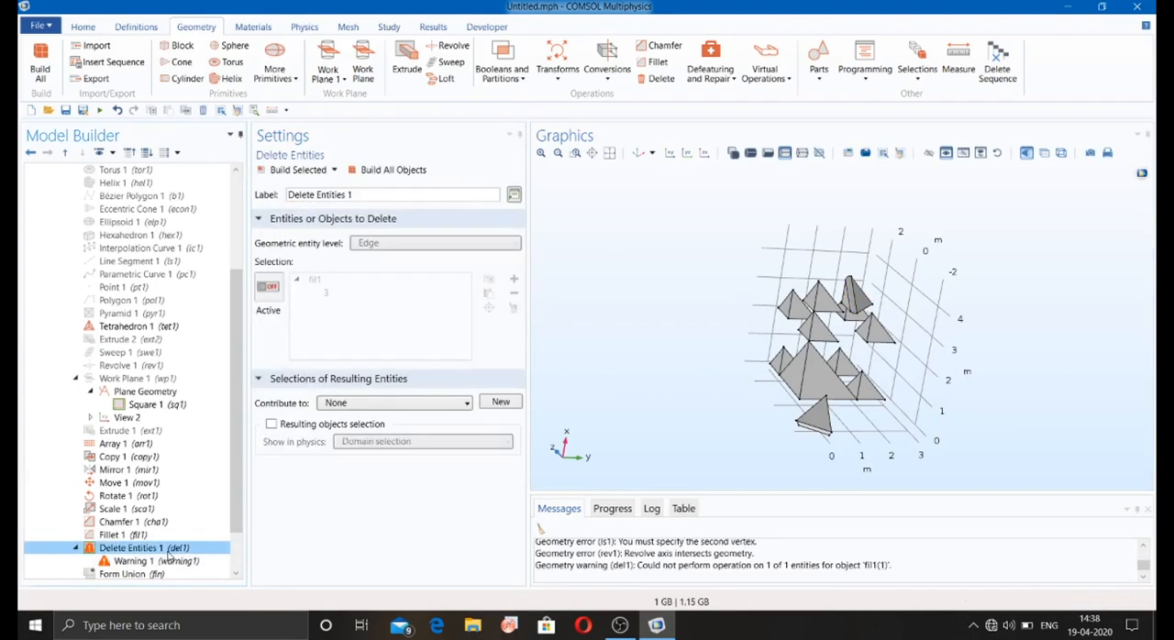
pyautogui.rightClick(173, 547)
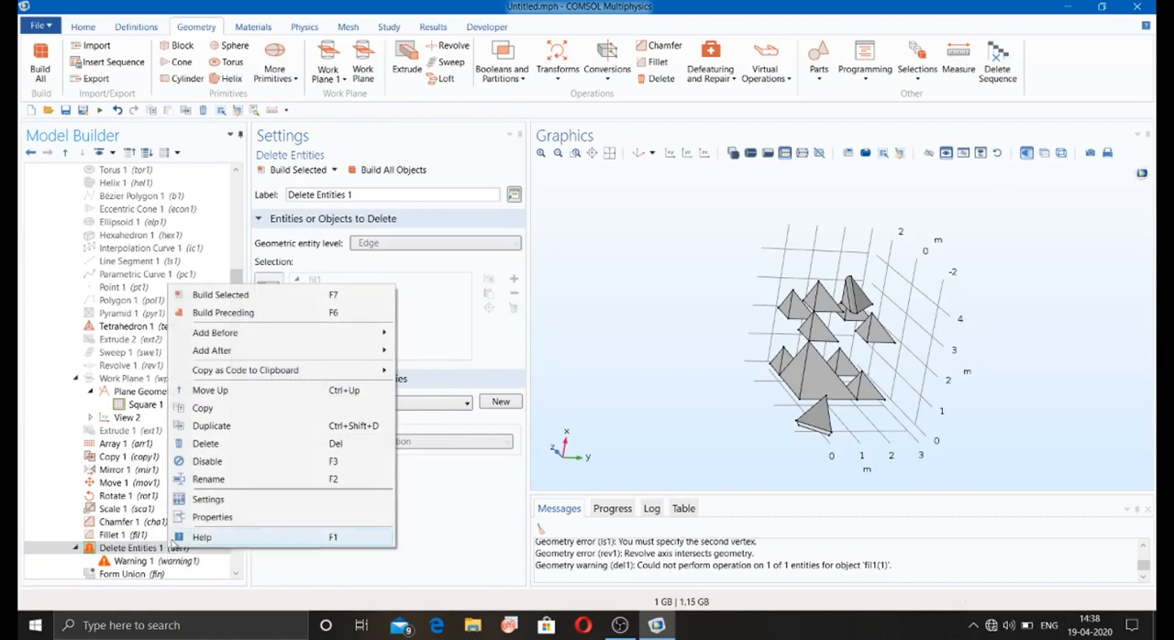
pyautogui.click(207, 443)
pyautogui.click(624, 366)
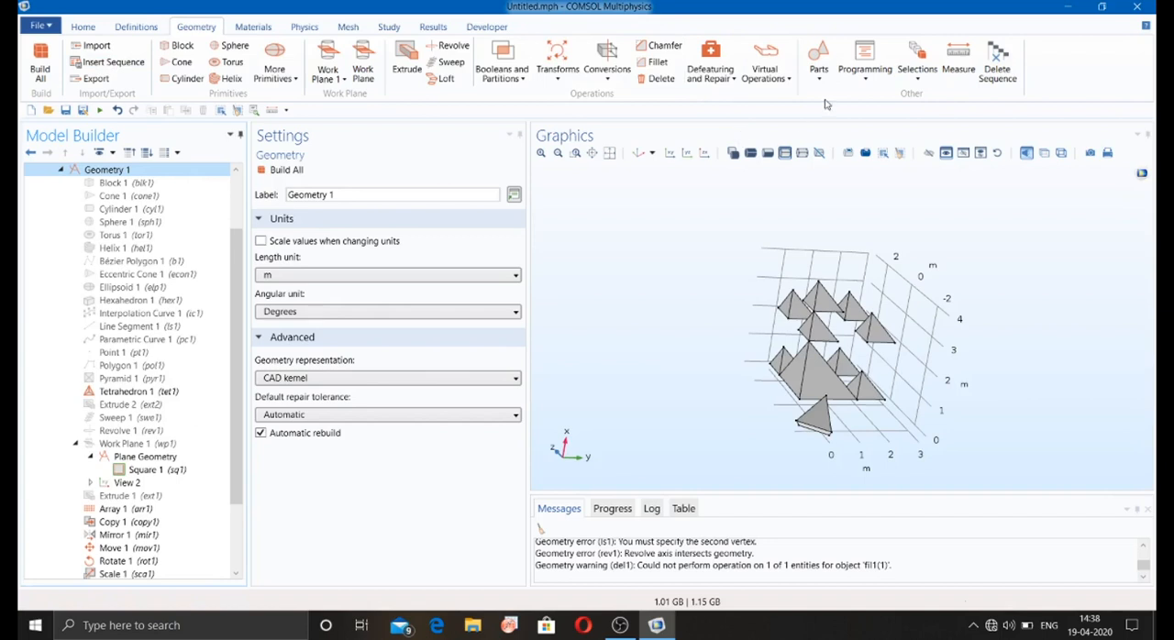
pyautogui.click(761, 81)
pyautogui.click(761, 81)
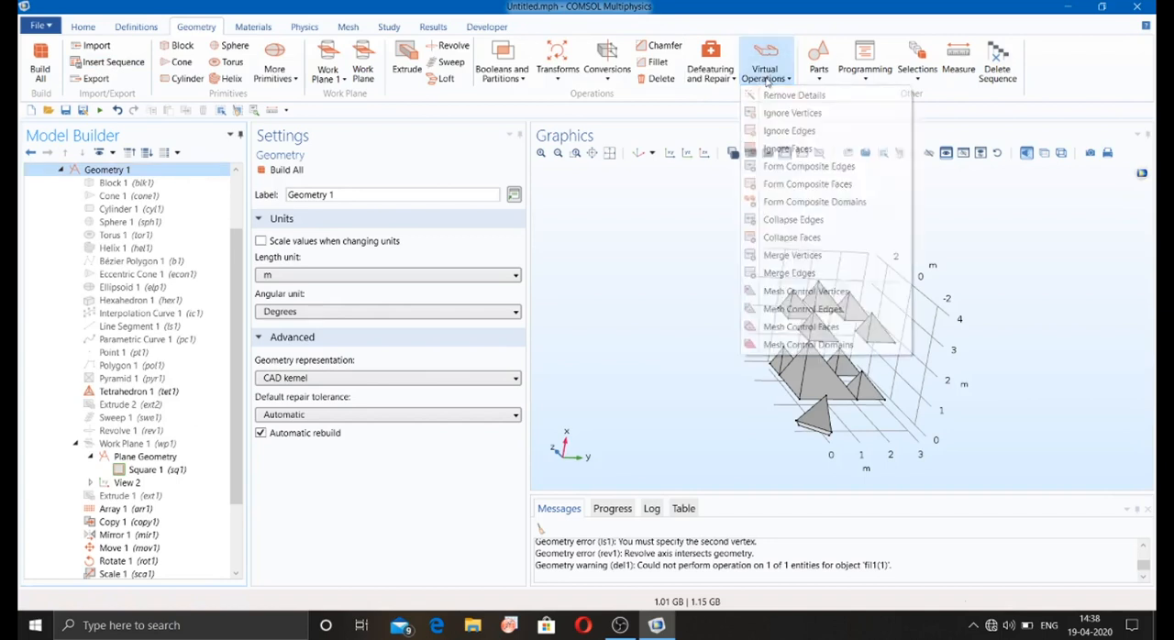
# Step: Unite tetrahedra arr1(2,1,1), arr1(2,1,2), copy1 and sca1, keeping interior boundaries, and build all objects
pyautogui.click(511, 81)
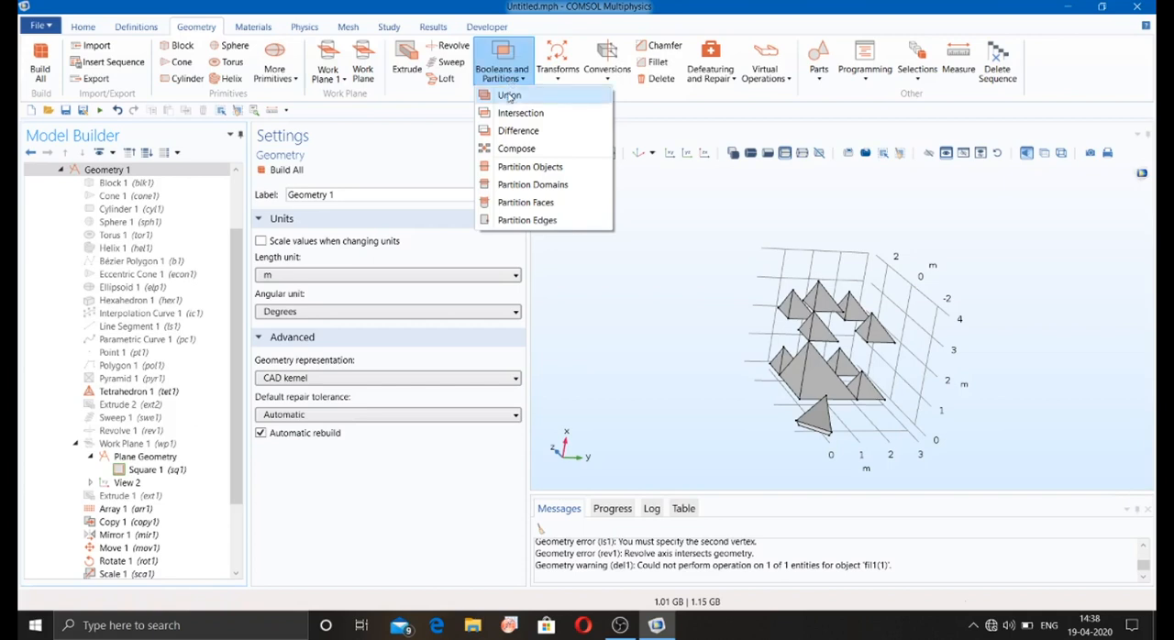
pyautogui.click(509, 96)
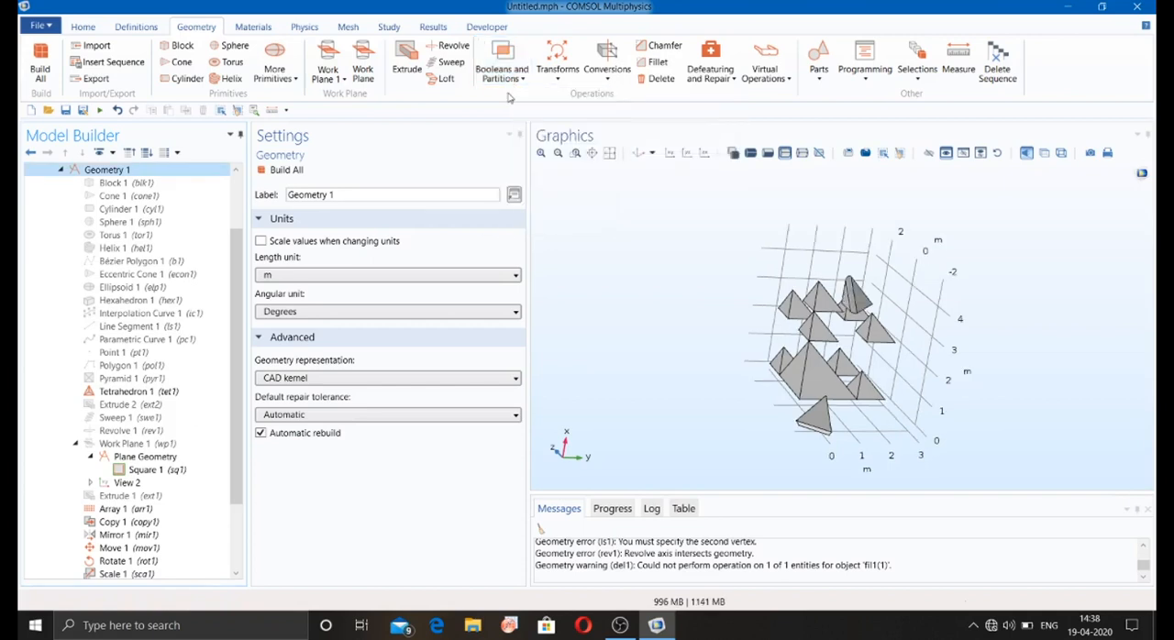
pyautogui.click(788, 310)
pyautogui.click(821, 298)
pyautogui.click(814, 332)
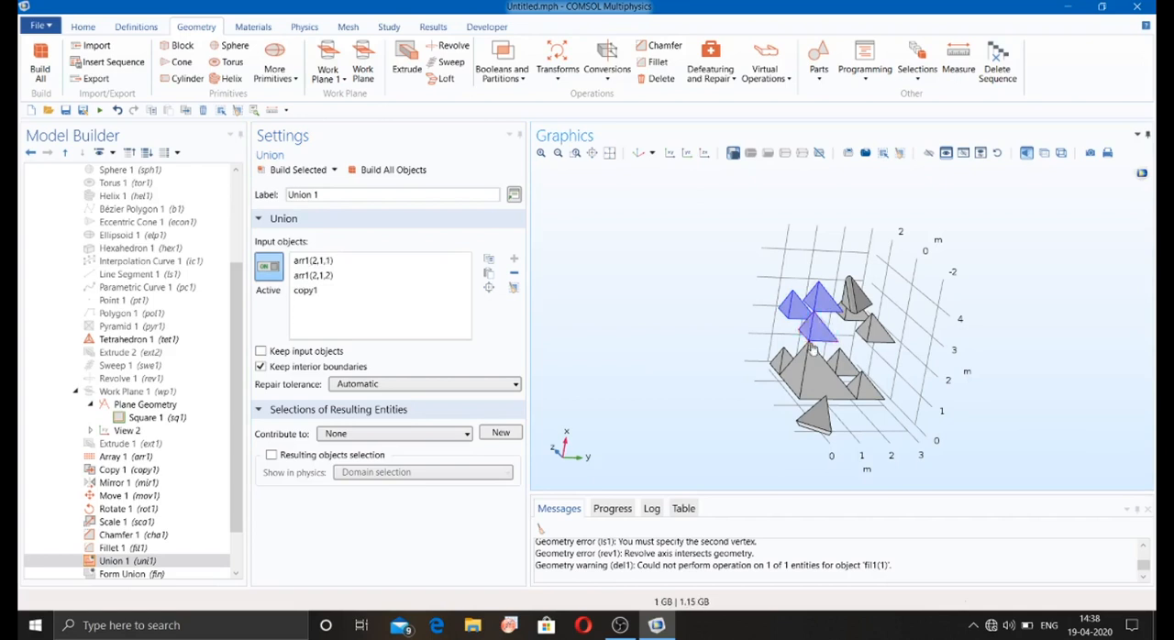
pyautogui.click(802, 349)
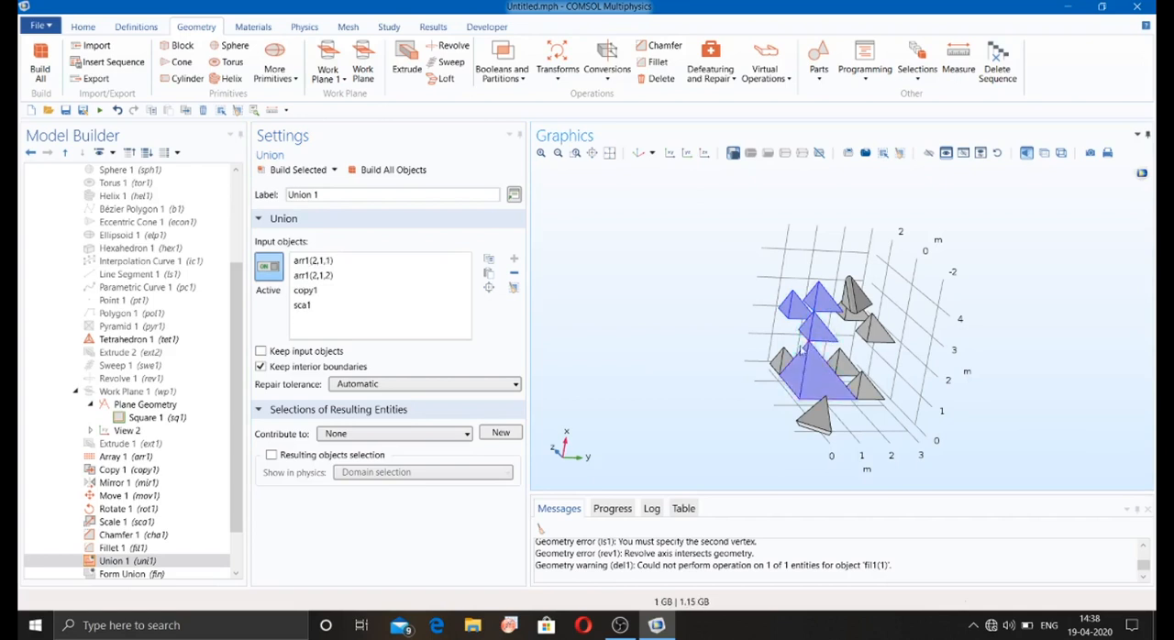
pyautogui.click(385, 171)
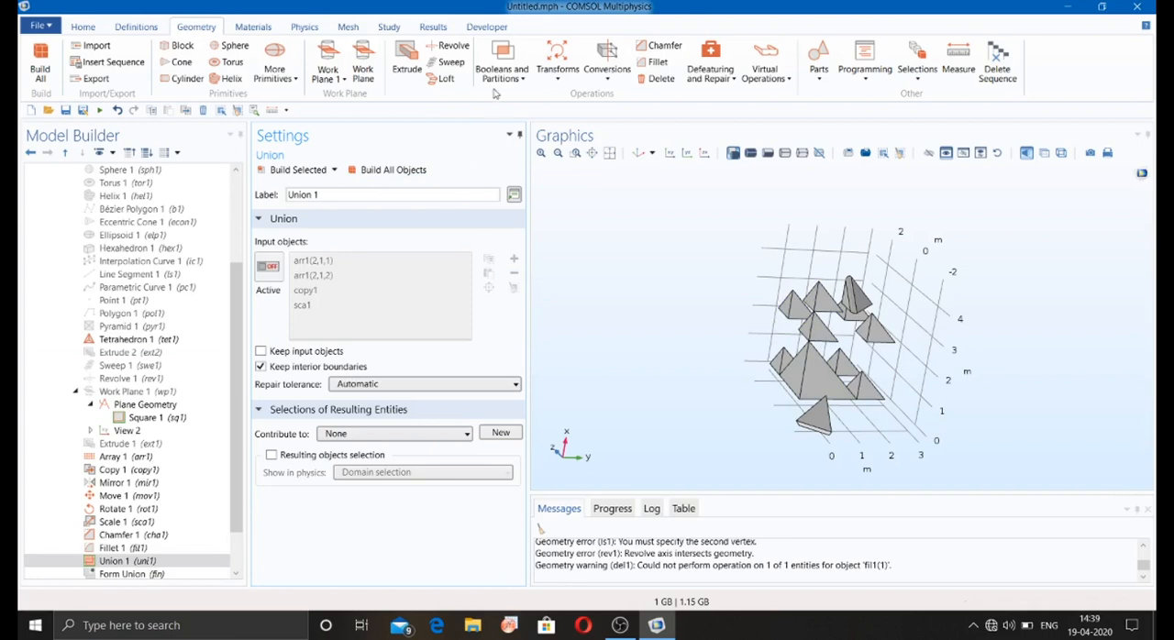
# Step: Add an Intersection operation with the united object uni1 as its input and build all objects
pyautogui.click(525, 82)
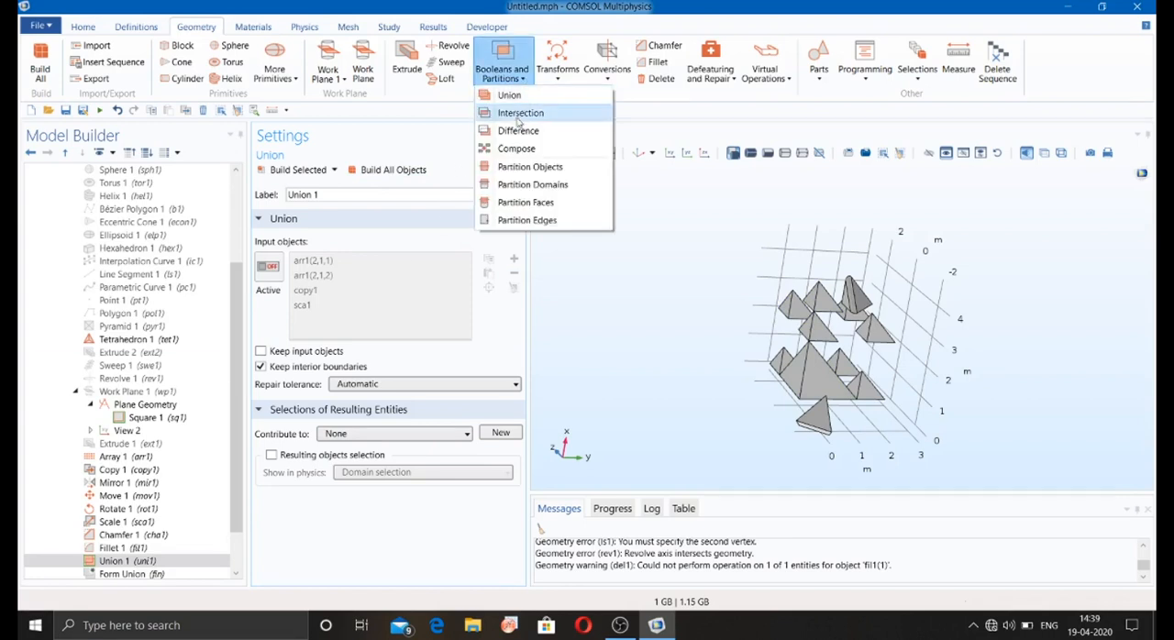
pyautogui.click(519, 120)
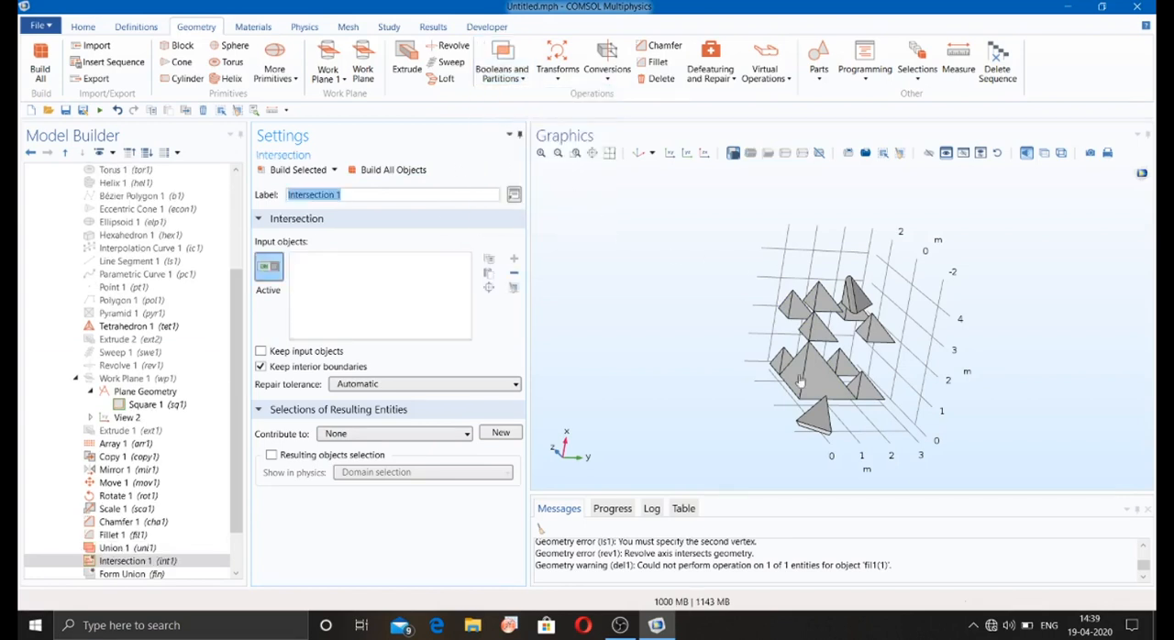
pyautogui.click(819, 343)
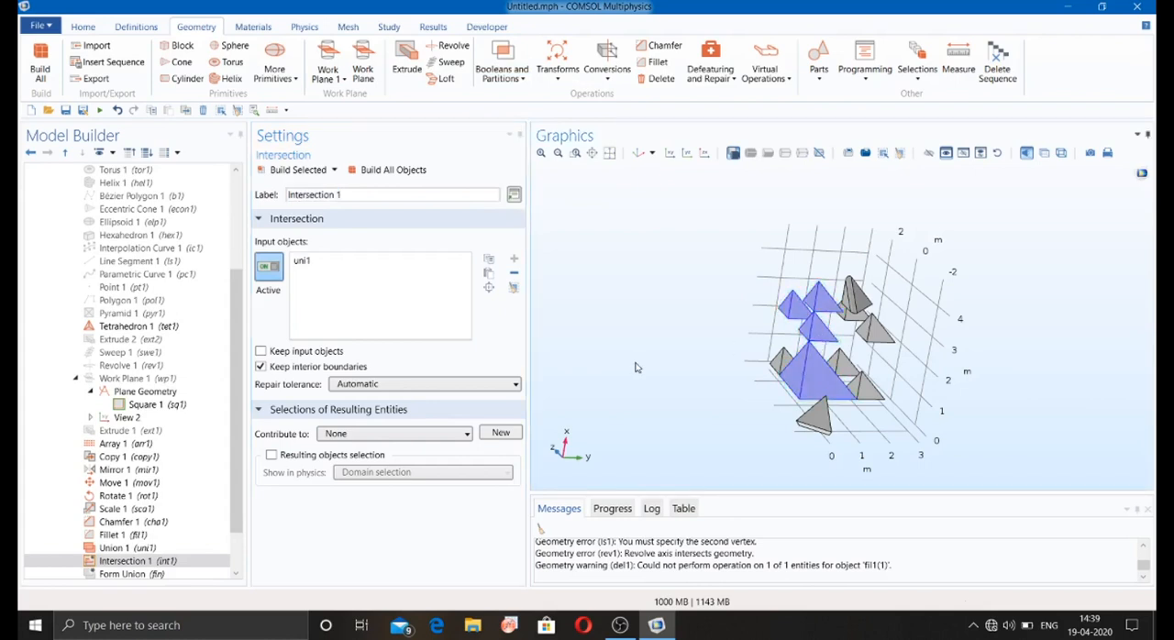
pyautogui.click(390, 171)
pyautogui.click(514, 81)
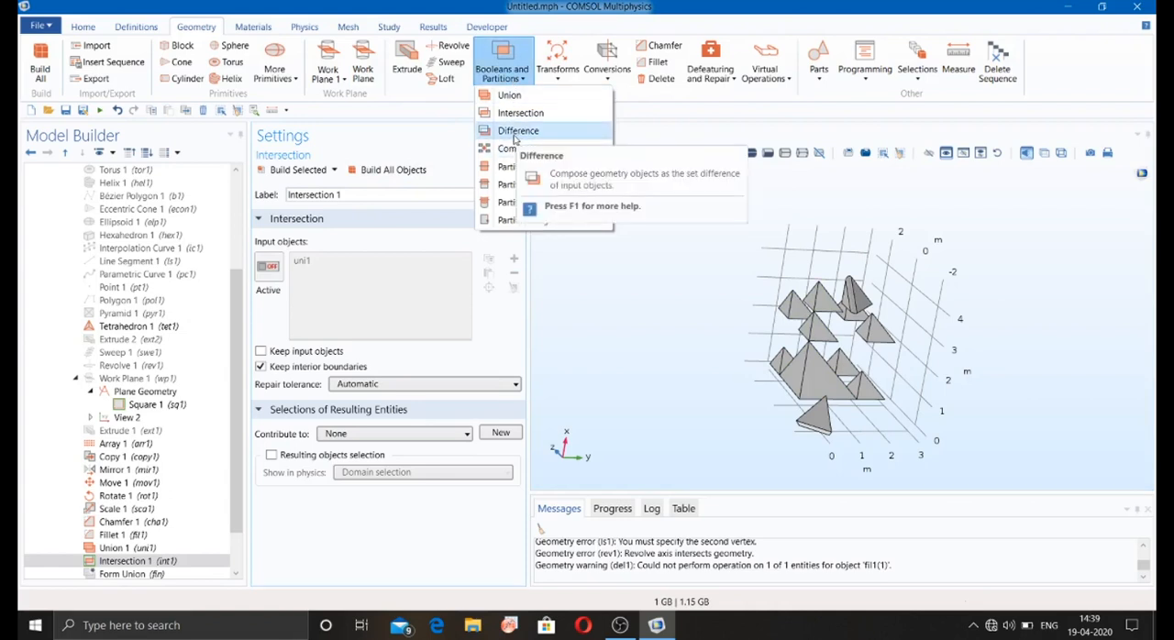
pyautogui.click(575, 372)
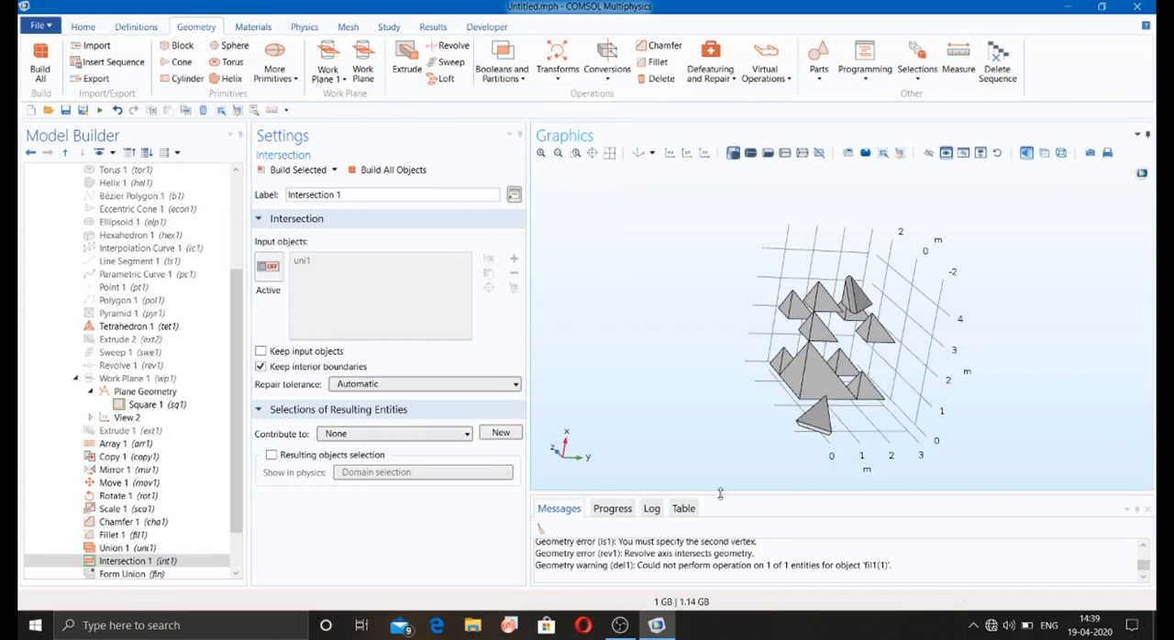
pyautogui.click(620, 626)
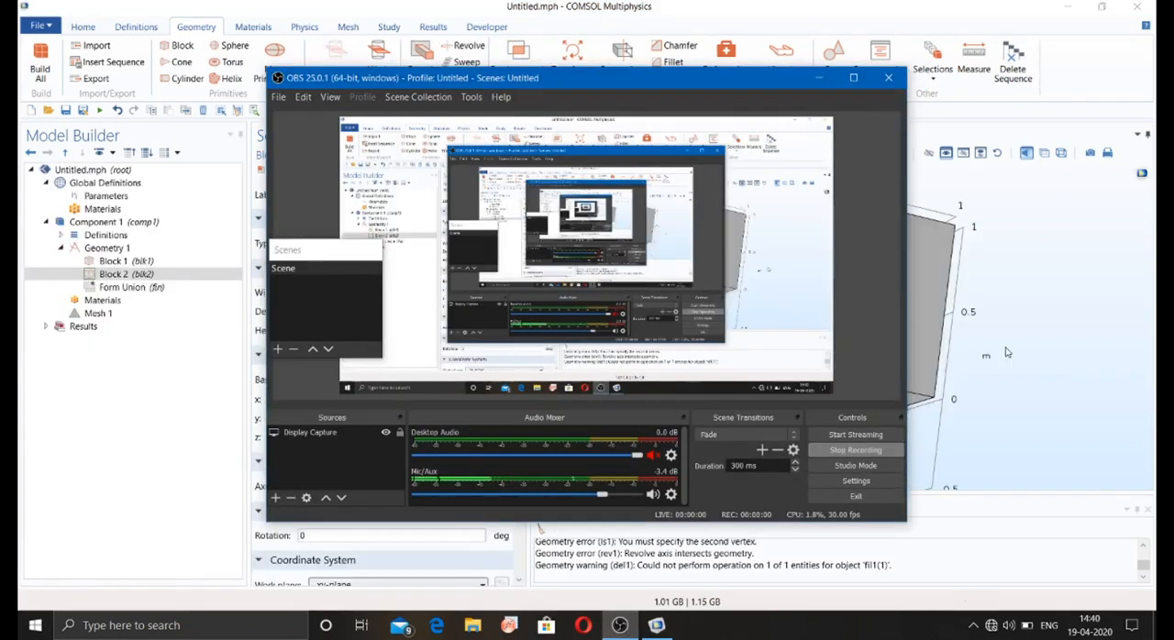
pyautogui.click(1004, 351)
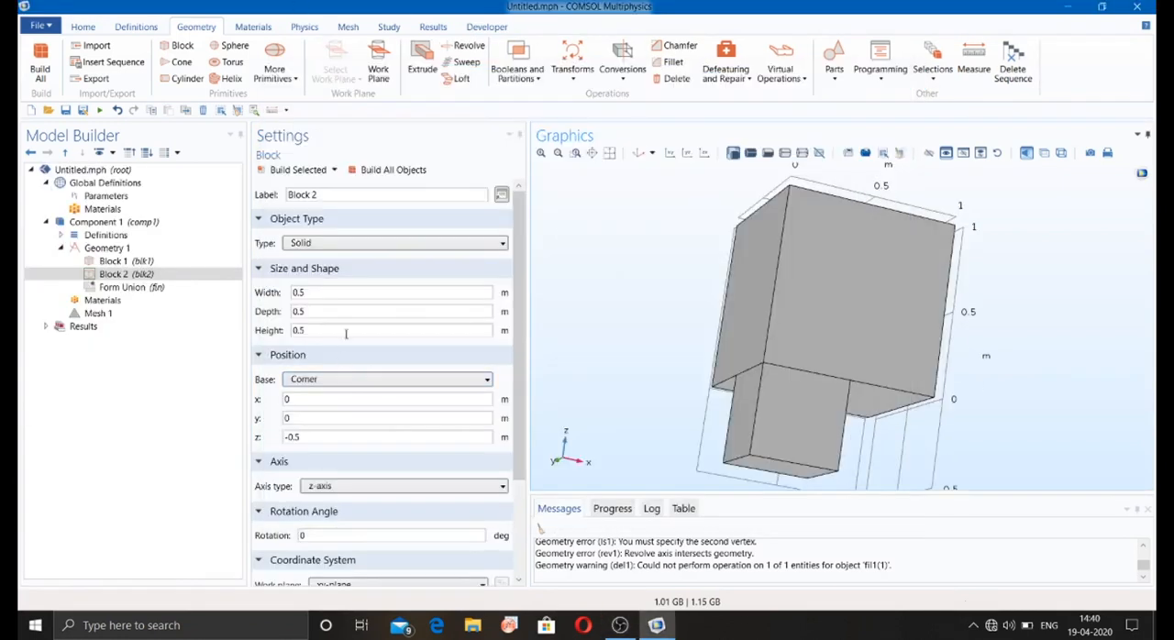
# Step: Unite blocks blk1 and blk2, keeping interior boundaries, build all objects, and inspect the united body
pyautogui.click(530, 80)
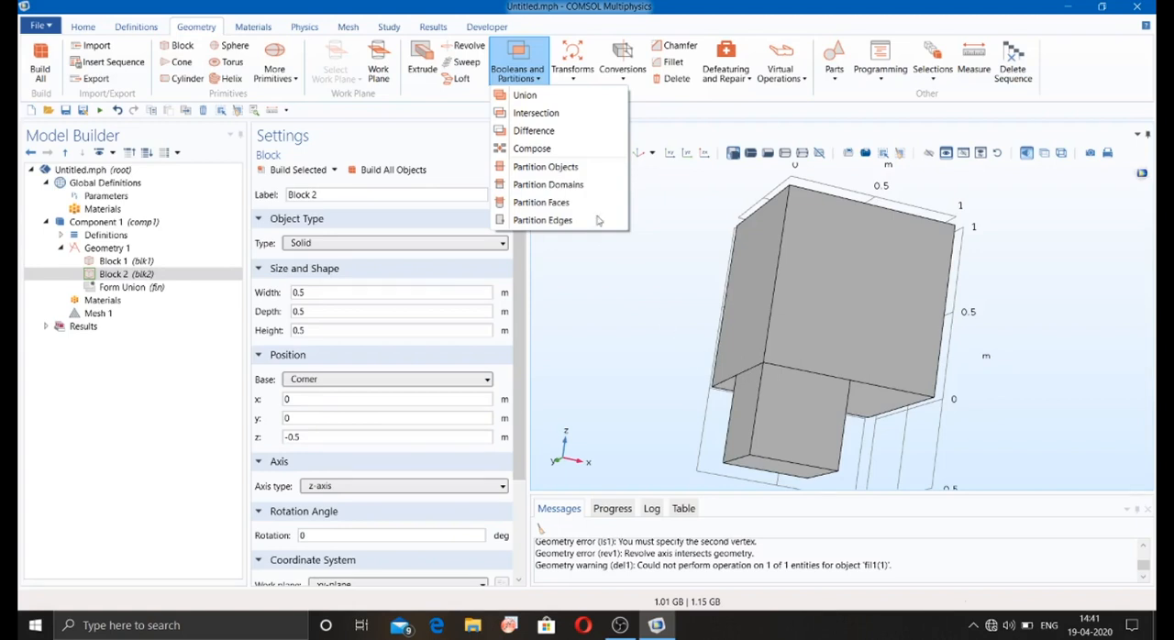
pyautogui.click(532, 95)
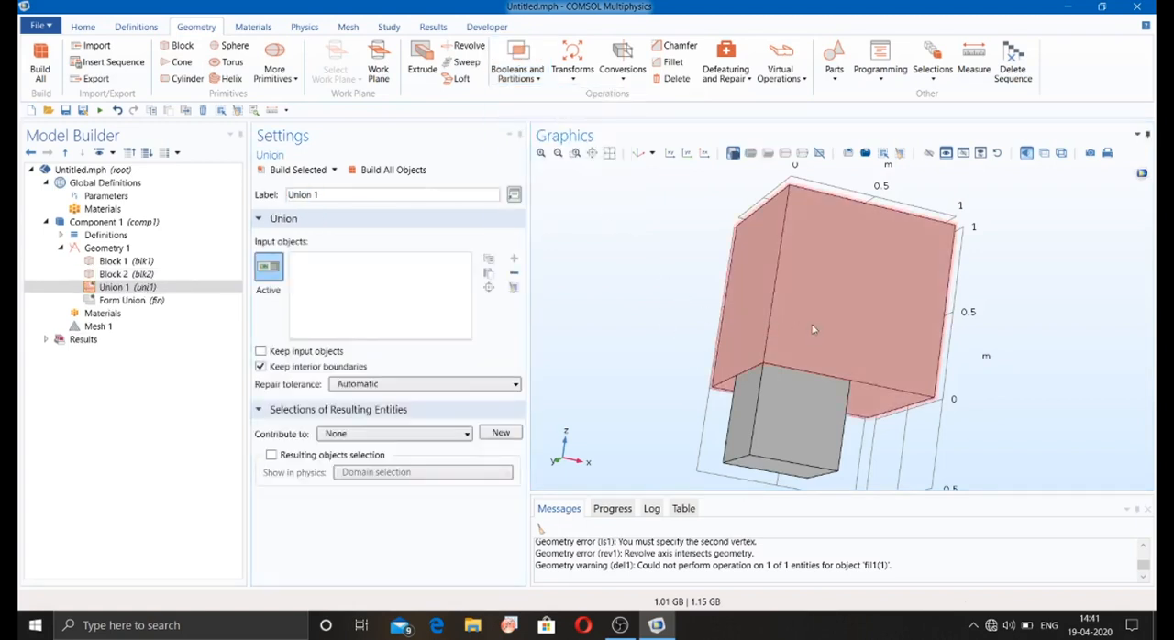
pyautogui.click(812, 329)
pyautogui.click(790, 412)
pyautogui.click(362, 177)
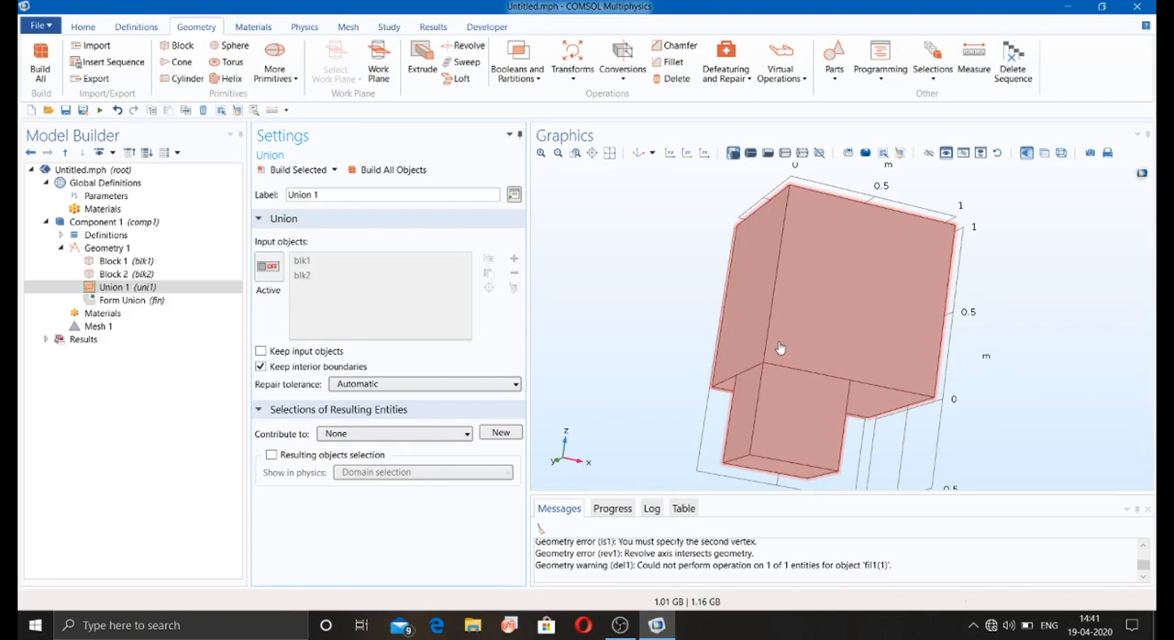
pyautogui.moveTo(779, 348); pyautogui.dragTo(721, 330)
pyautogui.click(197, 291)
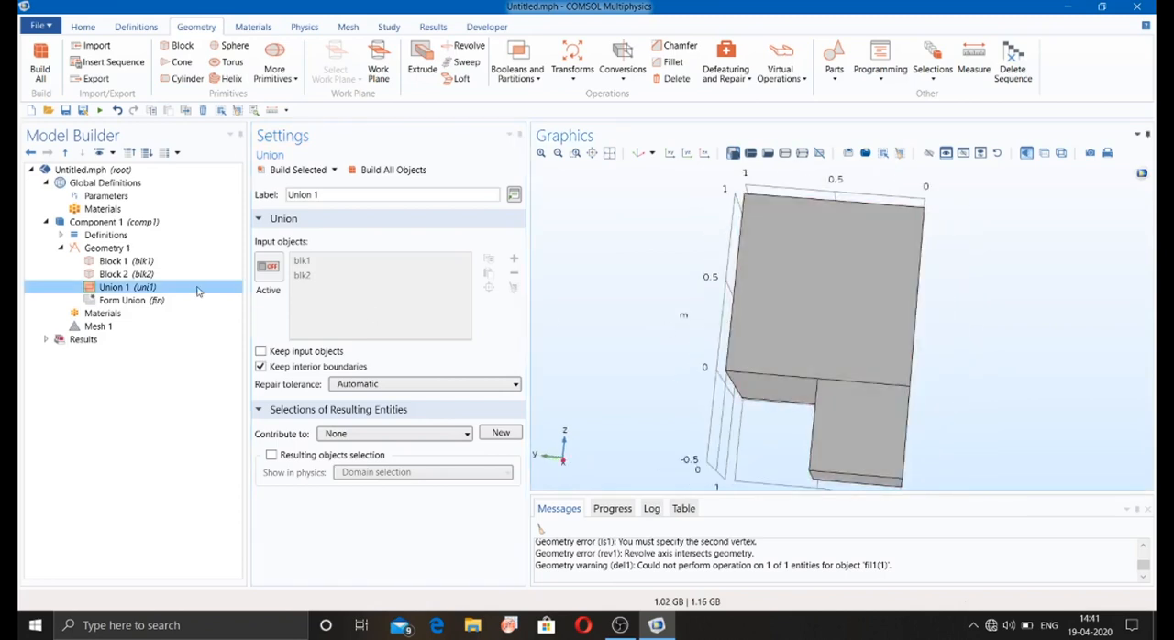
# Step: Disable the Union 1 operation and add an Intersection operation with blocks blk1 and blk2 as input objects
pyautogui.rightClick(140, 292)
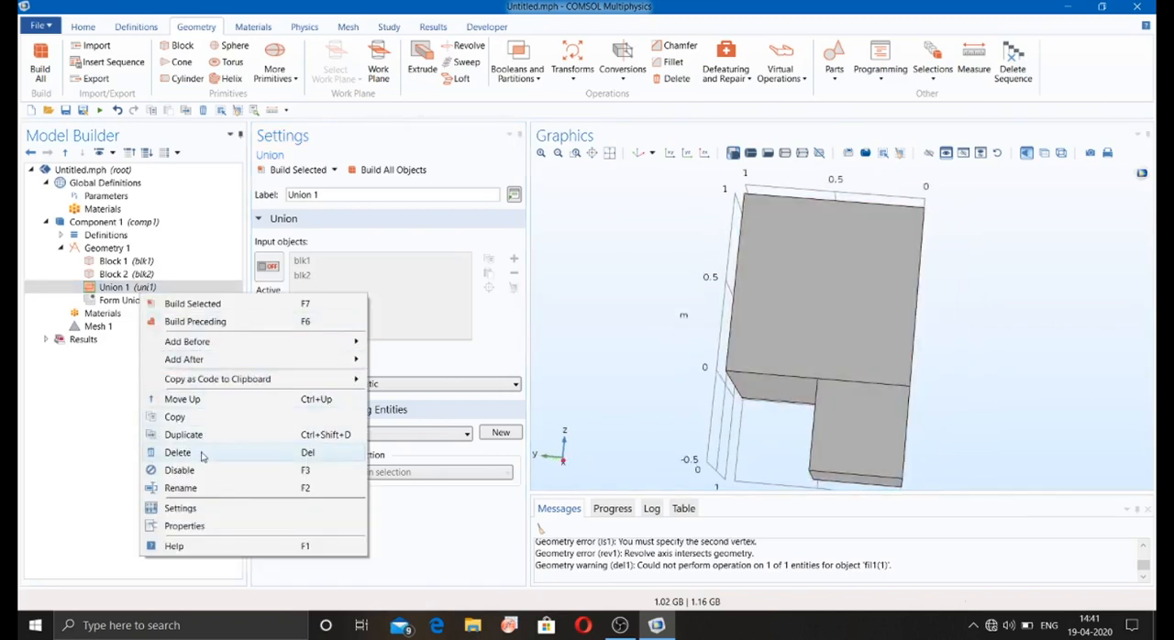
pyautogui.click(179, 470)
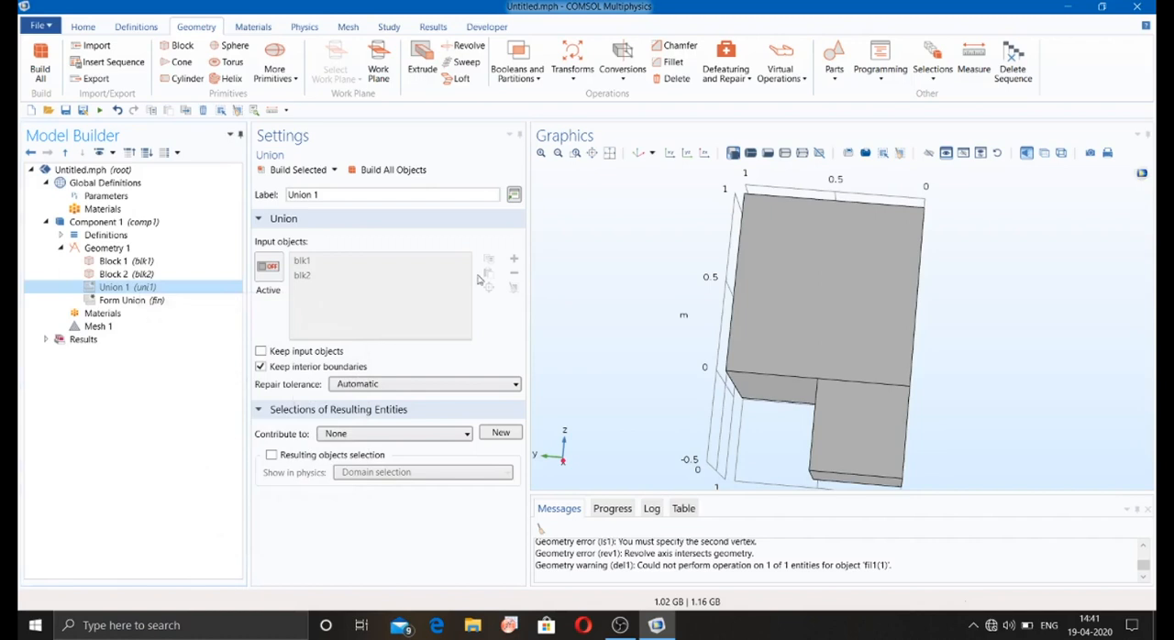
pyautogui.click(532, 78)
pyautogui.click(541, 112)
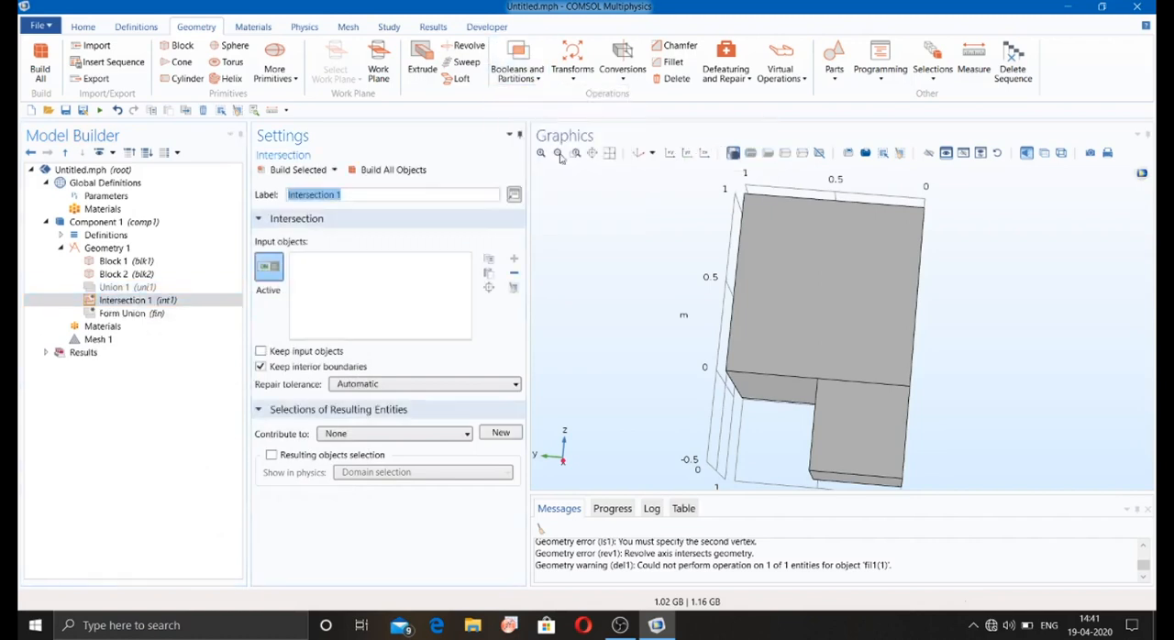
pyautogui.moveTo(659, 302); pyautogui.dragTo(627, 275)
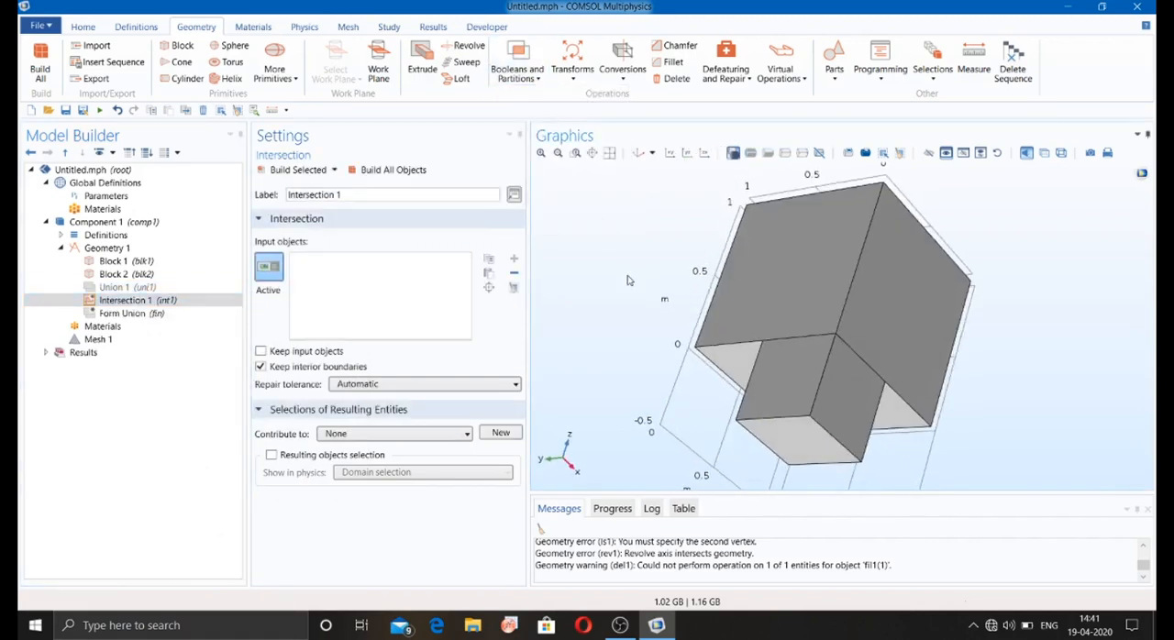
pyautogui.click(747, 309)
pyautogui.click(784, 359)
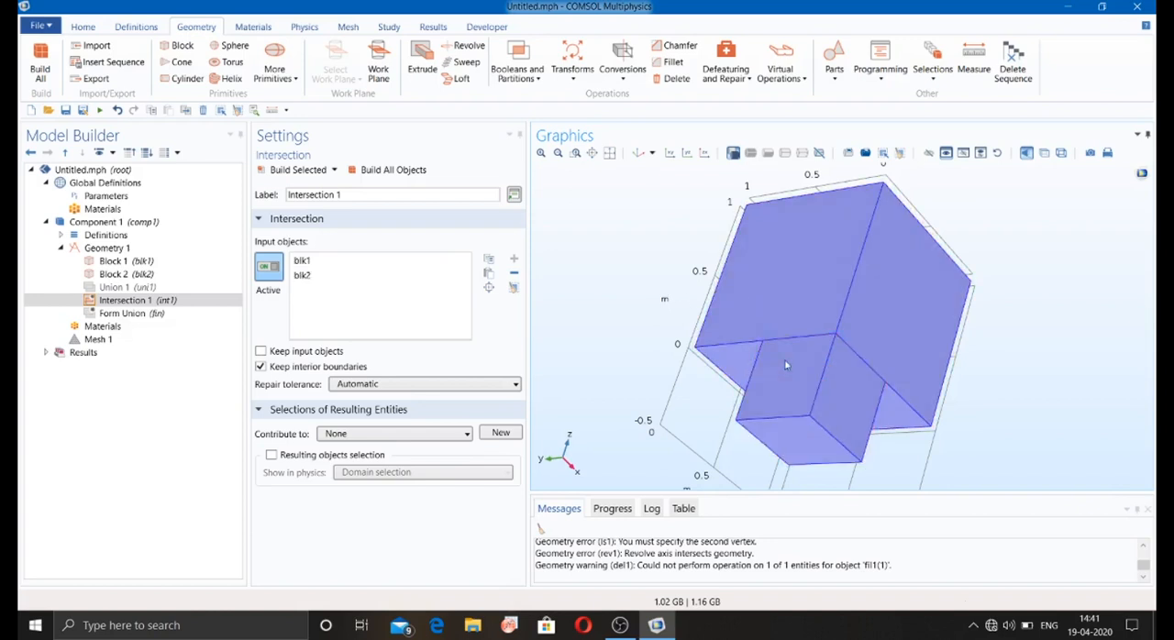
# Step: Set Block 2's z position to -0.4 m, build all objects, and inspect the intersection body
pyautogui.click(142, 274)
pyautogui.click(305, 436)
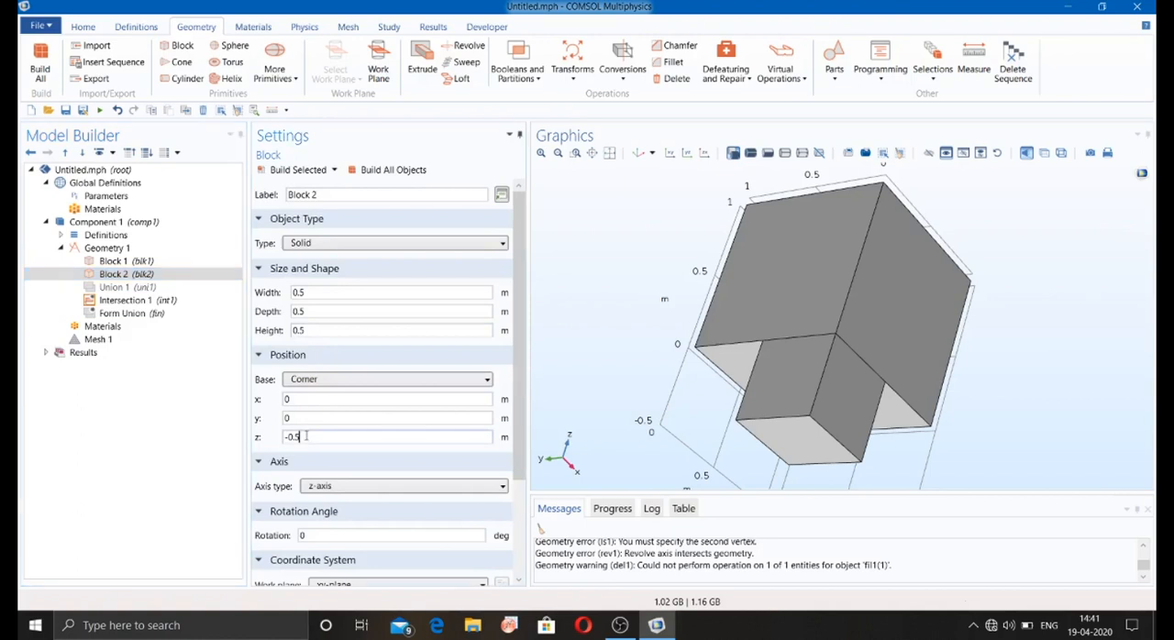
pyautogui.write('4')
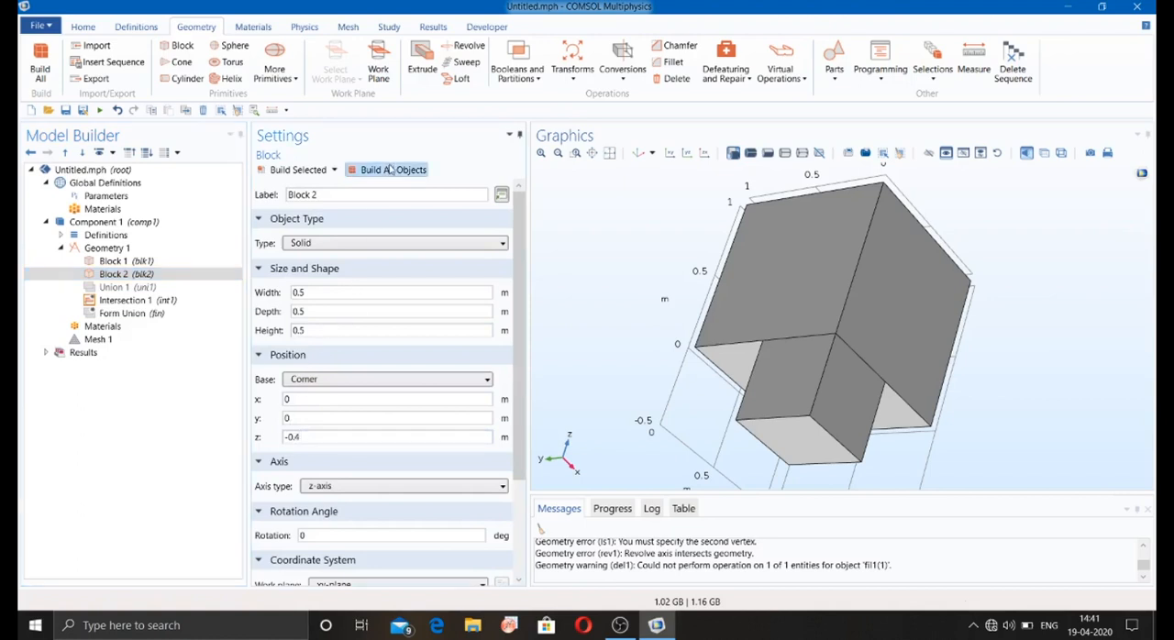
pyautogui.click(392, 169)
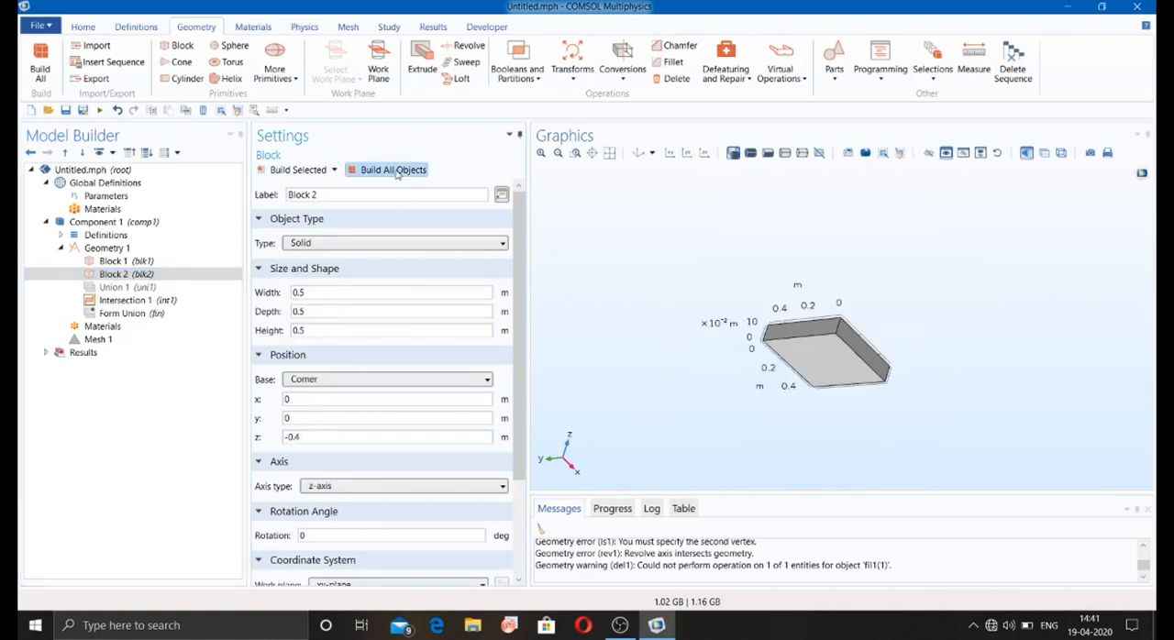
pyautogui.click(147, 263)
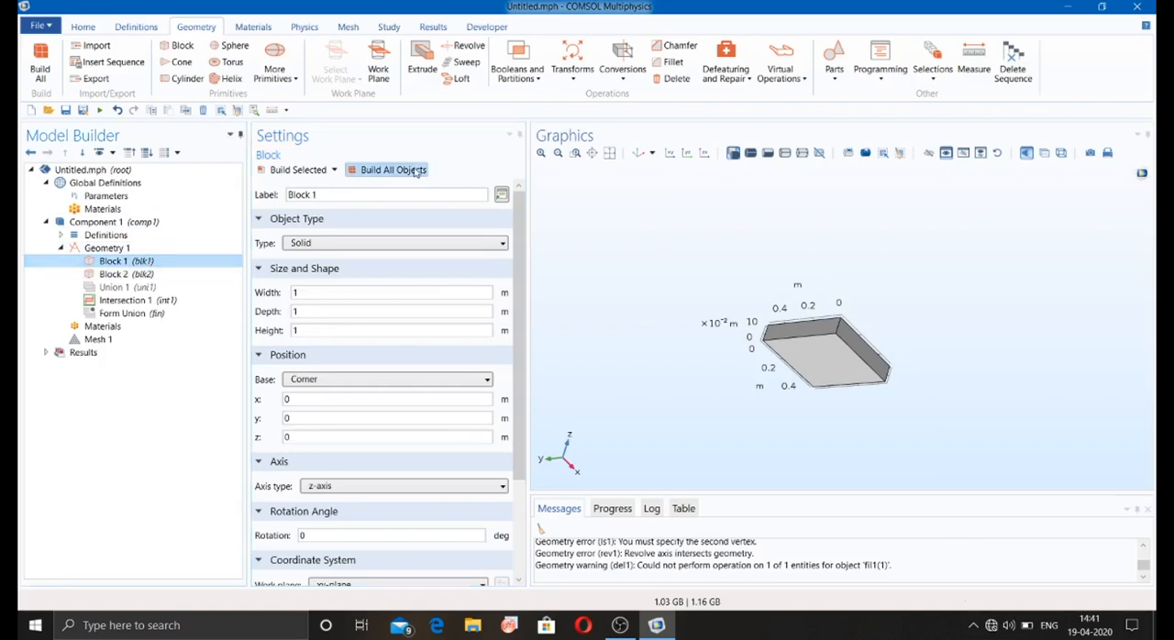
pyautogui.click(402, 174)
pyautogui.moveTo(613, 301)
pyautogui.mouseDown()
pyautogui.moveTo(613, 346)
pyautogui.moveTo(610, 313)
pyautogui.mouseUp()
# Step: Disable the Intersection 1 operation, rebuild all objects, and examine the two overlapping blocks
pyautogui.click(194, 303)
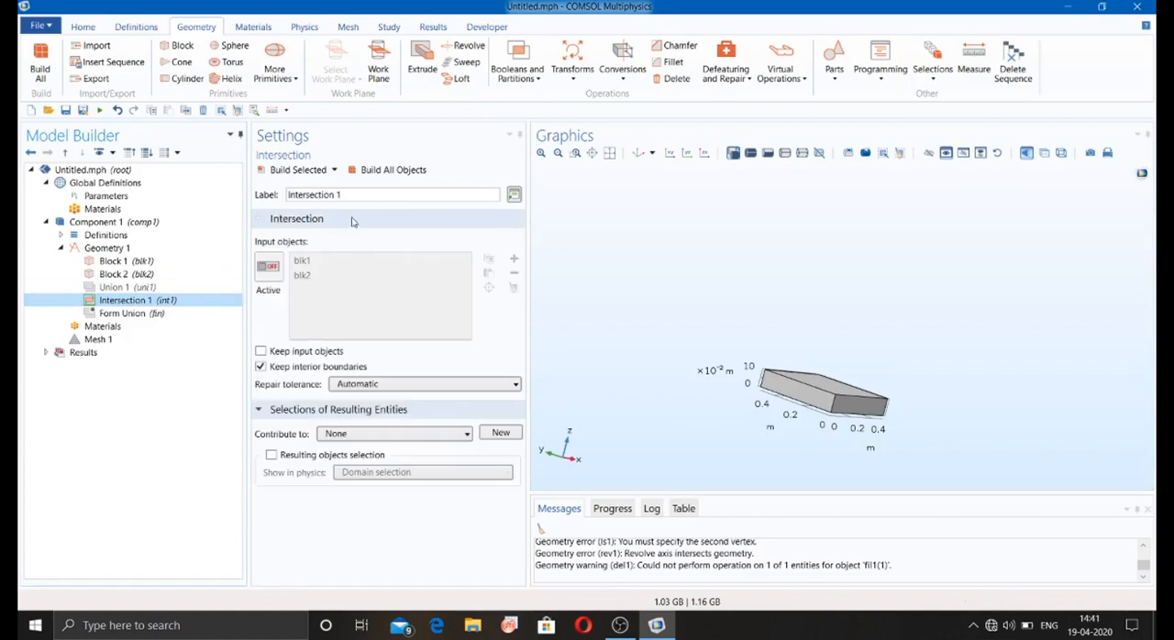
pyautogui.rightClick(112, 303)
pyautogui.click(171, 384)
pyautogui.click(390, 170)
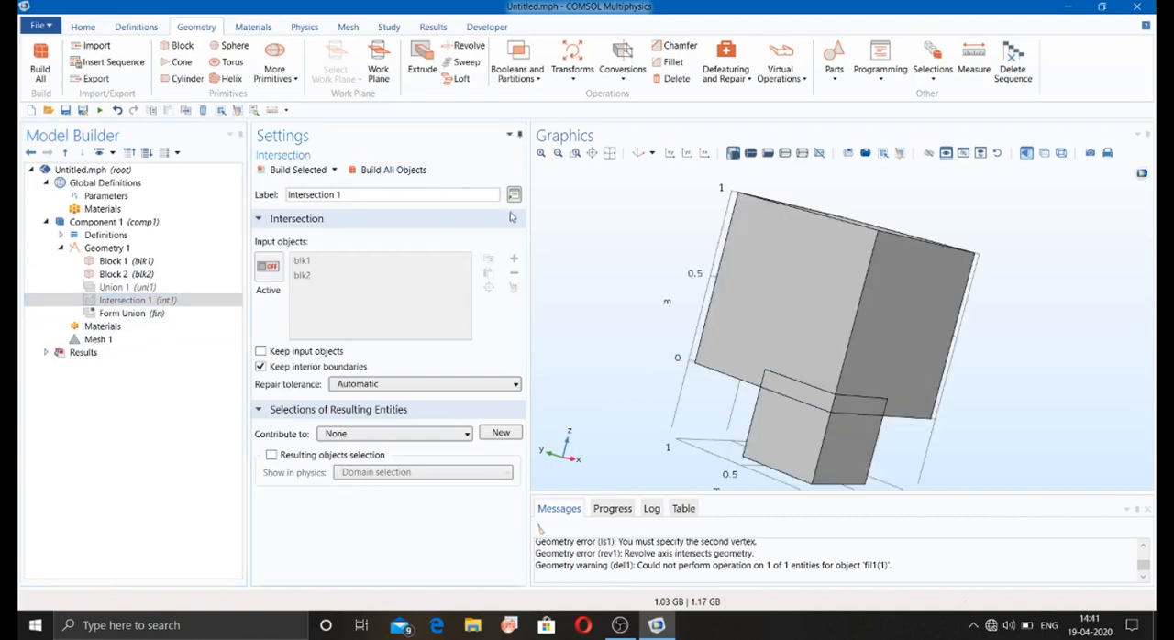
pyautogui.moveTo(610, 246); pyautogui.dragTo(605, 228)
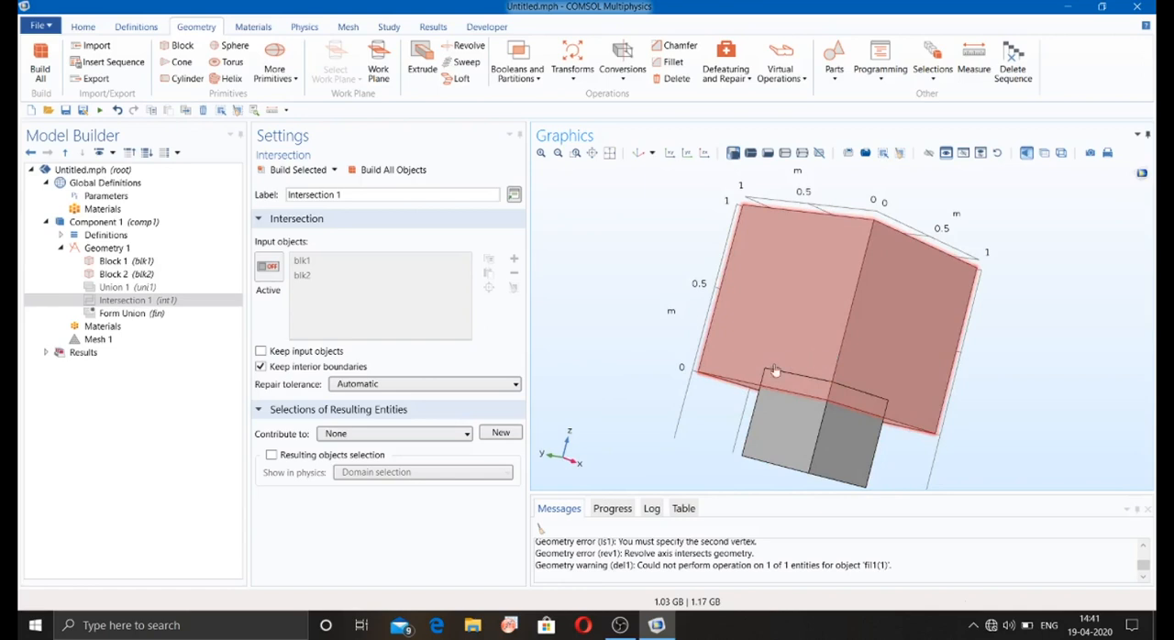
# Step: Re-enable the Intersection 1 operation, highlight its input blocks blk1 and blk2, and build all objects
pyautogui.click(139, 305)
pyautogui.rightClick(138, 305)
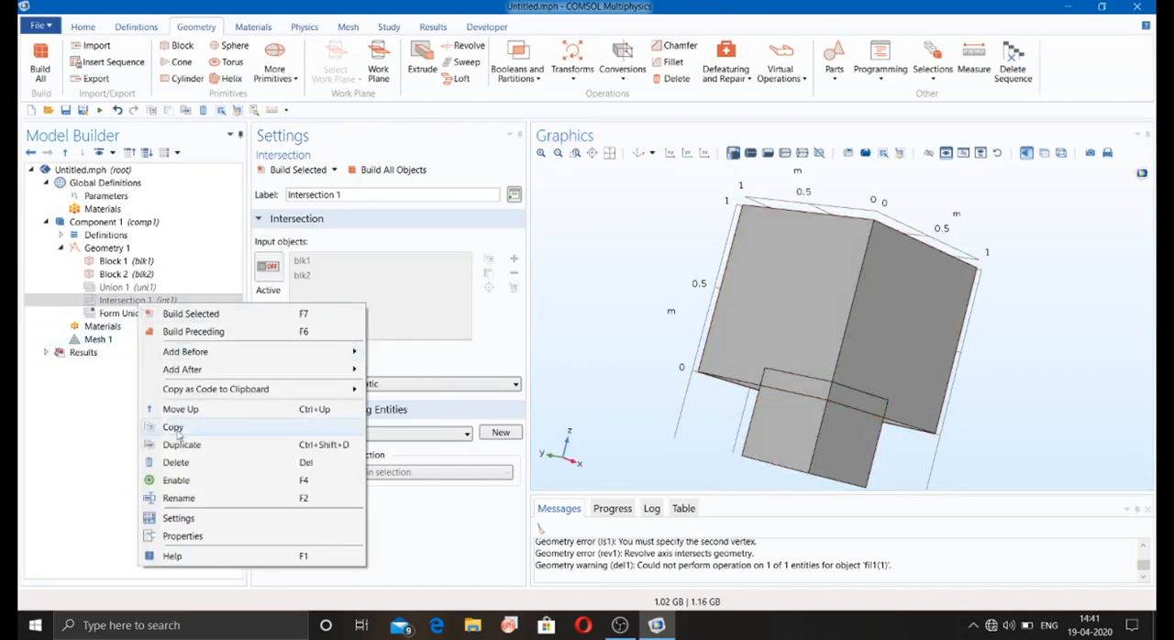
pyautogui.click(183, 484)
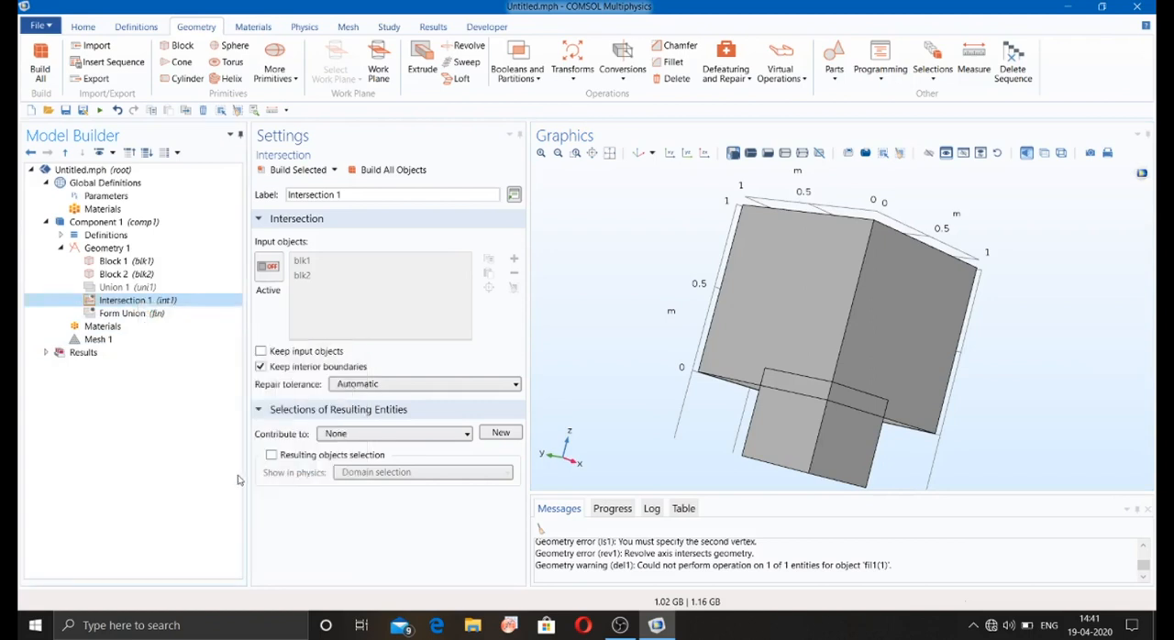
pyautogui.click(268, 267)
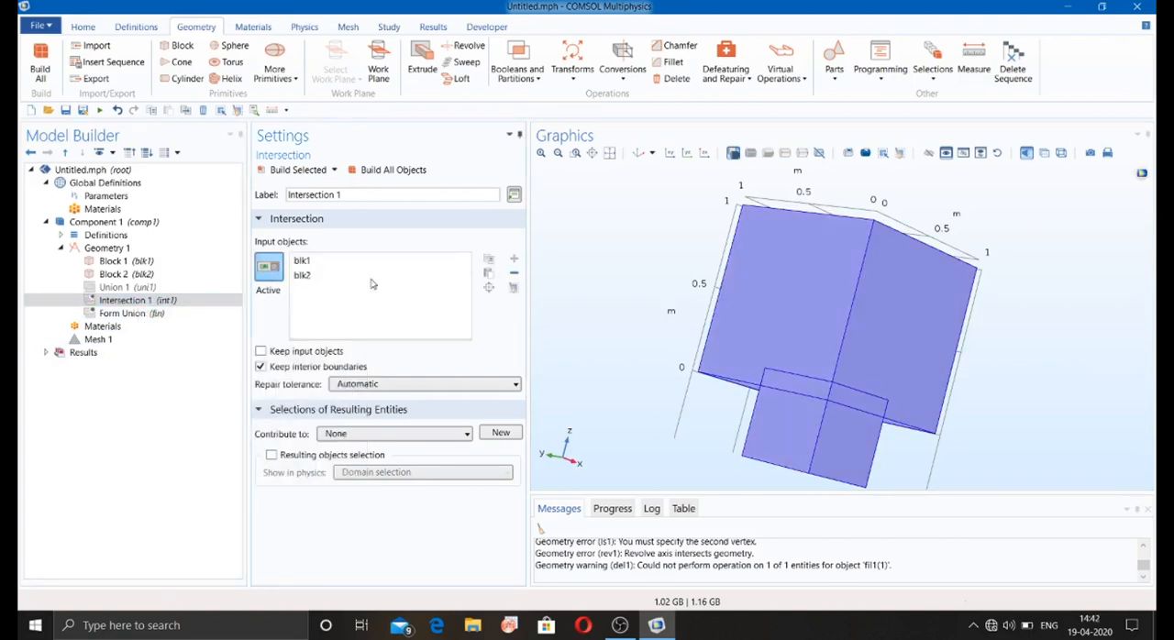
pyautogui.click(268, 267)
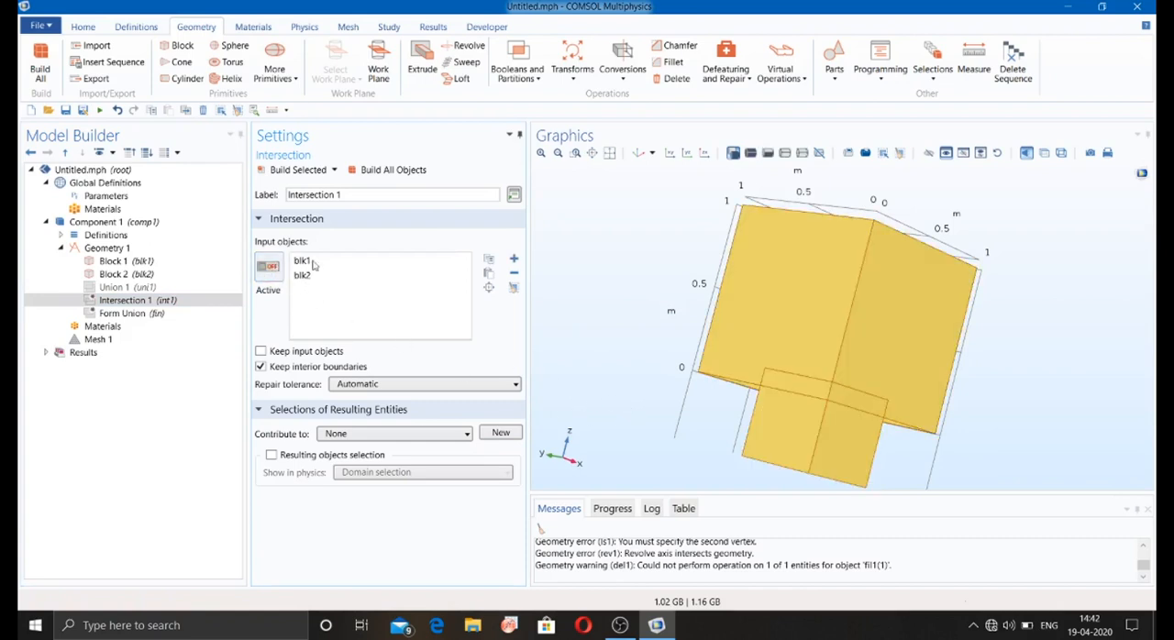
pyautogui.click(404, 169)
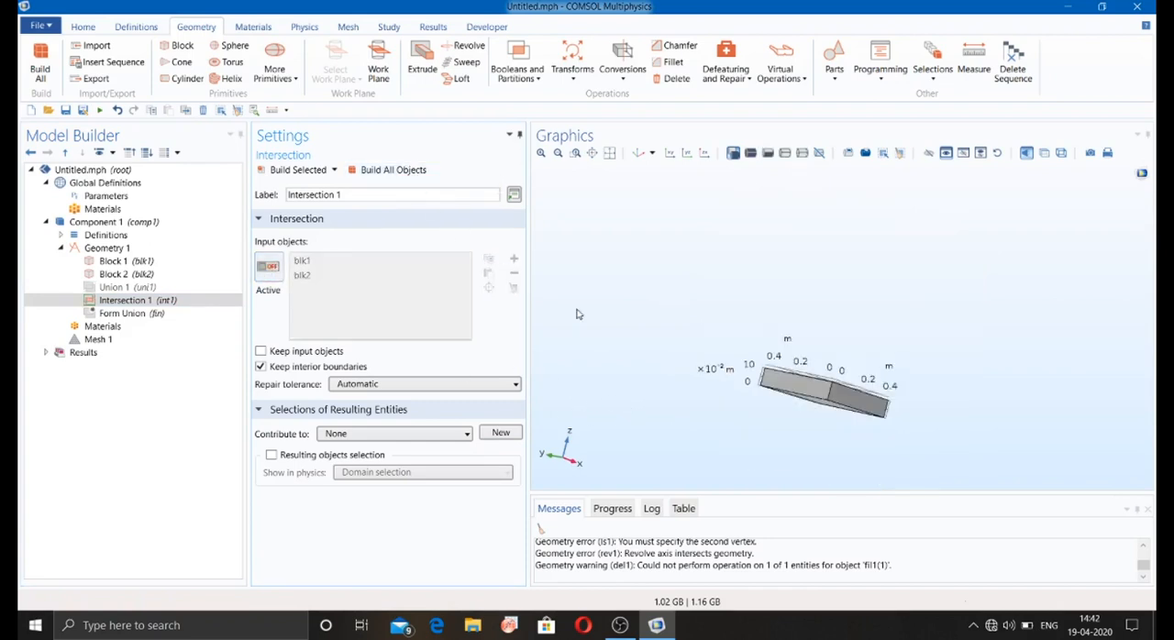
# Step: Disable Intersection 1 again and build all objects to restore both separate blocks
pyautogui.click(133, 301)
pyautogui.rightClick(133, 301)
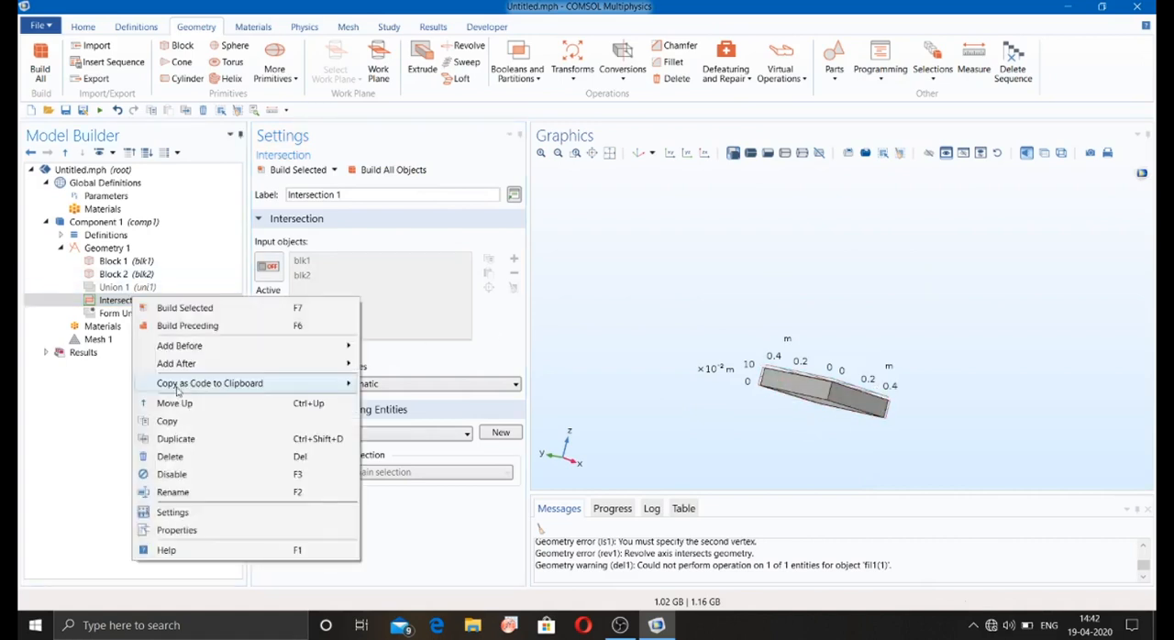
pyautogui.click(185, 474)
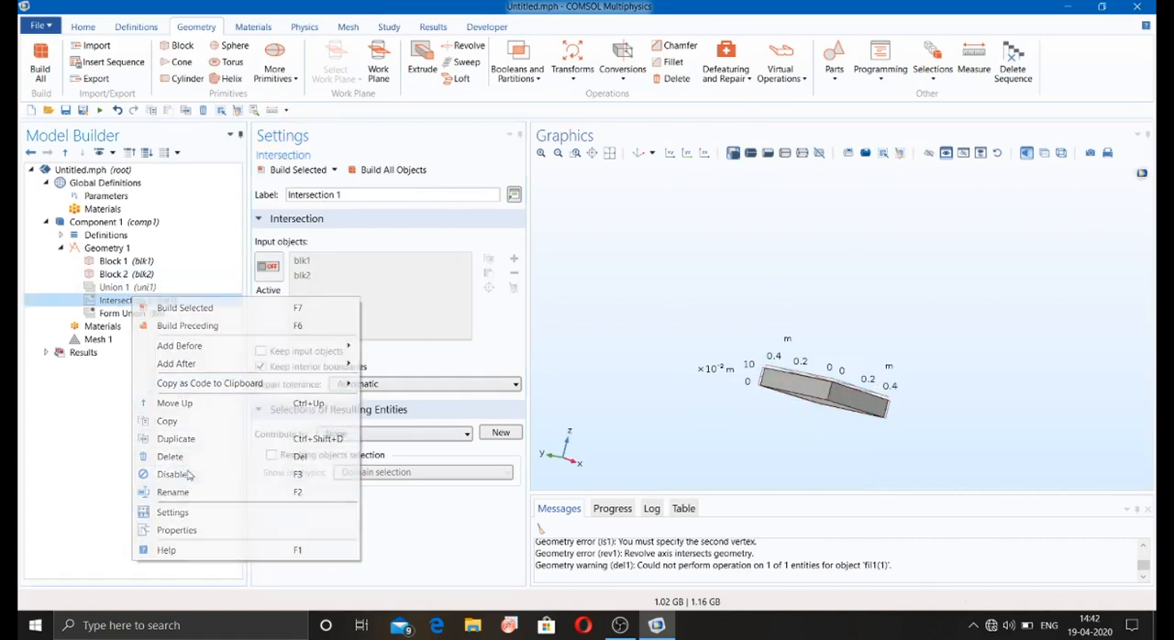
pyautogui.click(363, 170)
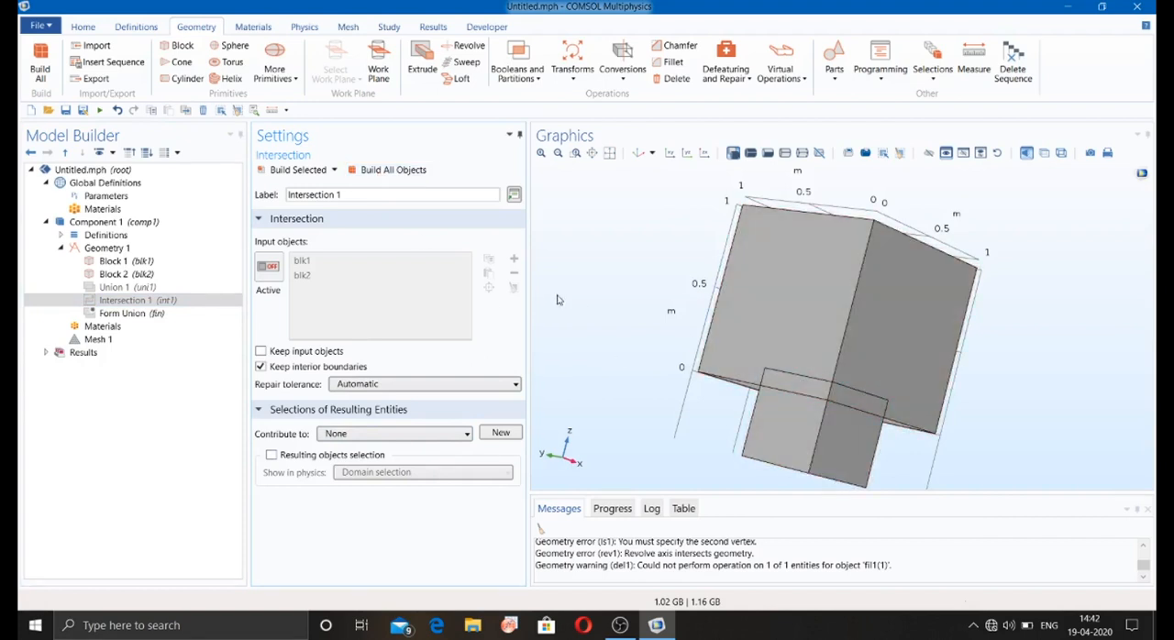
pyautogui.click(82, 303)
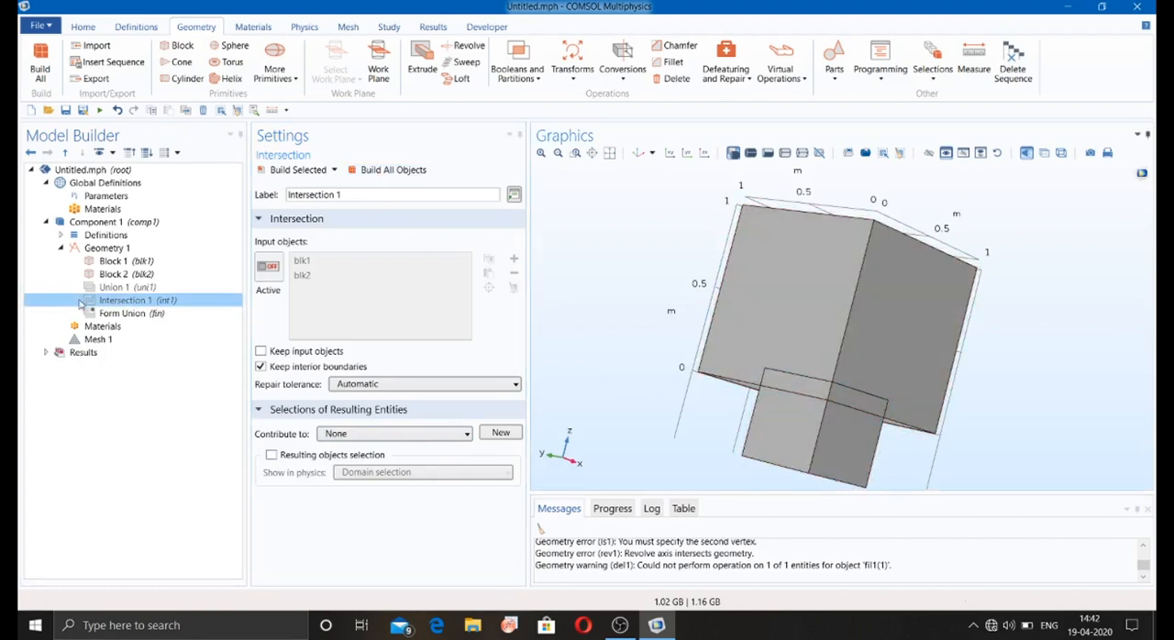
# Step: Add a Difference operation that subtracts blk2 from blk1, build all objects, and inspect the notched corner
pyautogui.click(518, 72)
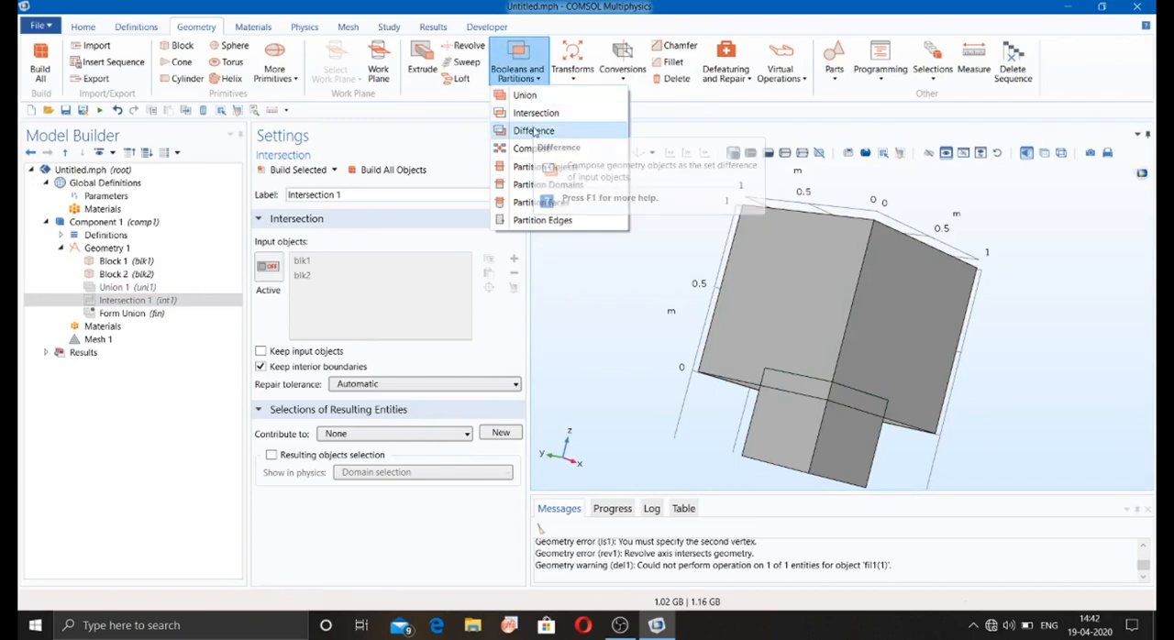
pyautogui.click(534, 131)
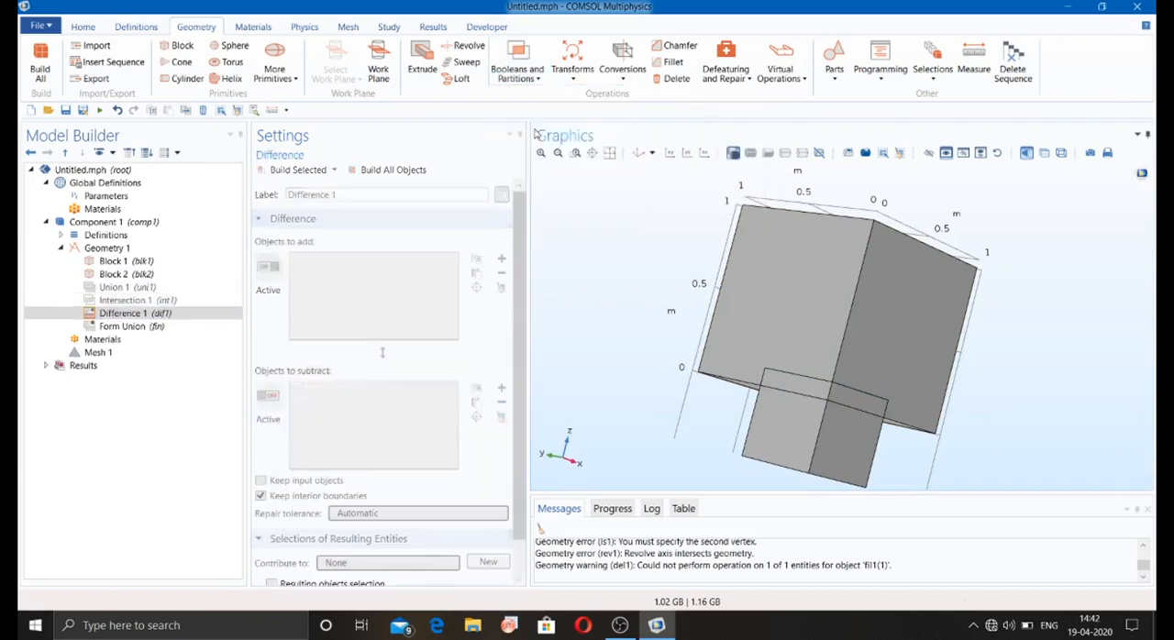
pyautogui.click(794, 250)
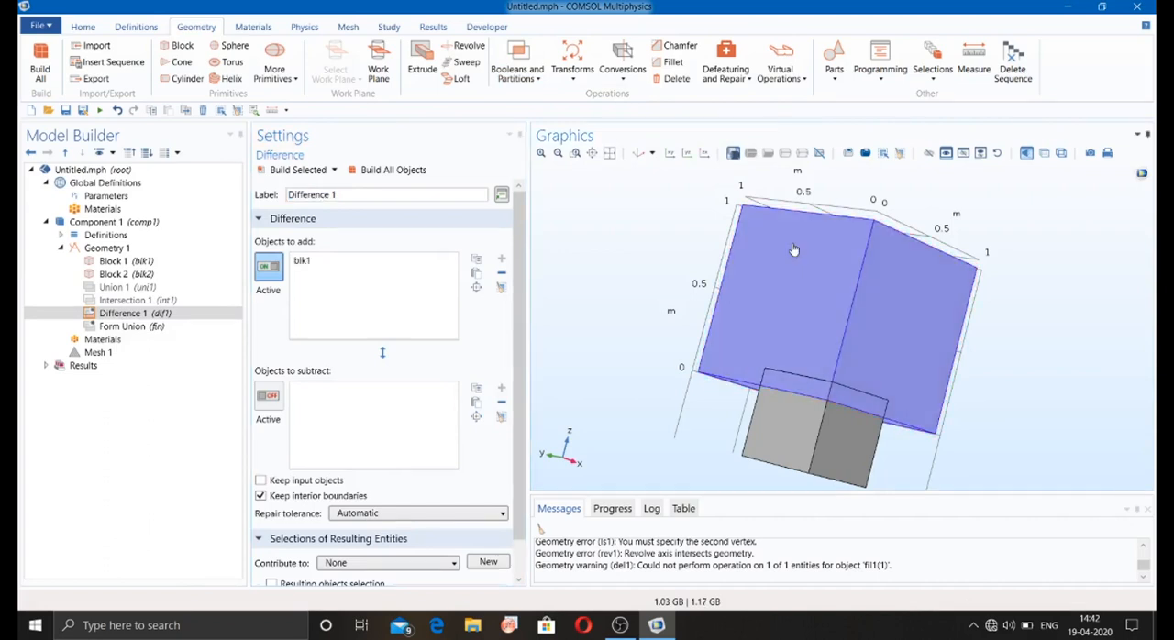
pyautogui.click(279, 400)
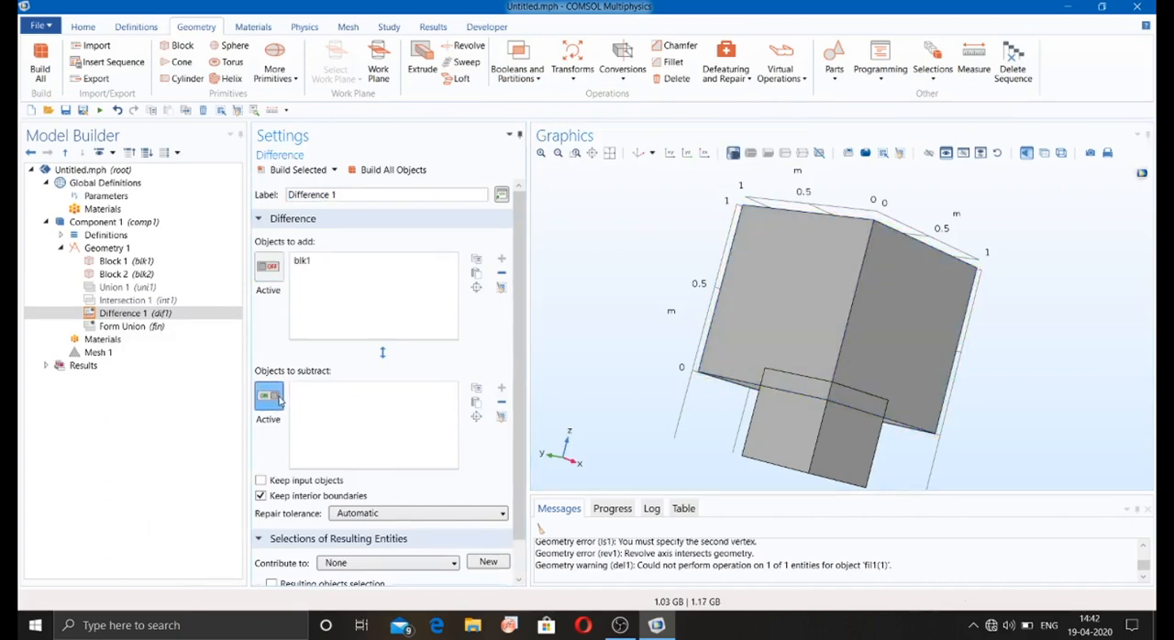
pyautogui.click(782, 426)
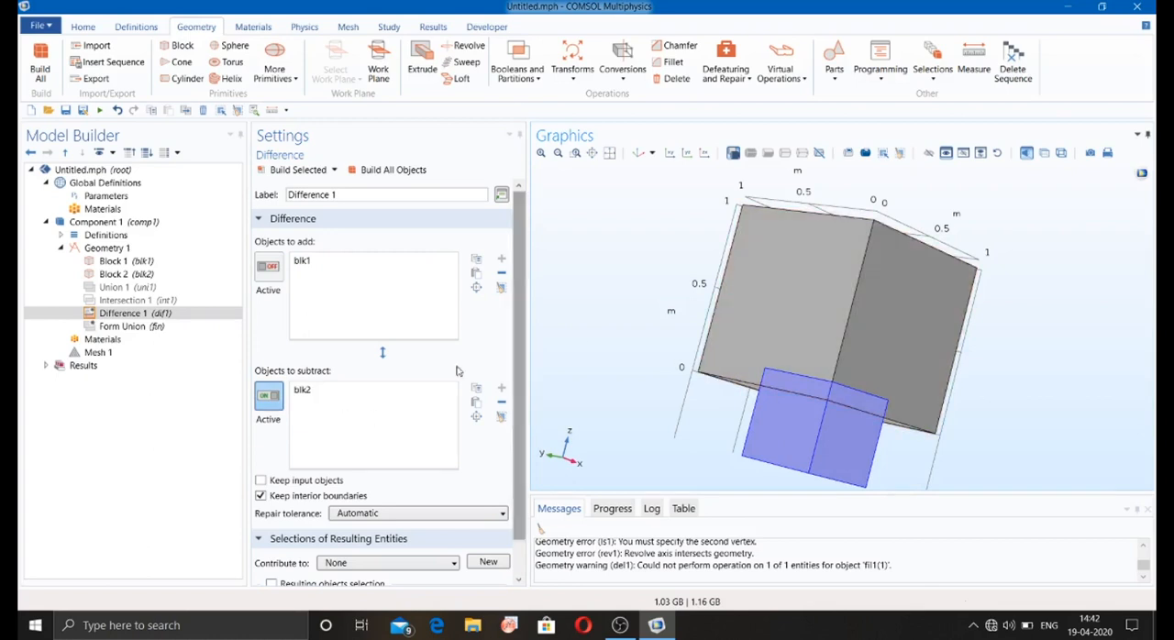
pyautogui.click(381, 174)
pyautogui.moveTo(719, 395); pyautogui.dragTo(731, 343)
pyautogui.moveTo(606, 381); pyautogui.dragTo(668, 367)
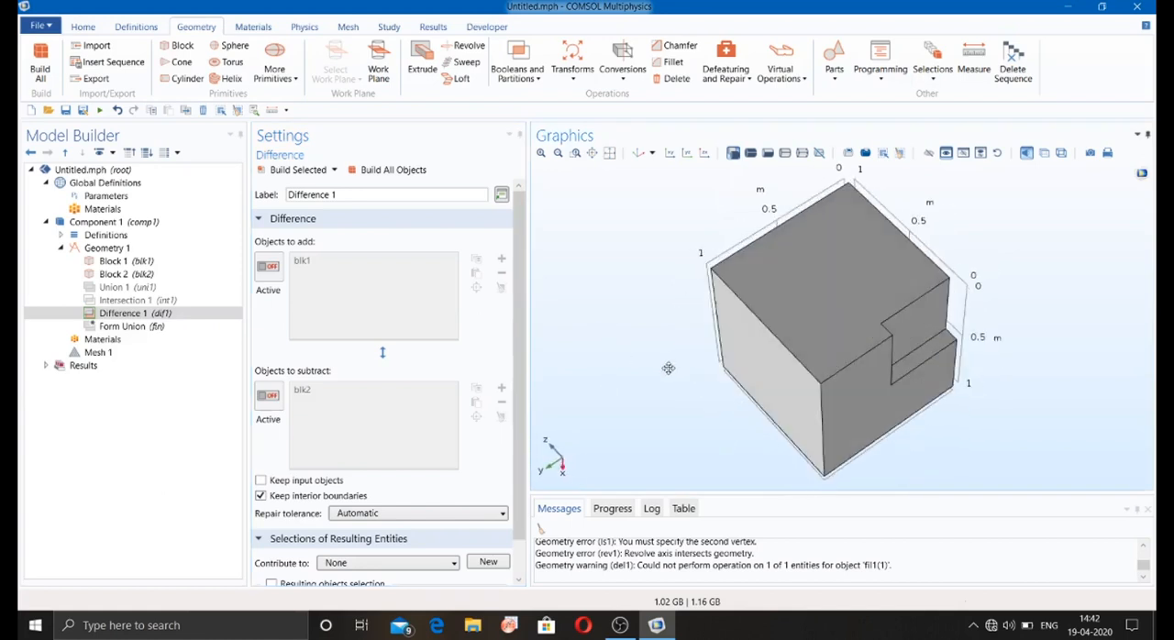
# Step: Disable the Difference 1 operation and add a Compose operation to the geometry sequence
pyautogui.rightClick(132, 314)
pyautogui.press('Escape')
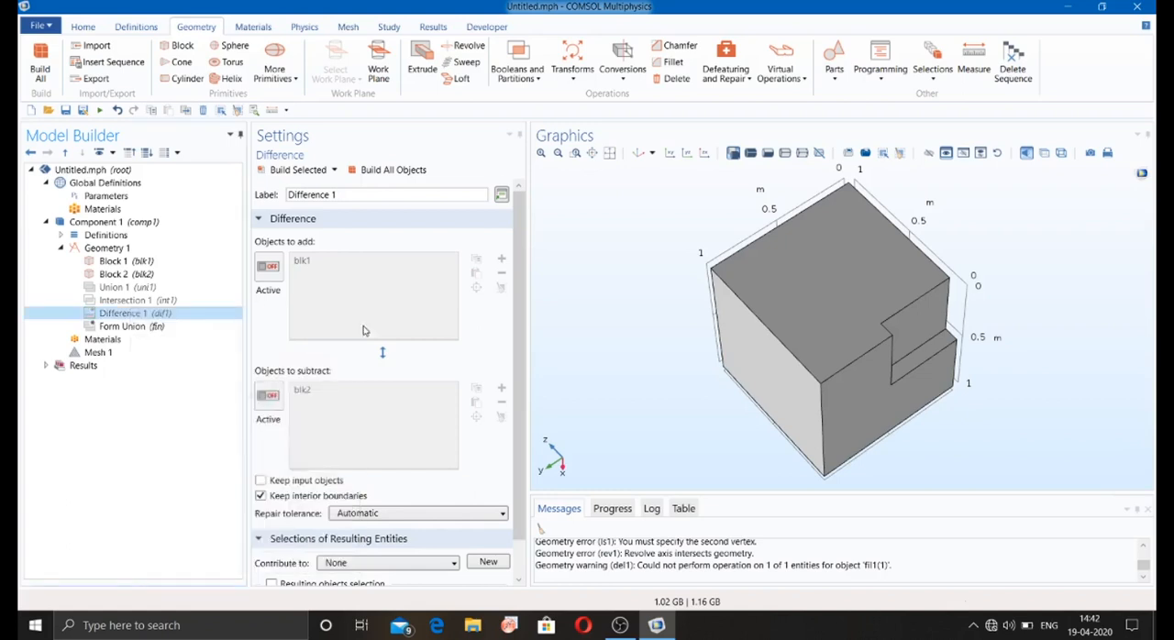
pyautogui.click(543, 81)
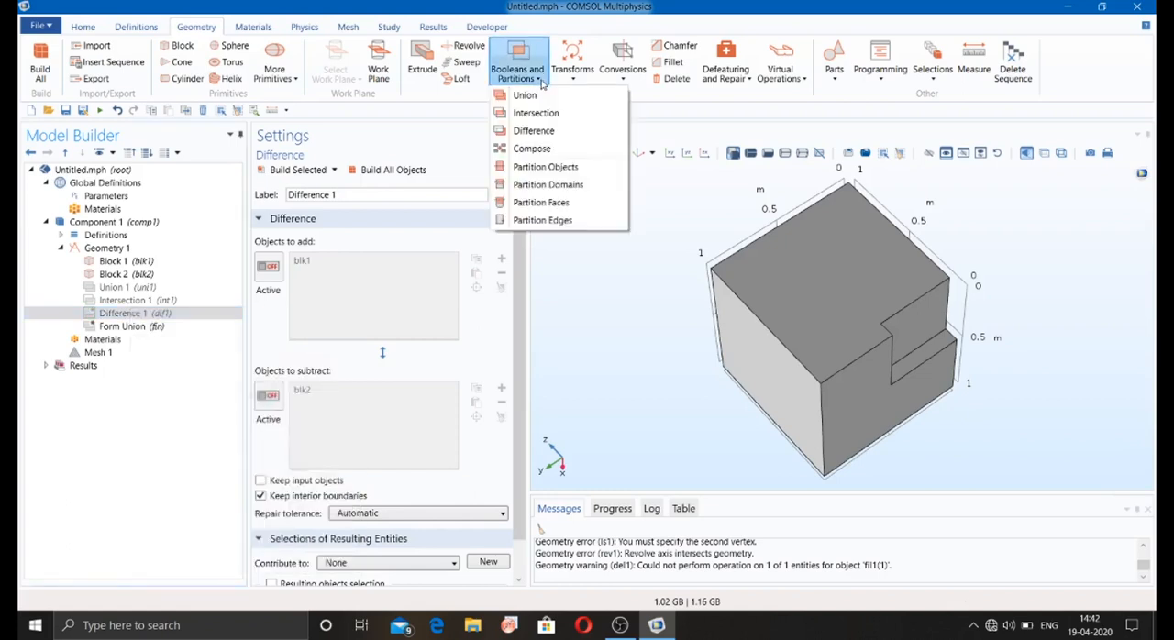
pyautogui.click(552, 154)
pyautogui.moveTo(614, 284); pyautogui.dragTo(570, 293)
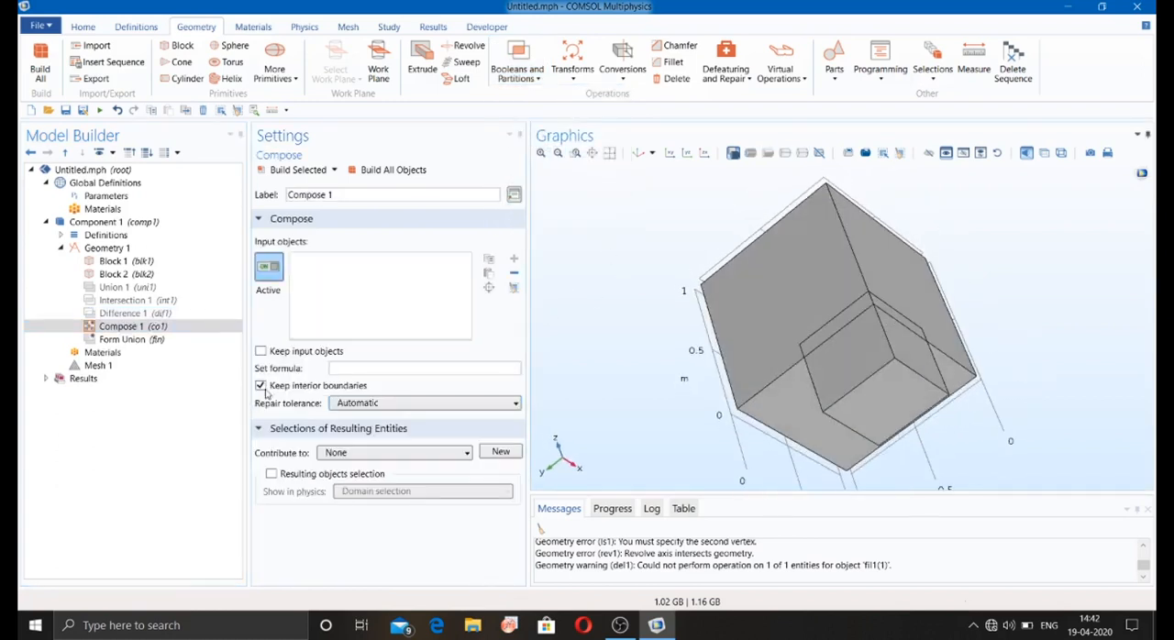
# Step: Enable keeping input objects for Compose 1, choose blk1 and blk2 as its inputs, and try to build all objects
pyautogui.click(260, 351)
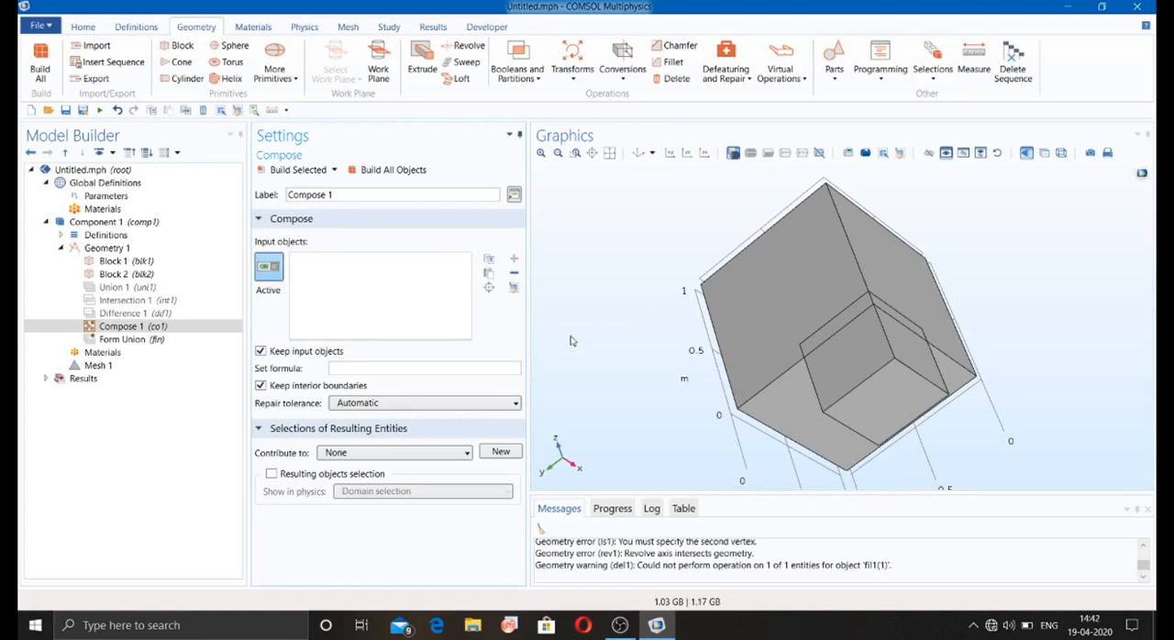
pyautogui.click(813, 286)
pyautogui.click(867, 384)
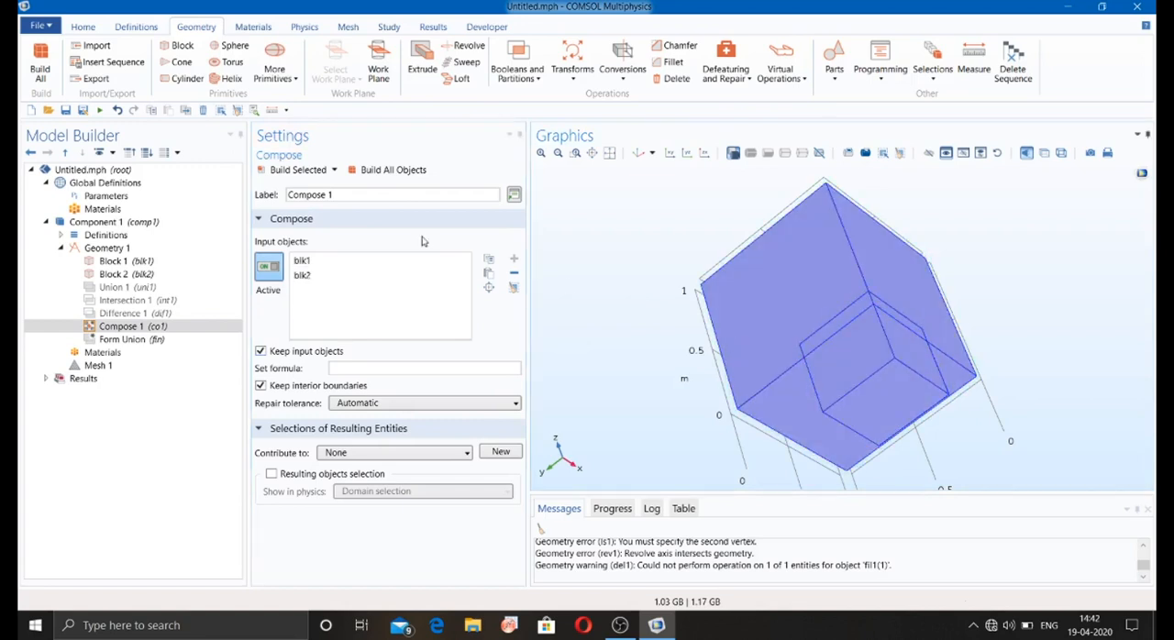
pyautogui.click(373, 174)
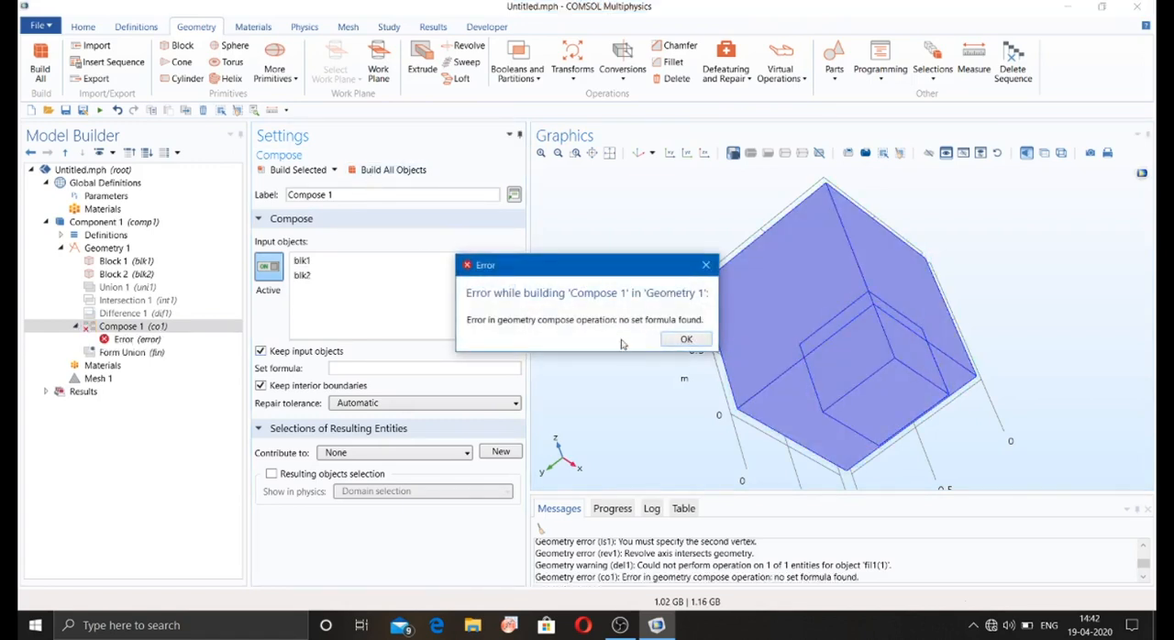
pyautogui.click(683, 340)
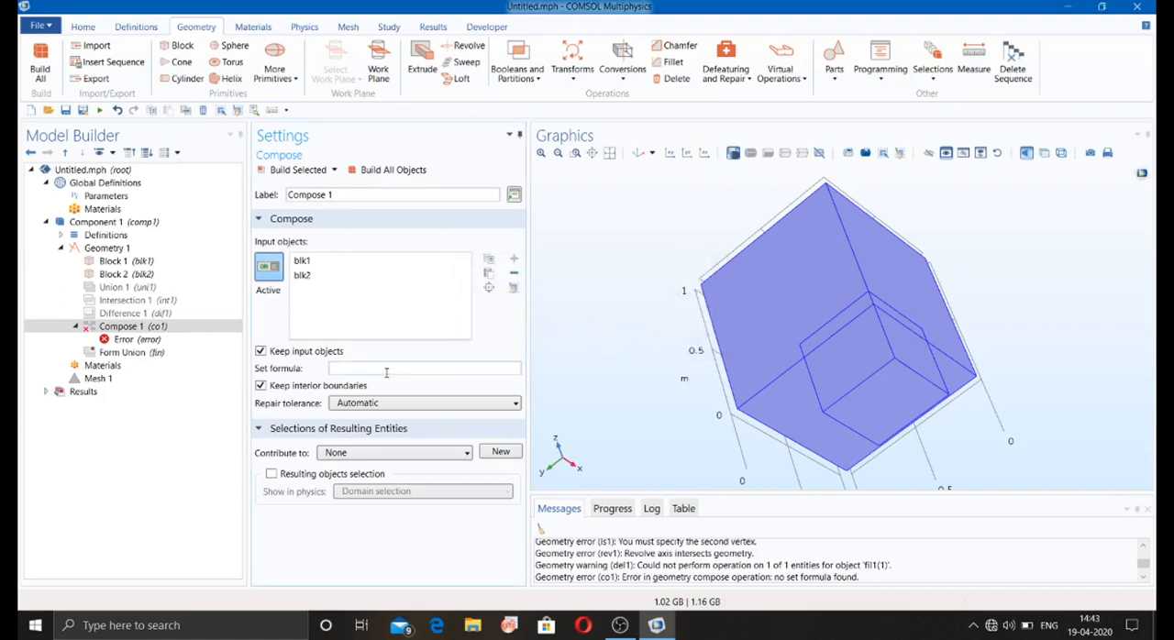
# Step: Disable the Compose 1 operation and add a Partition Objects operation to the geometry sequence
pyautogui.rightClick(119, 329)
pyautogui.click(180, 512)
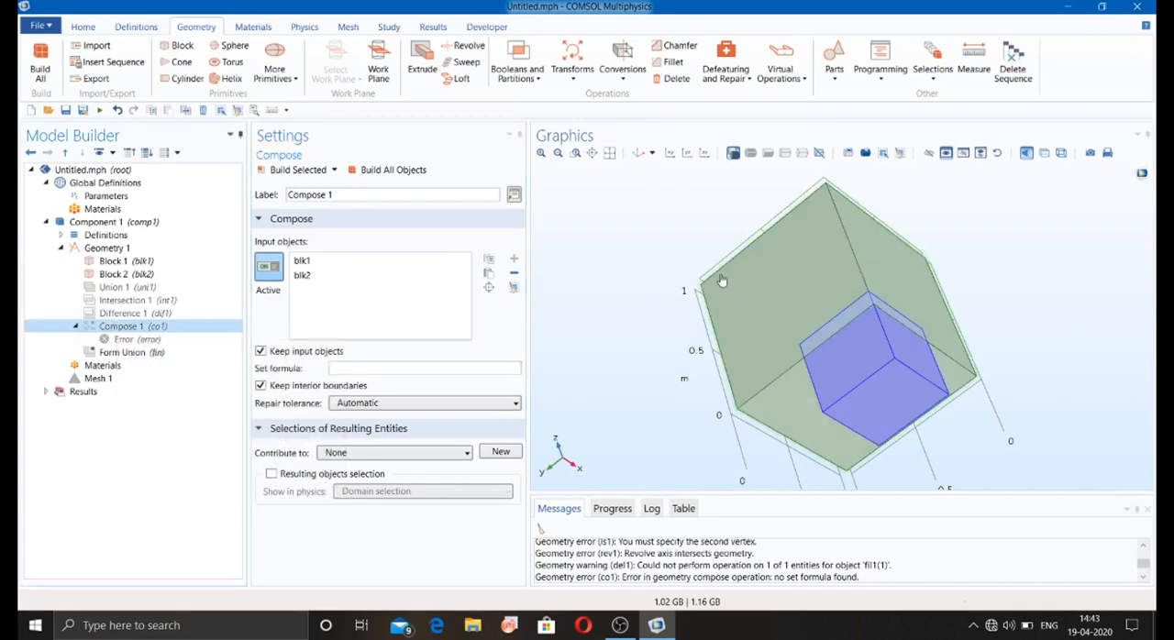
pyautogui.click(520, 72)
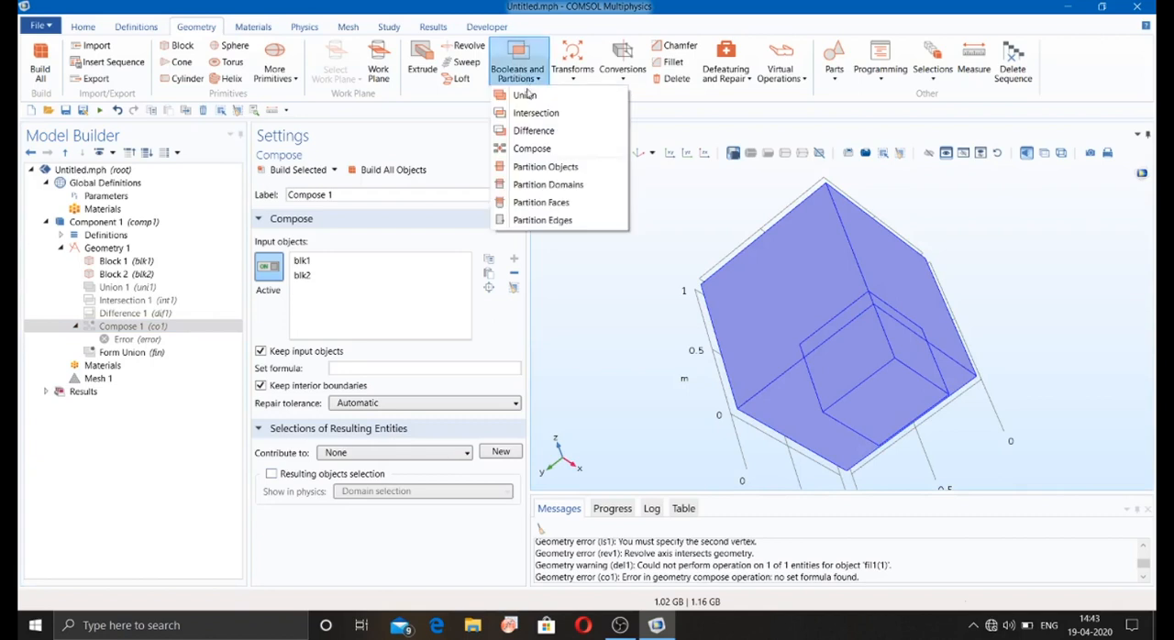
pyautogui.click(545, 167)
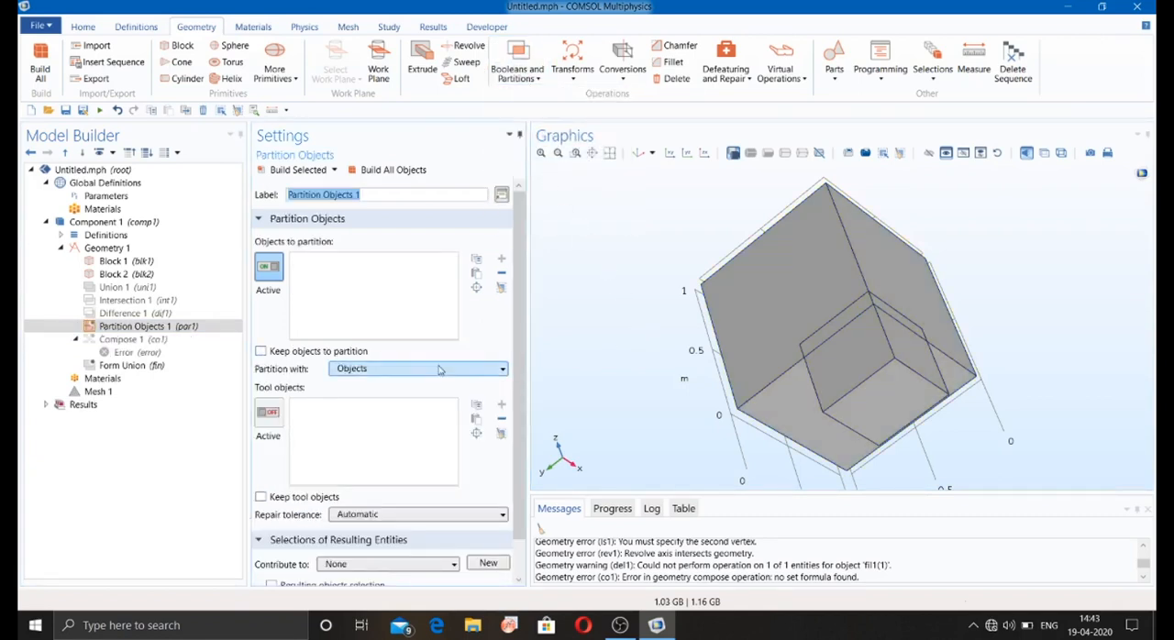
# Step: Partition blk1 using blk2 as the tool object, build all objects, and inspect the divided block
pyautogui.click(810, 300)
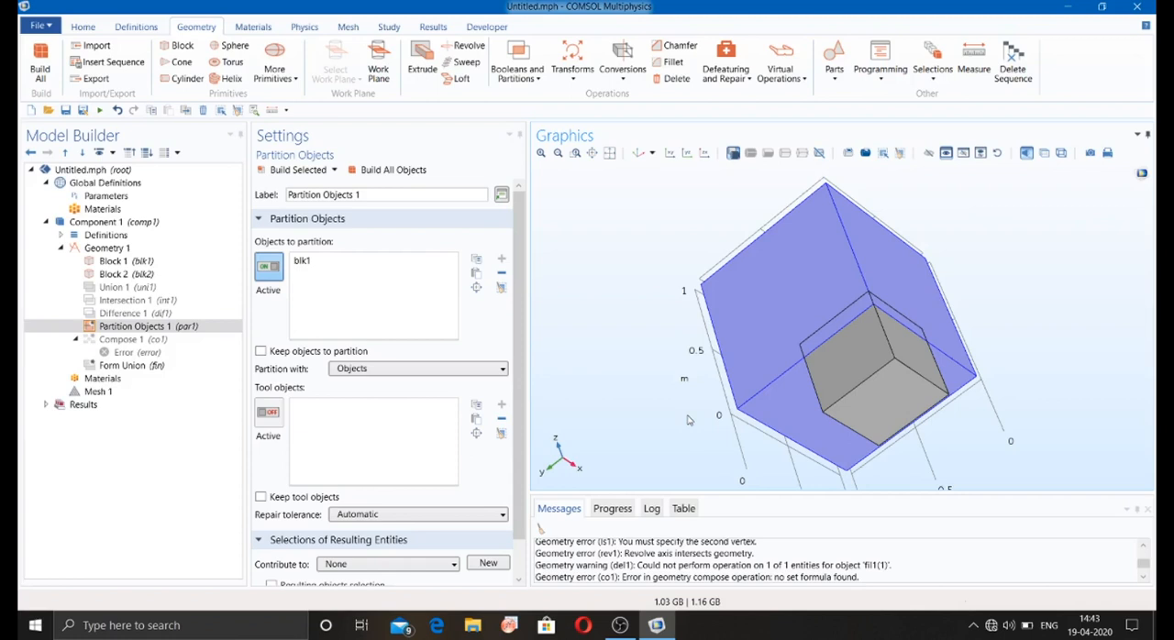
pyautogui.click(893, 382)
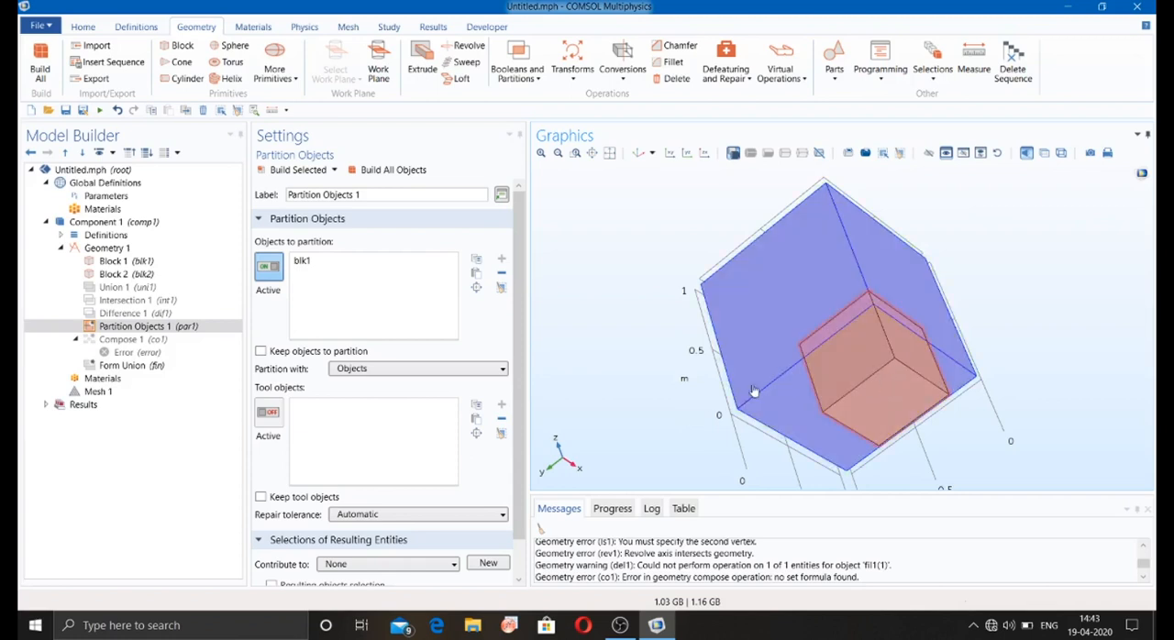
pyautogui.click(267, 411)
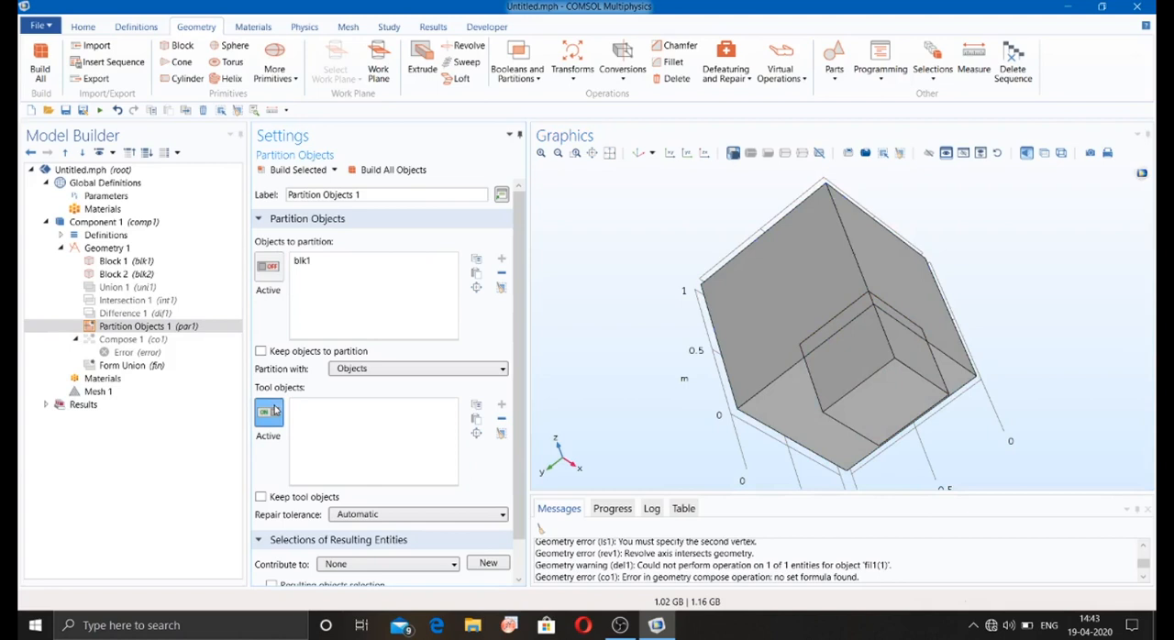
pyautogui.click(364, 367)
pyautogui.click(374, 391)
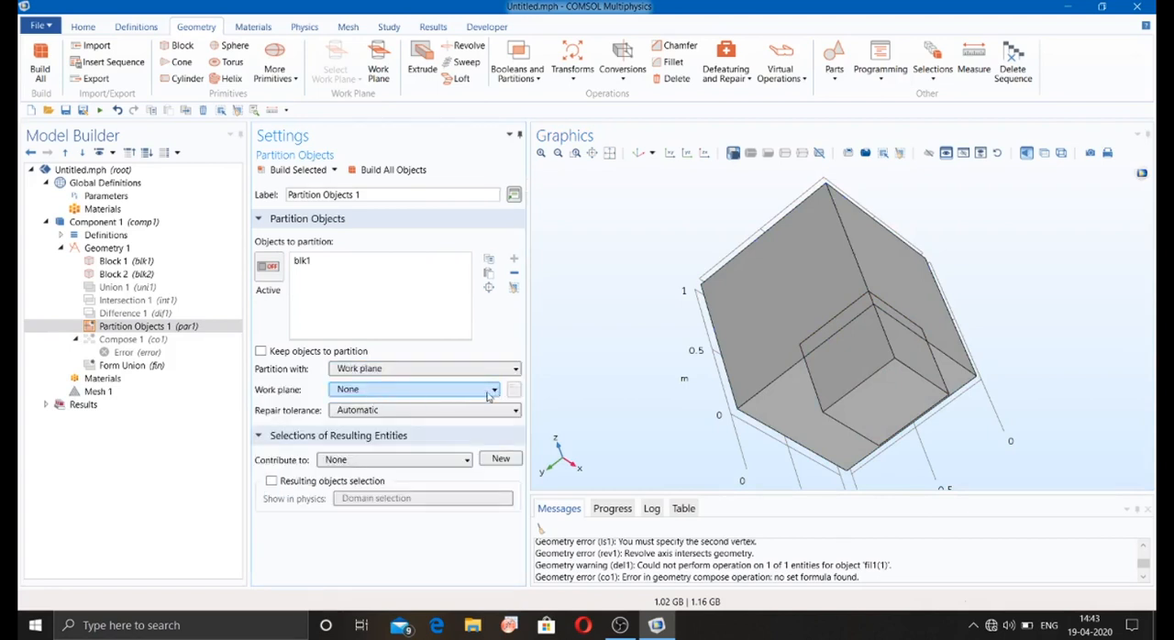
pyautogui.click(349, 369)
pyautogui.click(358, 380)
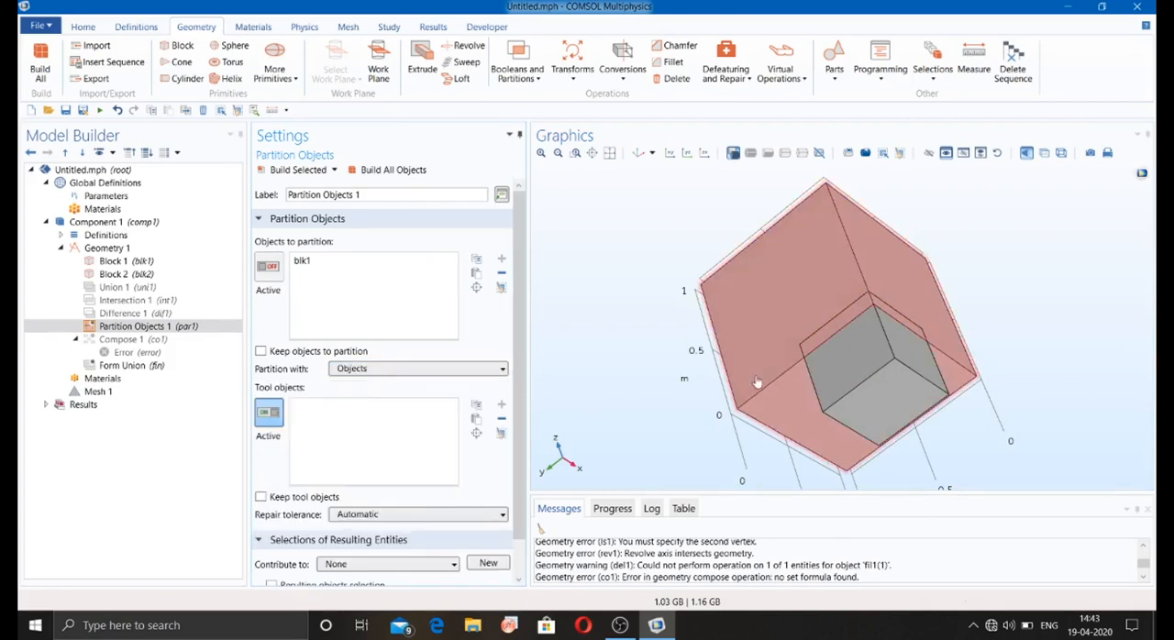
pyautogui.click(873, 387)
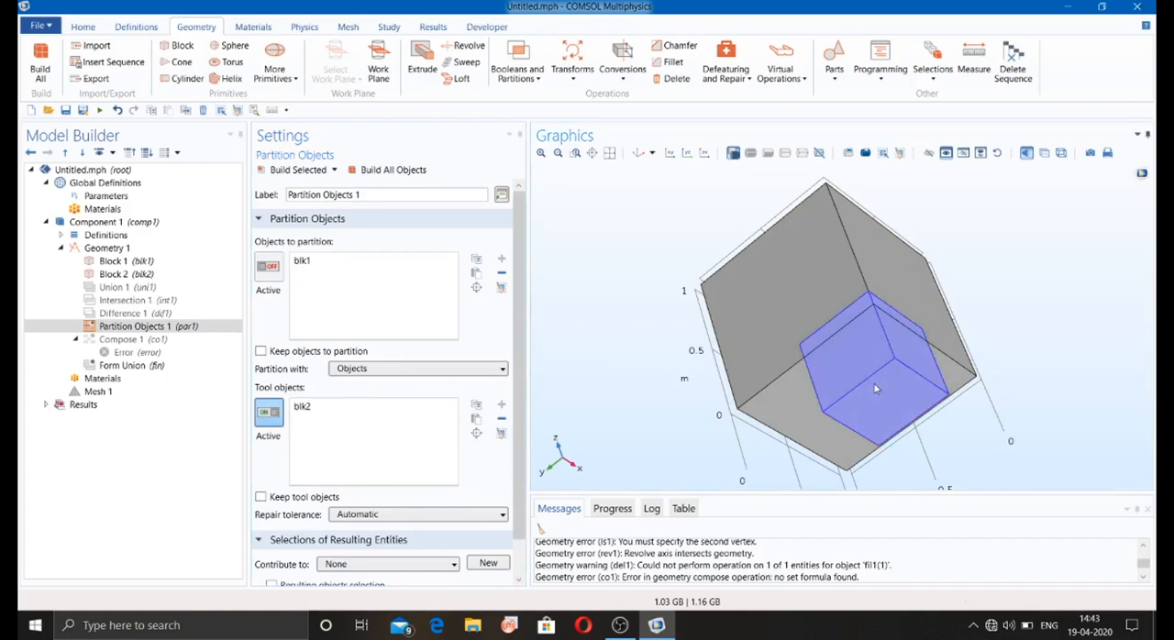
pyautogui.click(392, 170)
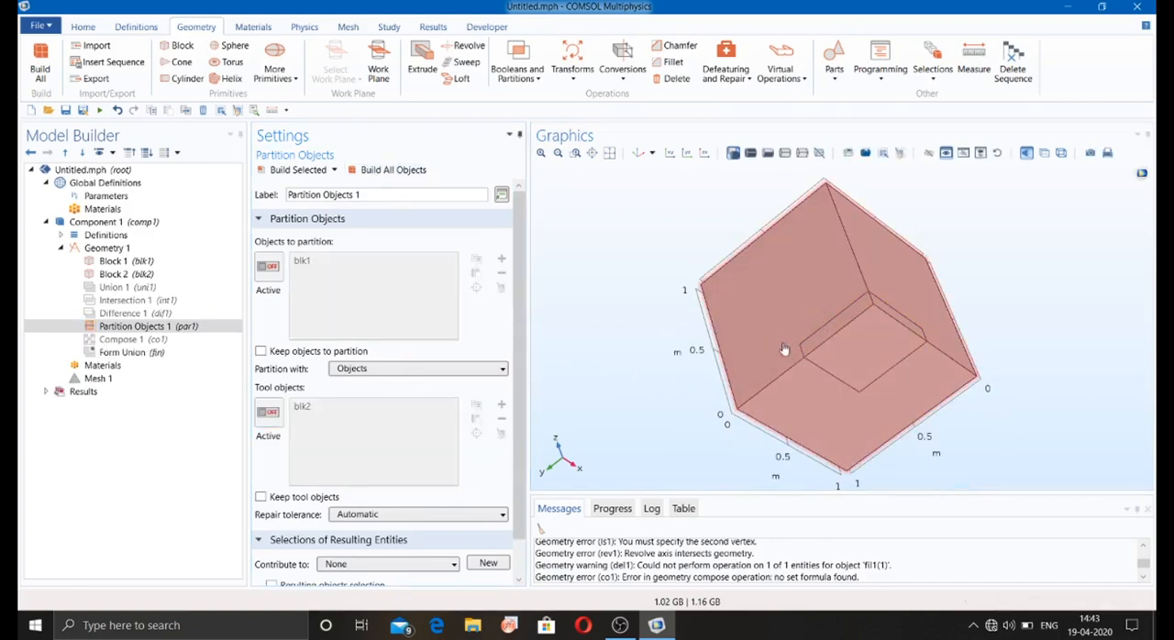
pyautogui.moveTo(939, 386); pyautogui.dragTo(908, 396)
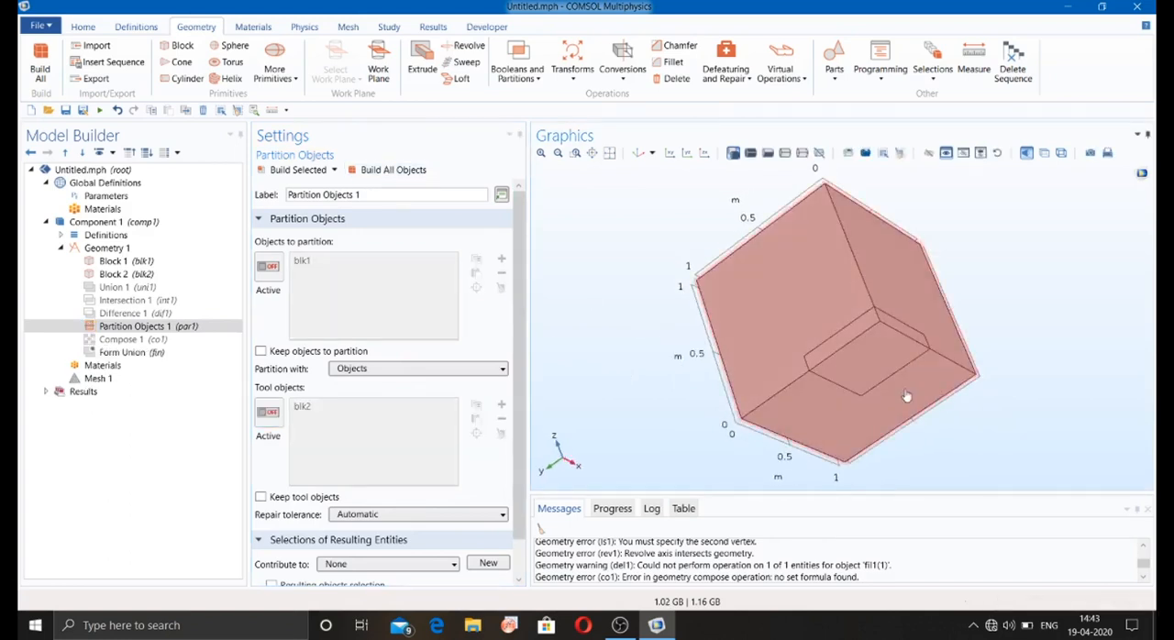
# Step: Disable Partition Objects 1 and add a Partition Domains operation to the geometry sequence
pyautogui.rightClick(162, 326)
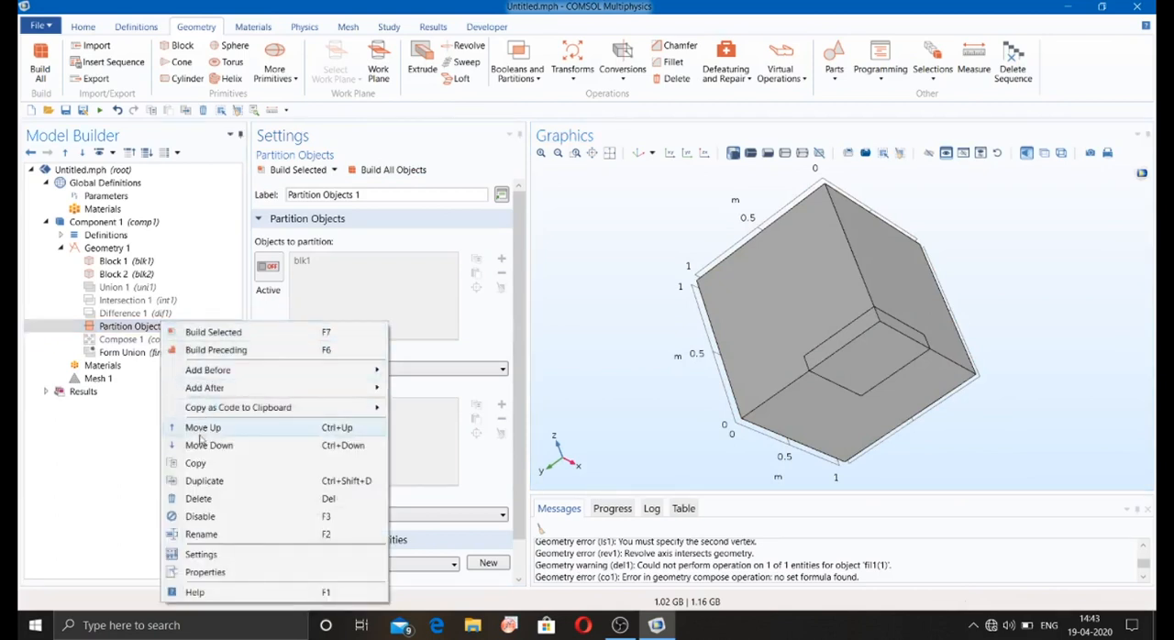
pyautogui.click(200, 516)
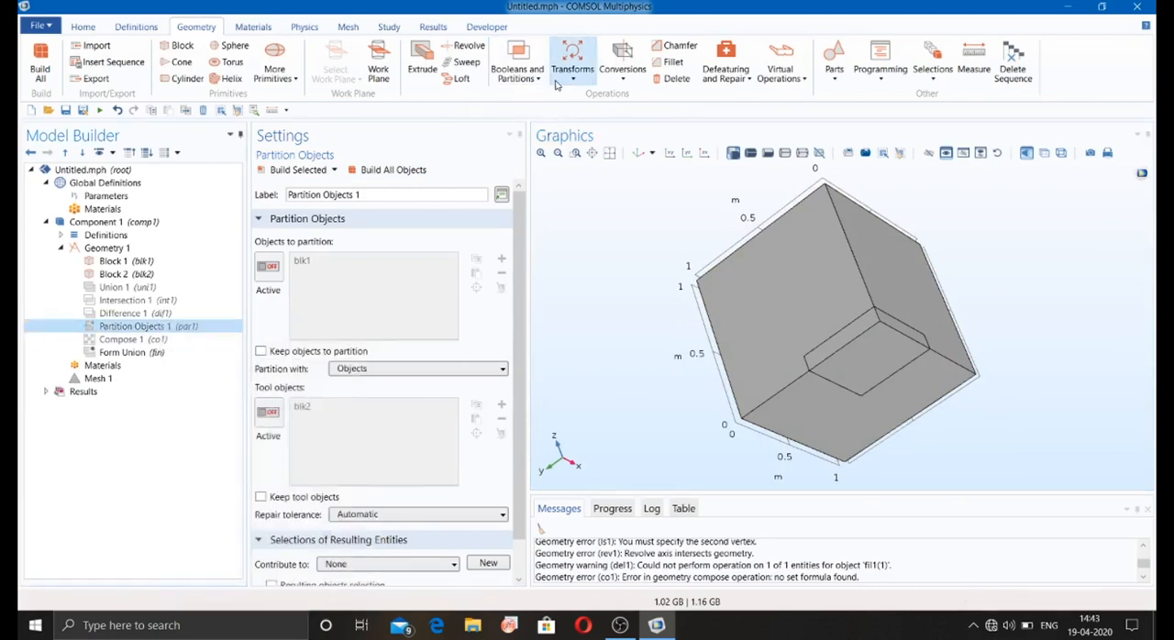
pyautogui.click(517, 72)
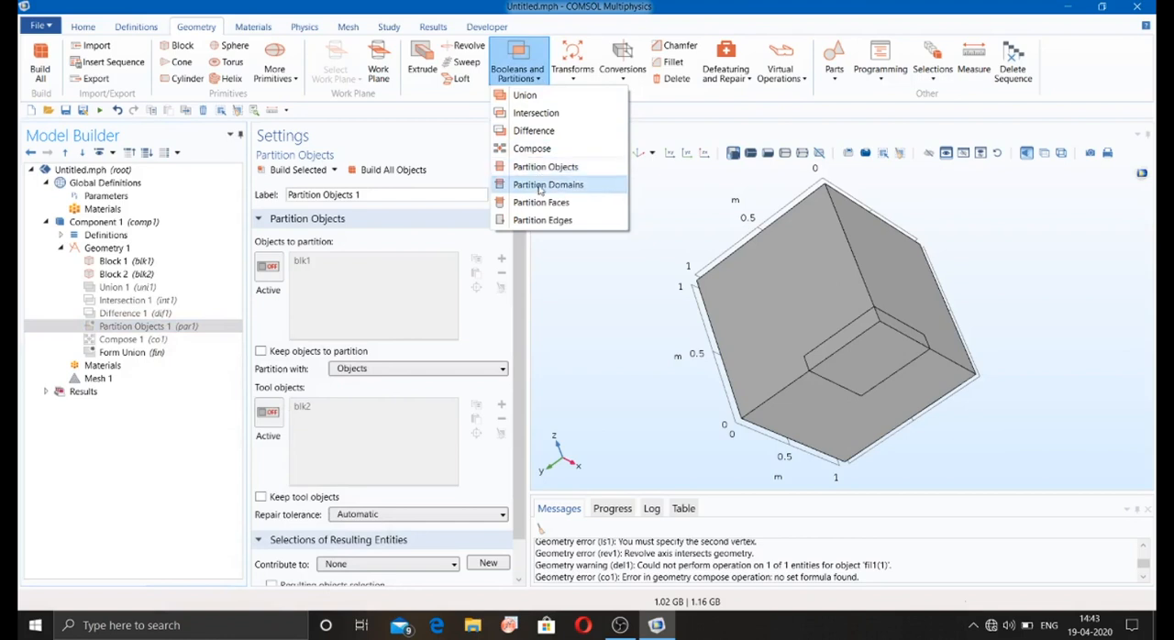
pyautogui.click(546, 185)
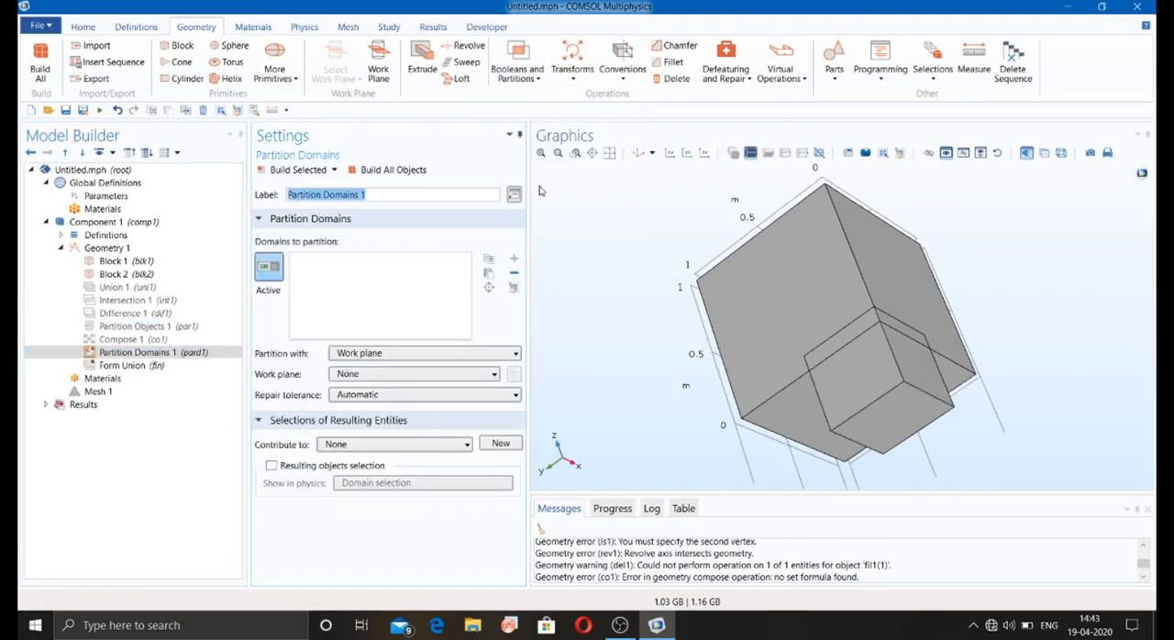
# Step: Choose domain 1 of blk1 as the domain to partition and try to build all objects with the Work plane method
pyautogui.click(787, 319)
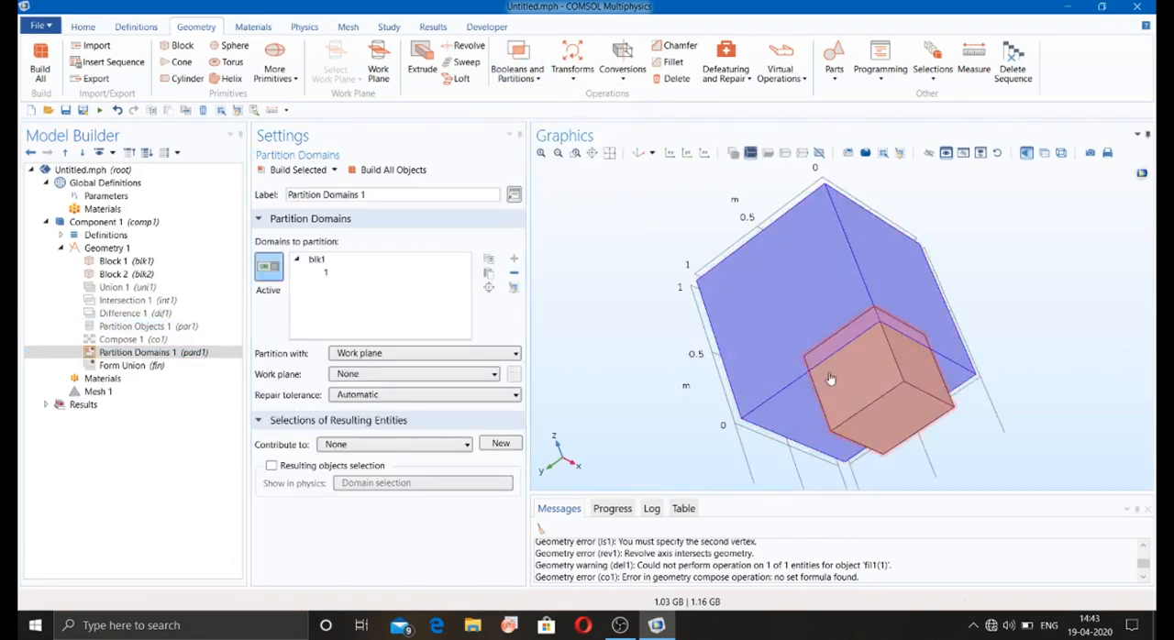
pyautogui.click(417, 172)
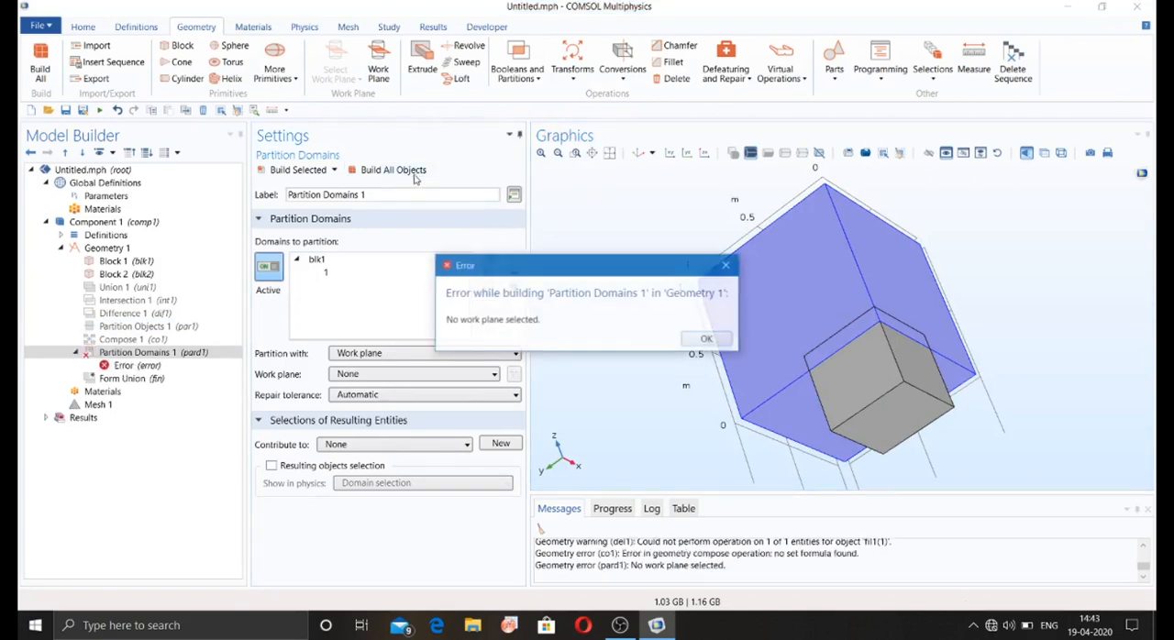
pyautogui.click(706, 339)
# Step: Switch the domain partitioning to Faces using face 2 of blk2, build all objects, and inspect the geometry from several angles
pyautogui.click(453, 354)
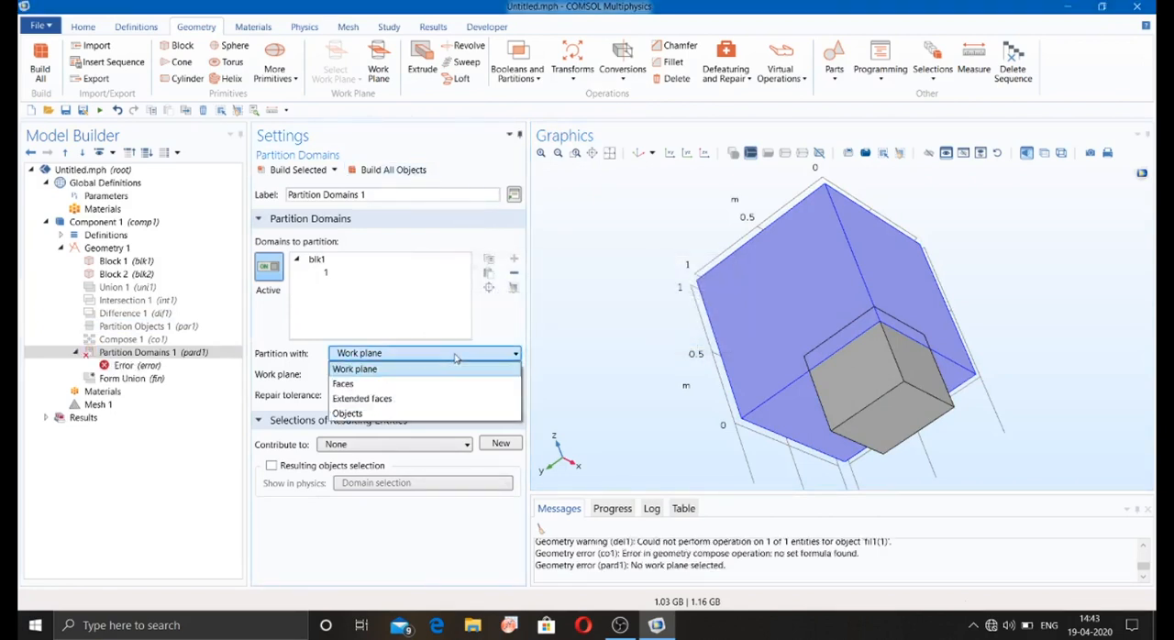
pyautogui.click(442, 384)
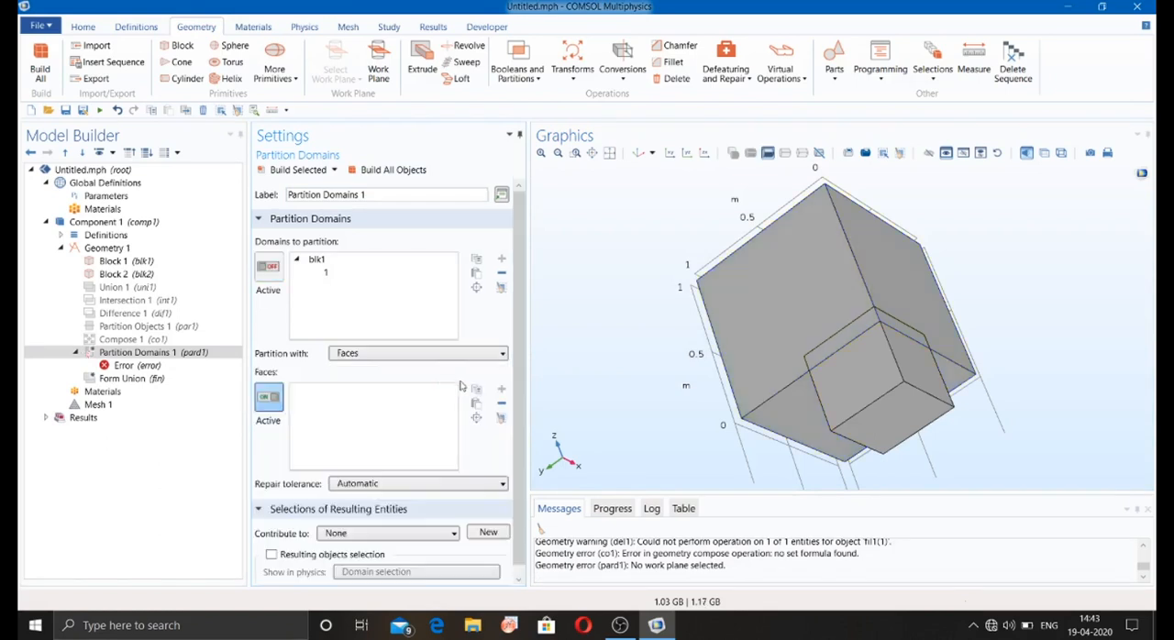
pyautogui.click(863, 347)
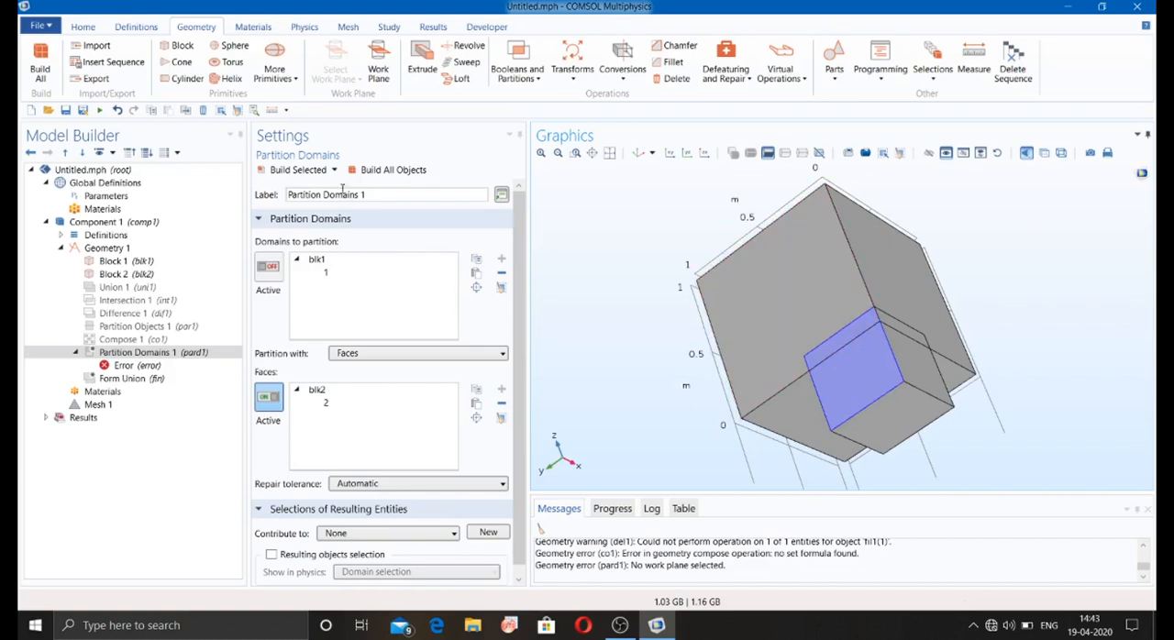
pyautogui.click(375, 172)
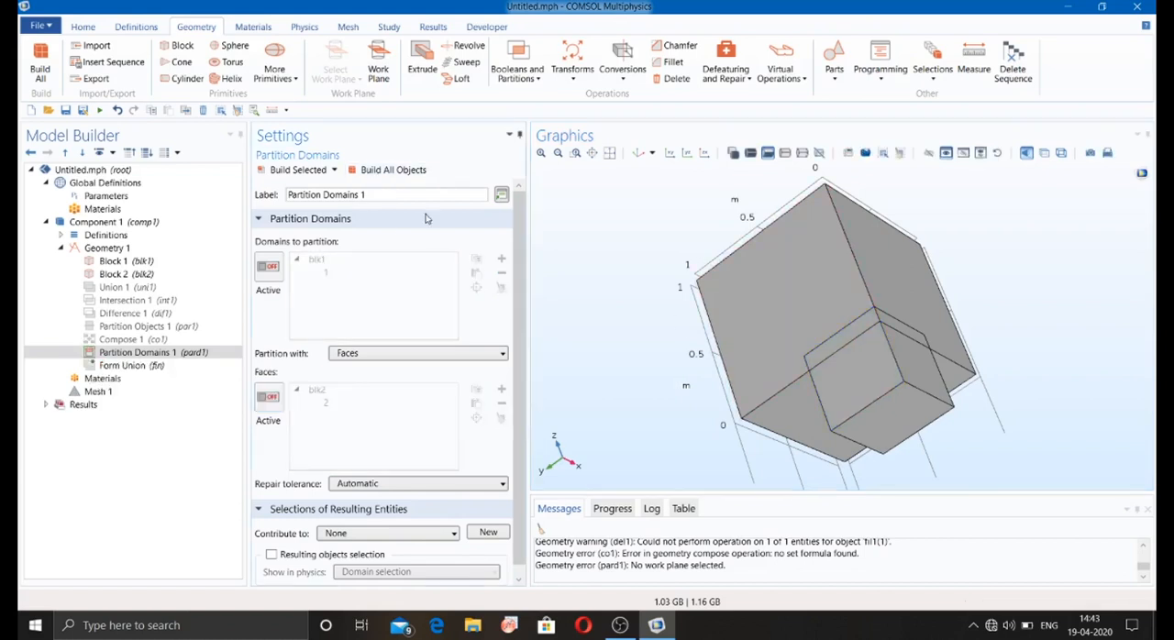
pyautogui.moveTo(839, 366); pyautogui.dragTo(742, 304)
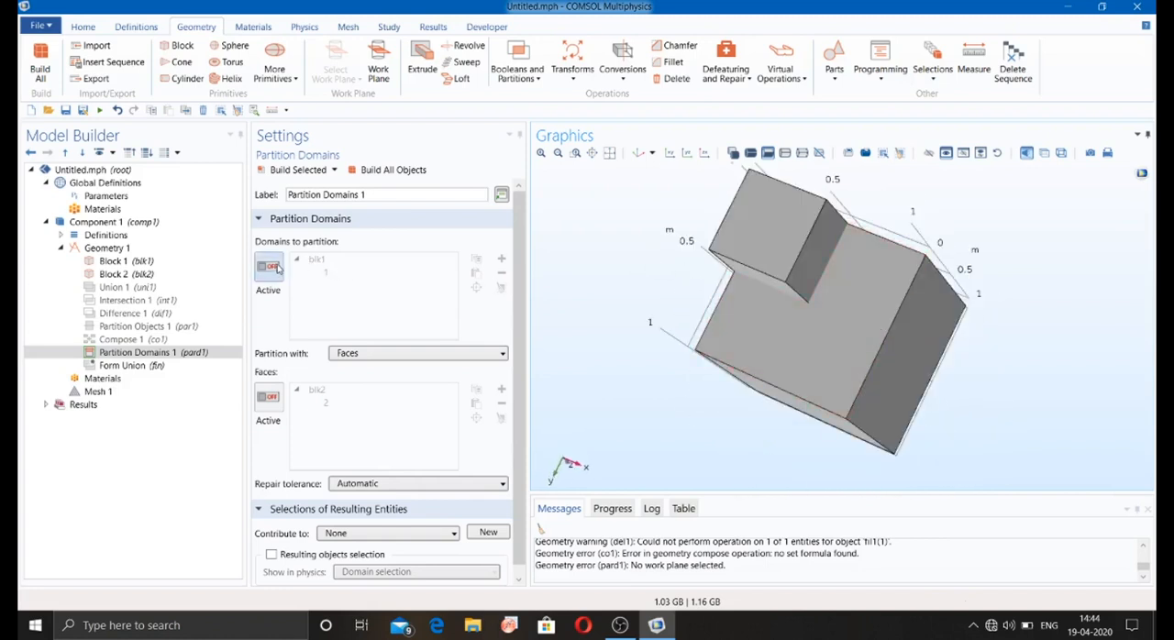
pyautogui.moveTo(556, 263); pyautogui.dragTo(589, 320)
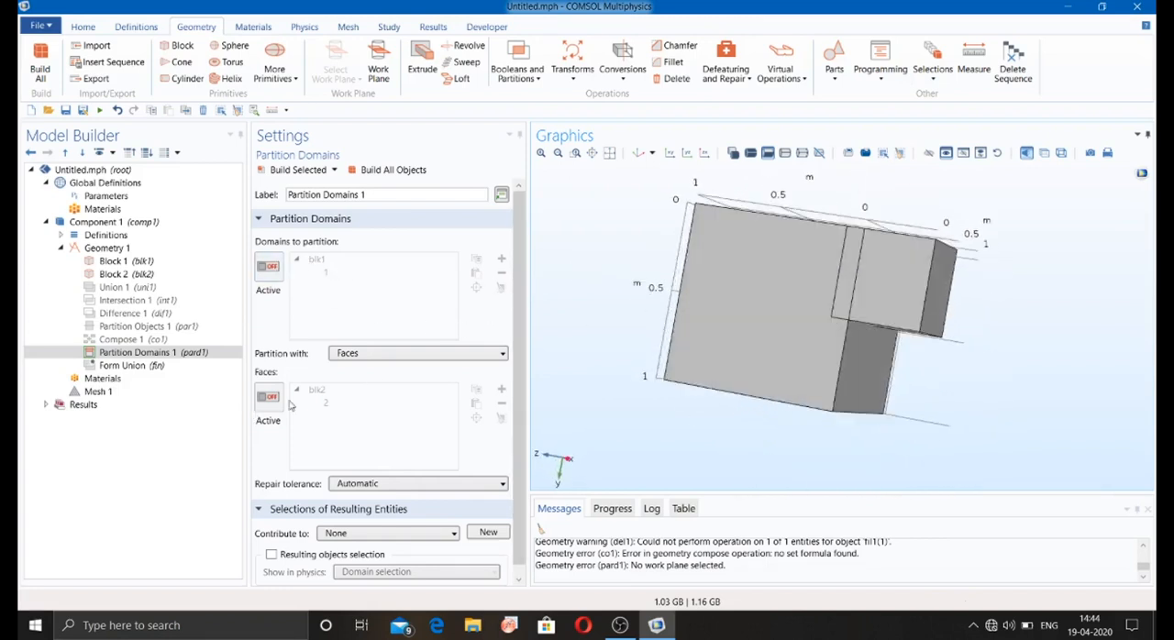
# Step: Disable the Partition Domains 1 operation in the geometry sequence
pyautogui.rightClick(145, 354)
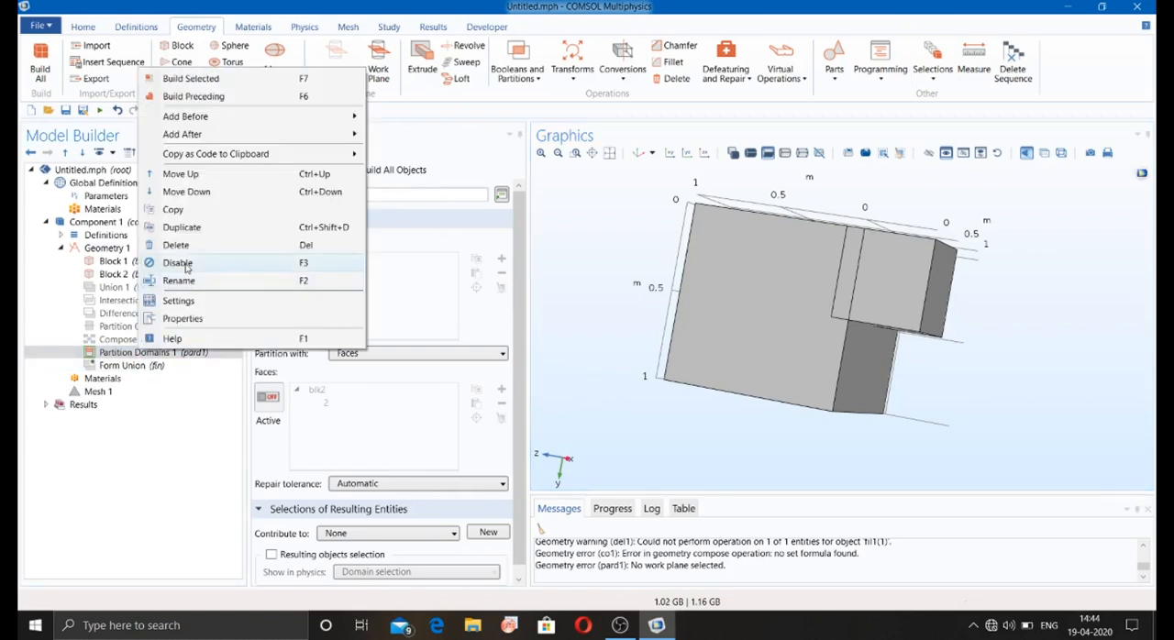
pyautogui.press('Escape')
pyautogui.click(516, 72)
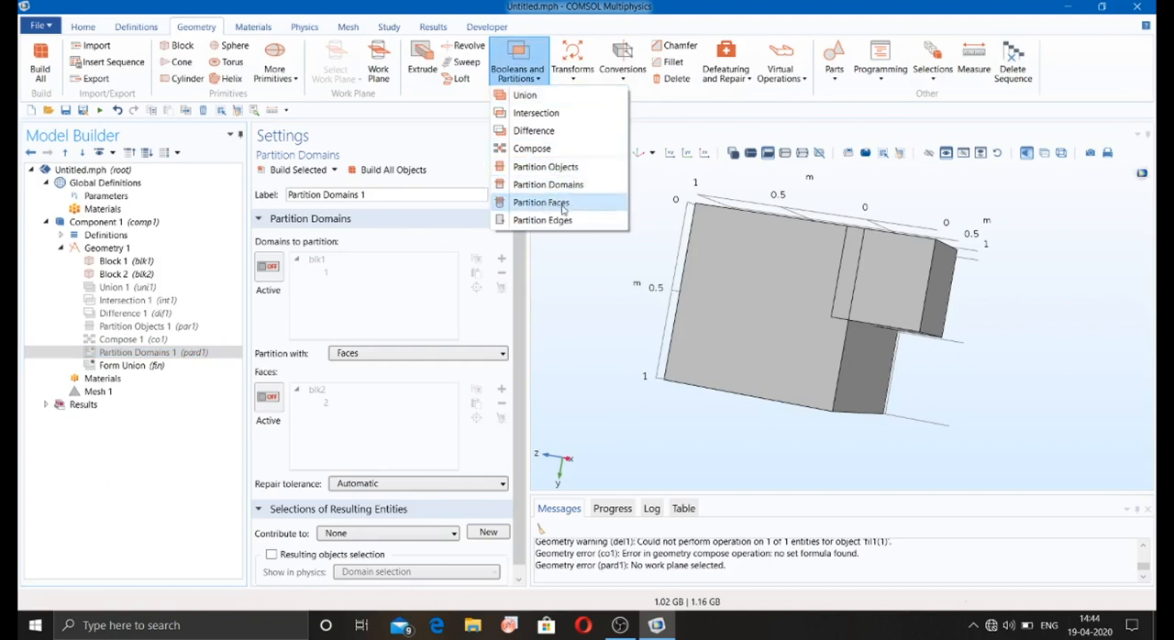
pyautogui.click(568, 330)
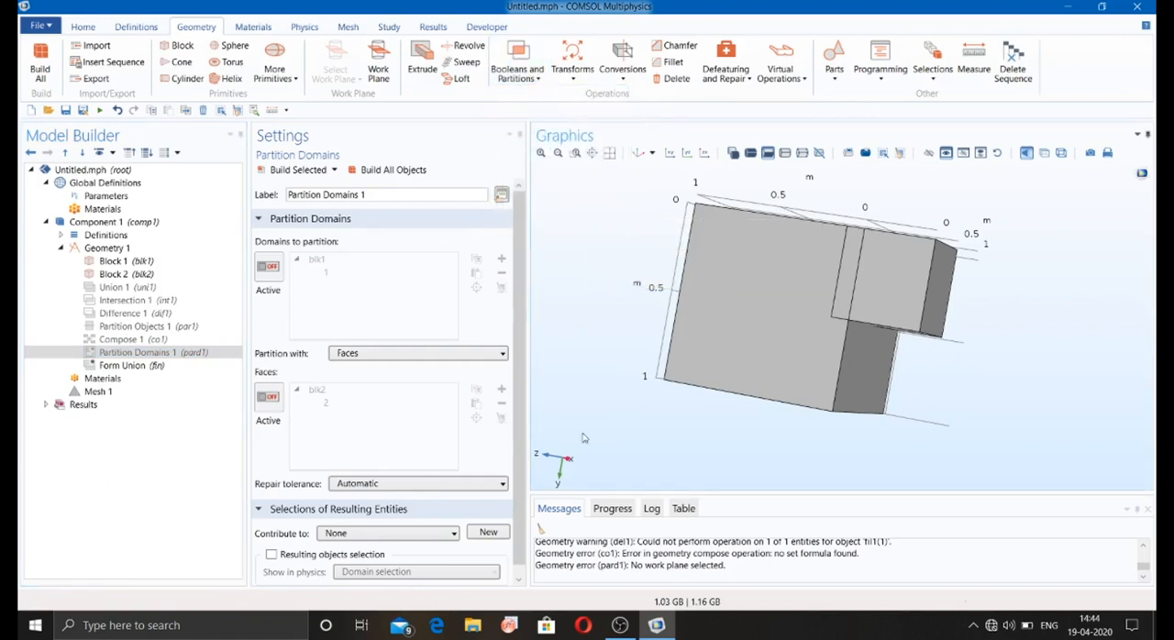
pyautogui.click(620, 625)
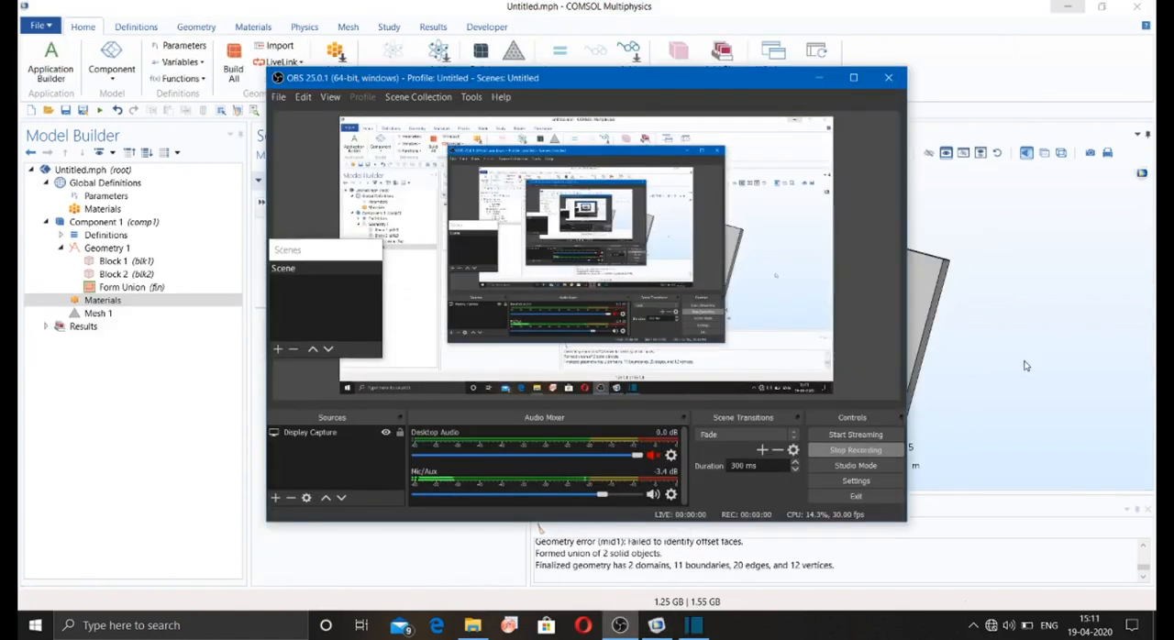
pyautogui.click(1027, 364)
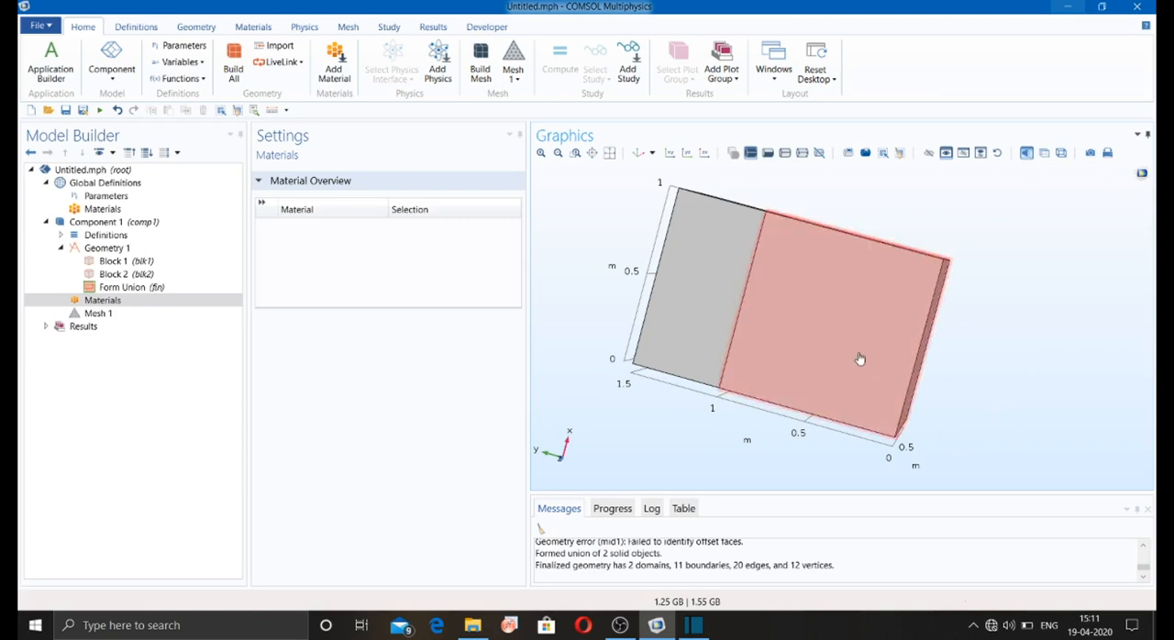
# Step: Search the material library for Aluminium and add the recent material Al - Aluminum / Aluminium to Component 1
pyautogui.moveTo(653, 237); pyautogui.dragTo(649, 286)
pyautogui.click(101, 301)
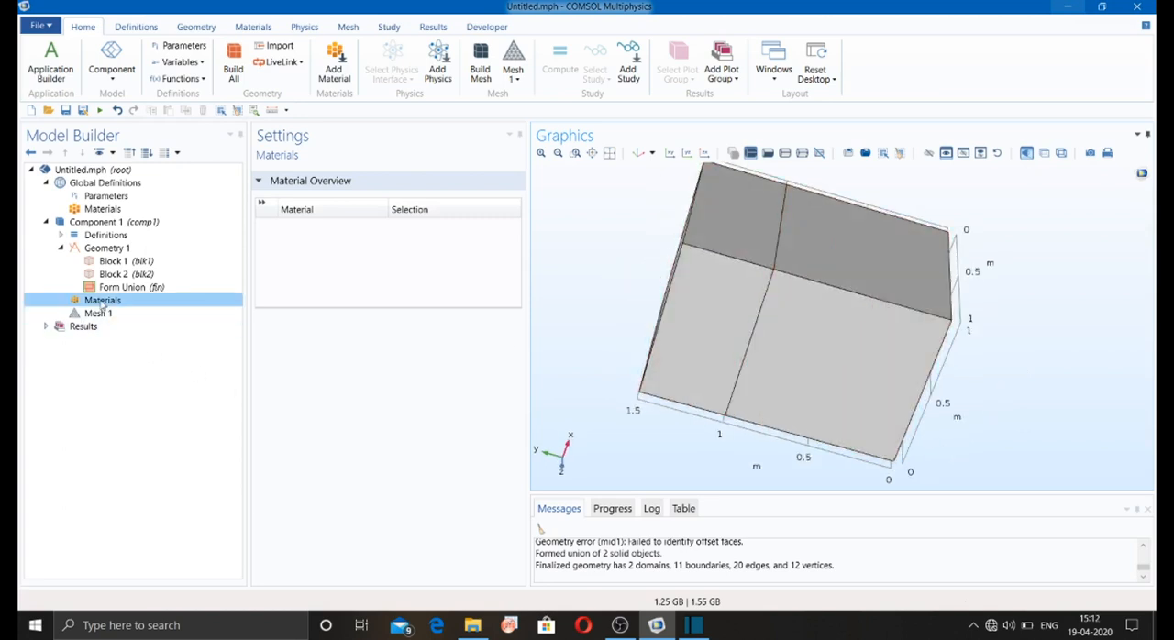
pyautogui.rightClick(101, 304)
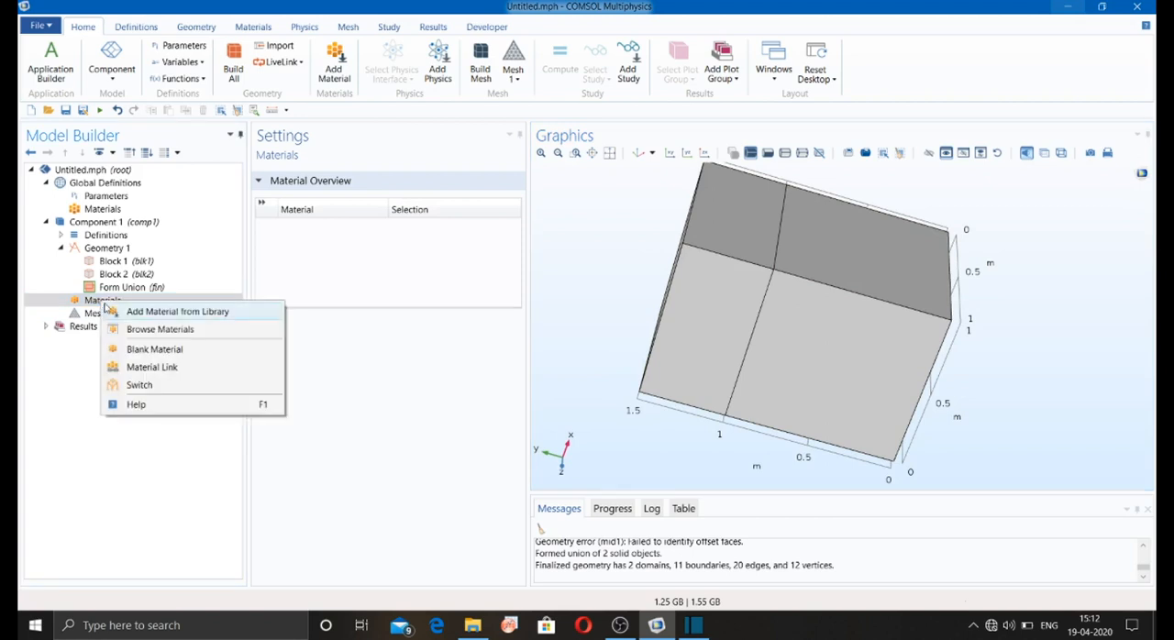
pyautogui.click(133, 311)
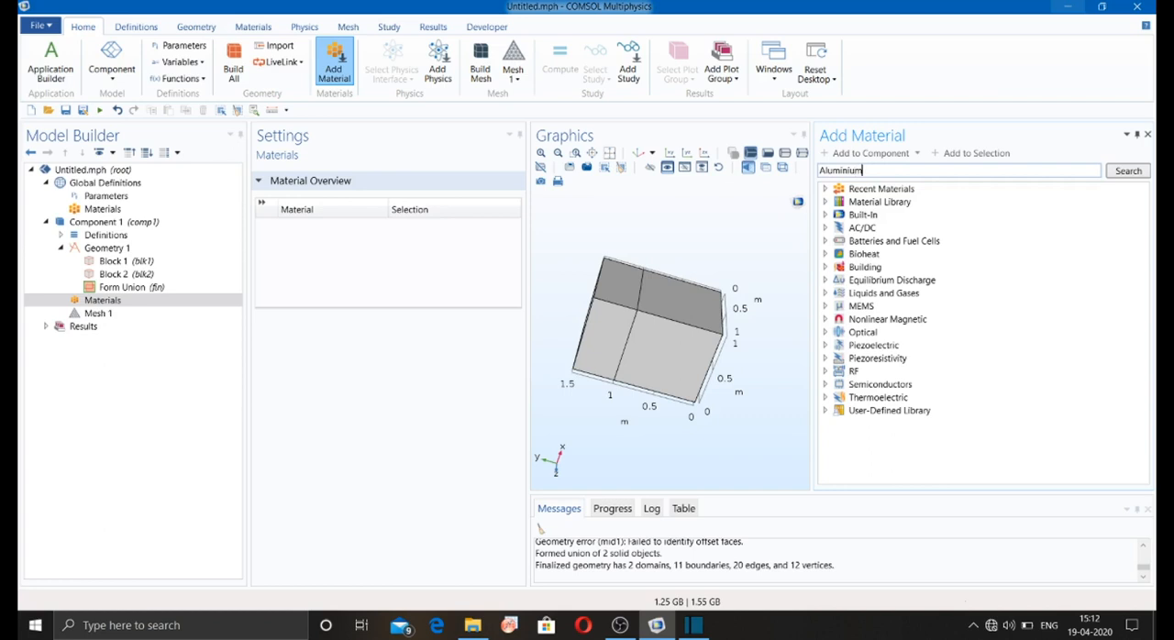
pyautogui.press('Return')
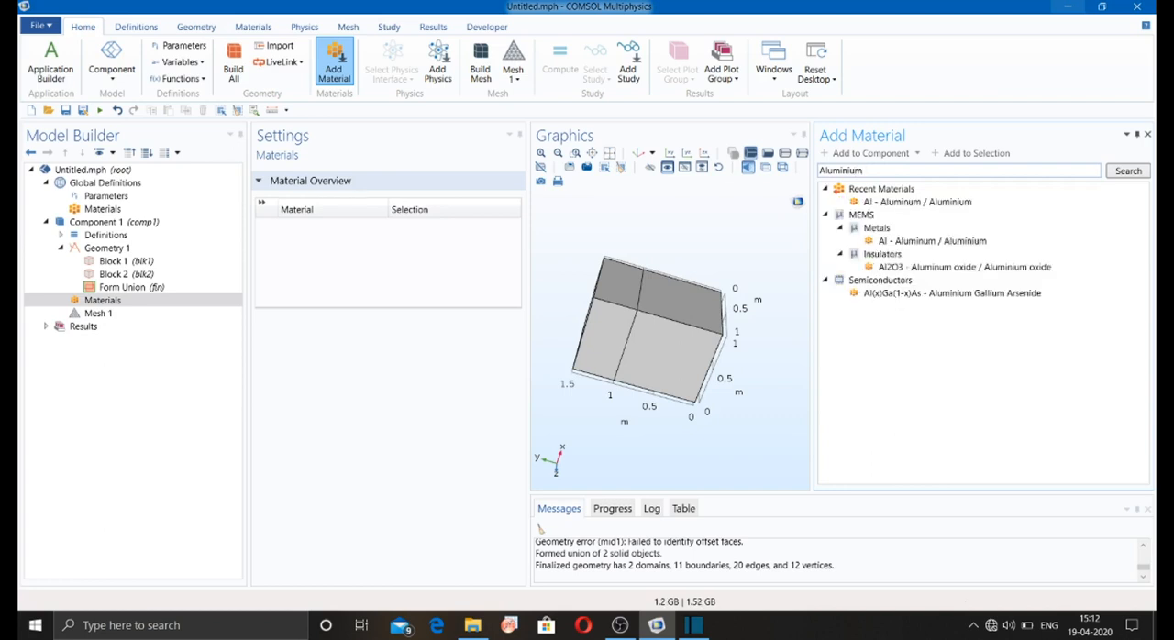
pyautogui.click(913, 208)
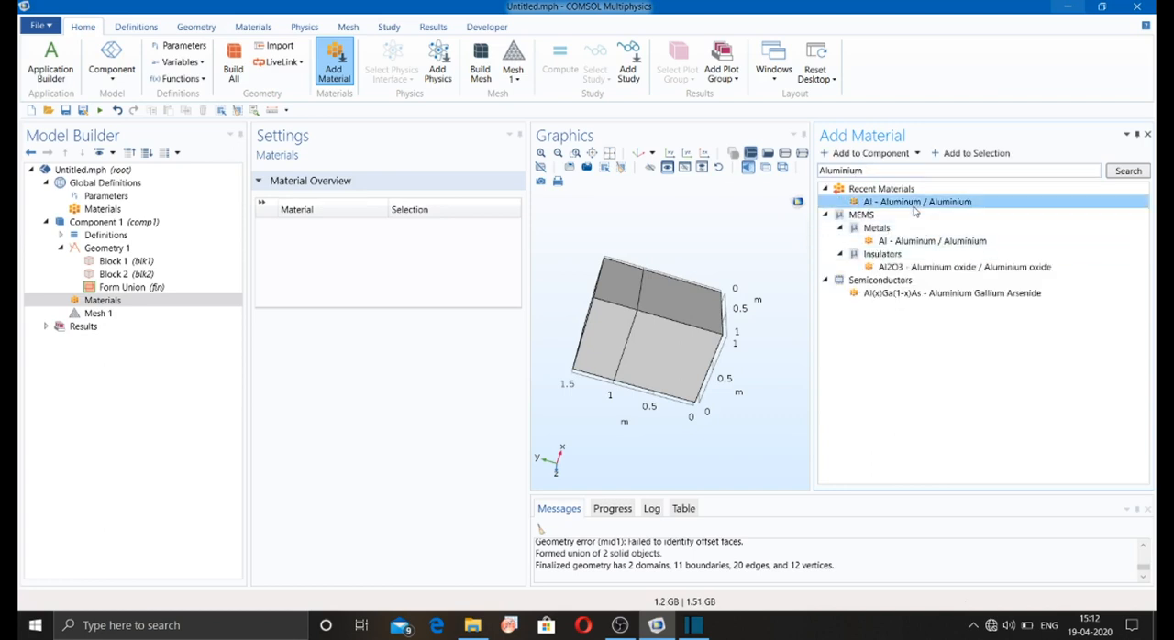
pyautogui.rightClick(914, 208)
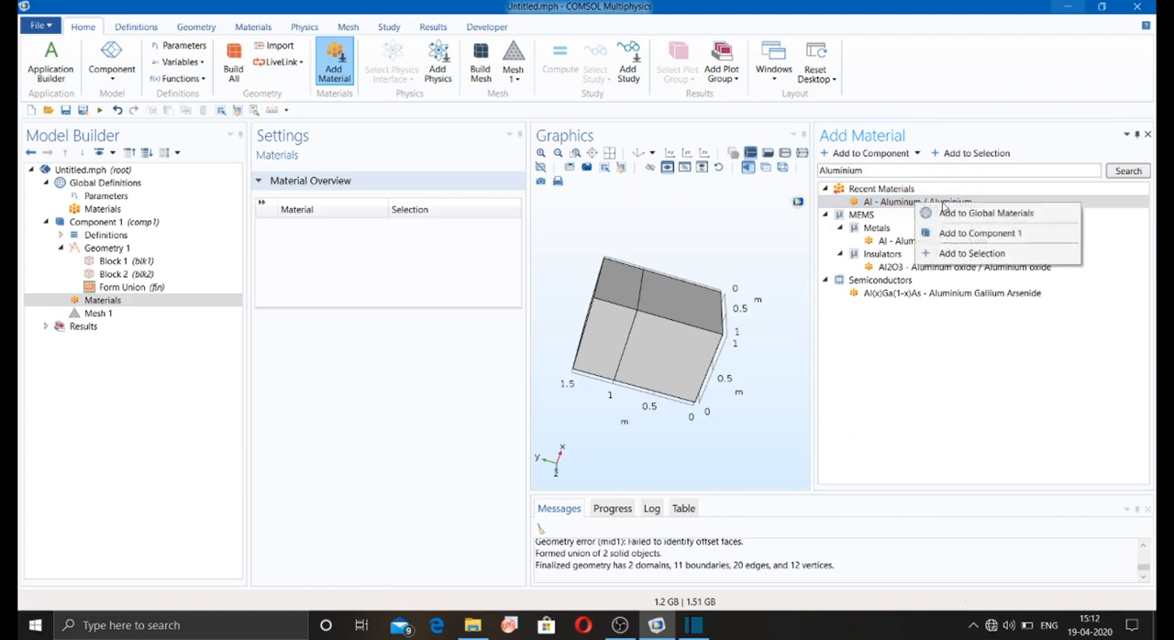
pyautogui.click(954, 237)
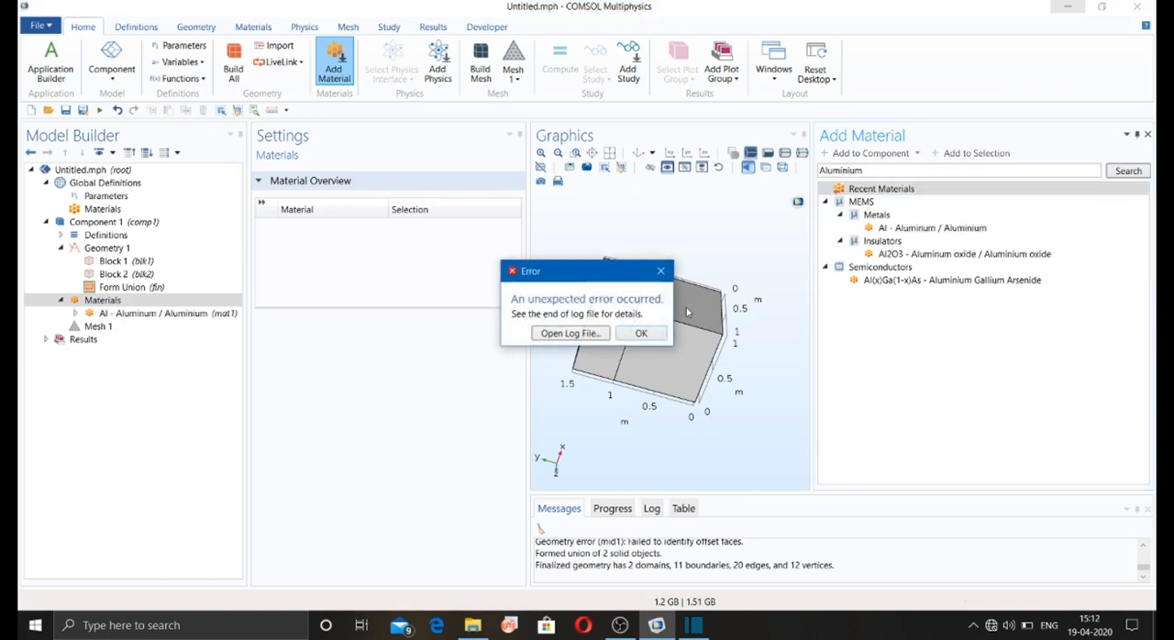
# Step: Dismiss the error, close the material library, and restrict Al - Aluminum / Aluminium to domain 2 by removing domain 1 from its selection
pyautogui.click(662, 273)
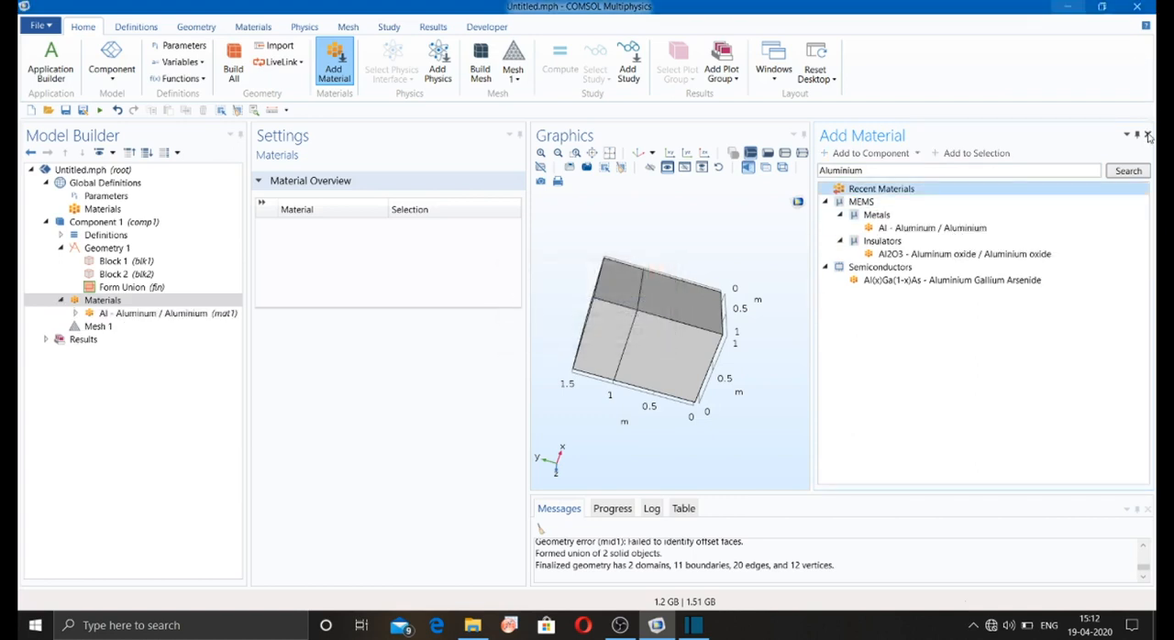
pyautogui.click(1147, 135)
pyautogui.click(104, 315)
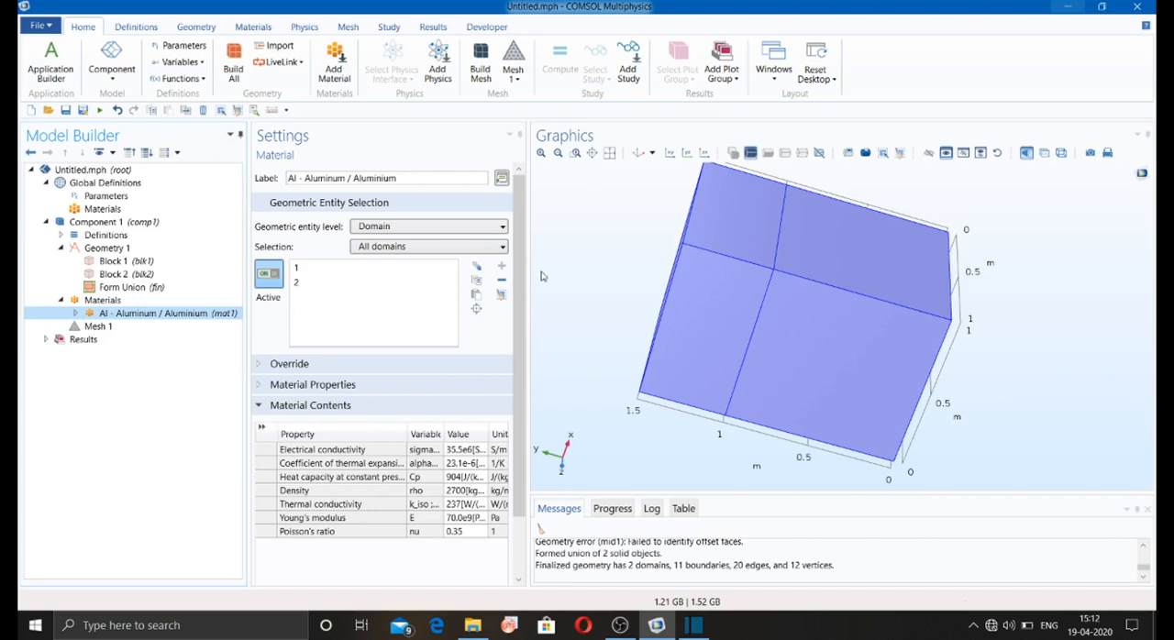
pyautogui.moveTo(662, 256); pyautogui.dragTo(830, 312)
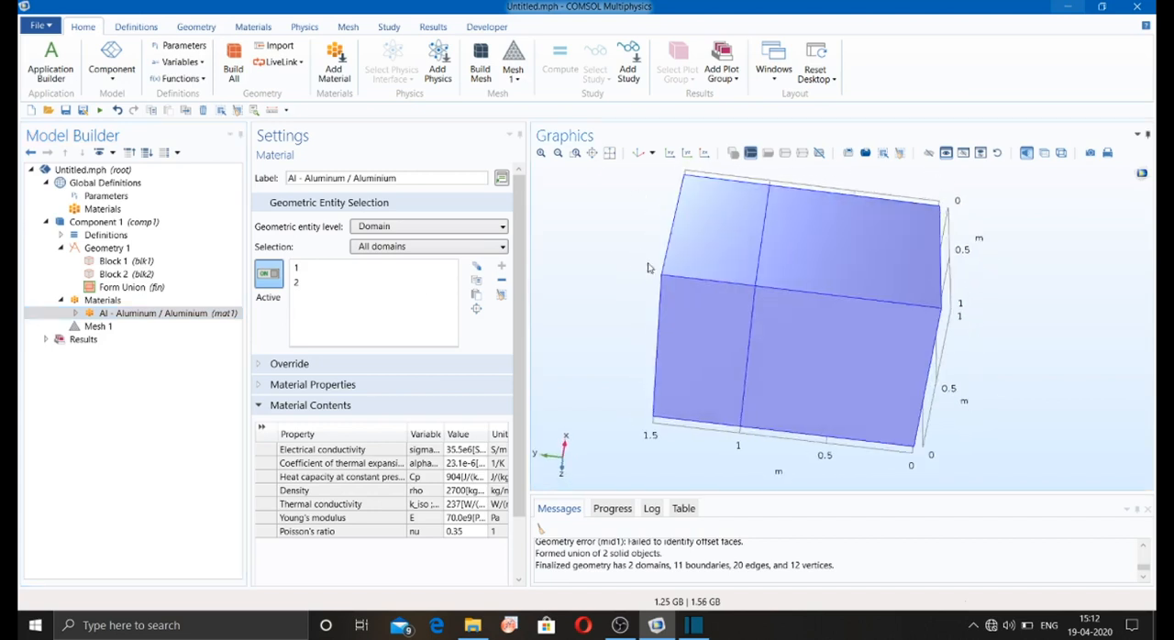
pyautogui.click(832, 310)
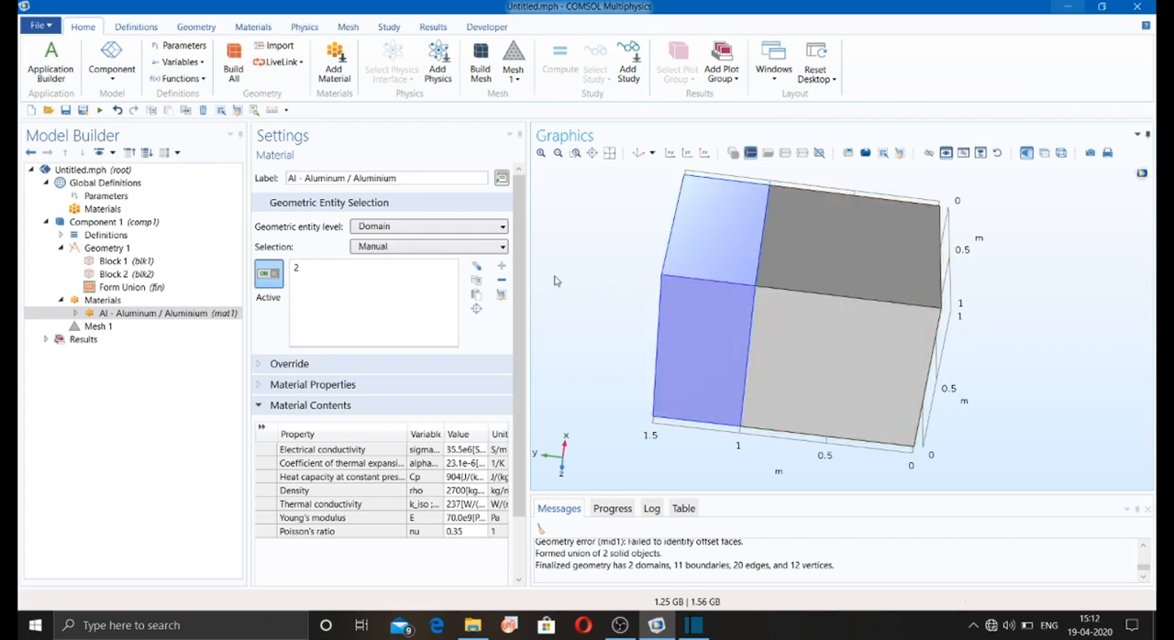
pyautogui.moveTo(554, 281); pyautogui.dragTo(569, 290)
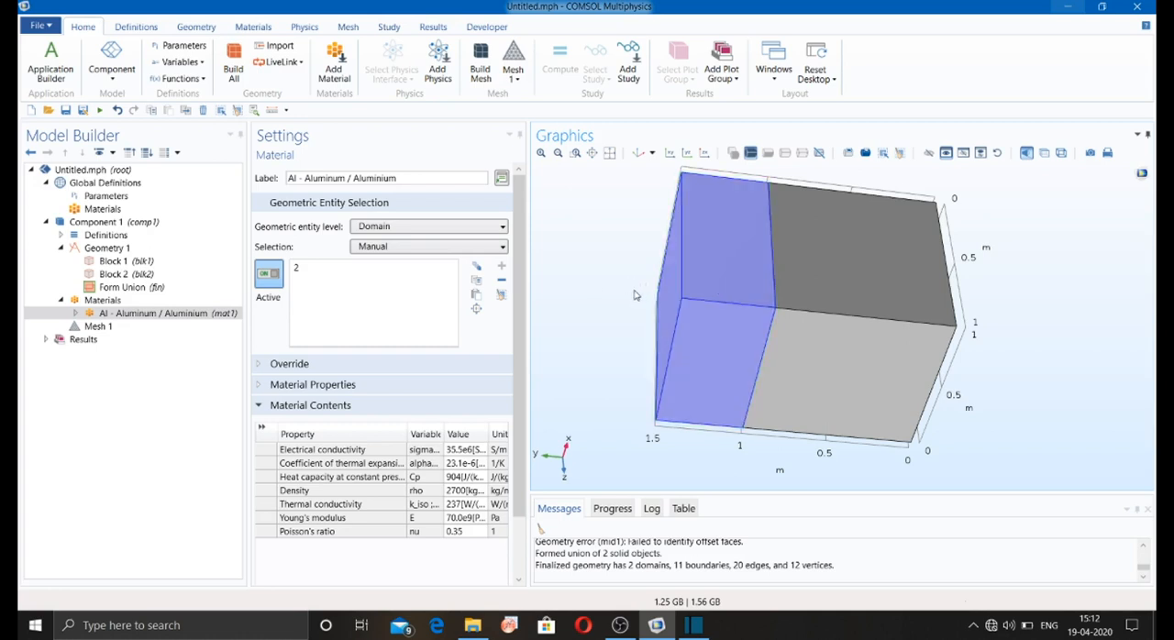
# Step: Add a blank material to Component 1 and assign it to domain 1, the larger block
pyautogui.click(103, 300)
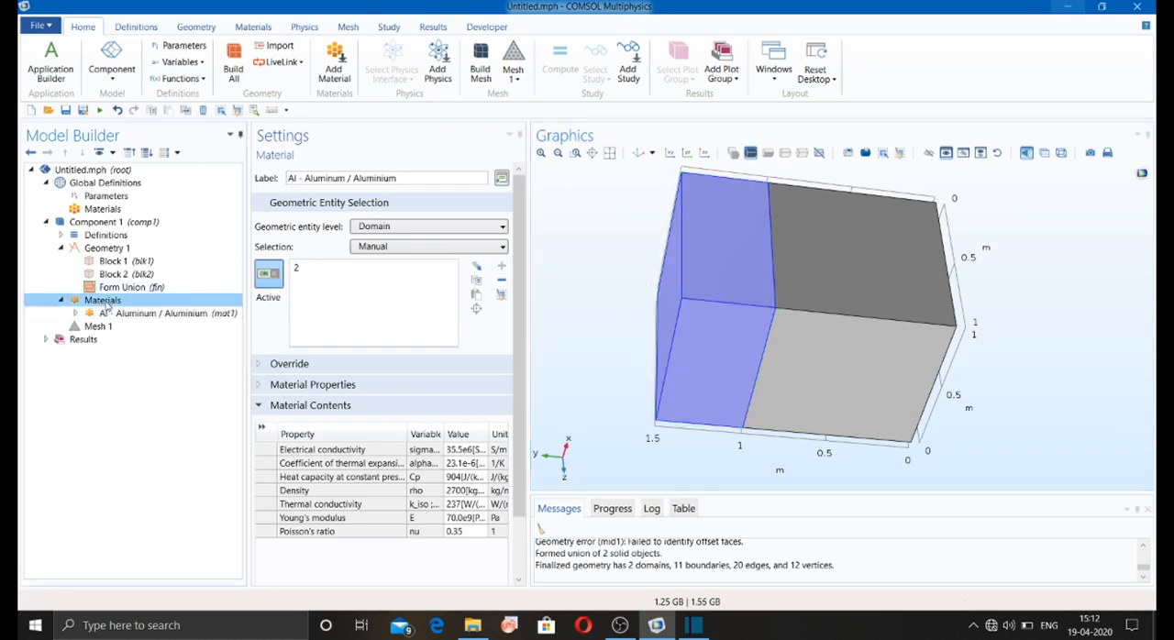
pyautogui.rightClick(105, 302)
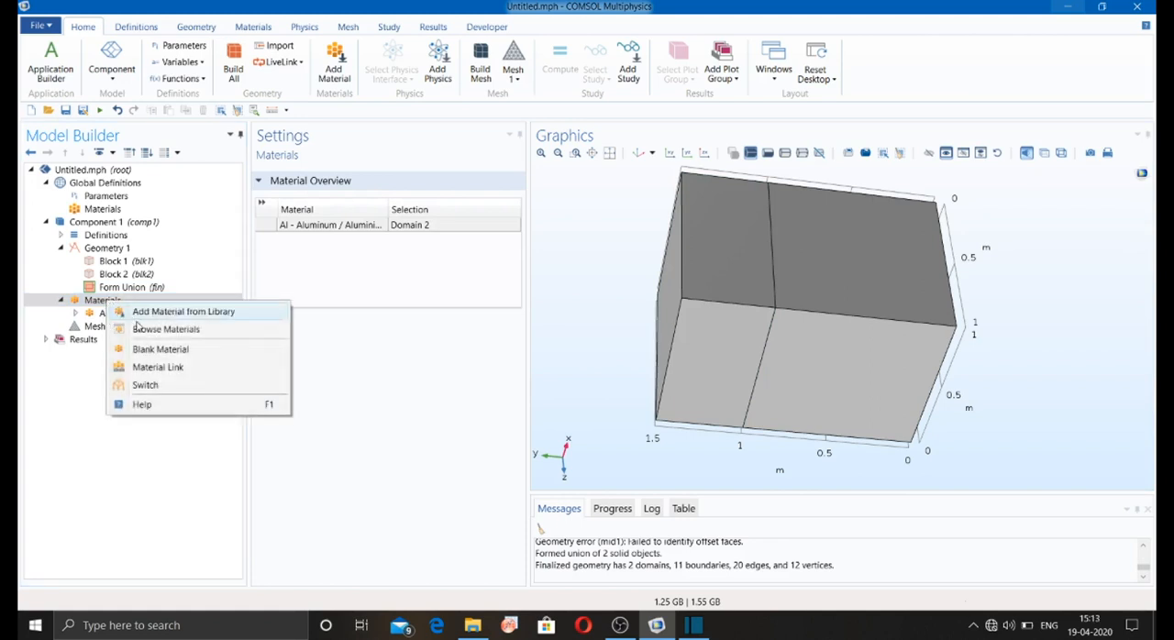
pyautogui.click(152, 349)
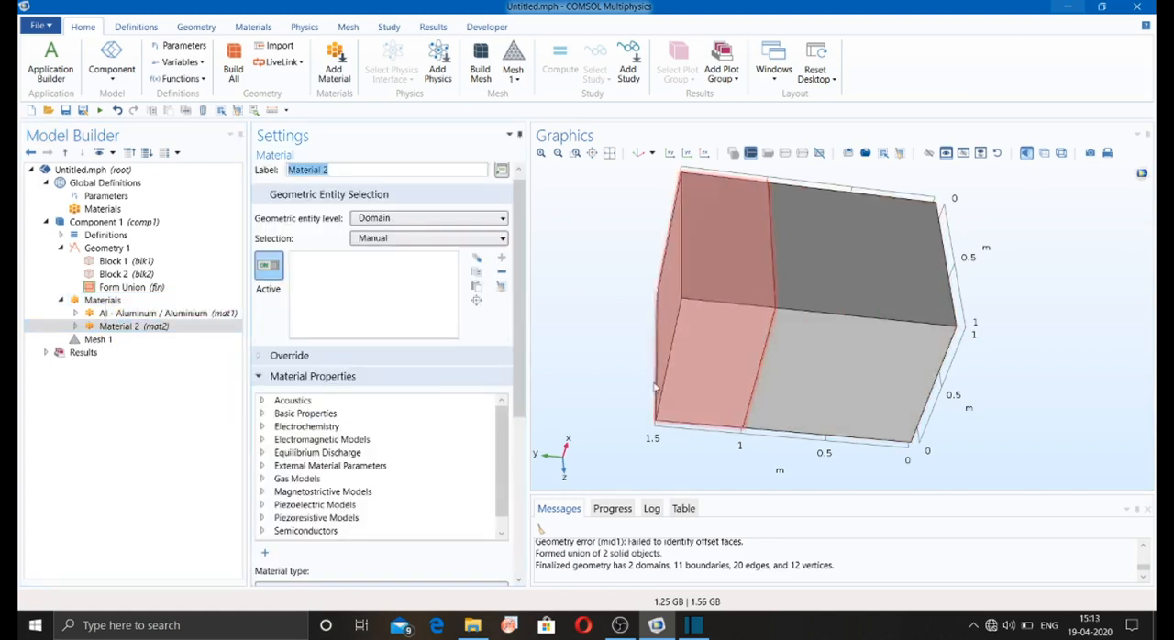
pyautogui.click(857, 332)
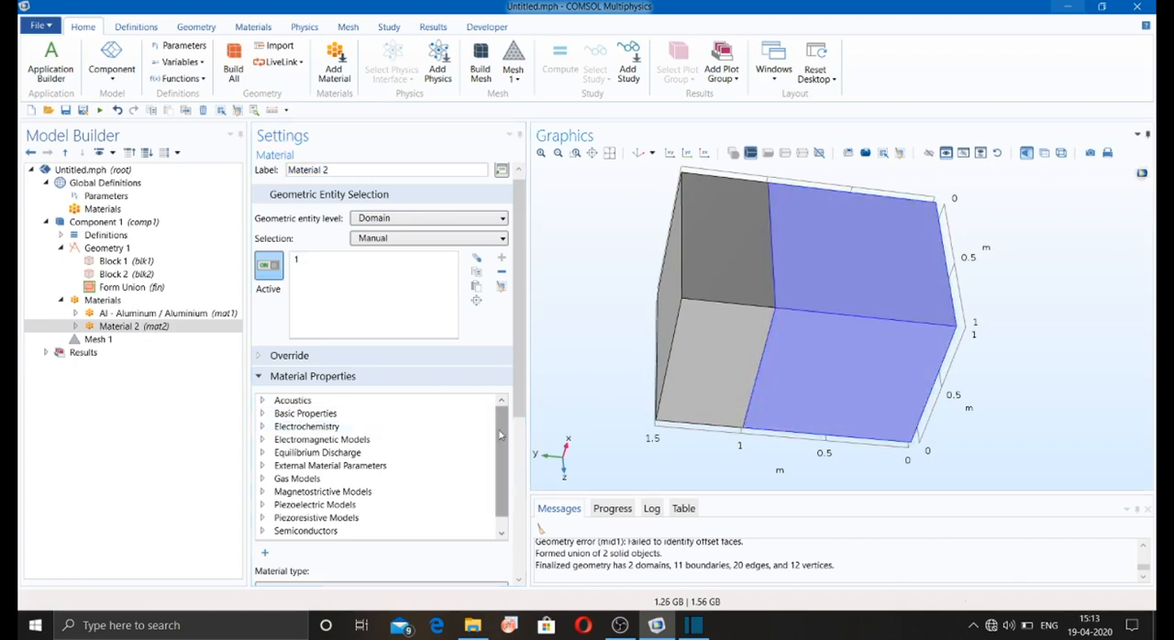
# Step: Add Density and Young's Modulus from the basic properties to Material 2
pyautogui.moveTo(502, 434)
pyautogui.mouseDown()
pyautogui.moveTo(503, 448)
pyautogui.moveTo(501, 419)
pyautogui.moveTo(502, 431)
pyautogui.mouseUp()
pyautogui.click(262, 413)
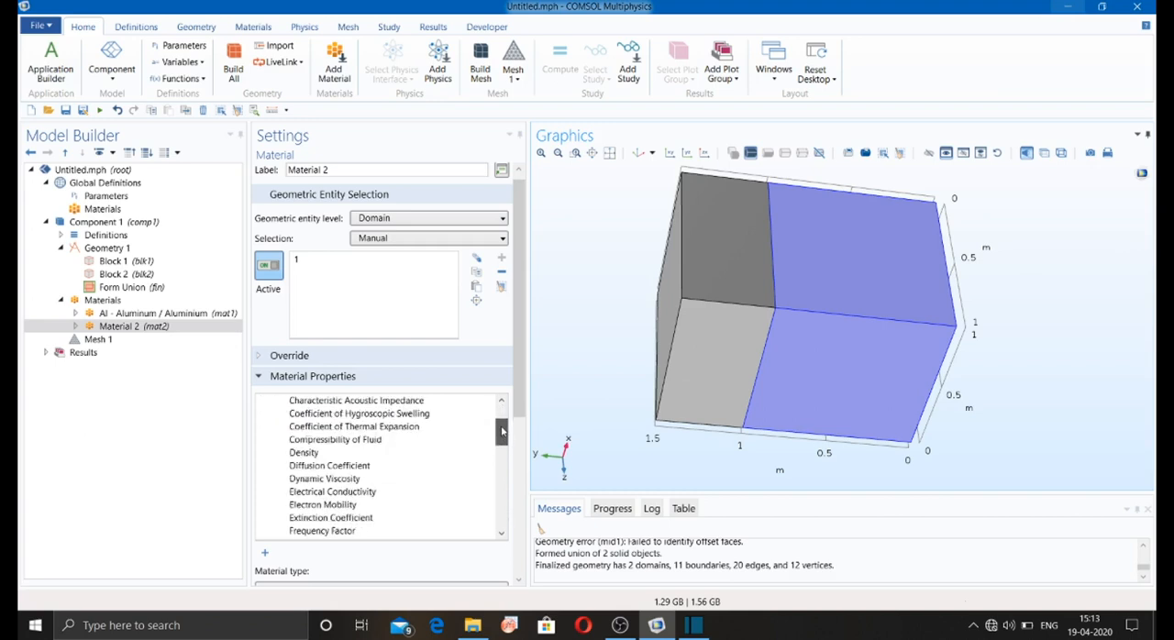
pyautogui.click(344, 455)
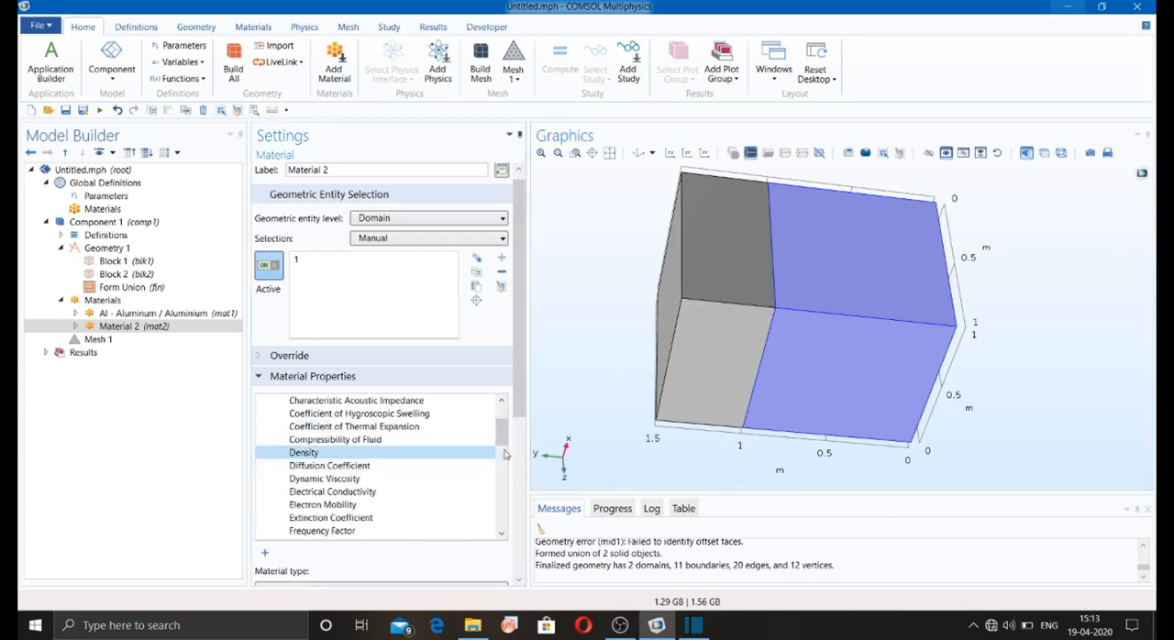
pyautogui.moveTo(501, 431); pyautogui.dragTo(445, 487)
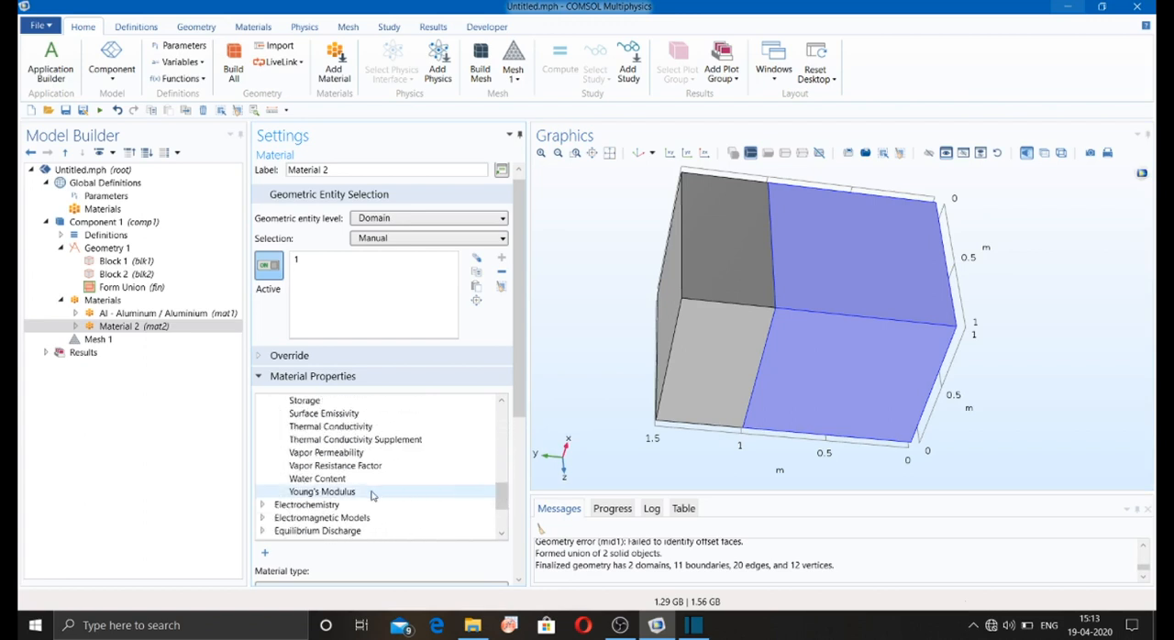
pyautogui.click(403, 499)
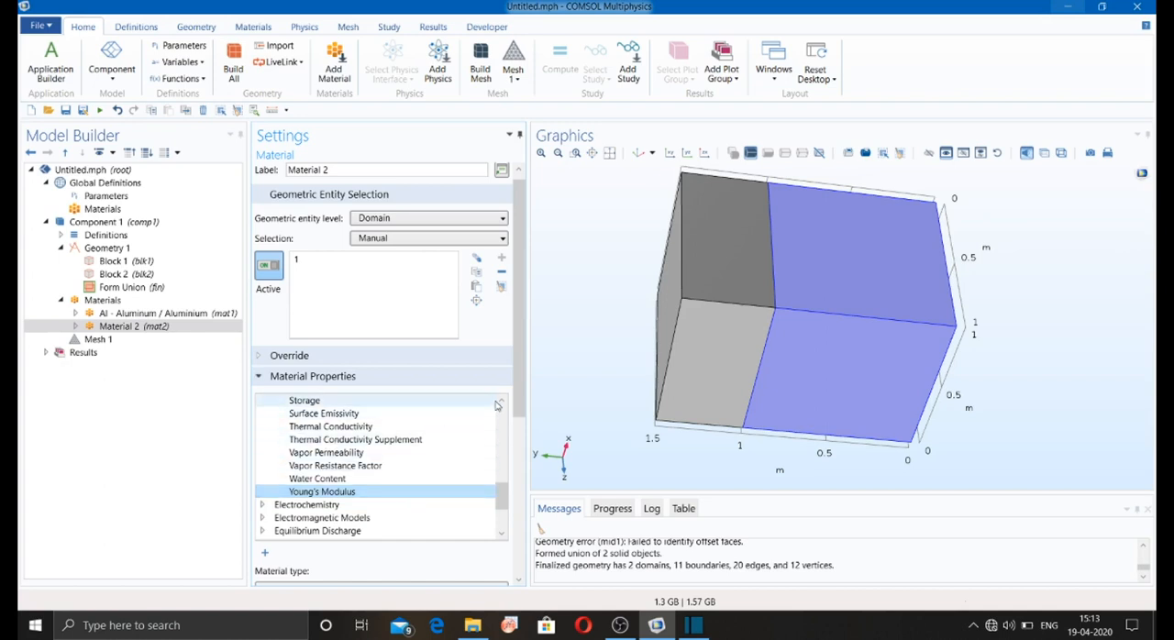
pyautogui.moveTo(503, 499); pyautogui.dragTo(505, 418)
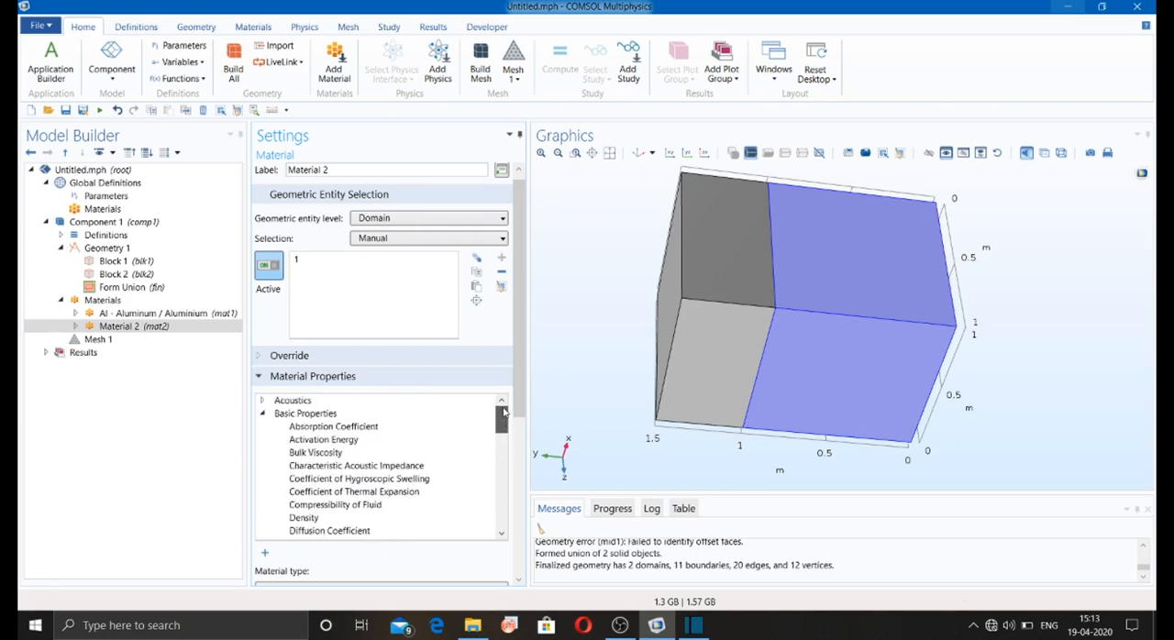
pyautogui.click(263, 414)
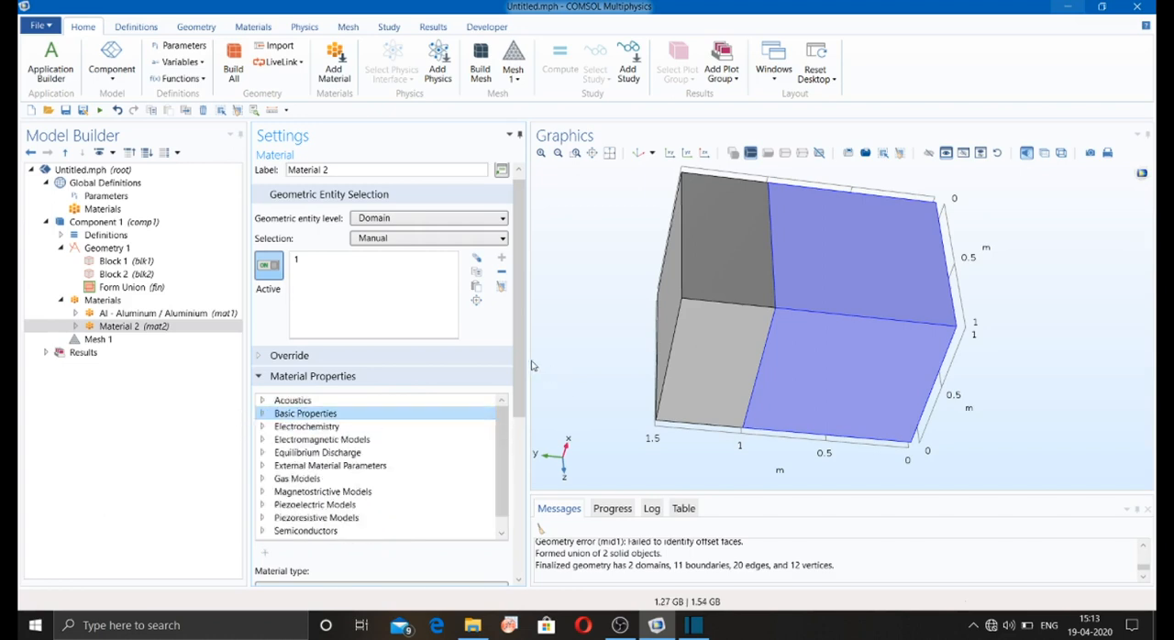
# Step: Choose Solid as the material type of Material 2
pyautogui.moveTo(519, 296); pyautogui.dragTo(519, 388)
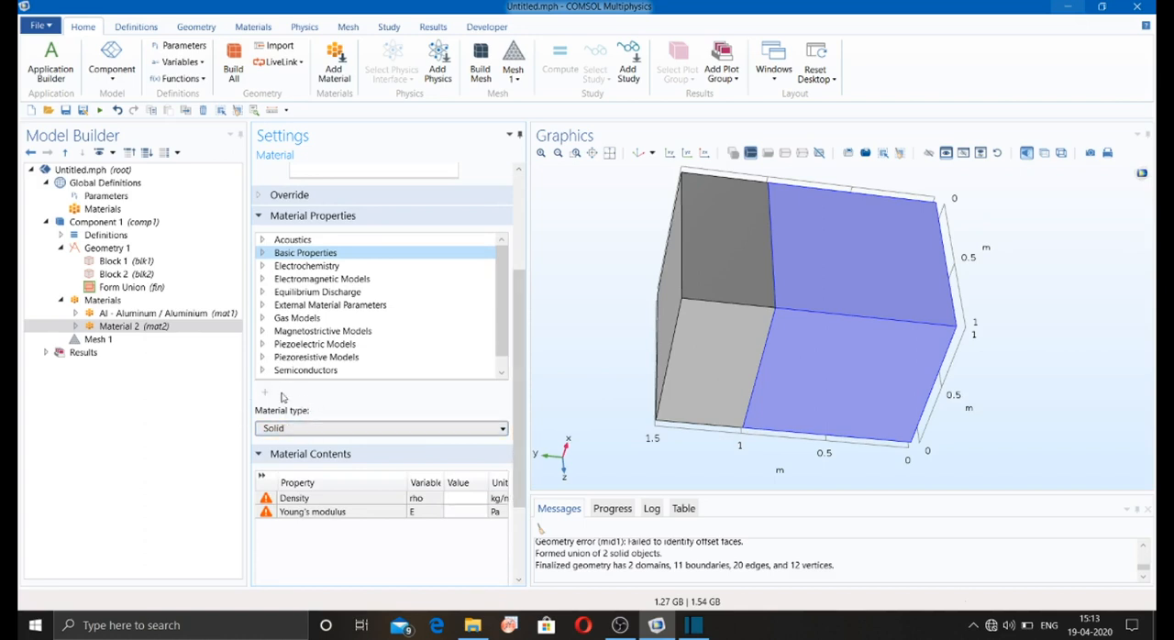
pyautogui.click(272, 429)
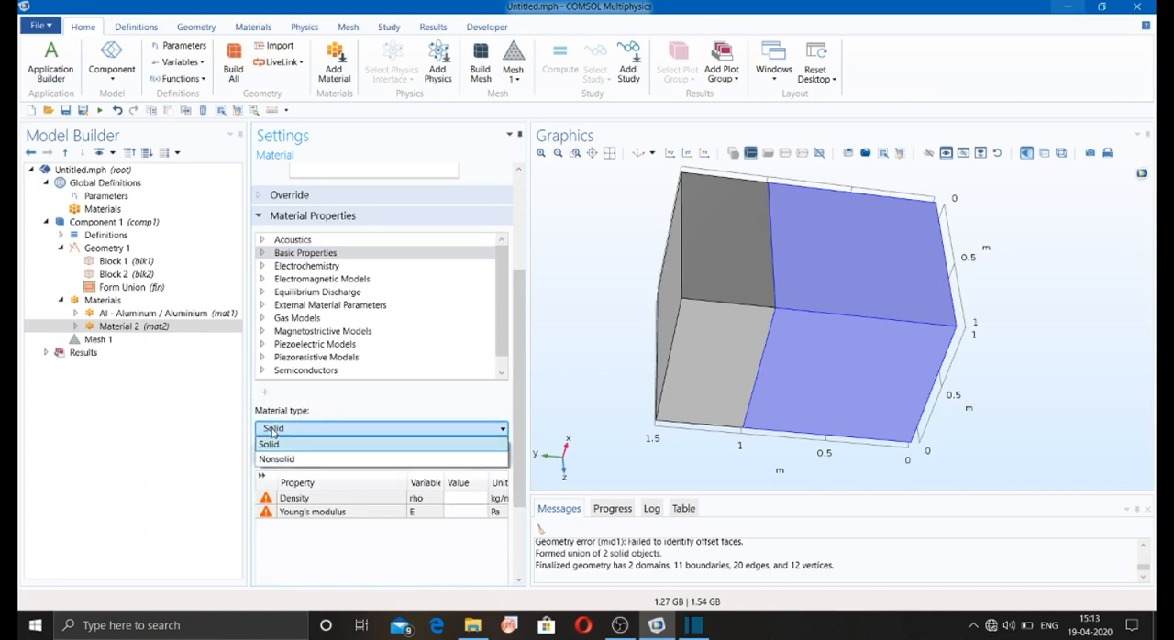
pyautogui.click(270, 444)
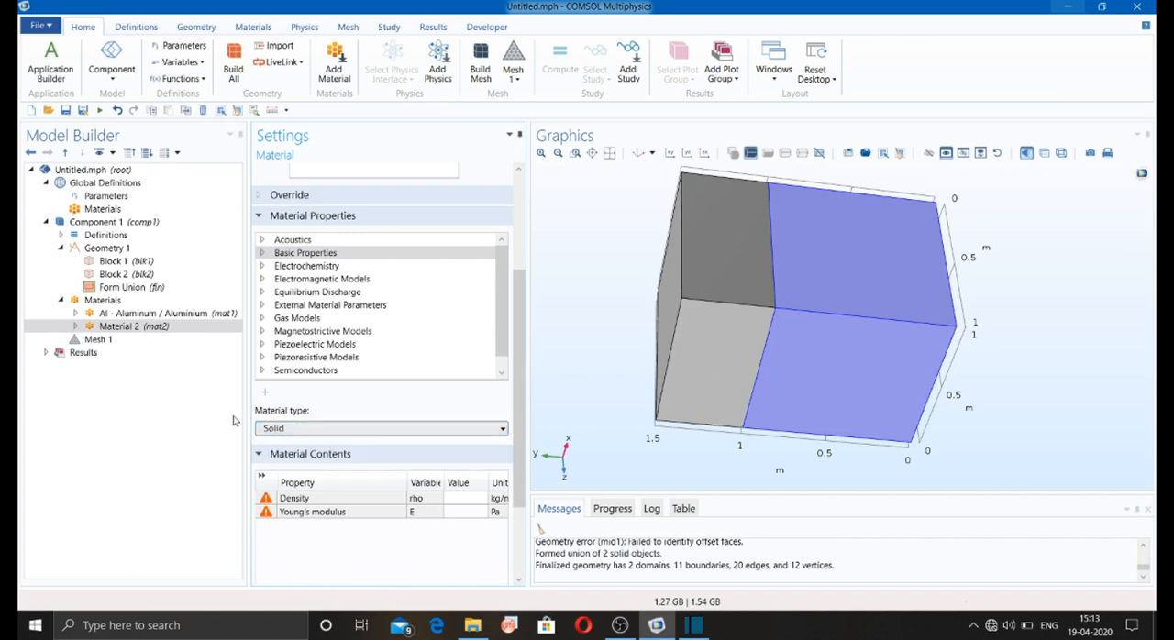
# Step: Edit the aluminium's electrical conductivity, trying the Diagonal and Symmetric forms and settling on Anisotropic with 35.5e6[S/m] on the diagonal
pyautogui.click(140, 313)
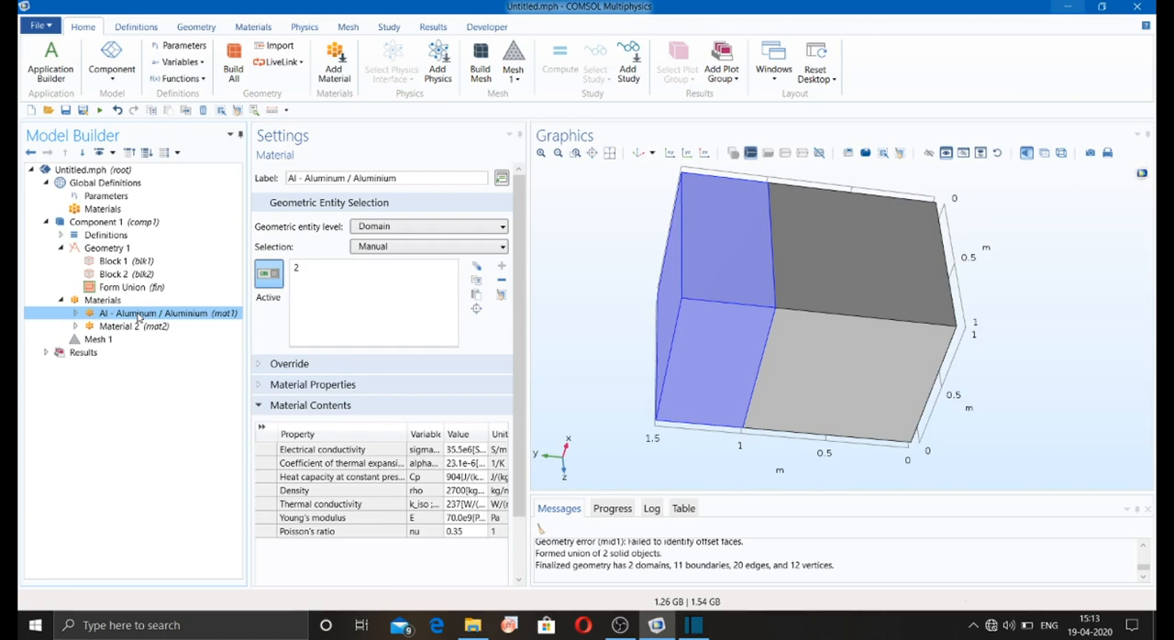
pyautogui.click(335, 451)
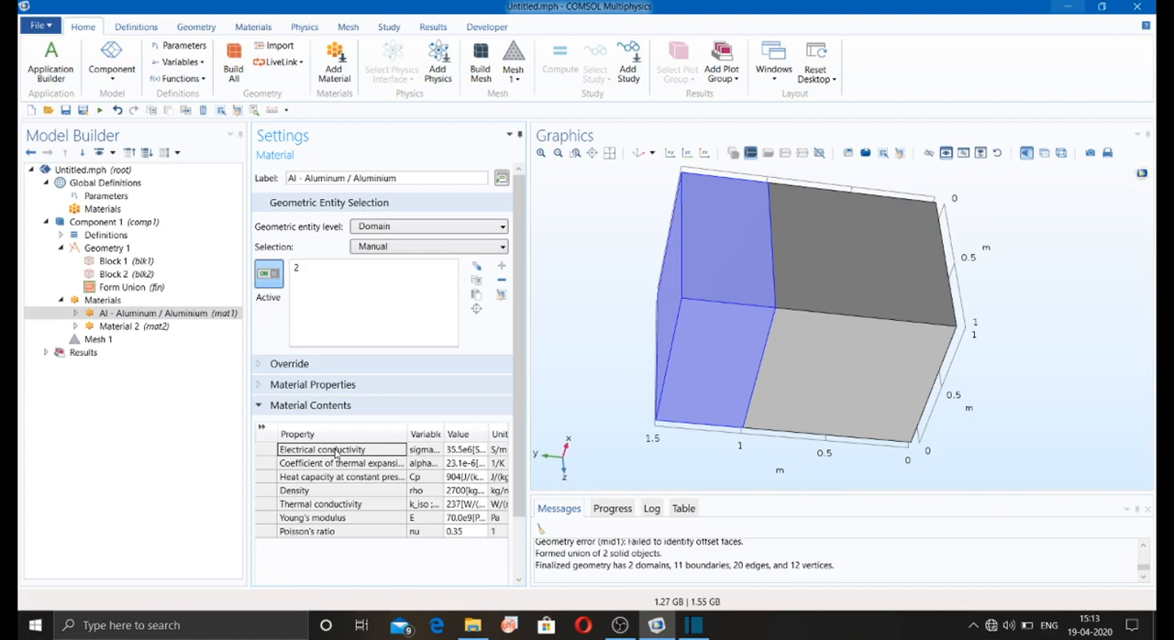
pyautogui.rightClick(338, 453)
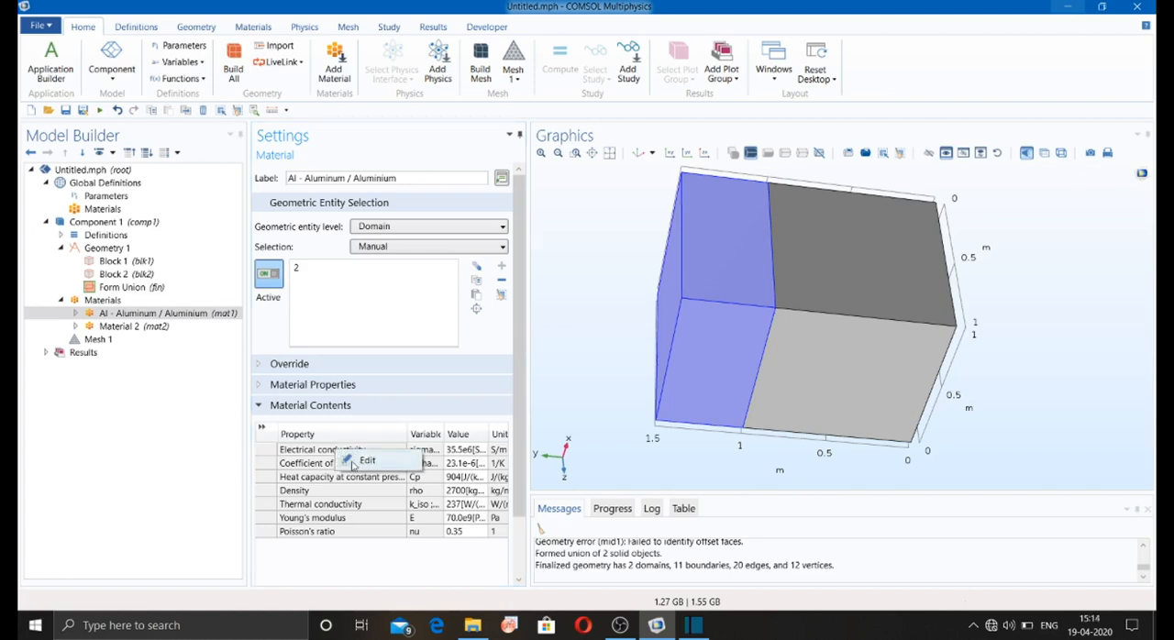
pyautogui.click(360, 461)
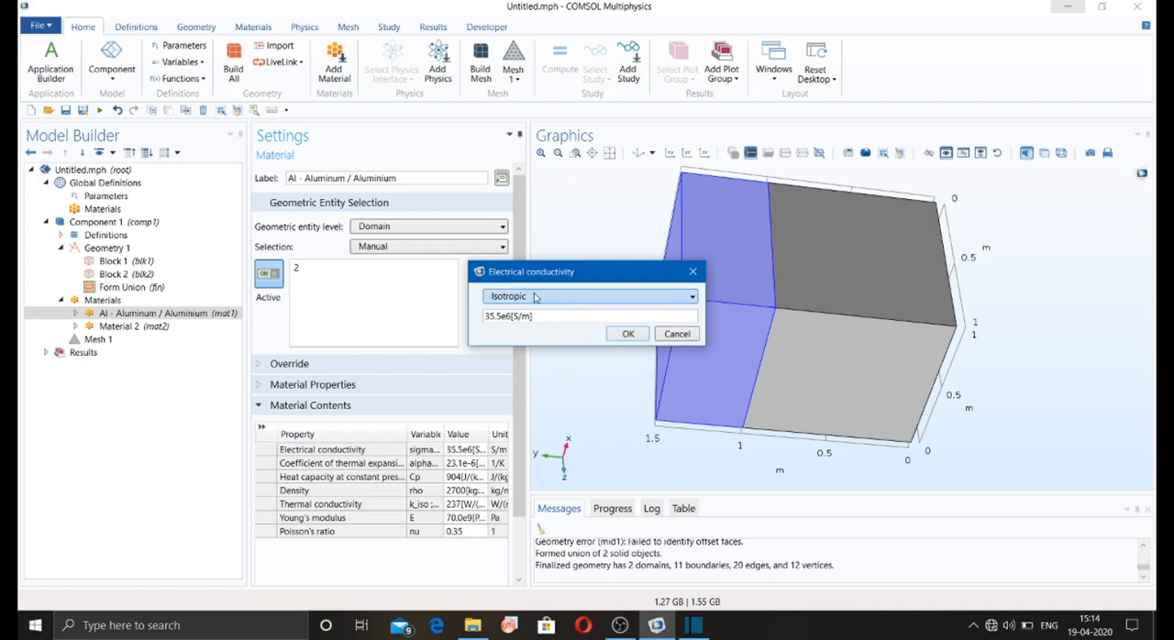
pyautogui.click(572, 299)
pyautogui.click(543, 326)
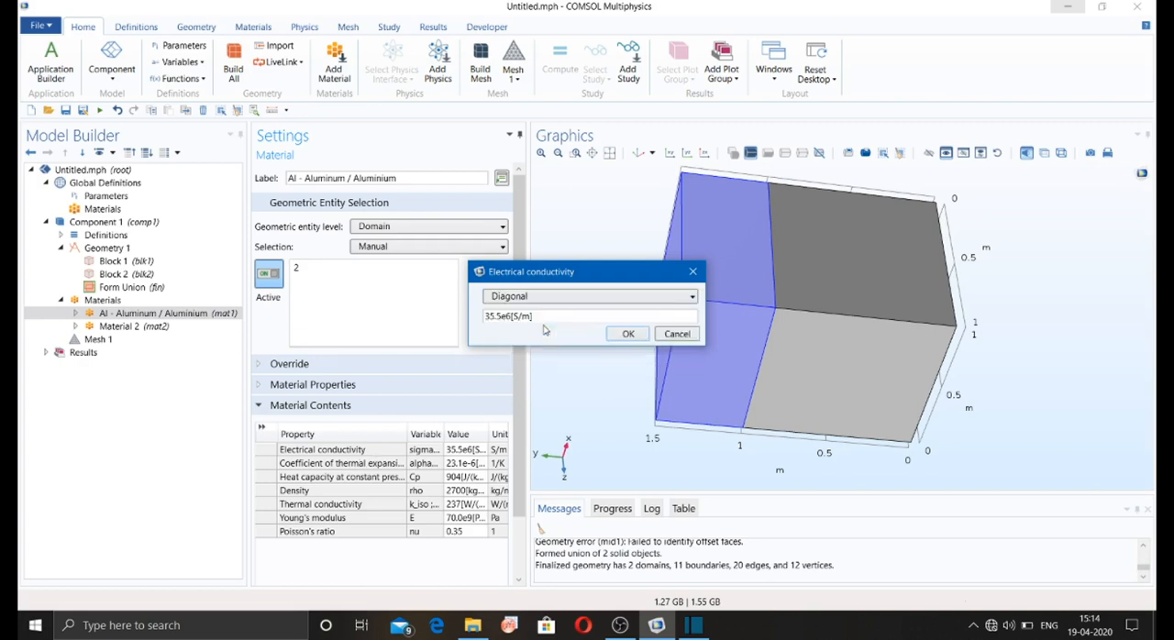
pyautogui.click(551, 296)
pyautogui.click(543, 336)
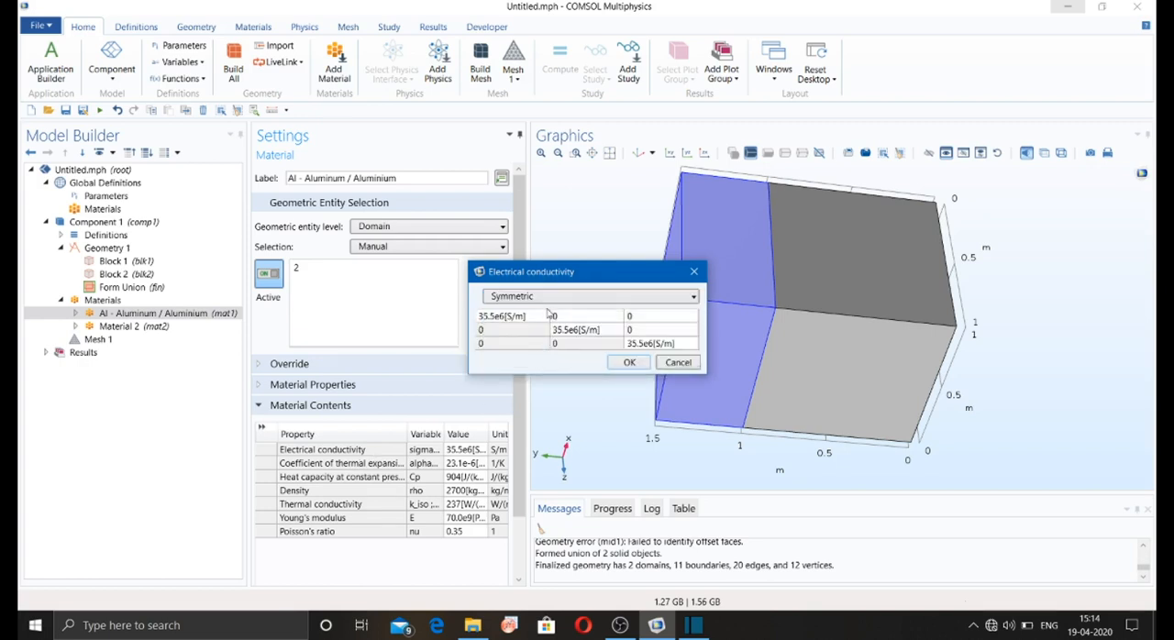
pyautogui.click(550, 296)
pyautogui.click(540, 352)
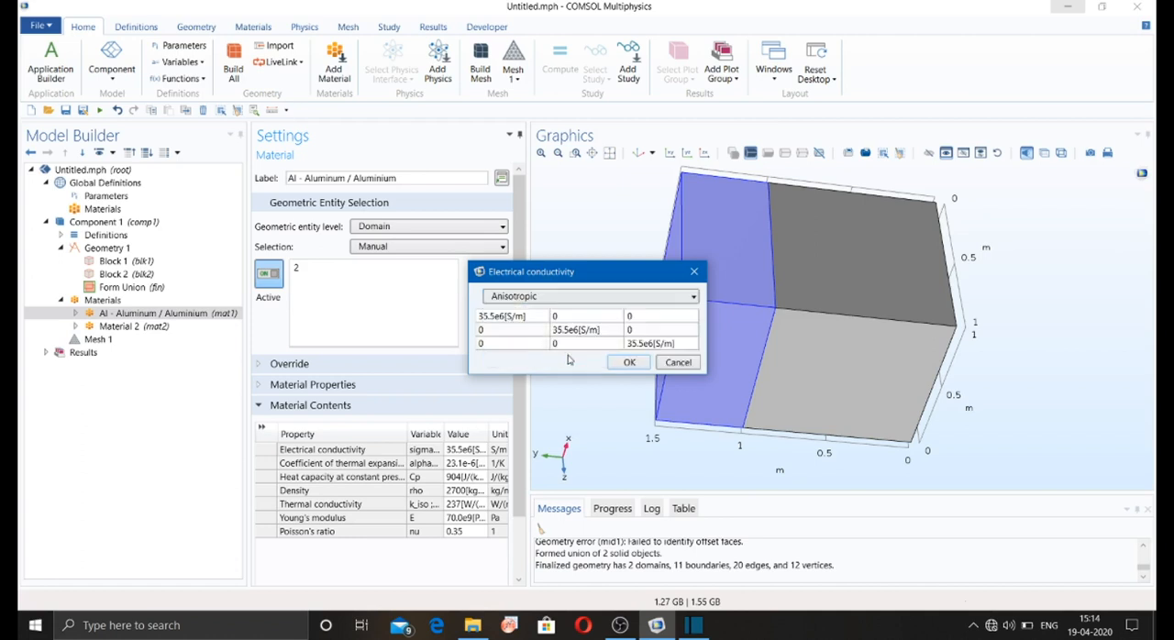
pyautogui.click(627, 363)
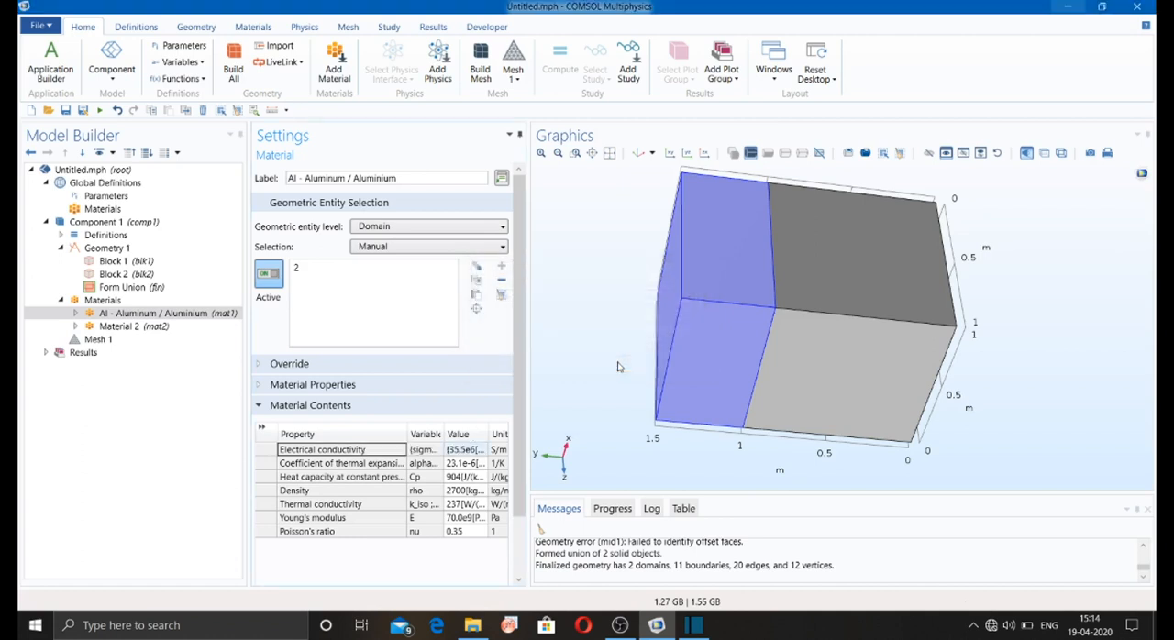
# Step: Select Material 2 and look at the options for adding it to a user-defined material library
pyautogui.click(120, 314)
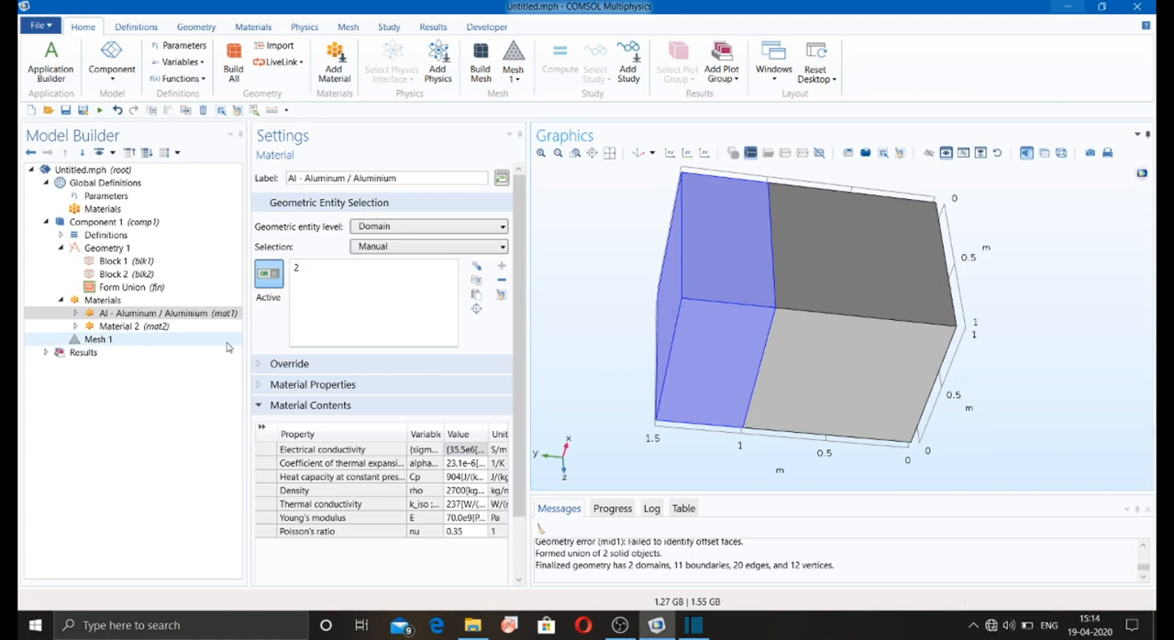
pyautogui.click(120, 327)
pyautogui.click(253, 28)
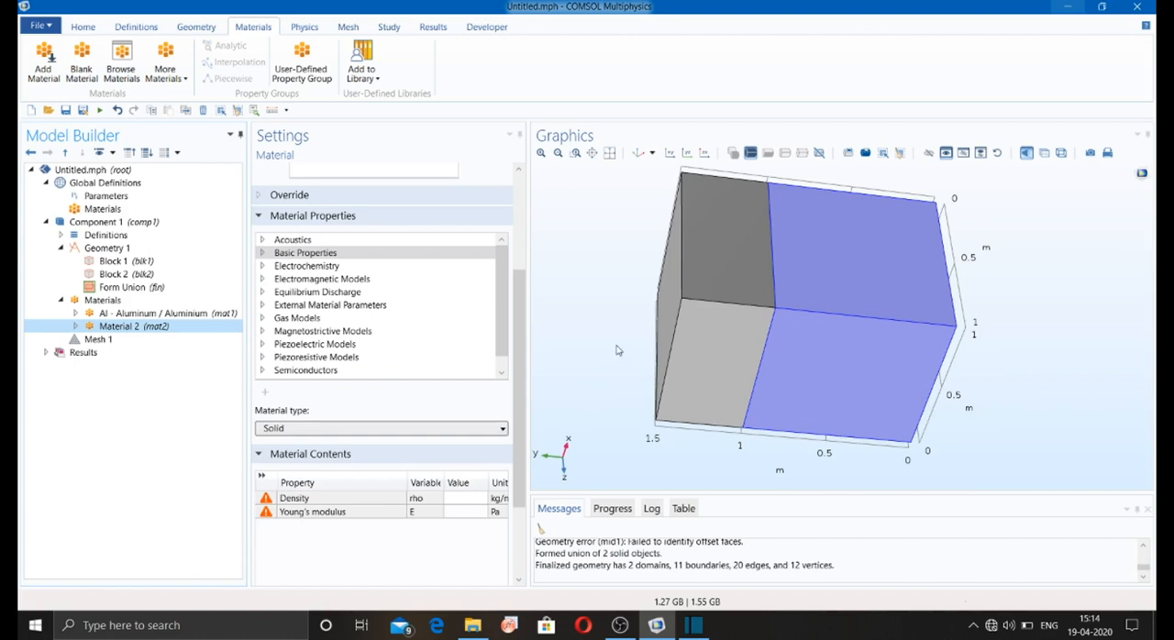
pyautogui.click(370, 78)
pyautogui.click(391, 99)
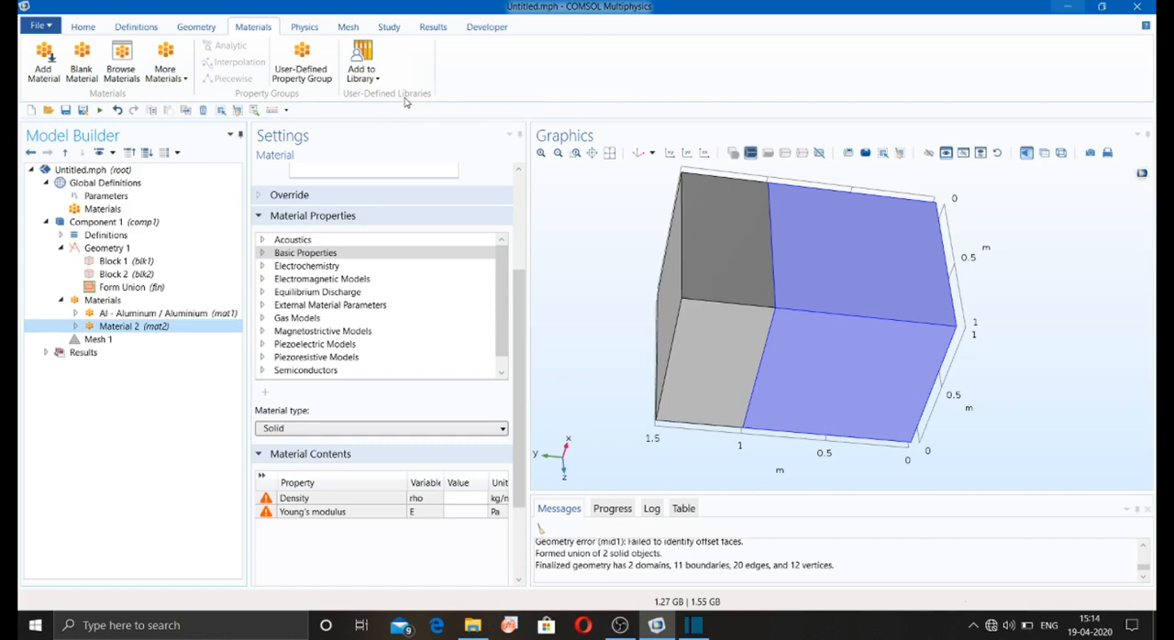
pyautogui.click(628, 627)
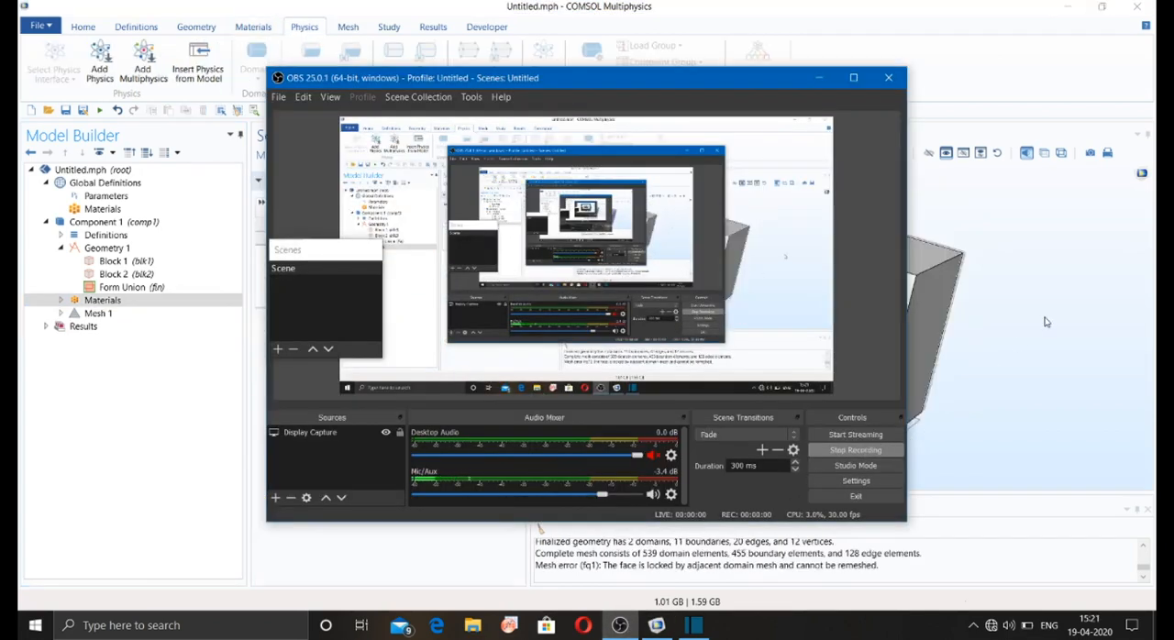
pyautogui.click(1044, 322)
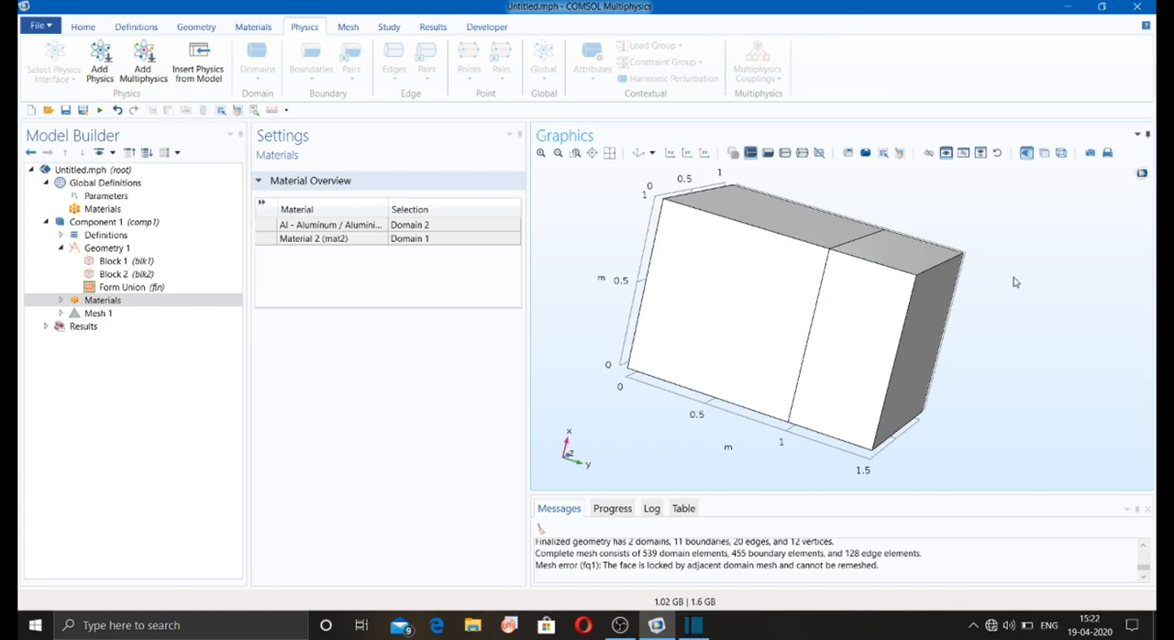
# Step: Open the list of available physics interfaces and look through the Mathematics, Structural Mechanics and Semiconductor branches
pyautogui.click(94, 59)
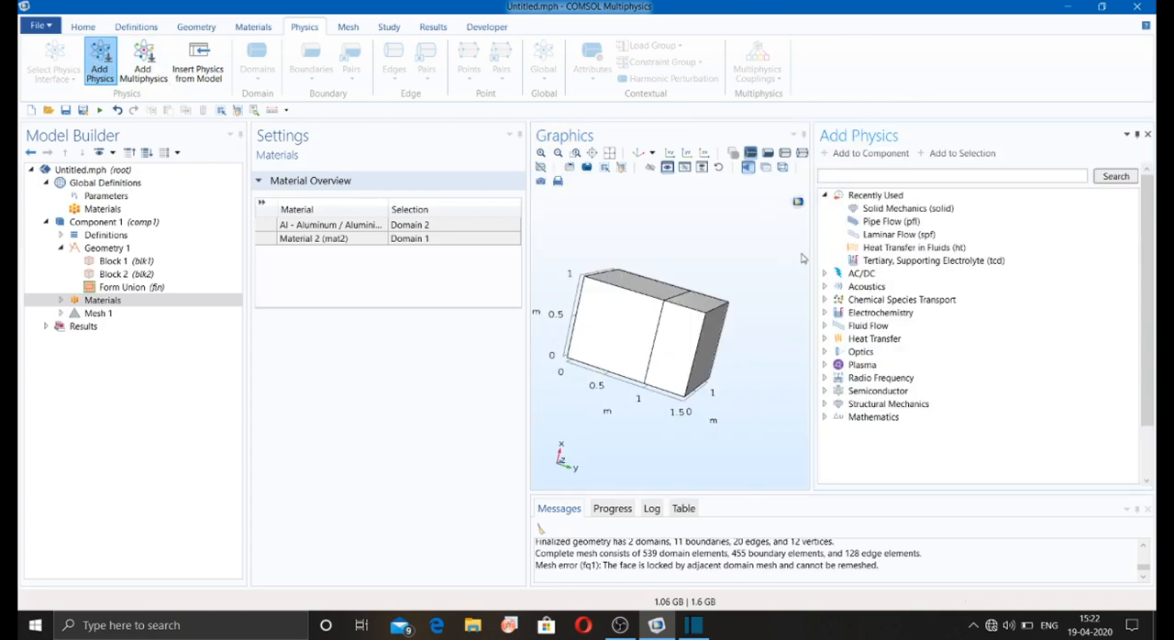
pyautogui.click(824, 195)
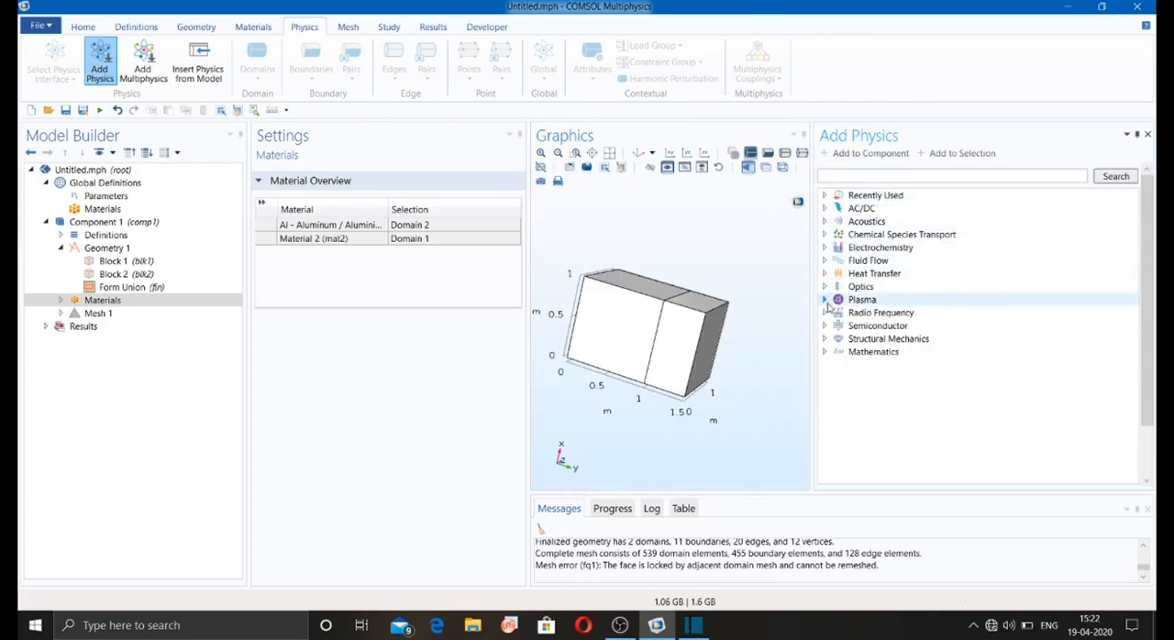
pyautogui.click(824, 352)
pyautogui.click(824, 352)
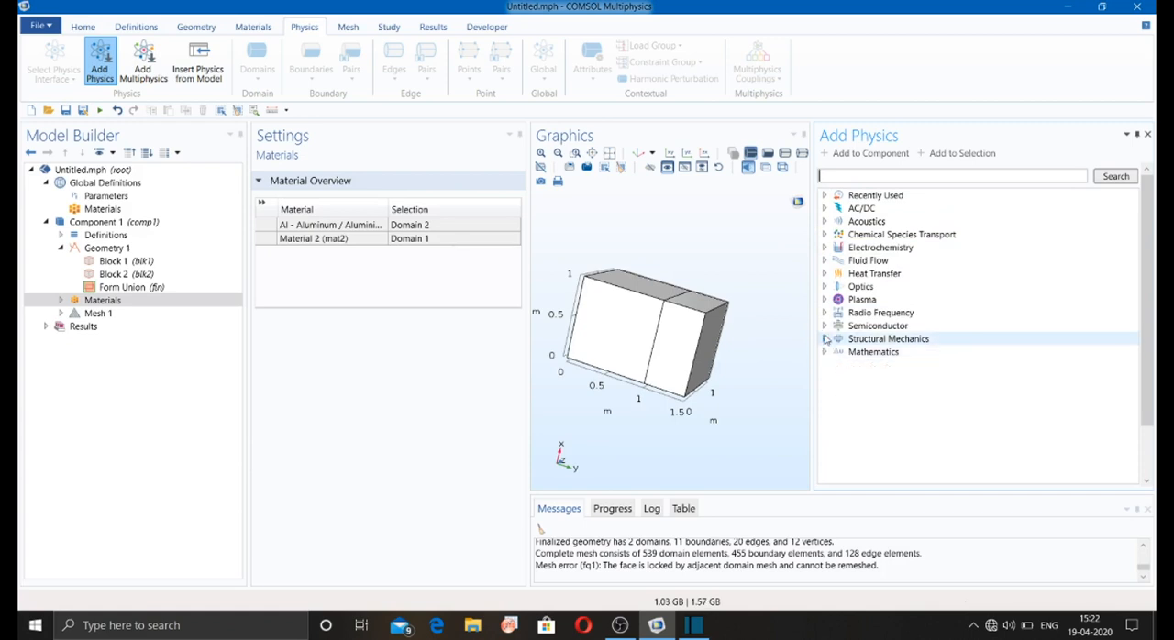
pyautogui.click(824, 339)
pyautogui.click(824, 339)
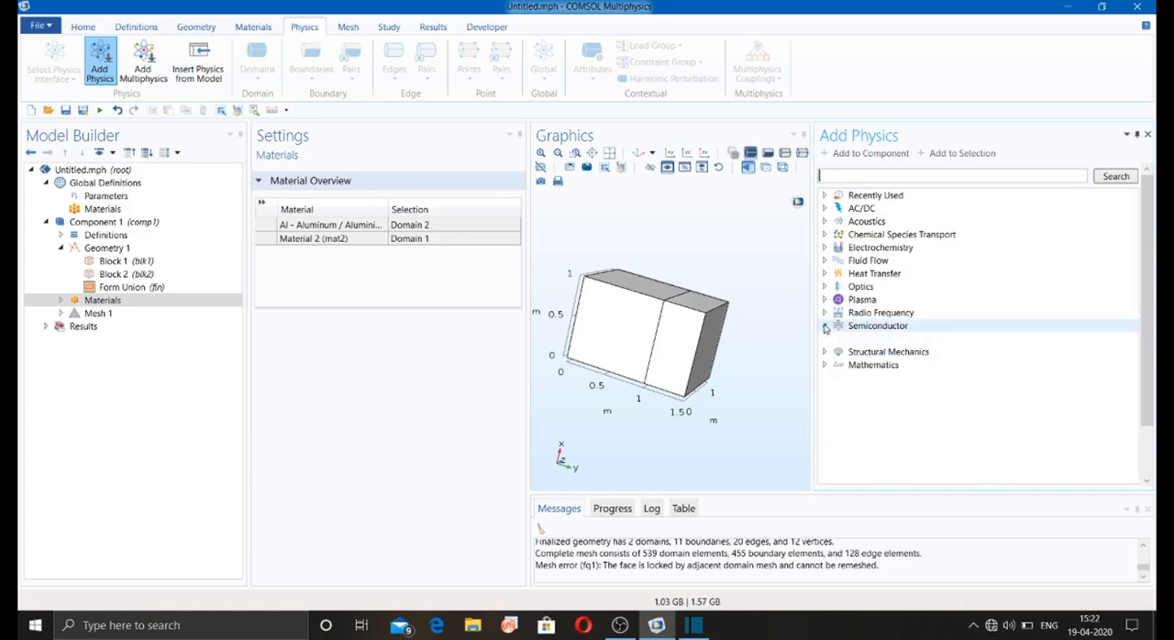
pyautogui.click(824, 327)
pyautogui.click(825, 327)
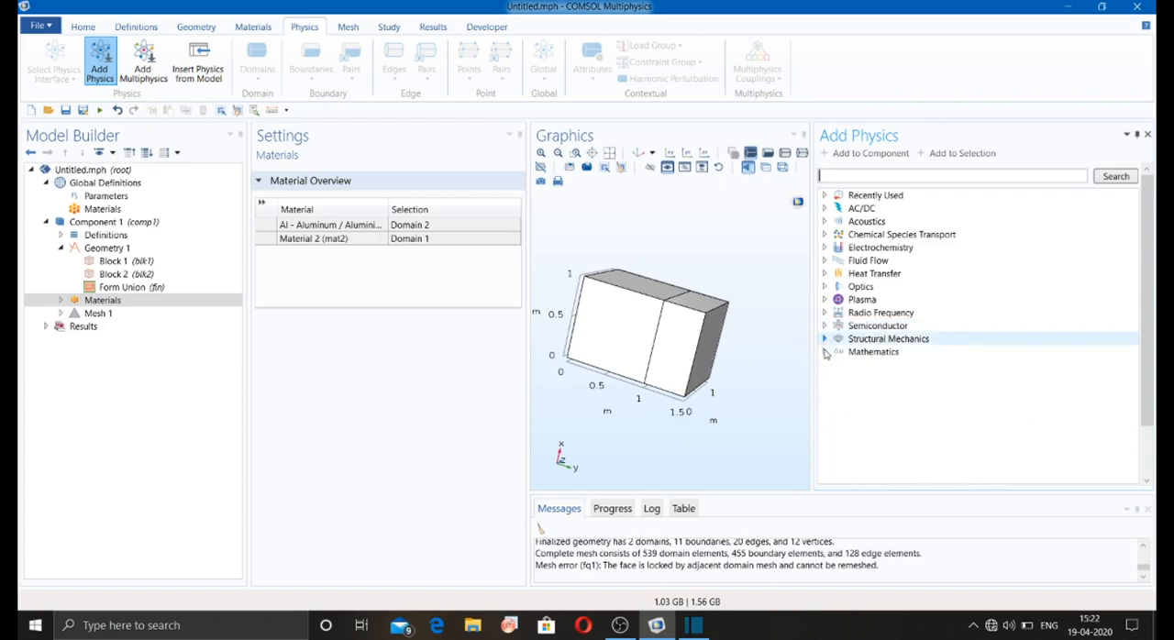
# Step: Add the Solid Mechanics interface from the Structural Mechanics branch to the component
pyautogui.click(824, 339)
pyautogui.click(869, 353)
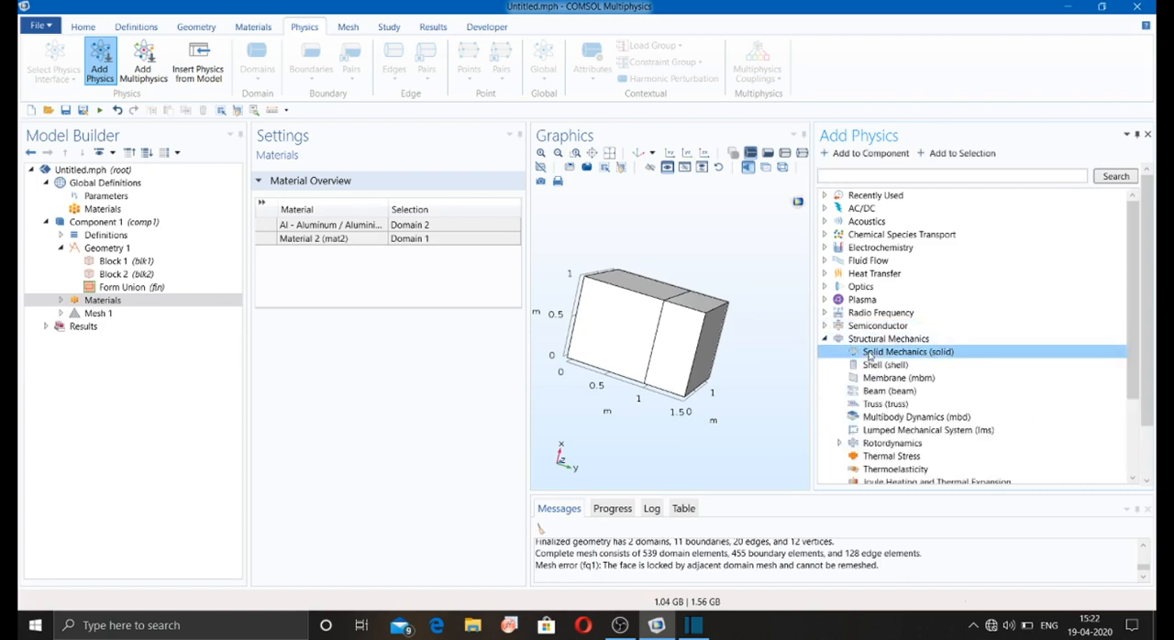
pyautogui.rightClick(870, 353)
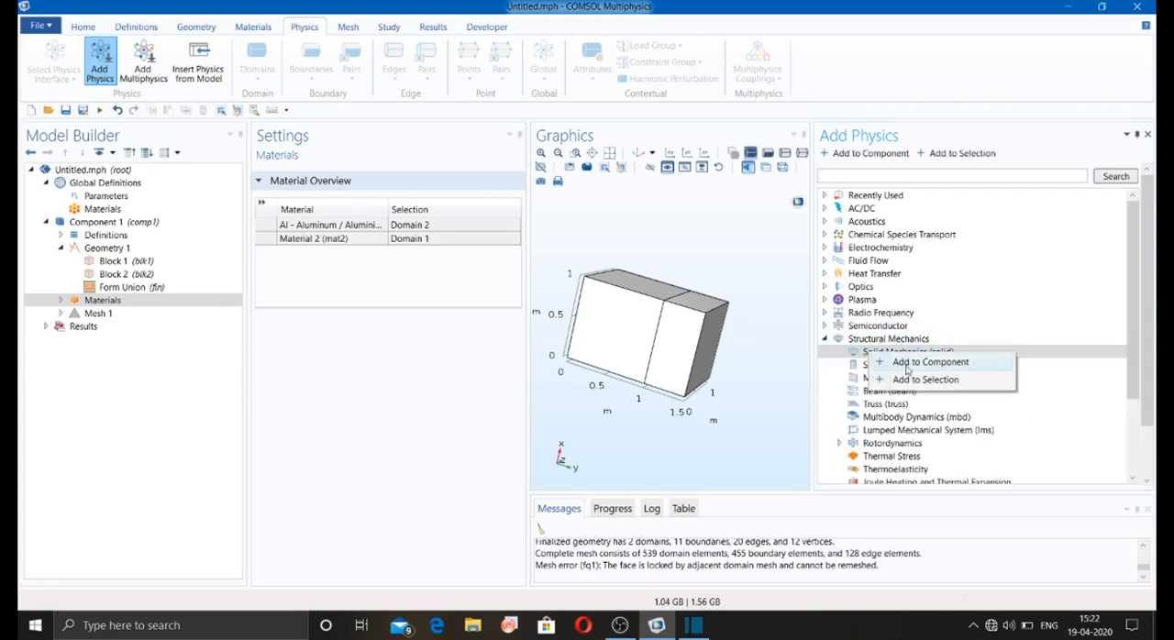
pyautogui.click(907, 367)
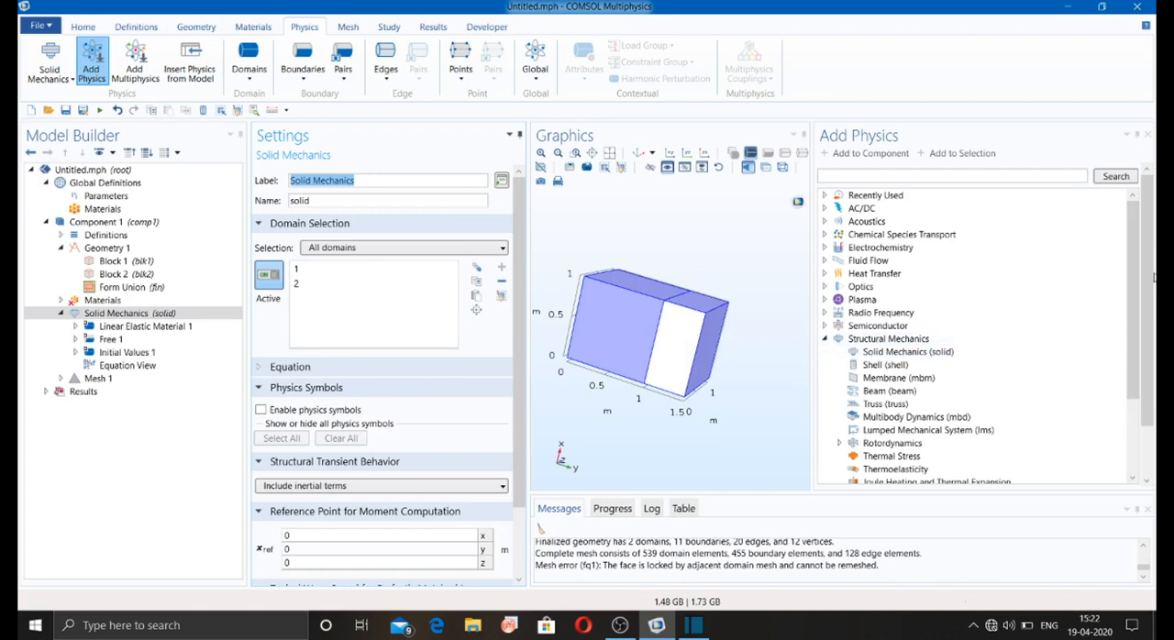
# Step: Add the single-phase Laminar Flow interface to the component and close the list of physics interfaces
pyautogui.moveTo(1133, 257); pyautogui.dragTo(1133, 279)
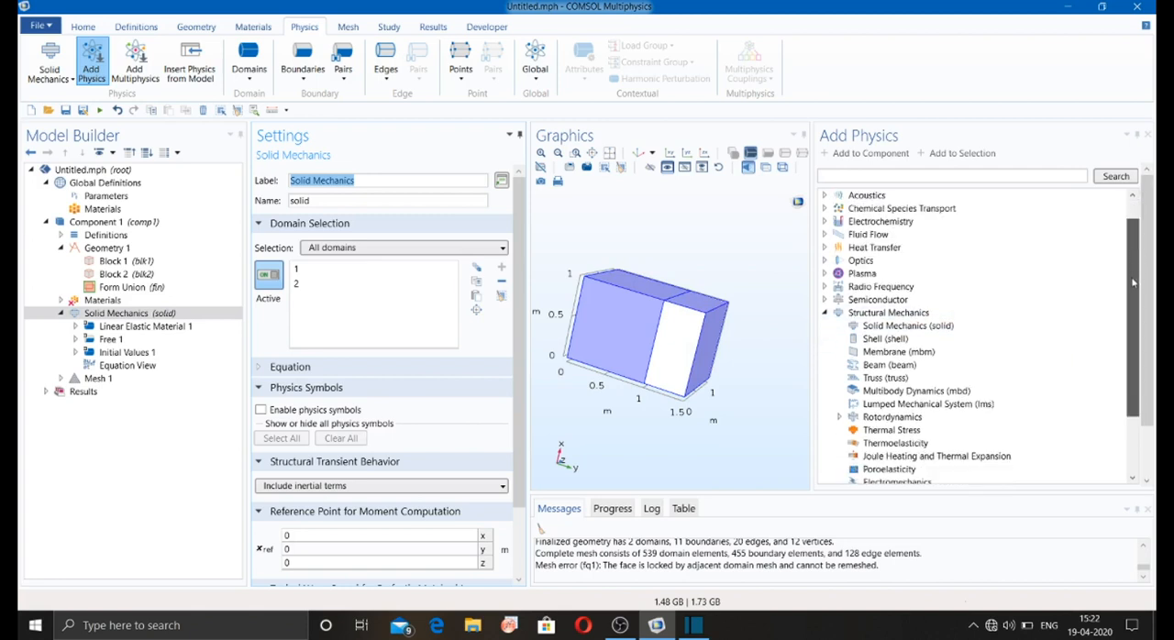
pyautogui.click(825, 312)
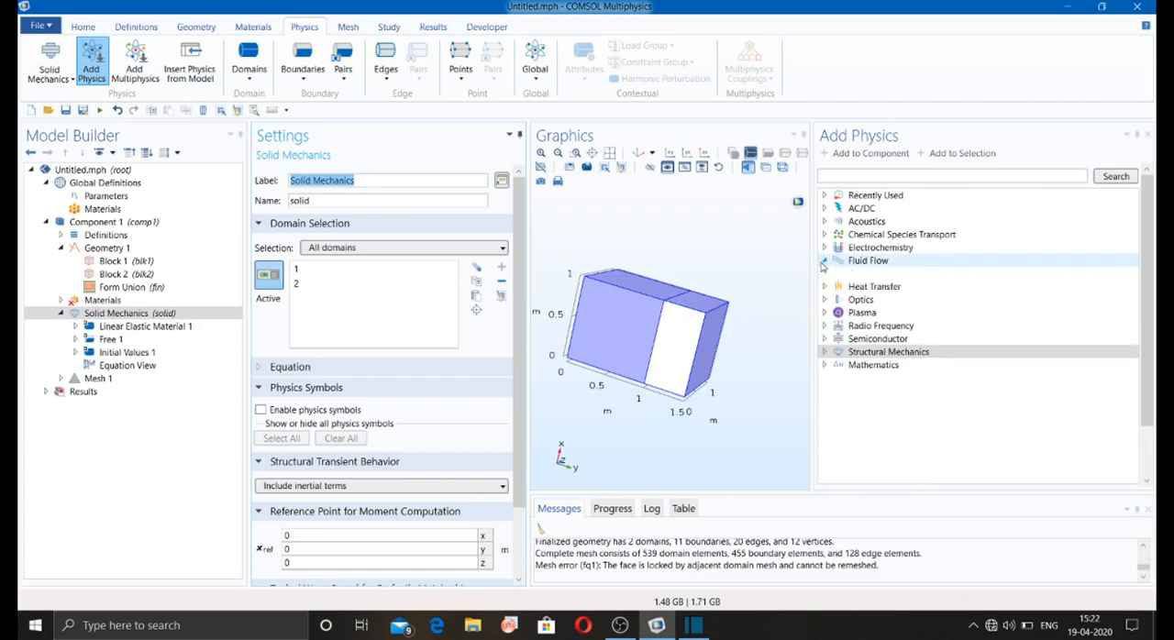
pyautogui.click(824, 260)
pyautogui.click(839, 275)
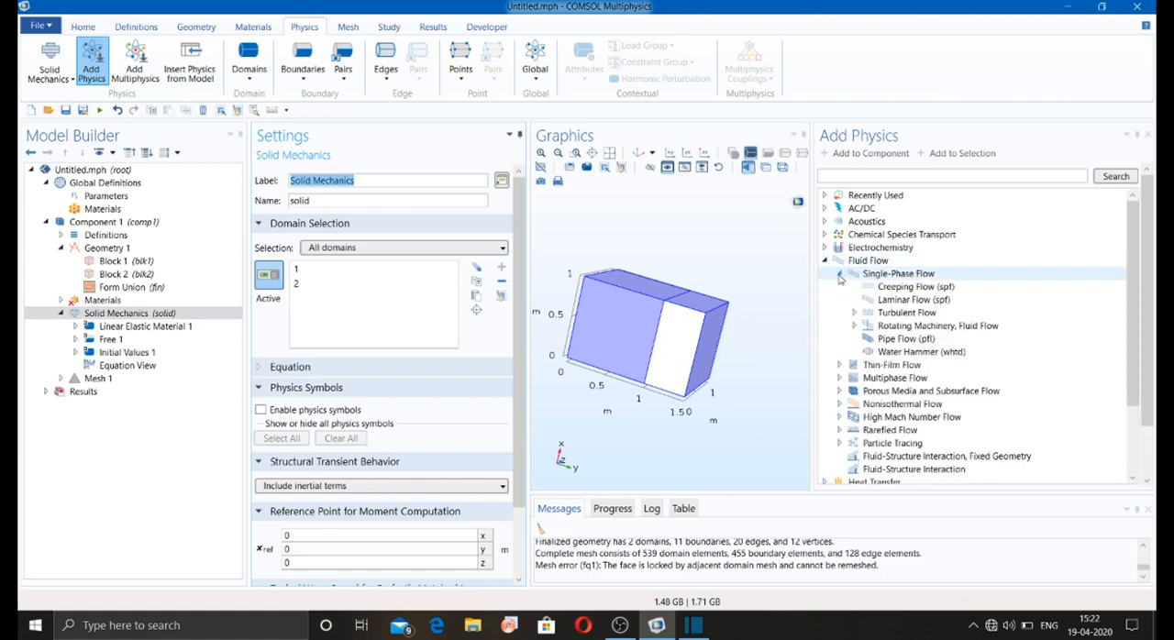
pyautogui.click(896, 301)
pyautogui.rightClick(895, 302)
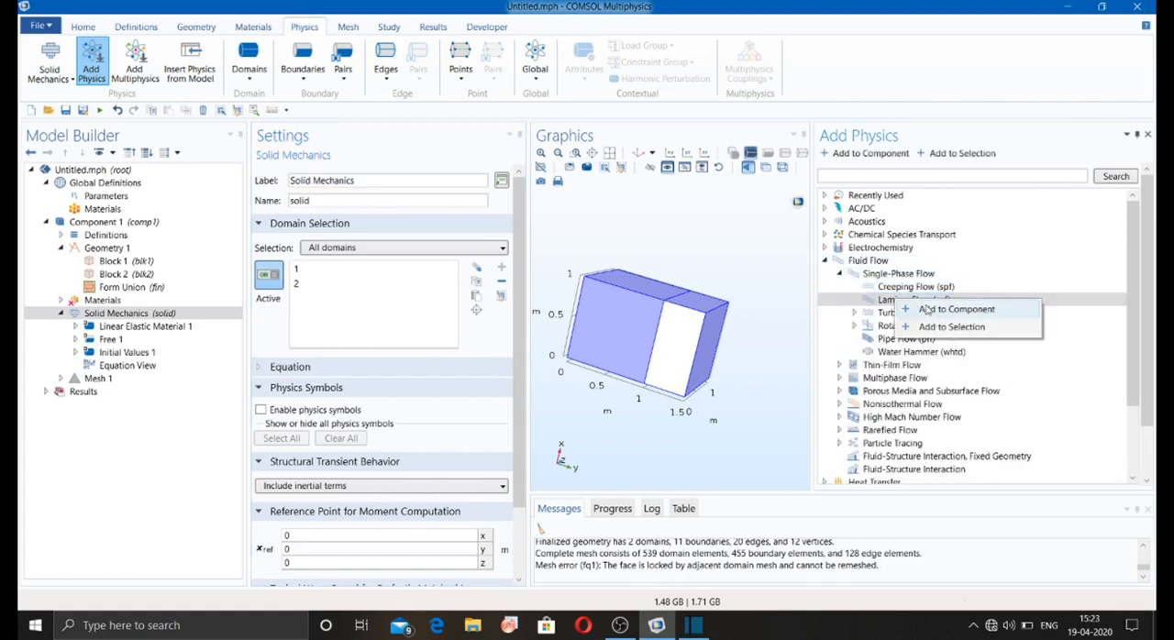
pyautogui.click(938, 313)
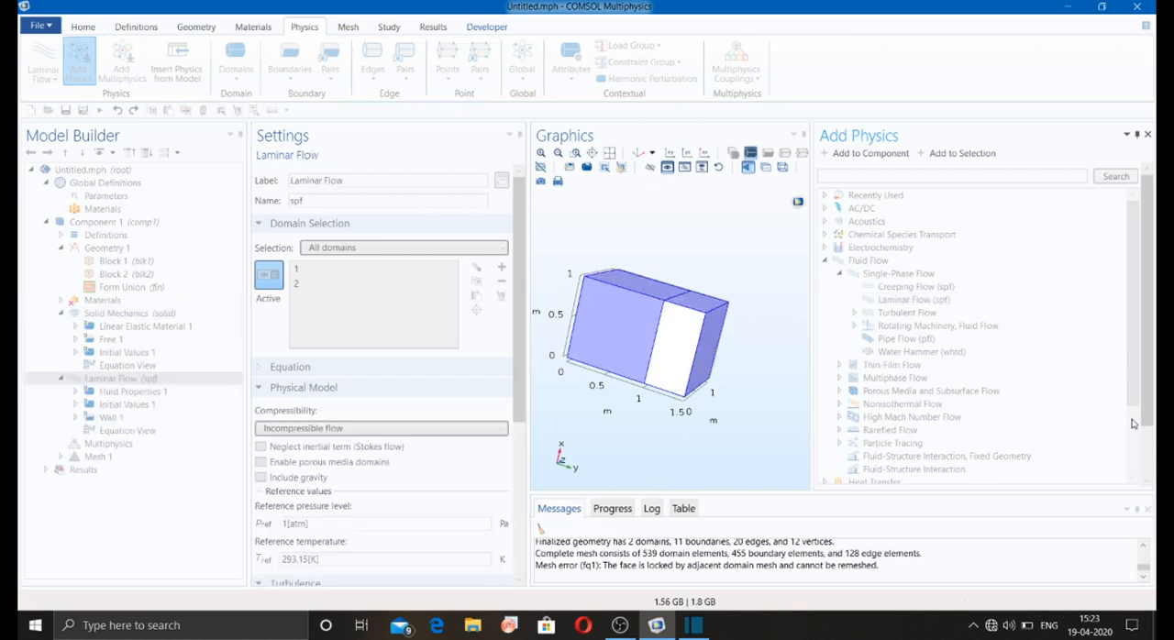
pyautogui.click(1147, 135)
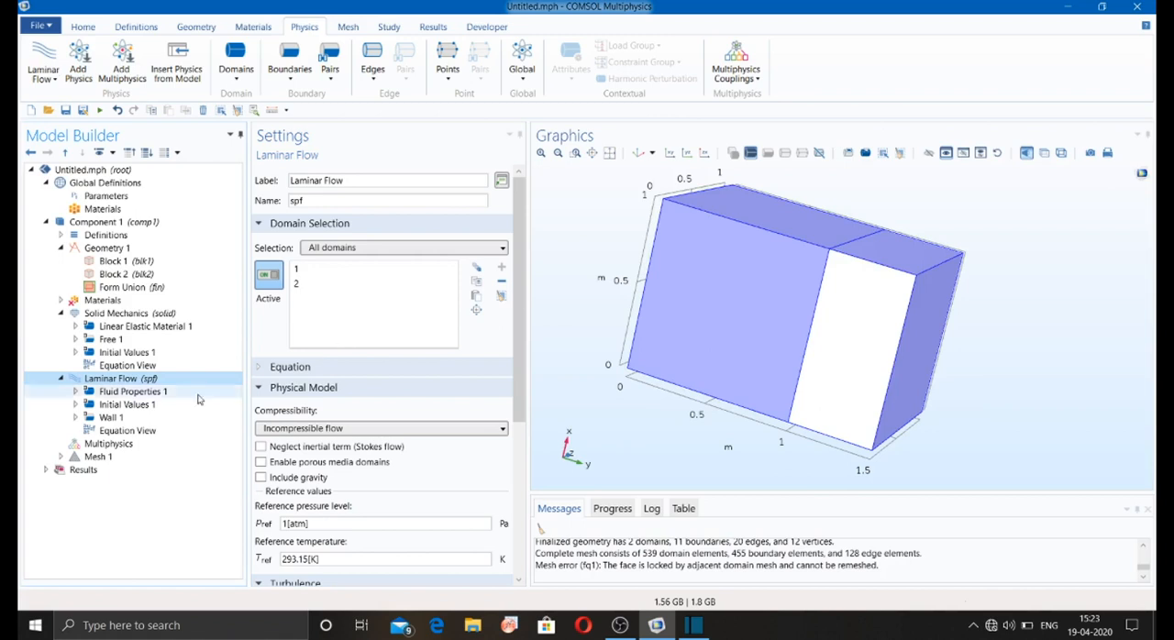
# Step: Add a Fluid-Structure Interaction, Fixed Geometry coupling between Solid Mechanics and Laminar Flow
pyautogui.click(112, 313)
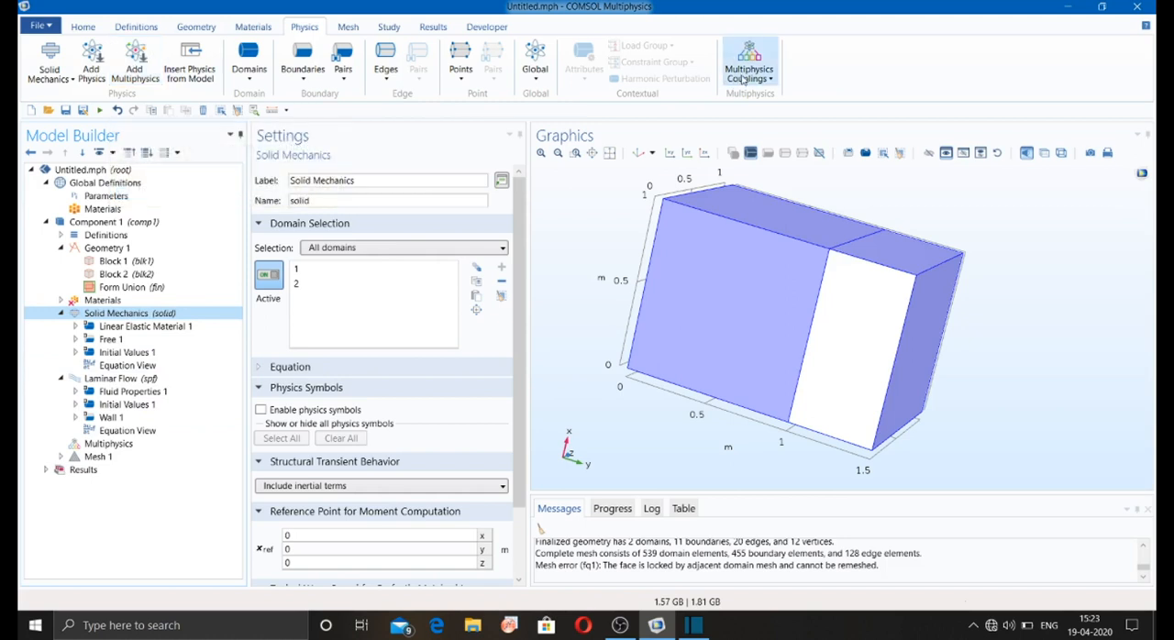
pyautogui.click(744, 80)
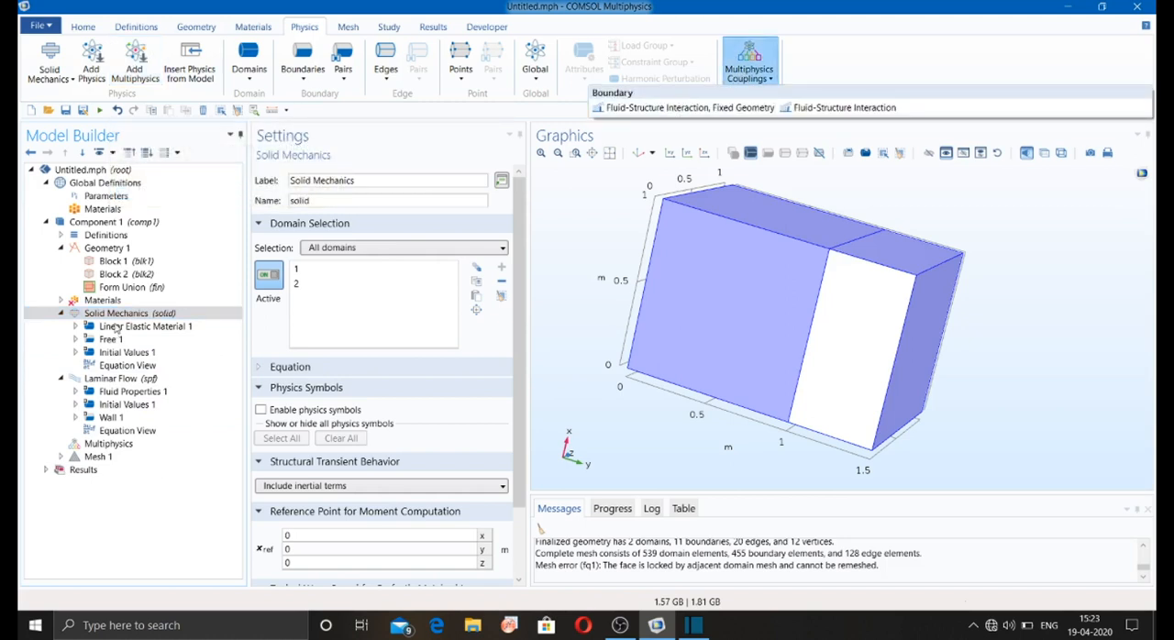
pyautogui.click(703, 108)
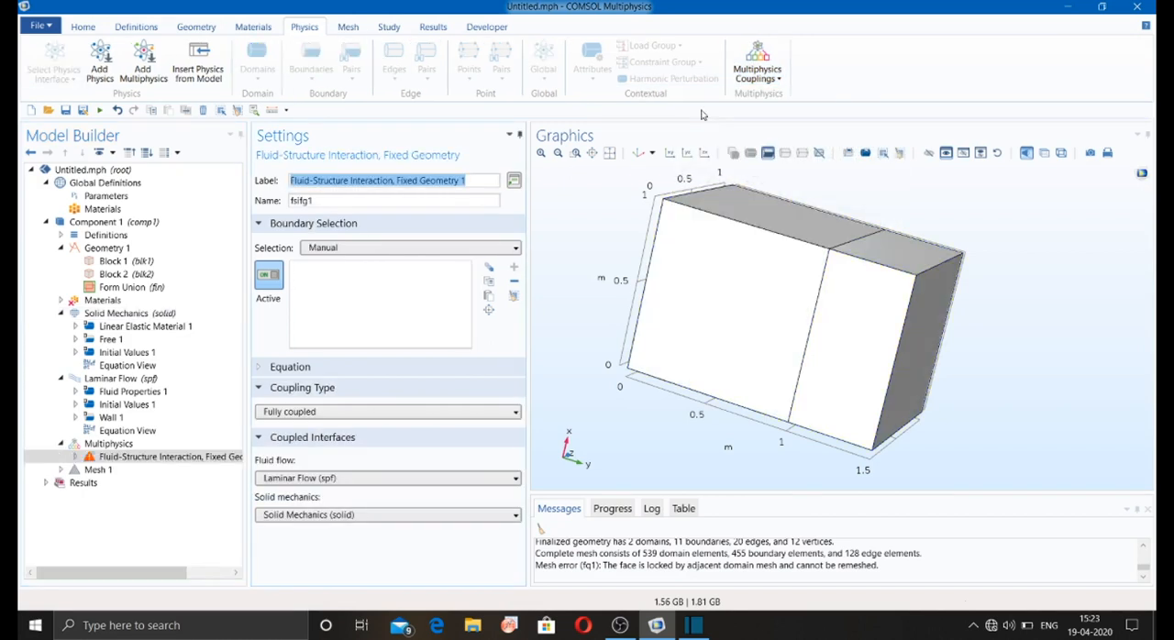
# Step: Set the boundary selection of the fluid-structure interaction coupling to All boundaries
pyautogui.click(737, 282)
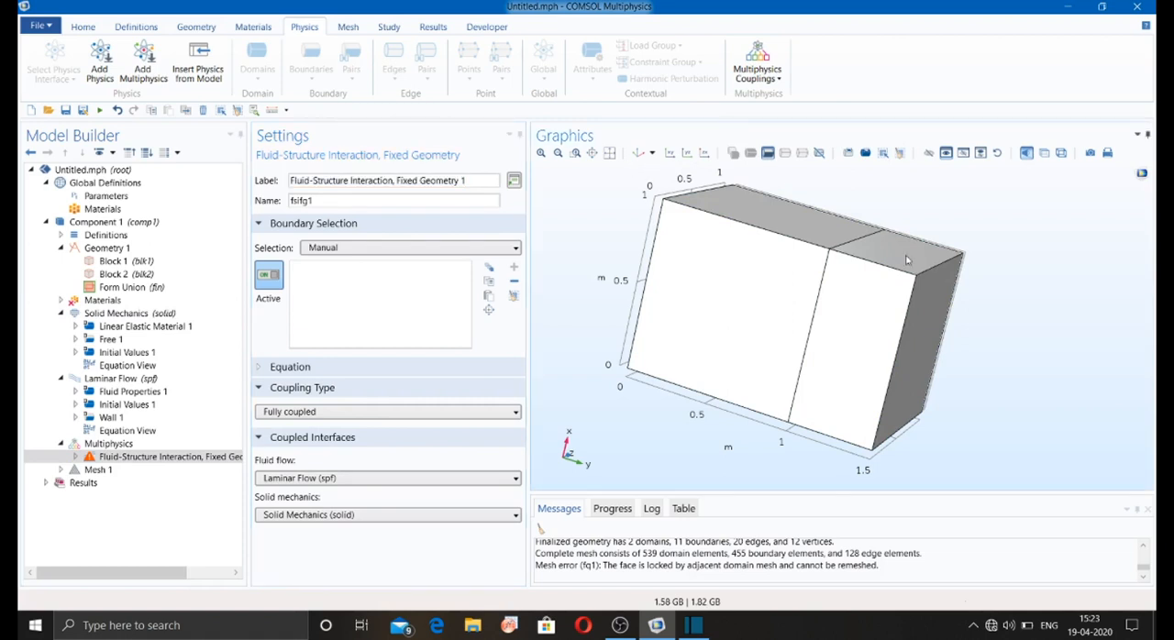
pyautogui.click(486, 245)
pyautogui.click(458, 249)
pyautogui.click(458, 249)
pyautogui.click(423, 278)
pyautogui.moveTo(577, 232); pyautogui.dragTo(595, 267)
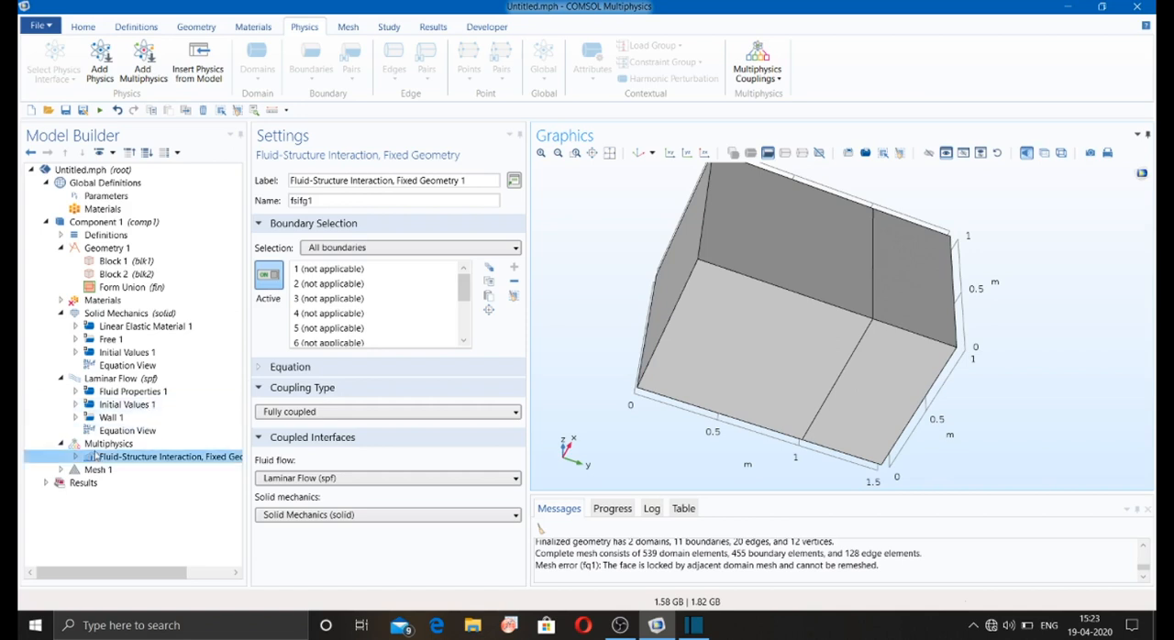
# Step: Look at the global features of Solid Mechanics and add a domain Fixed Constraint on domain 1
pyautogui.click(108, 443)
pyautogui.click(118, 315)
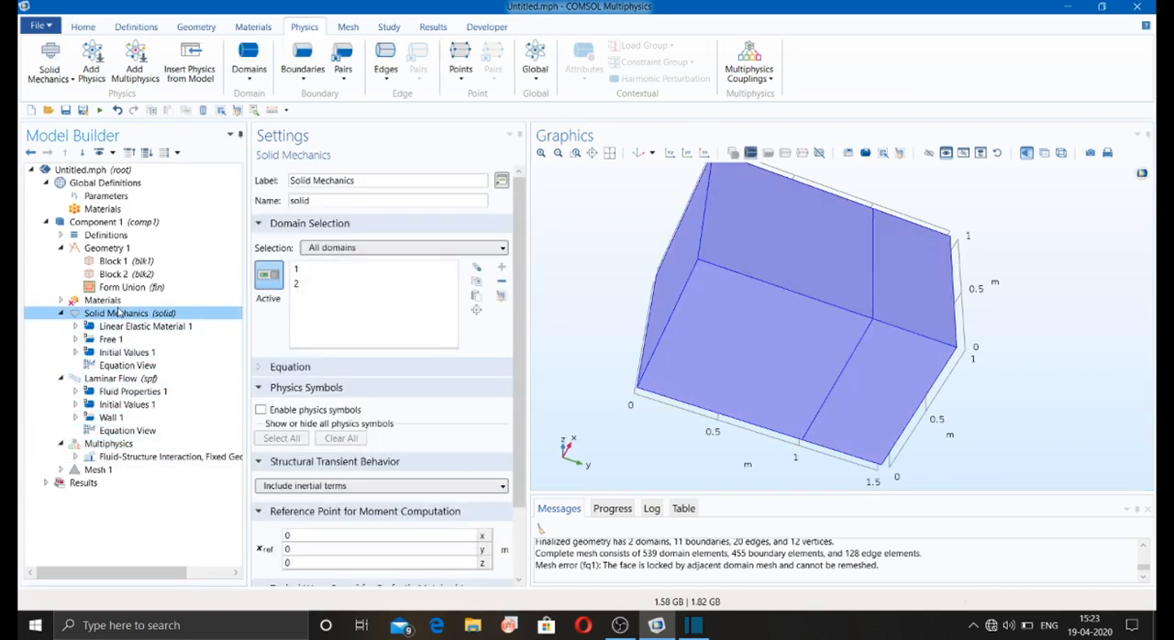
pyautogui.click(609, 153)
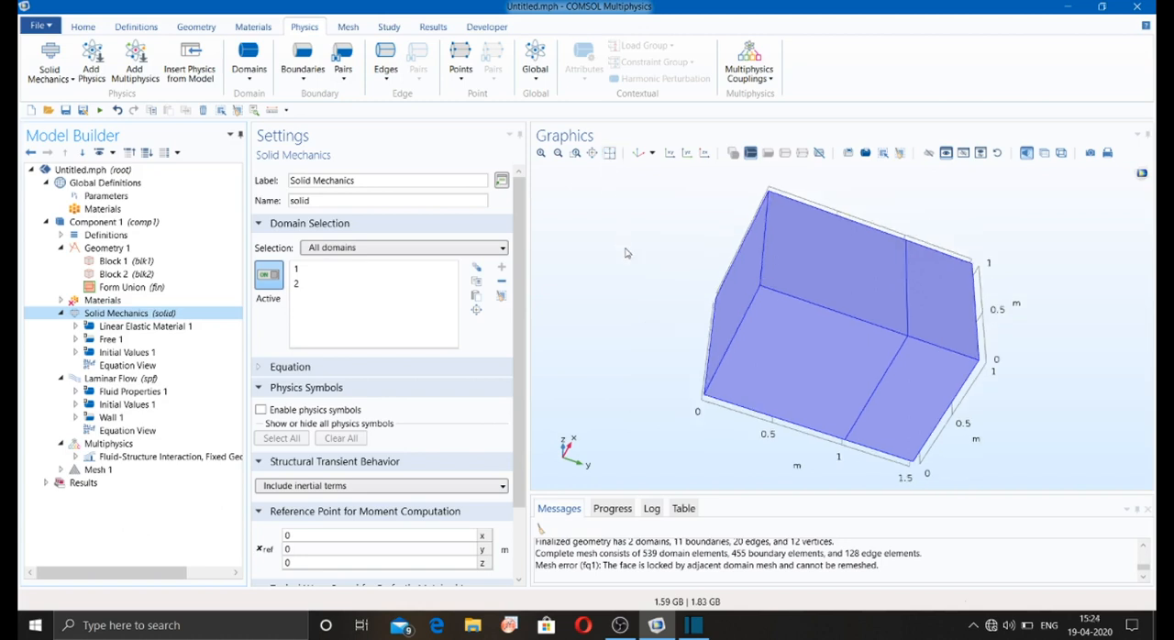
pyautogui.moveTo(626, 253); pyautogui.dragTo(639, 293)
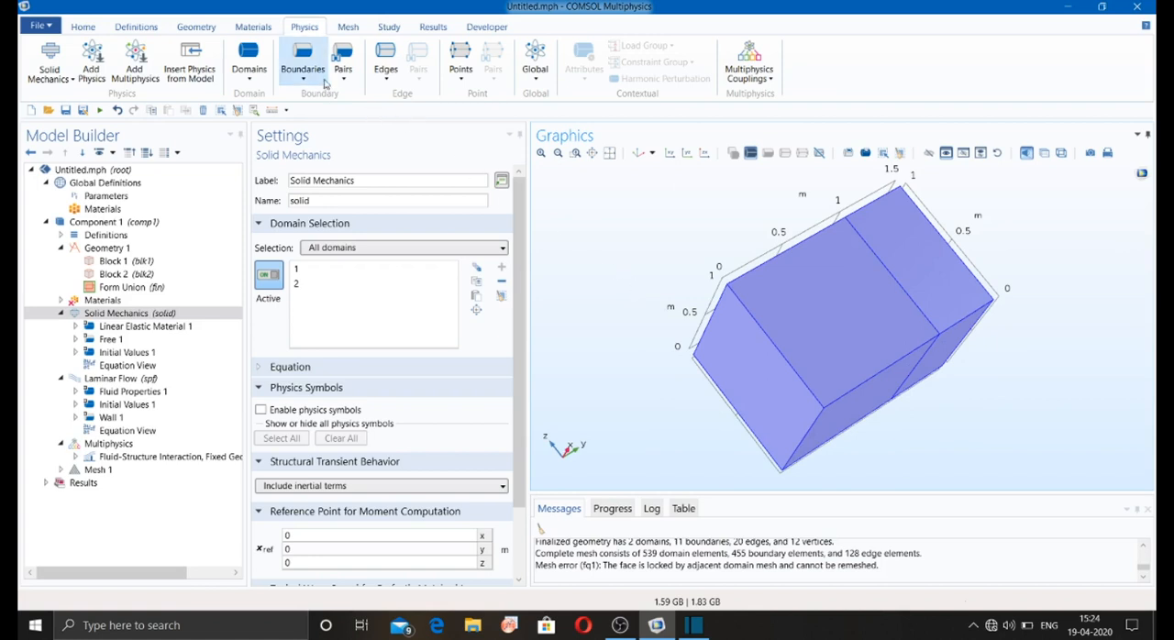
pyautogui.click(532, 81)
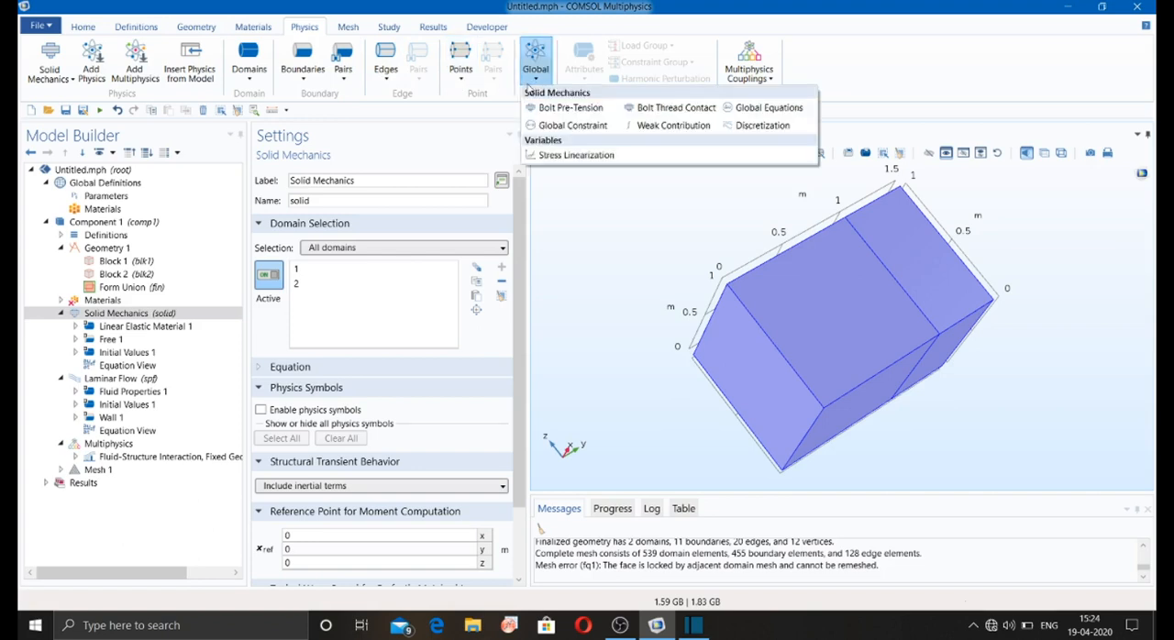
pyautogui.click(252, 80)
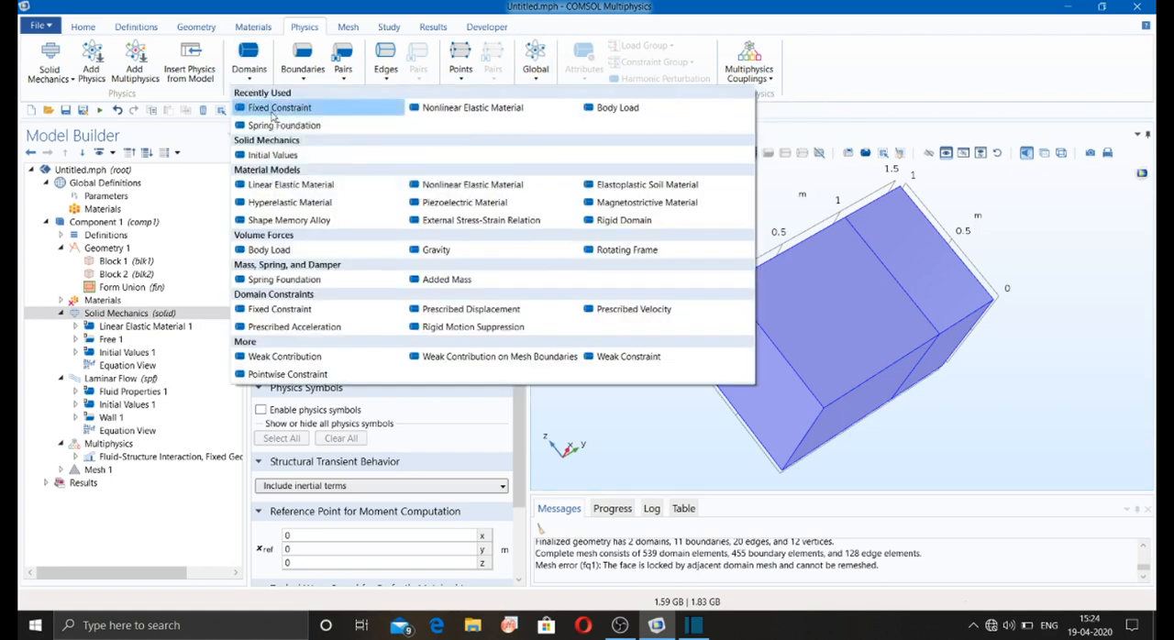
pyautogui.click(275, 109)
pyautogui.click(734, 351)
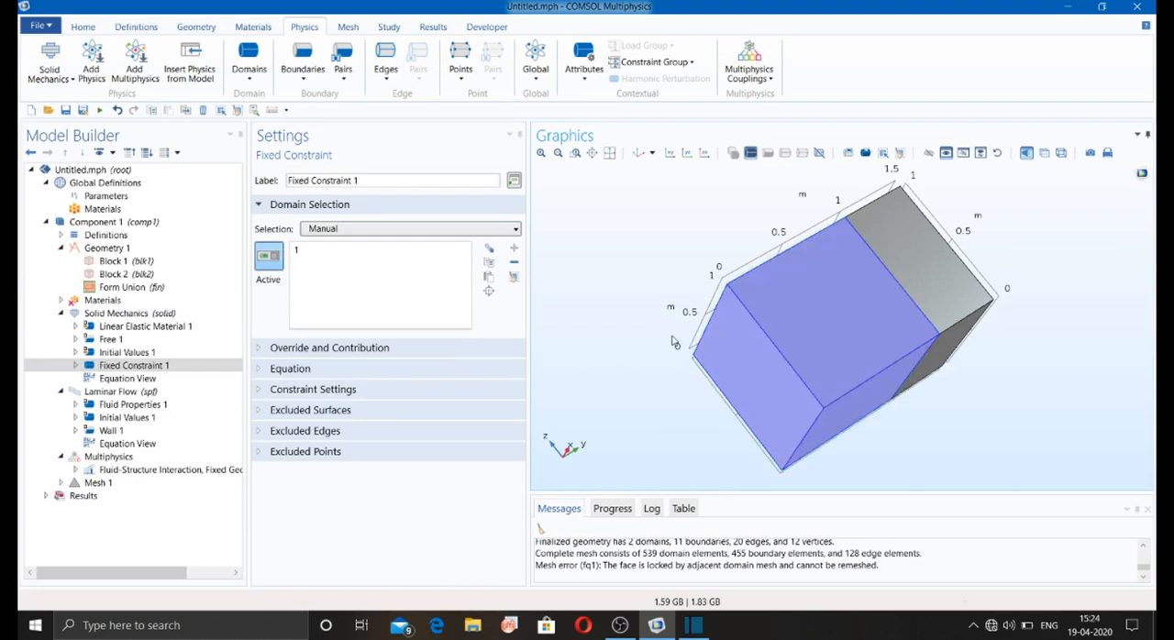
# Step: Add a boundary Fixed Constraint to Solid Mechanics and apply it to boundary 8 on the smaller block's side
pyautogui.click(302, 82)
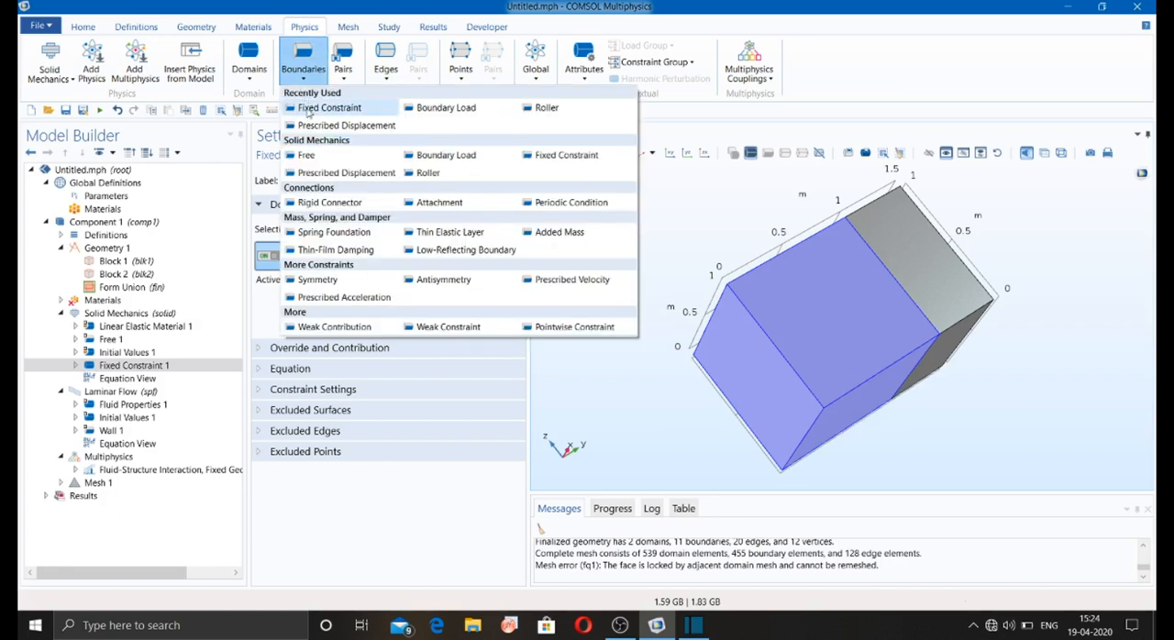
pyautogui.click(309, 111)
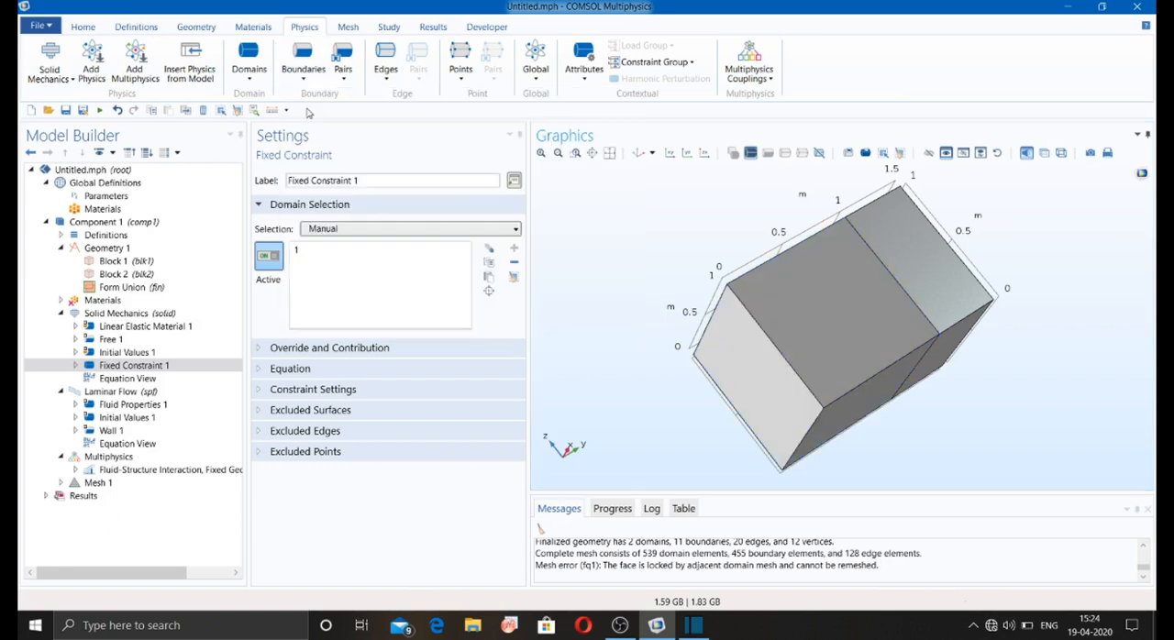
pyautogui.moveTo(688, 209); pyautogui.dragTo(716, 280)
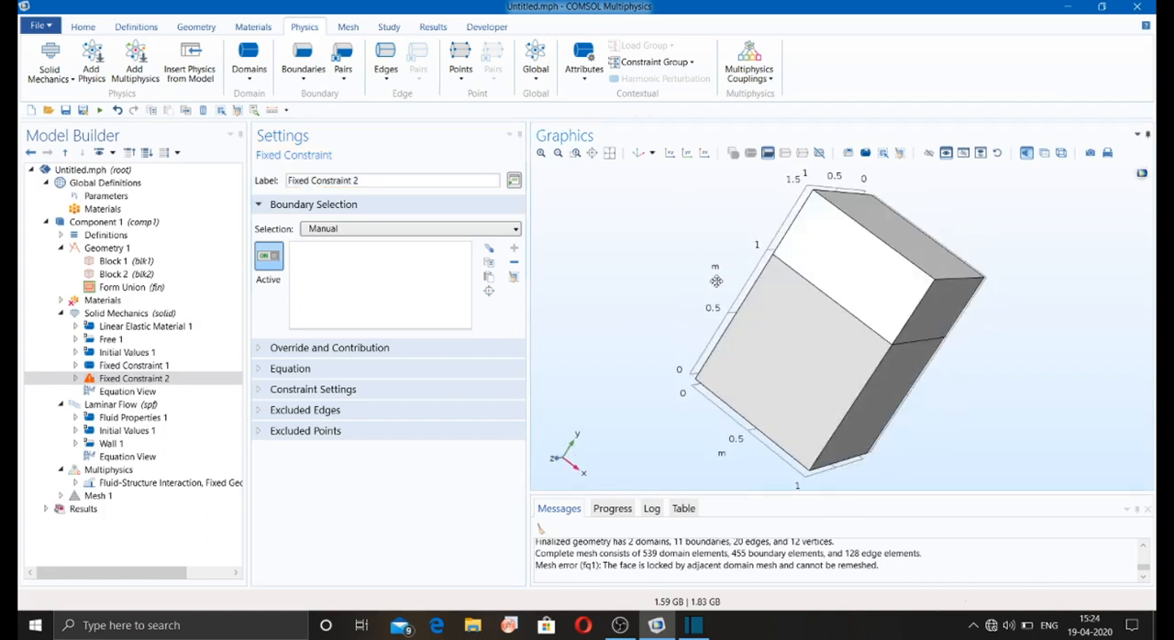
pyautogui.click(825, 266)
pyautogui.moveTo(734, 318); pyautogui.dragTo(674, 285)
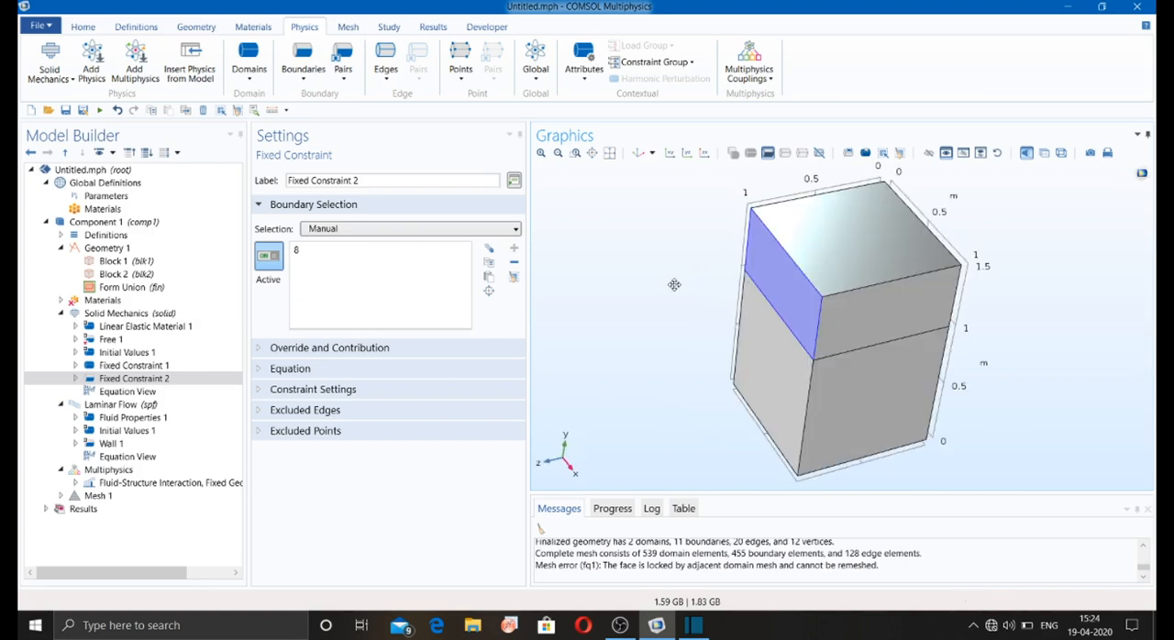
# Step: Add a Contact pair condition to Solid Mechanics and examine the joint between the two blocks up close
pyautogui.click(342, 81)
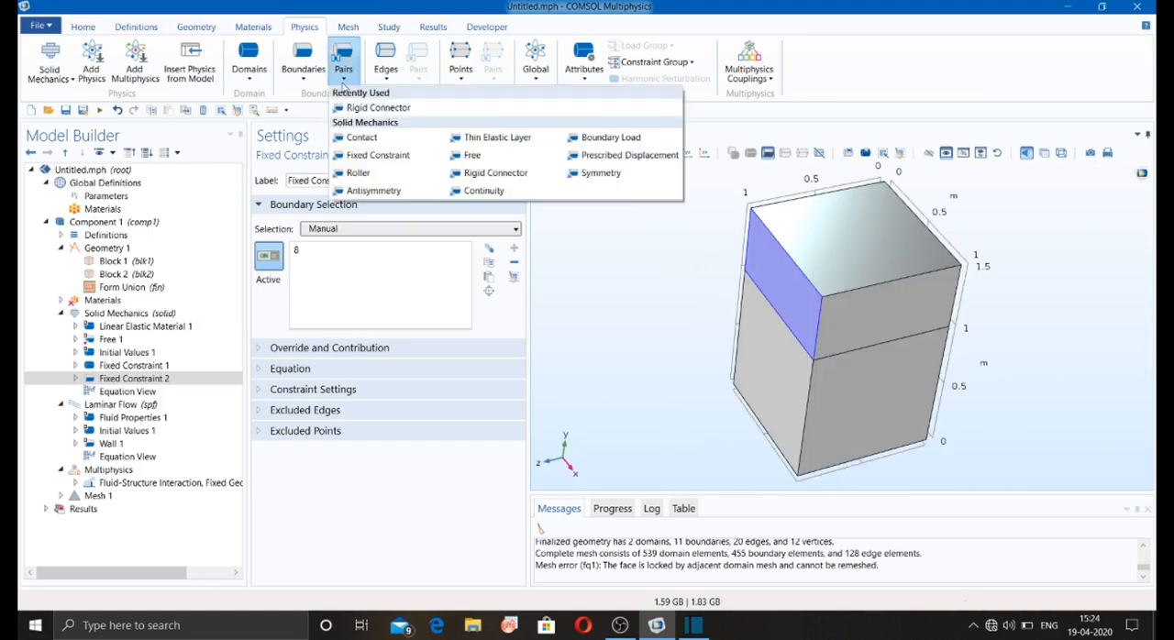
pyautogui.click(381, 143)
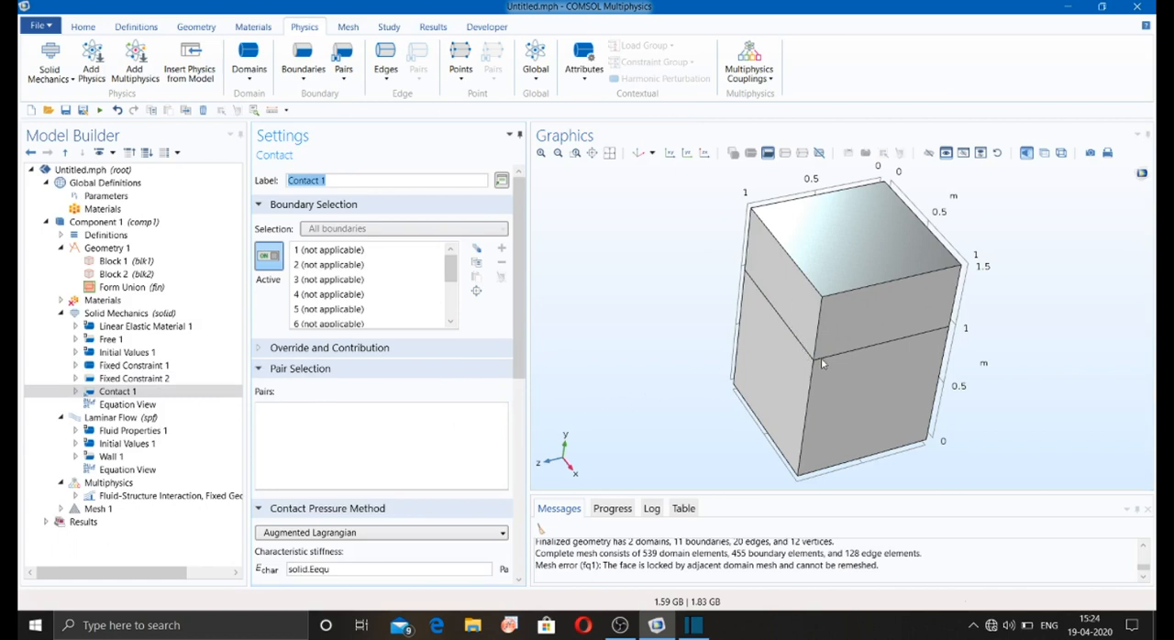
pyautogui.moveTo(811, 359); pyautogui.dragTo(814, 343)
pyautogui.click(575, 152)
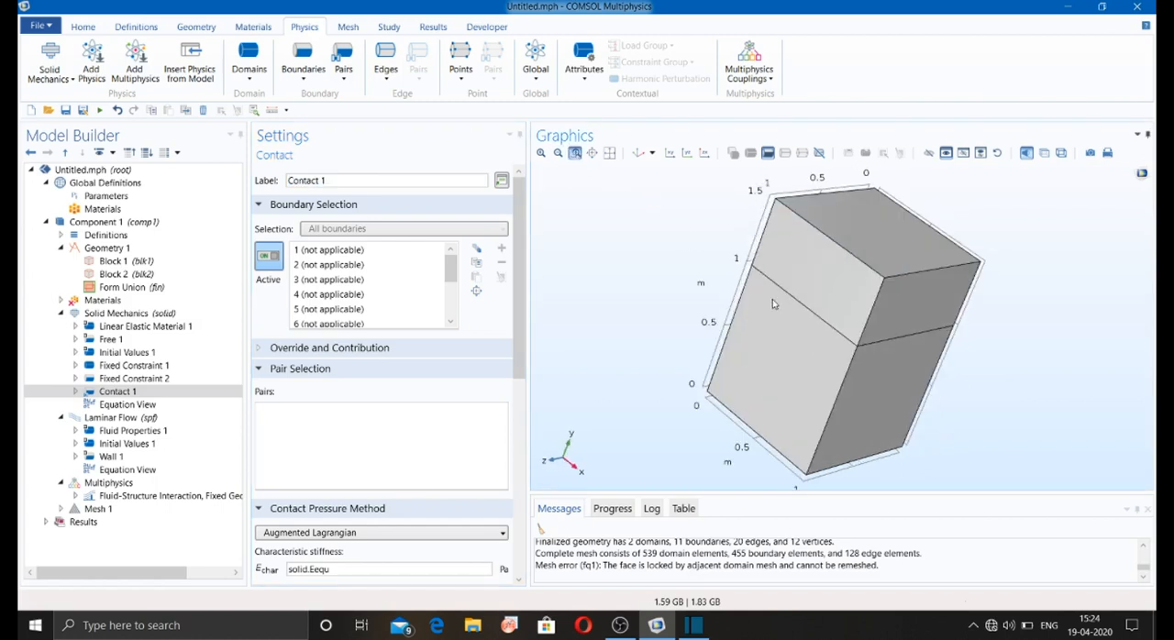
pyautogui.moveTo(783, 291); pyautogui.dragTo(820, 335)
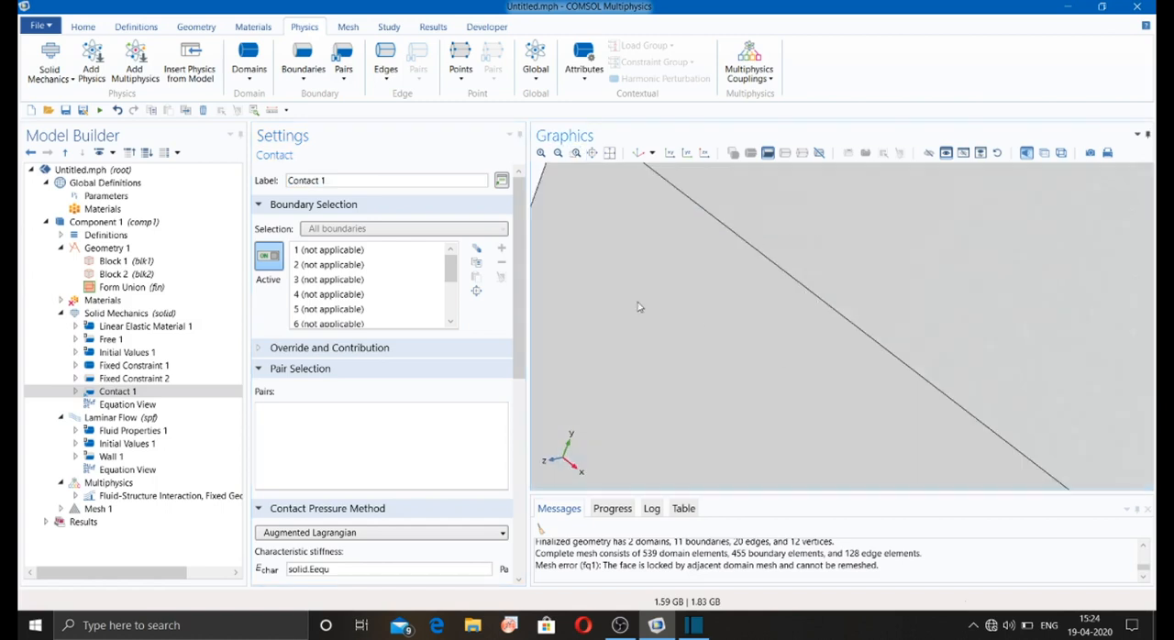
pyautogui.click(134, 394)
# Step: Fit the whole model in view and look through the pair, point and attribute features available for the Contact condition
pyautogui.click(609, 152)
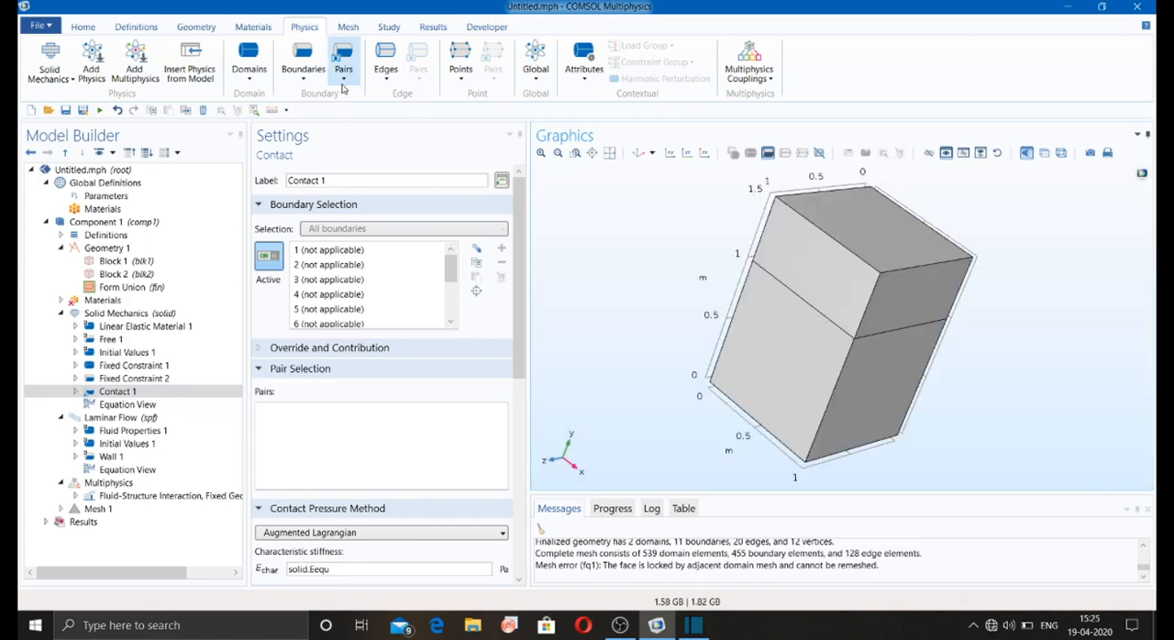
pyautogui.click(342, 79)
pyautogui.click(344, 84)
pyautogui.click(461, 66)
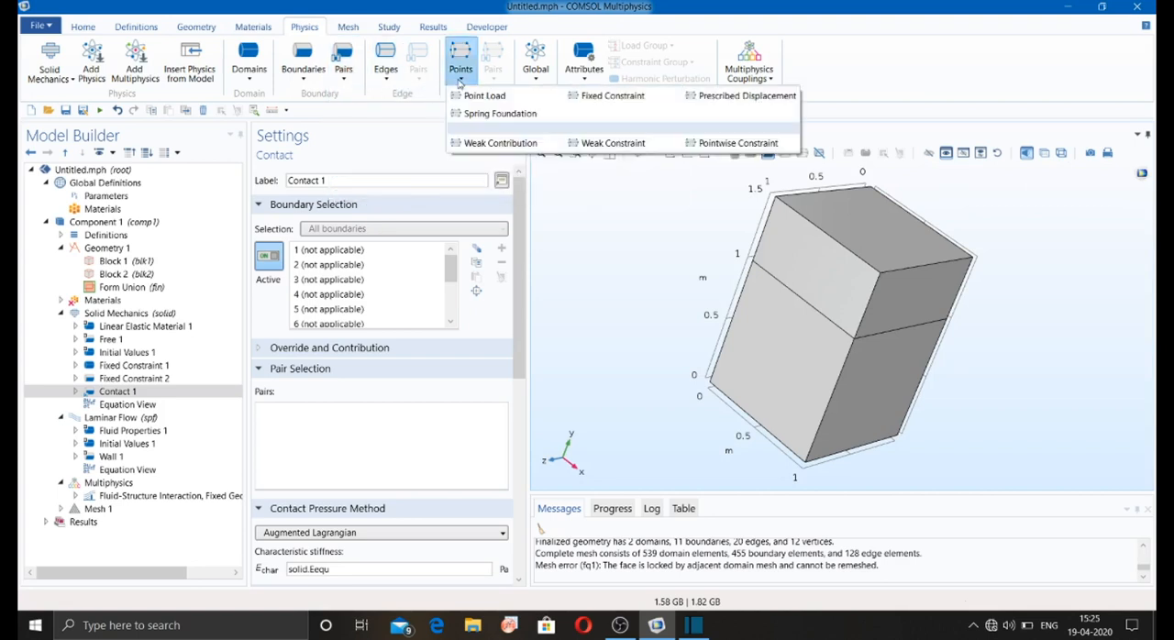
pyautogui.click(582, 73)
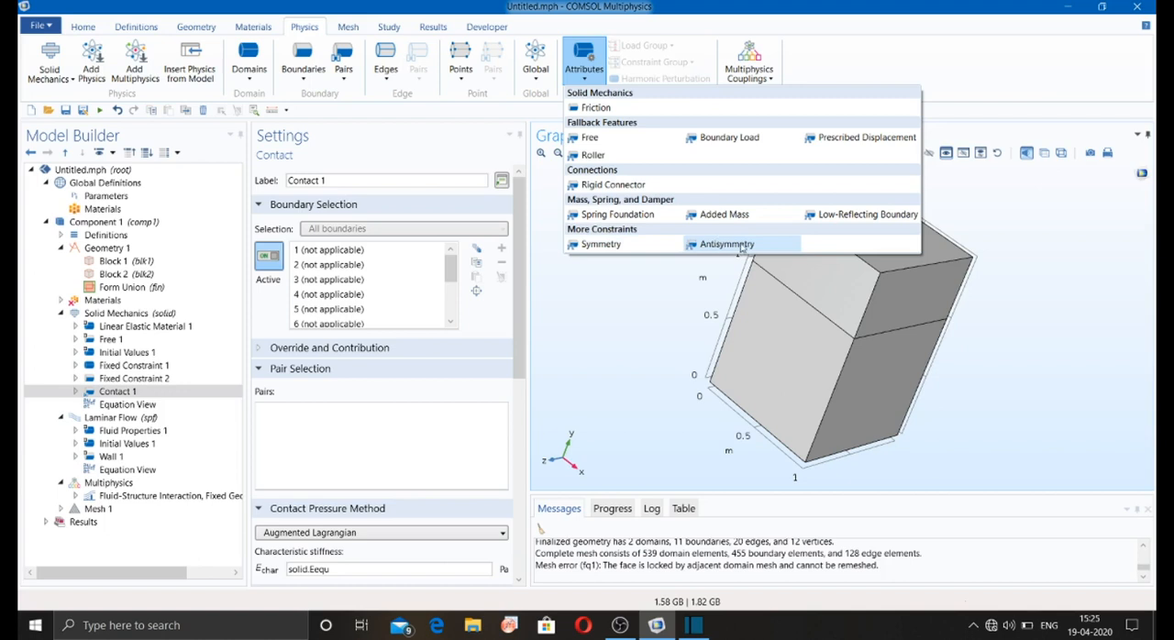
pyautogui.click(645, 327)
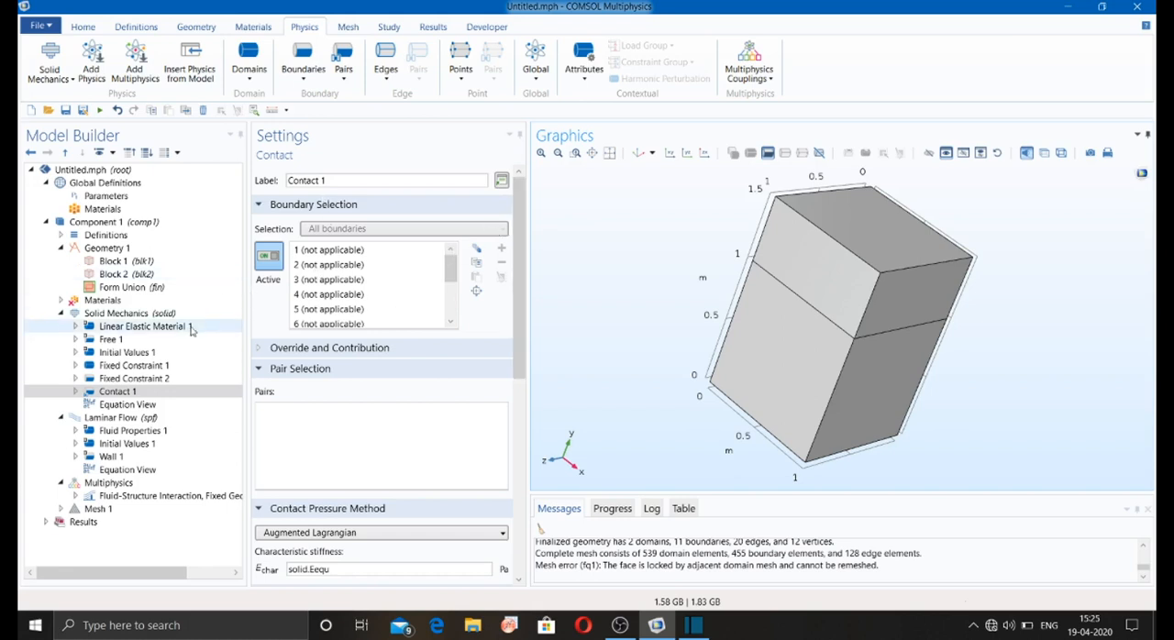
# Step: Review the Solid Mechanics interface settings, including the structural transient behavior options and the dependent variables
pyautogui.click(184, 327)
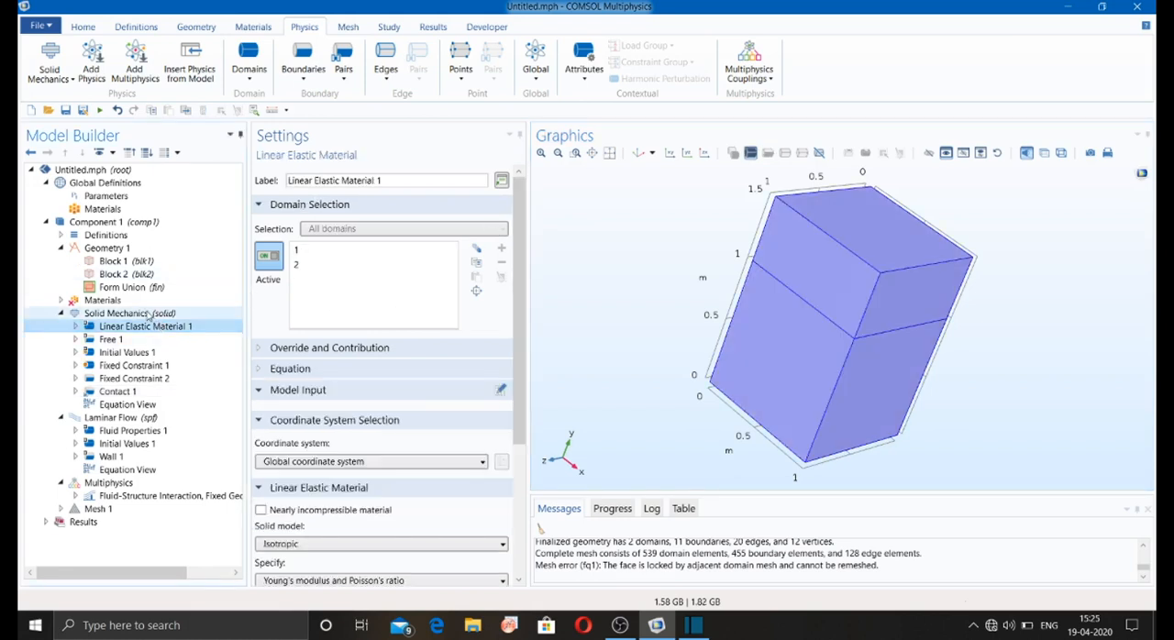
pyautogui.click(148, 315)
pyautogui.scroll(-2, 323, 349)
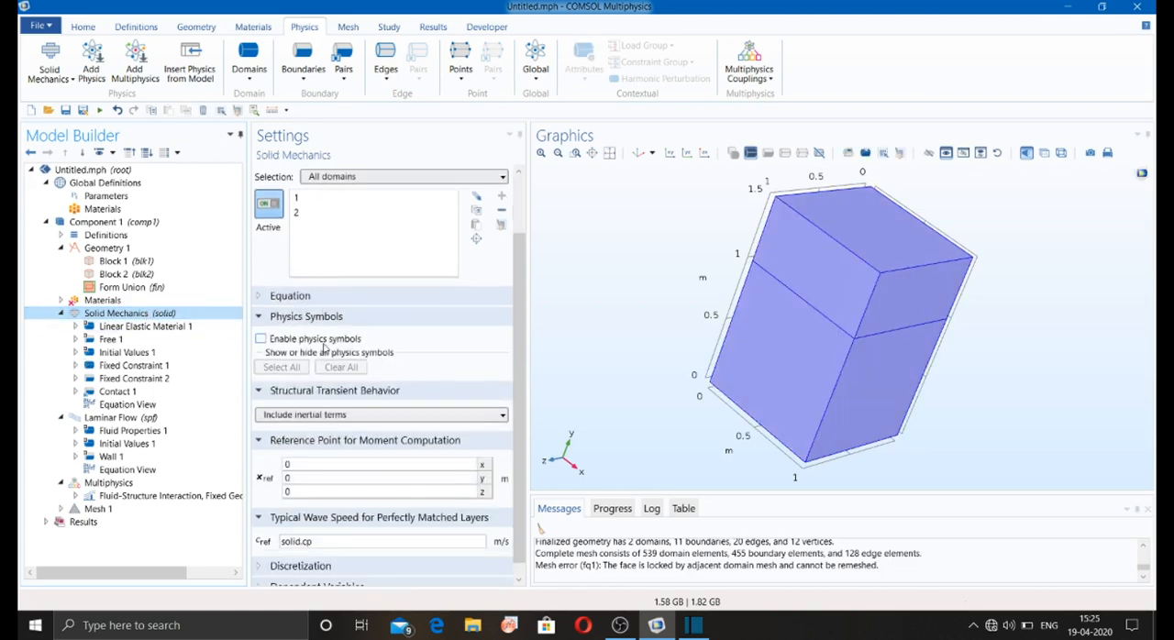
pyautogui.scroll(-1, 323, 348)
pyautogui.click(323, 403)
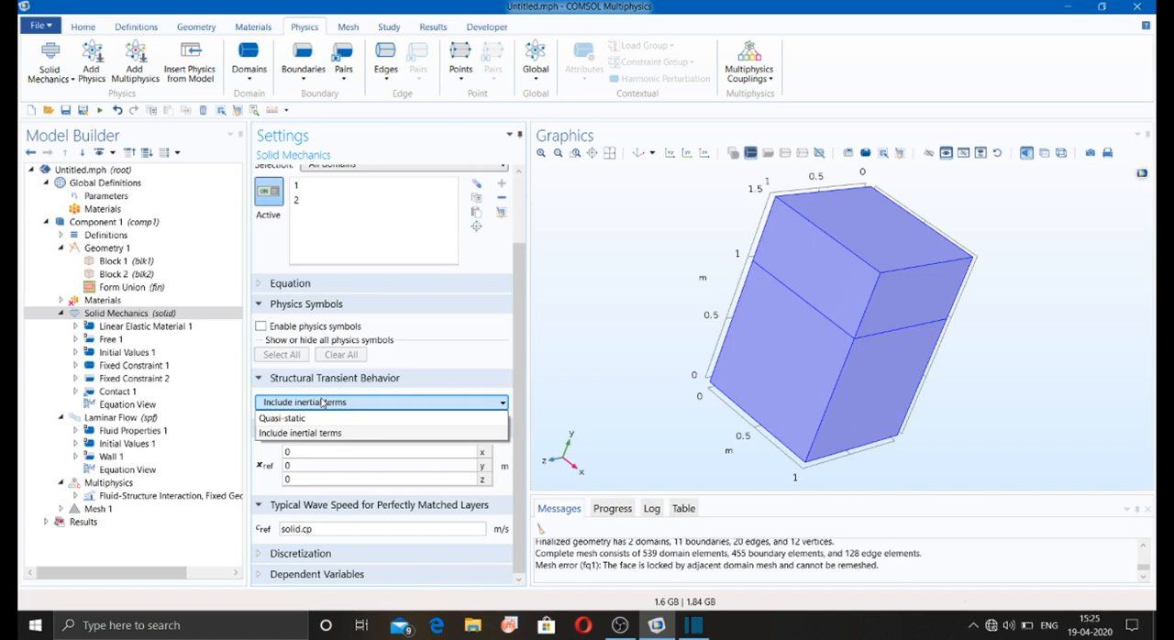
pyautogui.click(323, 403)
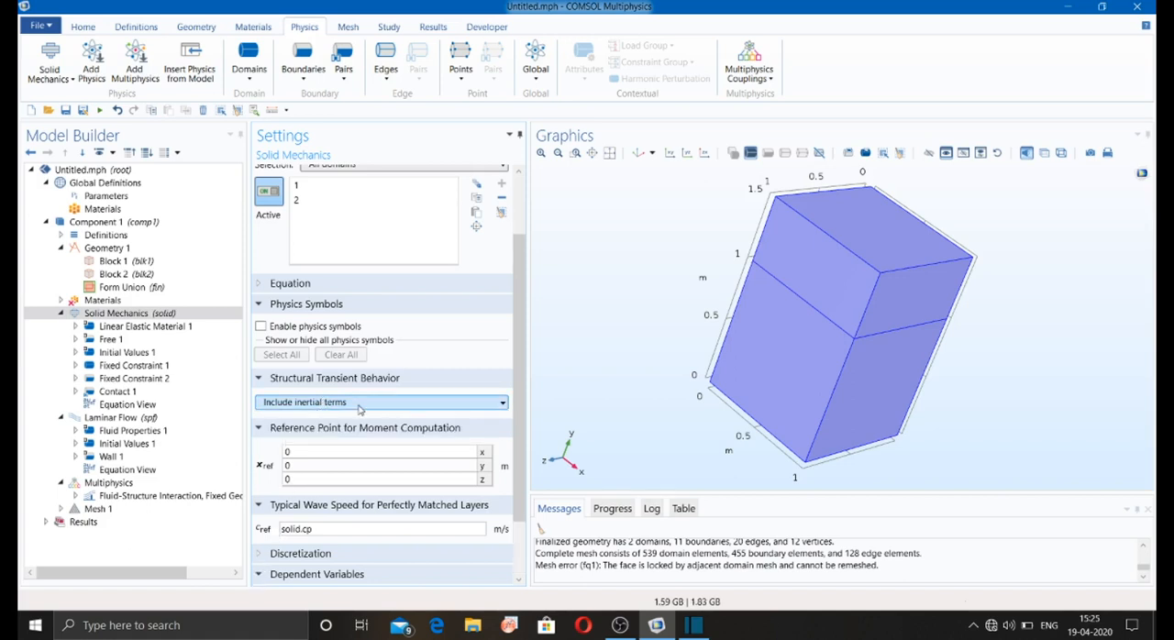
pyautogui.click(259, 575)
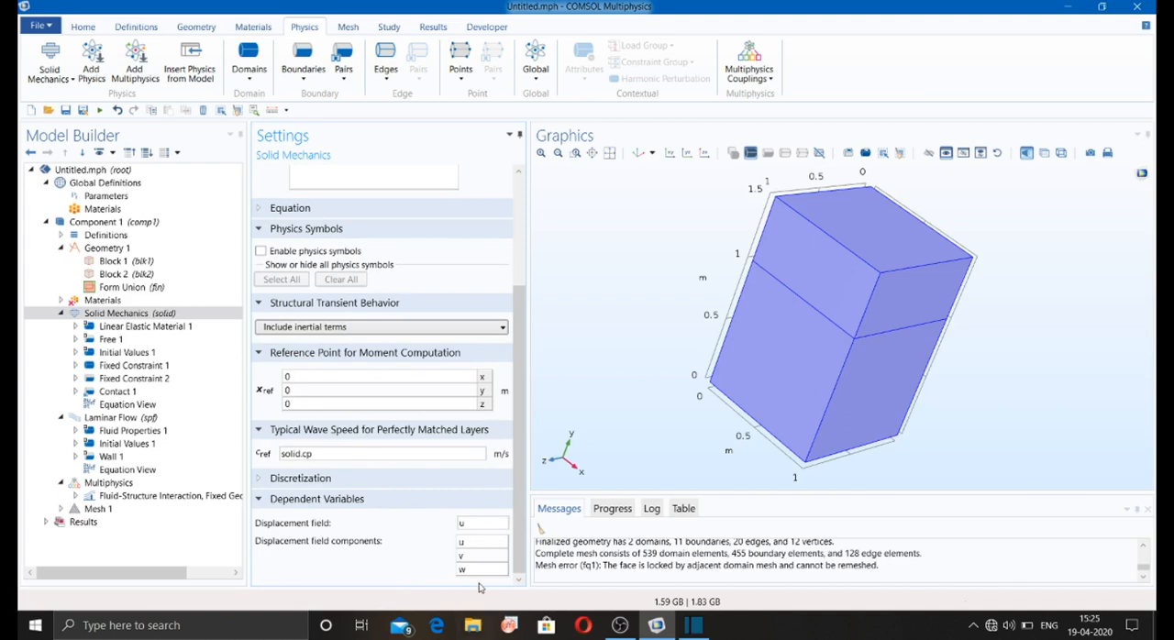
# Step: In Linear Elastic Material 1, keep the Isotropic model with Young's modulus and Poisson's ratio, and make Young's modulus User defined
pyautogui.click(128, 328)
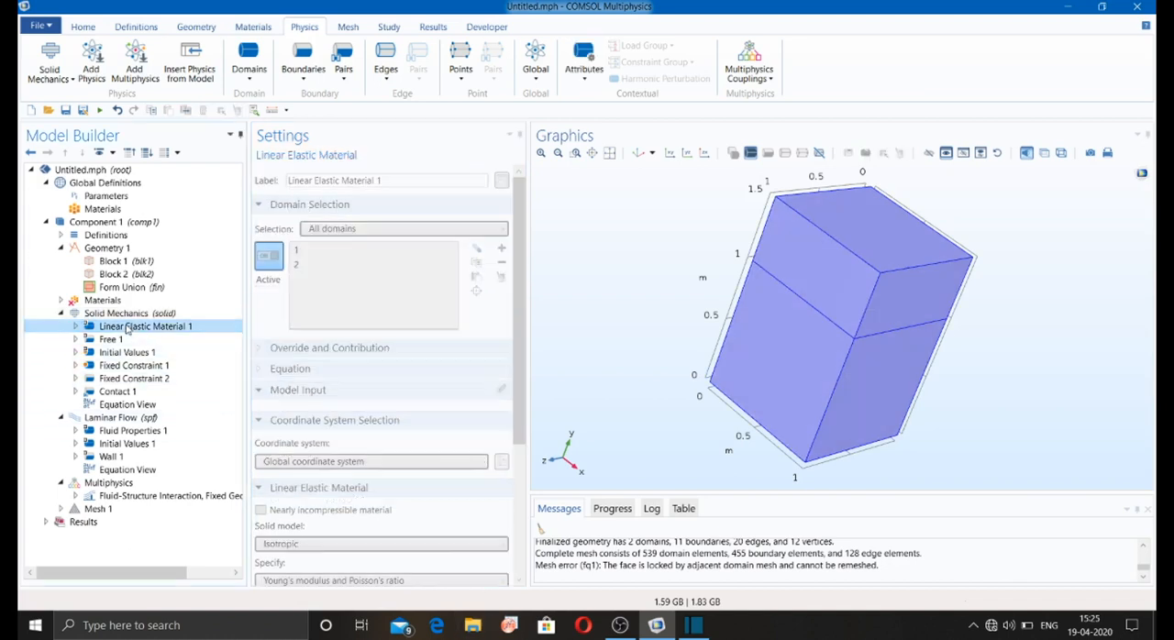
pyautogui.scroll(-3, 372, 347)
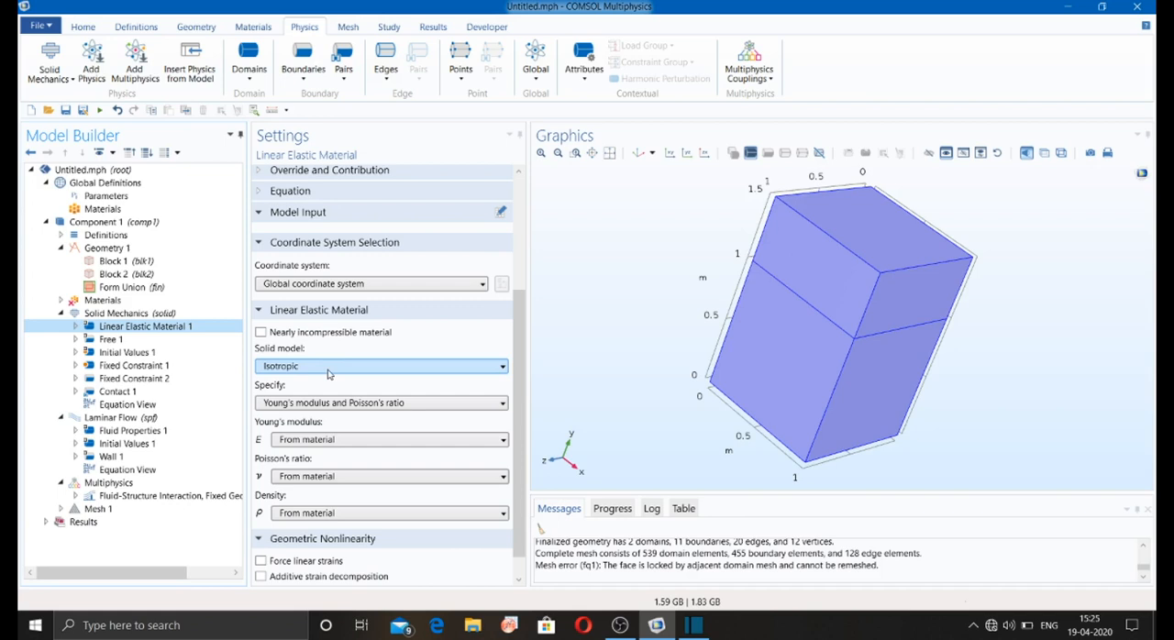
pyautogui.click(360, 367)
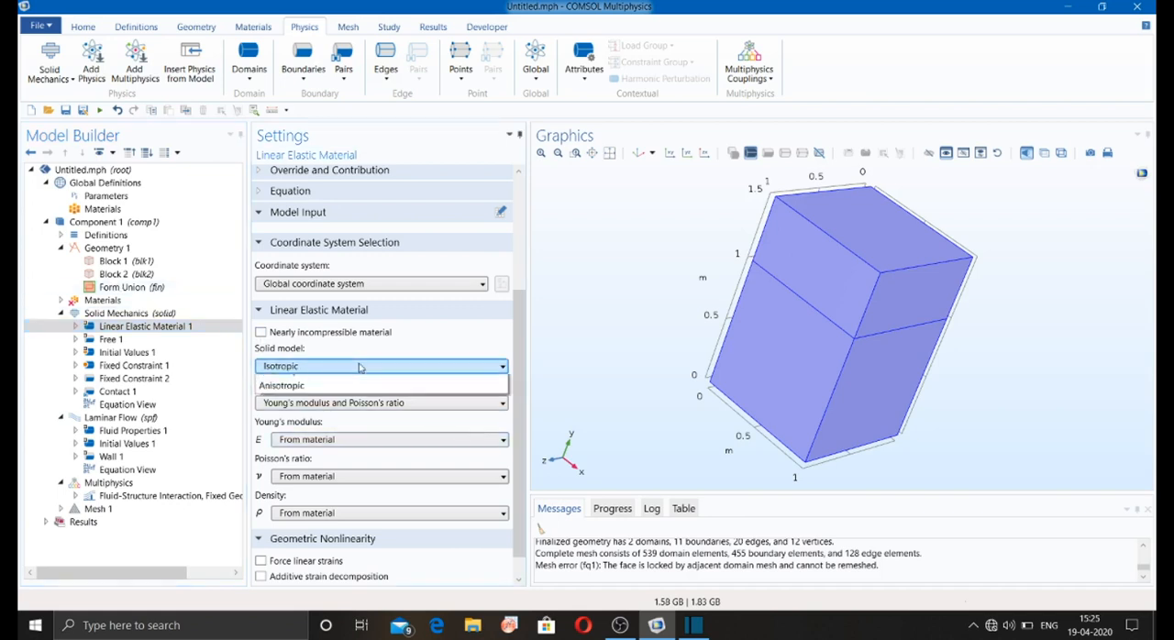
pyautogui.click(358, 383)
pyautogui.click(349, 404)
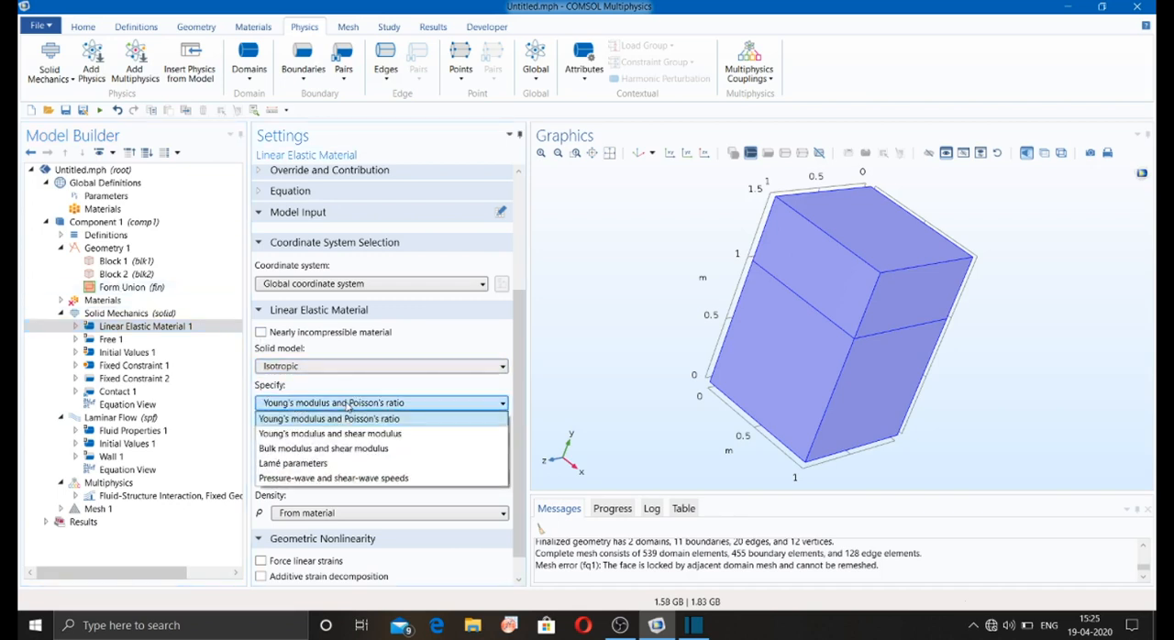
pyautogui.click(334, 419)
pyautogui.click(323, 440)
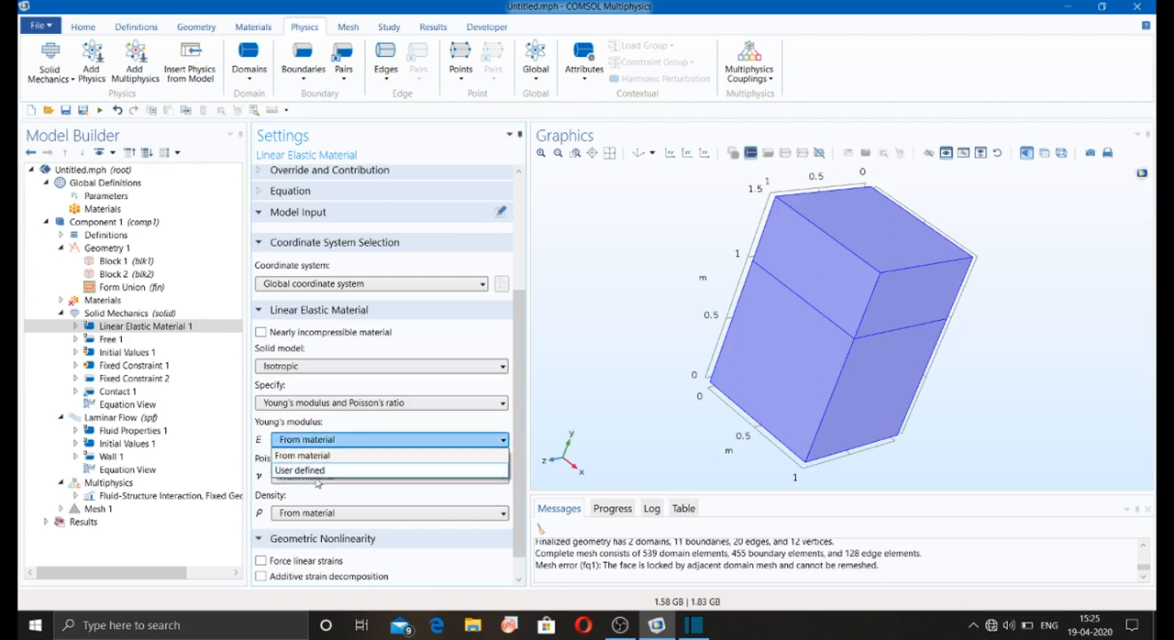
pyautogui.click(317, 471)
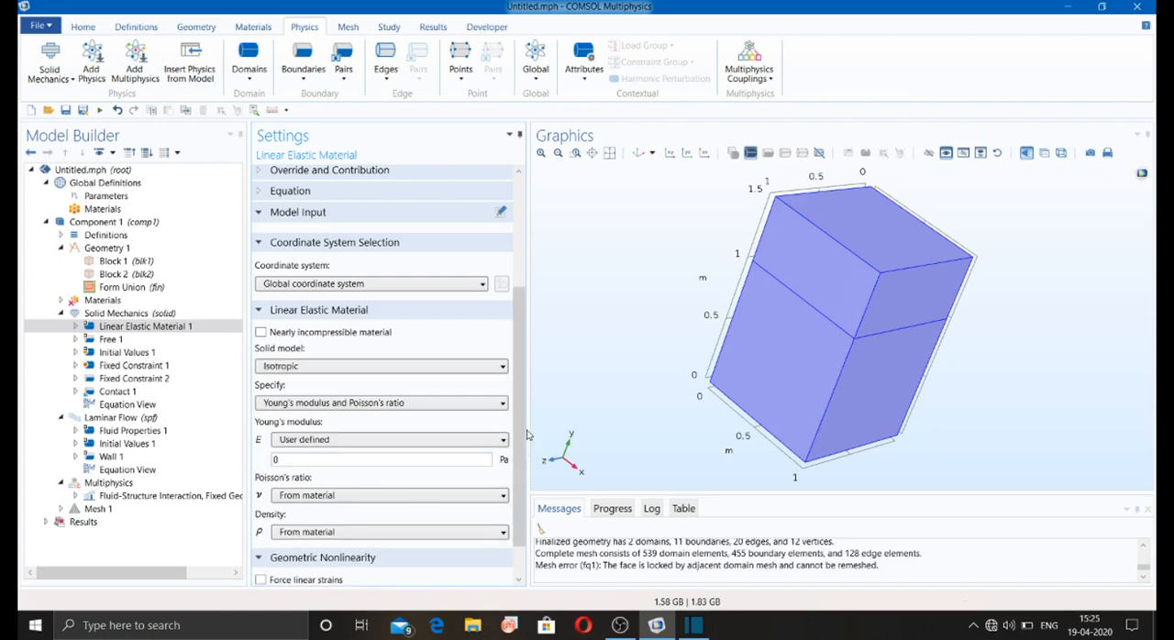
# Step: Review the remaining Linear Elastic Material settings and expand the equations that the node solves
pyautogui.scroll(-1, 518, 437)
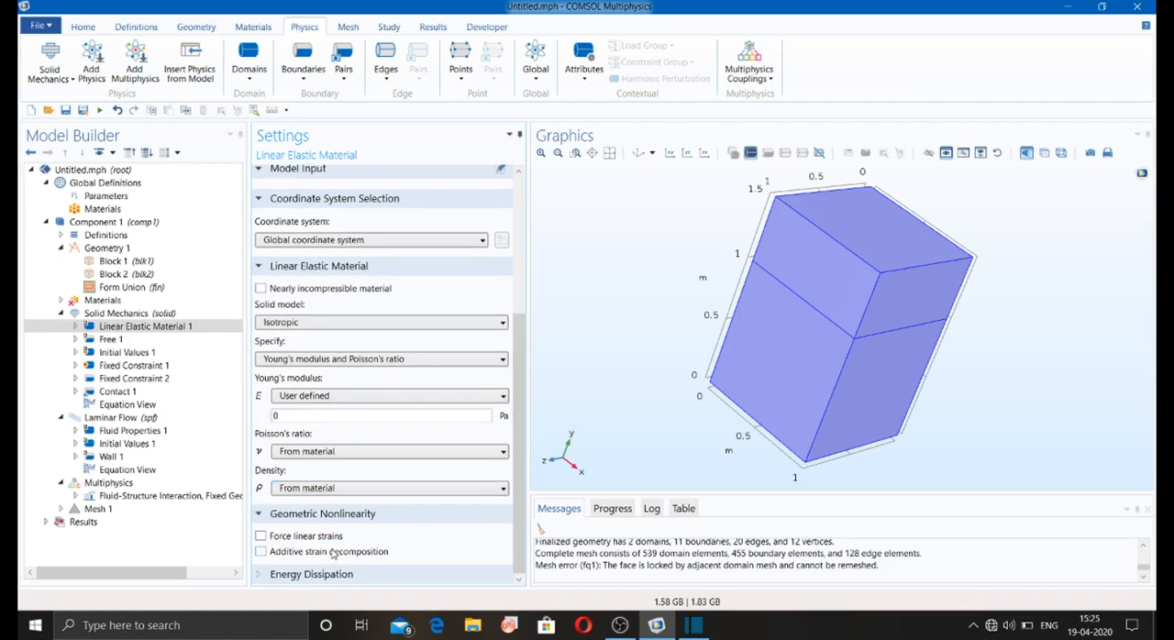
pyautogui.scroll(2, 488, 474)
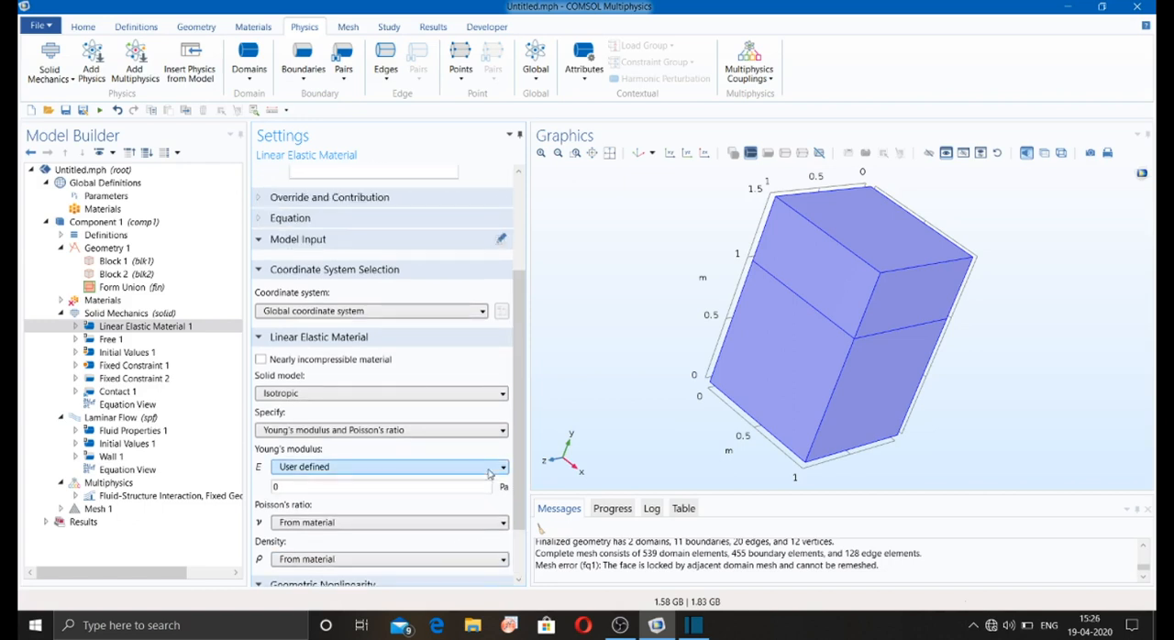
pyautogui.scroll(3, 491, 394)
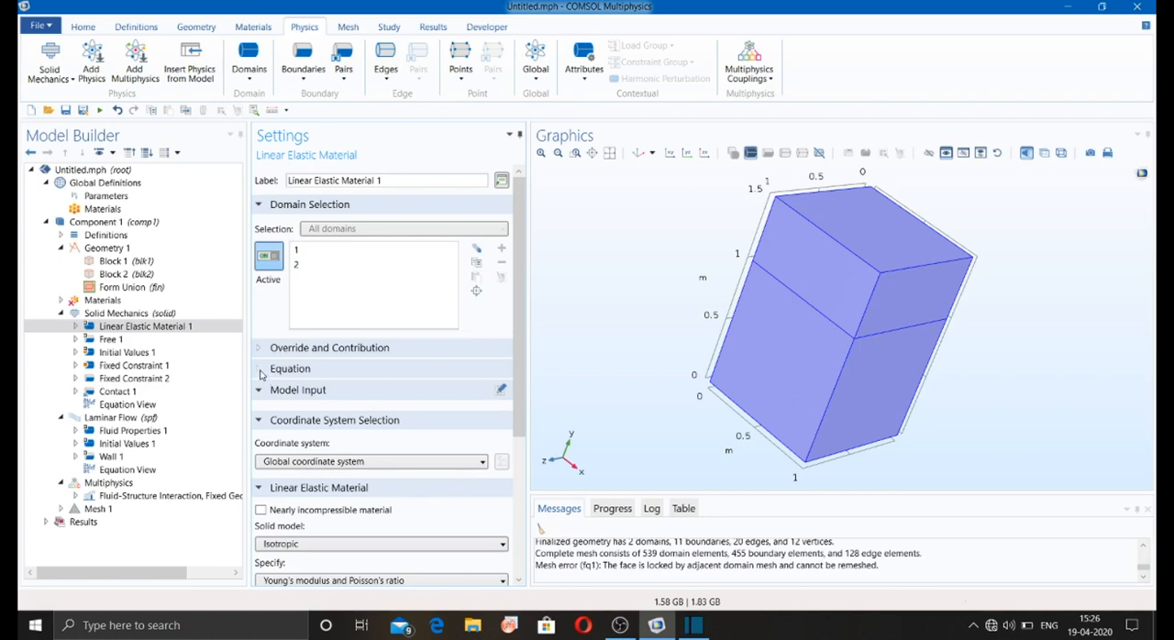
pyautogui.click(262, 371)
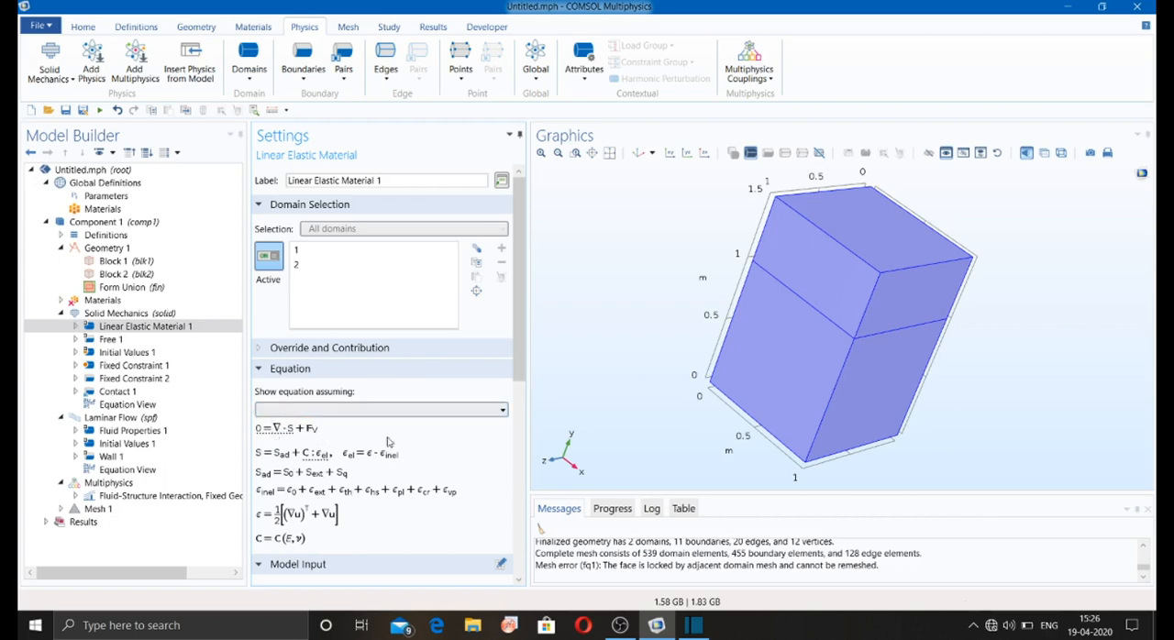
pyautogui.moveTo(520, 358); pyautogui.dragTo(520, 398)
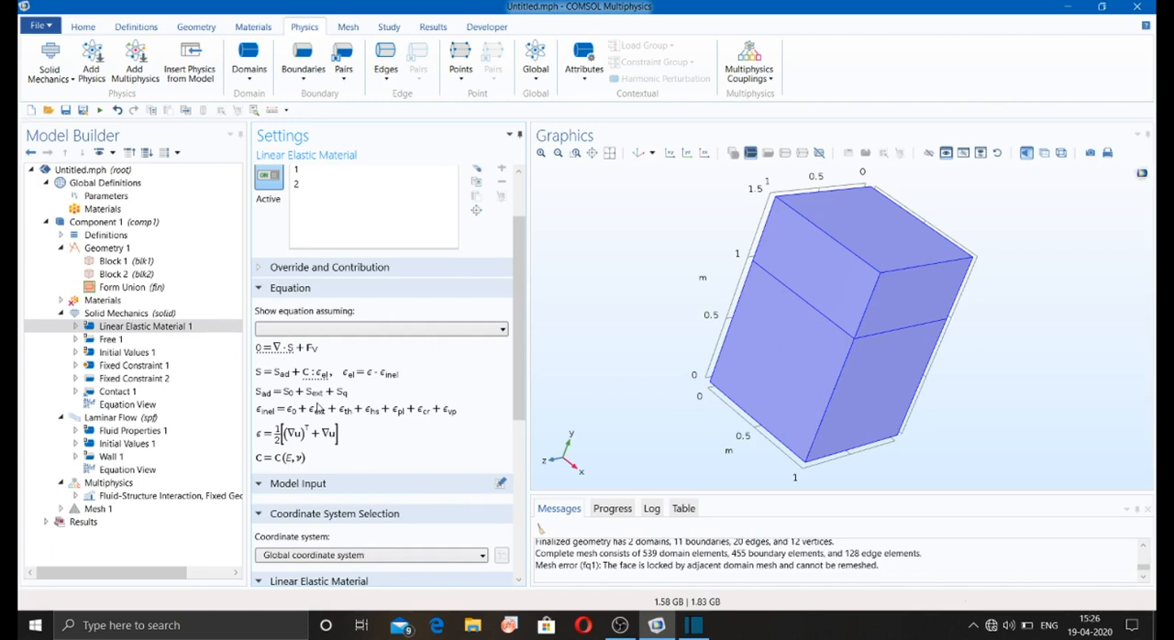
pyautogui.moveTo(522, 404); pyautogui.dragTo(521, 479)
# Step: Look at the Free boundary node and the Initial Values node of Solid Mechanics
pyautogui.click(115, 340)
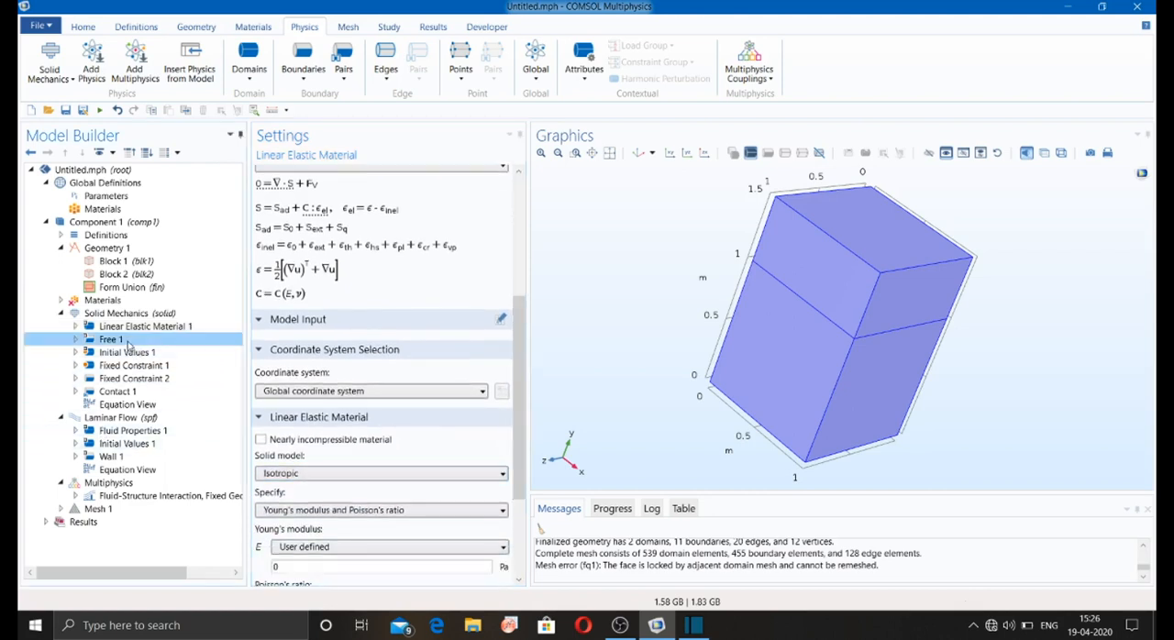
pyautogui.click(131, 352)
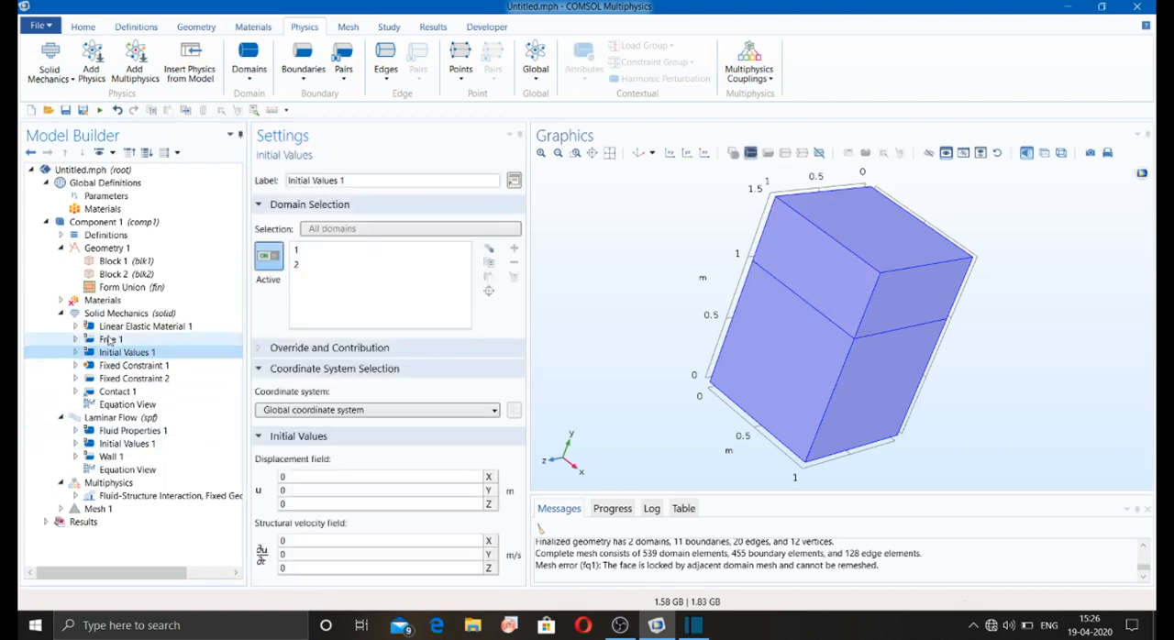
pyautogui.press('Up')
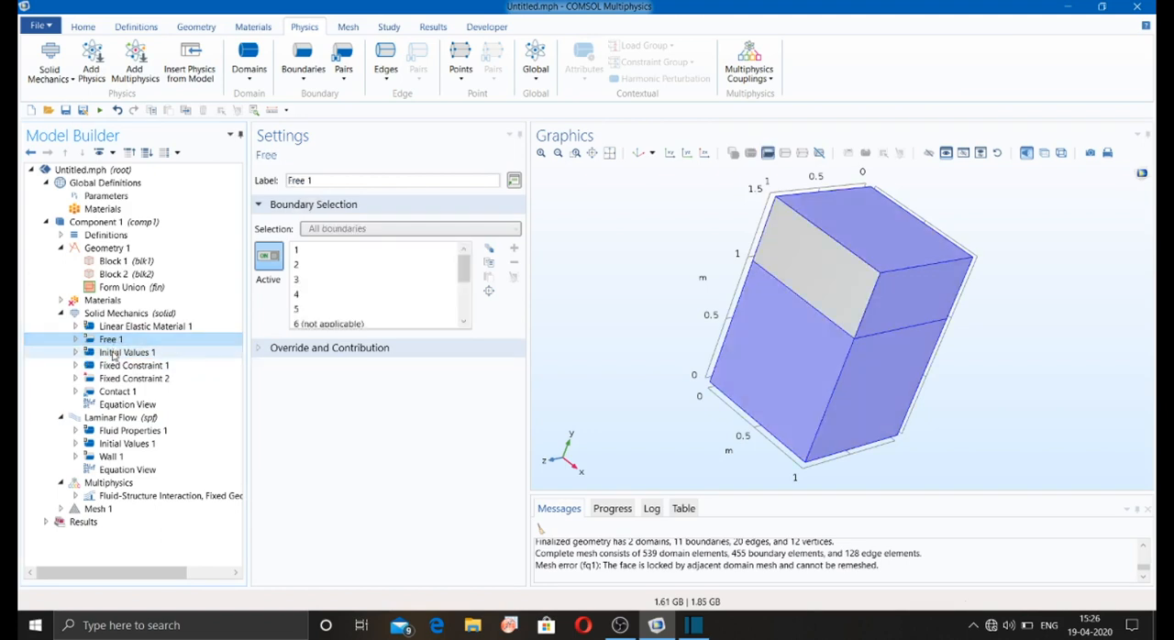
pyautogui.click(112, 355)
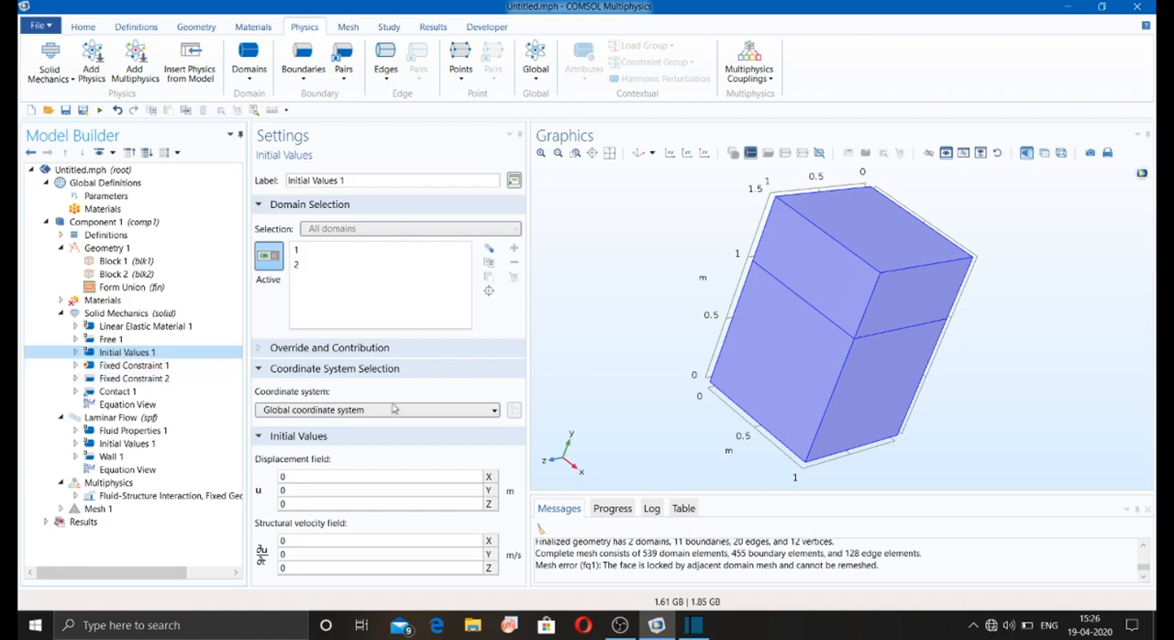
# Step: Look at the Laminar Flow interface settings and its compressibility options, keeping Incompressible flow
pyautogui.click(158, 420)
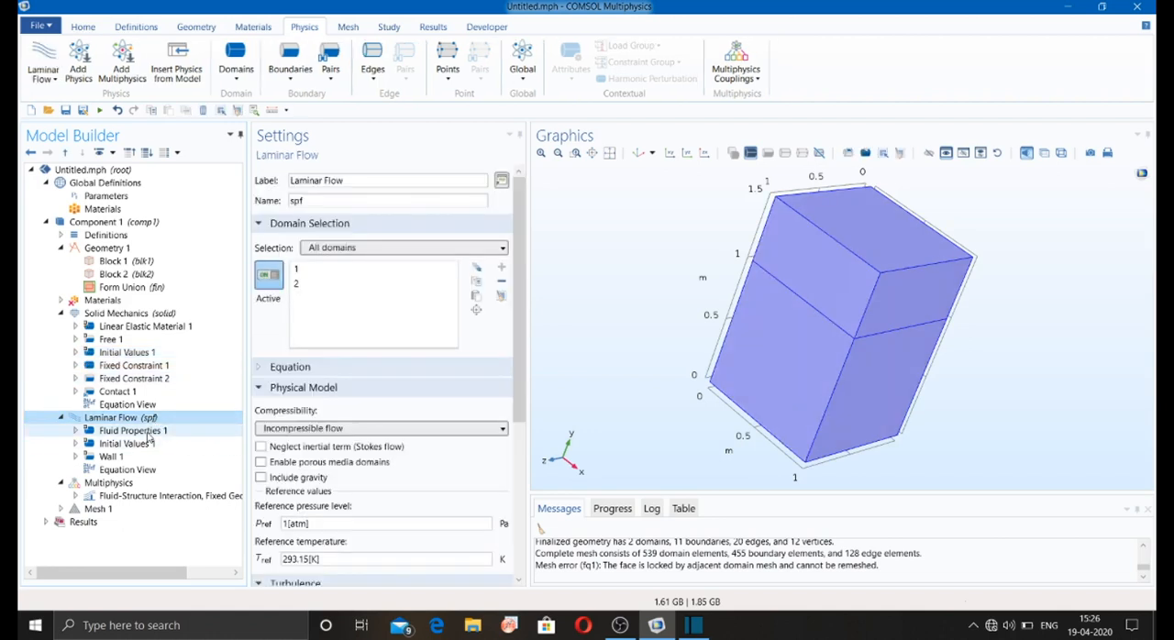
pyautogui.click(305, 431)
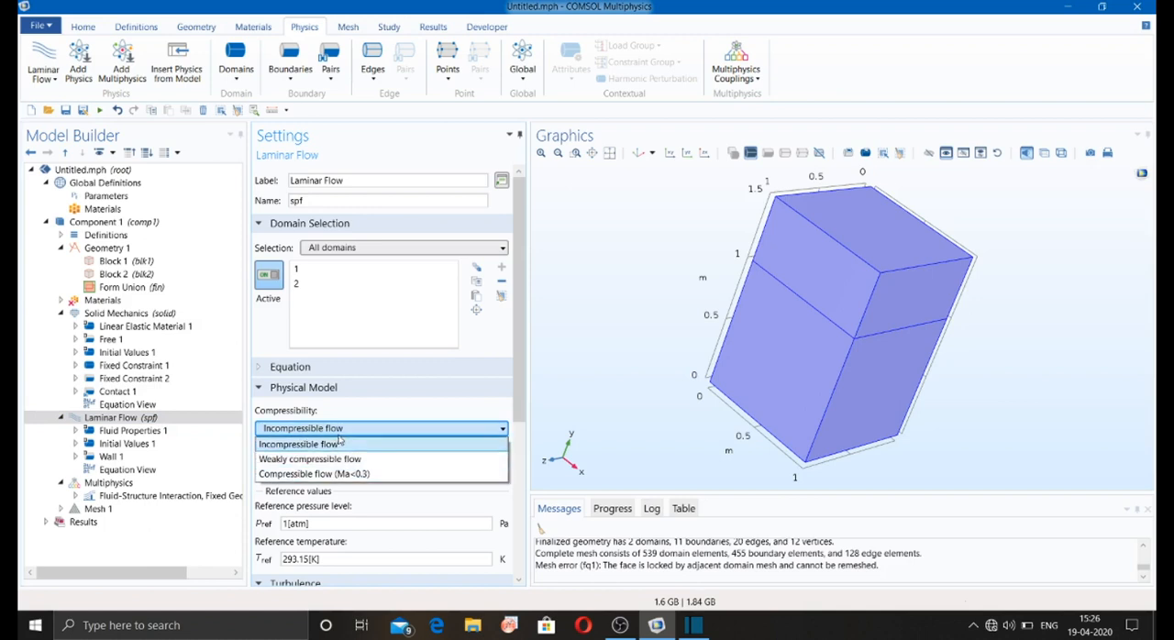
pyautogui.click(340, 434)
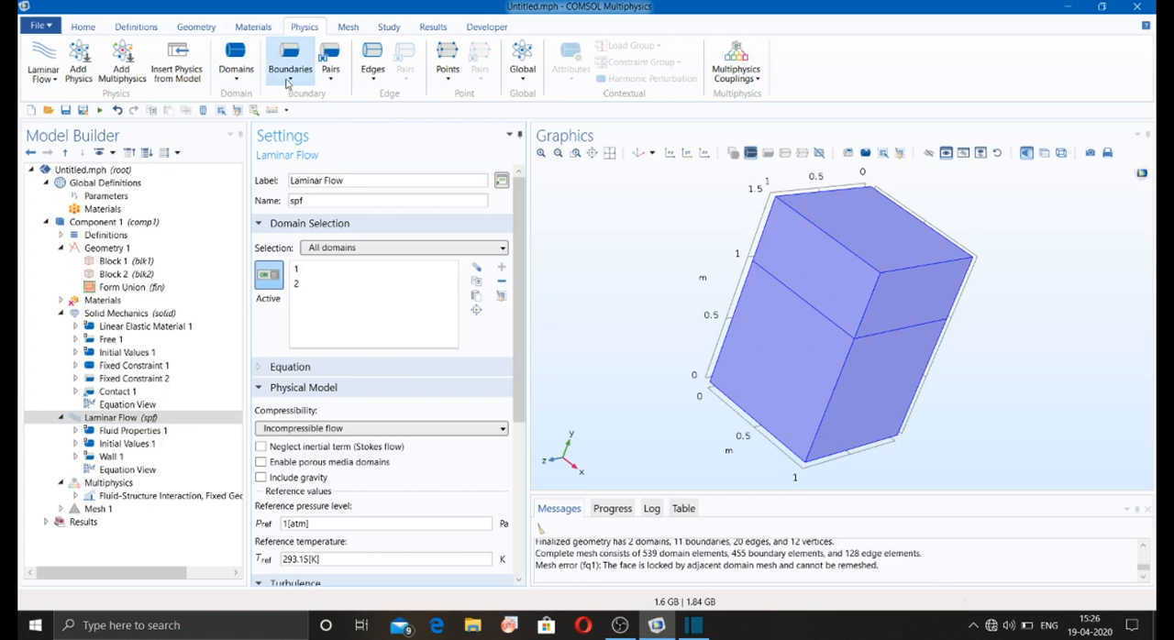
# Step: Add an Inlet boundary condition to Laminar Flow and apply it to boundary 4 on the larger block
pyautogui.click(295, 85)
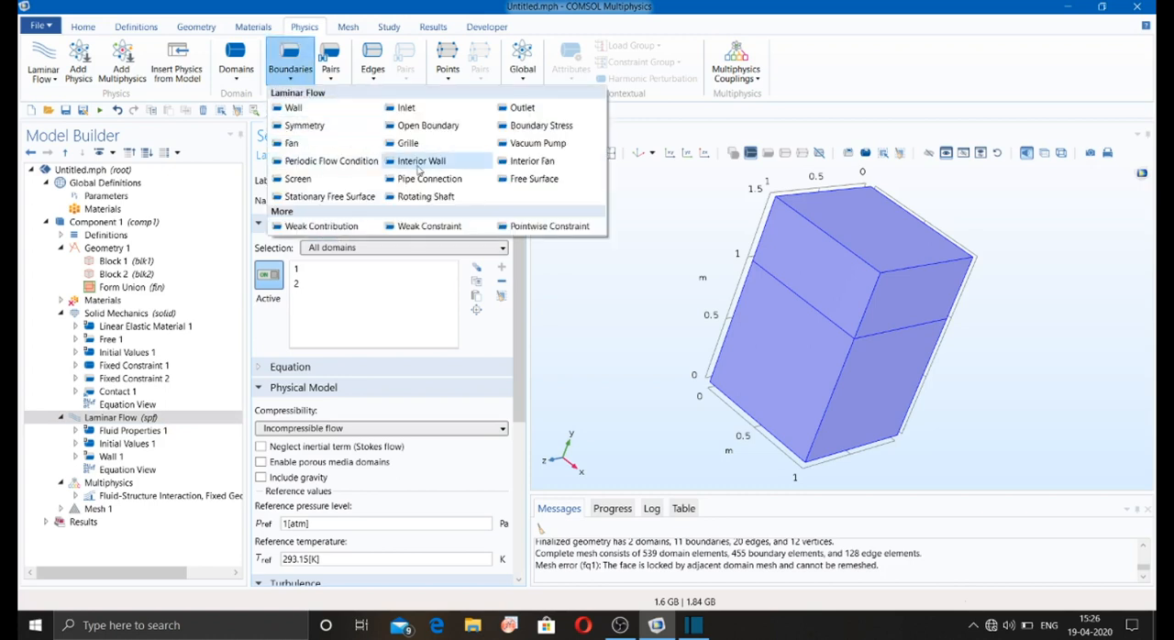
pyautogui.click(733, 342)
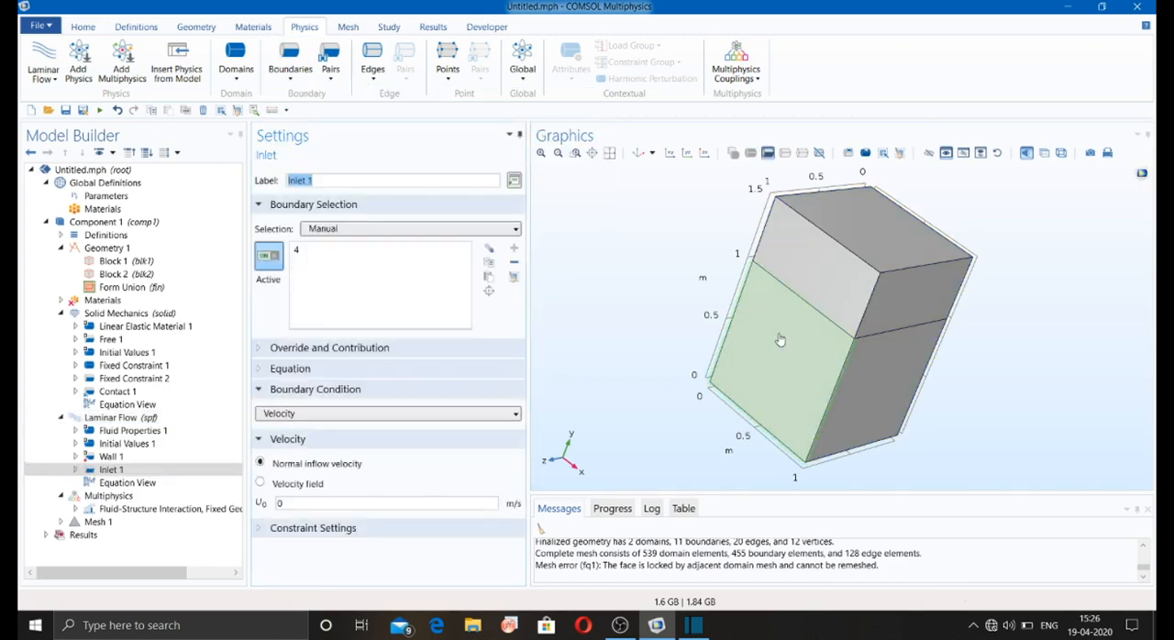
pyautogui.click(734, 341)
# Step: Add a Line Mass Source to Laminar Flow and apply it to edge 19 of the smaller block
pyautogui.click(235, 64)
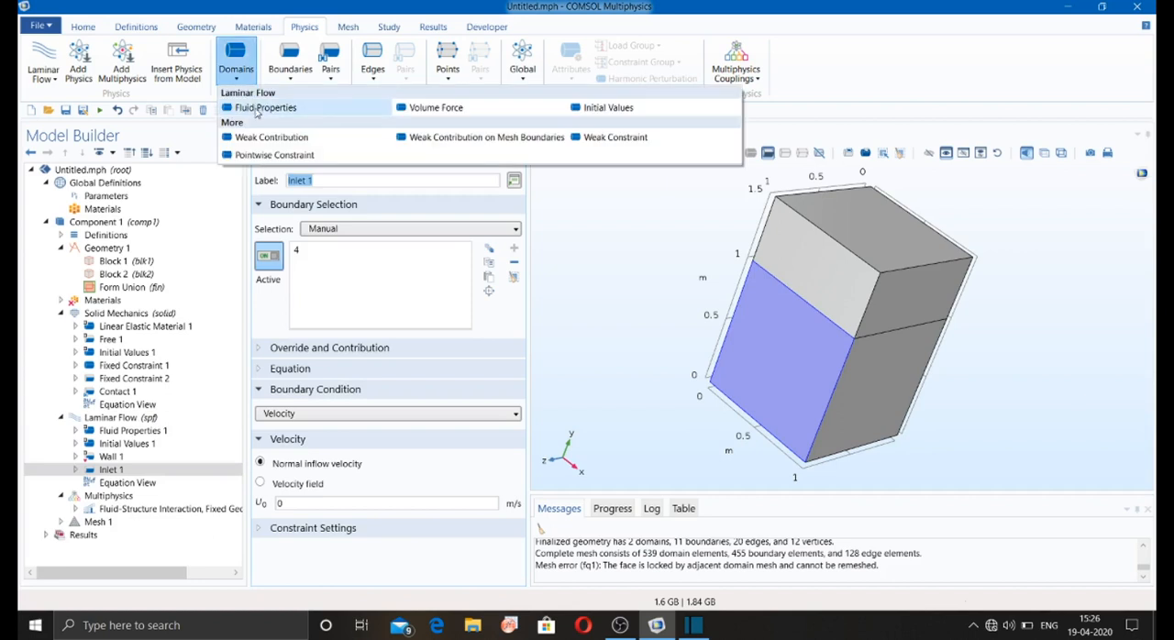
pyautogui.click(377, 83)
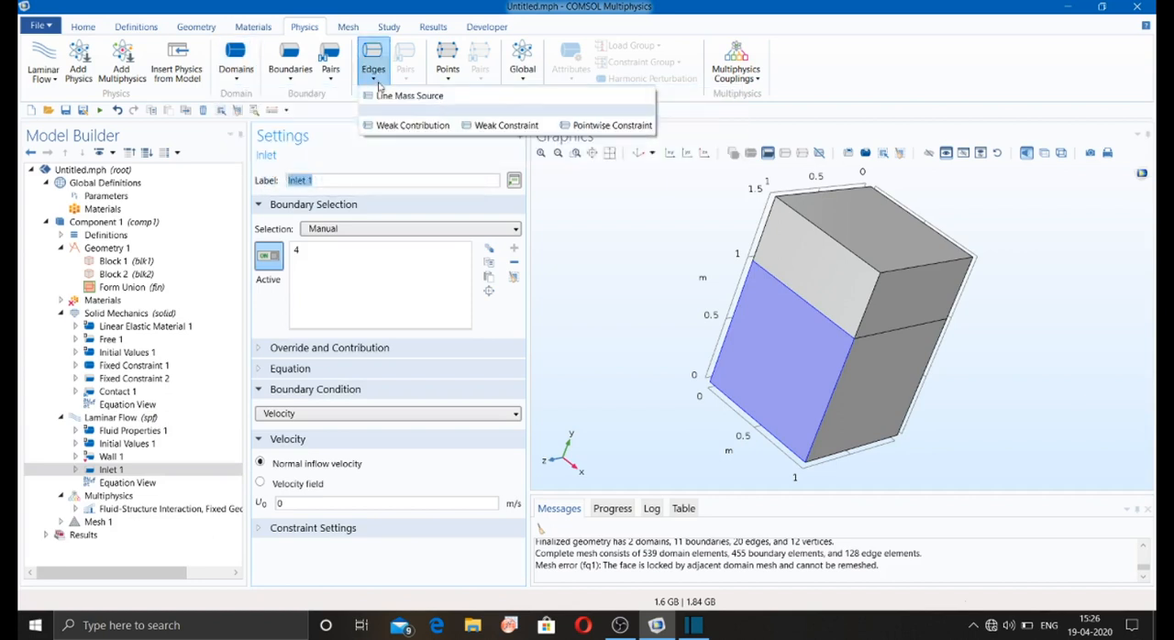
pyautogui.click(403, 95)
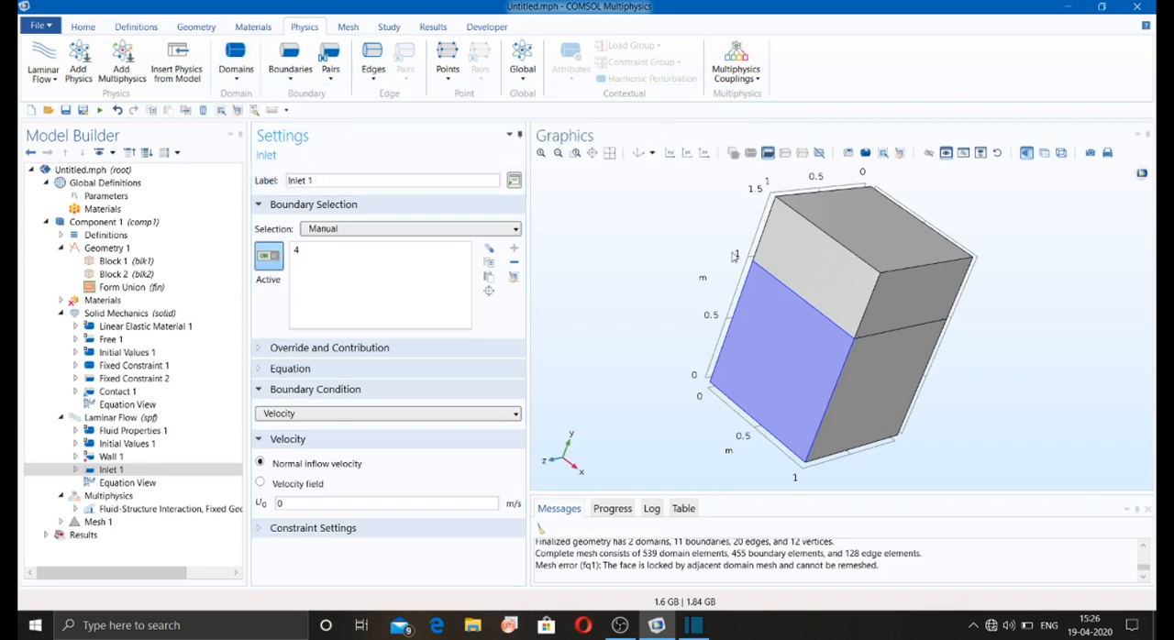
pyautogui.click(874, 287)
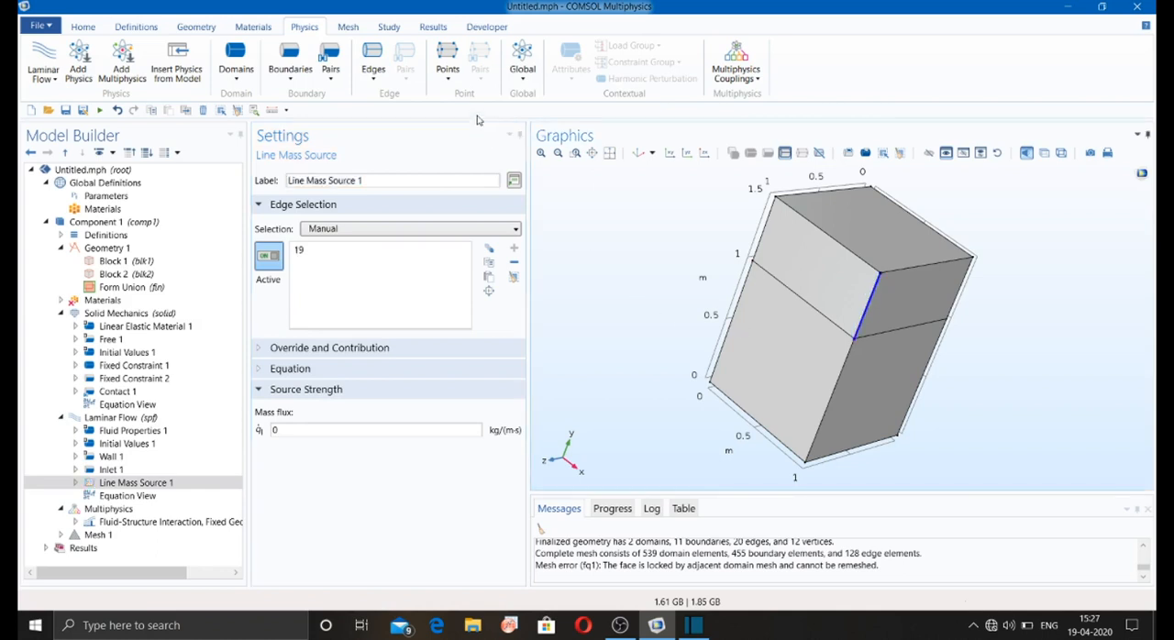
# Step: Add a Point Mass Source to Laminar Flow and apply it to point 6, a corner of the smaller block
pyautogui.click(450, 78)
pyautogui.click(485, 86)
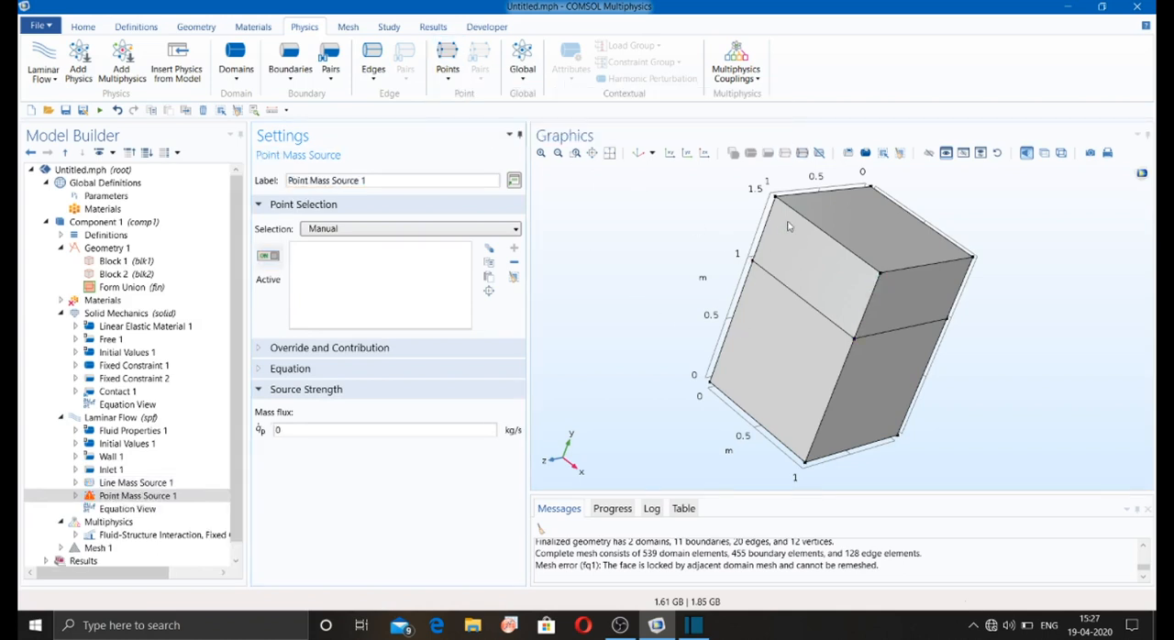
pyautogui.click(775, 196)
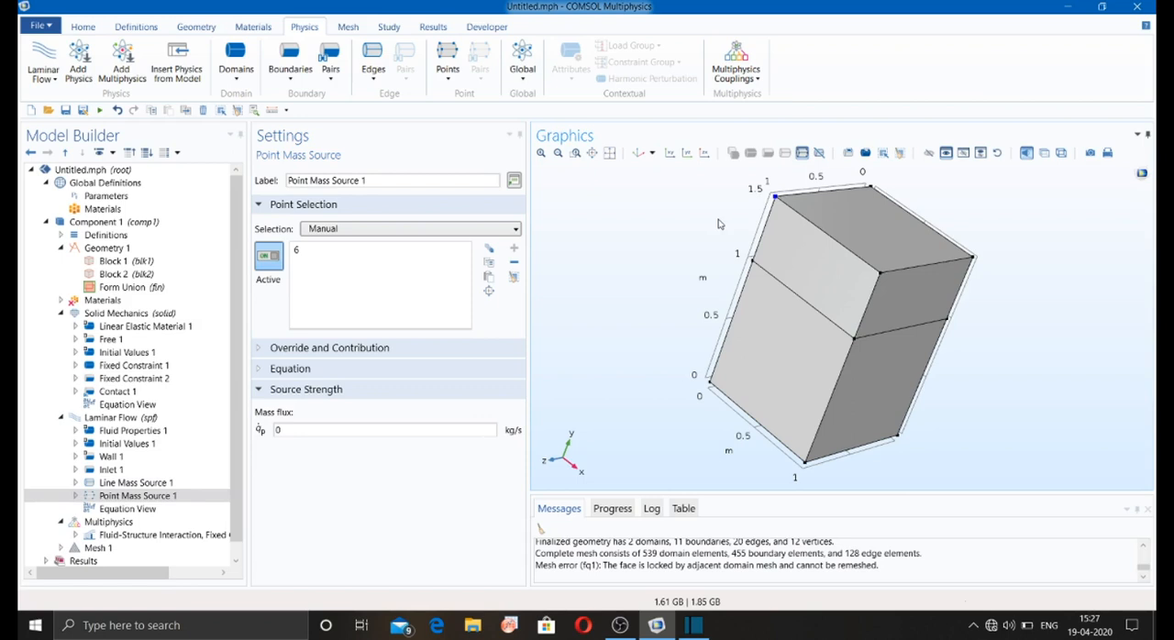
# Step: Look at the available multiphysics couplings for the model without adding one
pyautogui.click(752, 70)
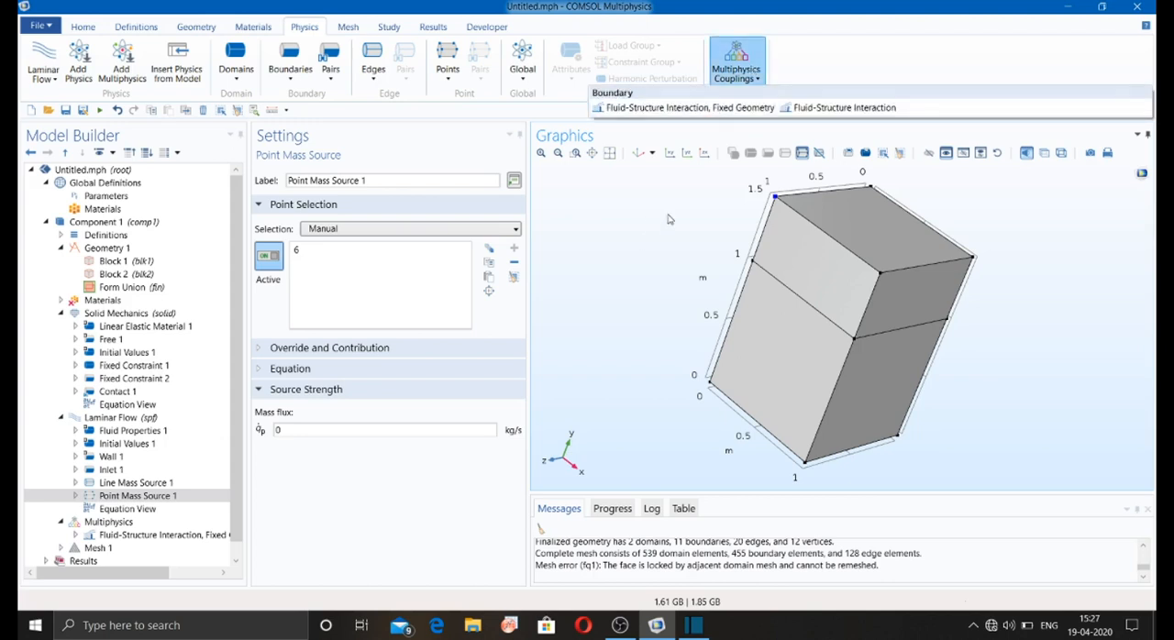
pyautogui.click(669, 218)
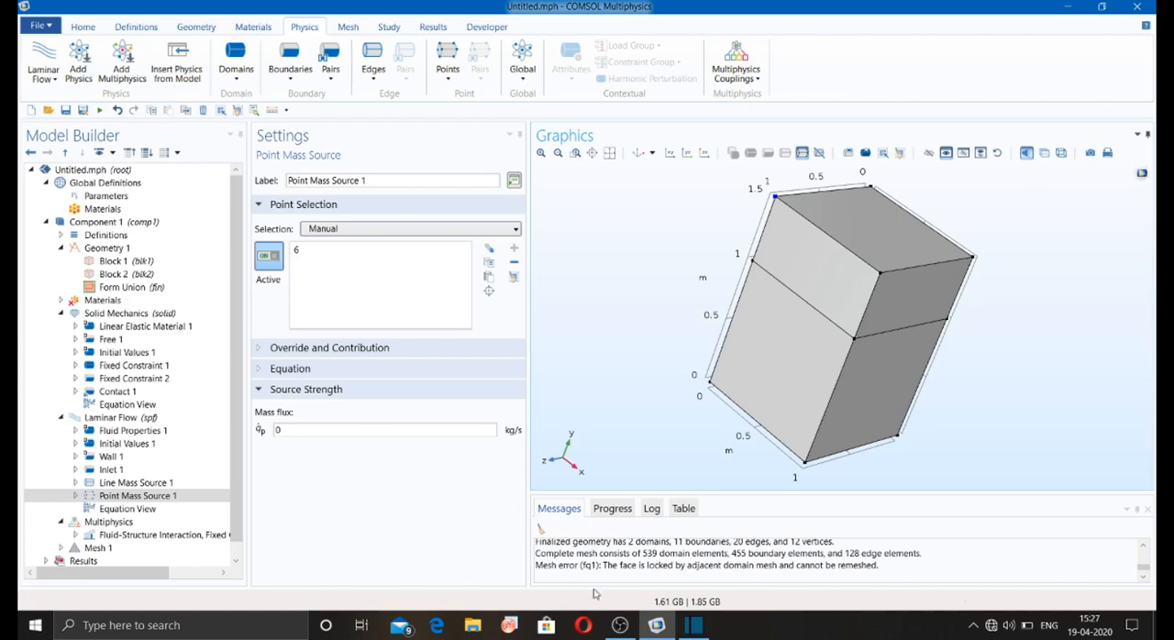
pyautogui.click(620, 625)
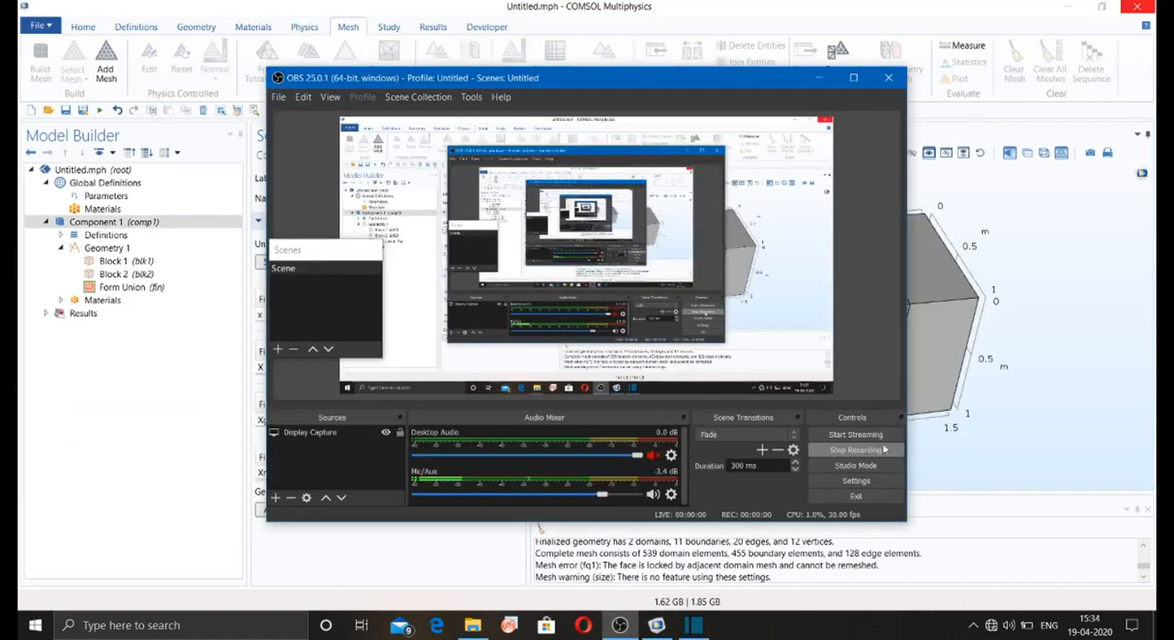
pyautogui.click(1064, 389)
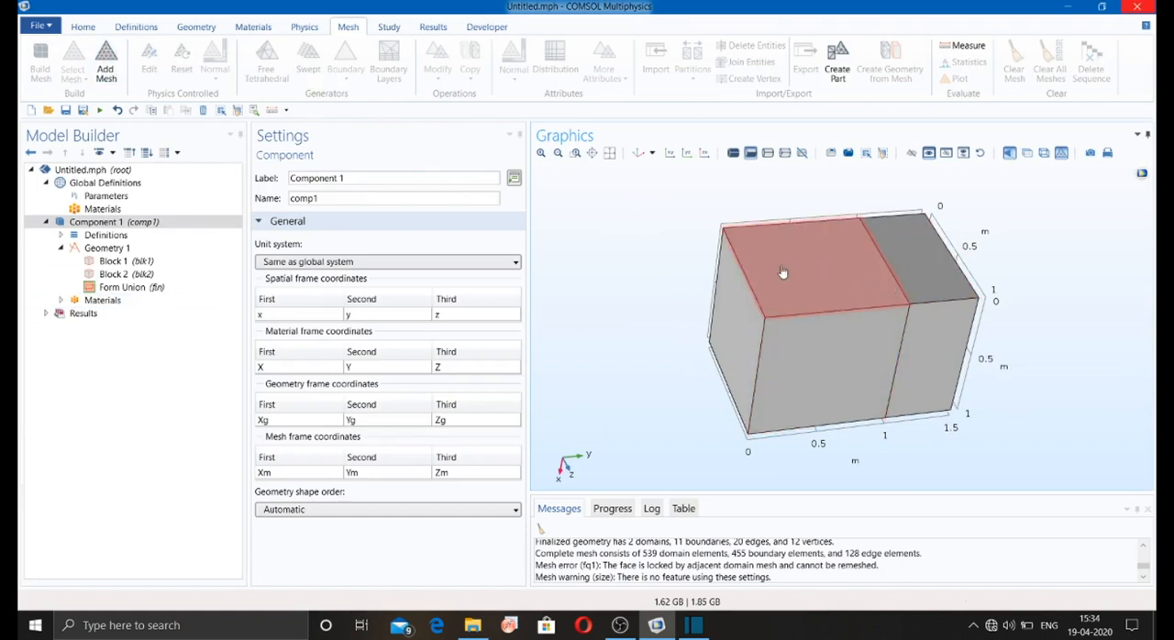
# Step: Add a mesh to Component 1 and build it as a physics-controlled mesh with Normal element size
pyautogui.click(106, 73)
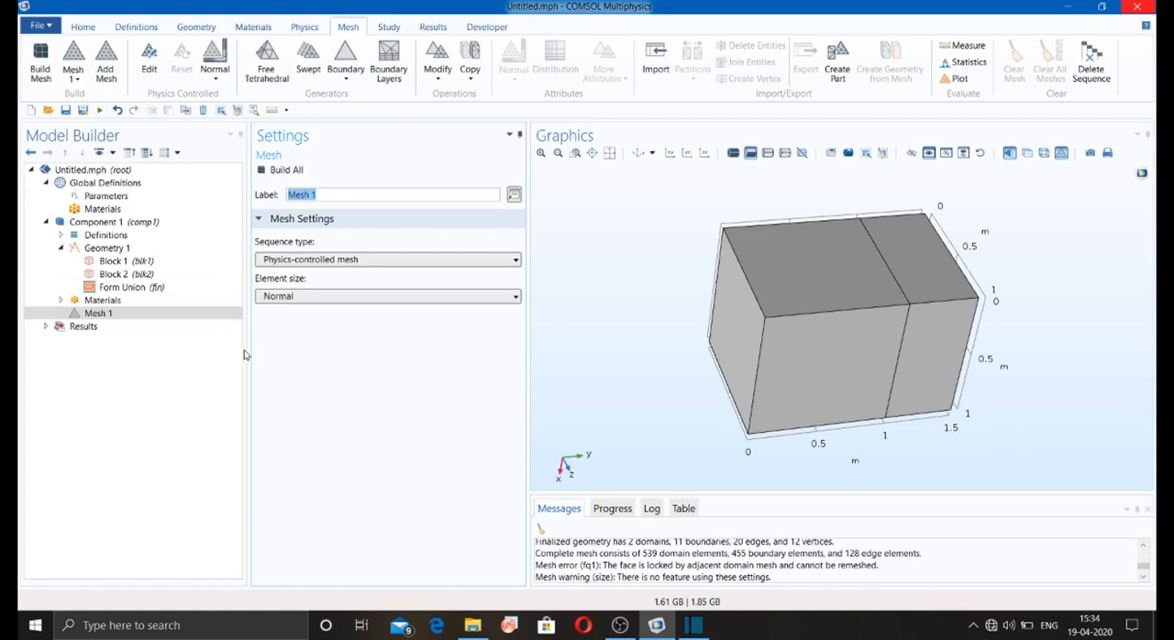
pyautogui.click(283, 171)
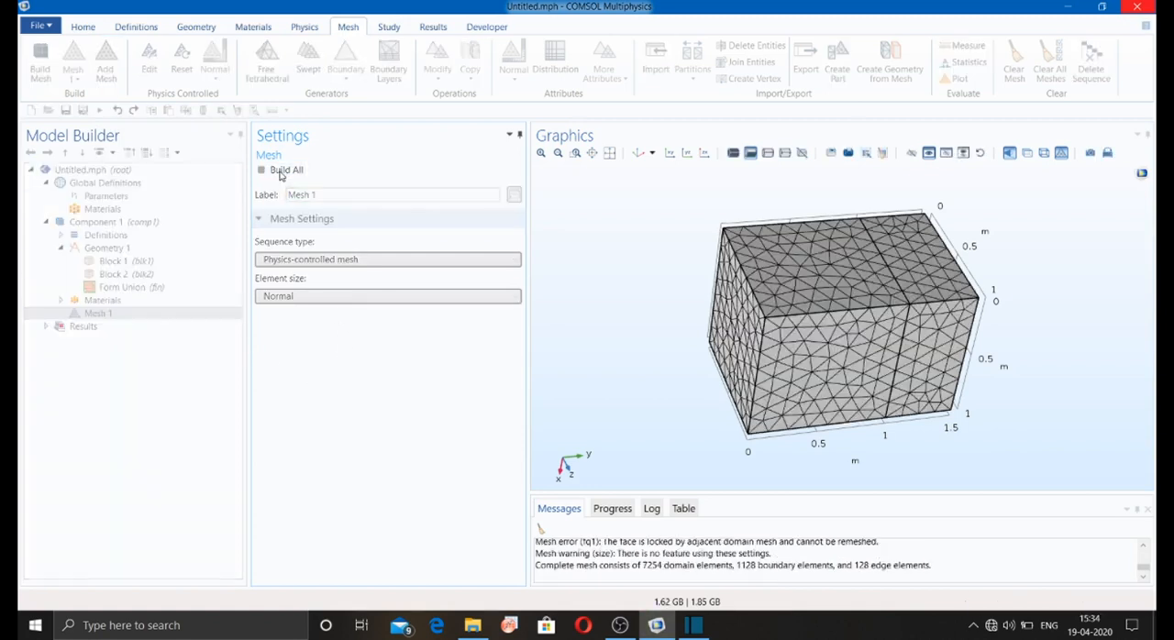
pyautogui.moveTo(600, 294); pyautogui.dragTo(610, 273)
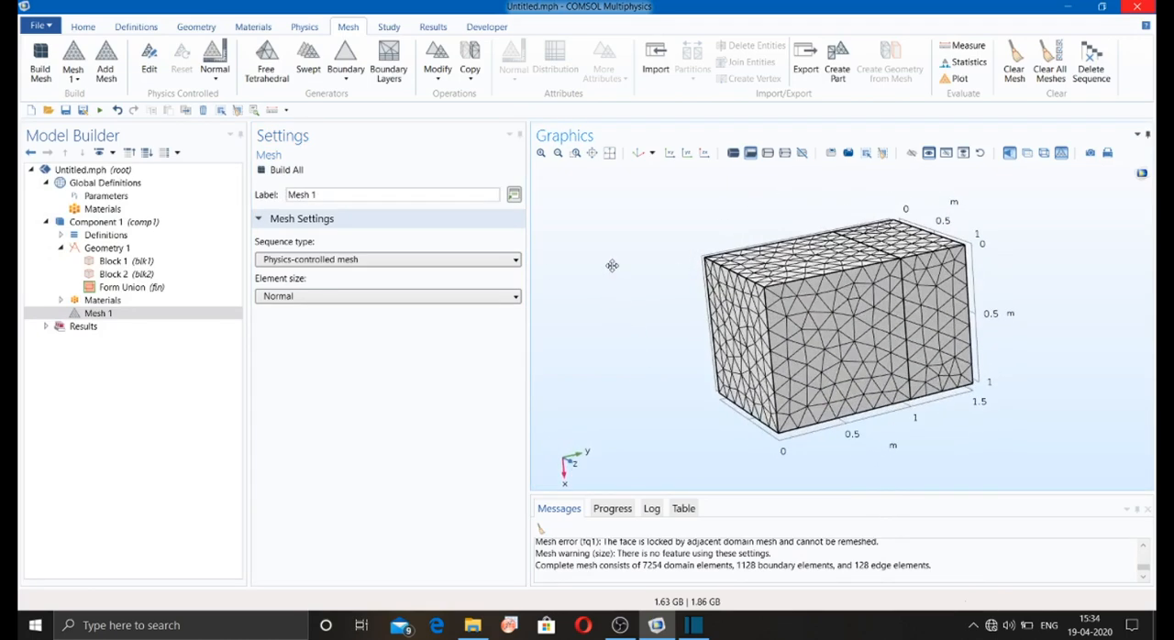
# Step: Change the mesh sequence type to User-controlled mesh and open its Size settings
pyautogui.click(302, 261)
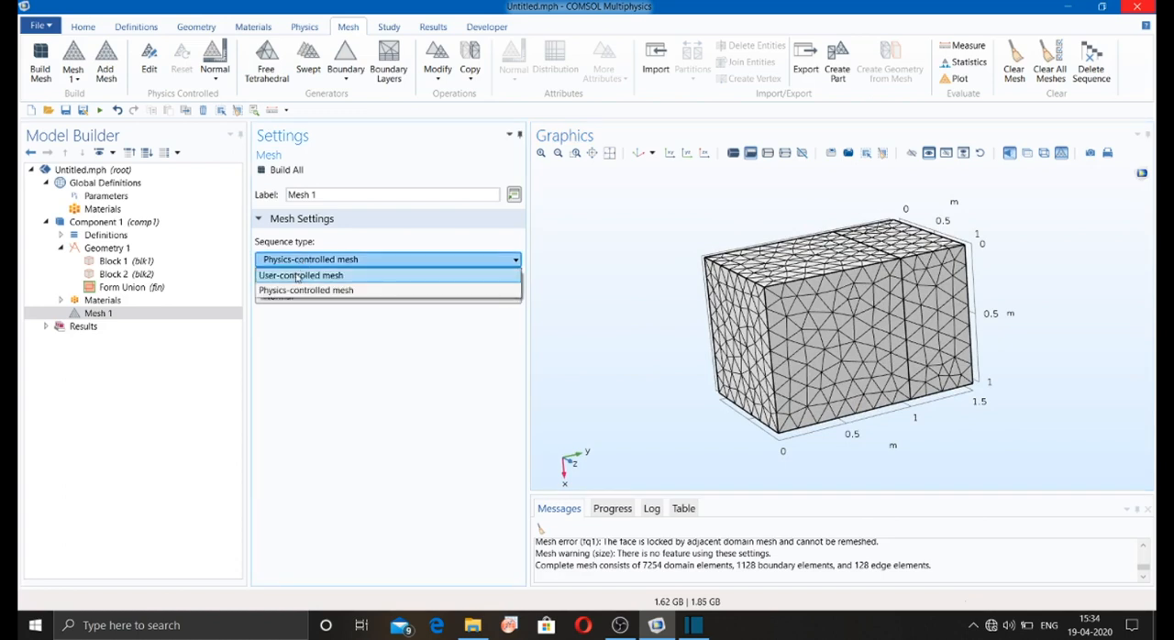
pyautogui.click(297, 276)
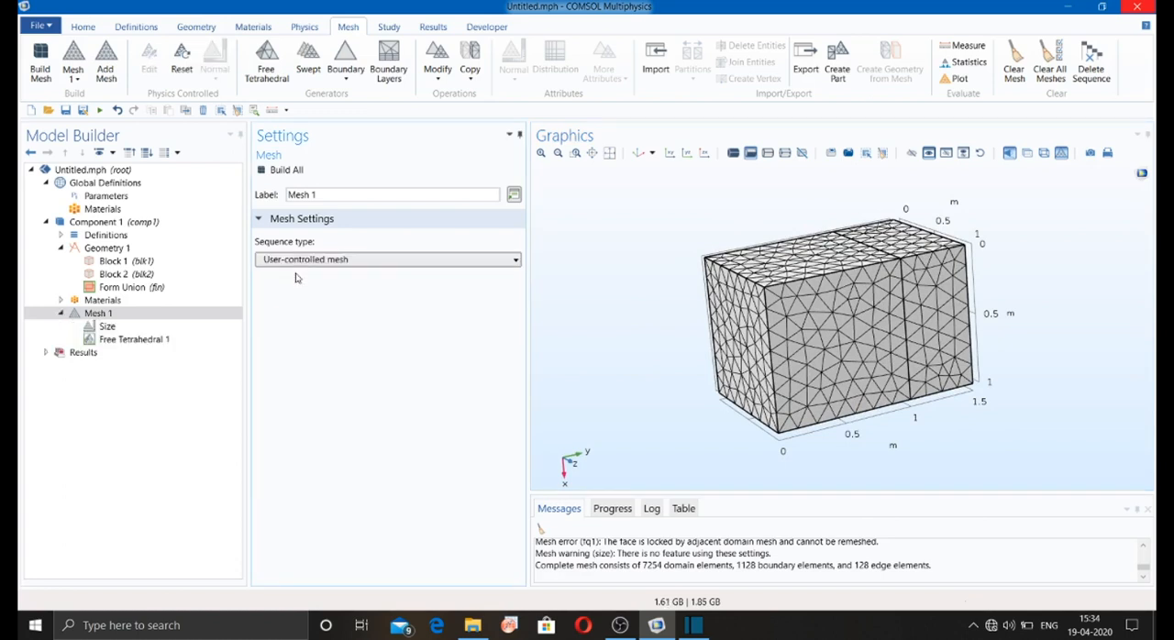
pyautogui.click(107, 326)
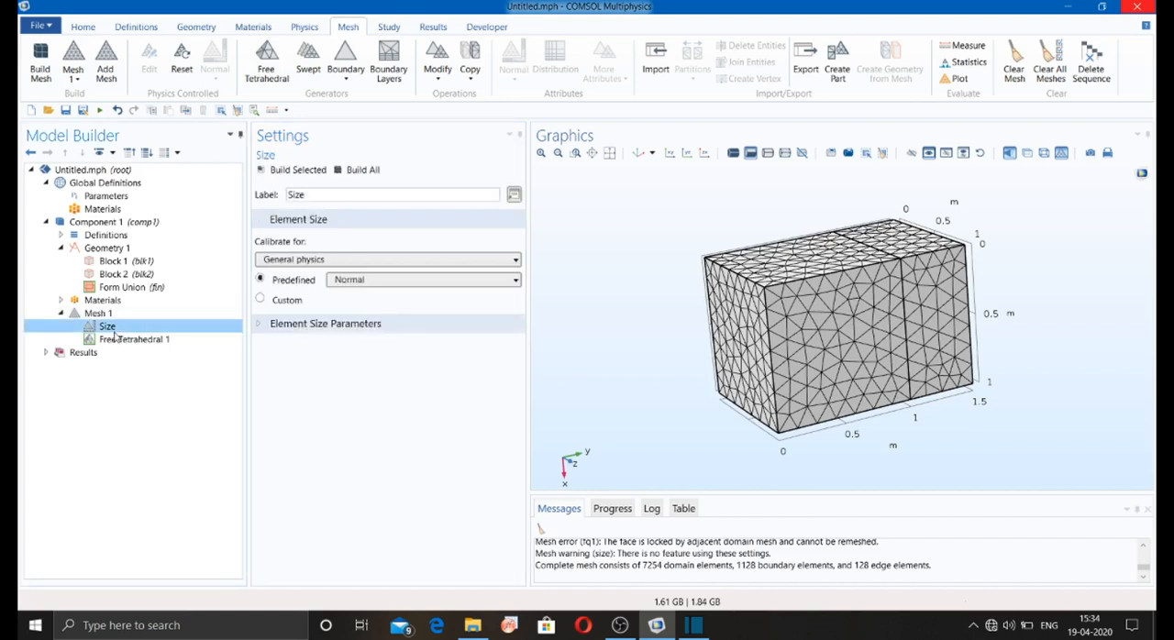
# Step: Examine the predefined element sizes from Extremely fine to Extremely coarse, and switch the mesh's element size to Custom
pyautogui.click(335, 281)
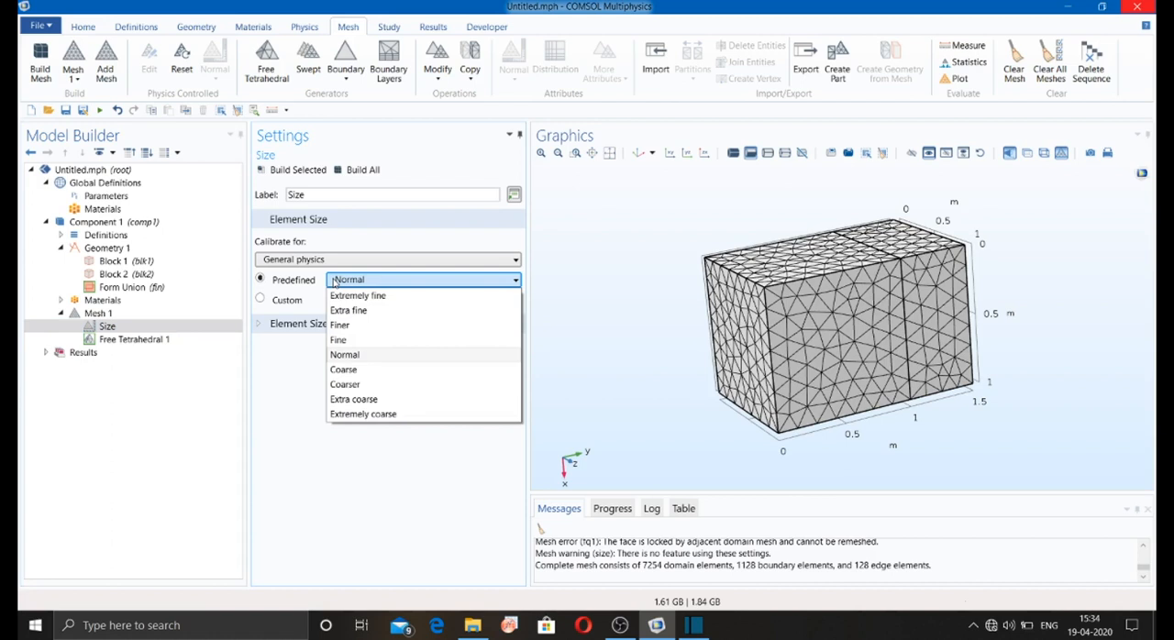
pyautogui.click(334, 280)
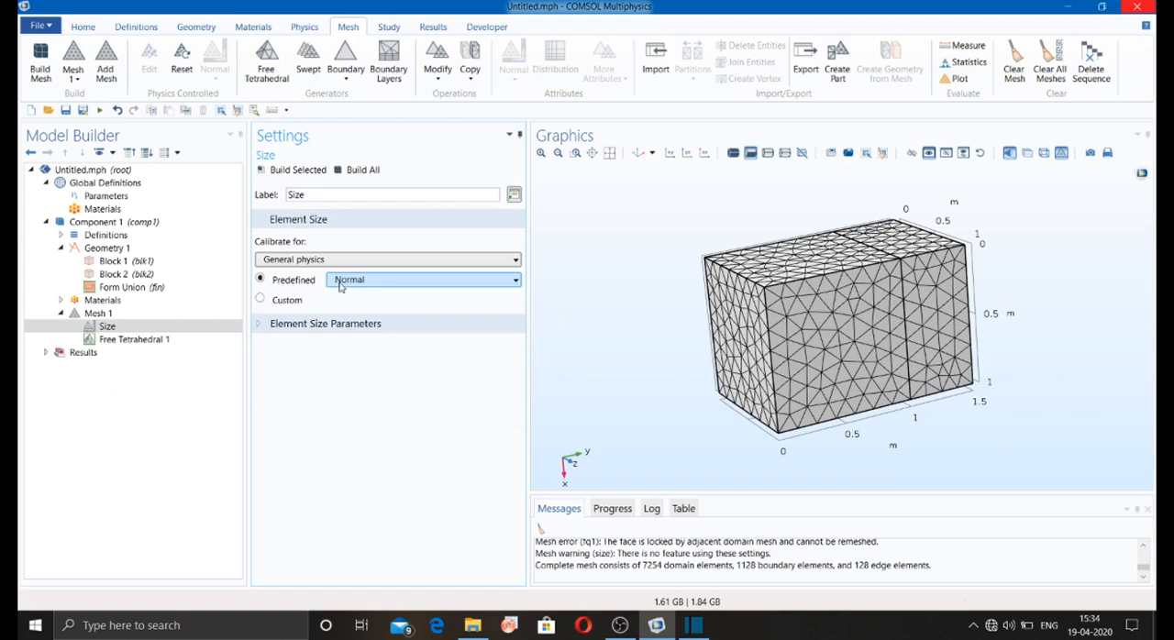
pyautogui.click(340, 283)
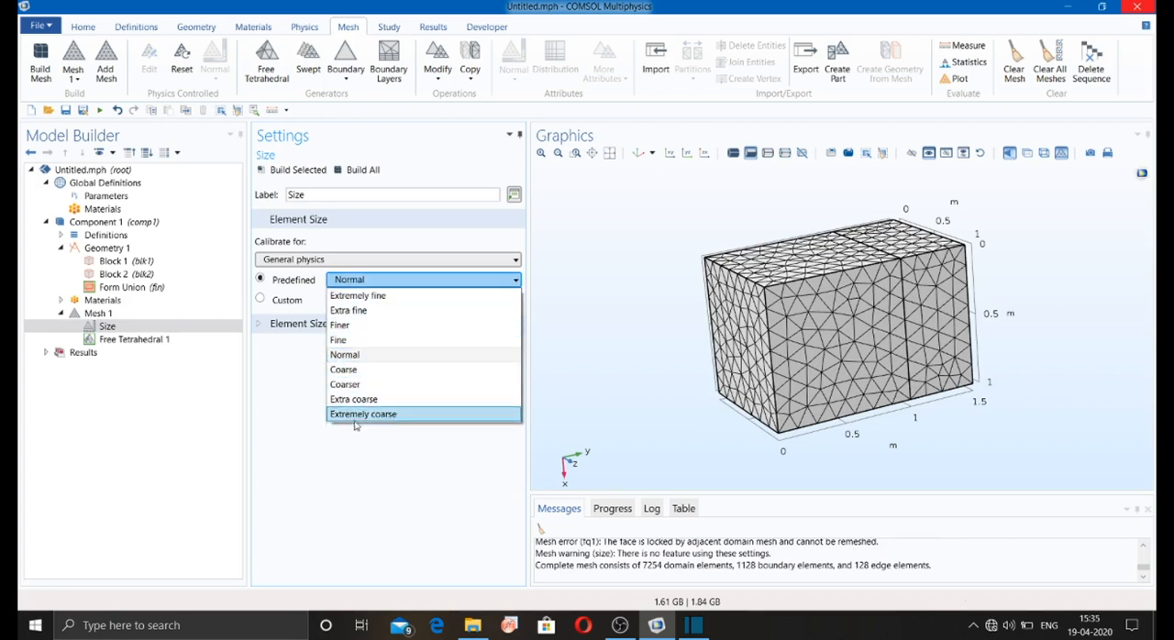
pyautogui.click(316, 453)
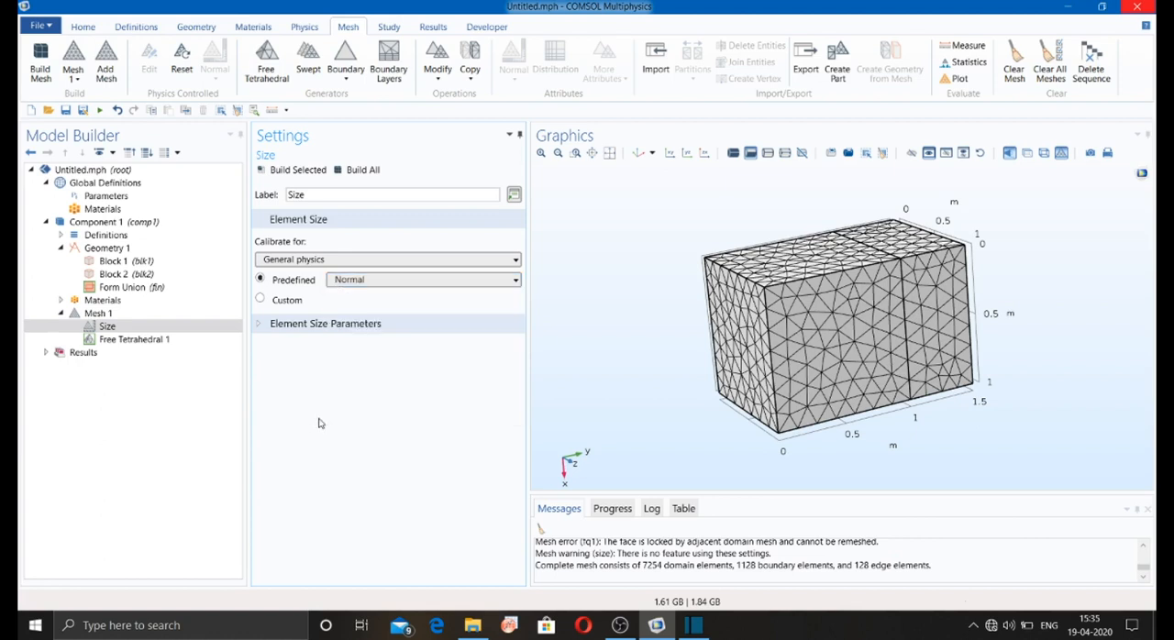
pyautogui.click(330, 280)
pyautogui.click(331, 285)
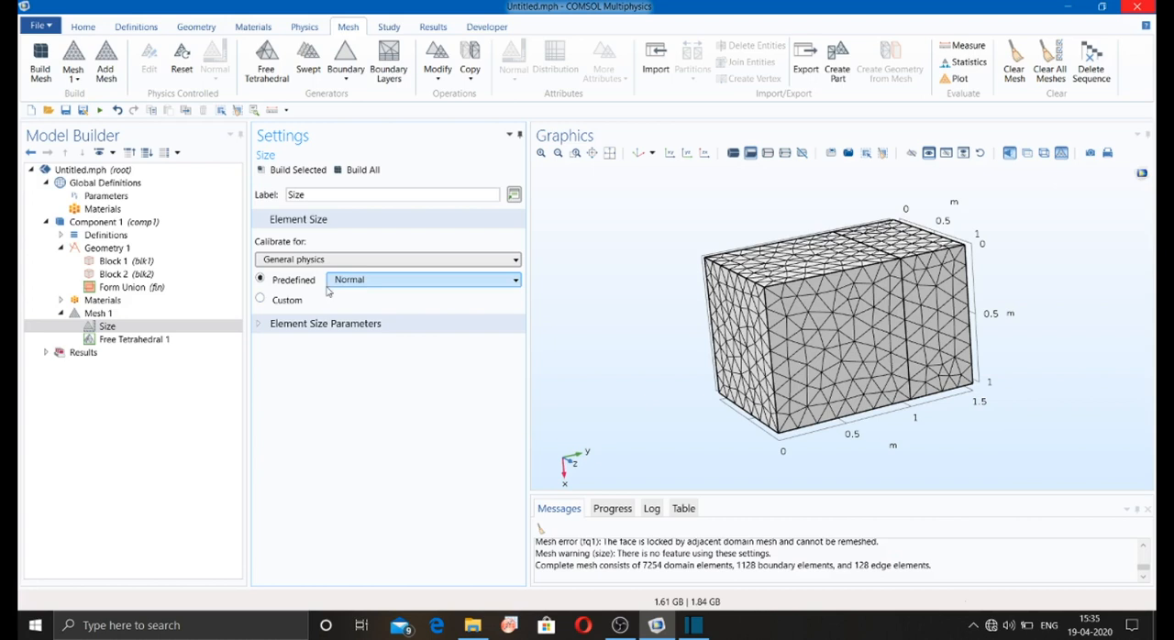
pyautogui.click(261, 301)
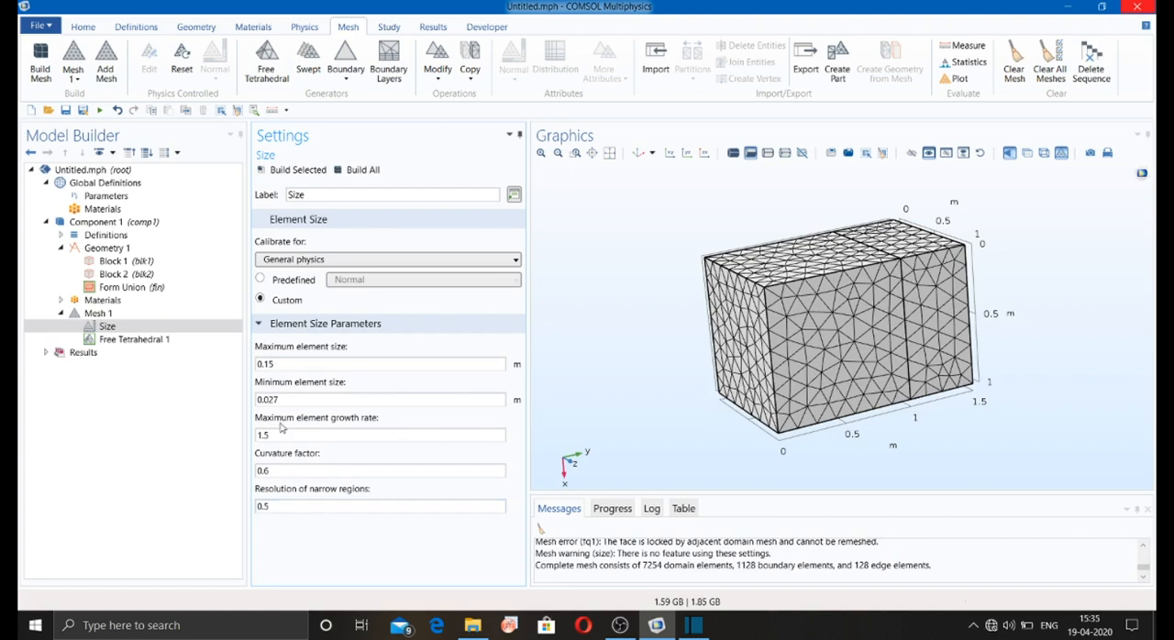
# Step: Add a Free Triangular mesh to the square end face (boundary 2) and try to build it over the tetrahedral mesh
pyautogui.click(137, 339)
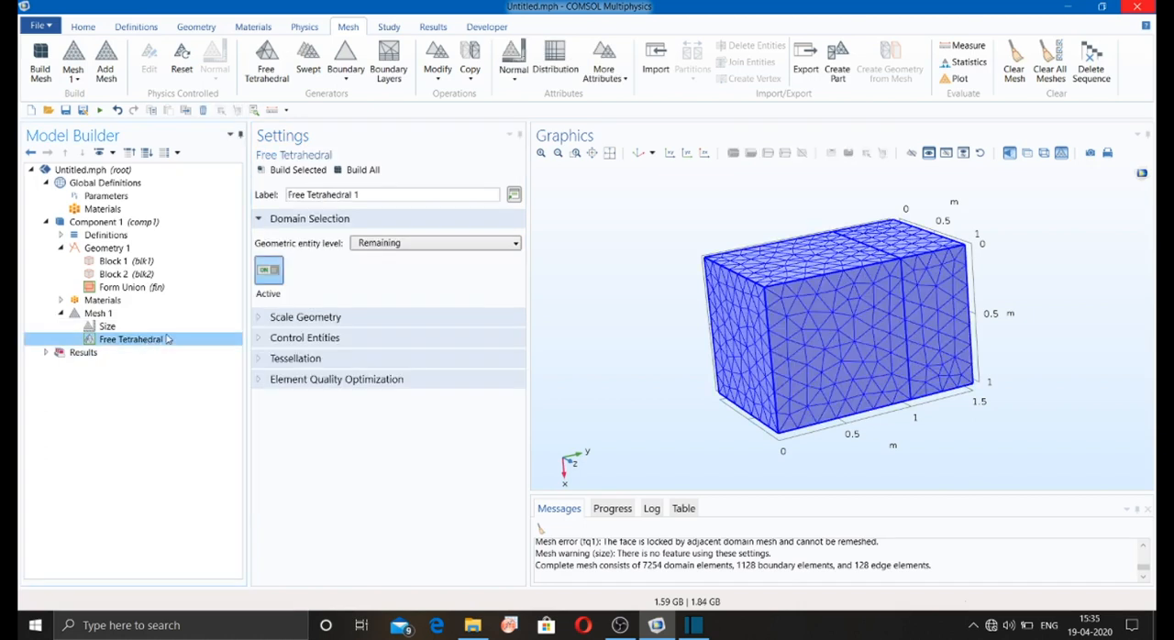
pyautogui.click(343, 83)
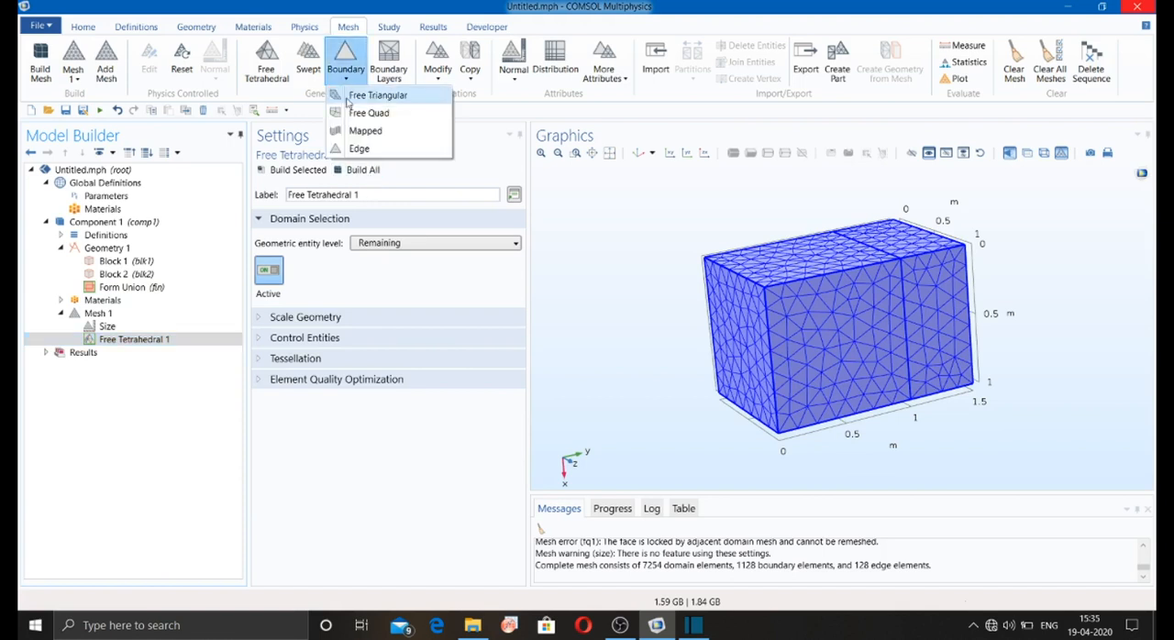
pyautogui.click(349, 96)
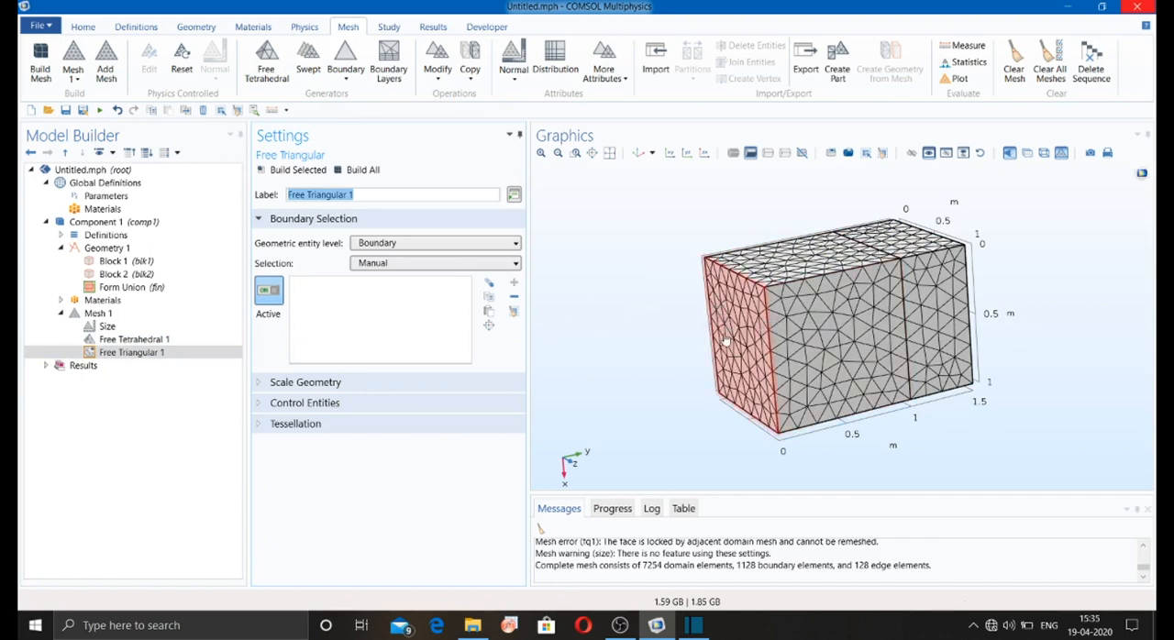
pyautogui.moveTo(724, 344); pyautogui.dragTo(773, 339)
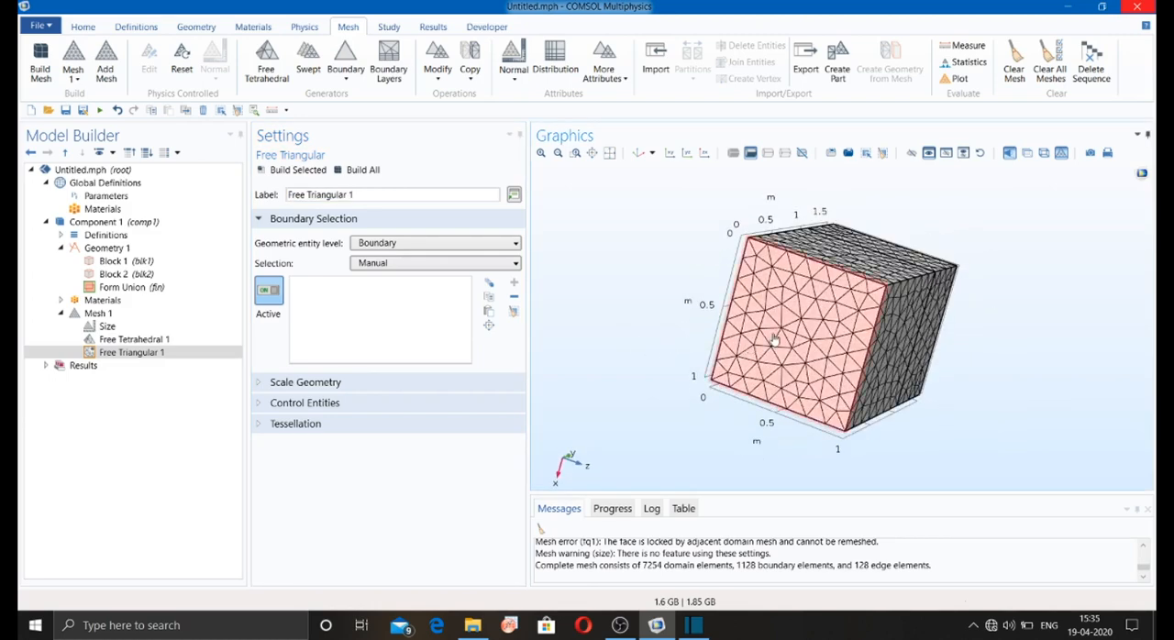
pyautogui.click(775, 339)
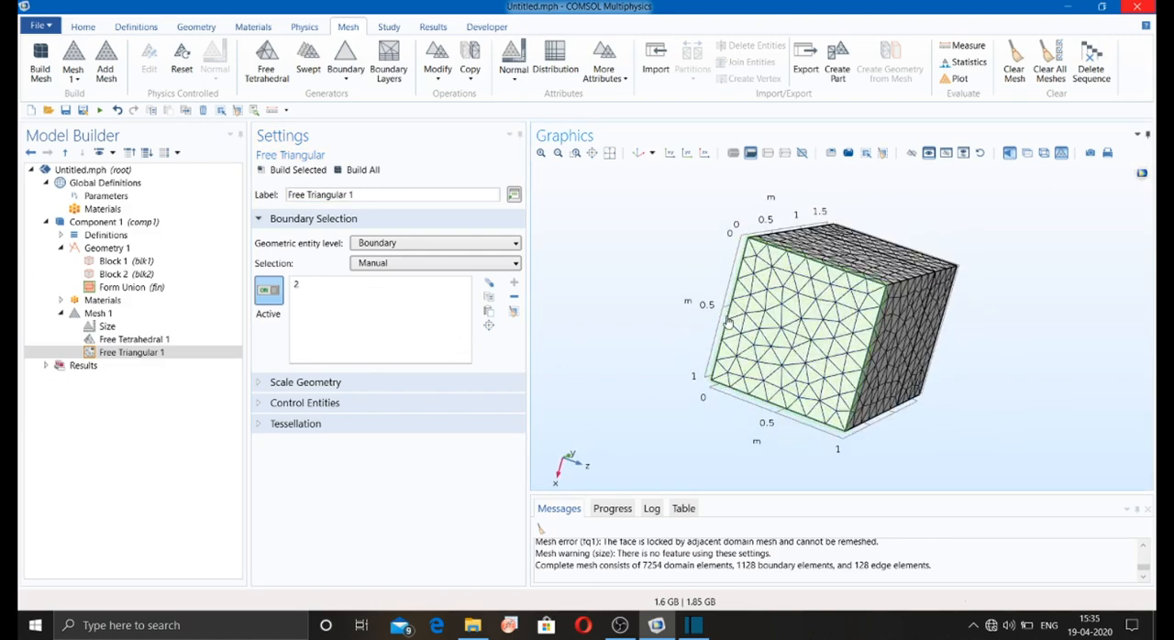
pyautogui.click(398, 246)
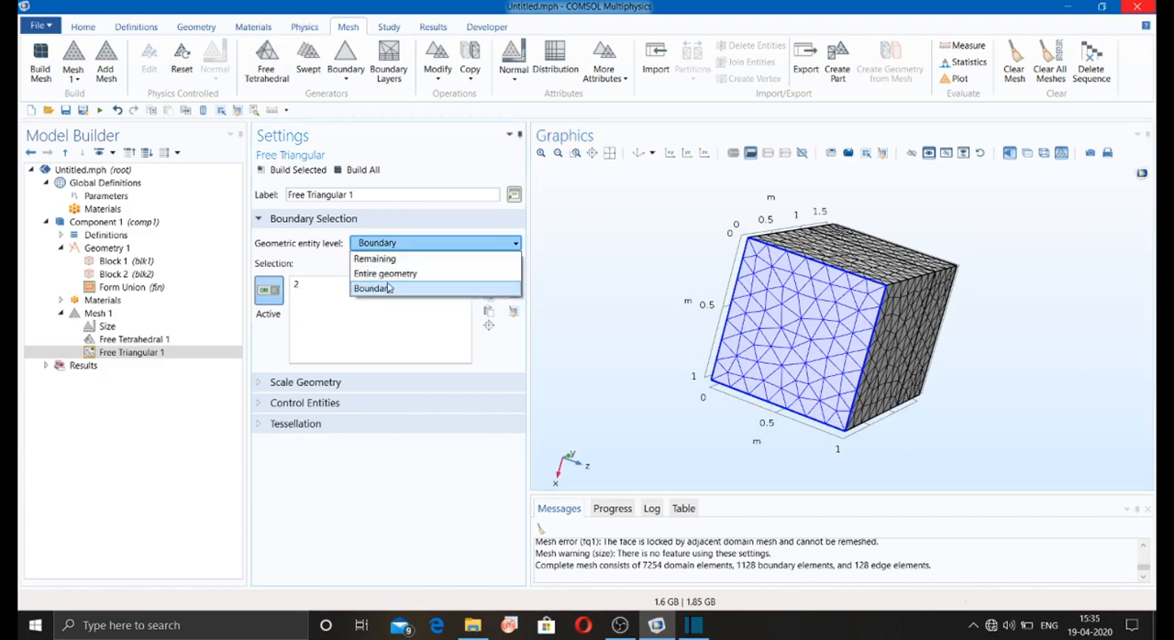
pyautogui.click(396, 247)
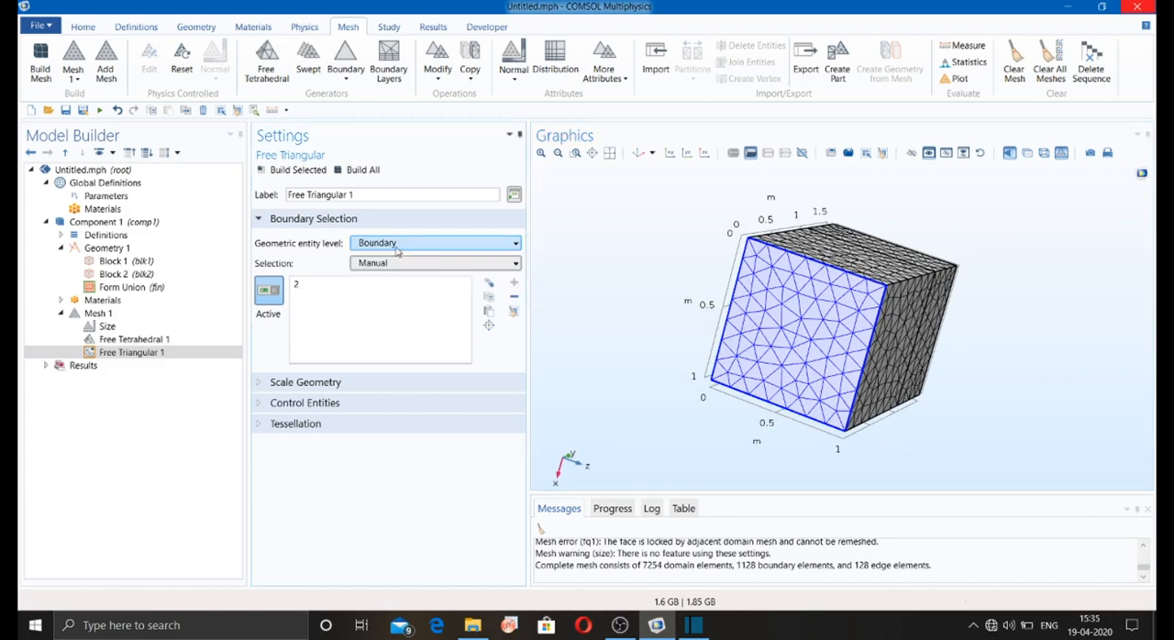
pyautogui.click(394, 265)
pyautogui.click(393, 264)
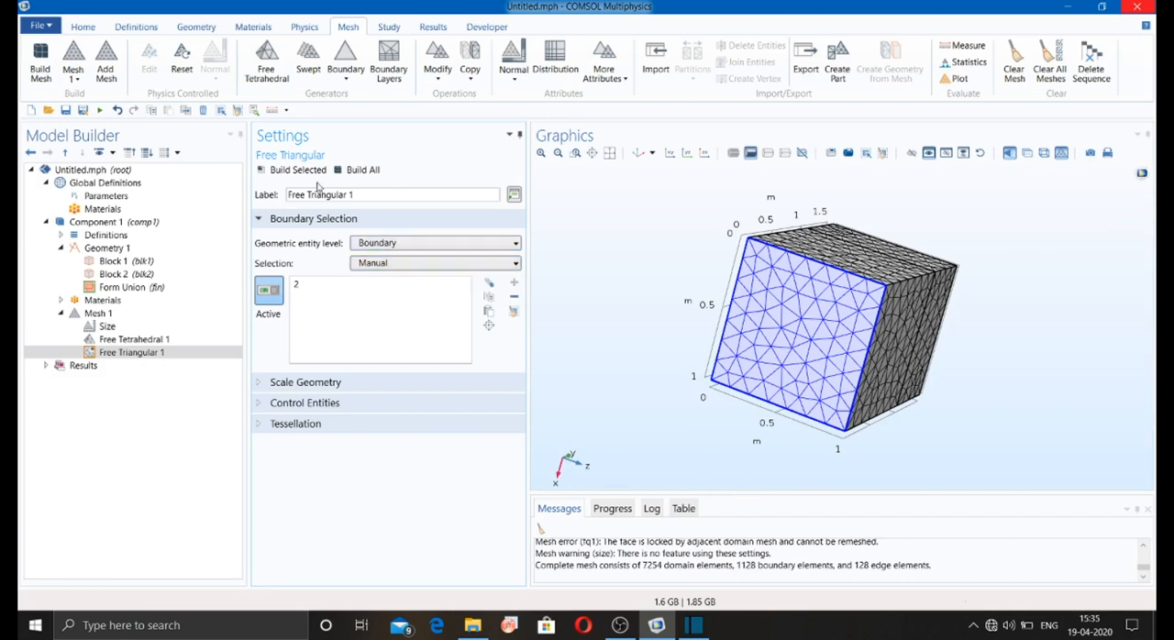
pyautogui.click(304, 171)
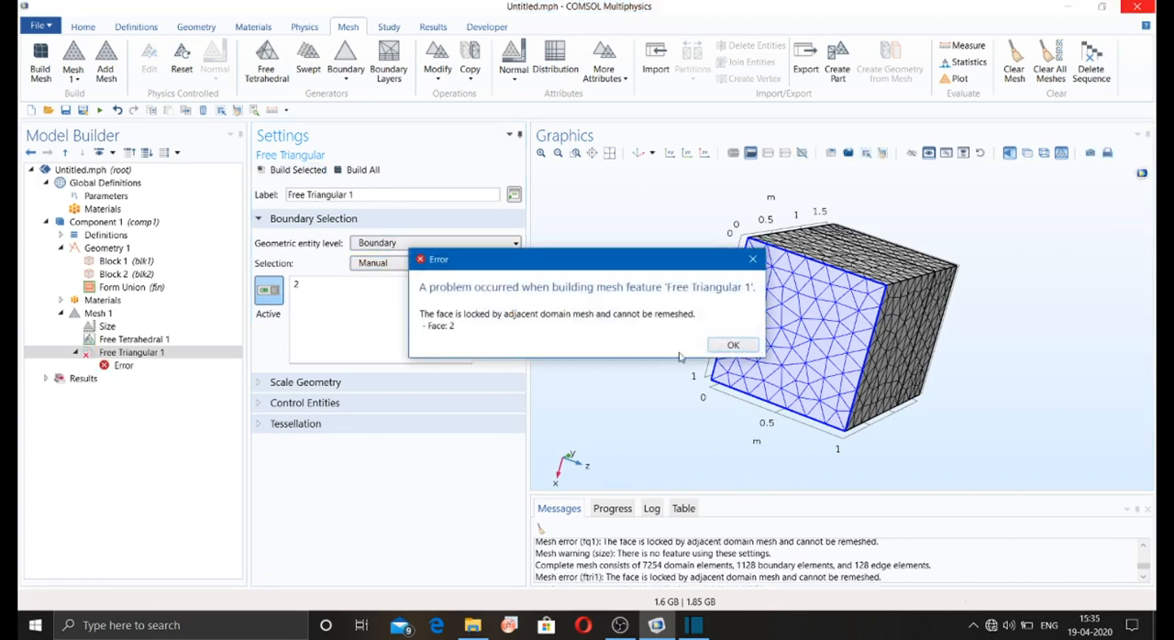
pyautogui.click(732, 346)
# Step: Delete the Free Triangular 1 node from Mesh 1
pyautogui.click(117, 353)
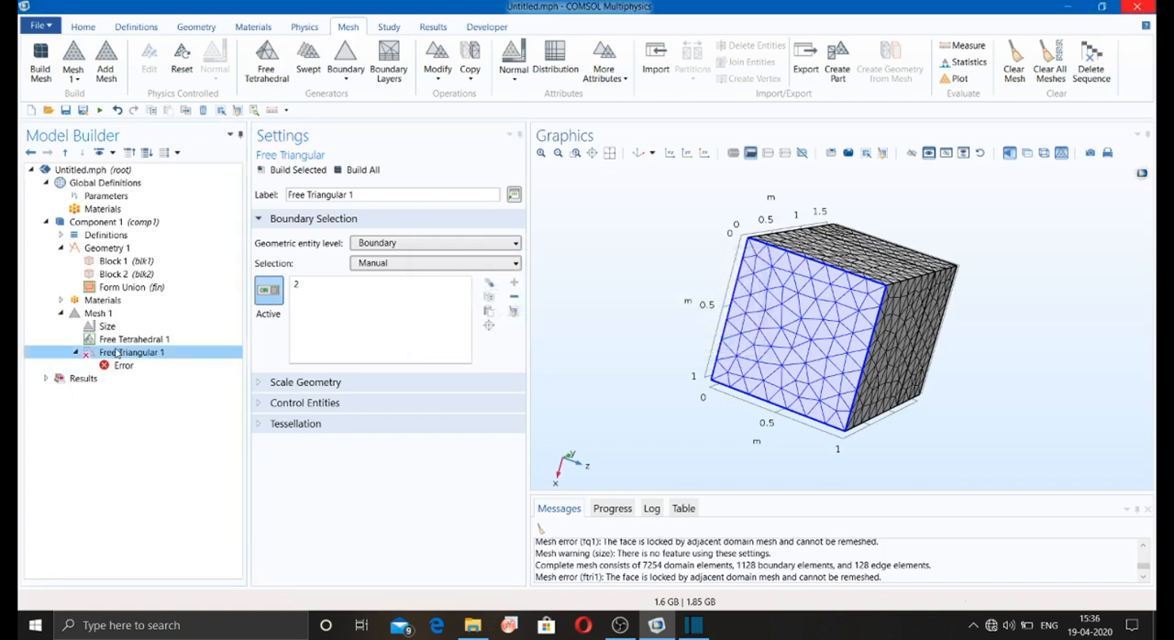
pyautogui.rightClick(118, 354)
pyautogui.click(170, 246)
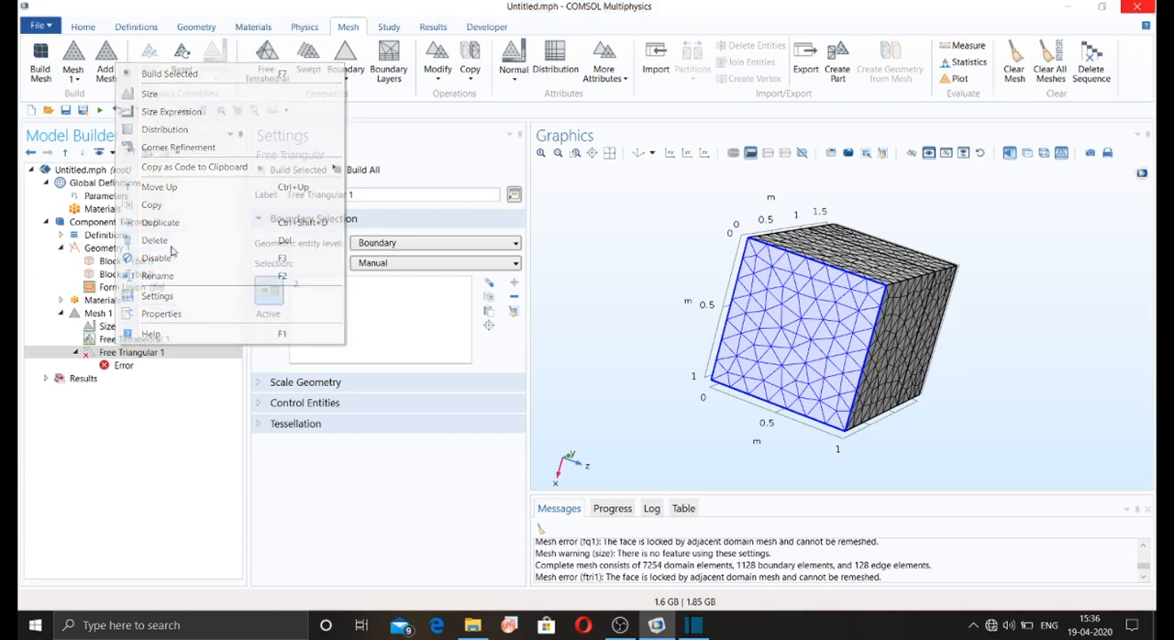
pyautogui.click(596, 365)
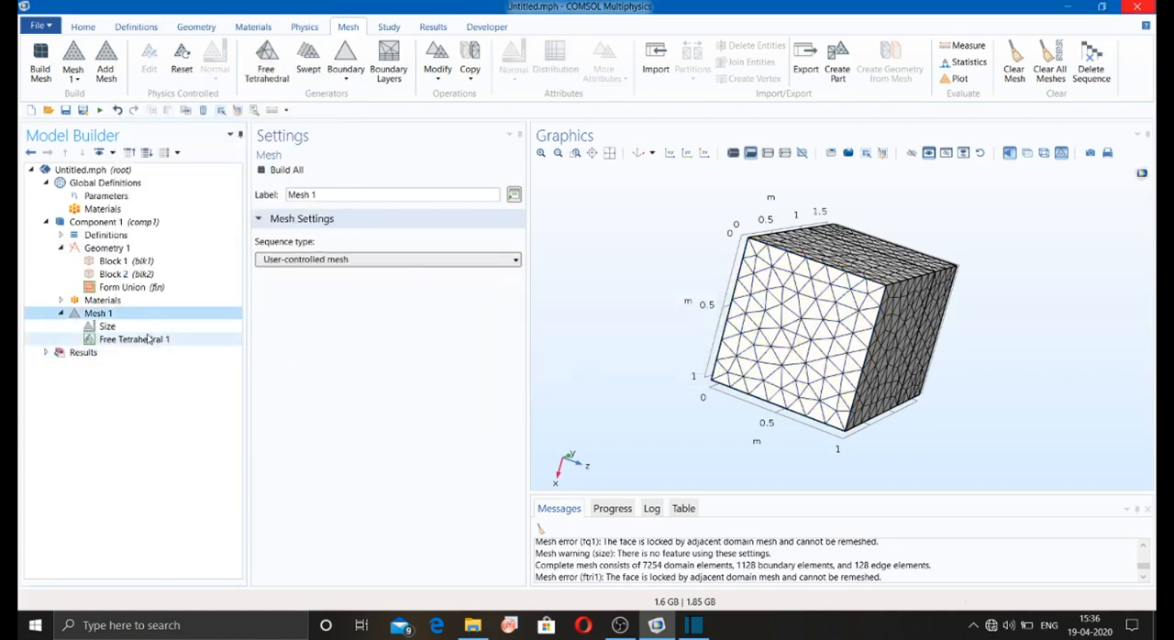
# Step: Delete the Free Tetrahedral 1 node from Mesh 1
pyautogui.click(147, 339)
pyautogui.rightClick(146, 339)
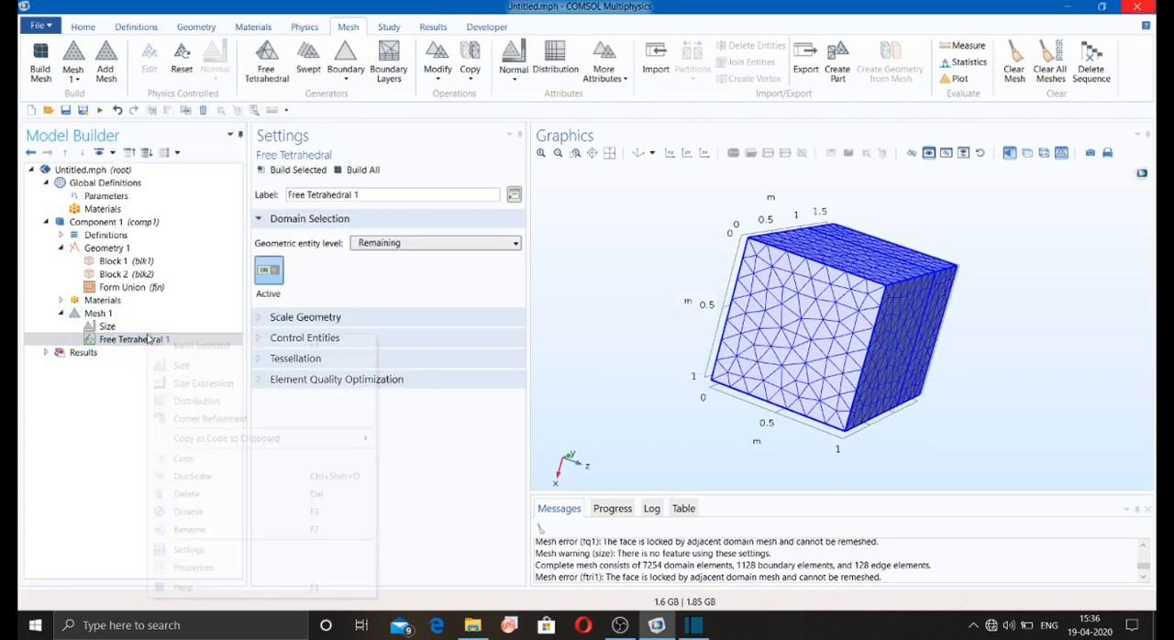
pyautogui.click(191, 494)
pyautogui.click(613, 367)
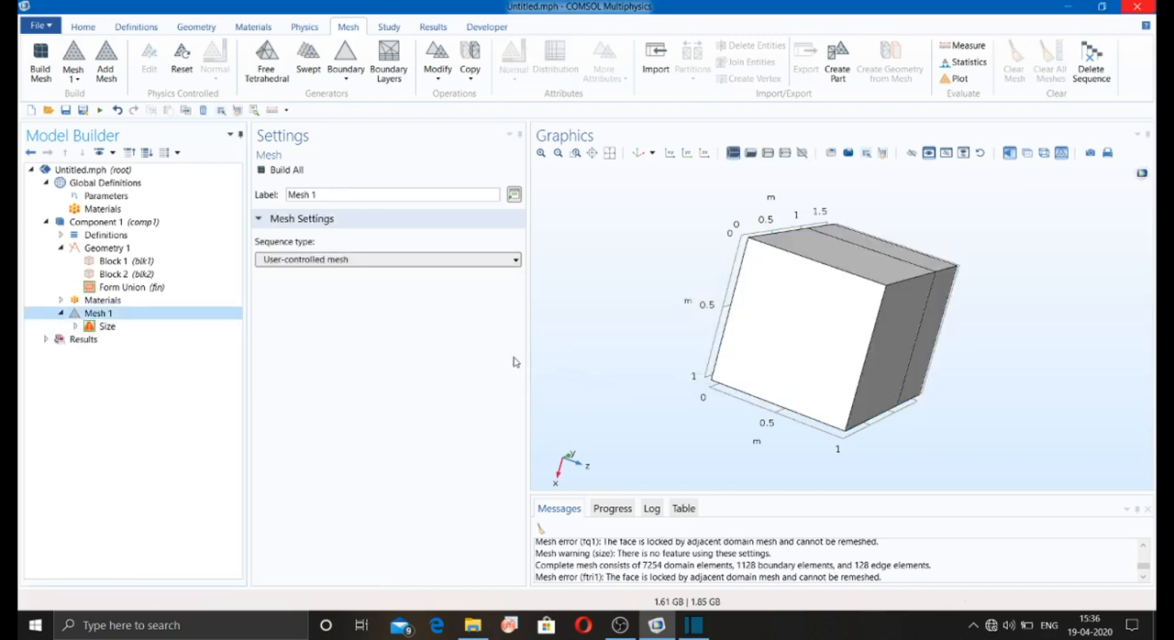
# Step: Add a Free Triangular mesh to Mesh 1 and apply it to the entire geometry
pyautogui.click(96, 327)
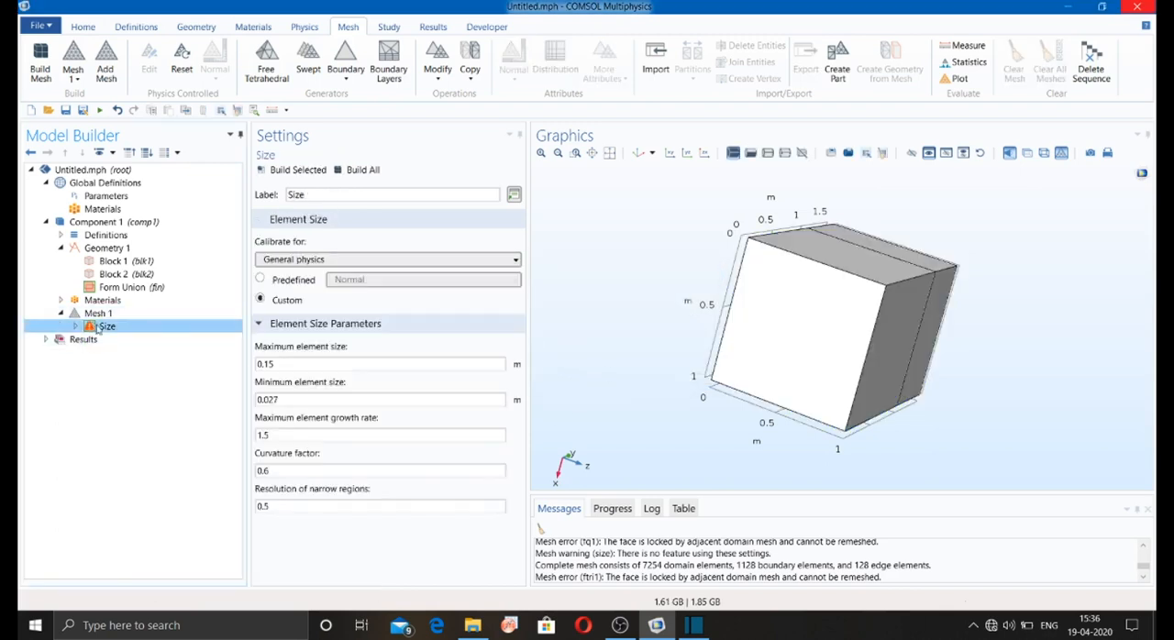
pyautogui.click(348, 81)
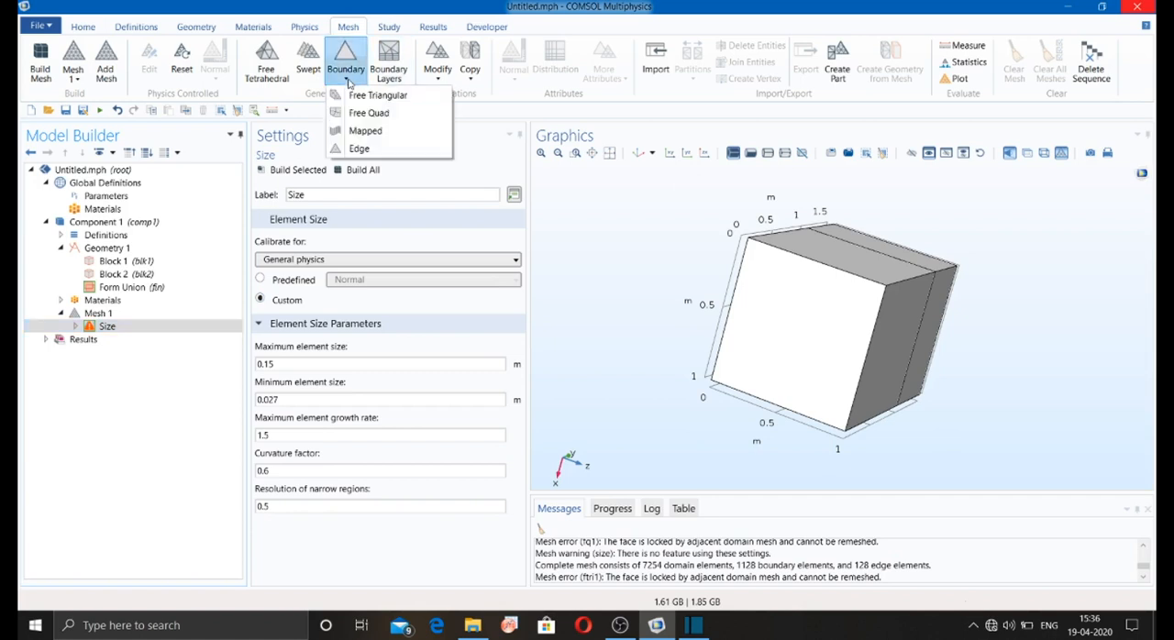
pyautogui.click(376, 95)
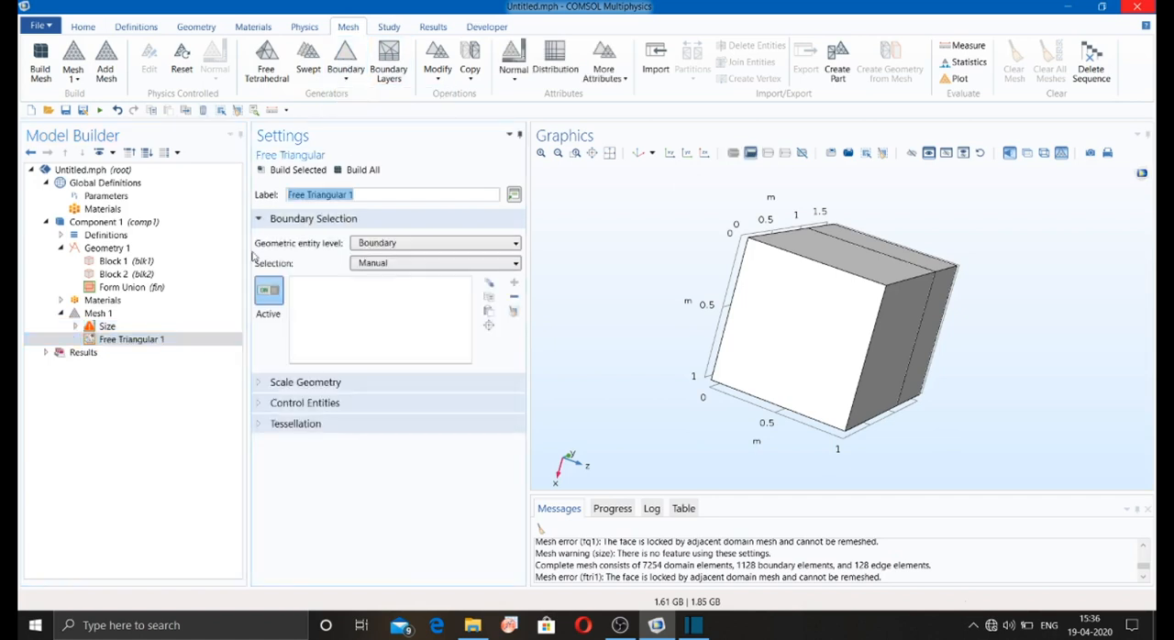
pyautogui.click(107, 342)
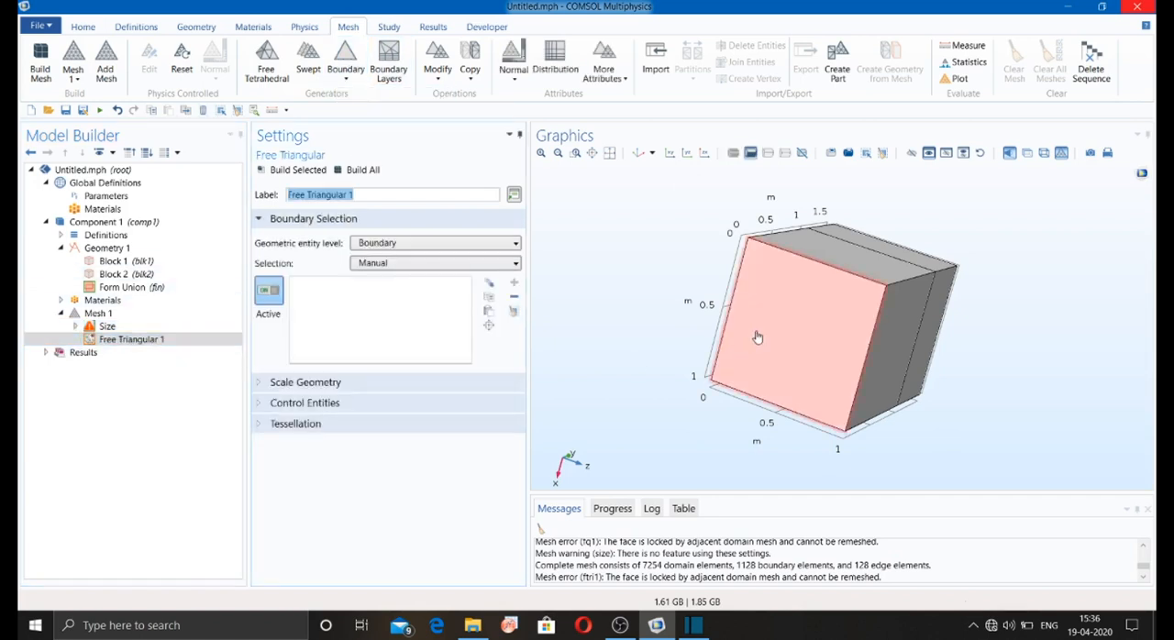
pyautogui.click(385, 243)
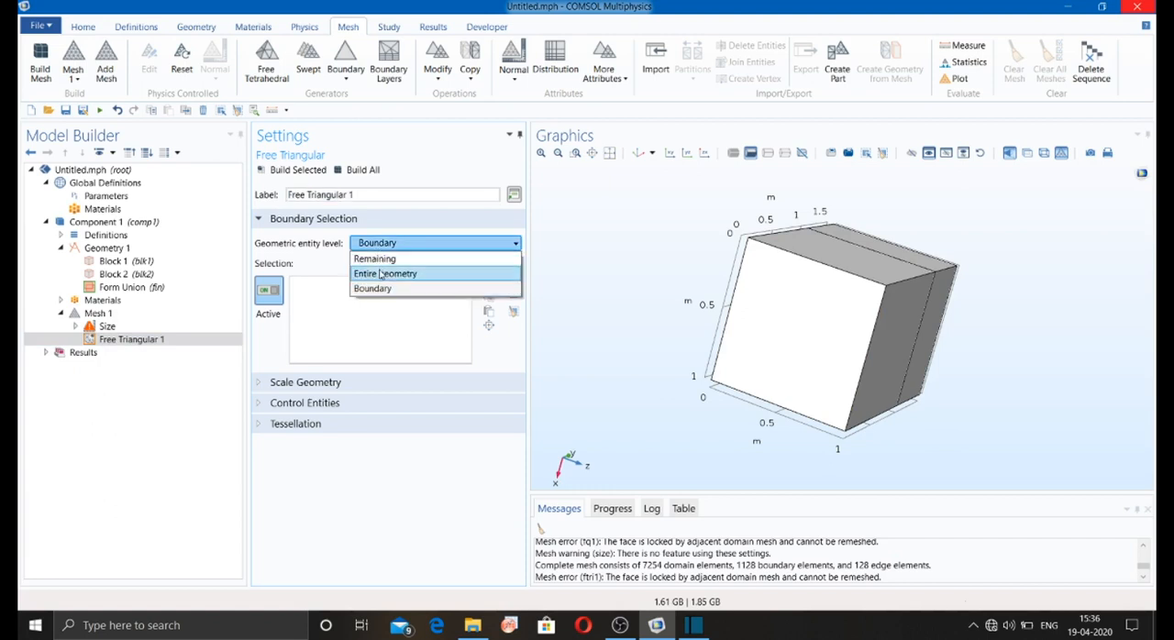
pyautogui.click(385, 274)
# Step: Add a Size attribute under Free Triangular 1, keeping it calibrated for General physics with the predefined Normal size
pyautogui.click(194, 343)
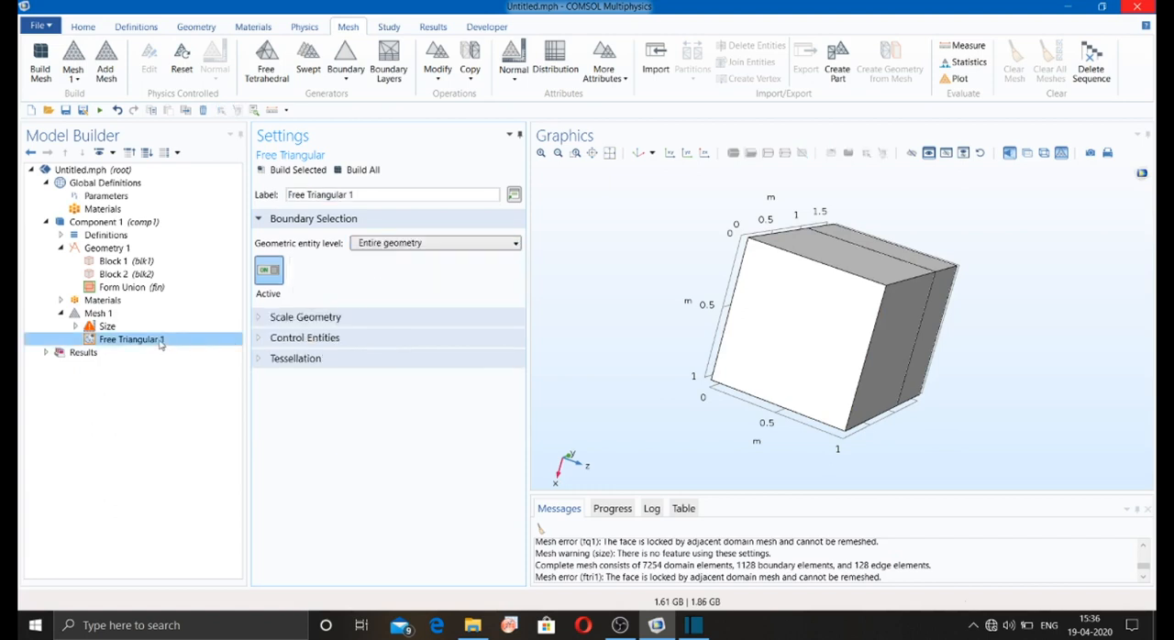
pyautogui.rightClick(160, 343)
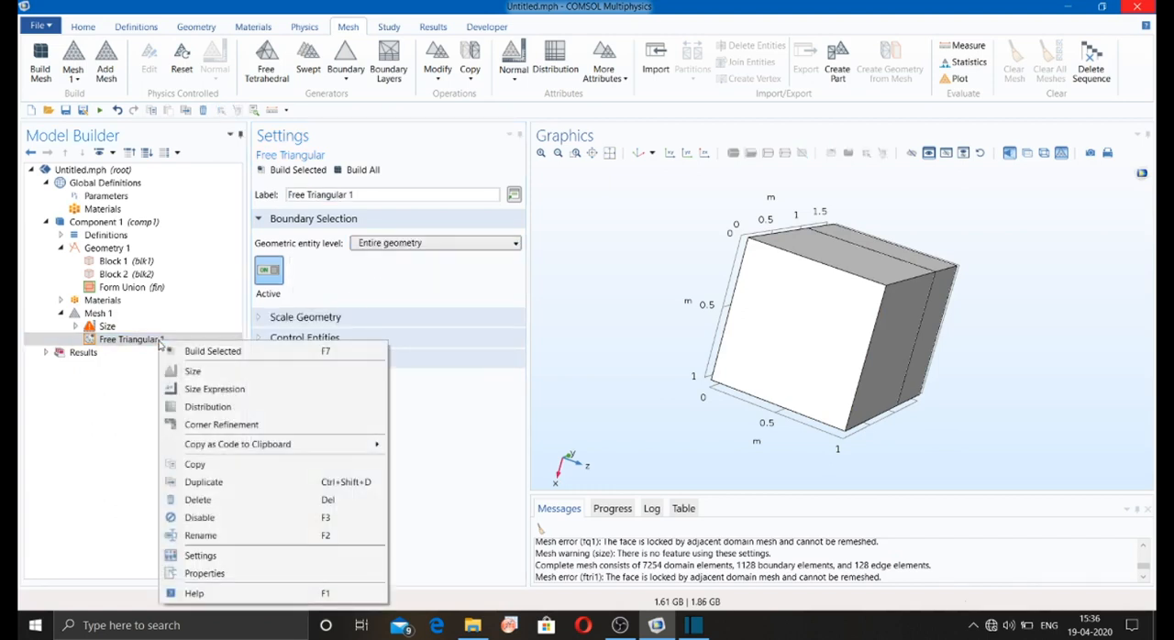
pyautogui.click(192, 371)
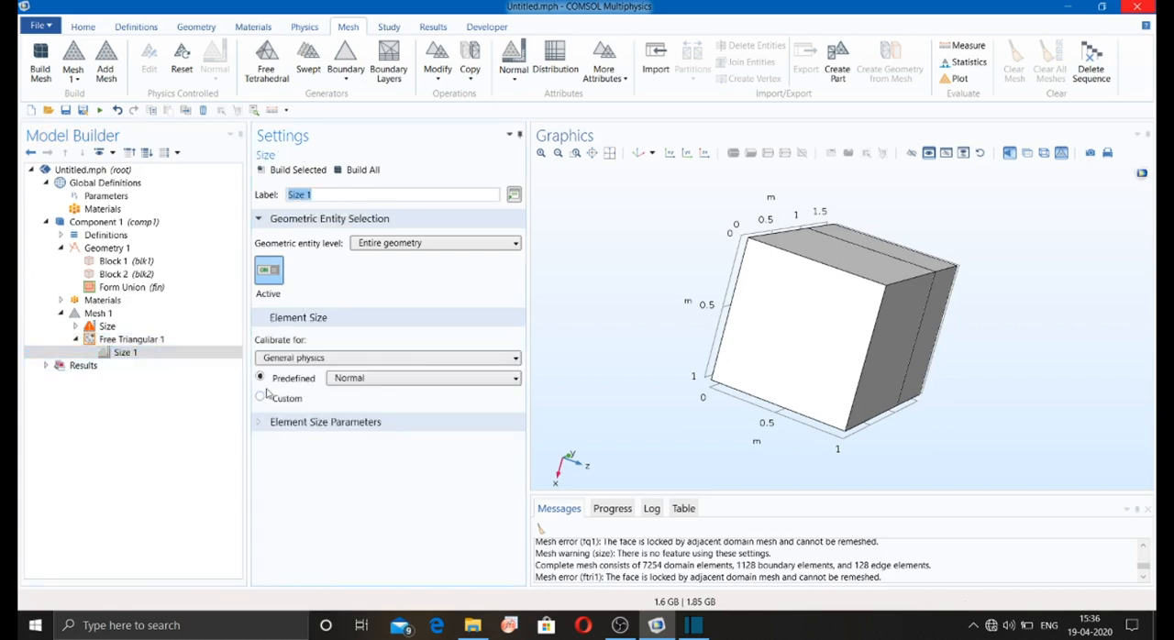
pyautogui.click(331, 360)
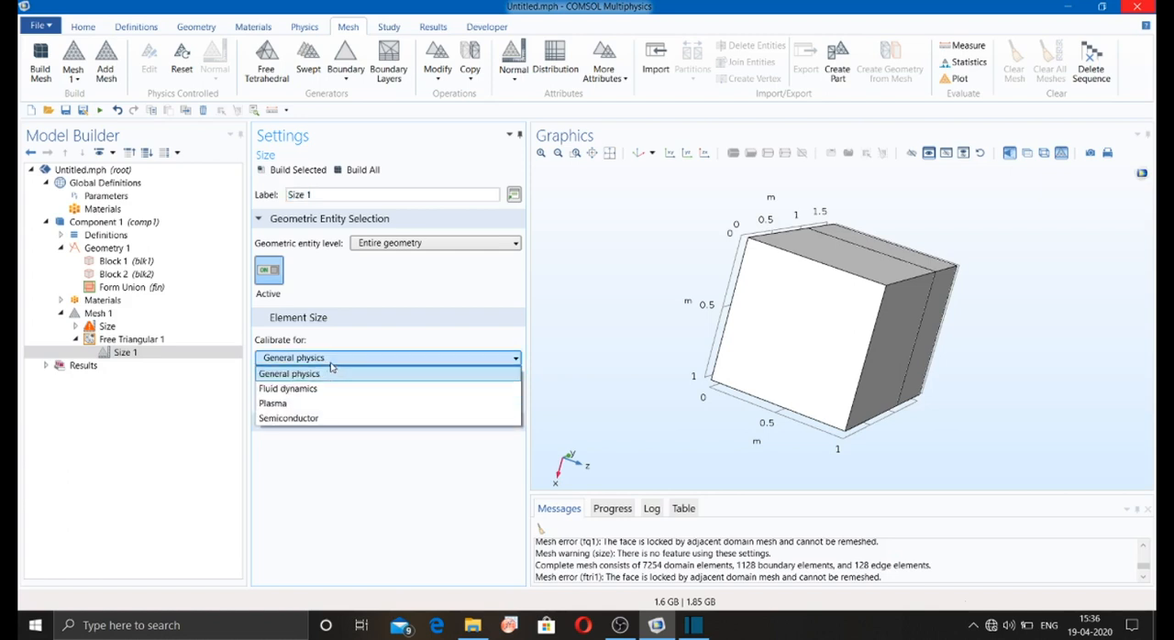
pyautogui.click(331, 367)
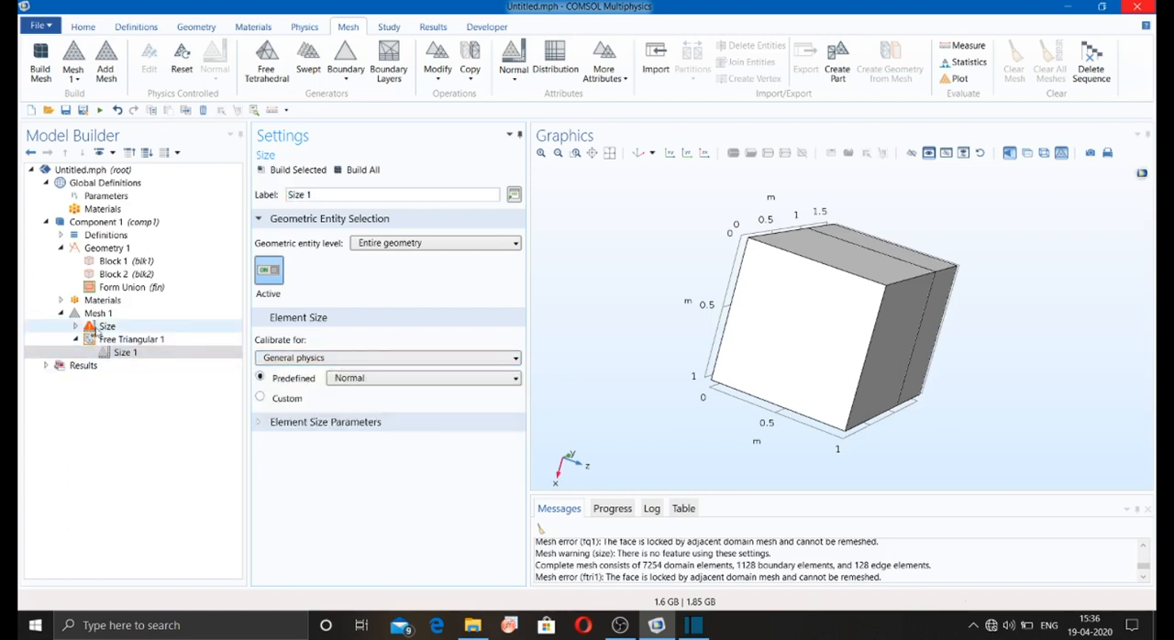
# Step: Check the warning on the global Size node and build the complete free triangular surface mesh
pyautogui.click(95, 330)
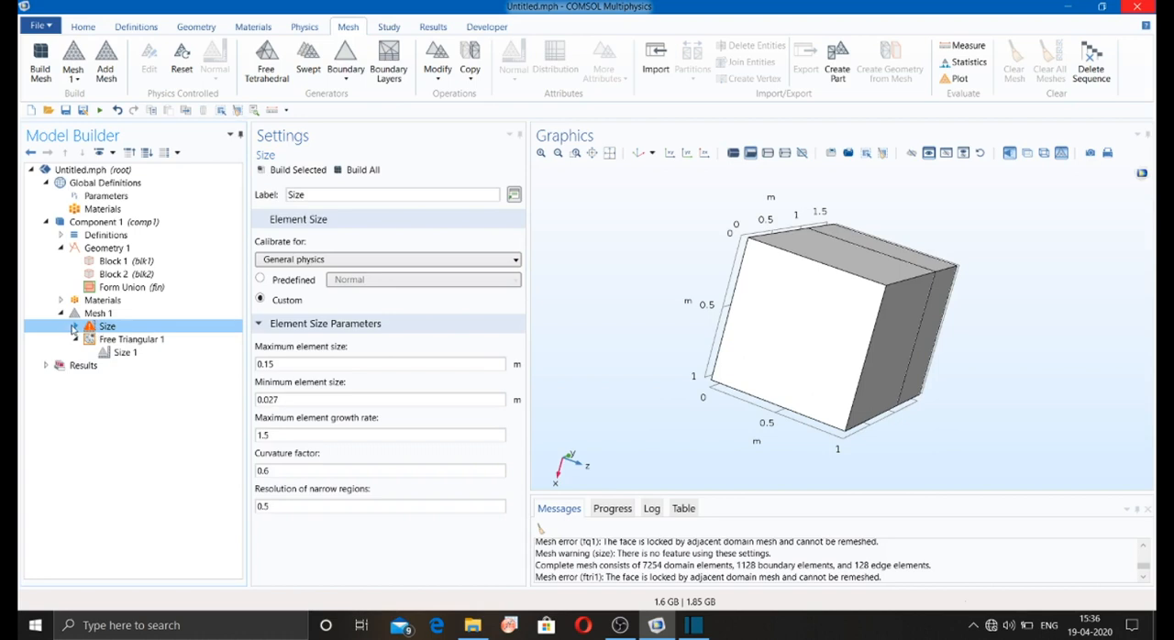
pyautogui.click(74, 328)
pyautogui.rightClick(95, 330)
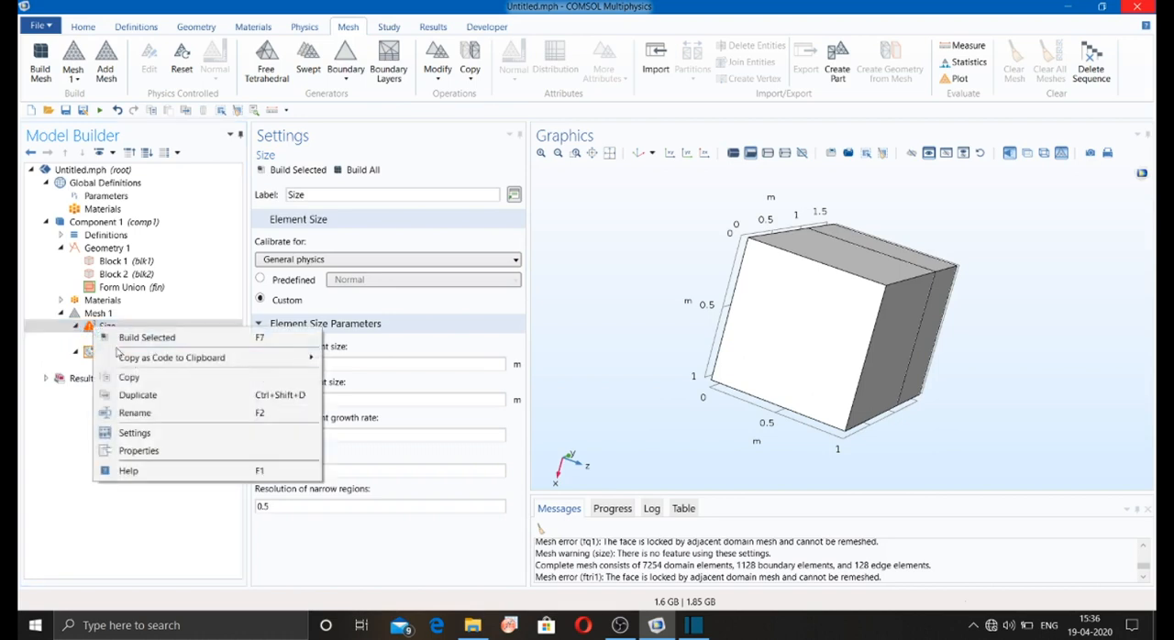
pyautogui.click(310, 504)
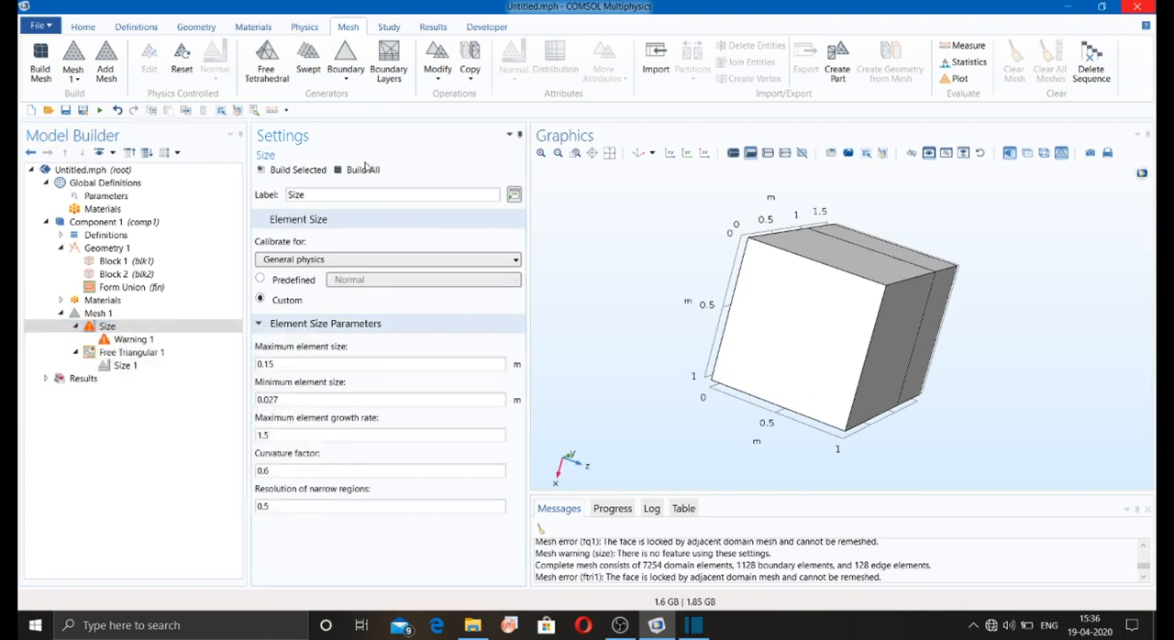
pyautogui.click(362, 169)
pyautogui.moveTo(605, 296); pyautogui.dragTo(592, 297)
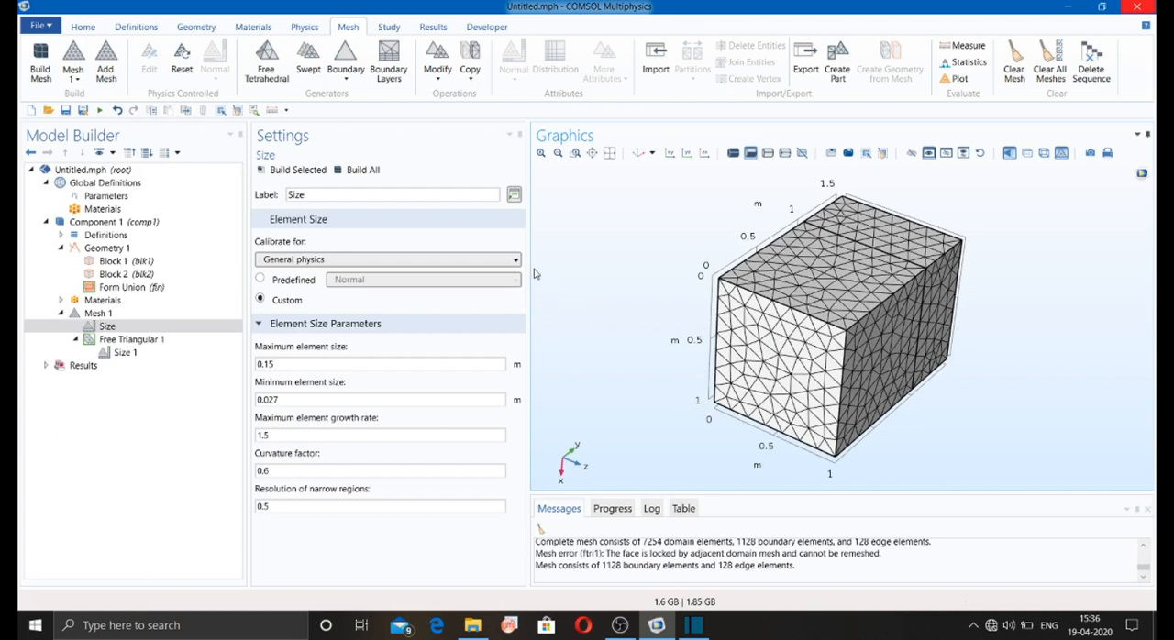
# Step: Add a Free Quad mesh to the square end face (boundary 2) and try to build it over the triangular mesh
pyautogui.click(345, 79)
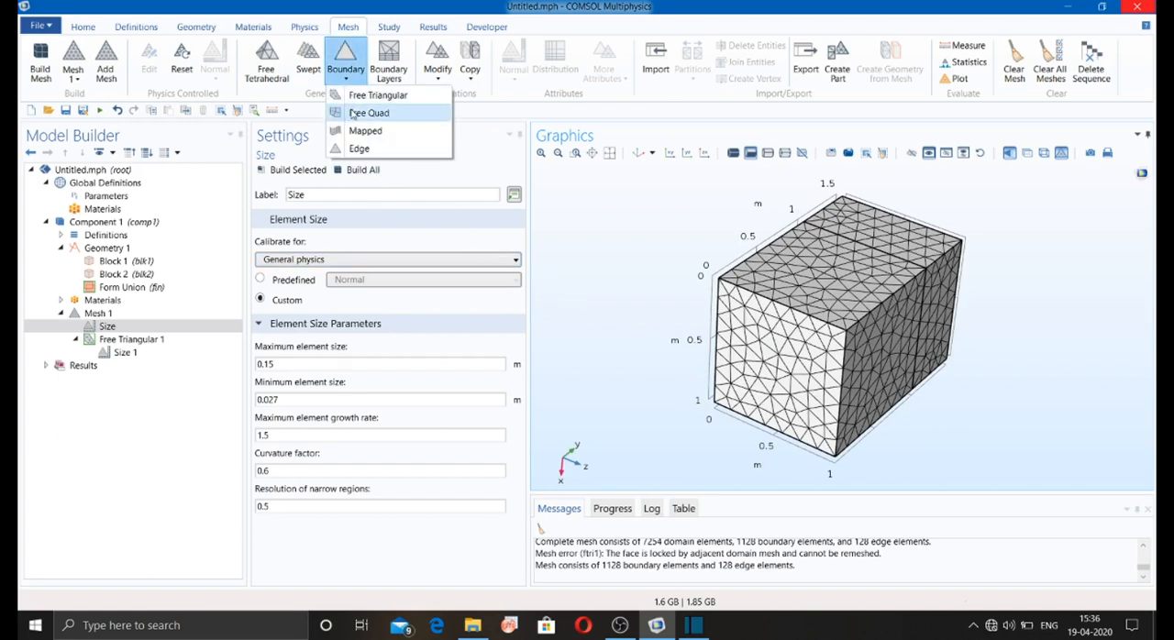
pyautogui.click(353, 112)
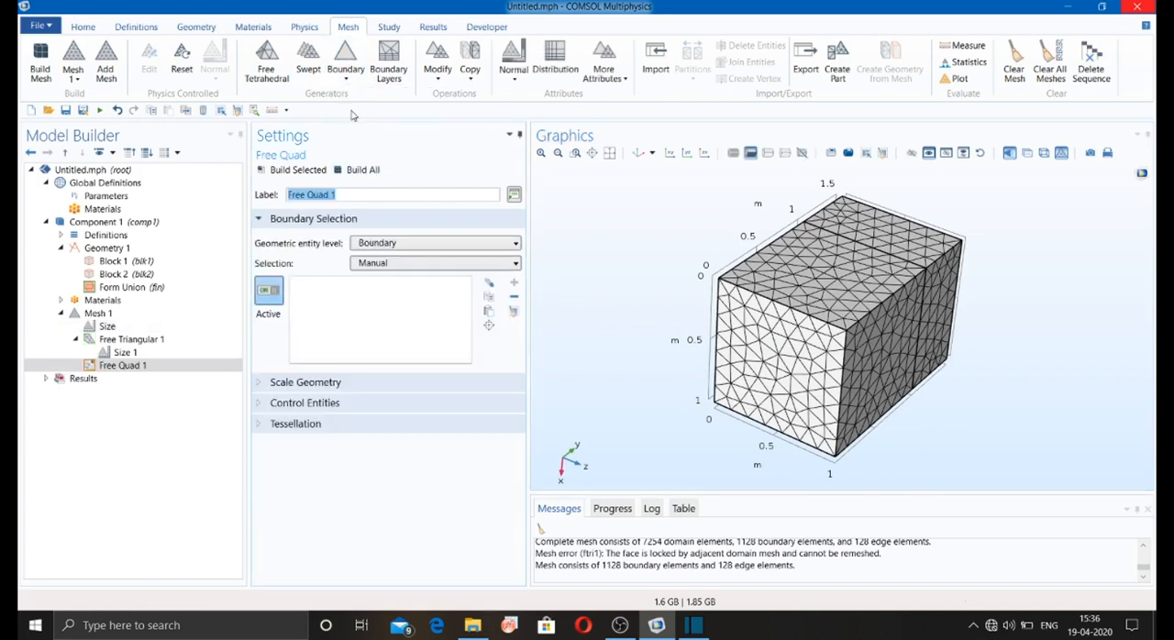
pyautogui.click(354, 171)
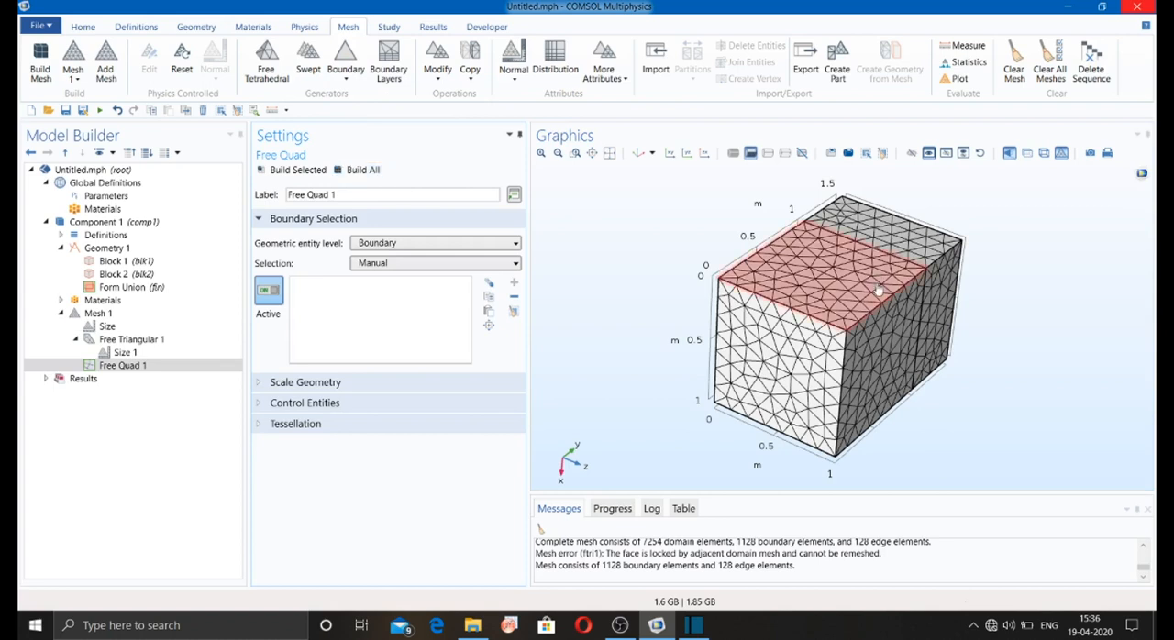
pyautogui.click(794, 338)
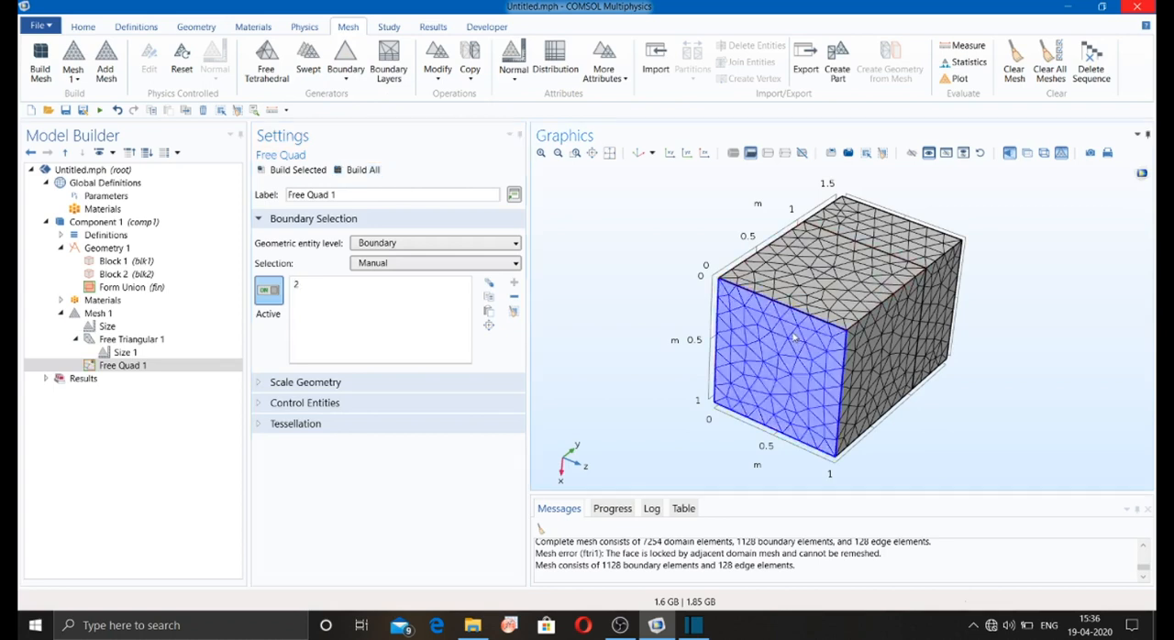
pyautogui.click(358, 171)
pyautogui.click(721, 344)
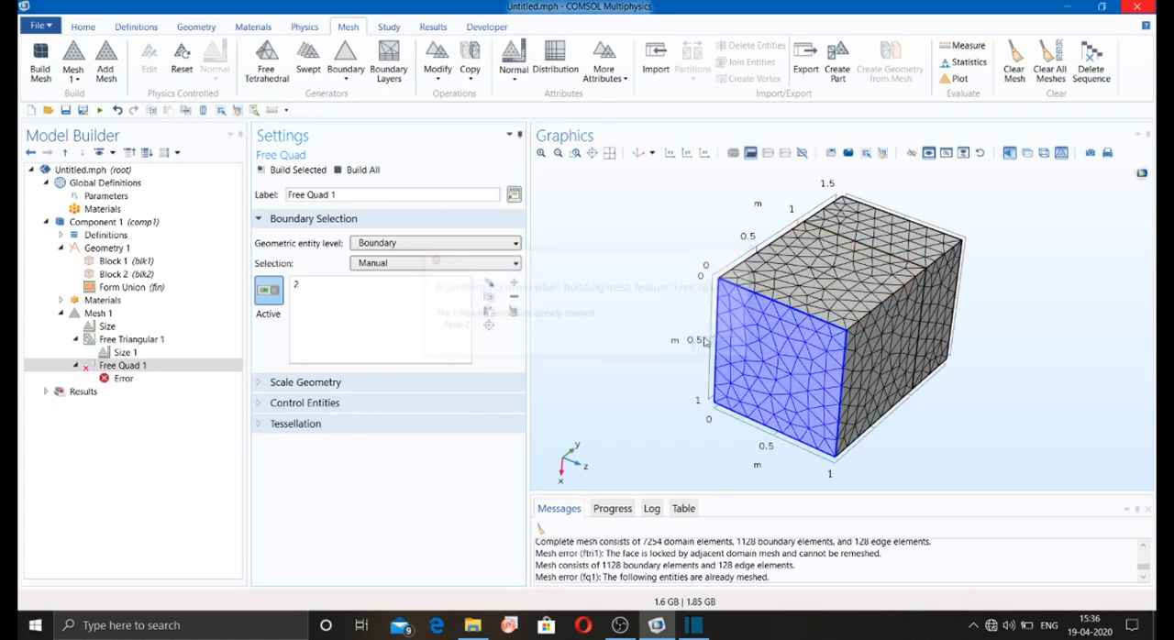
pyautogui.moveTo(775, 367); pyautogui.dragTo(778, 316)
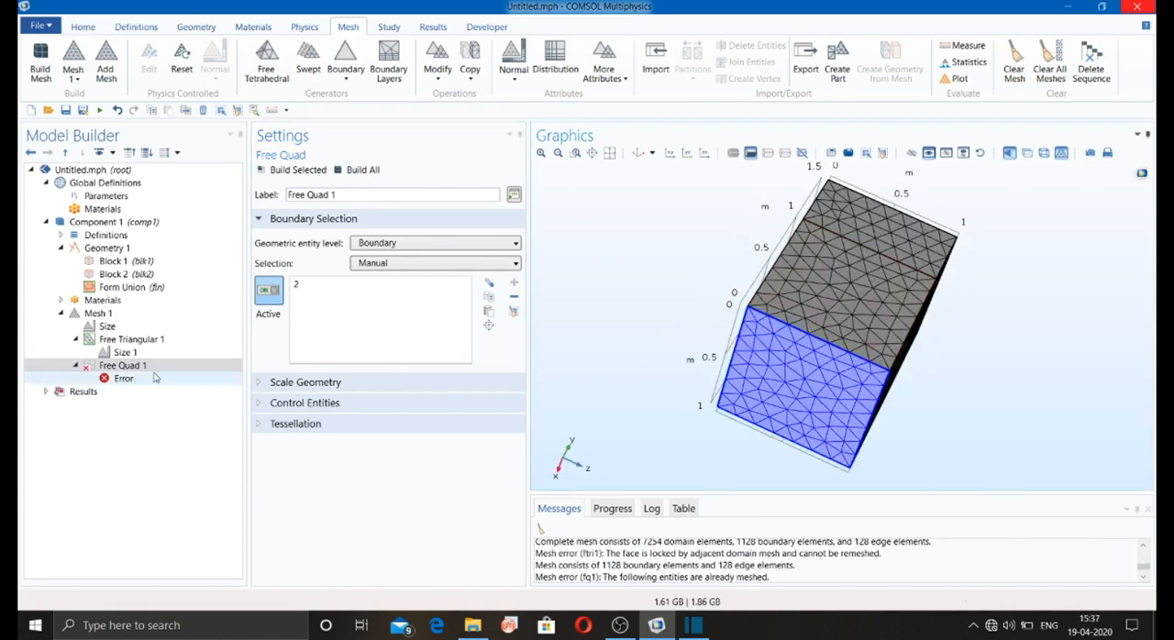
pyautogui.click(115, 366)
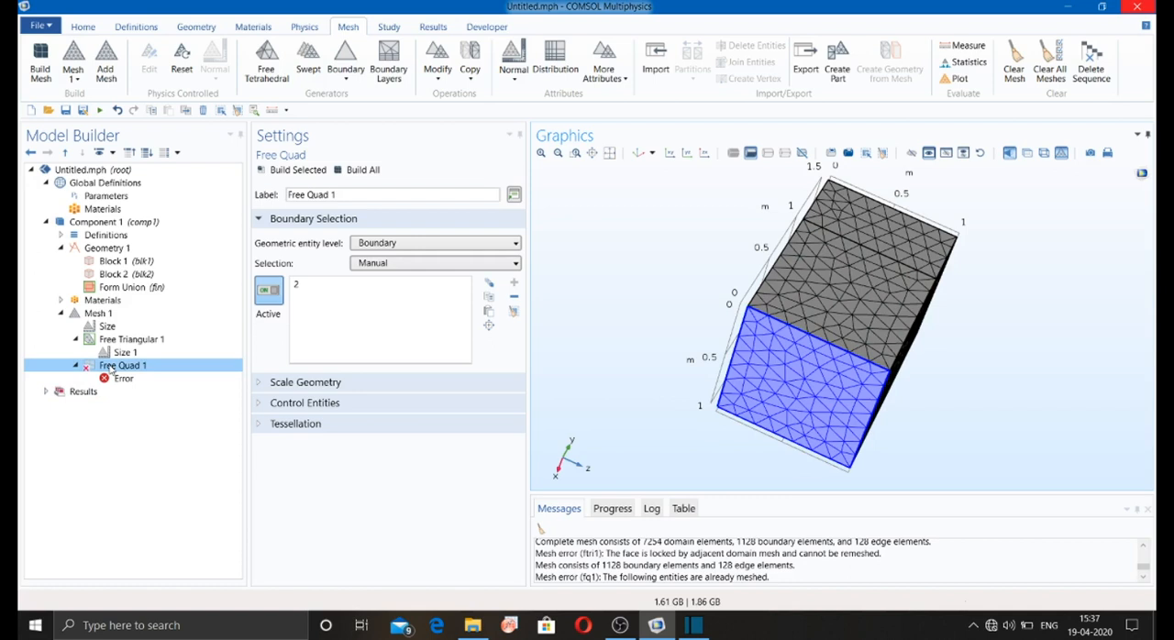
# Step: Disable the Free Triangular 1 node in Mesh 1
pyautogui.rightClick(111, 369)
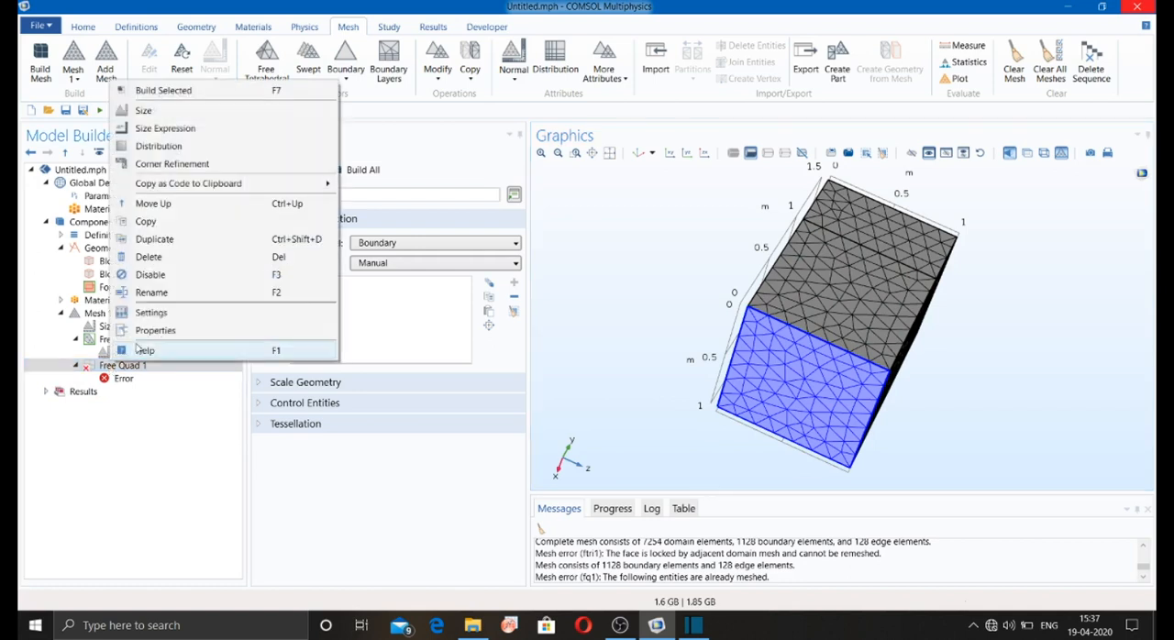
pyautogui.click(126, 347)
pyautogui.click(126, 344)
pyautogui.rightClick(126, 342)
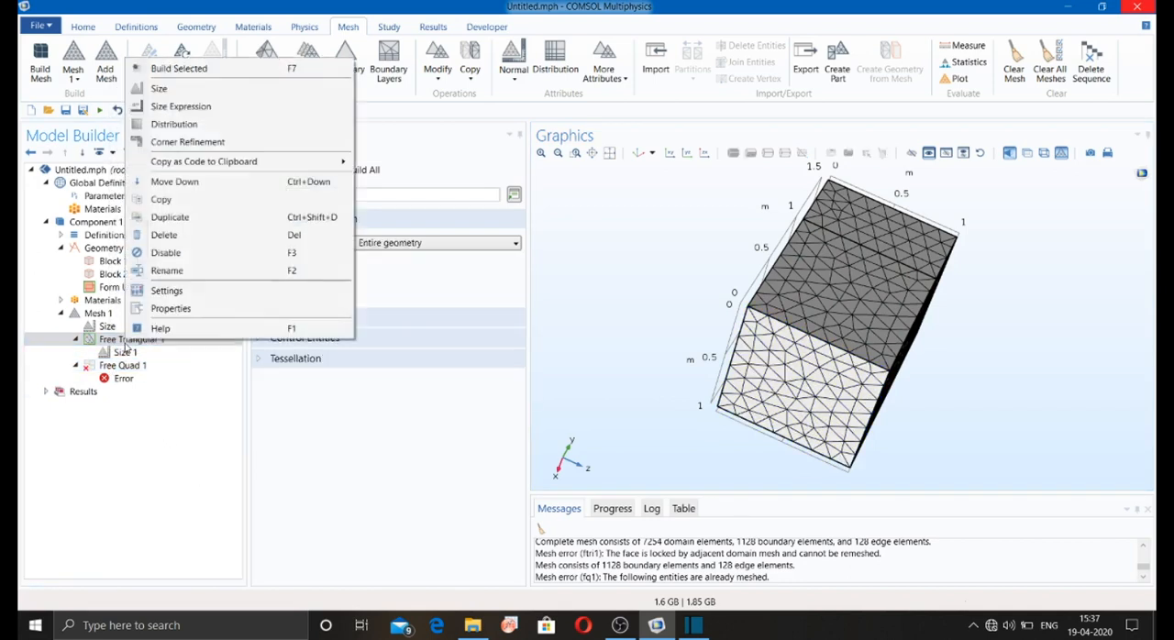
pyautogui.click(165, 253)
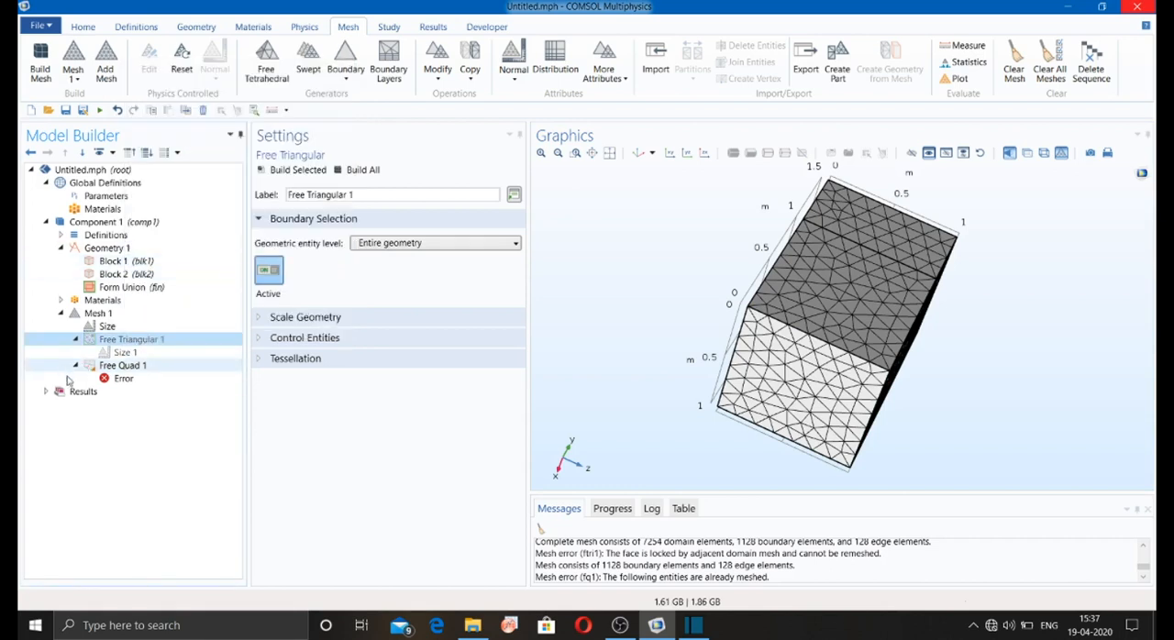
# Step: Add a Size attribute under Free Quad 1 with the predefined Normal size and build the quad mesh on boundary 2
pyautogui.click(106, 367)
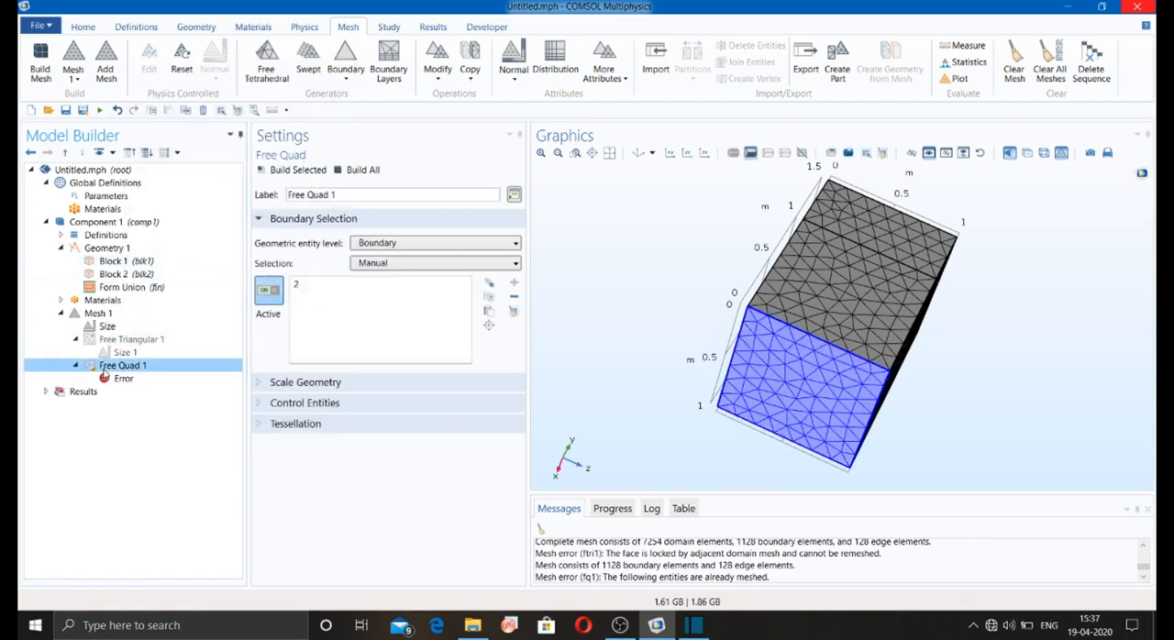
pyautogui.rightClick(105, 373)
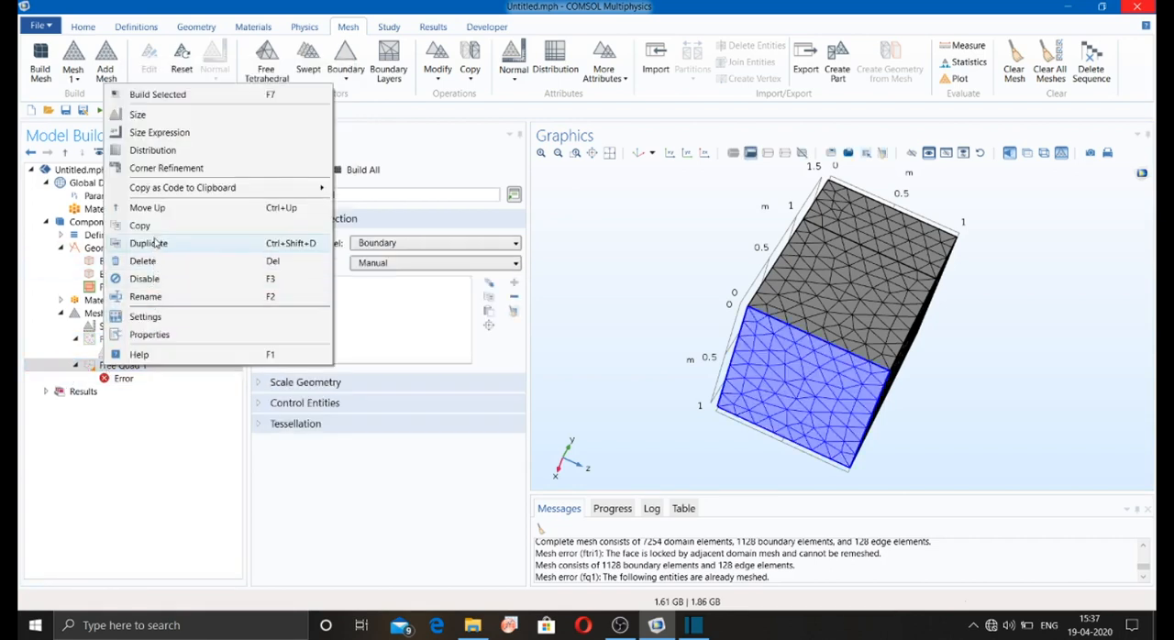
pyautogui.click(147, 114)
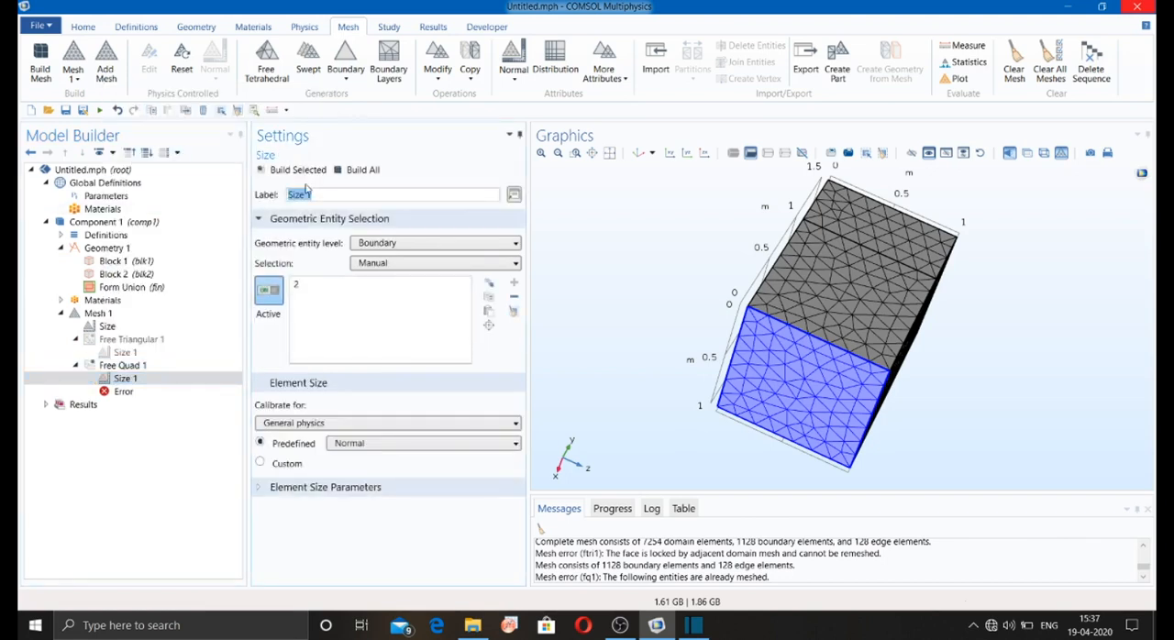
pyautogui.click(296, 170)
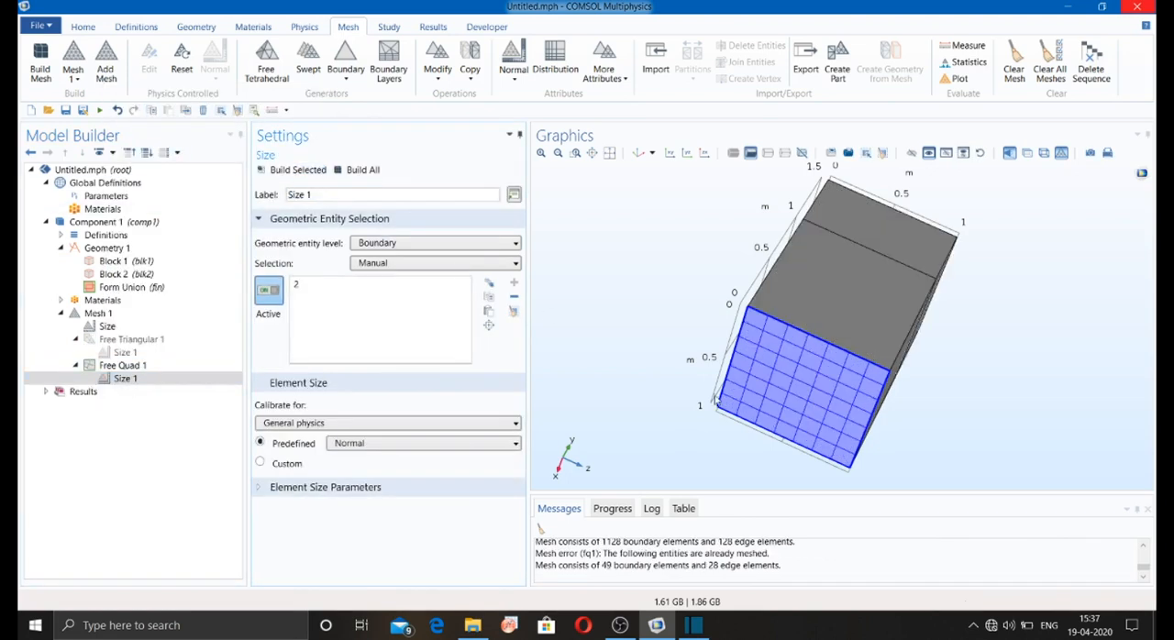
pyautogui.moveTo(714, 400); pyautogui.dragTo(775, 243)
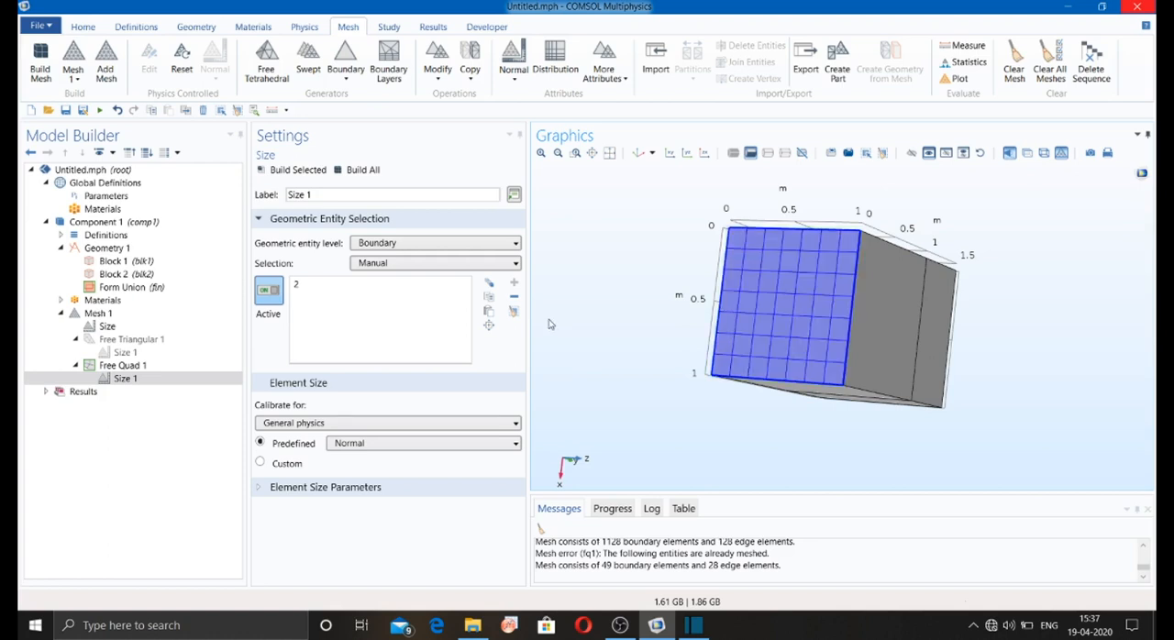
pyautogui.moveTo(621, 298); pyautogui.dragTo(692, 382)
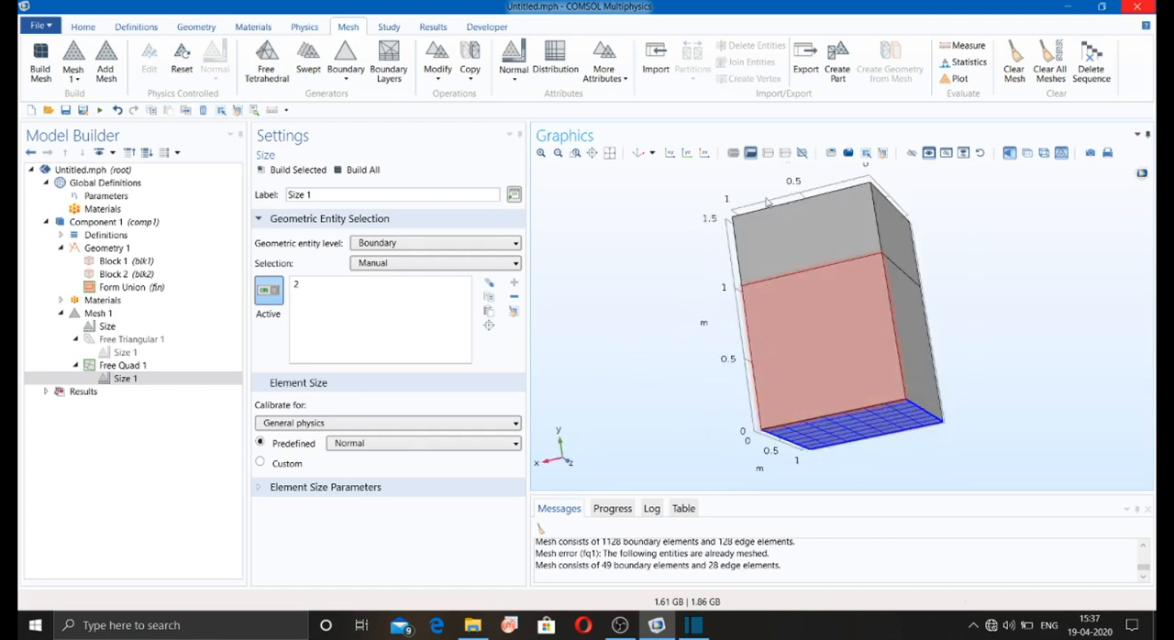
# Step: Add a Boundary Layers mesh for the entire geometry and build the complete mesh
pyautogui.click(344, 79)
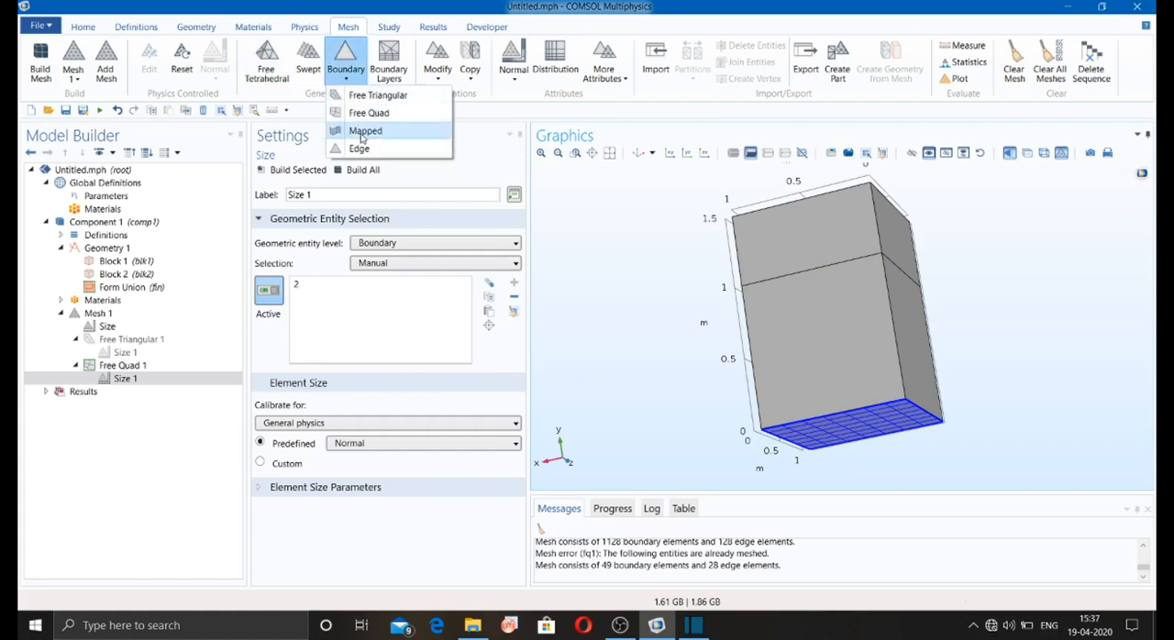
pyautogui.click(393, 83)
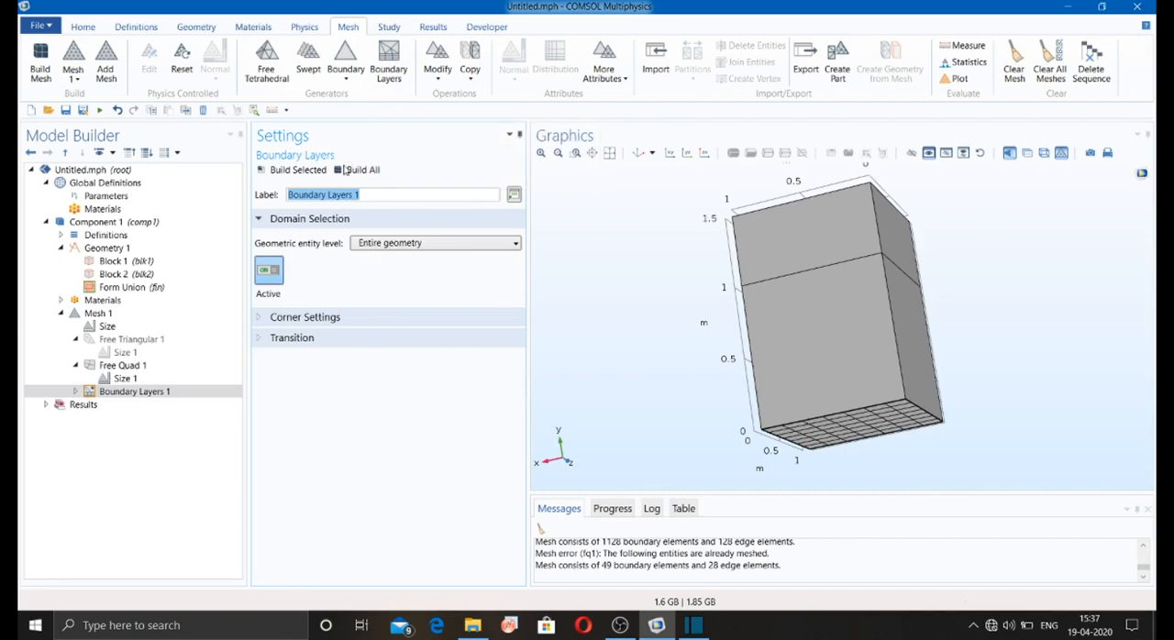
pyautogui.click(343, 170)
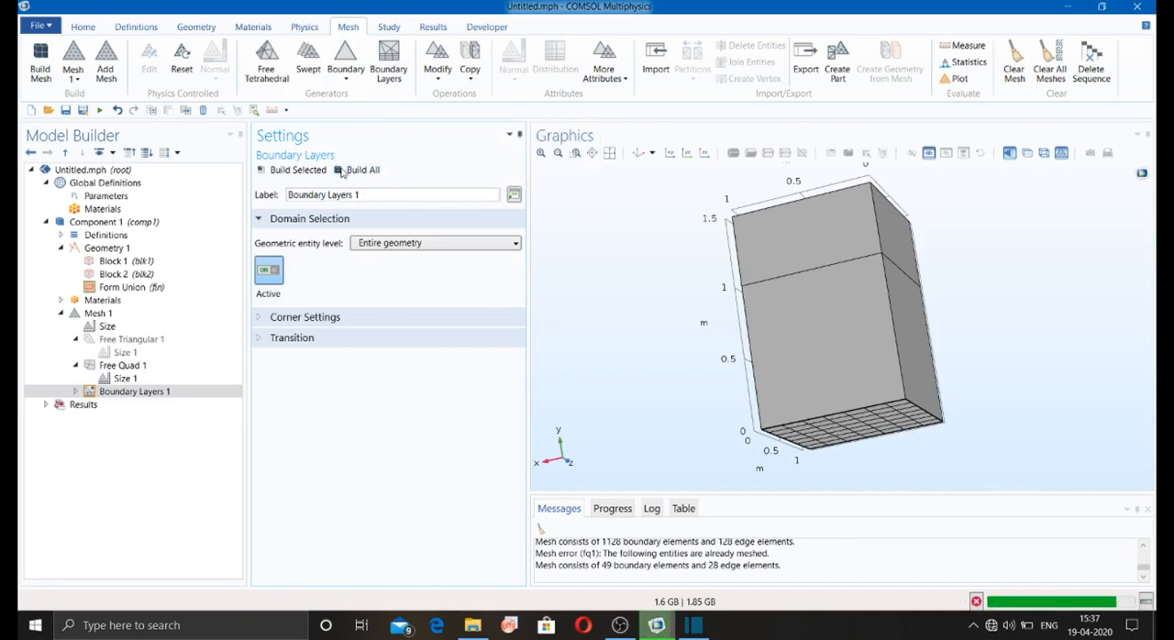
pyautogui.moveTo(645, 300); pyautogui.dragTo(648, 397)
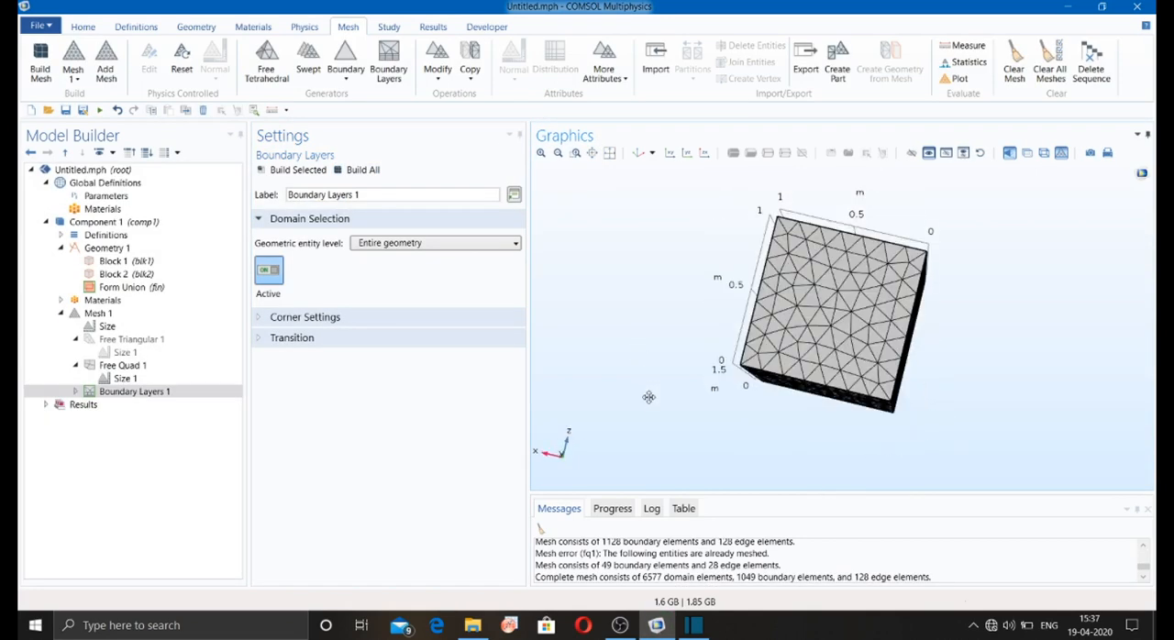
# Step: Add a Size Expression node for the entire geometry to Mesh 1 and look through the mesh copy and additional attribute options
pyautogui.click(432, 84)
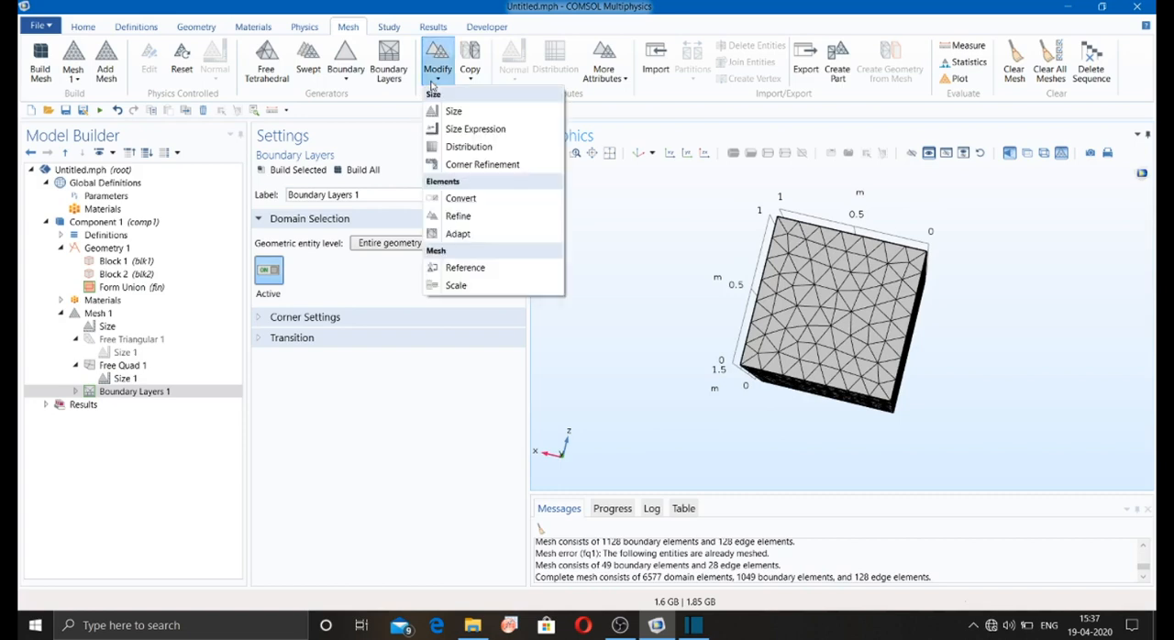
pyautogui.click(474, 130)
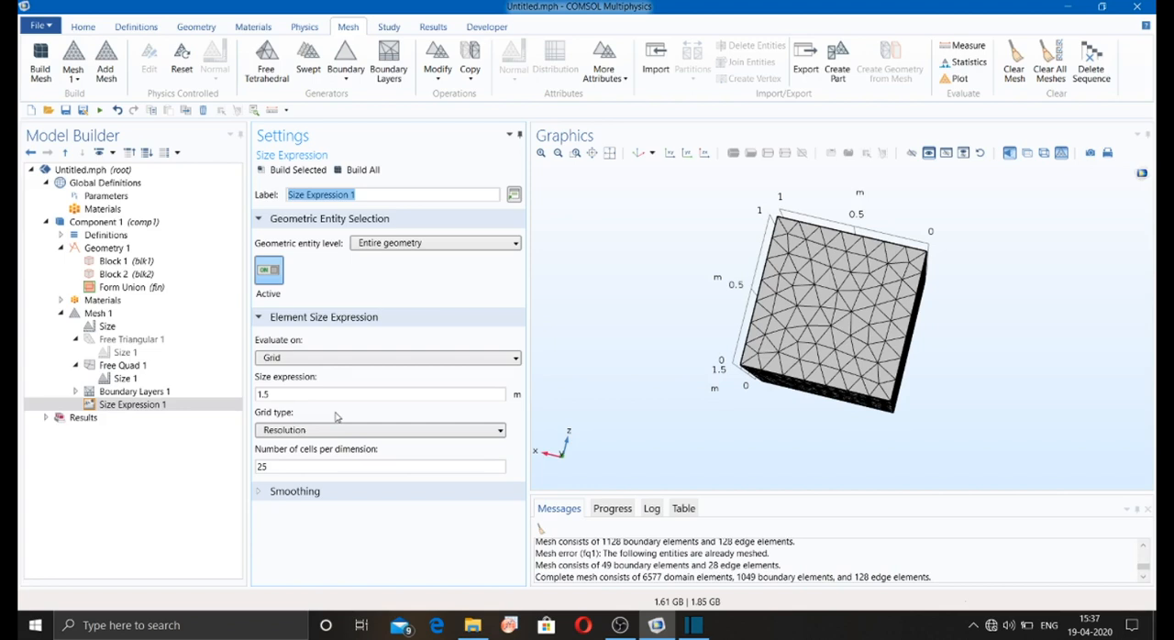
pyautogui.click(479, 79)
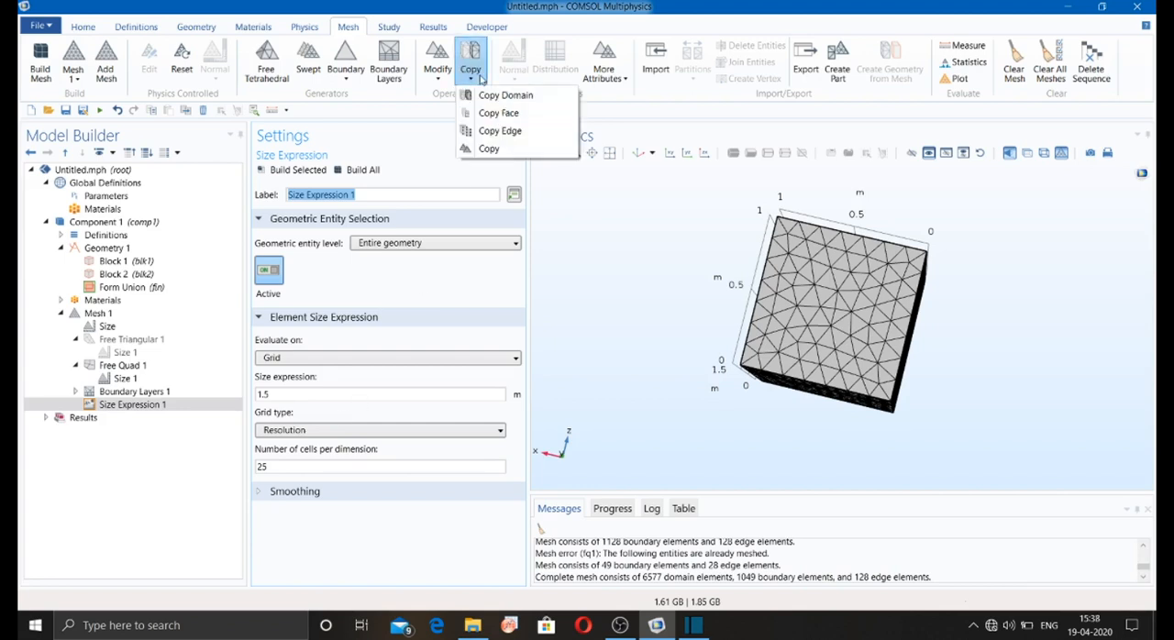
pyautogui.click(606, 78)
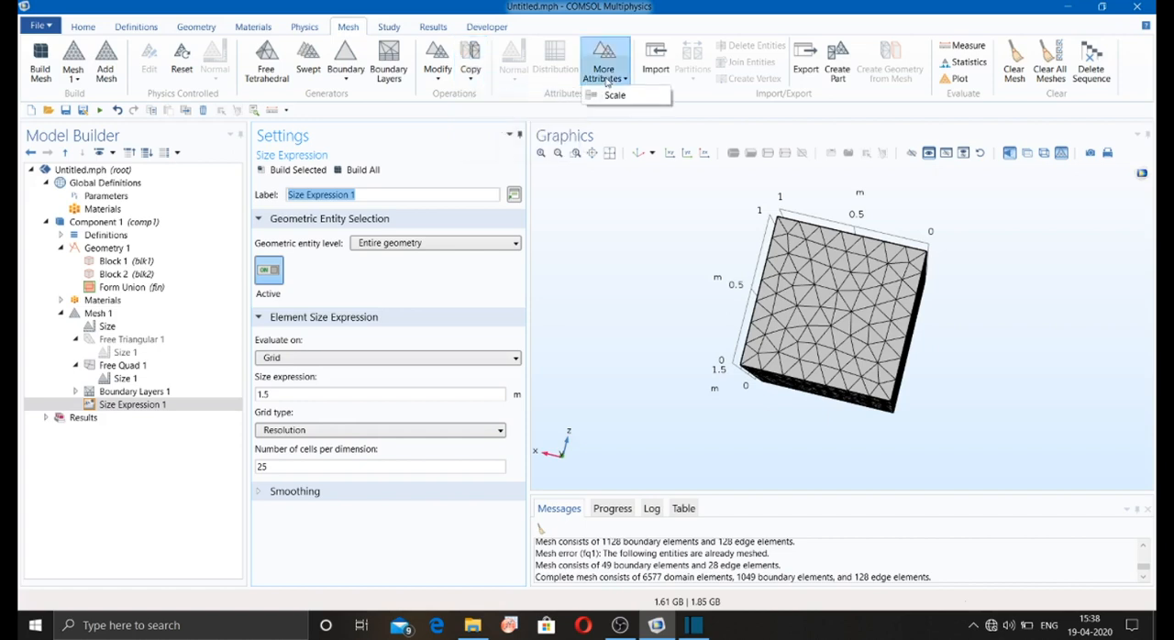
pyautogui.click(616, 78)
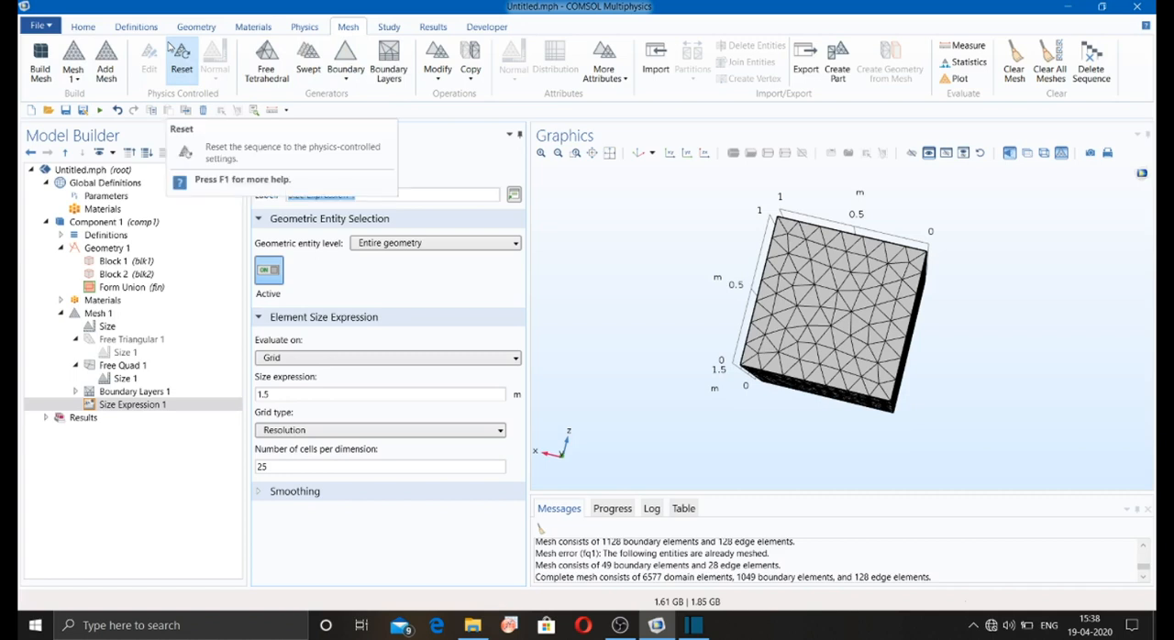
# Step: Add a second mesh sequence to Component 1
pyautogui.click(106, 66)
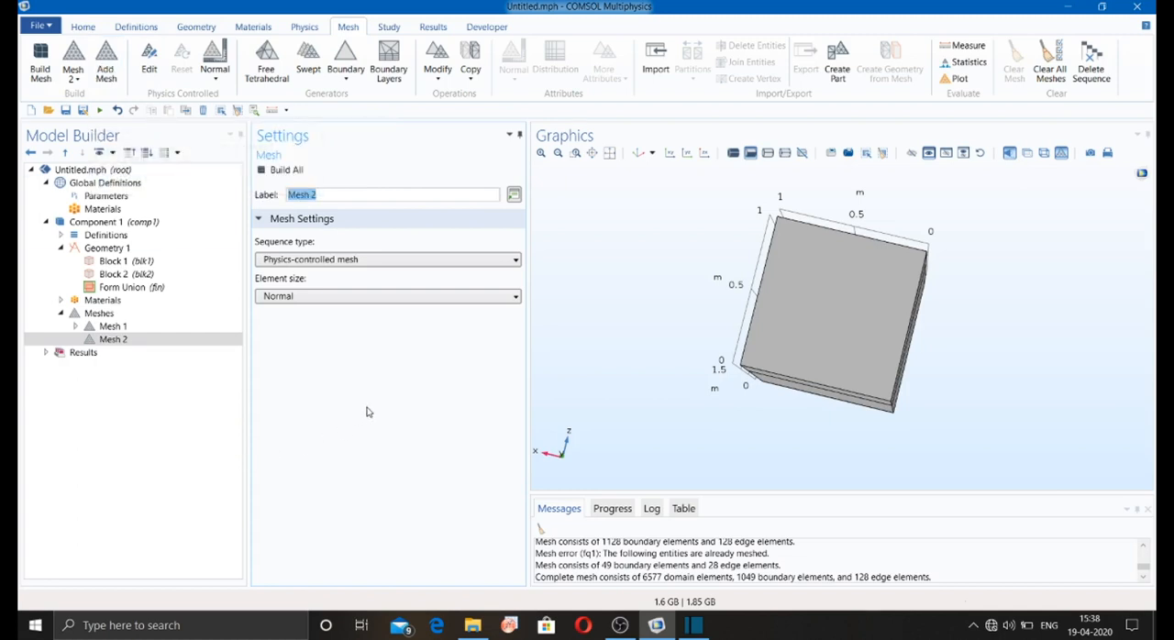
pyautogui.moveTo(629, 319); pyautogui.dragTo(696, 373)
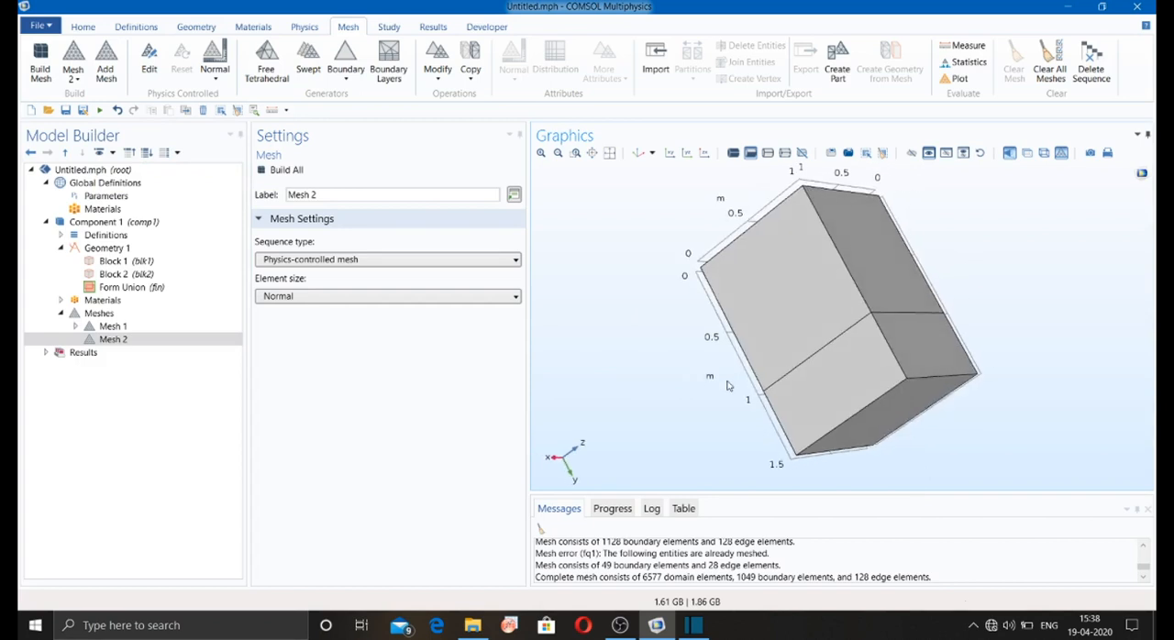
pyautogui.click(689, 629)
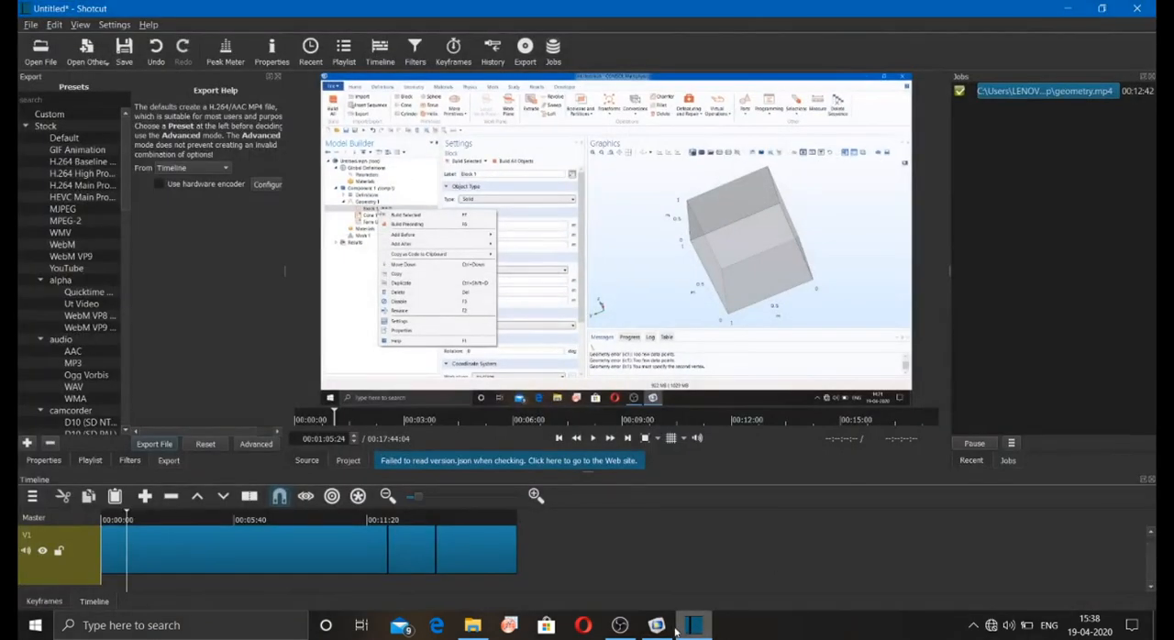
pyautogui.click(694, 625)
pyautogui.click(655, 625)
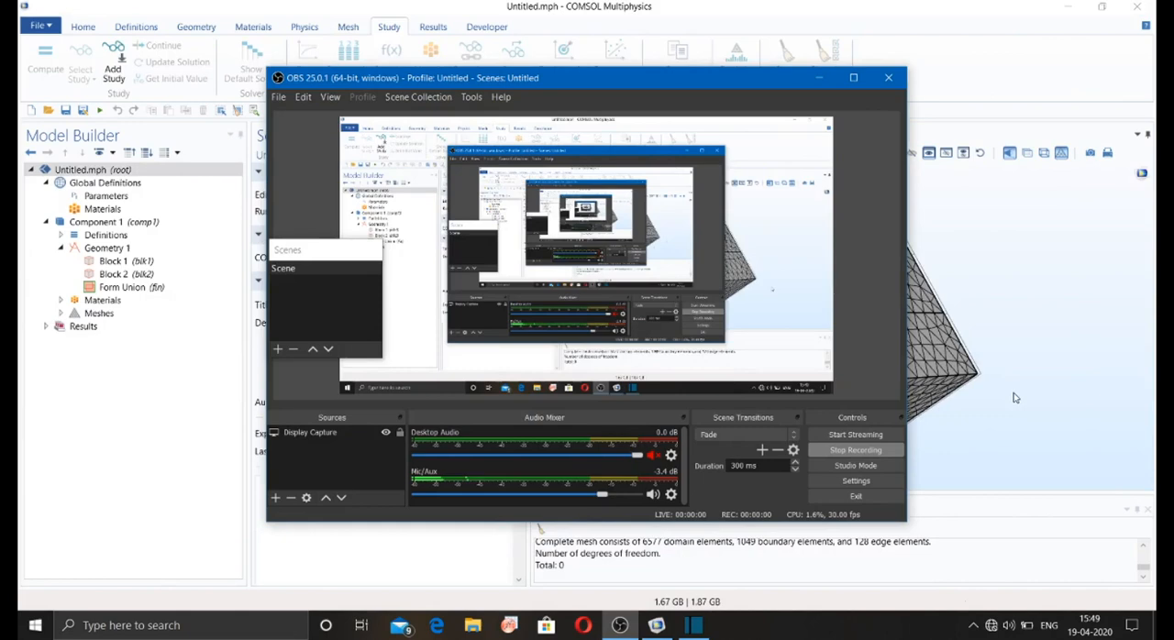
pyautogui.click(1014, 397)
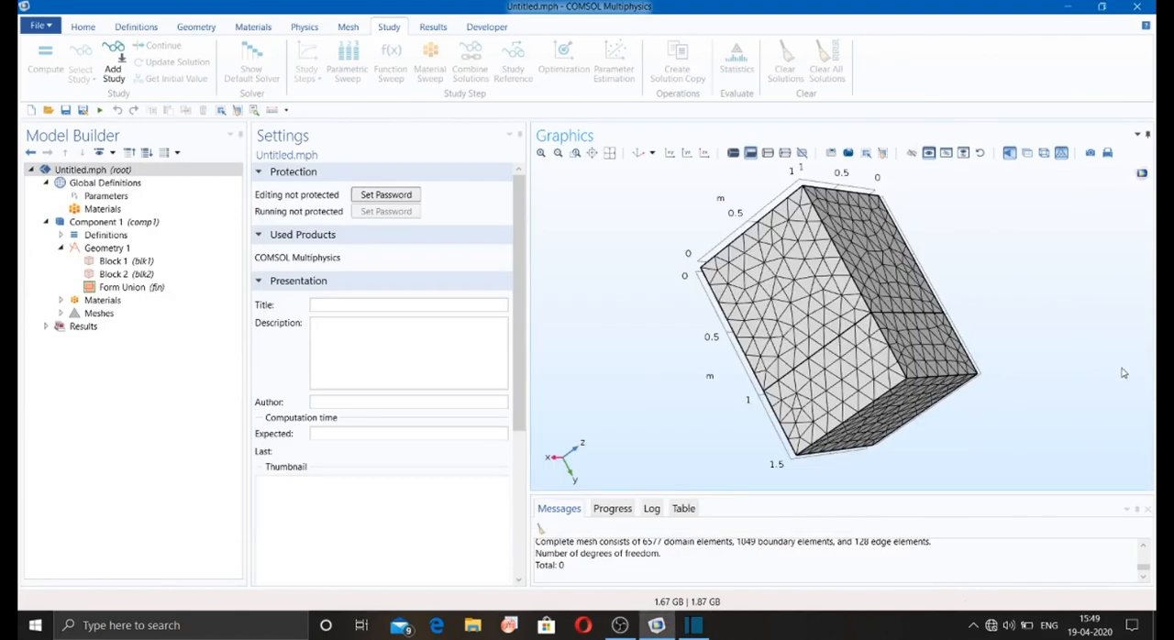
# Step: Add a Stationary preset study to the model and close the study selection
pyautogui.click(114, 74)
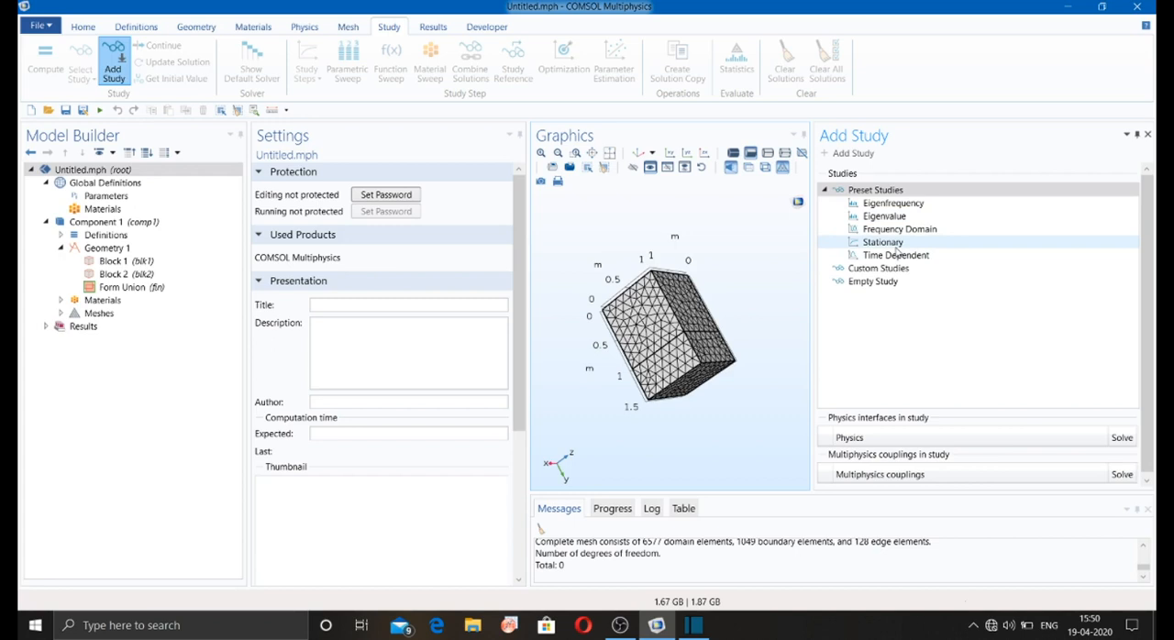
pyautogui.click(885, 242)
pyautogui.doubleClick(884, 242)
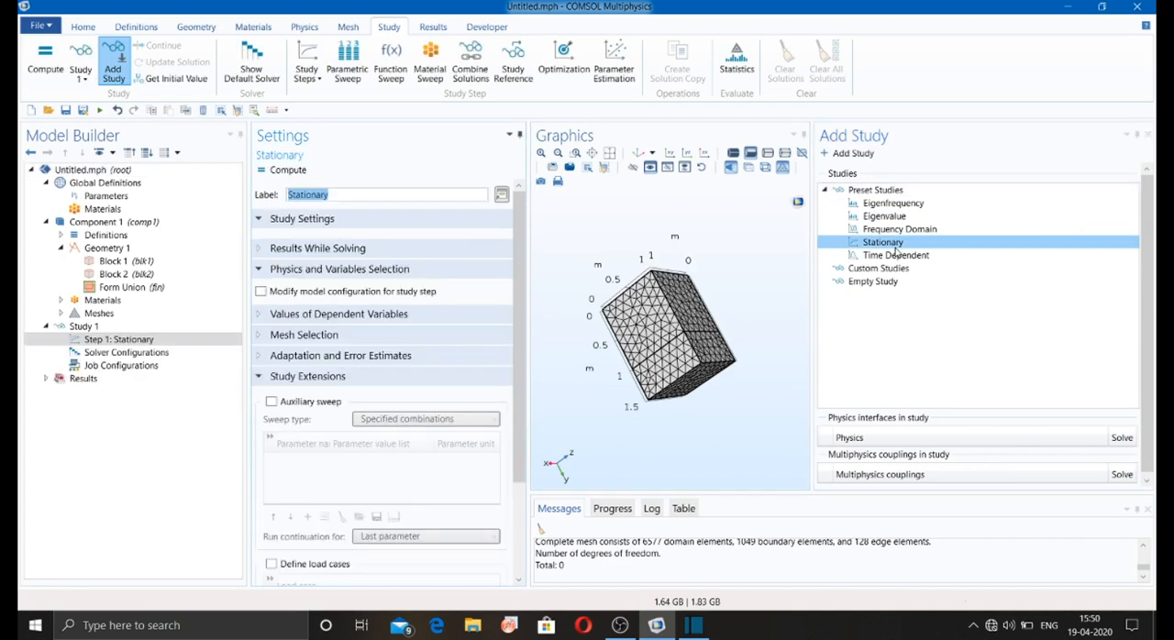
pyautogui.click(1147, 136)
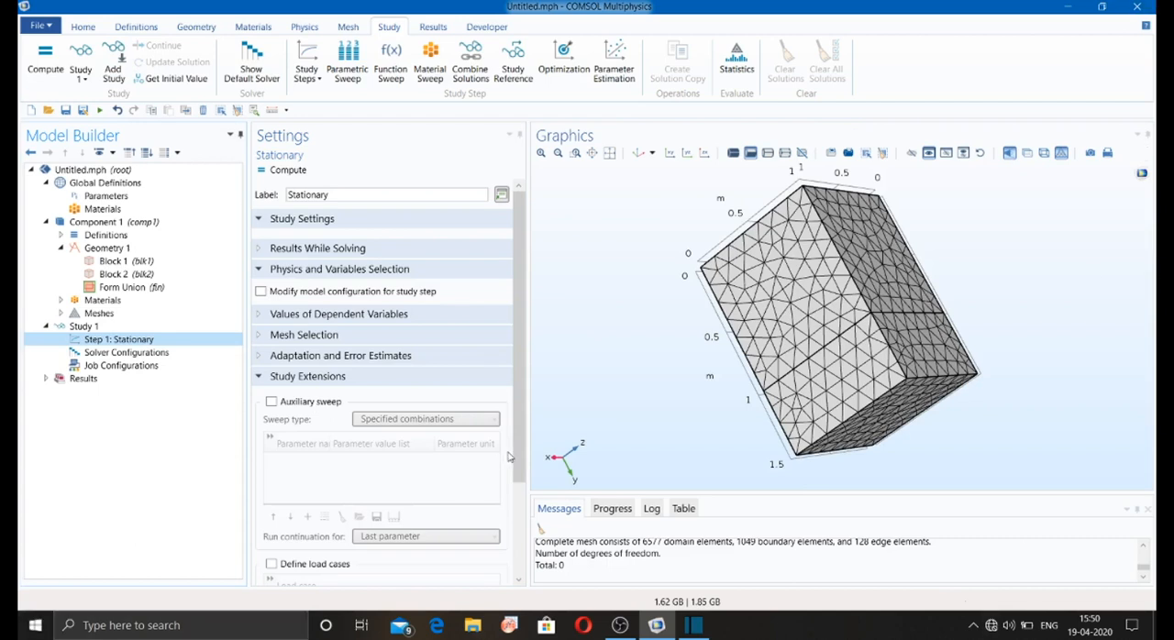
# Step: Enable the auxiliary sweep in the Stationary step, add the Velocity parameter to it and check its global definition
pyautogui.click(272, 402)
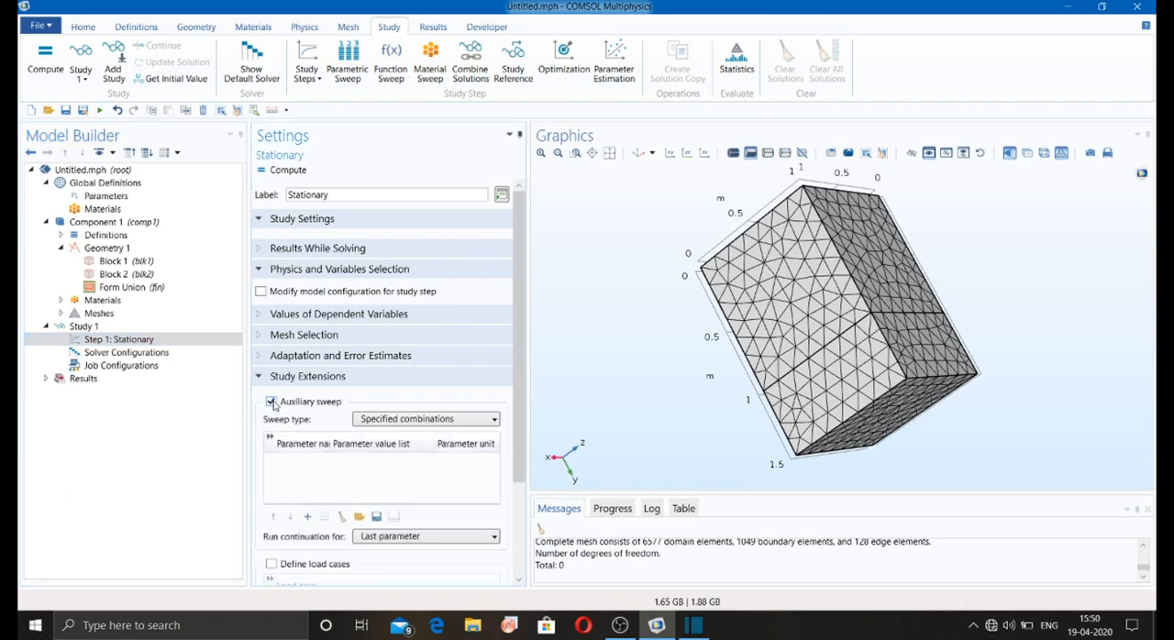
pyautogui.click(307, 516)
pyautogui.click(307, 461)
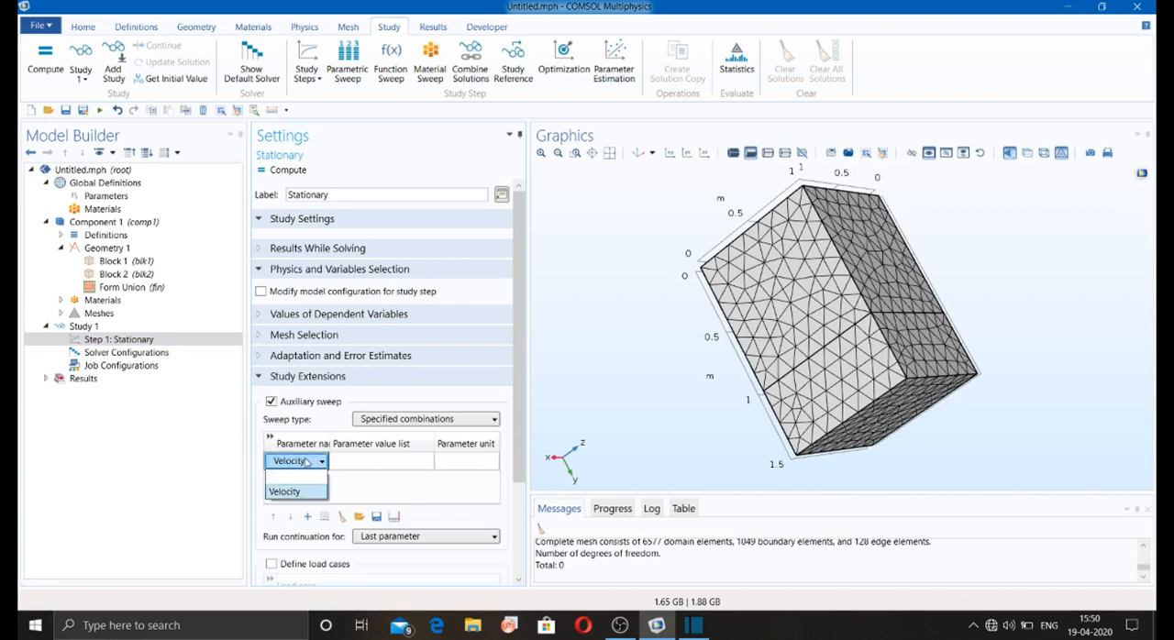
pyautogui.click(291, 487)
pyautogui.click(122, 197)
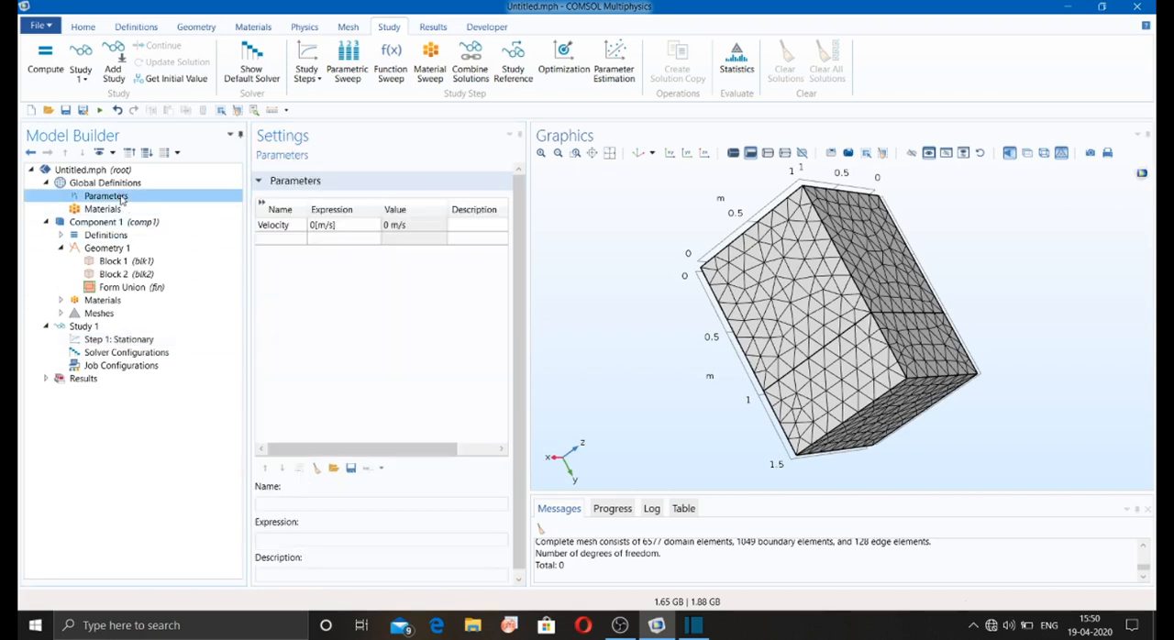
pyautogui.click(118, 339)
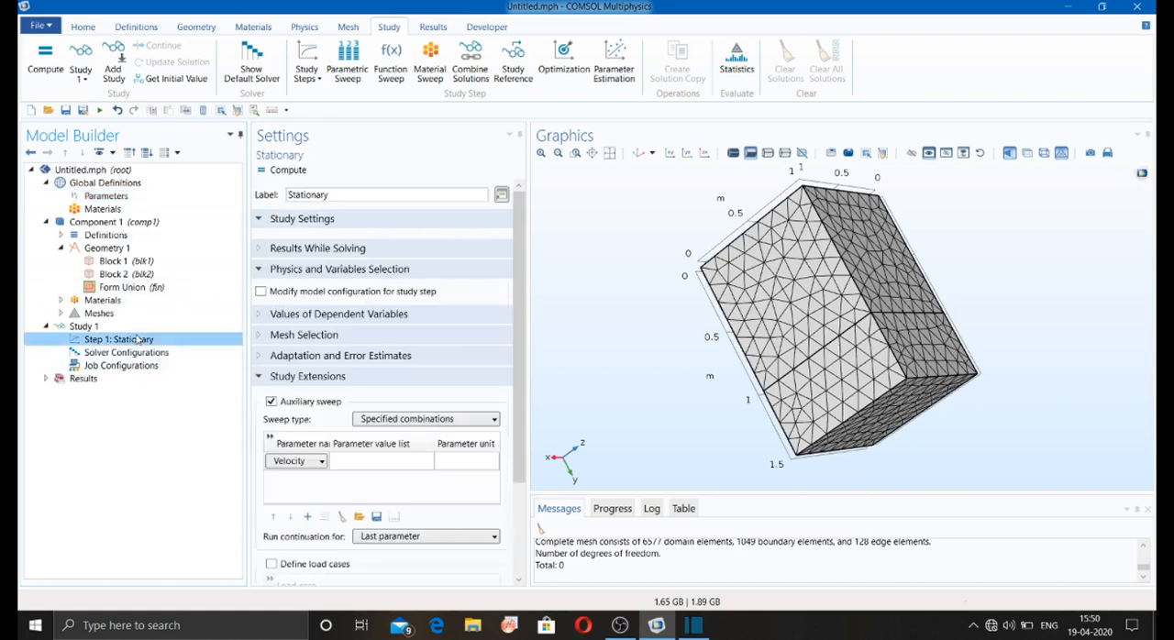
# Step: Add a Parametric Sweep to Study 1 and check the parameters defined globally
pyautogui.click(308, 76)
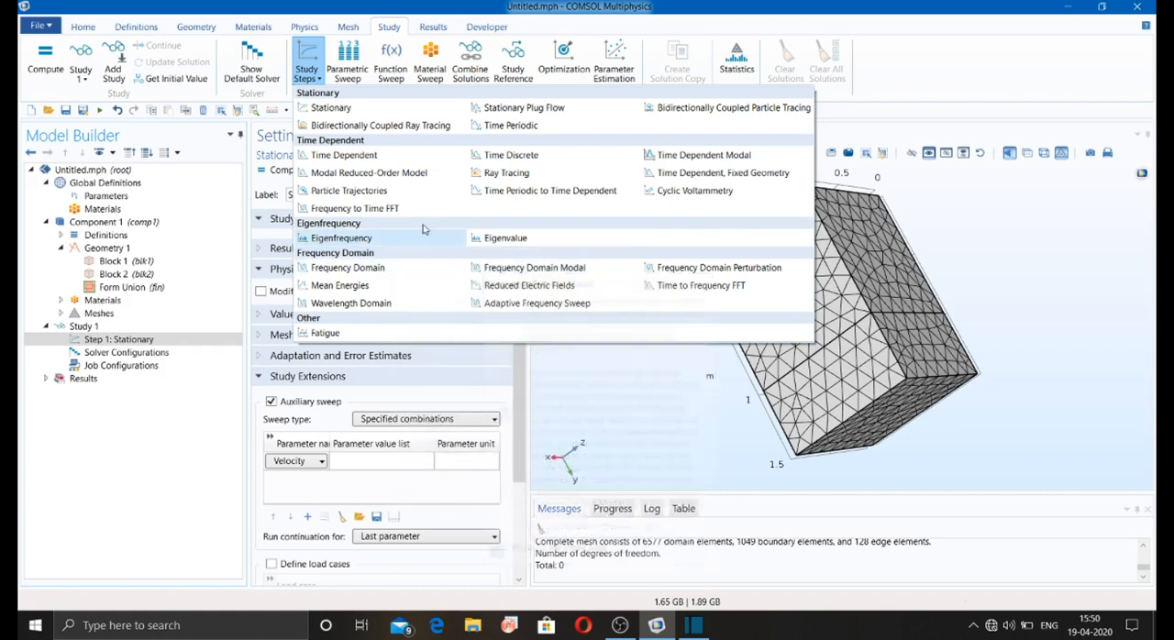
pyautogui.click(358, 59)
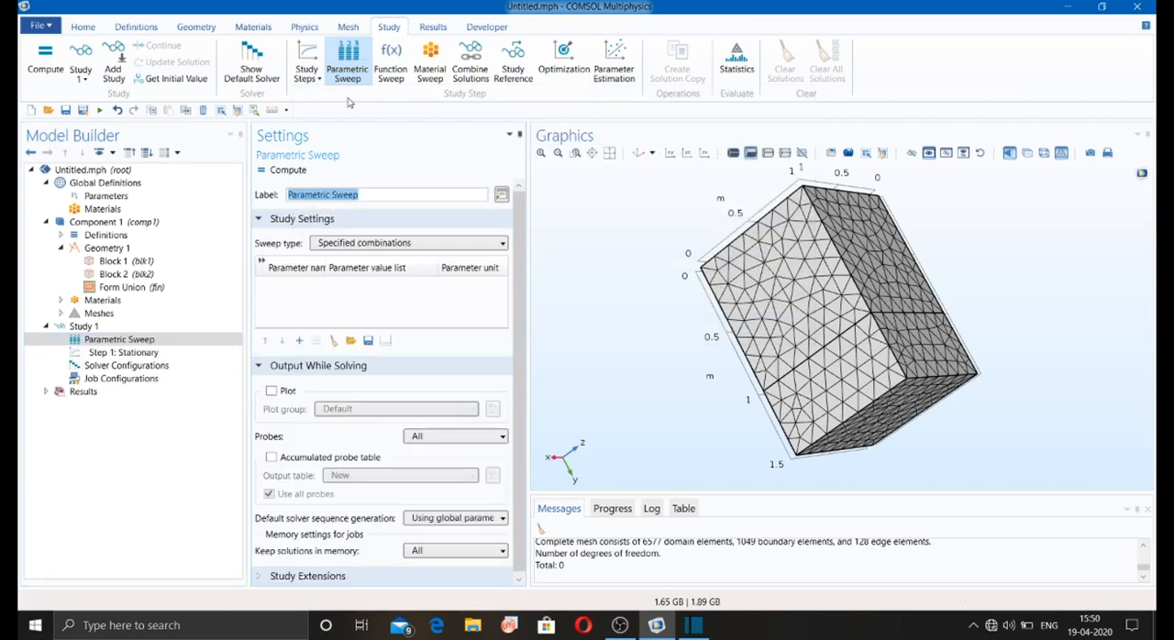
pyautogui.click(108, 196)
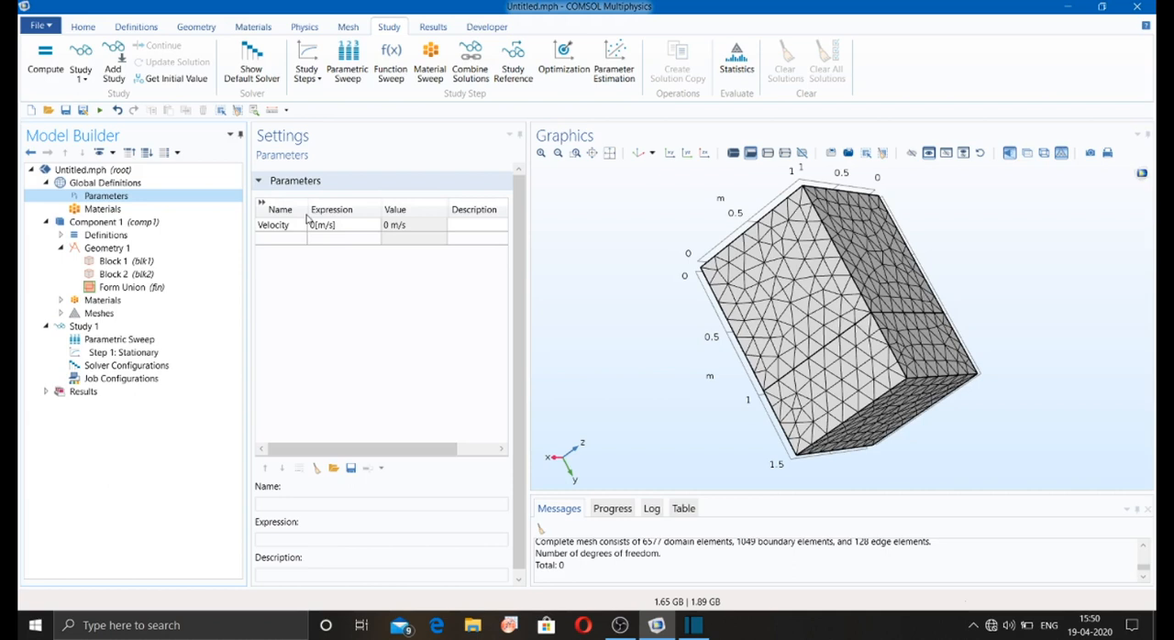
# Step: Add the Velocity parameter to the Parametric Sweep with the value list range(0,10,100)
pyautogui.click(170, 341)
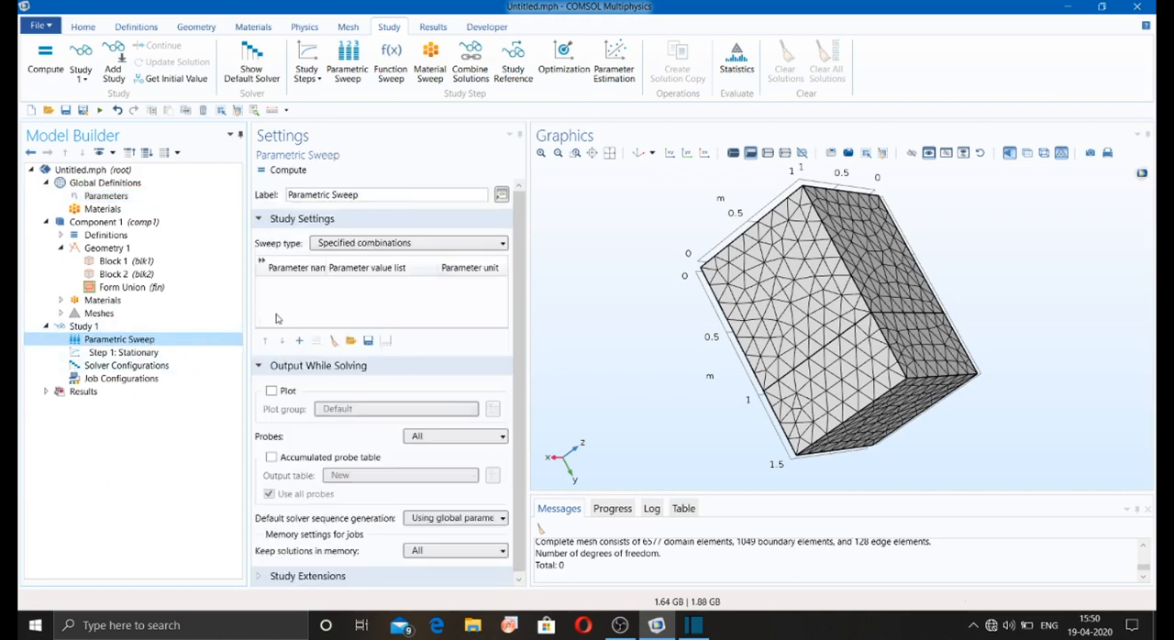
pyautogui.click(300, 340)
pyautogui.click(332, 286)
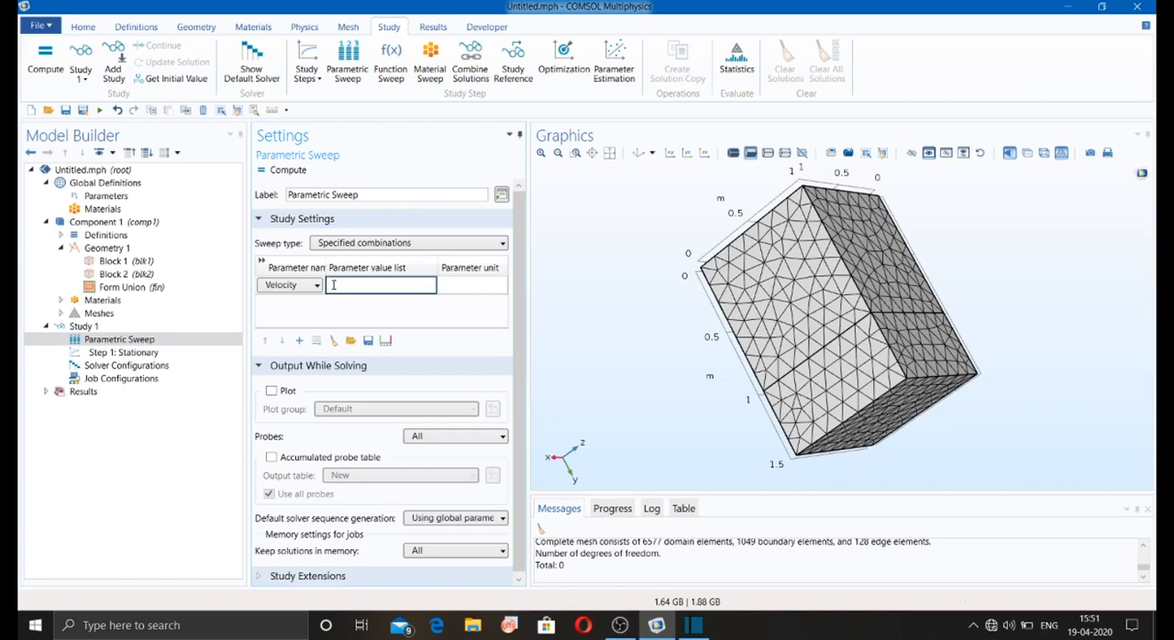
pyautogui.write('range(0,10,100)')
# Step: Add a Function Sweep and a Material Sweep to Study 1
pyautogui.click(401, 71)
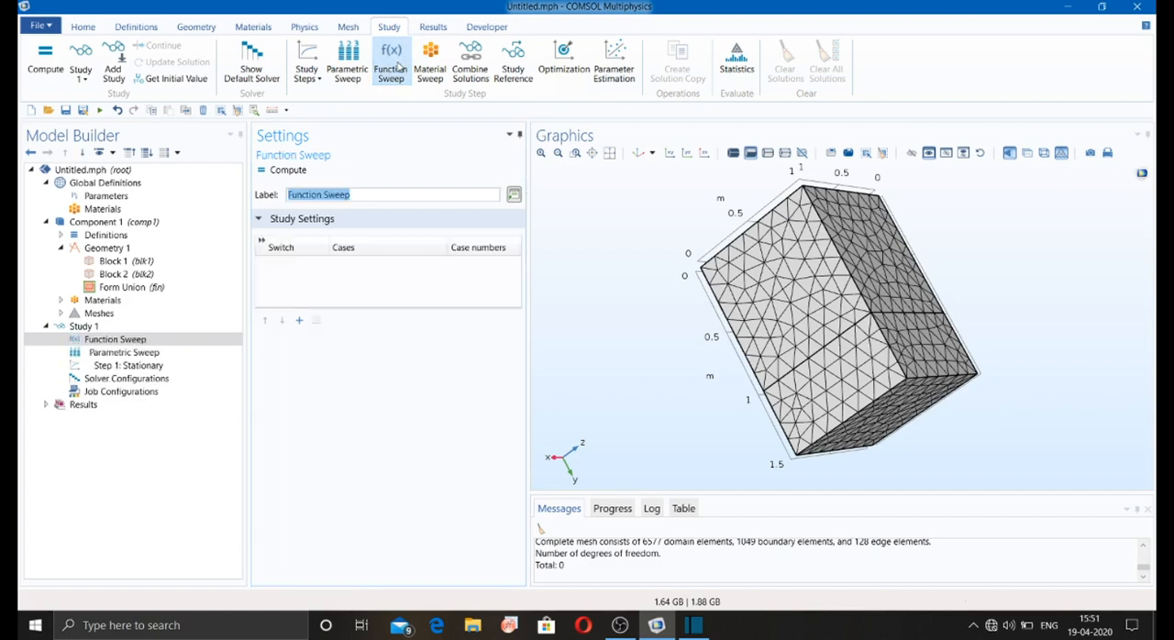
pyautogui.click(425, 63)
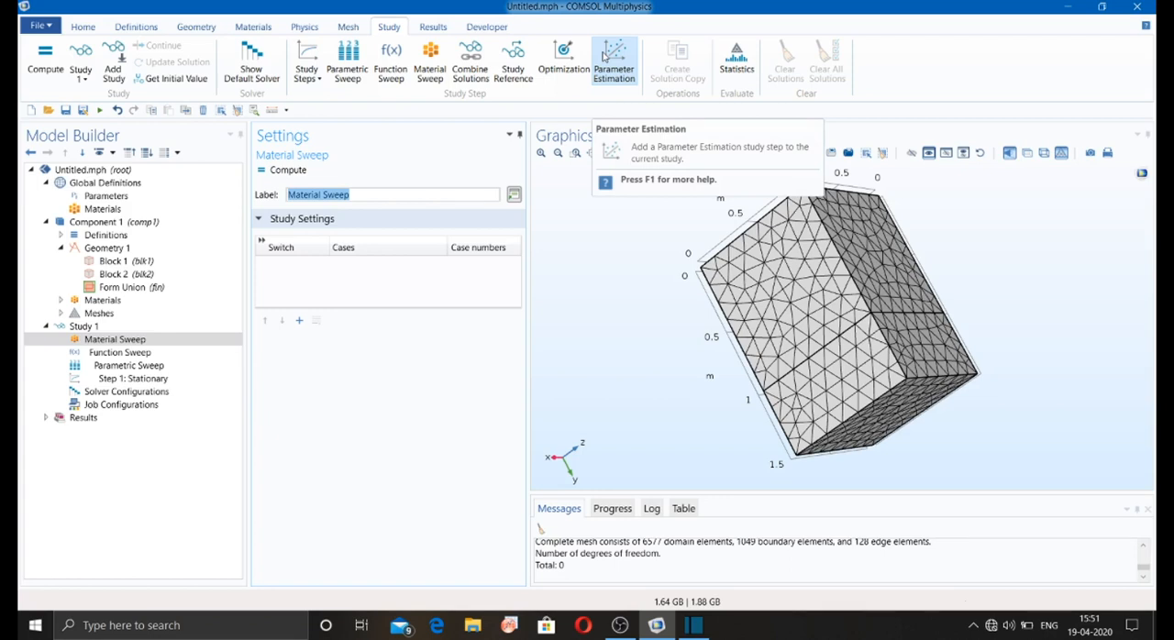
# Step: Review the Stationary step and the solver and job configurations, and evaluate the study's statistics
pyautogui.click(103, 380)
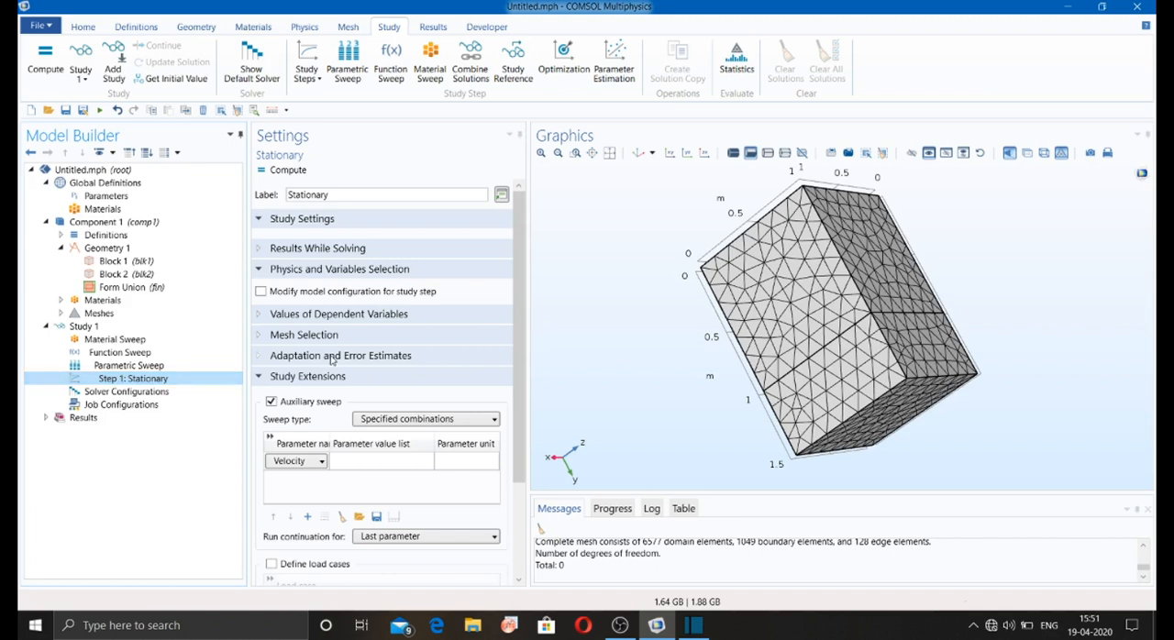
pyautogui.click(61, 393)
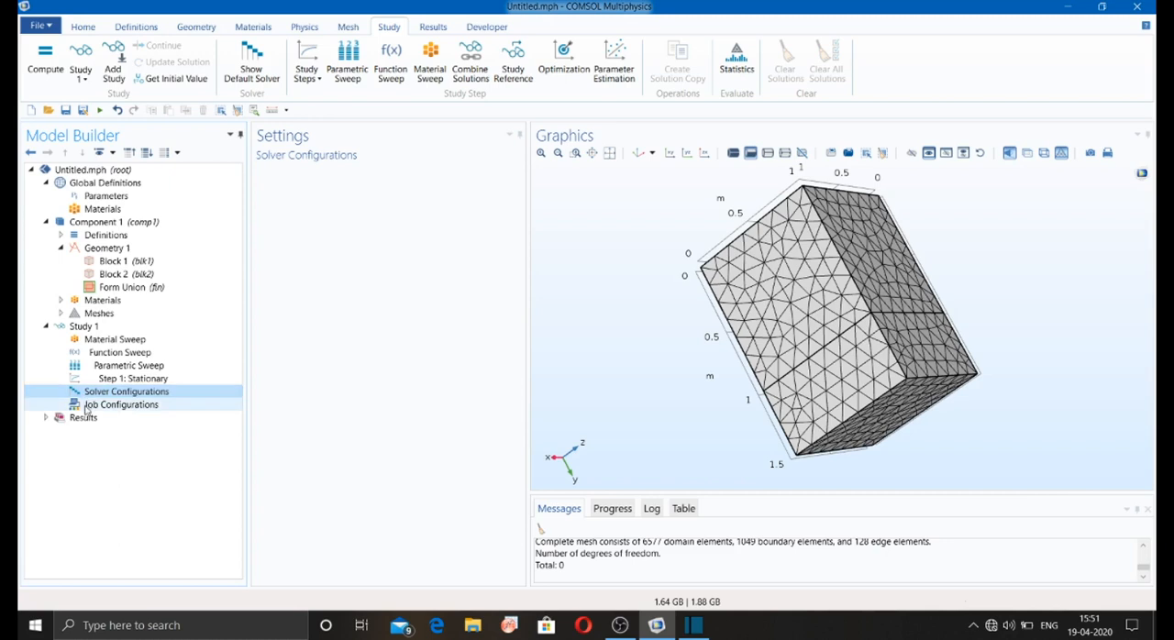
pyautogui.click(86, 407)
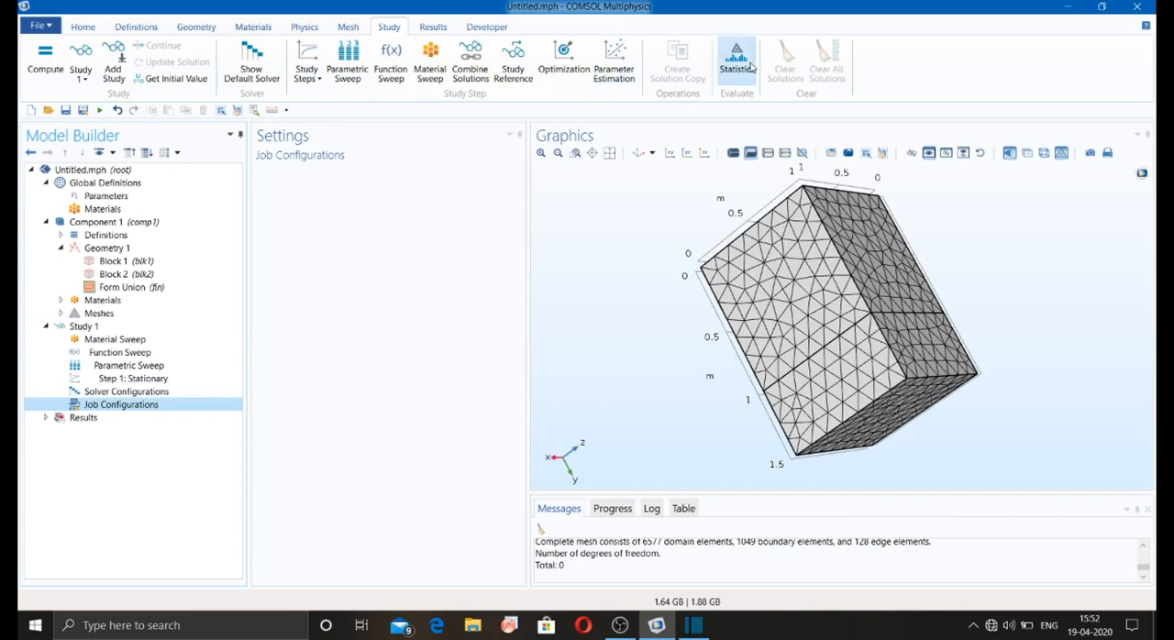
pyautogui.press('F8')
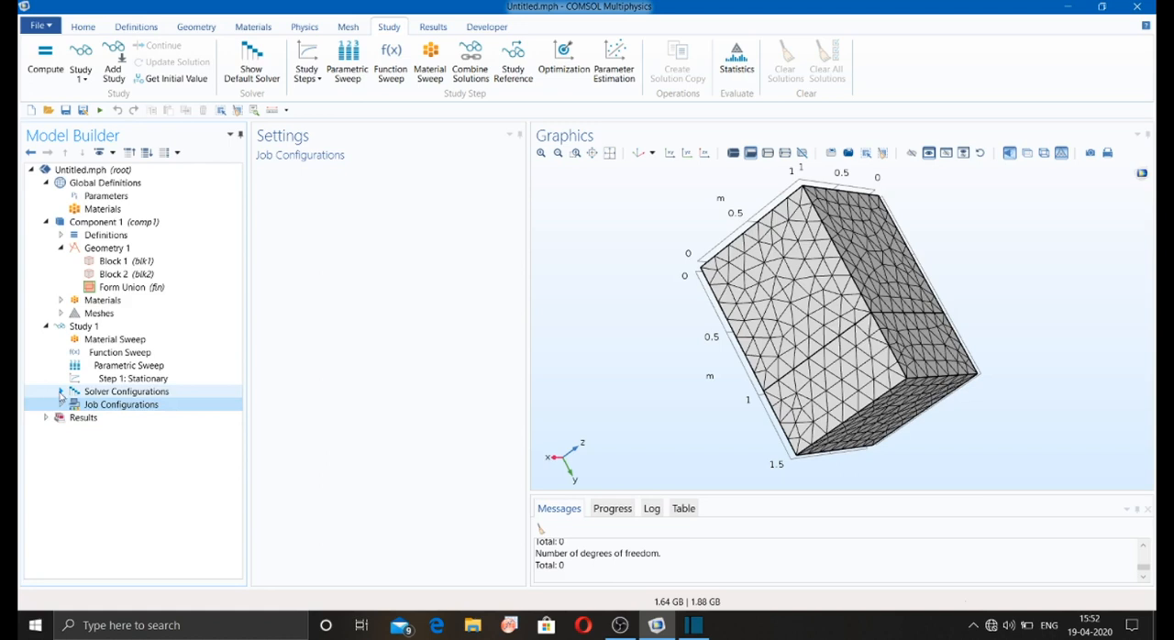
# Step: Examine the Compile Equations study and step options and the Dependent Variables 1 settings under Solution 1
pyautogui.click(61, 392)
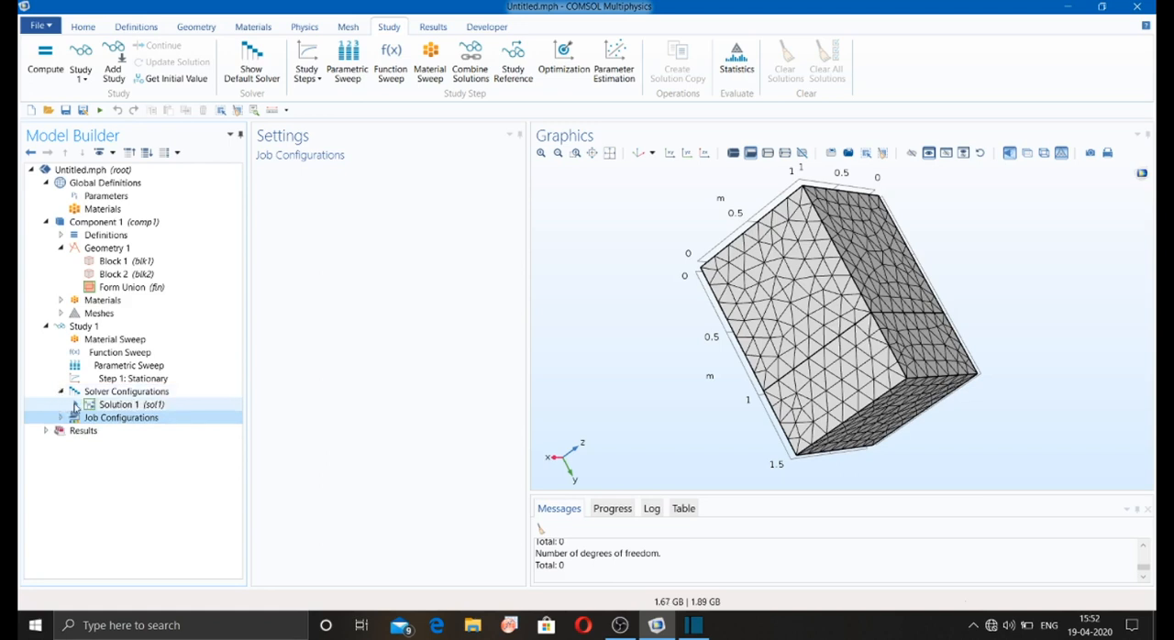
pyautogui.click(75, 405)
pyautogui.click(138, 430)
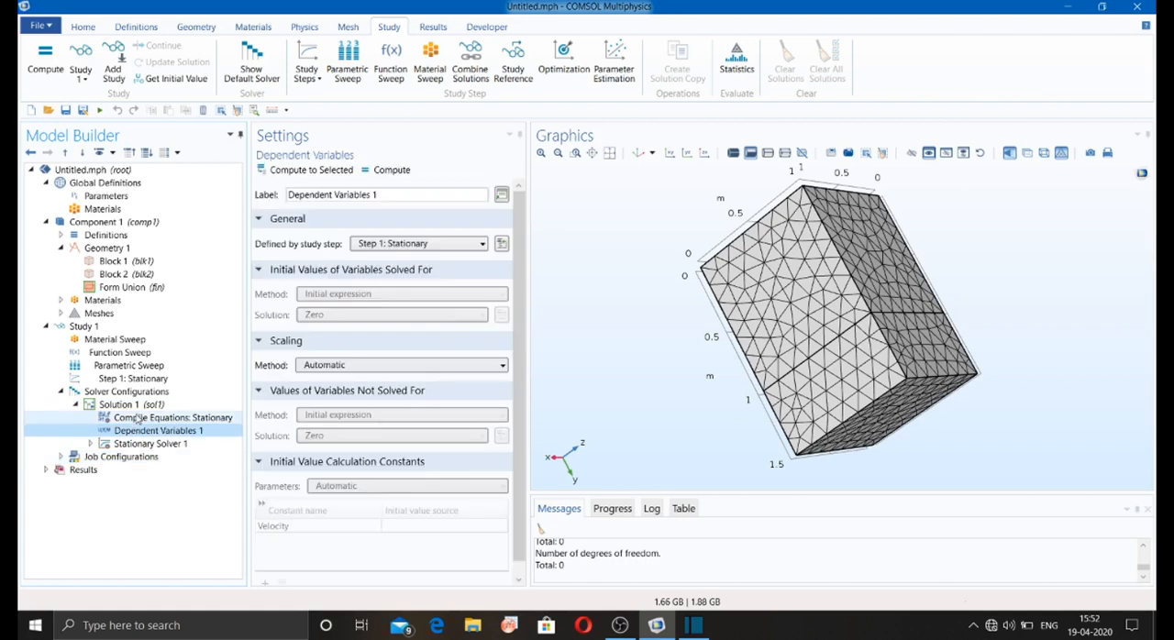
pyautogui.click(138, 419)
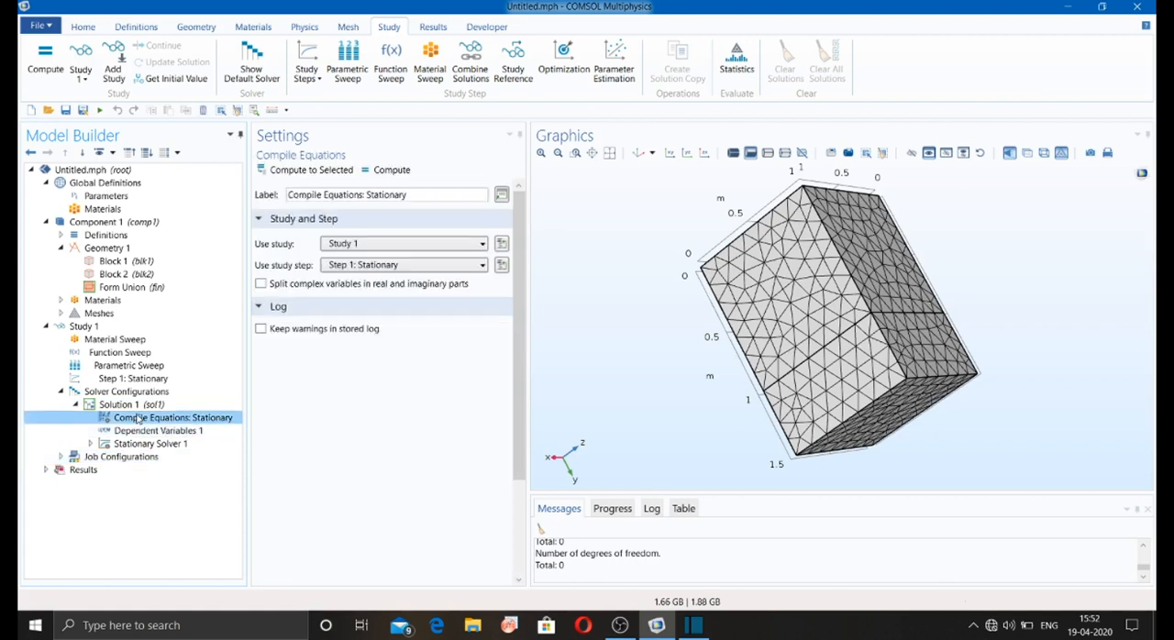
pyautogui.click(346, 265)
pyautogui.click(346, 265)
pyautogui.click(346, 265)
pyautogui.click(346, 265)
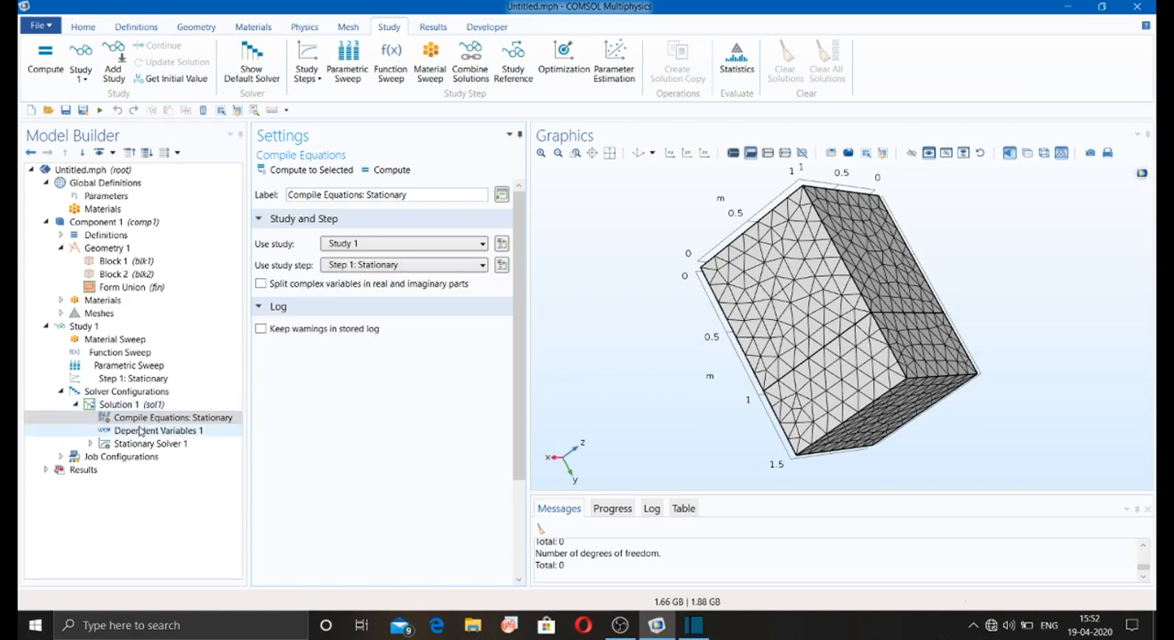
pyautogui.click(386, 243)
pyautogui.click(358, 259)
pyautogui.click(224, 419)
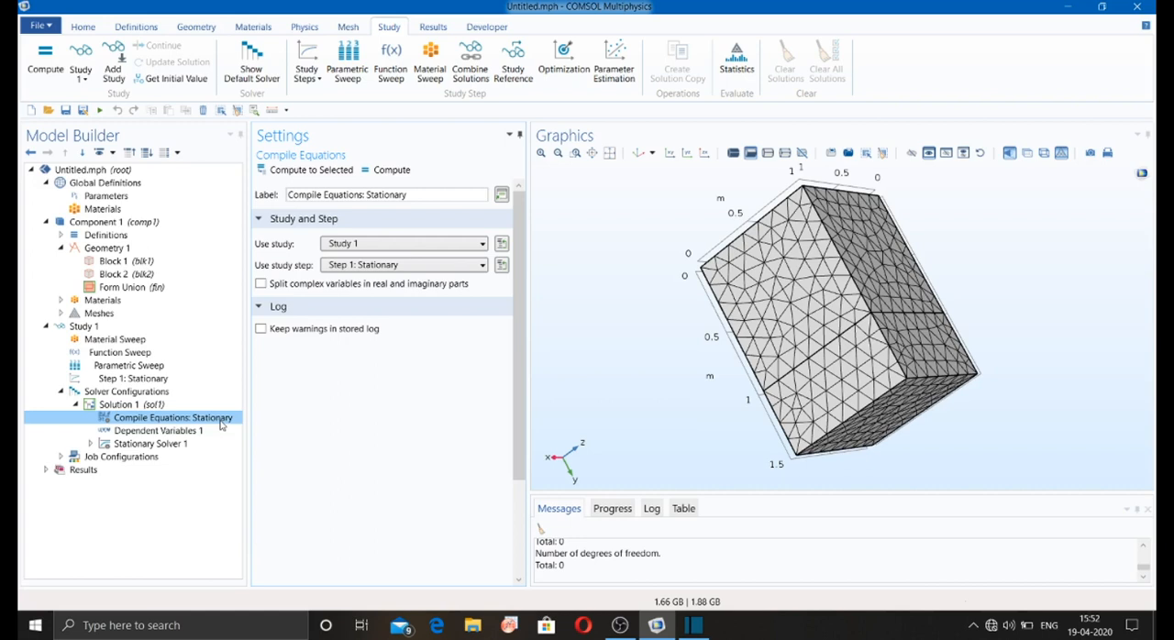
pyautogui.click(160, 430)
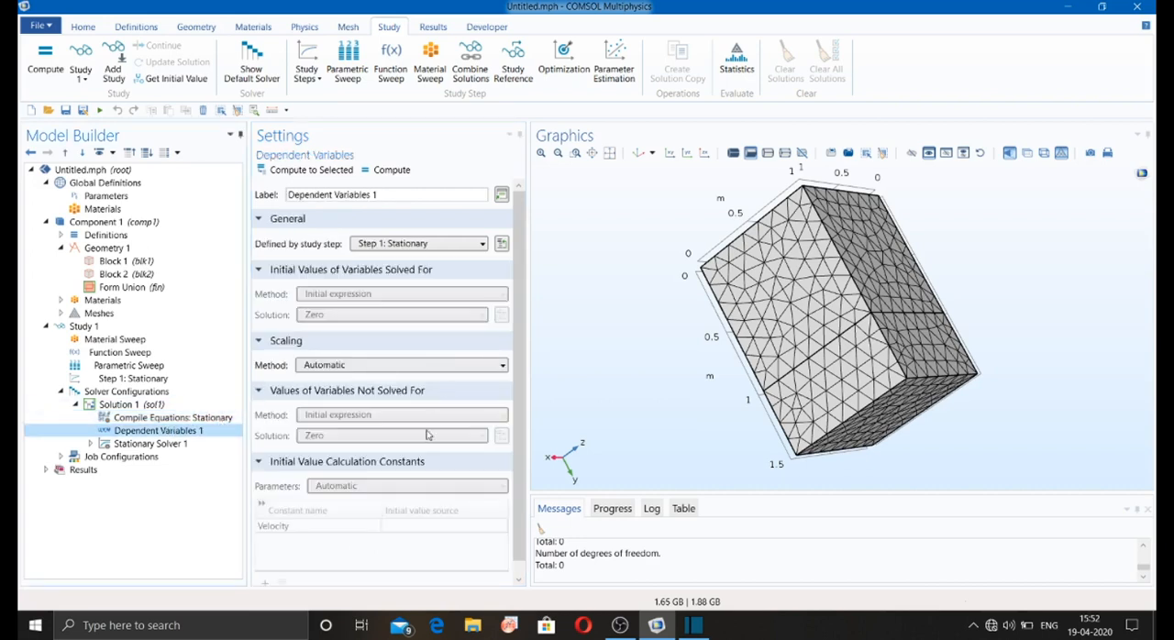
# Step: Examine Stationary Solver 1's study step and linearity options and its output, results while solving, constants and log settings
pyautogui.click(137, 443)
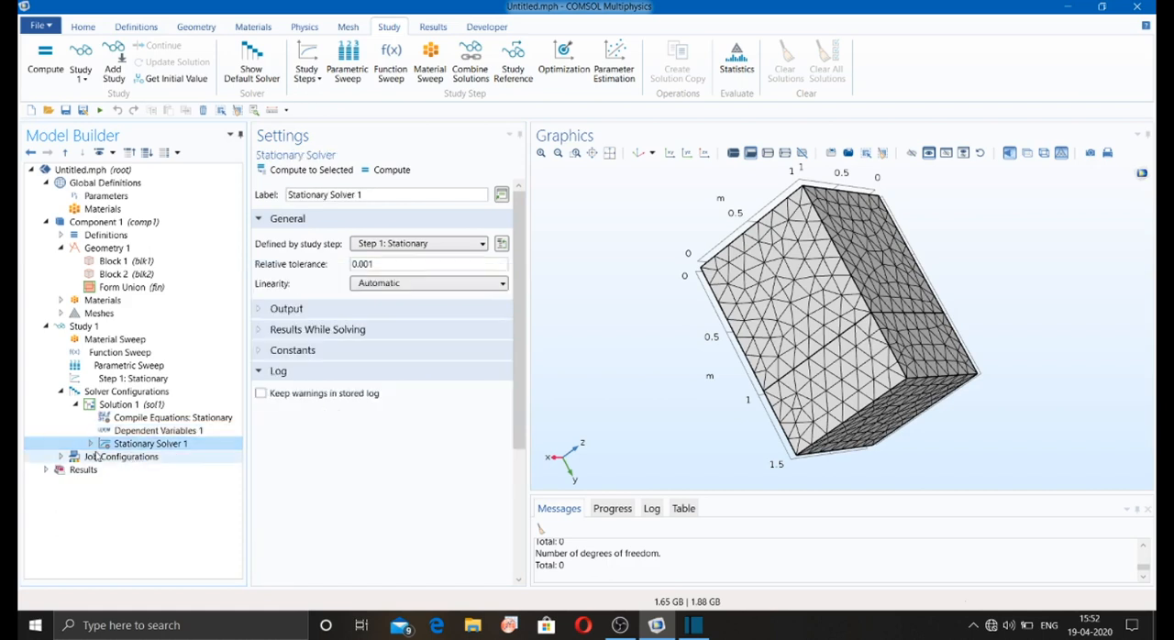
pyautogui.click(89, 444)
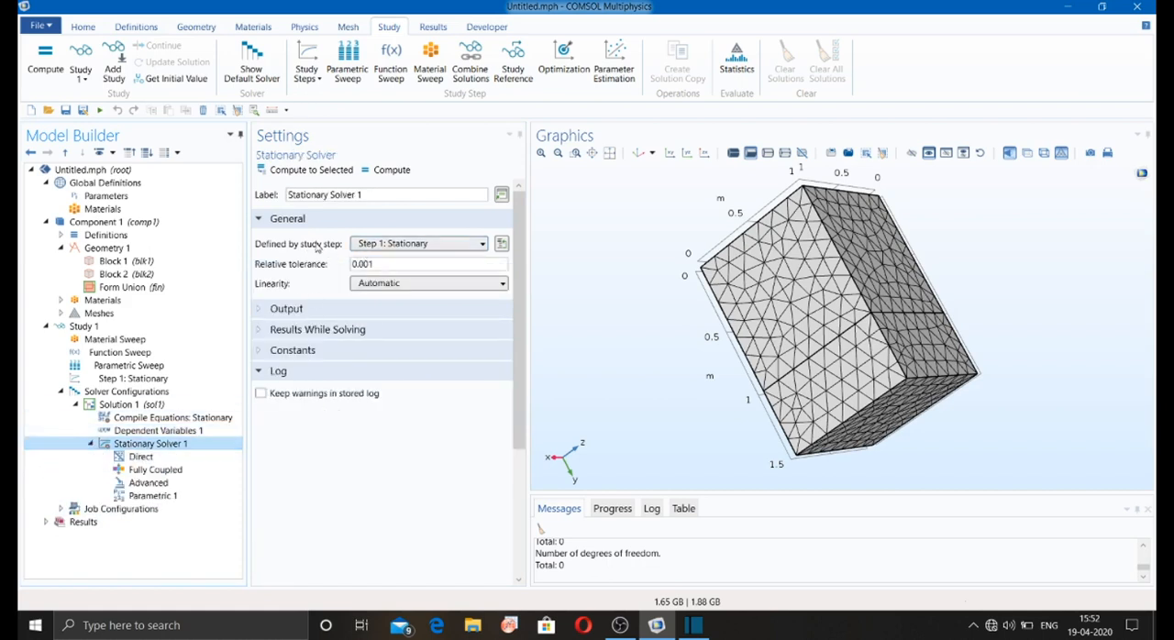
pyautogui.click(366, 244)
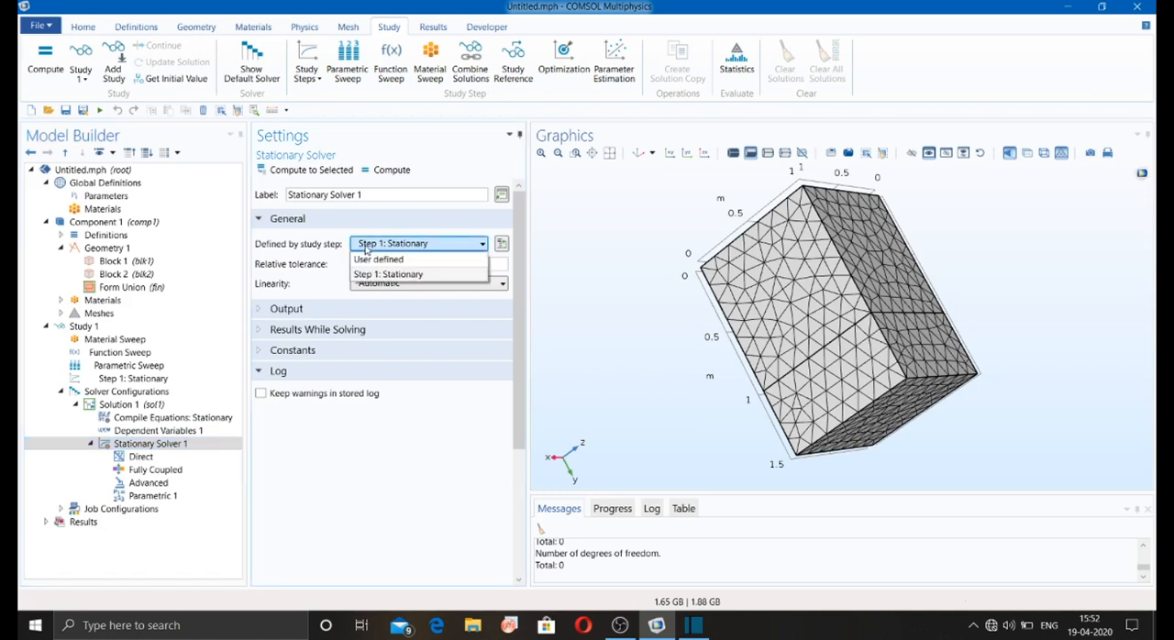
pyautogui.click(371, 268)
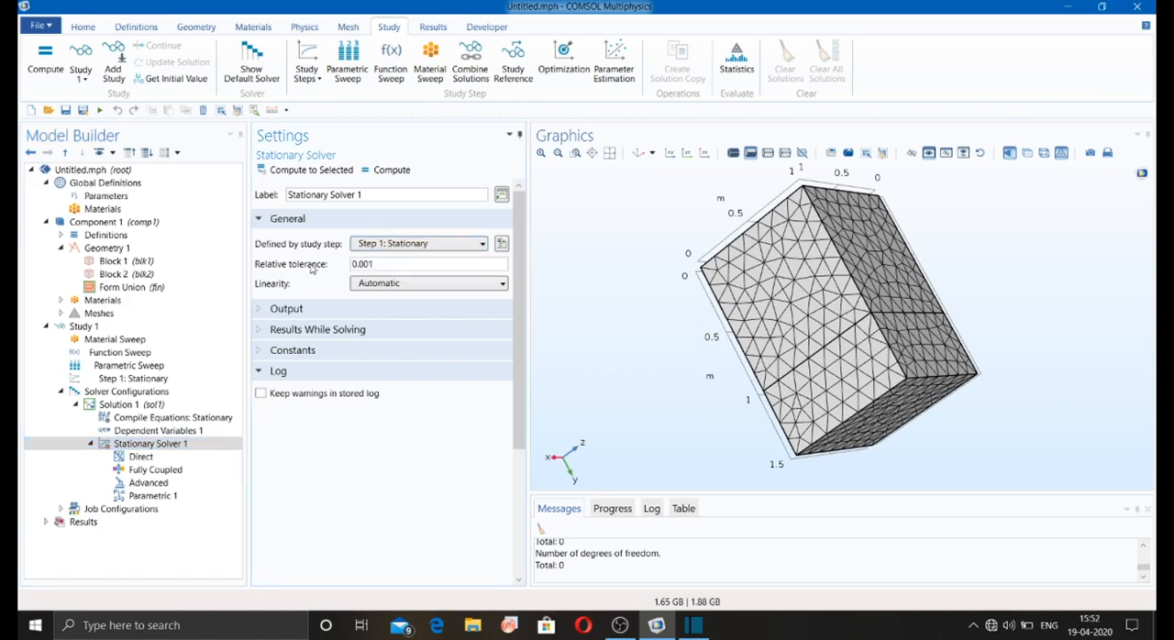
pyautogui.click(379, 285)
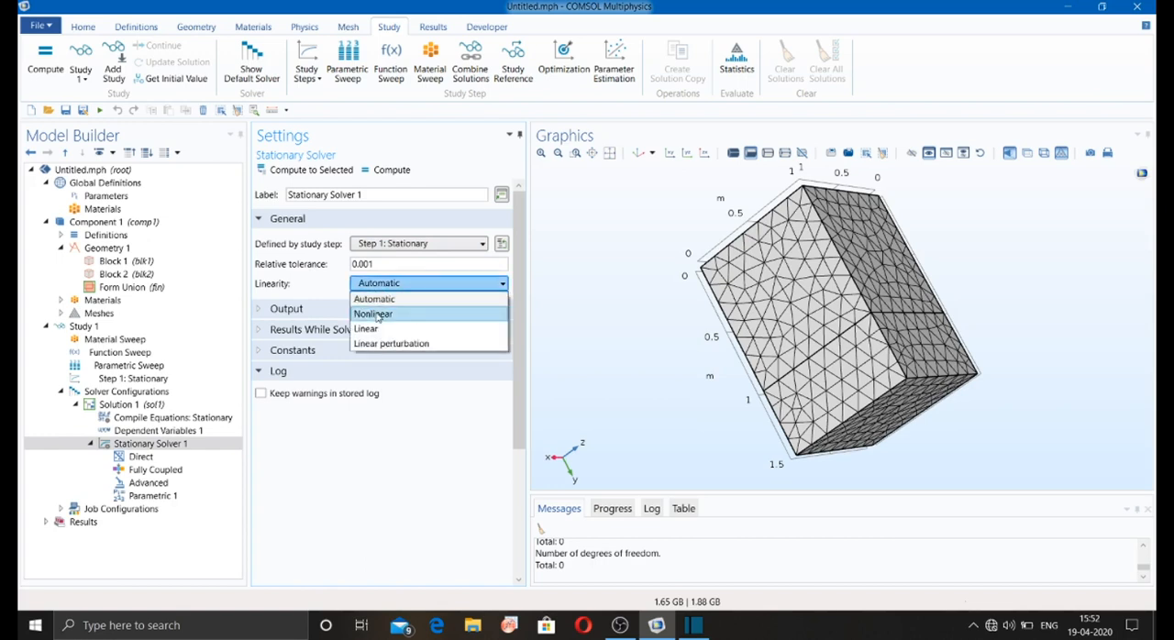
pyautogui.click(260, 310)
pyautogui.click(260, 311)
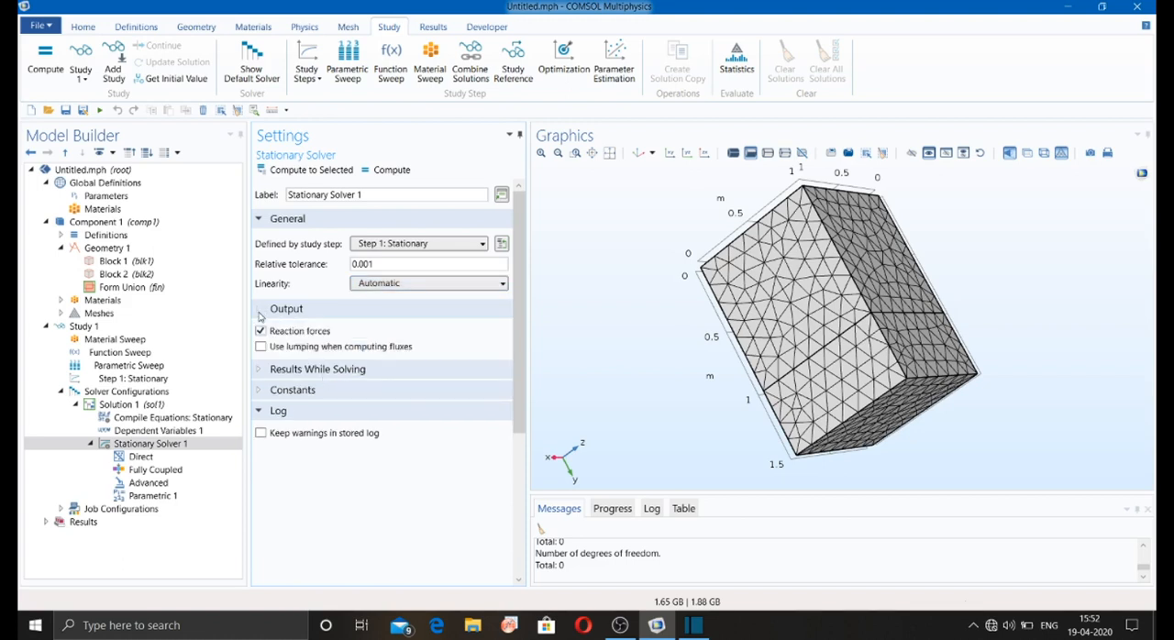
pyautogui.click(260, 311)
pyautogui.click(260, 332)
pyautogui.click(260, 332)
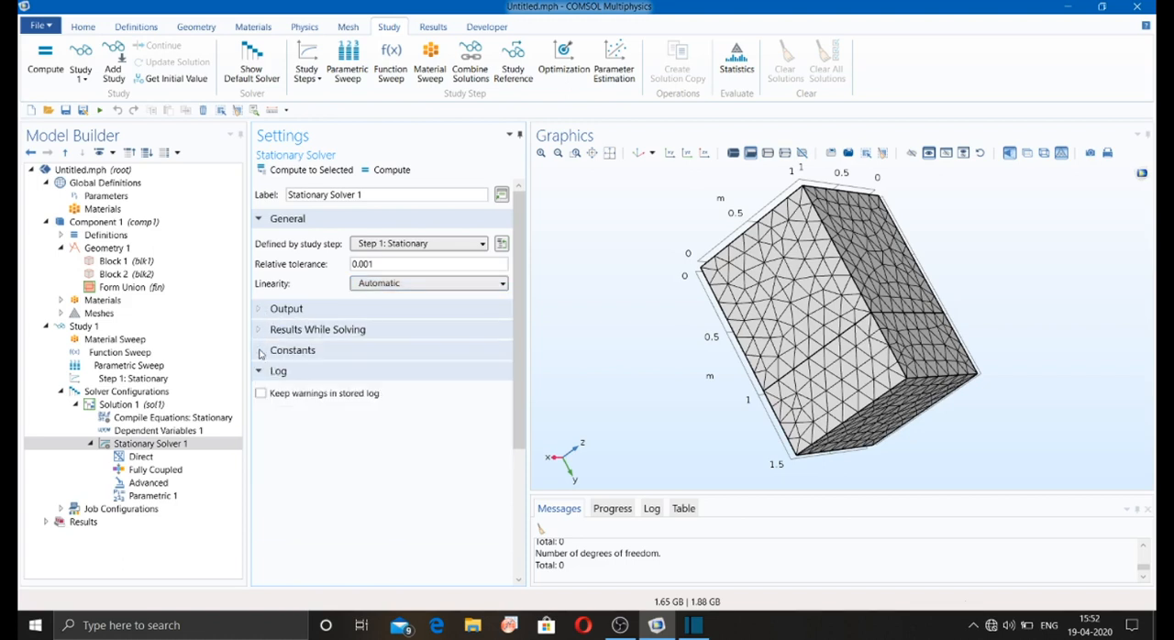
pyautogui.click(259, 350)
pyautogui.click(260, 350)
pyautogui.click(259, 371)
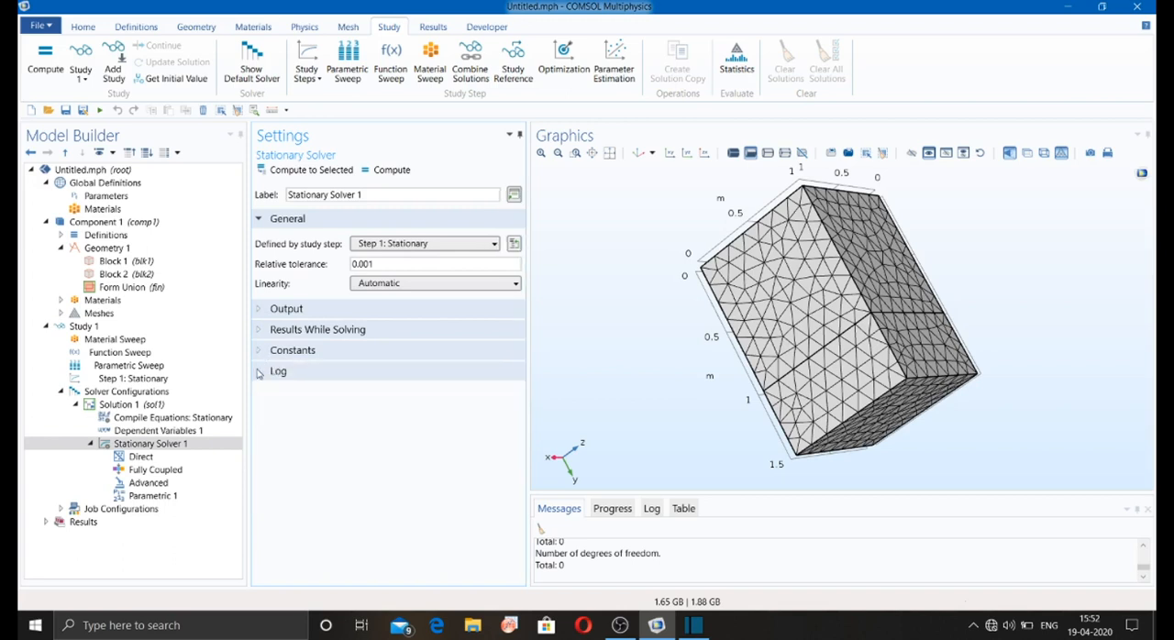
pyautogui.click(260, 371)
# Step: Examine the Direct solver choices and the Fully Coupled, Advanced and Parametric 1 settings under Stationary Solver 1
pyautogui.click(138, 457)
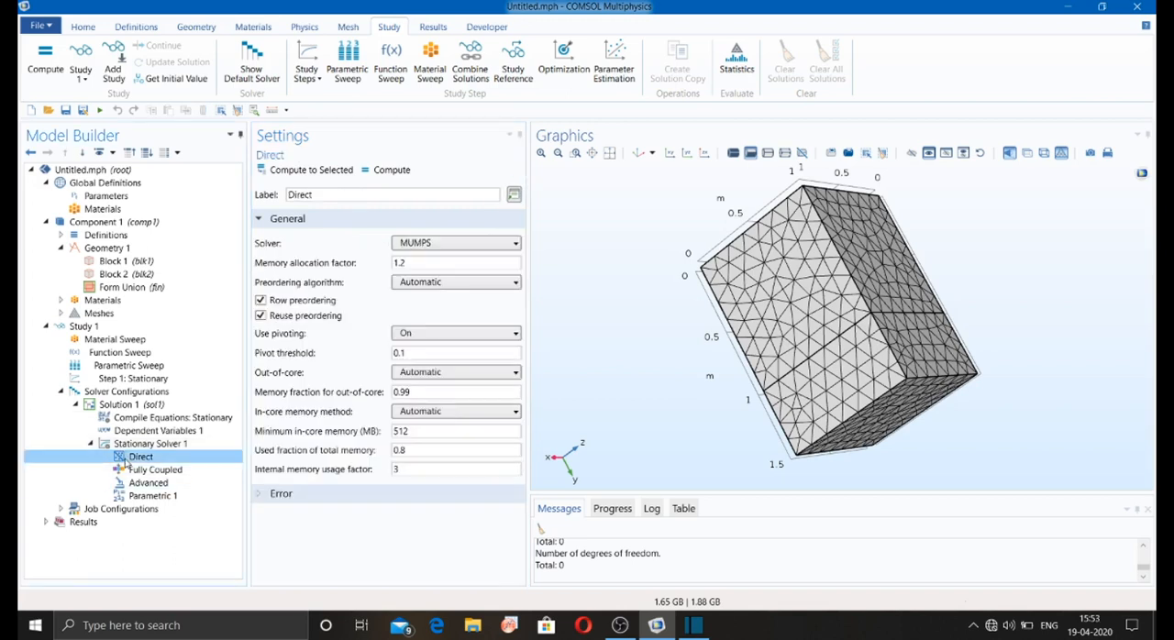
pyautogui.click(446, 243)
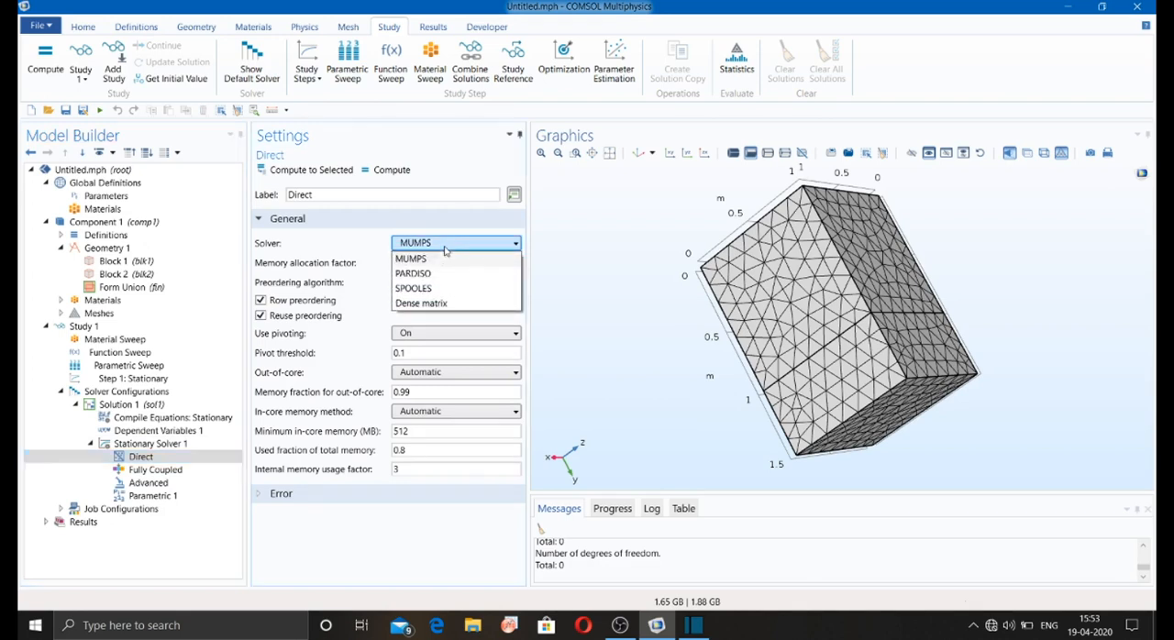
pyautogui.click(446, 249)
pyautogui.click(145, 469)
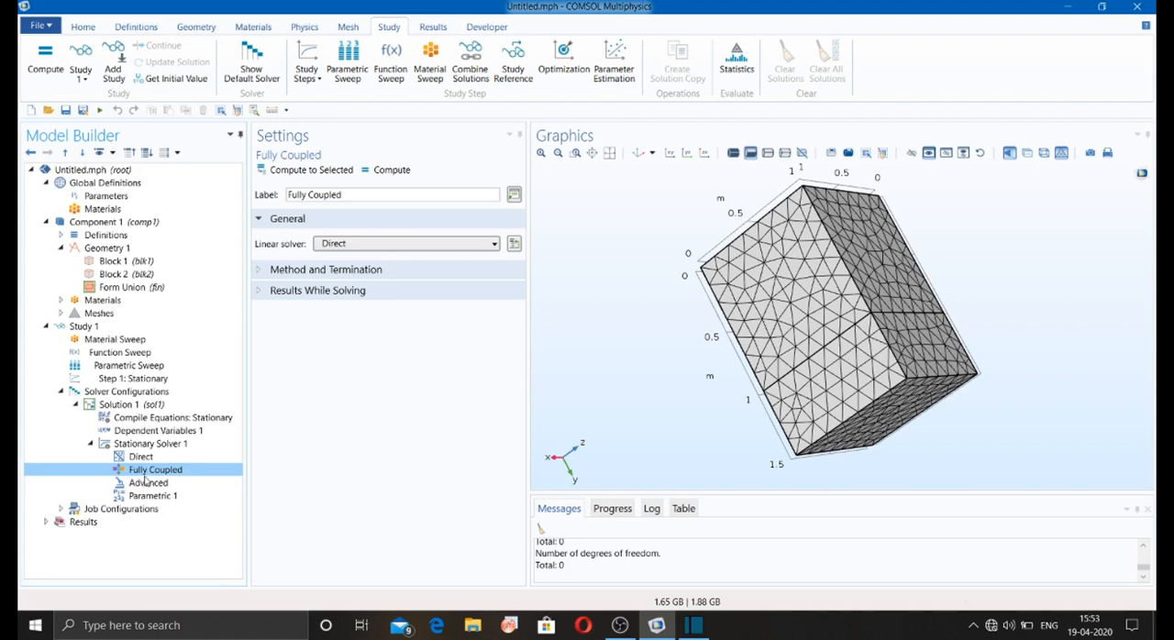
pyautogui.click(397, 246)
pyautogui.click(397, 258)
pyautogui.click(145, 484)
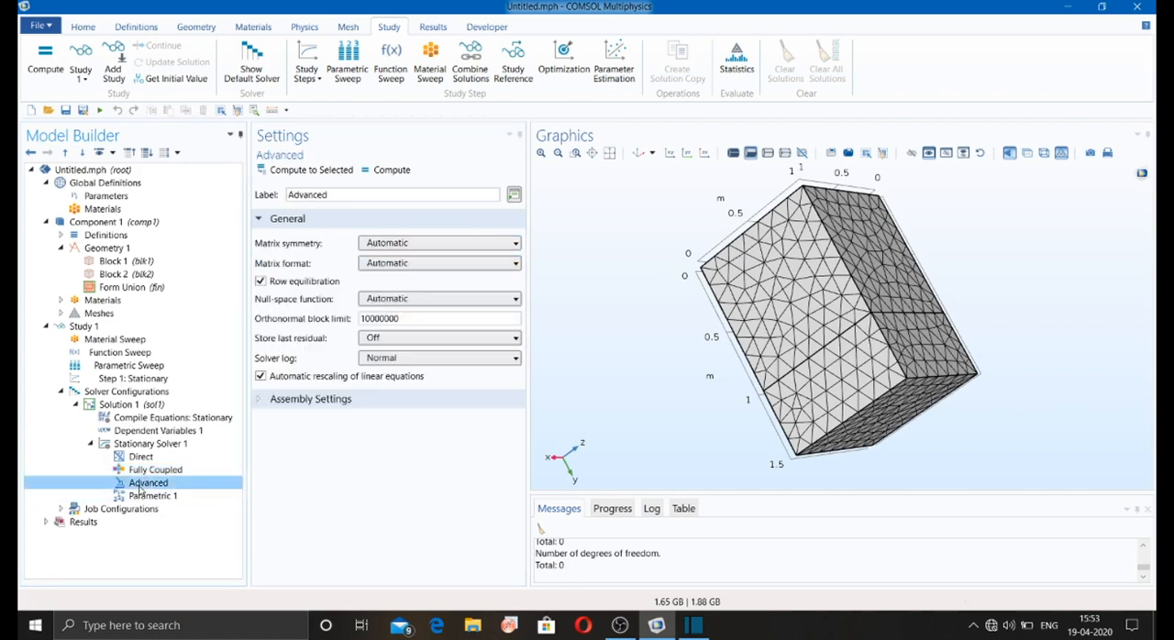
pyautogui.click(146, 496)
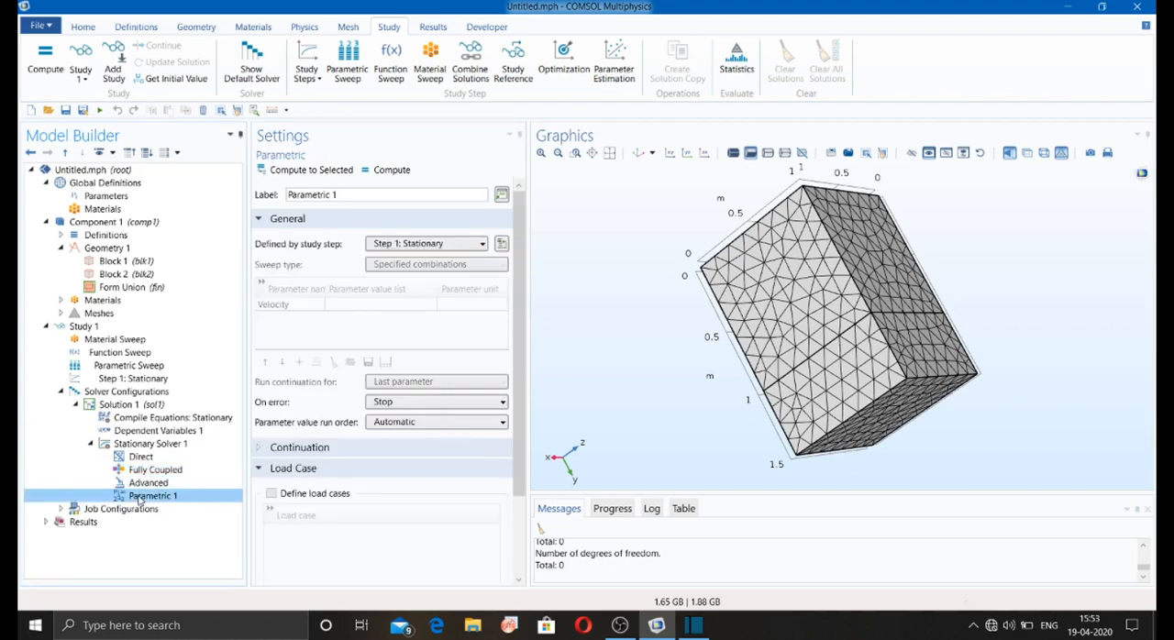
pyautogui.click(142, 483)
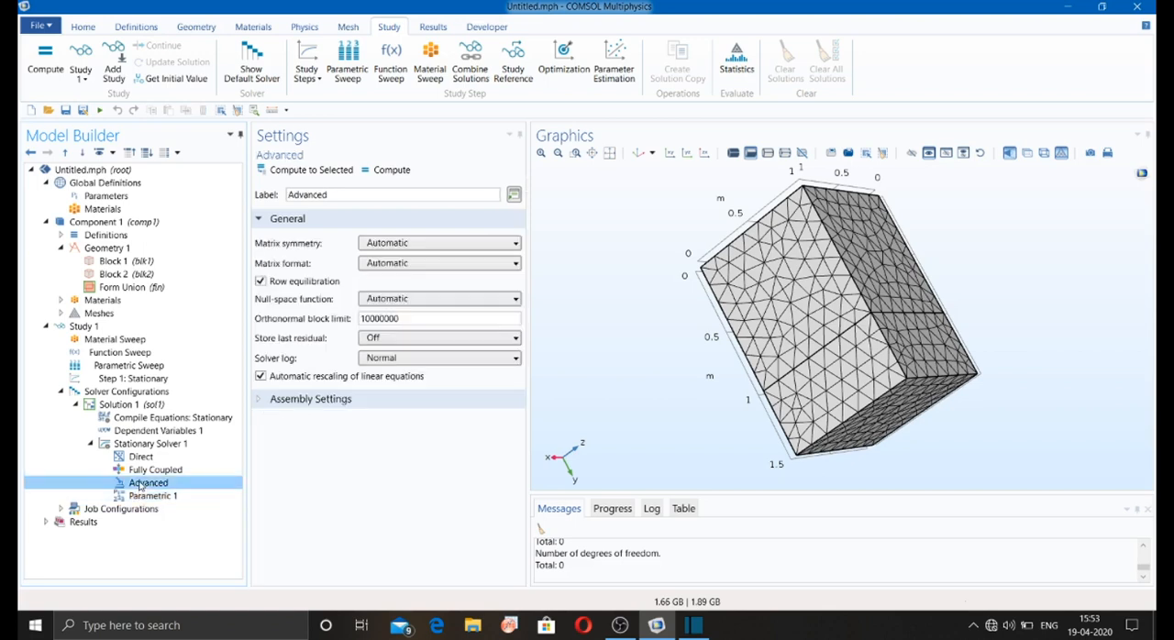
# Step: Examine the Fully Coupled node's method and termination settings and its nonlinear method choices, keeping Automatic (Newton)
pyautogui.click(142, 471)
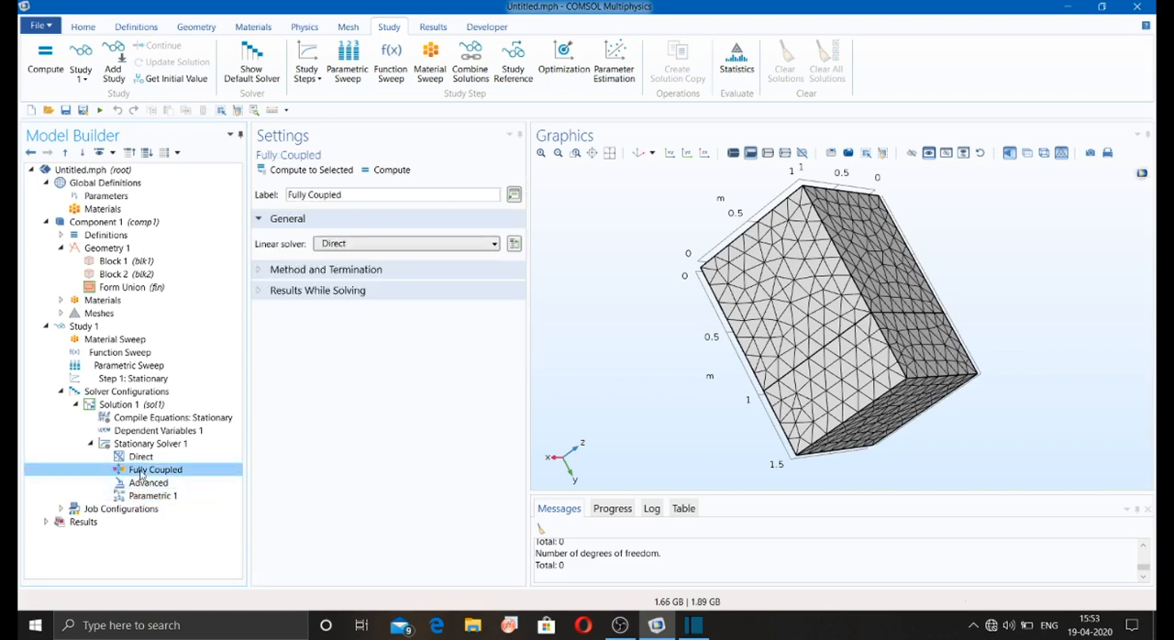
pyautogui.click(260, 270)
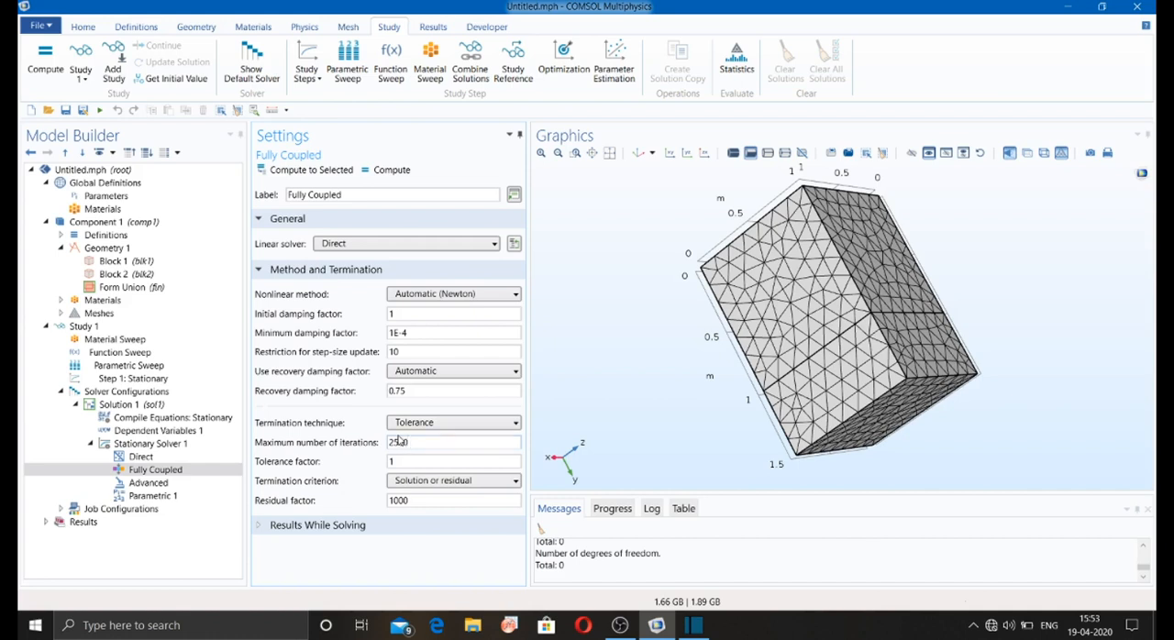
pyautogui.click(167, 473)
pyautogui.click(433, 295)
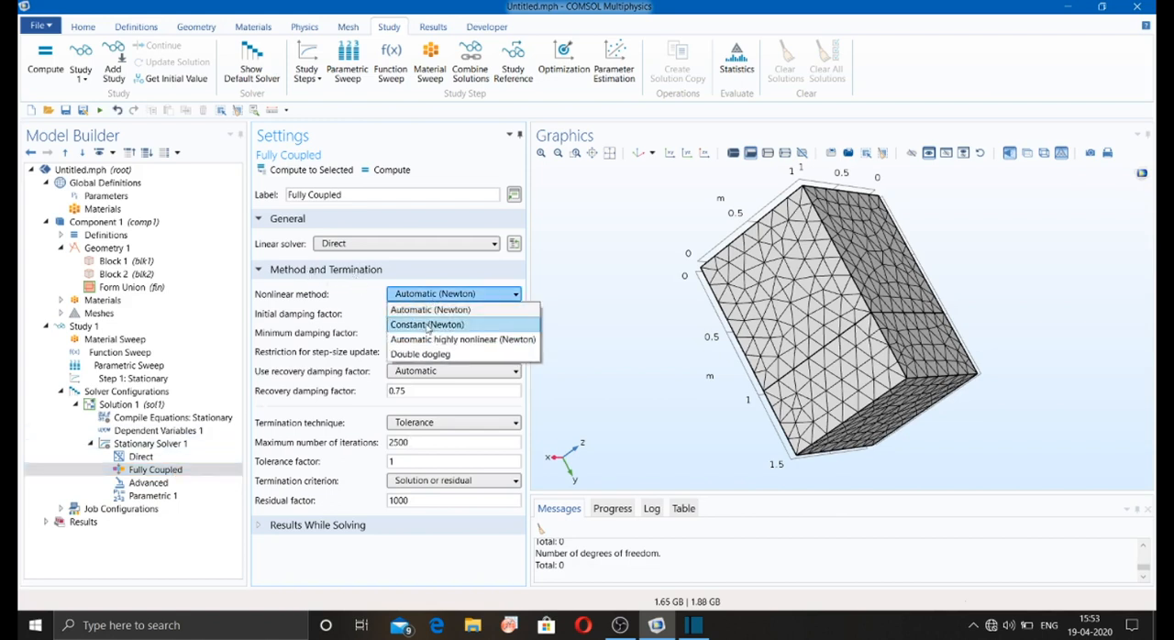
pyautogui.click(400, 310)
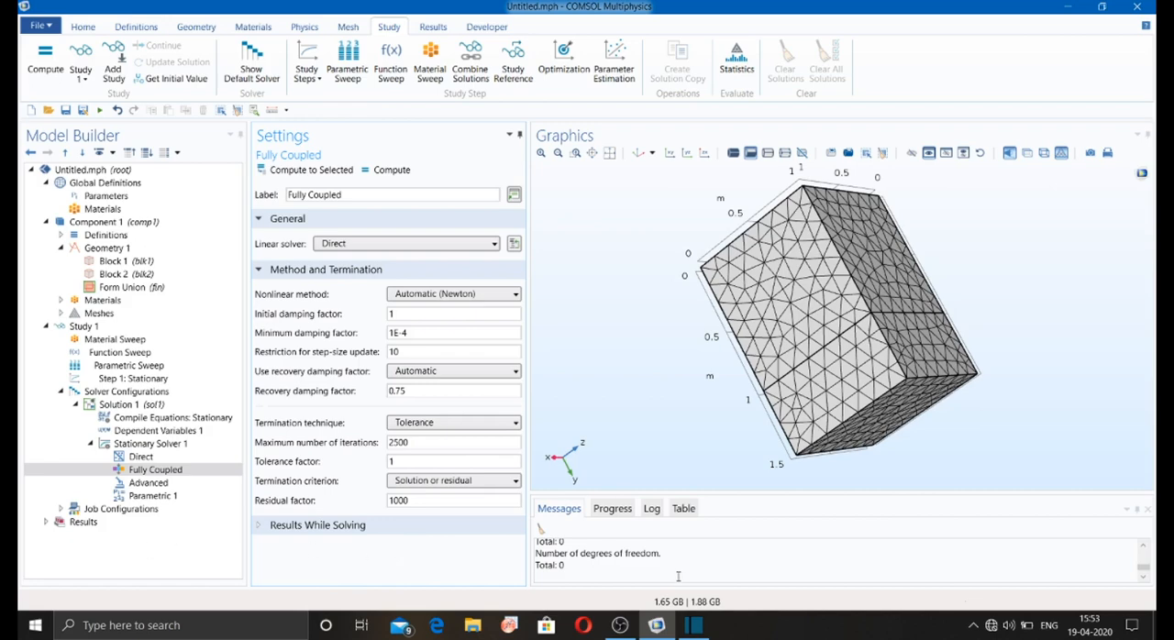
pyautogui.click(656, 622)
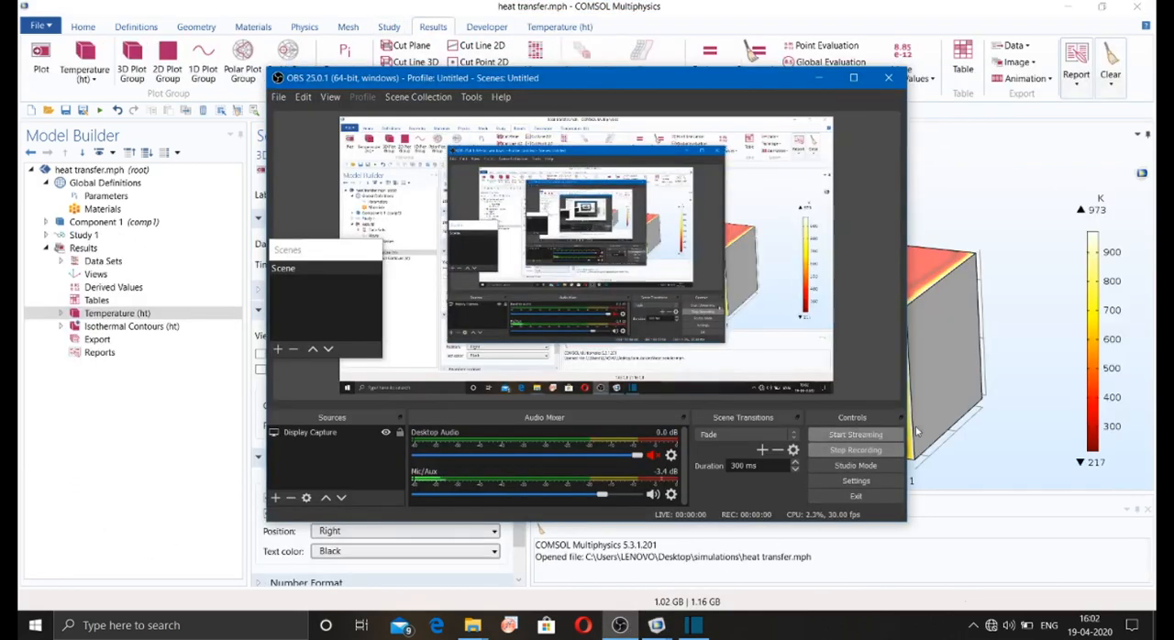
pyautogui.click(998, 239)
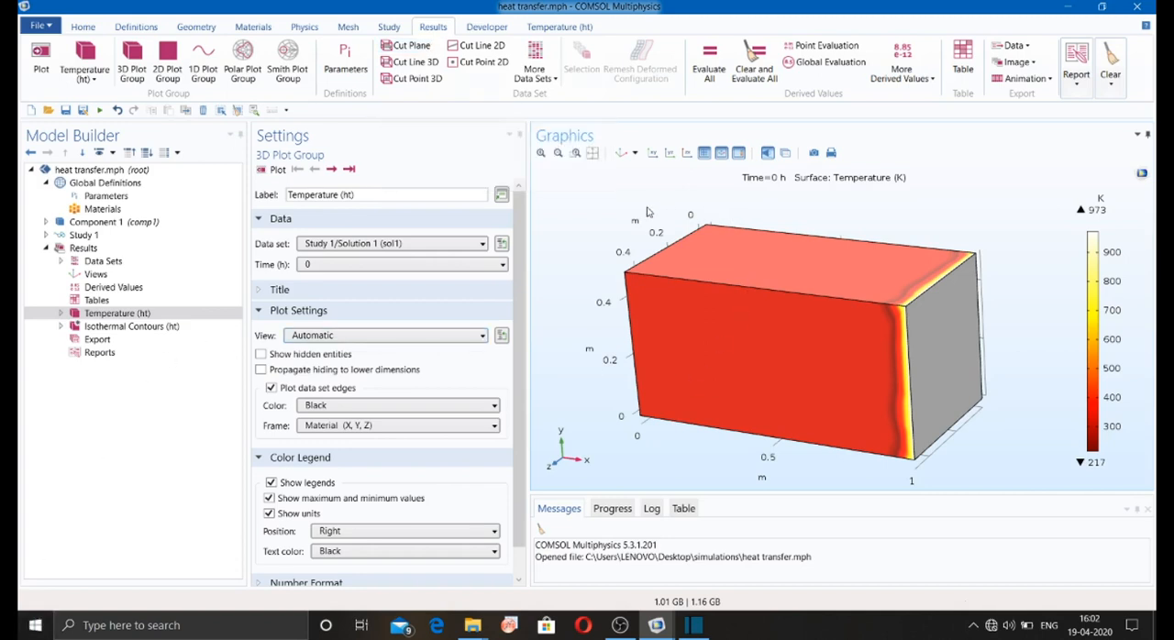
# Step: Add a new 3D plot group to the heat transfer results and create a volume plot in it
pyautogui.moveTo(639, 215); pyautogui.dragTo(678, 177)
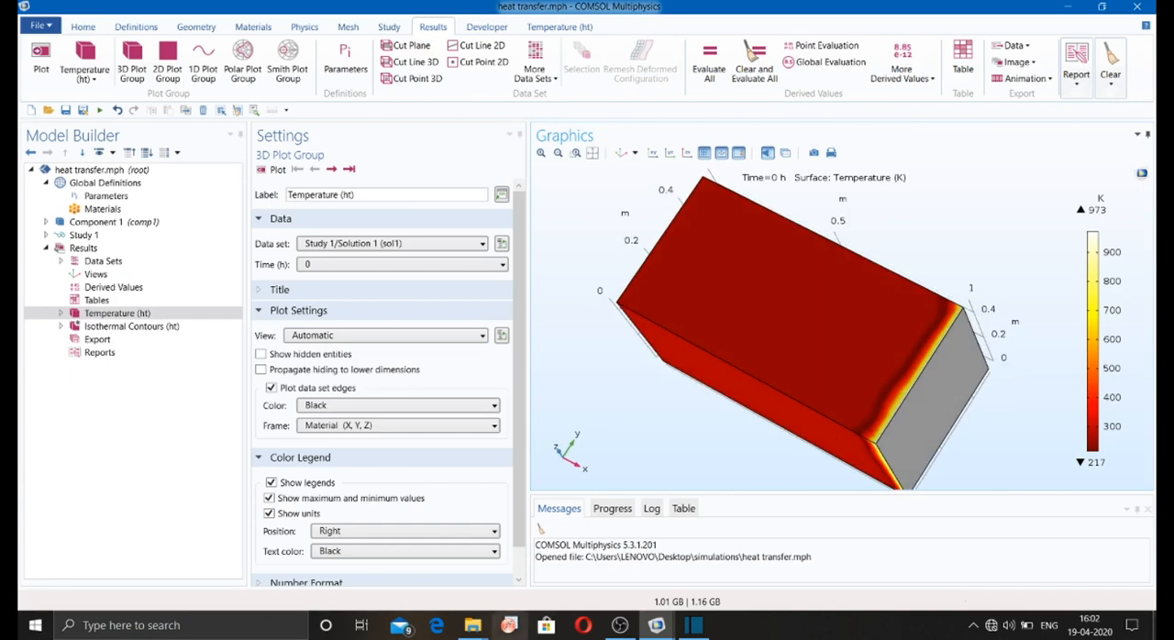
pyautogui.moveTo(675, 200); pyautogui.dragTo(666, 313)
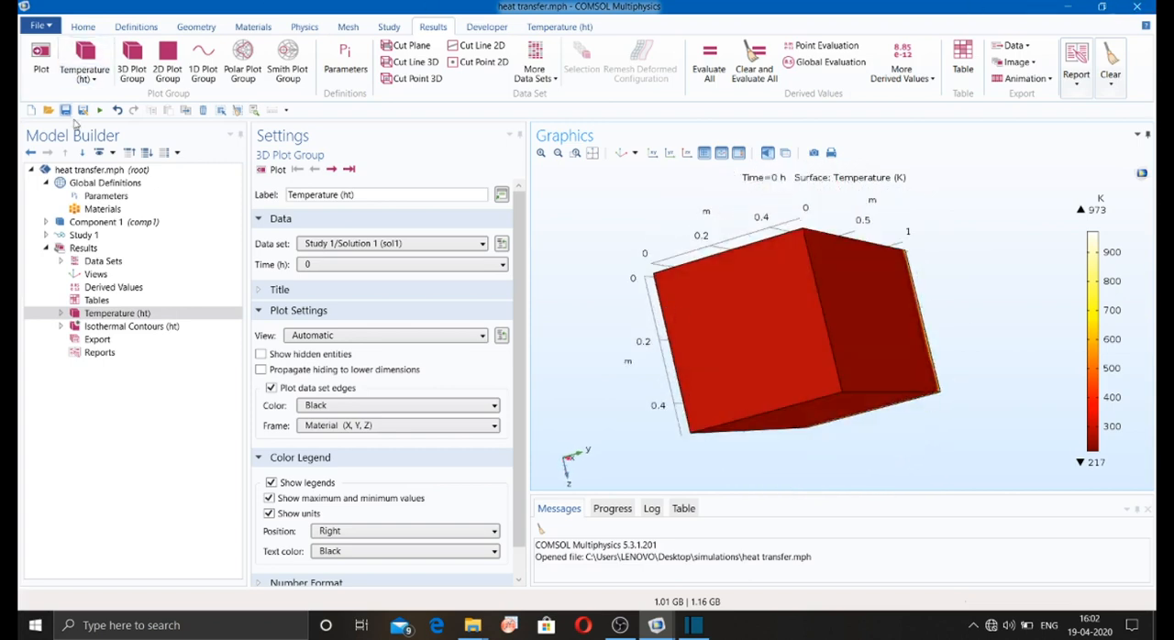
pyautogui.click(134, 69)
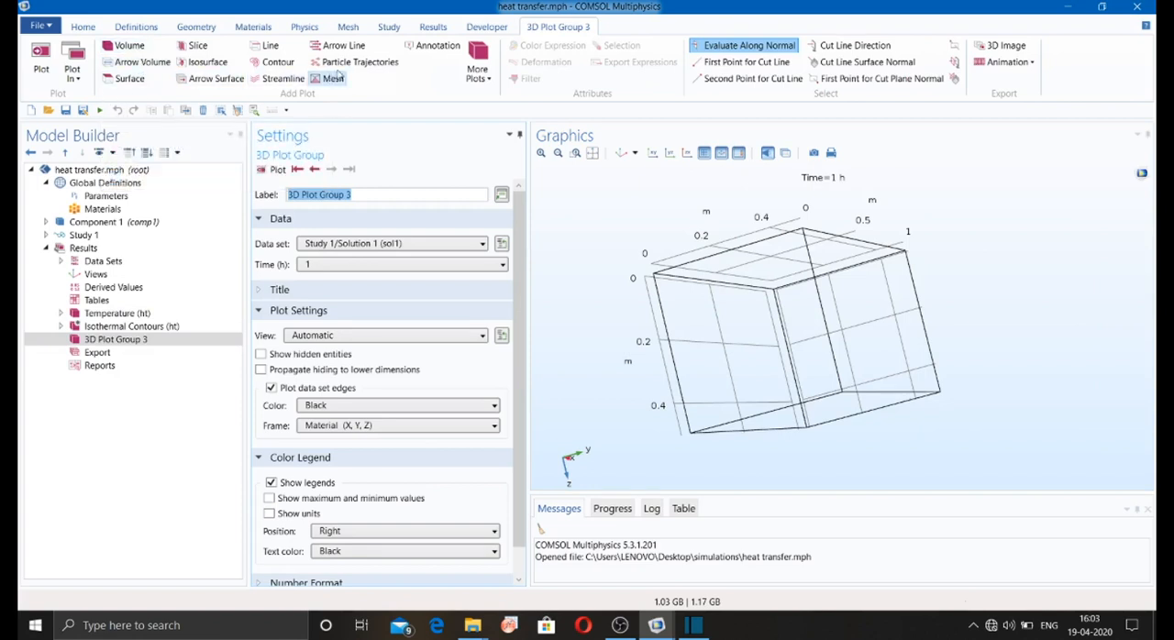
pyautogui.click(130, 46)
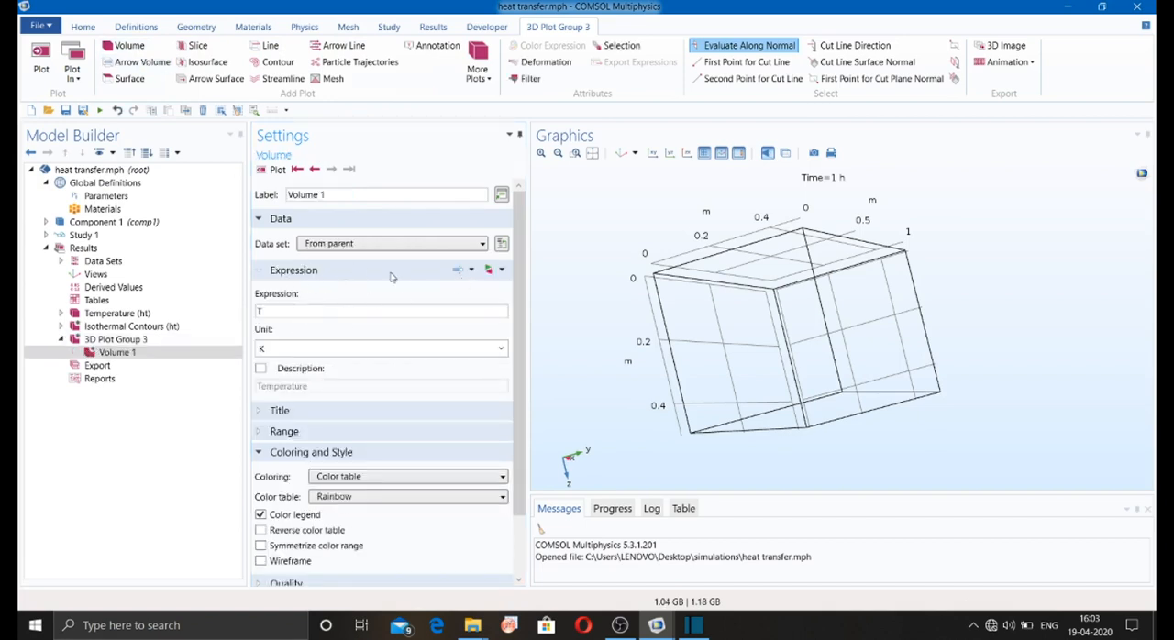
# Step: Set the volume plot's expression to the Heat Transfer in Solids internal energy, ht.Ei, and plot it
pyautogui.click(489, 269)
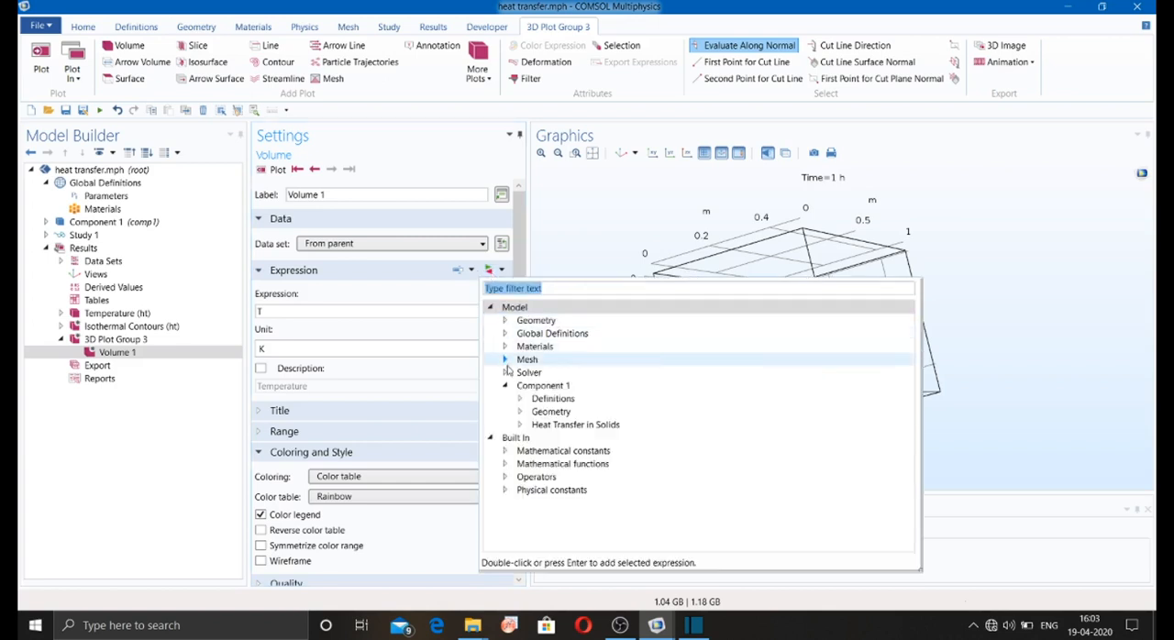
pyautogui.click(521, 425)
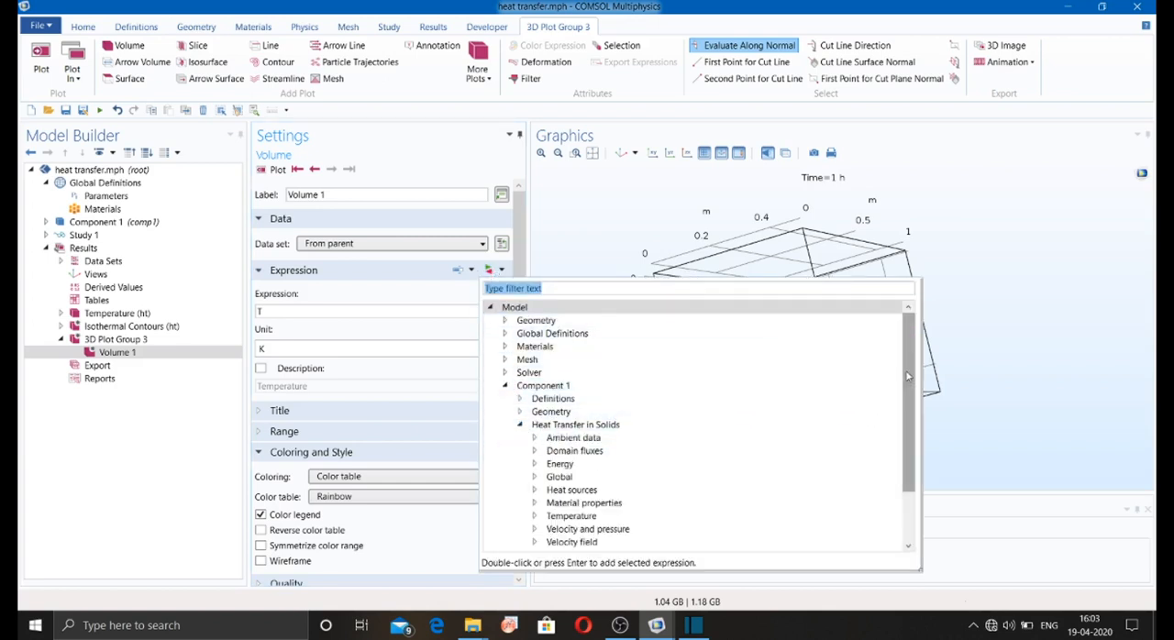
pyautogui.scroll(-2, 911, 418)
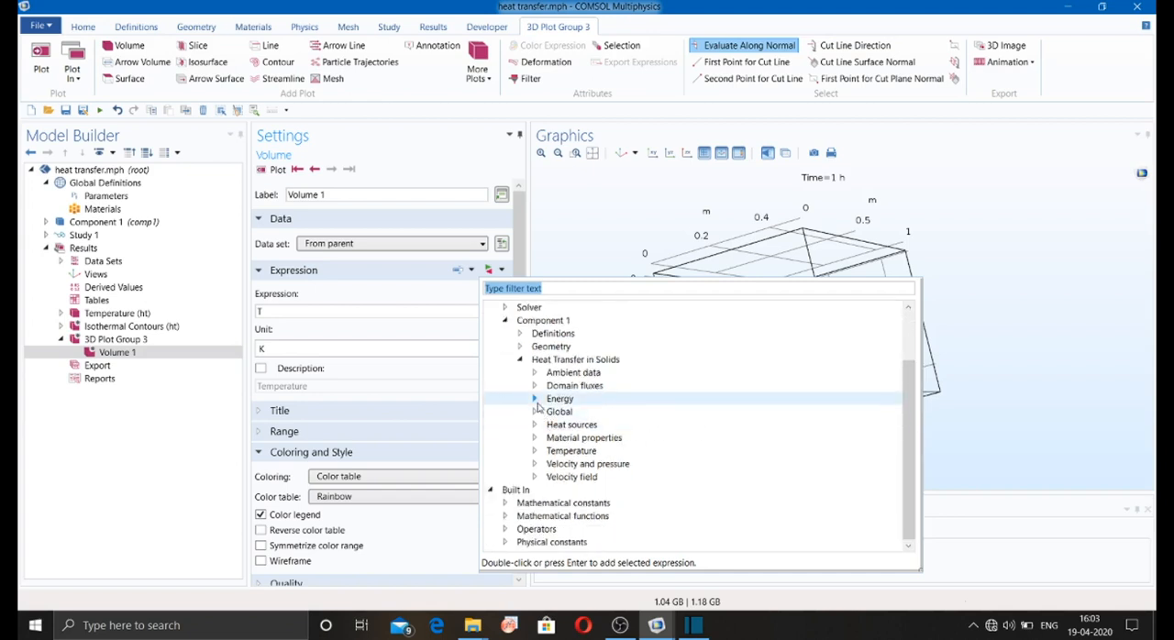
pyautogui.click(538, 408)
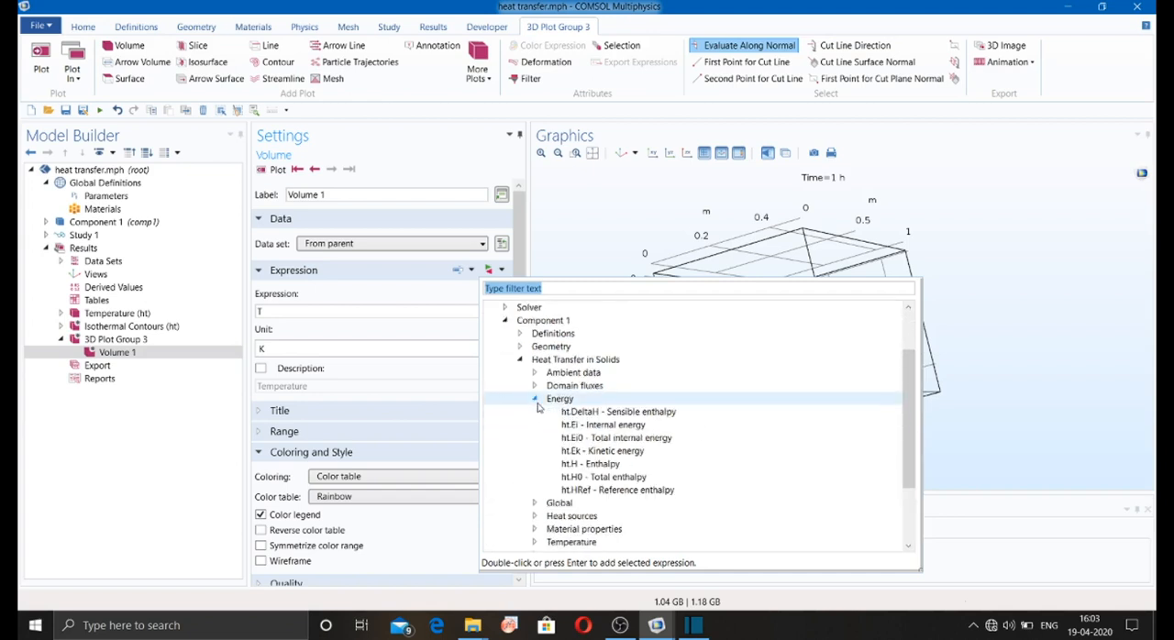
pyautogui.doubleClick(602, 423)
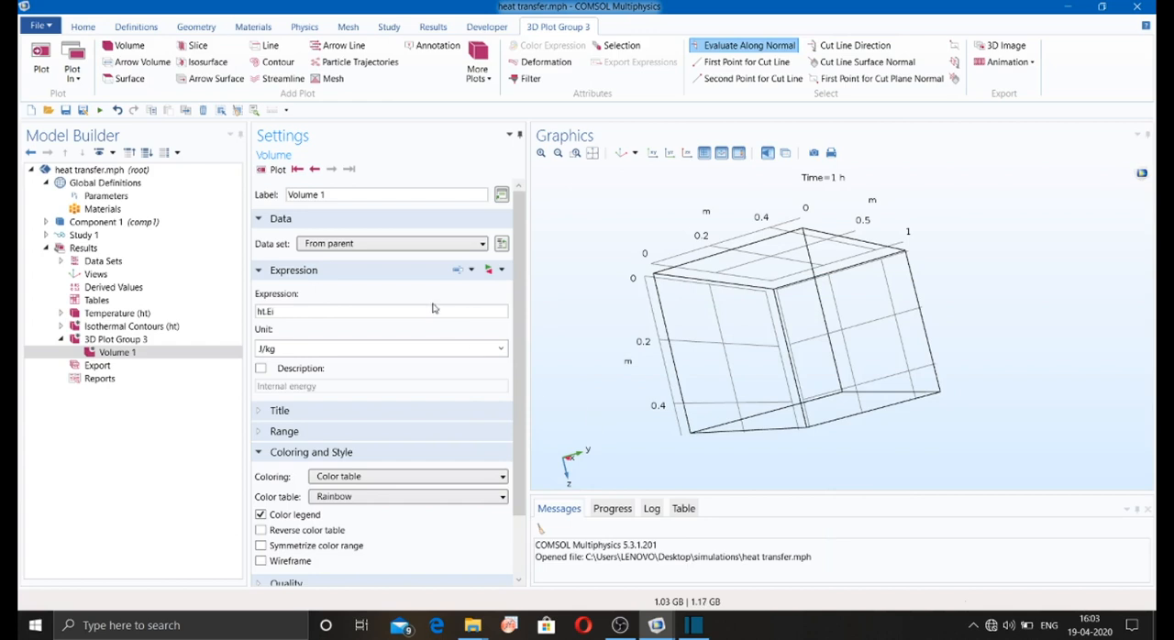
pyautogui.click(270, 170)
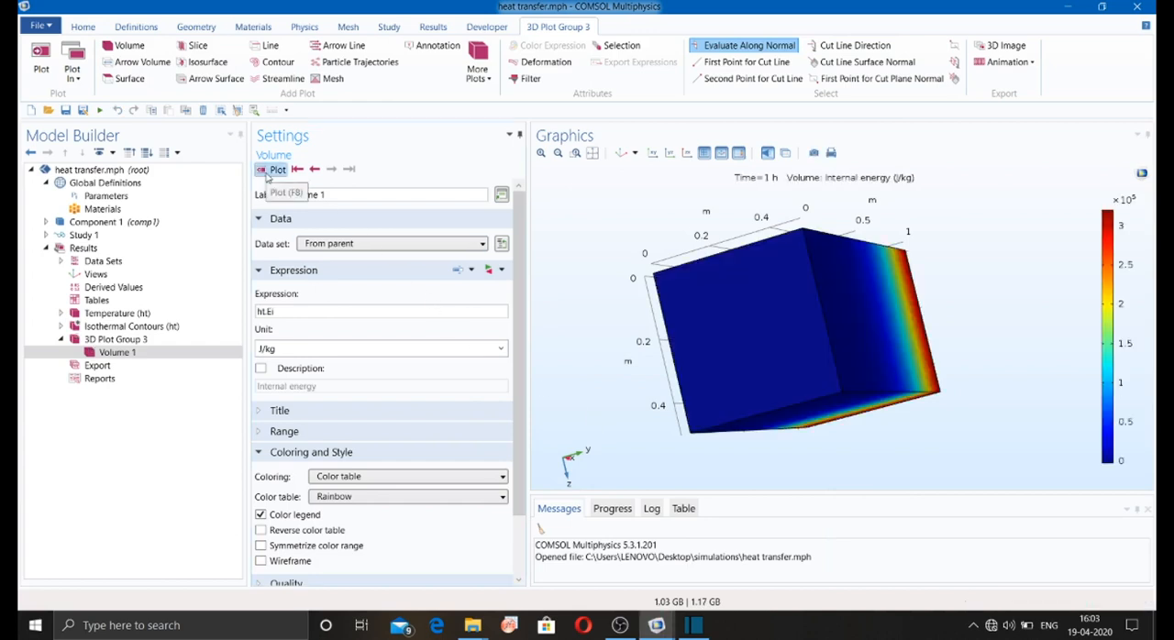
pyautogui.moveTo(620, 243); pyautogui.dragTo(648, 310)
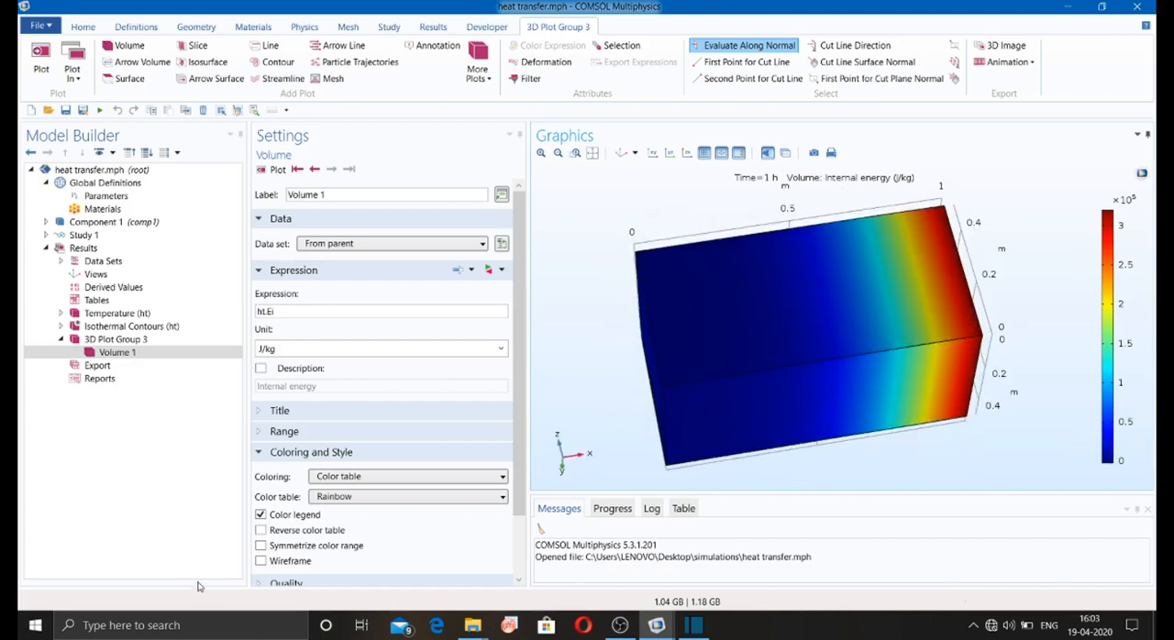
# Step: Show maximum and minimum values and units in 3D Plot Group 3's color legend, and plot the first time step, 0 h
pyautogui.click(114, 341)
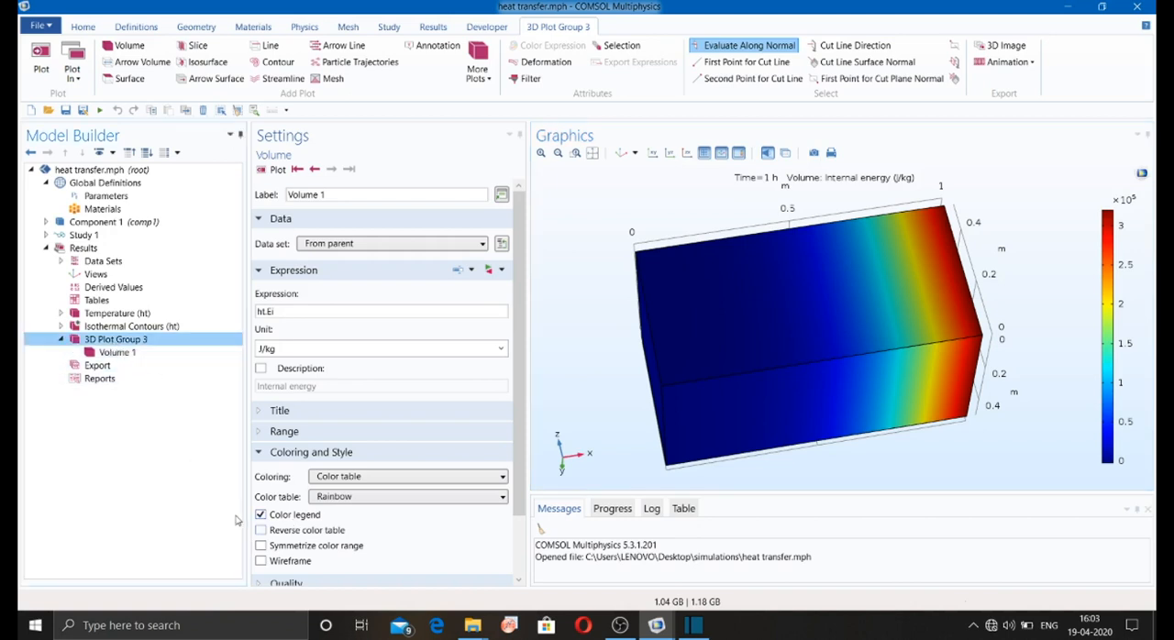
pyautogui.click(271, 498)
pyautogui.click(269, 513)
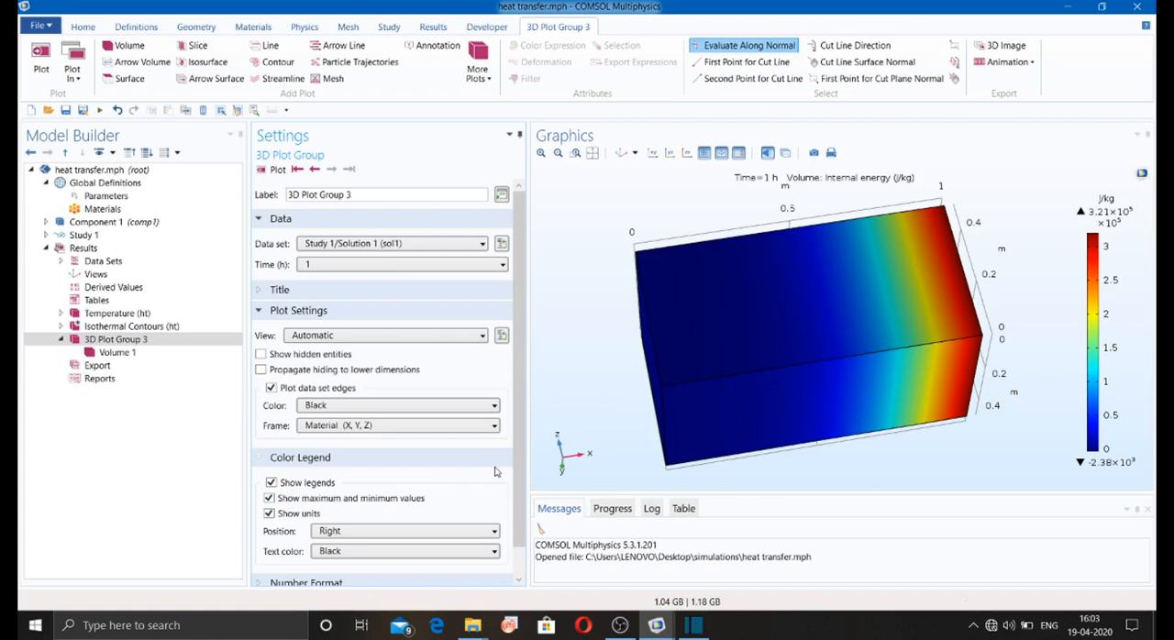
pyautogui.moveTo(598, 393); pyautogui.dragTo(596, 424)
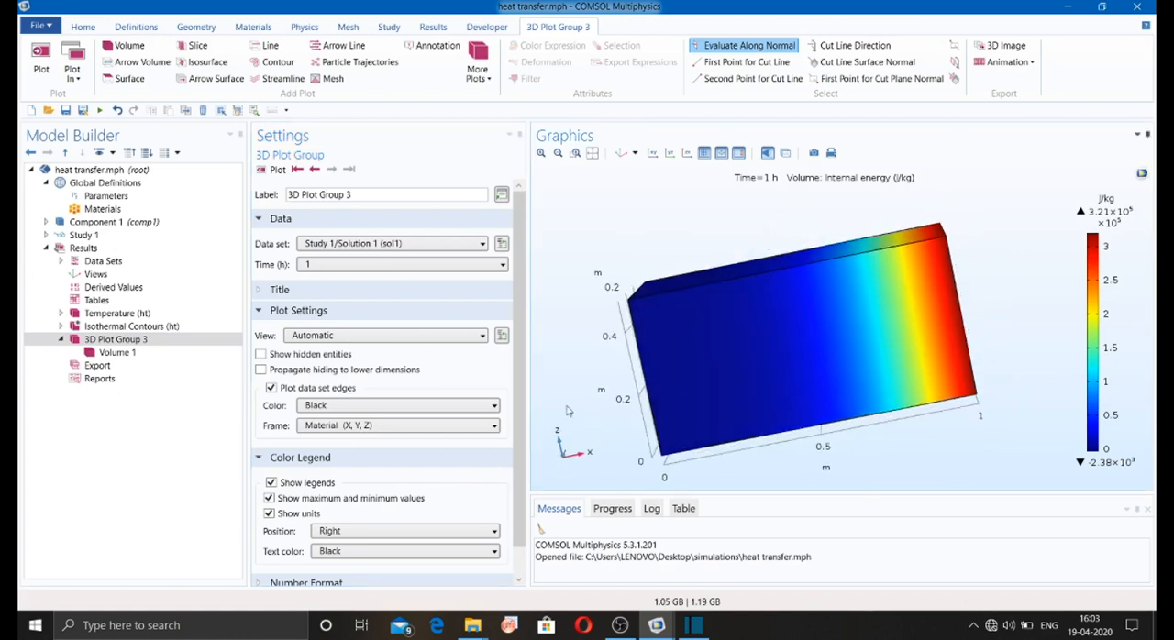
pyautogui.click(293, 171)
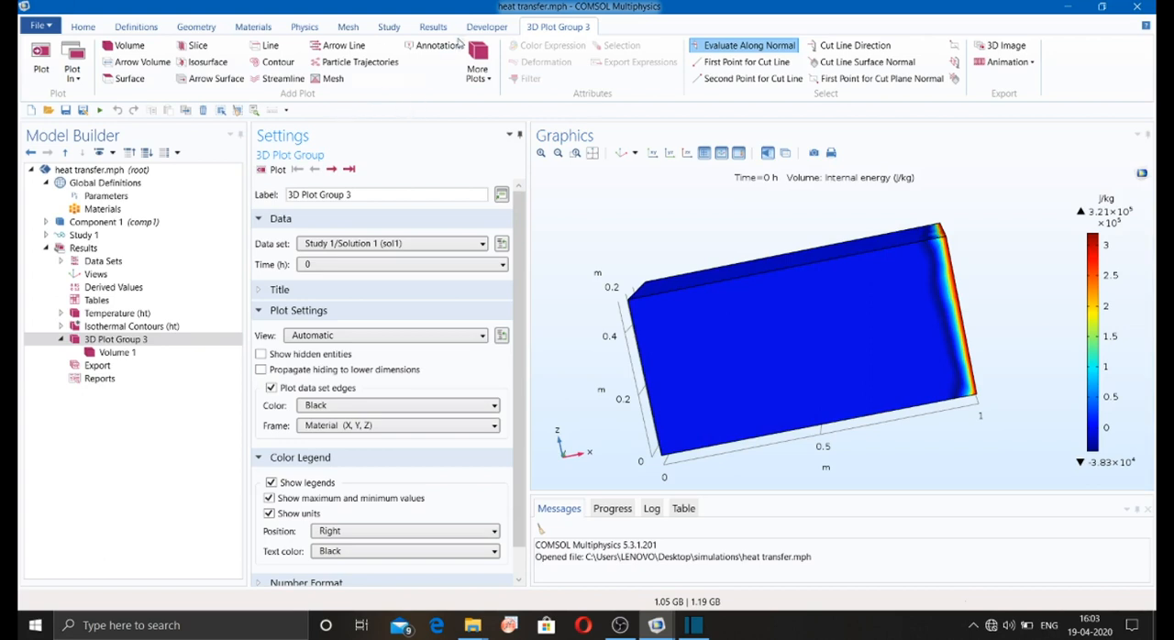
# Step: Add a new 2D plot group to the results and create a surface plot in it
pyautogui.click(432, 28)
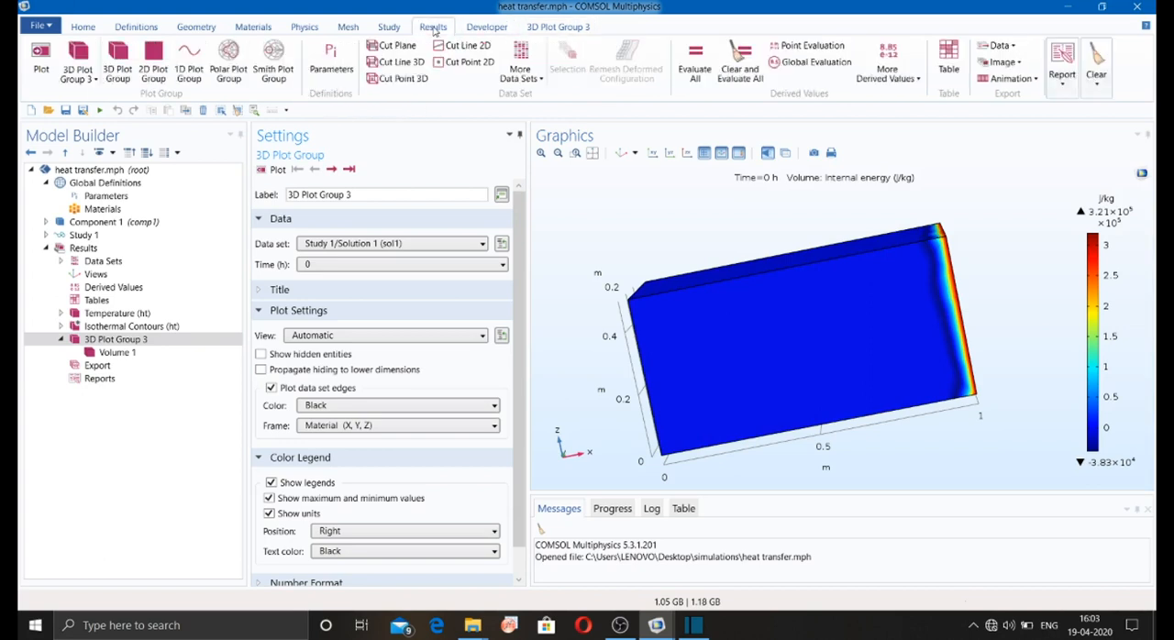
pyautogui.click(154, 64)
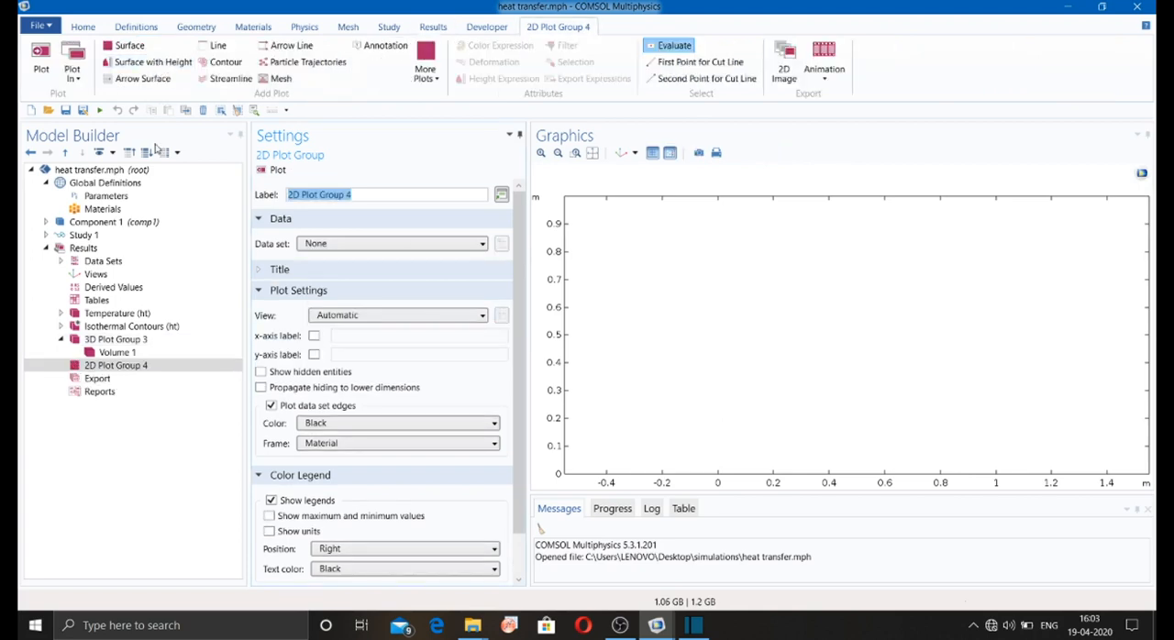
pyautogui.click(120, 53)
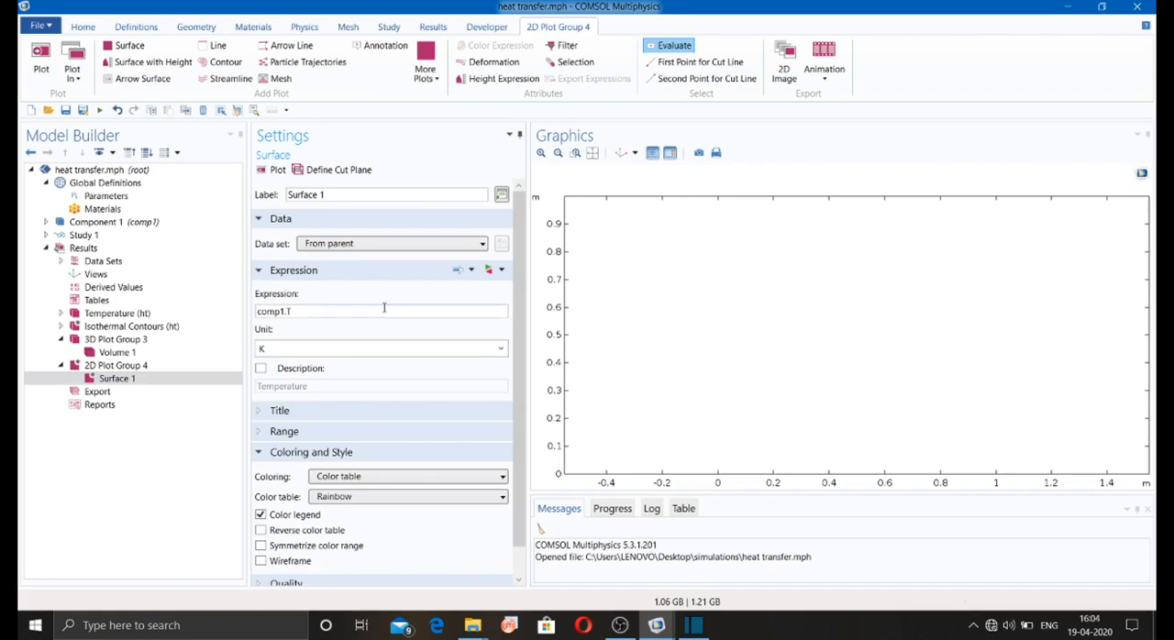
# Step: Define a cut plane for the surface plot and plot the temperature on it at the first time step, 0 h
pyautogui.click(328, 176)
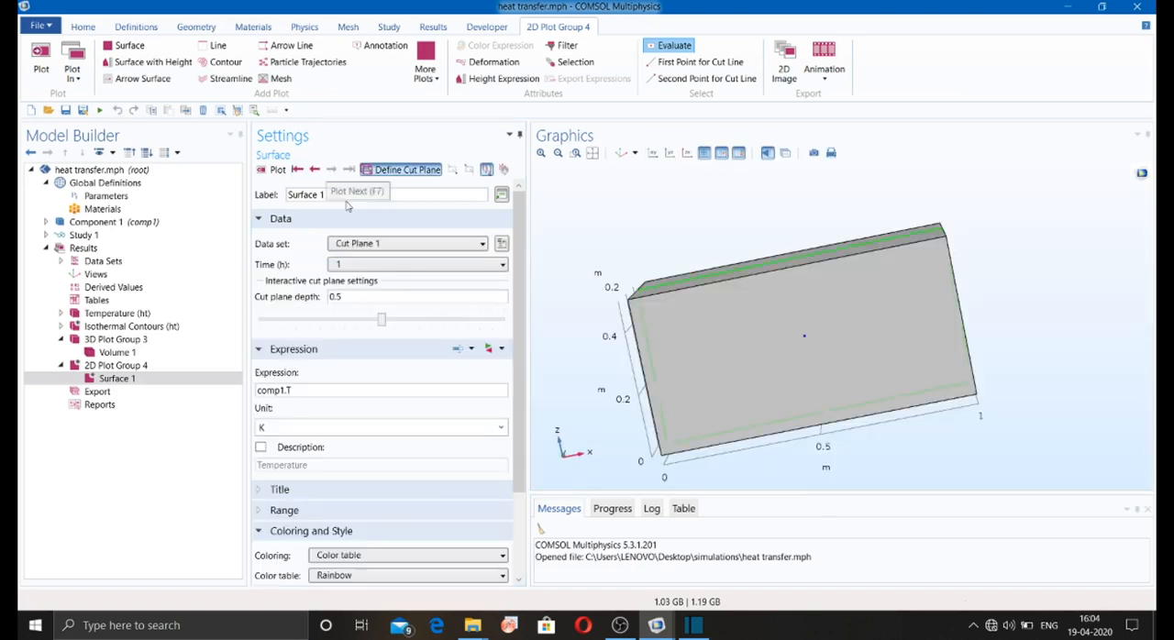
pyautogui.moveTo(571, 284); pyautogui.dragTo(597, 341)
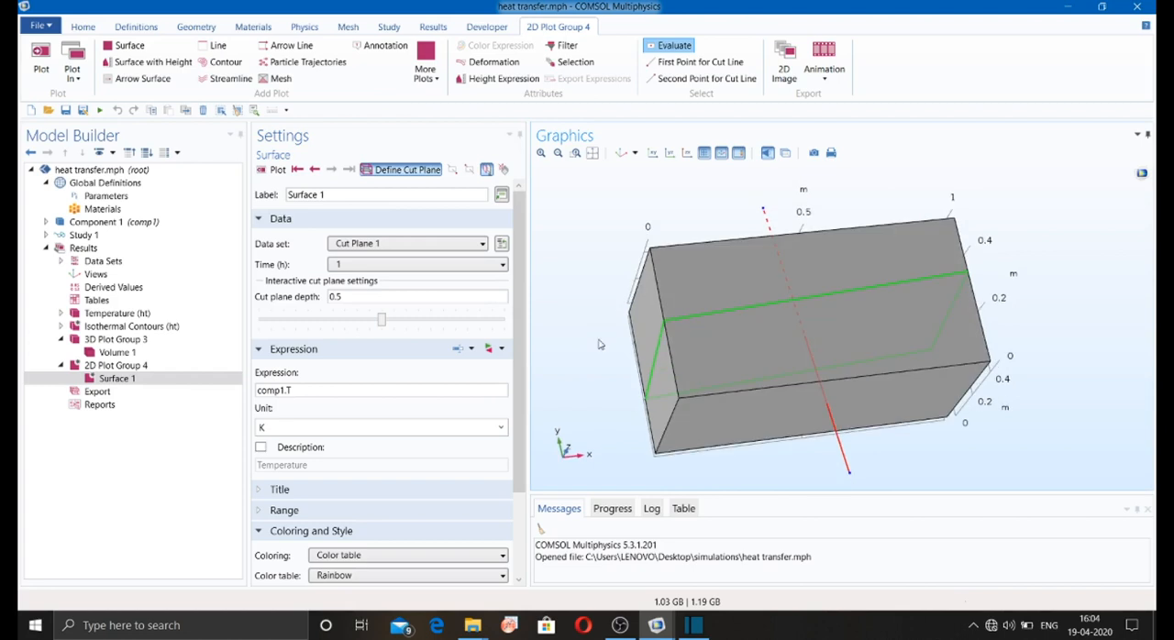
pyautogui.click(296, 170)
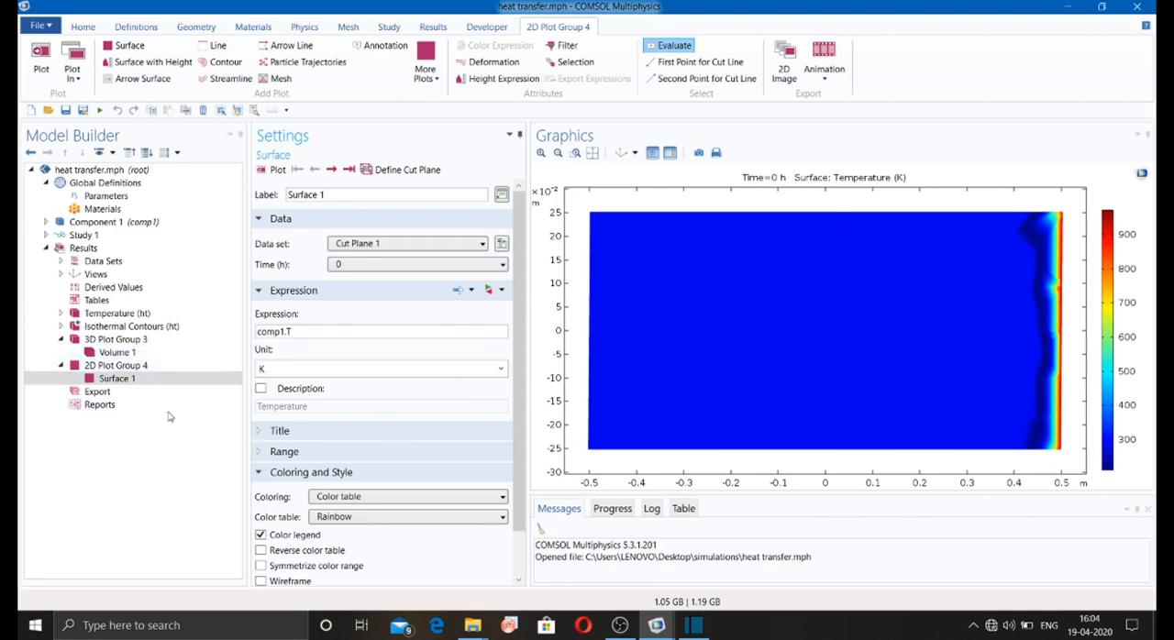
# Step: Show maximum and minimum values and units in 2D Plot Group 4's color legend
pyautogui.click(112, 365)
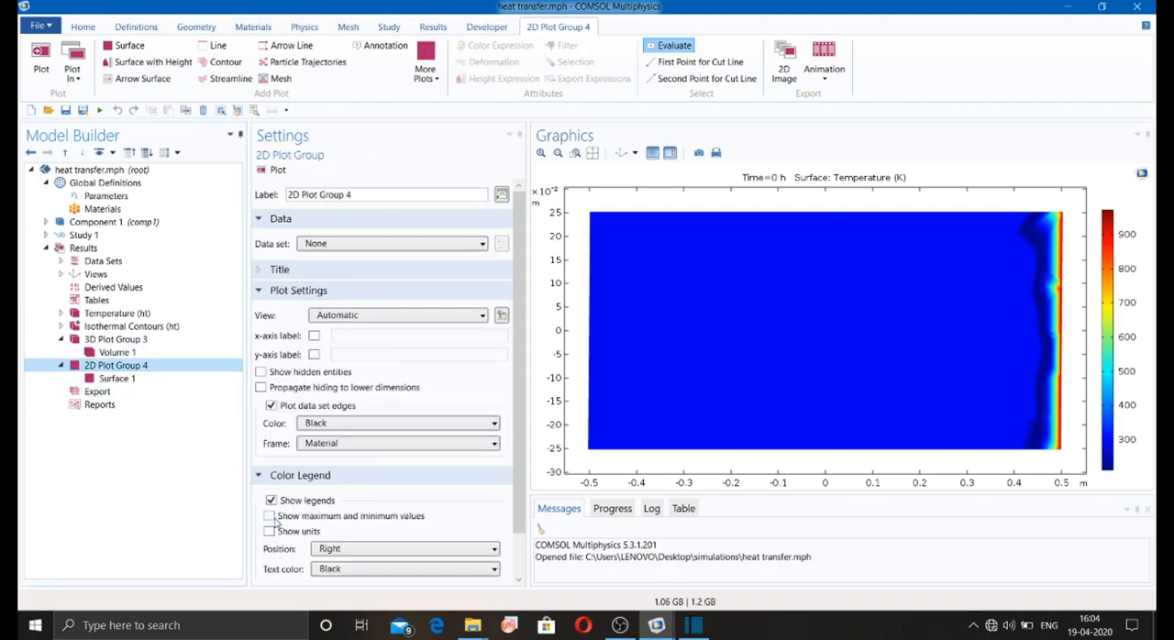
pyautogui.click(269, 516)
pyautogui.click(269, 530)
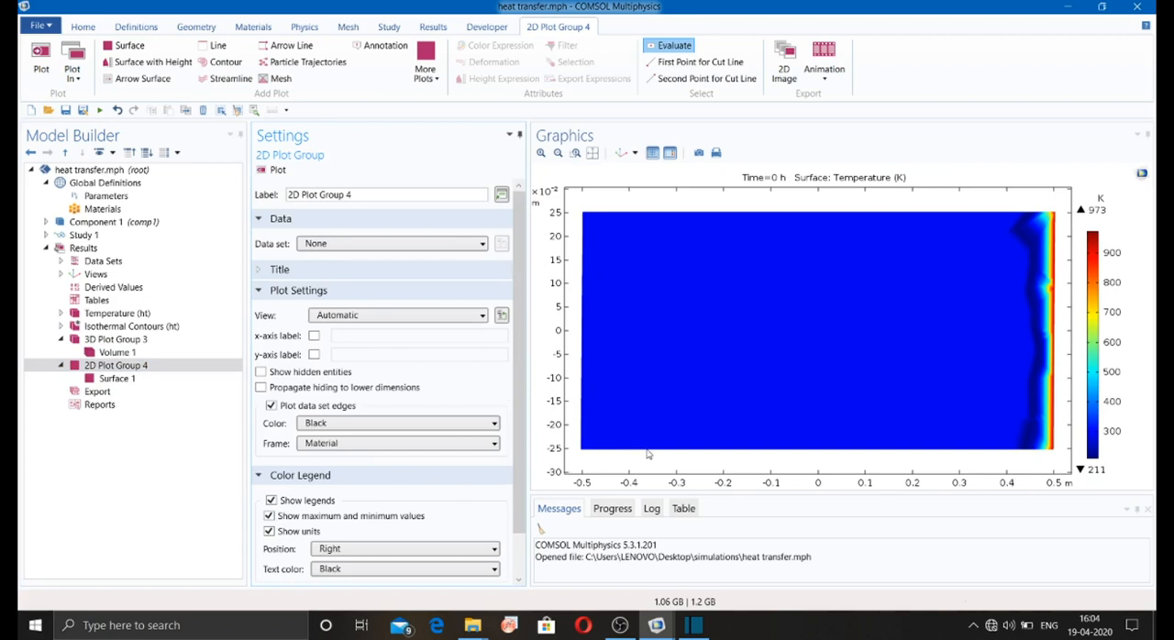
# Step: Add a contour plot of comp1.T to 2D Plot Group 4 and plot it
pyautogui.click(117, 378)
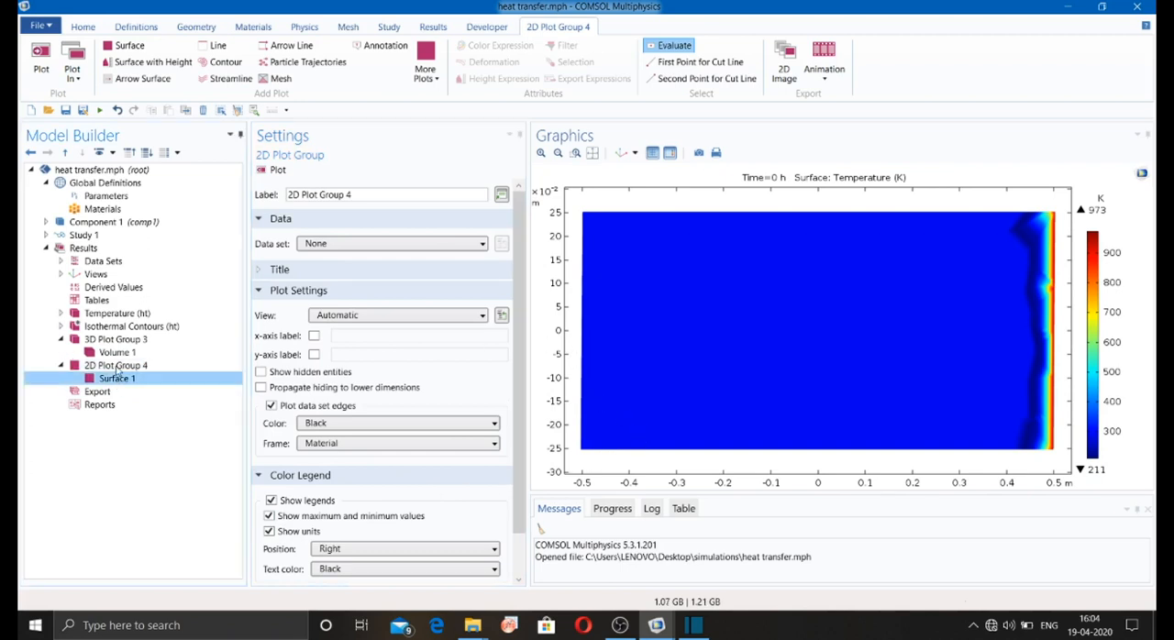
pyautogui.click(235, 62)
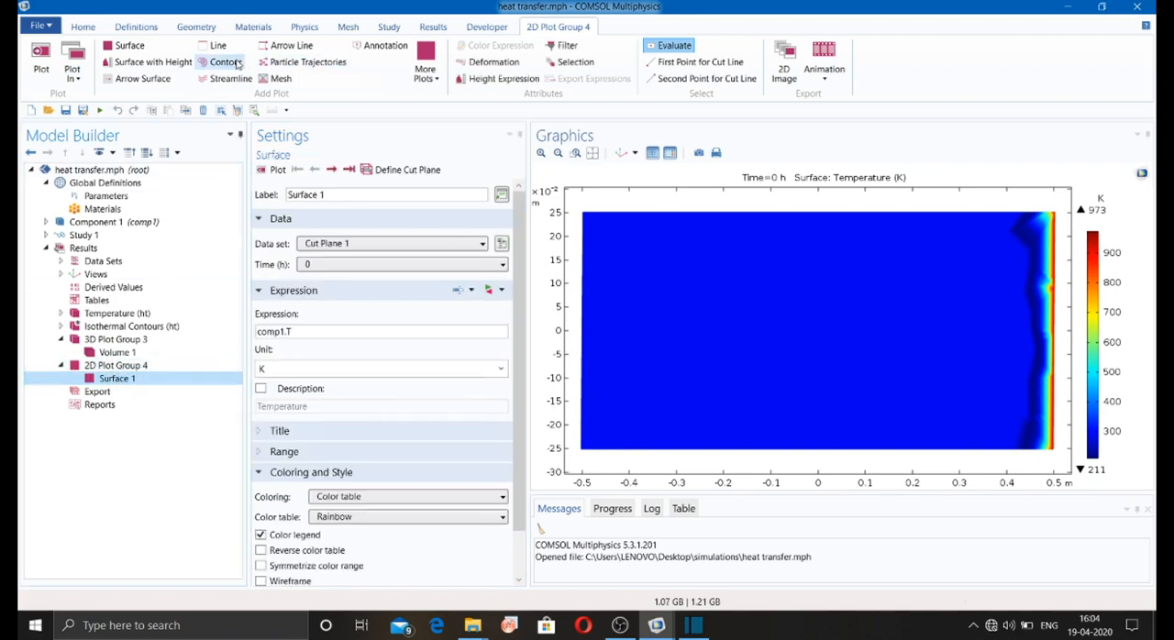
pyautogui.click(264, 172)
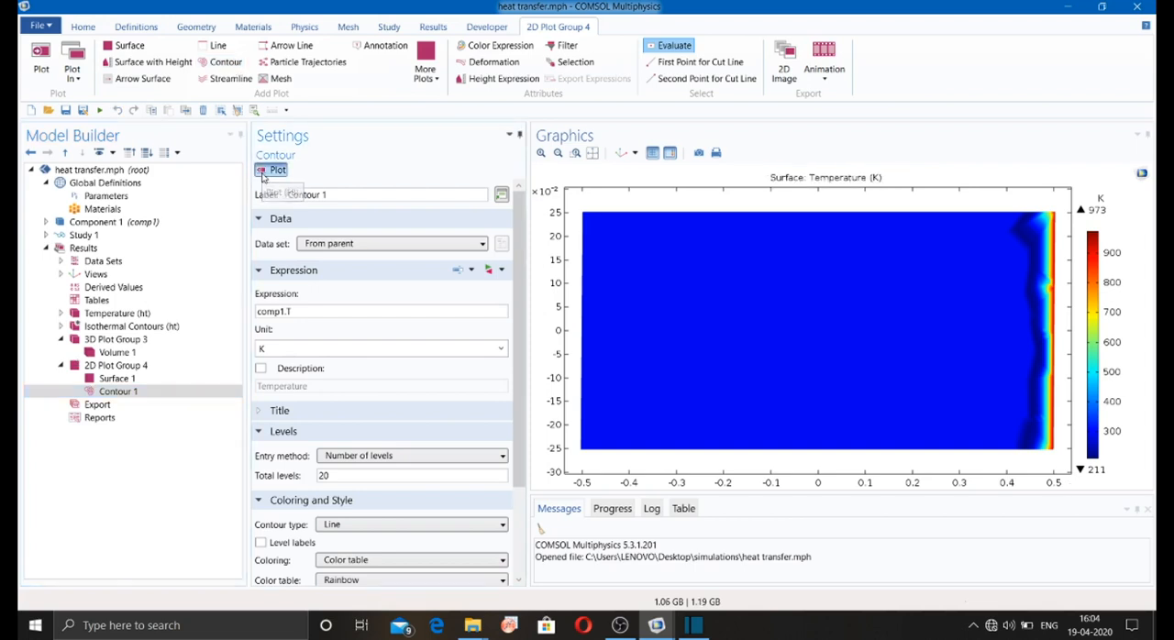
# Step: Disable Surface 1 in 2D Plot Group 4
pyautogui.rightClick(120, 380)
pyautogui.click(161, 291)
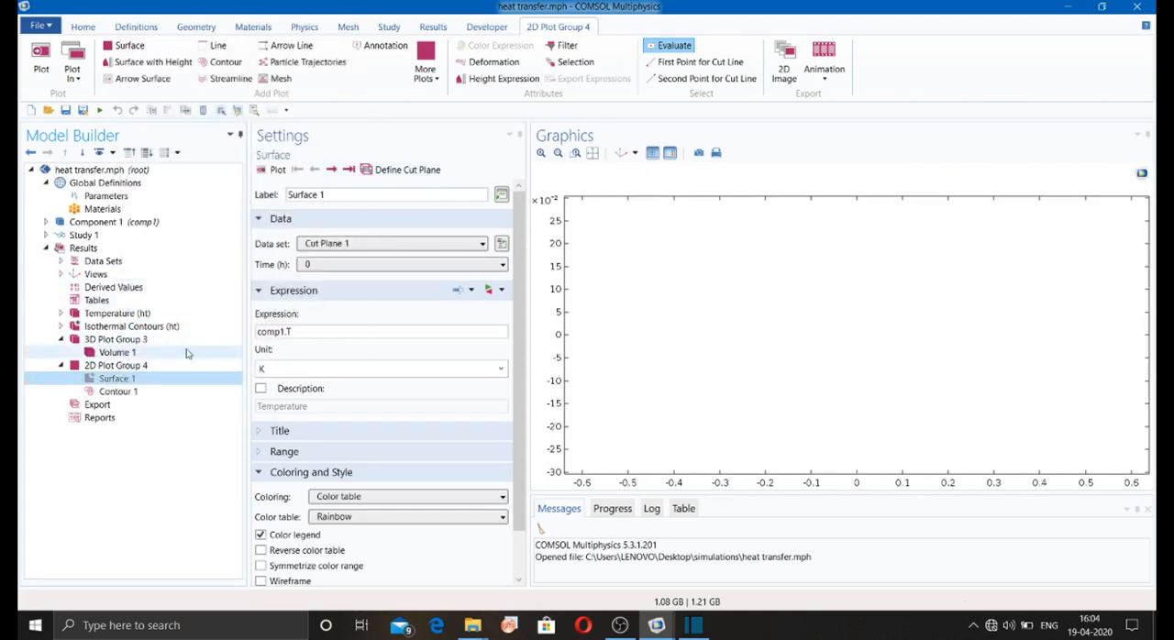
# Step: Set Contour 1's data set to Cut Plane 1 and plot the temperature contours
pyautogui.click(144, 391)
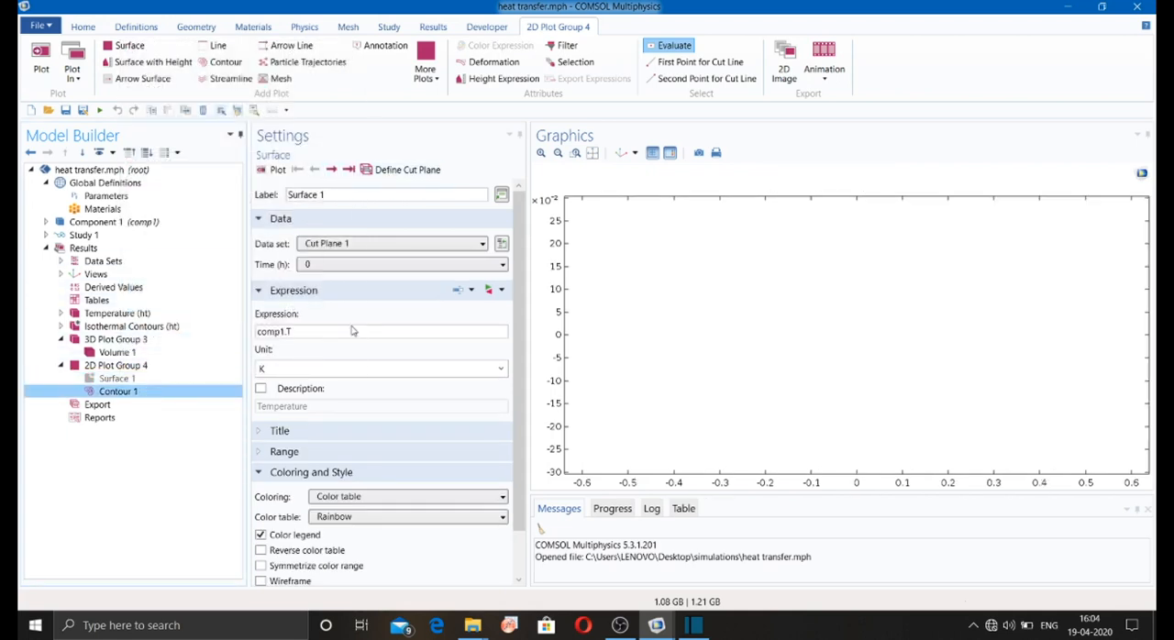
pyautogui.click(277, 171)
pyautogui.click(311, 243)
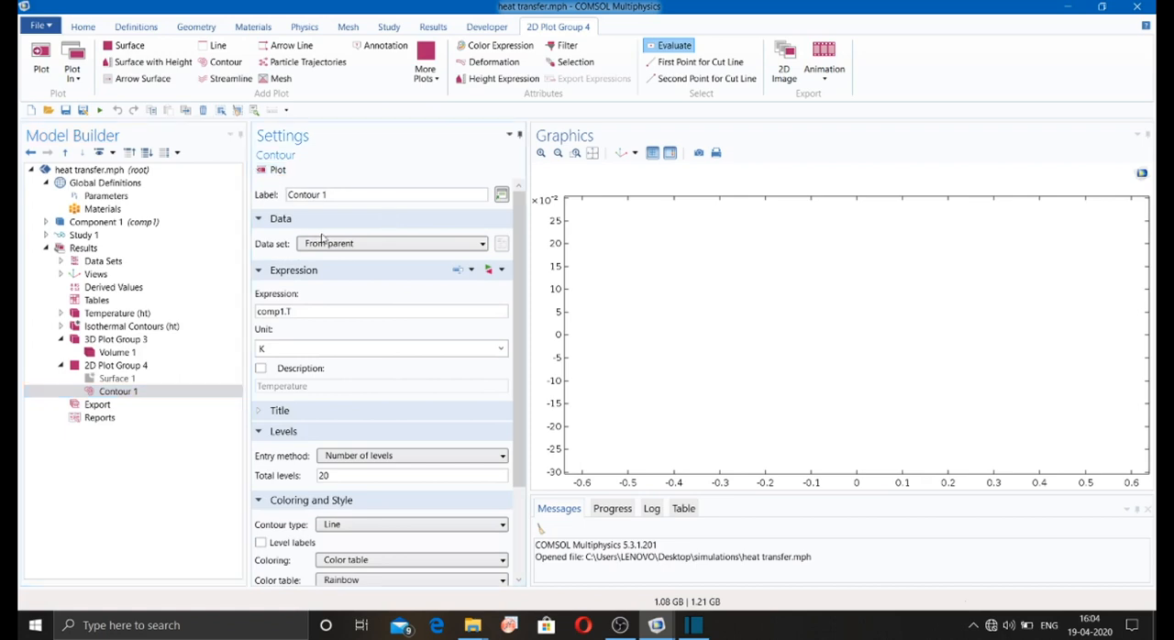
pyautogui.click(335, 288)
pyautogui.click(277, 169)
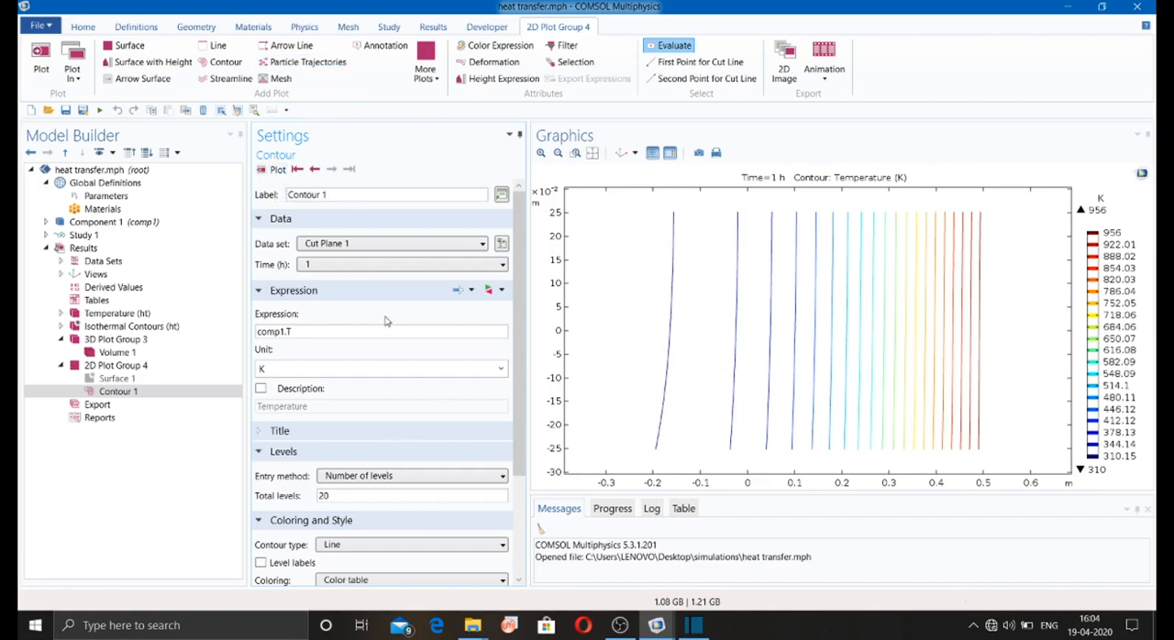
# Step: Set Contour 1's contour type to Filled and plot it
pyautogui.scroll(-3, 381, 395)
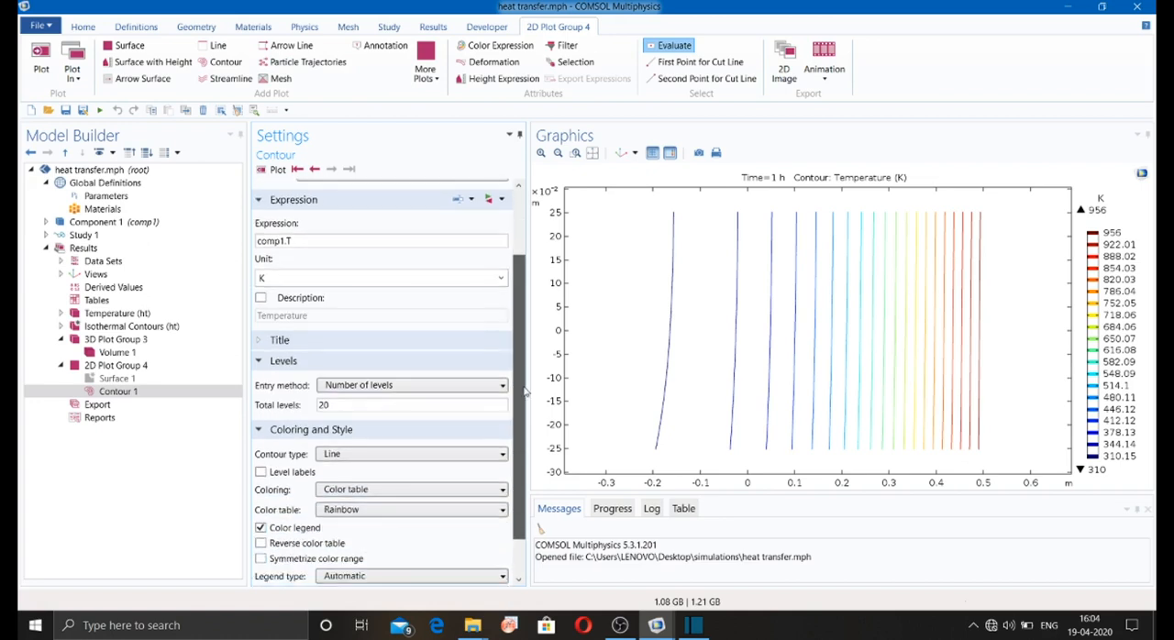
pyautogui.click(376, 391)
pyautogui.click(370, 411)
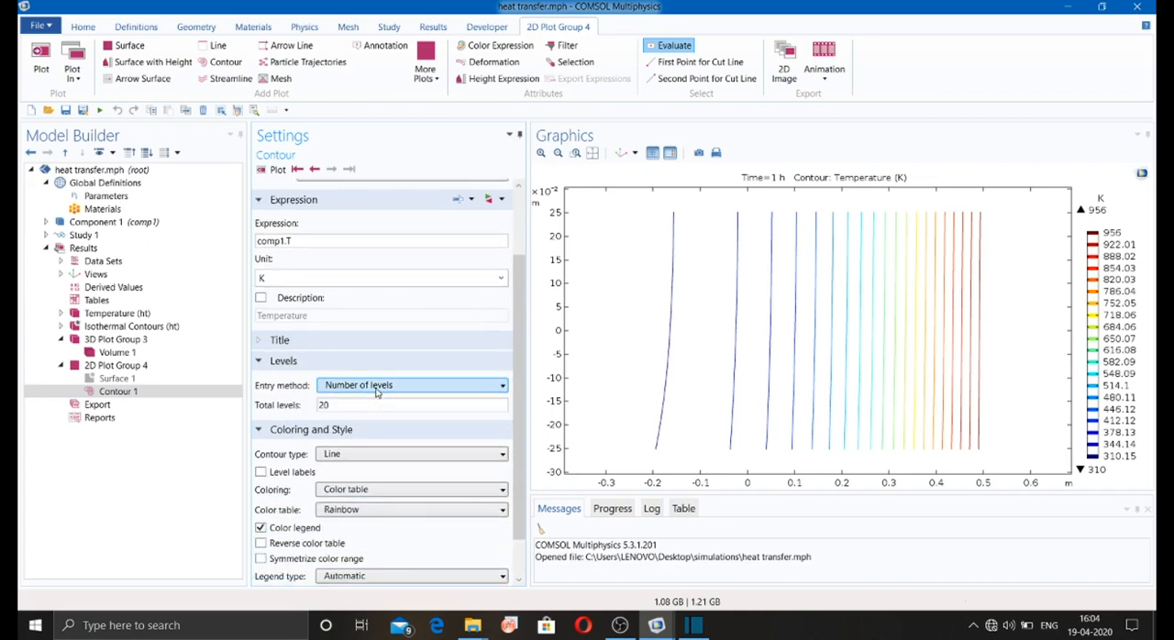
pyautogui.click(378, 456)
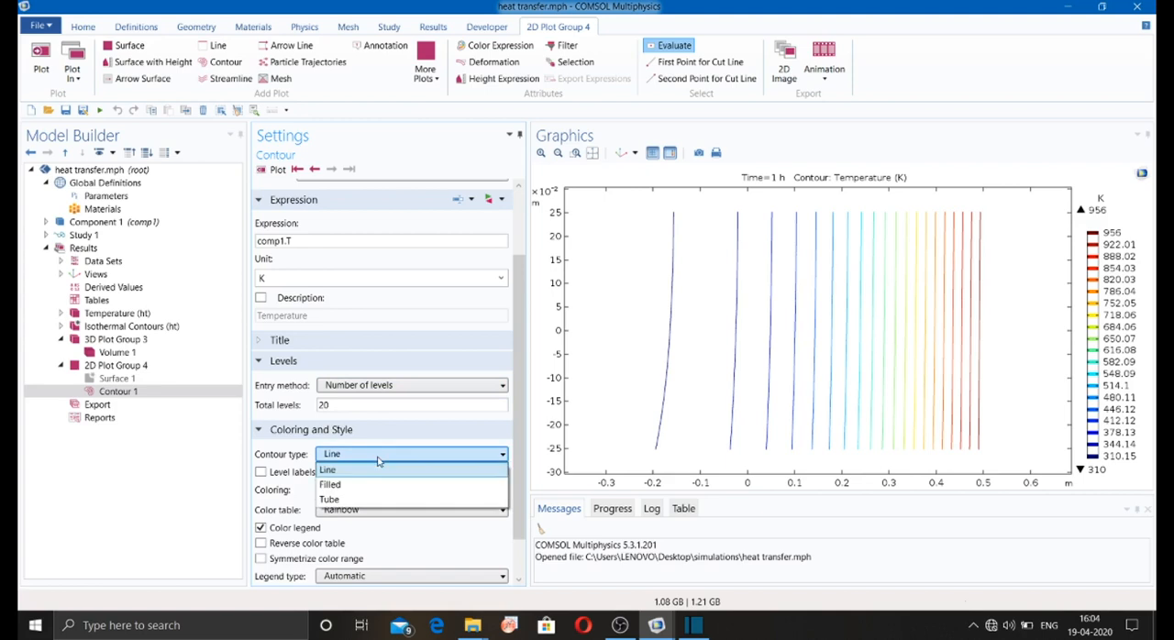
pyautogui.click(375, 483)
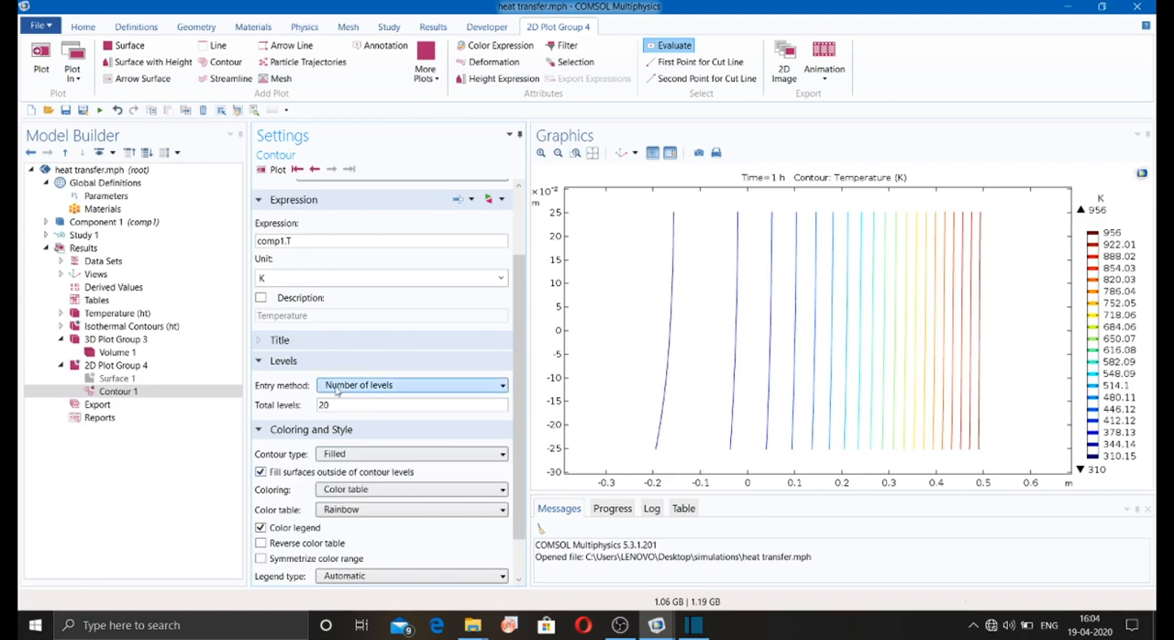
pyautogui.click(277, 170)
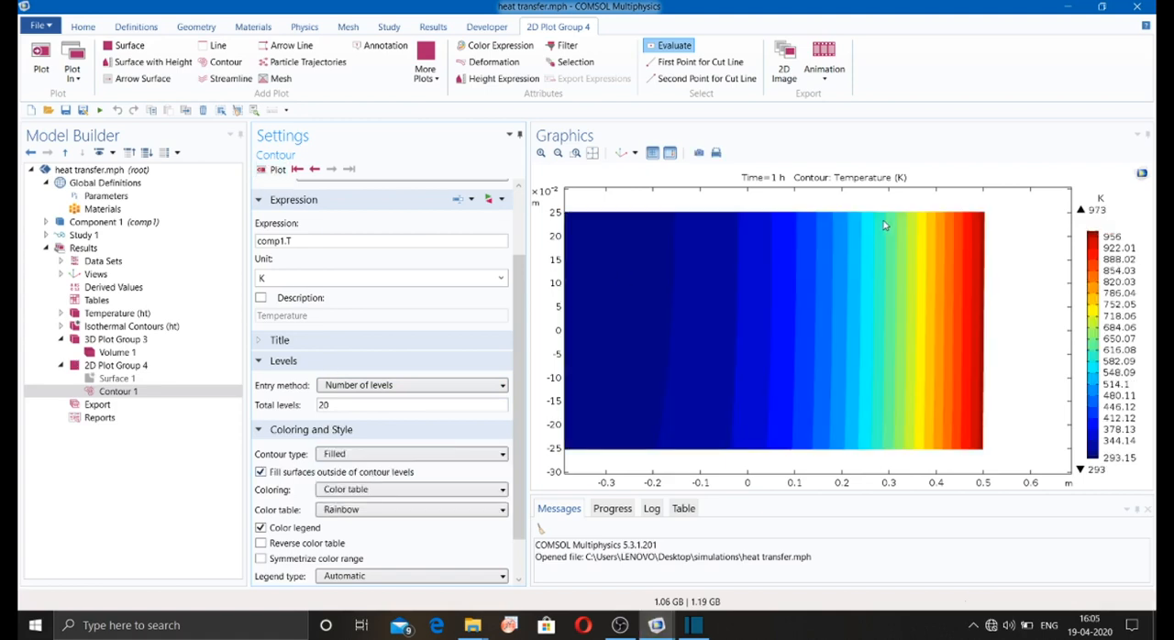
# Step: Set Contour 1's contour type to Tube with a tube radius expression of 2 and plot it
pyautogui.click(408, 454)
pyautogui.click(395, 500)
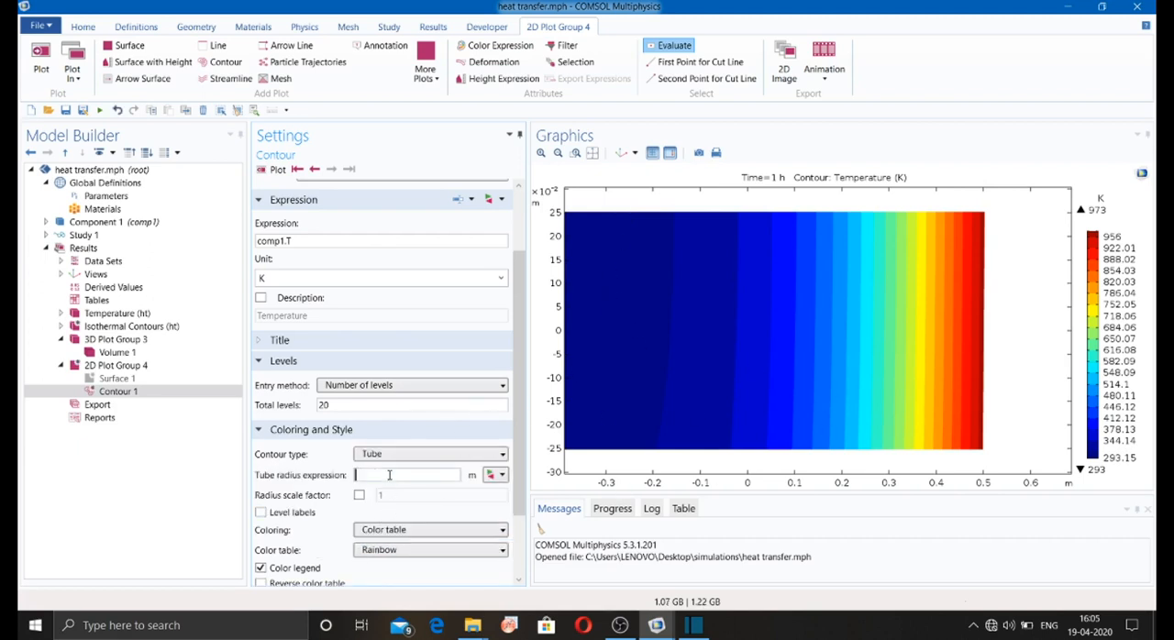
pyautogui.click(277, 169)
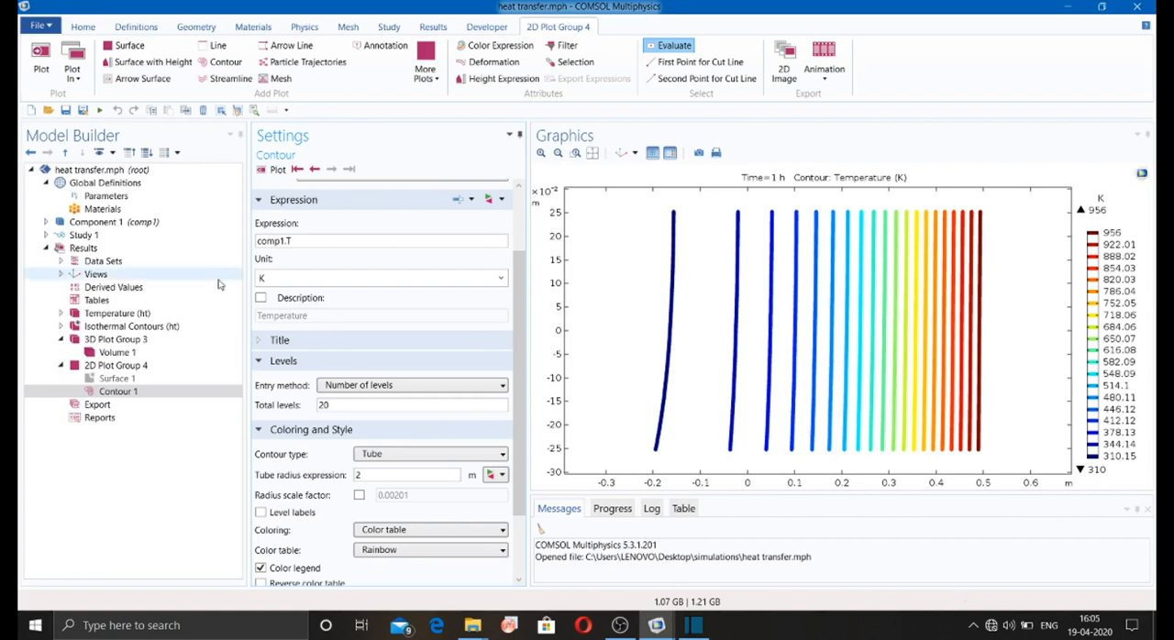
# Step: Add a mesh plot to 2D Plot Group 4, leaving its data set as From parent
pyautogui.click(131, 365)
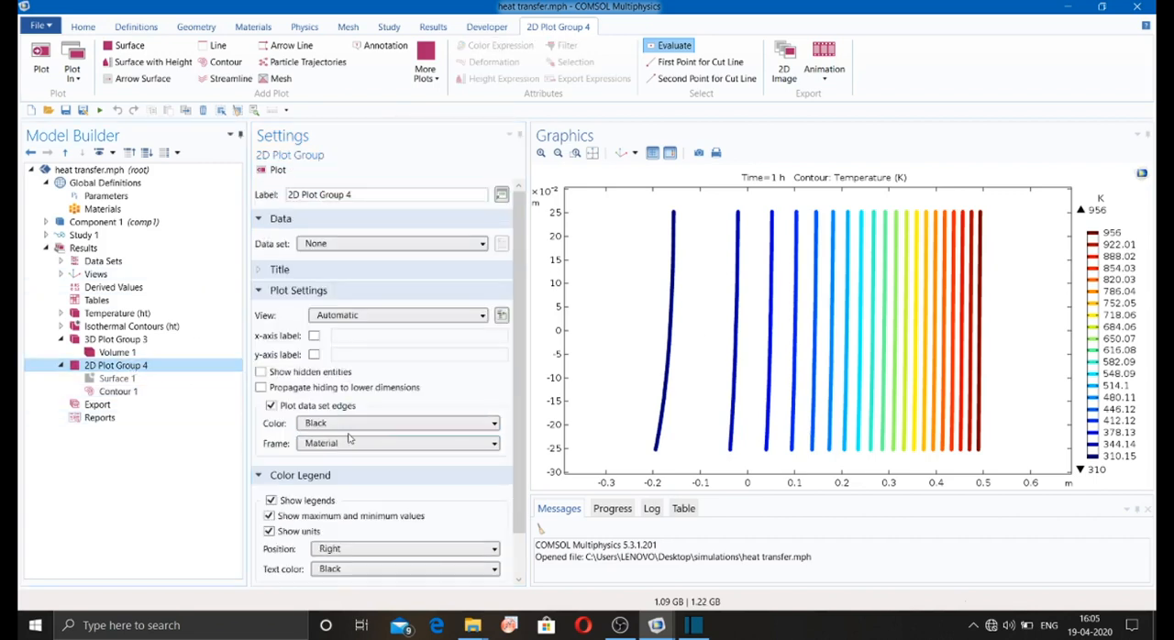
pyautogui.scroll(-1, 335, 472)
pyautogui.scroll(1, 335, 468)
pyautogui.click(272, 79)
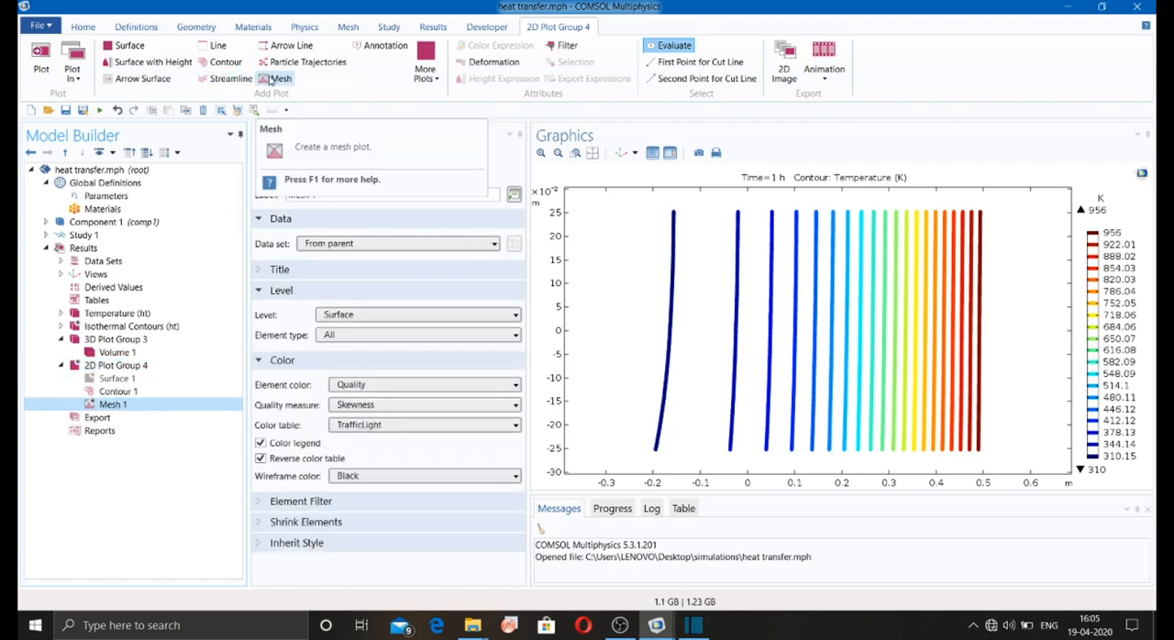
pyautogui.click(268, 169)
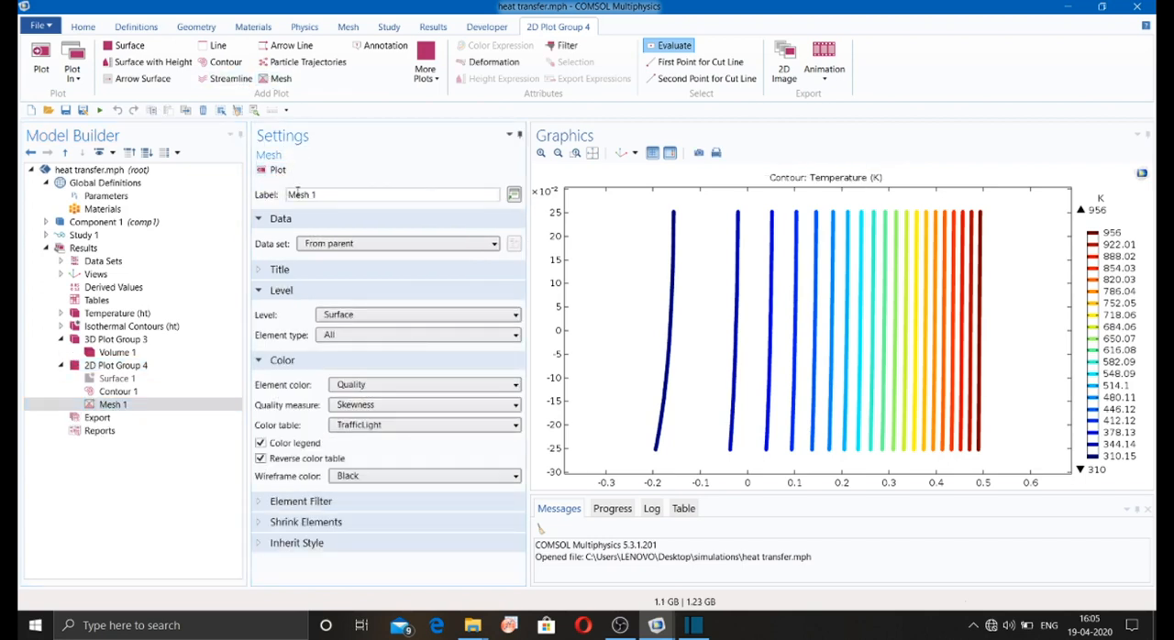
pyautogui.click(334, 243)
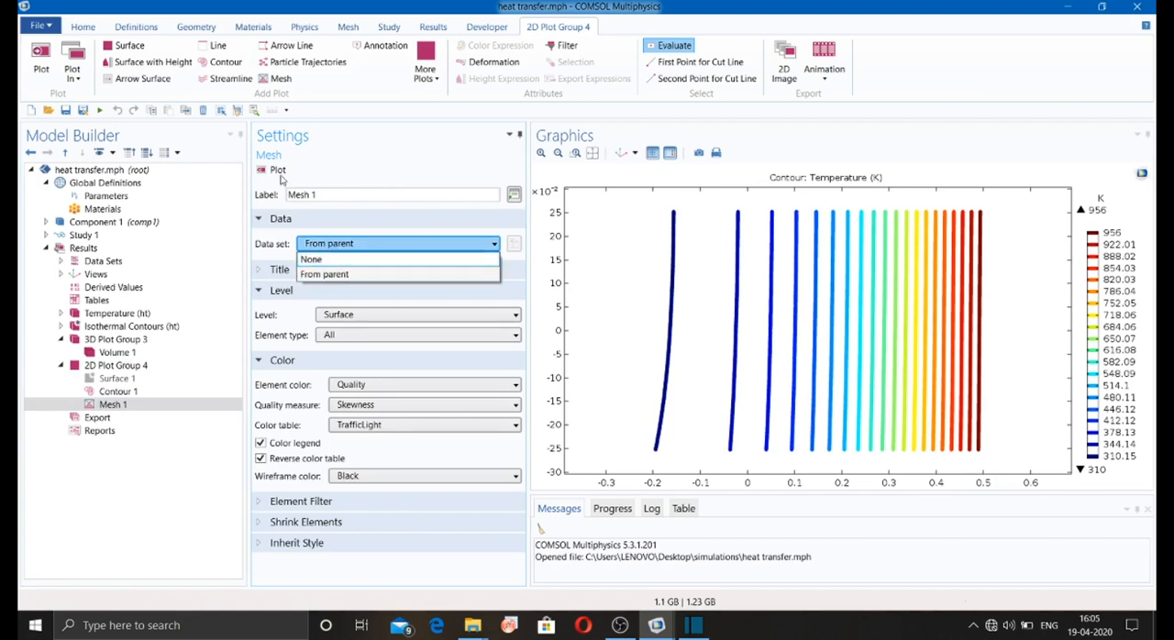
pyautogui.click(282, 180)
# Step: Disable Contour 1 in 2D Plot Group 4
pyautogui.click(119, 391)
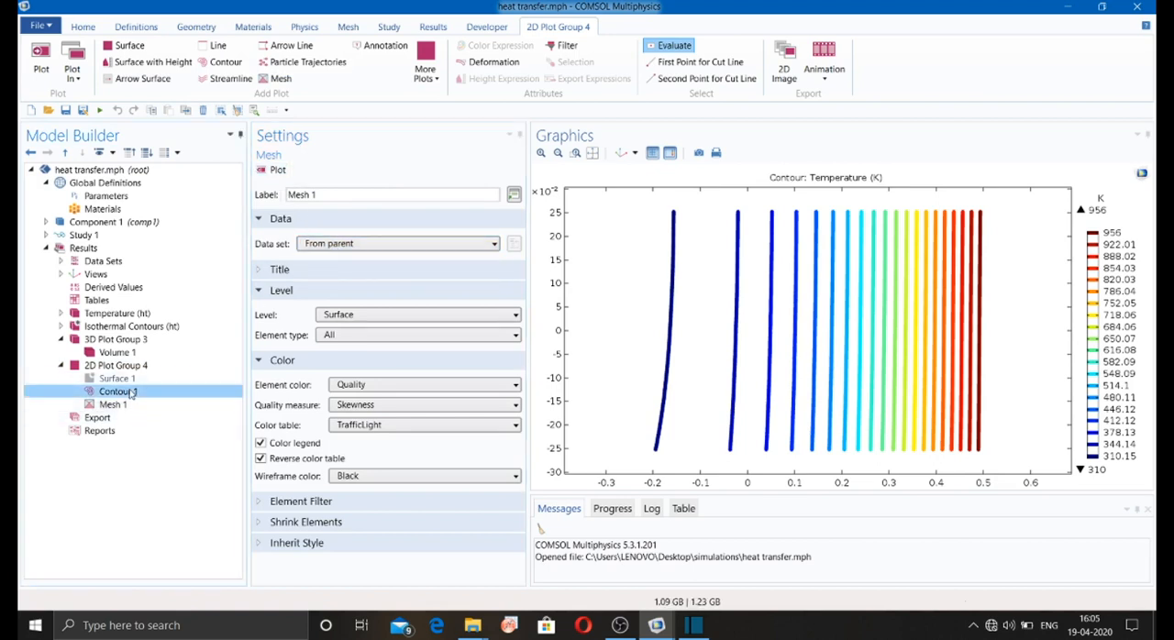
pyautogui.rightClick(128, 391)
pyautogui.click(183, 302)
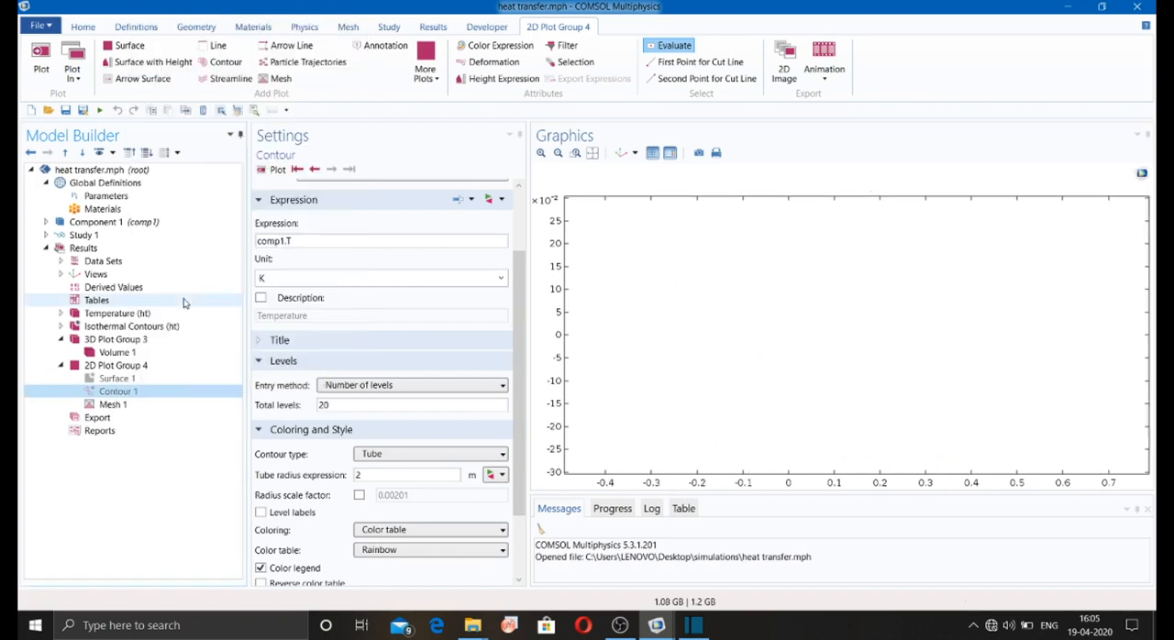
# Step: Set Mesh 1's element type to Triangle, keeping the data set From parent and the level Surface
pyautogui.click(115, 405)
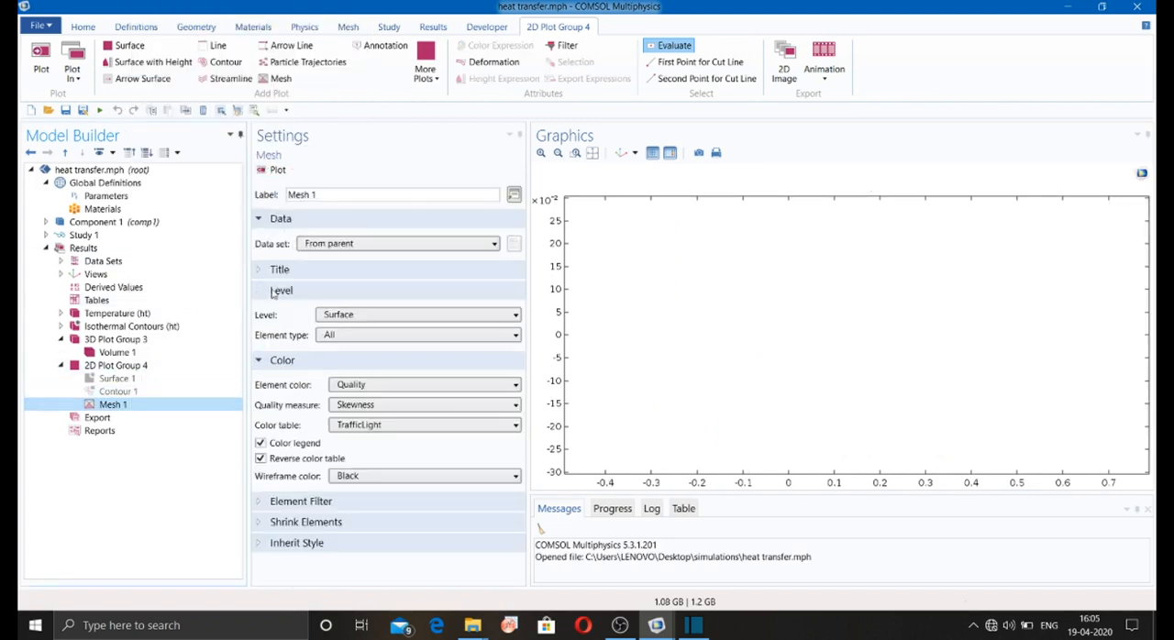
pyautogui.click(332, 244)
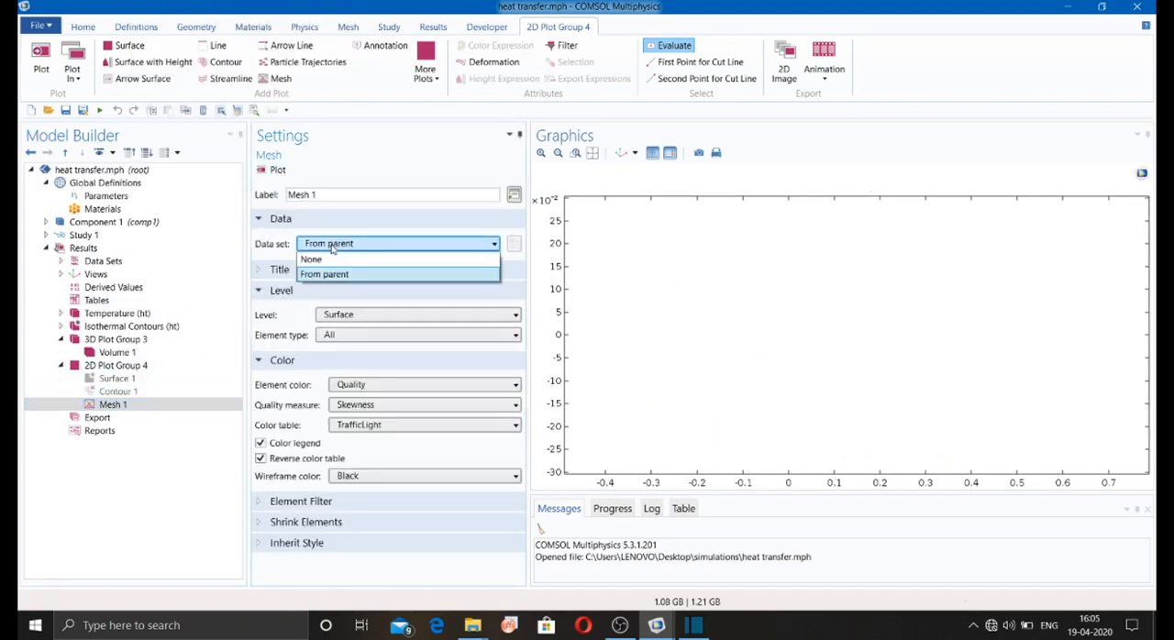
pyautogui.click(332, 246)
pyautogui.click(266, 274)
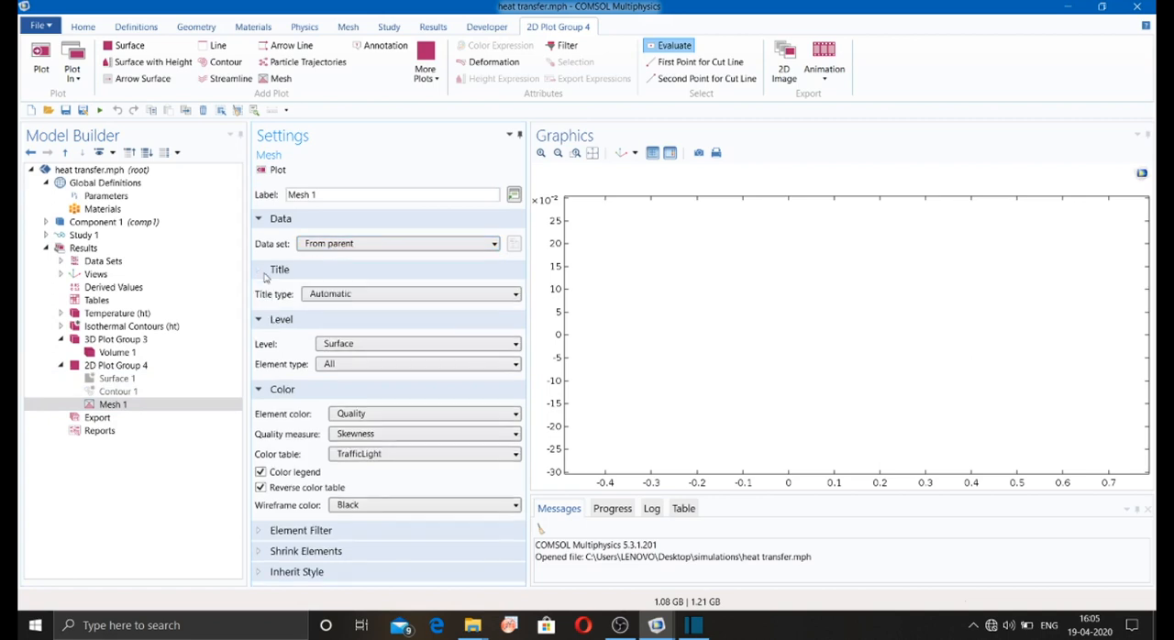
pyautogui.click(265, 270)
pyautogui.click(417, 315)
pyautogui.click(344, 327)
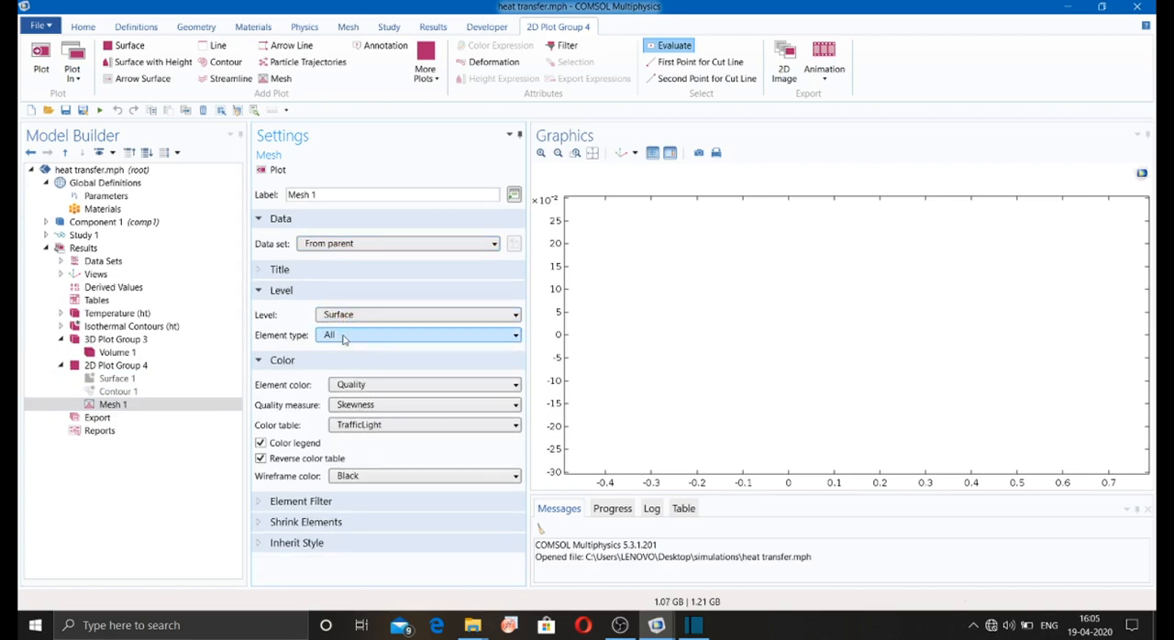
pyautogui.click(344, 336)
pyautogui.click(339, 366)
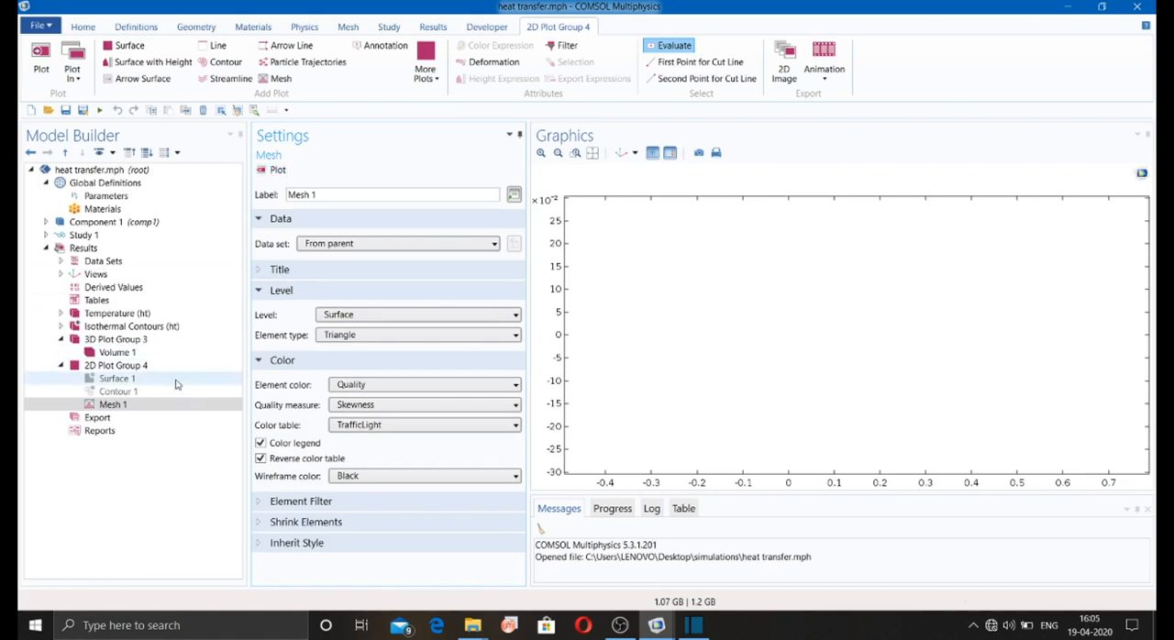
# Step: Disable Mesh 1 in 2D Plot Group 4
pyautogui.click(138, 404)
pyautogui.rightClick(137, 404)
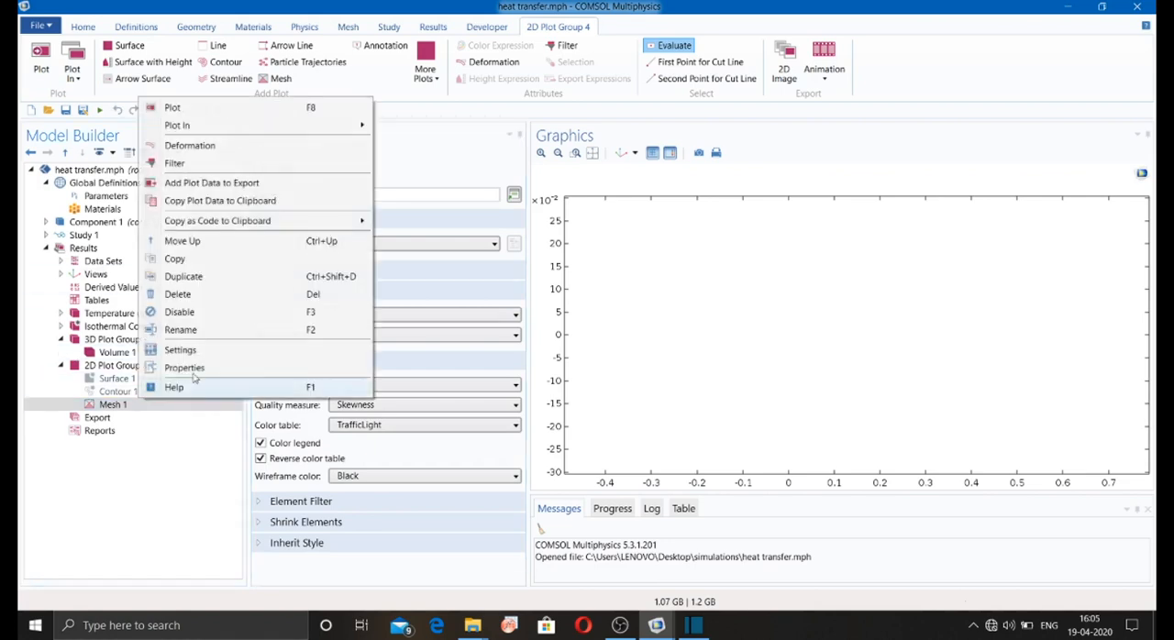
pyautogui.click(210, 316)
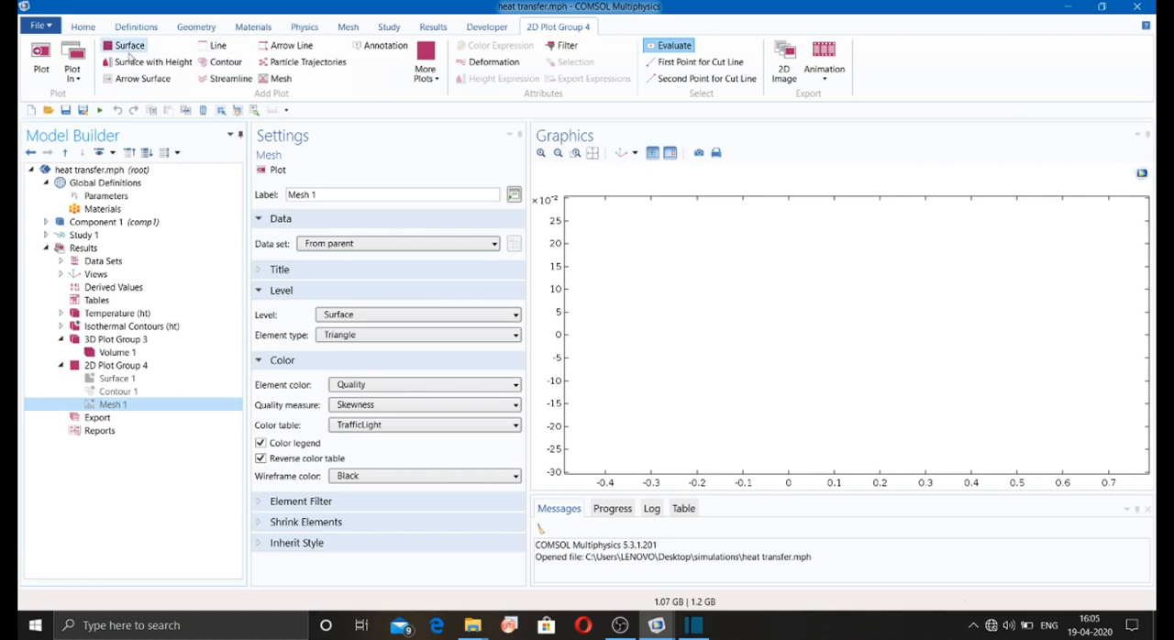
# Step: Add a Surface with Height plot of comp1.T to 2D Plot Group 4, define a cut plane for it at depth 0.5, and plot it
pyautogui.click(127, 66)
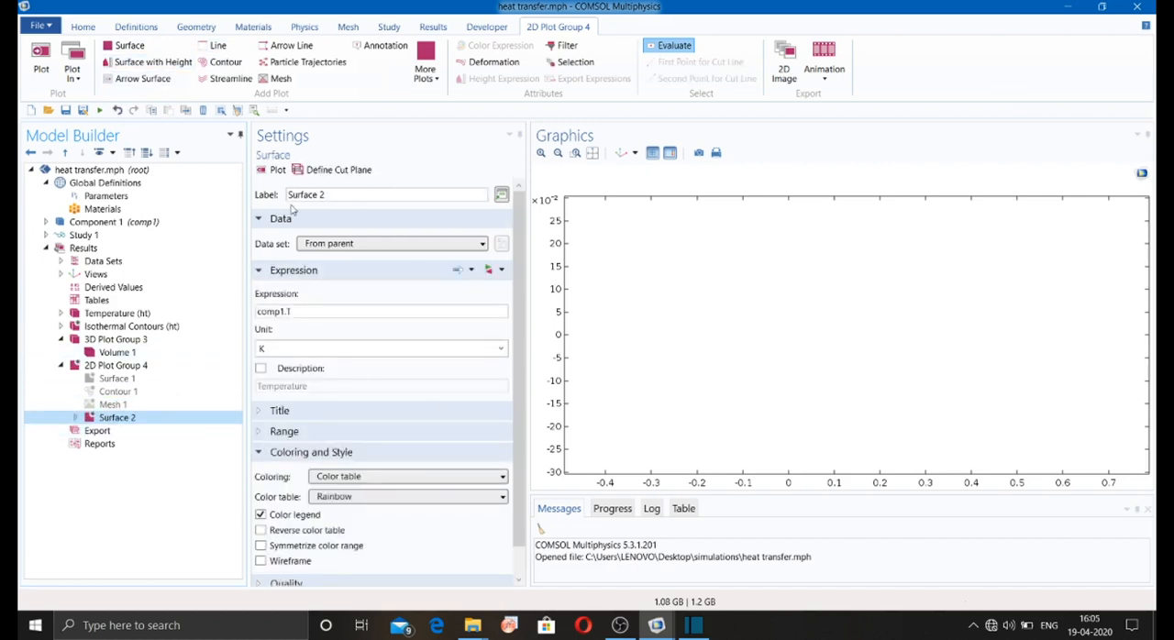
pyautogui.click(334, 171)
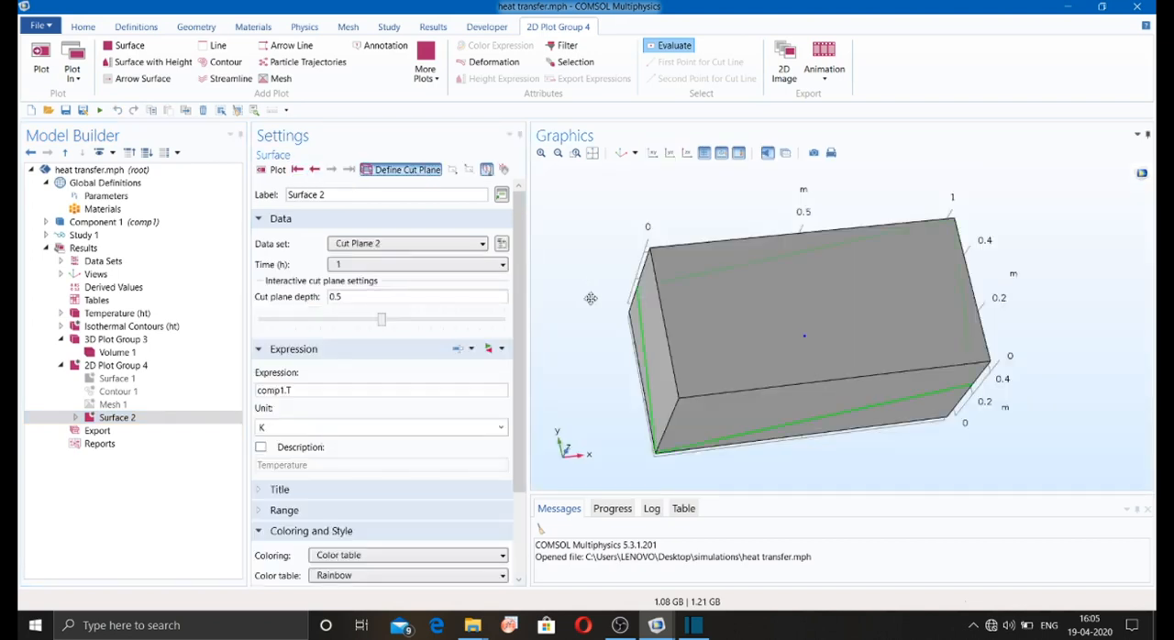
pyautogui.moveTo(589, 292); pyautogui.dragTo(603, 316)
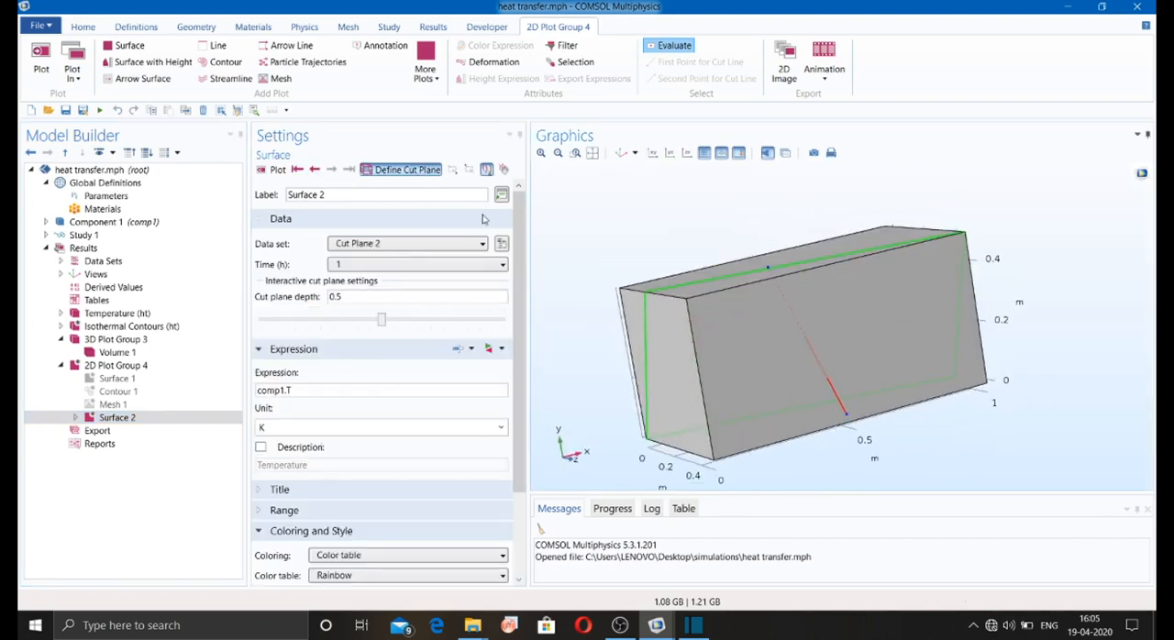
pyautogui.click(468, 170)
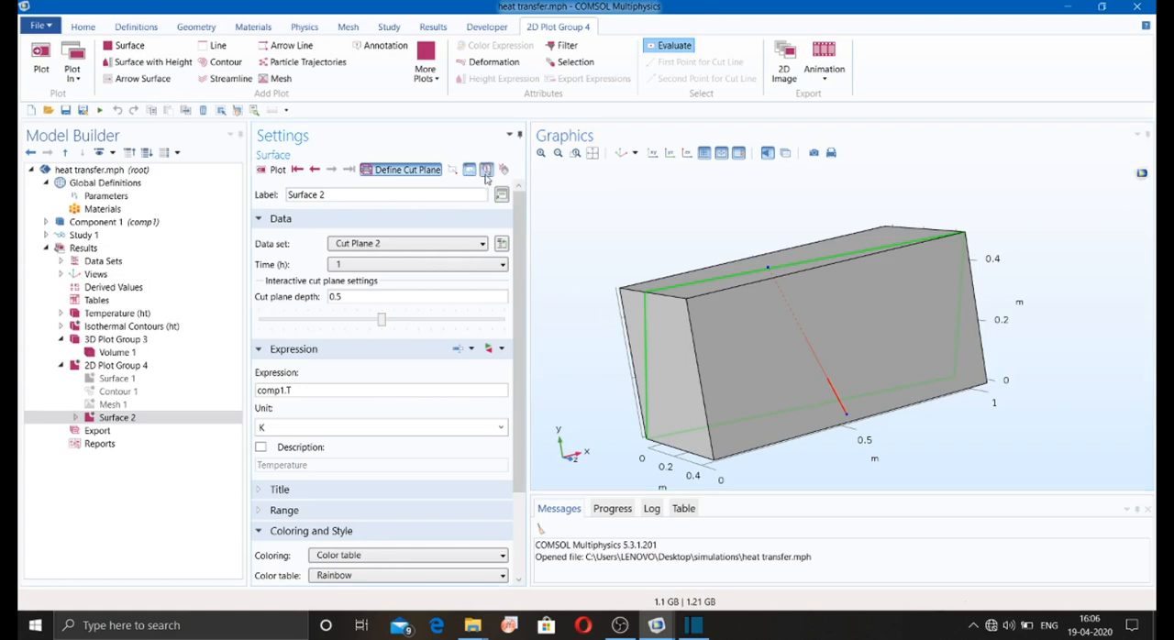
pyautogui.click(487, 170)
pyautogui.click(278, 170)
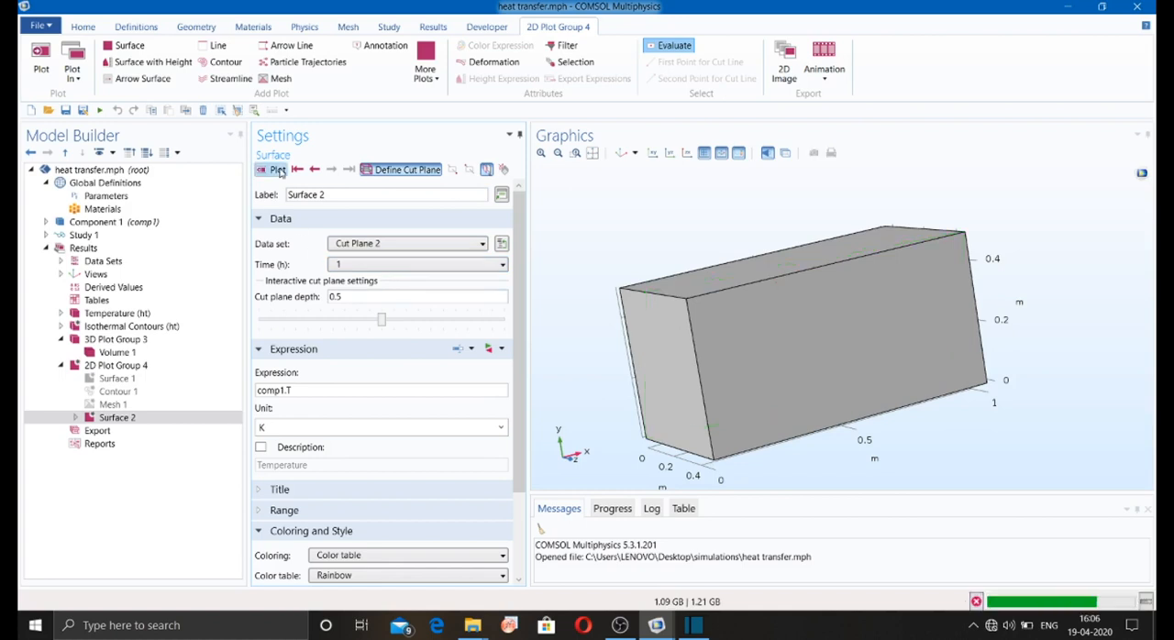
pyautogui.moveTo(610, 234); pyautogui.dragTo(673, 209)
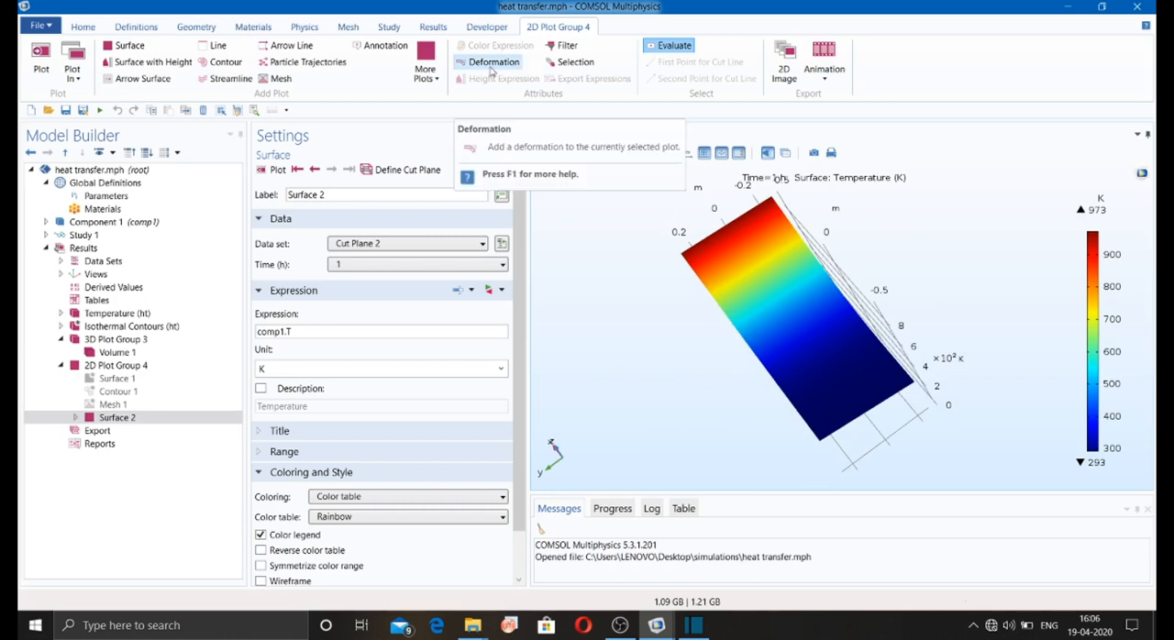
# Step: Add a deformation to Surface 2 with components x, y and z, and plot the deformed height surface
pyautogui.click(491, 64)
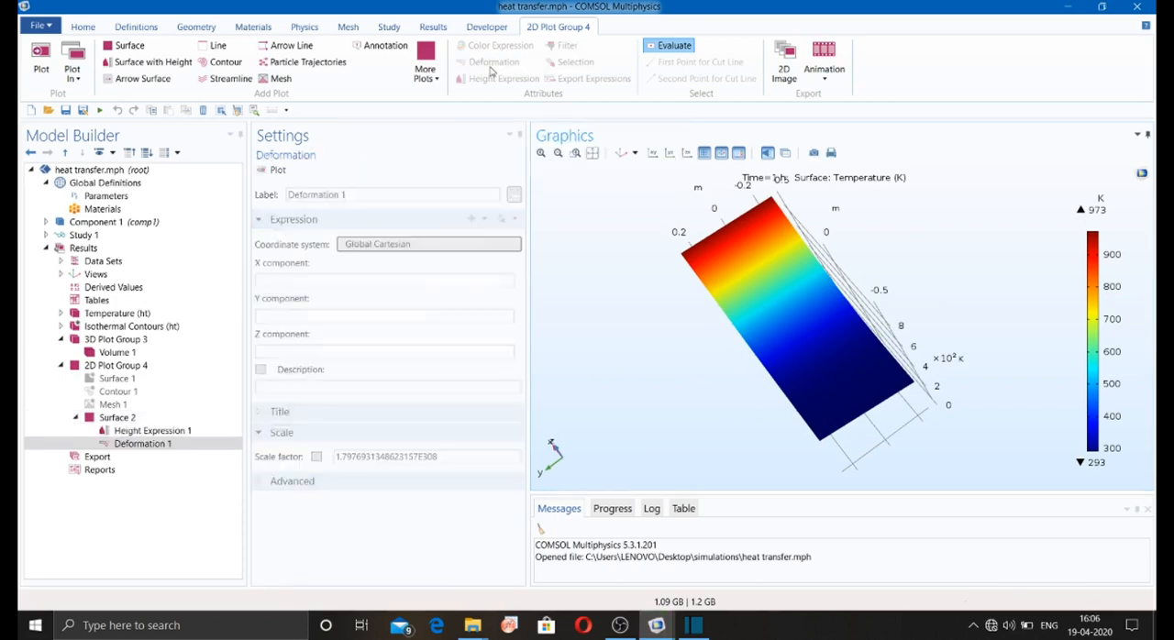
pyautogui.click(346, 283)
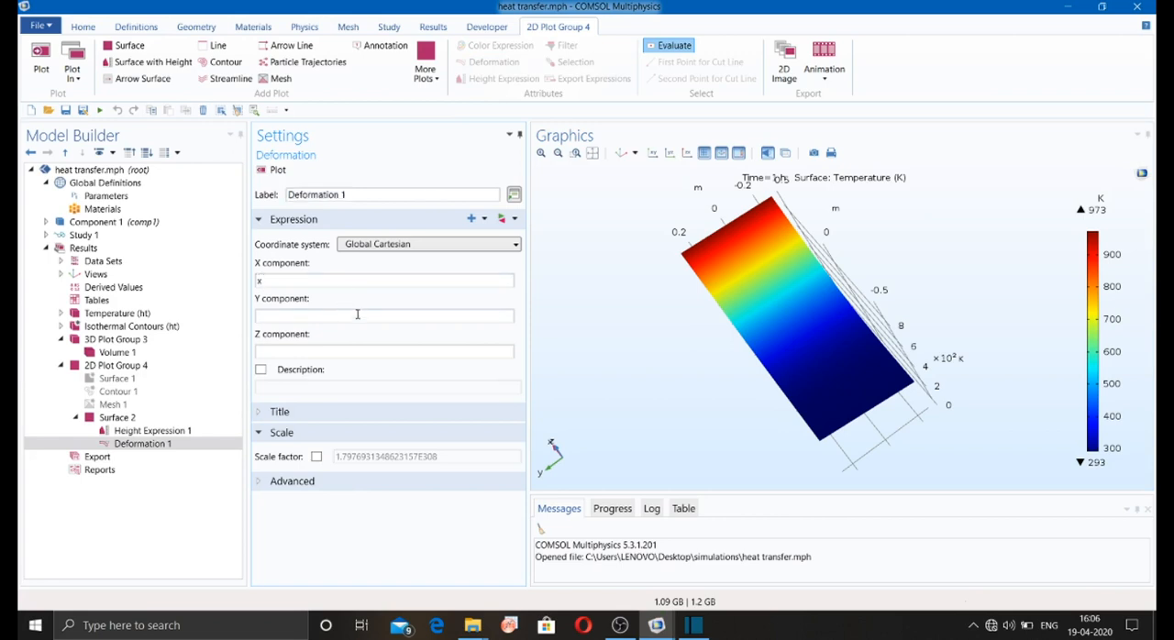
pyautogui.click(357, 315)
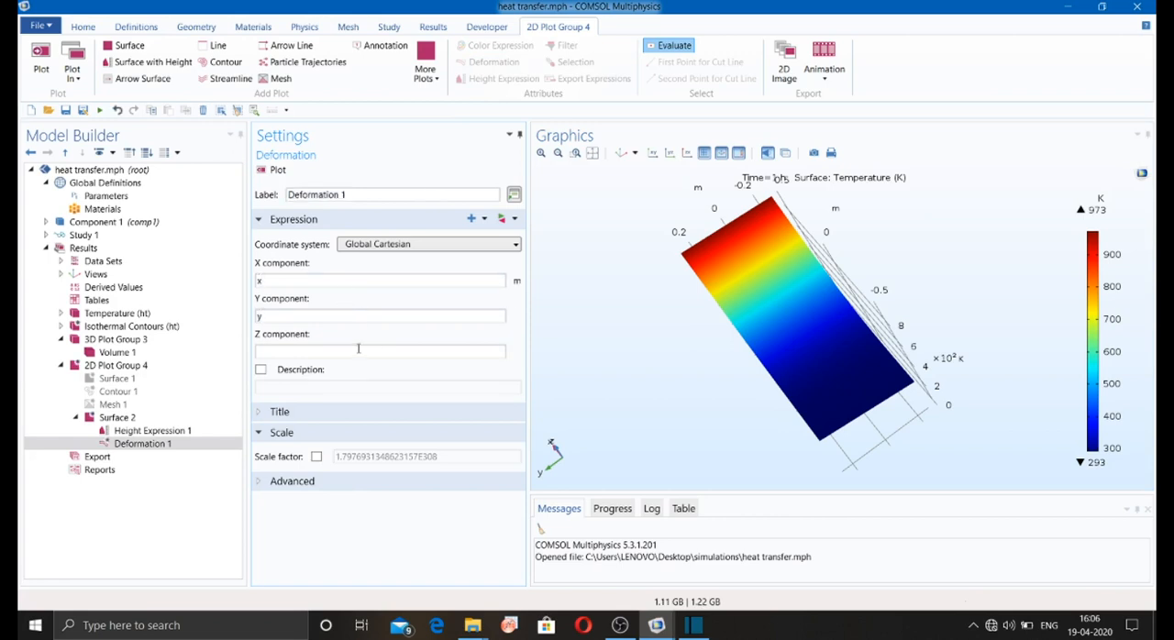
pyautogui.click(357, 350)
pyautogui.click(275, 172)
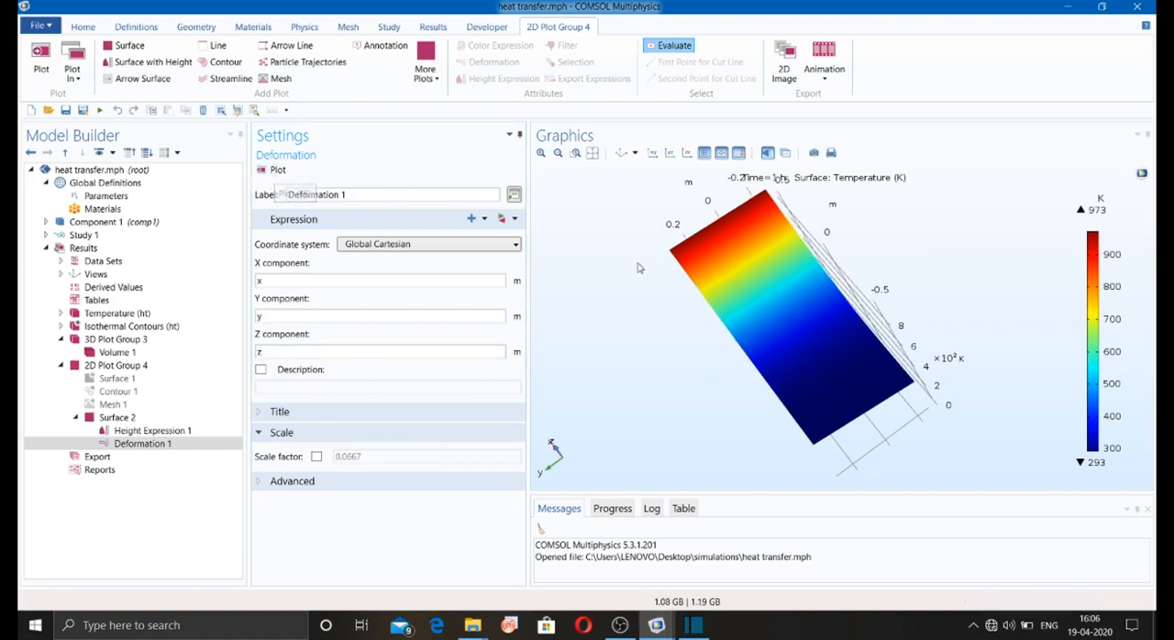
pyautogui.moveTo(668, 393); pyautogui.dragTo(763, 333)
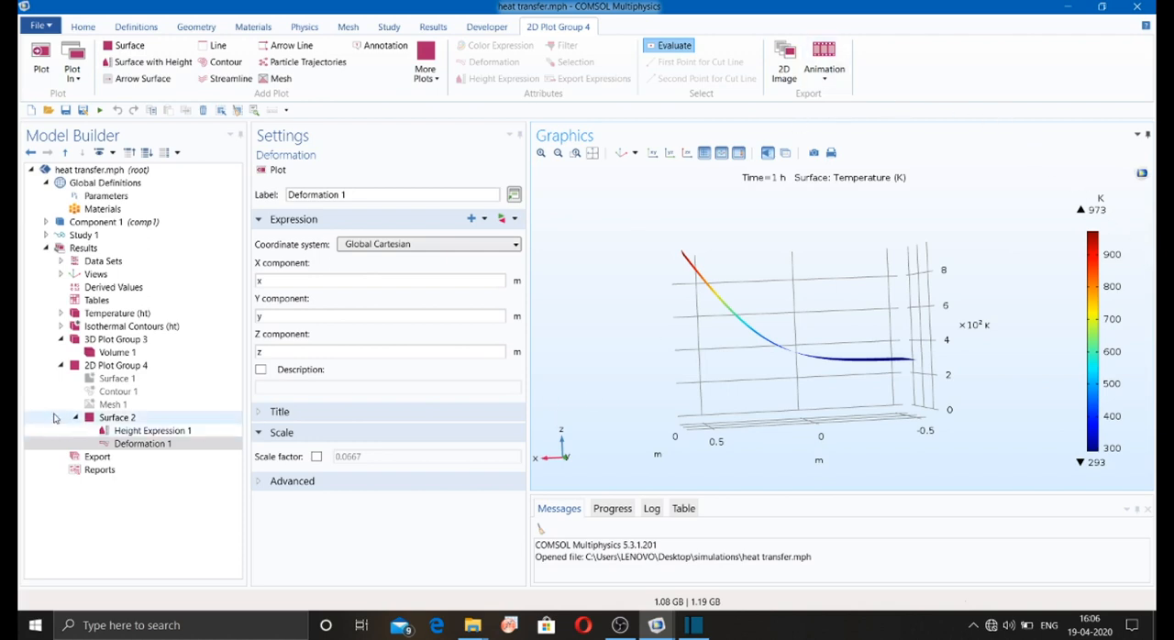
# Step: Create a player animation of 3D Plot Group 3, with the box rotated so its upper and front faces show
pyautogui.click(108, 339)
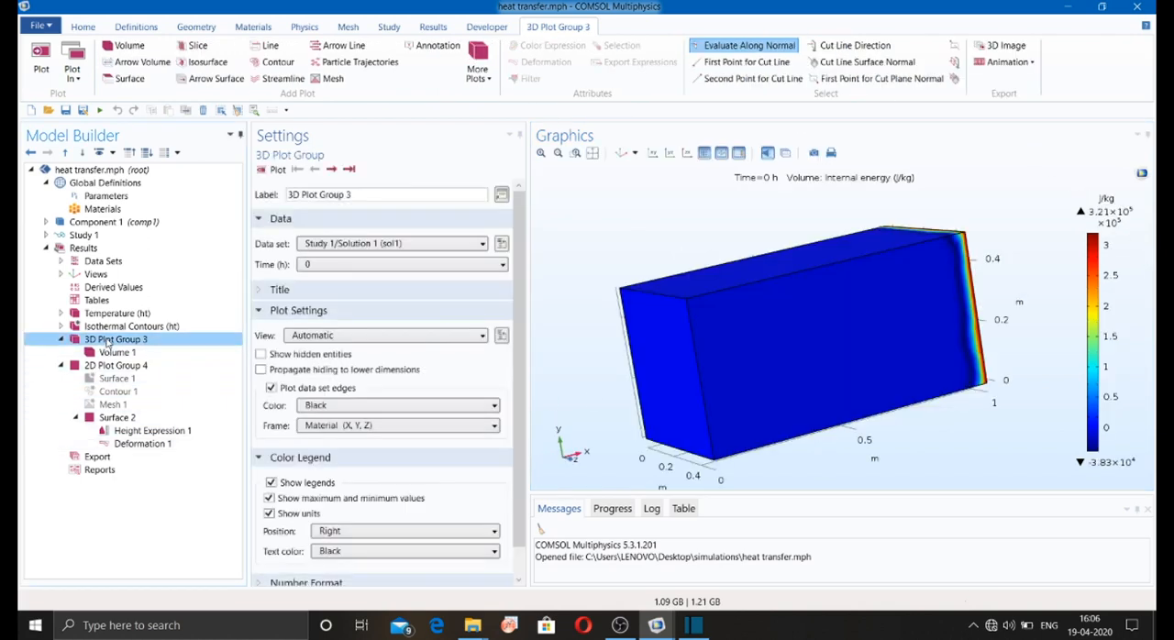
pyautogui.moveTo(607, 291); pyautogui.dragTo(833, 230)
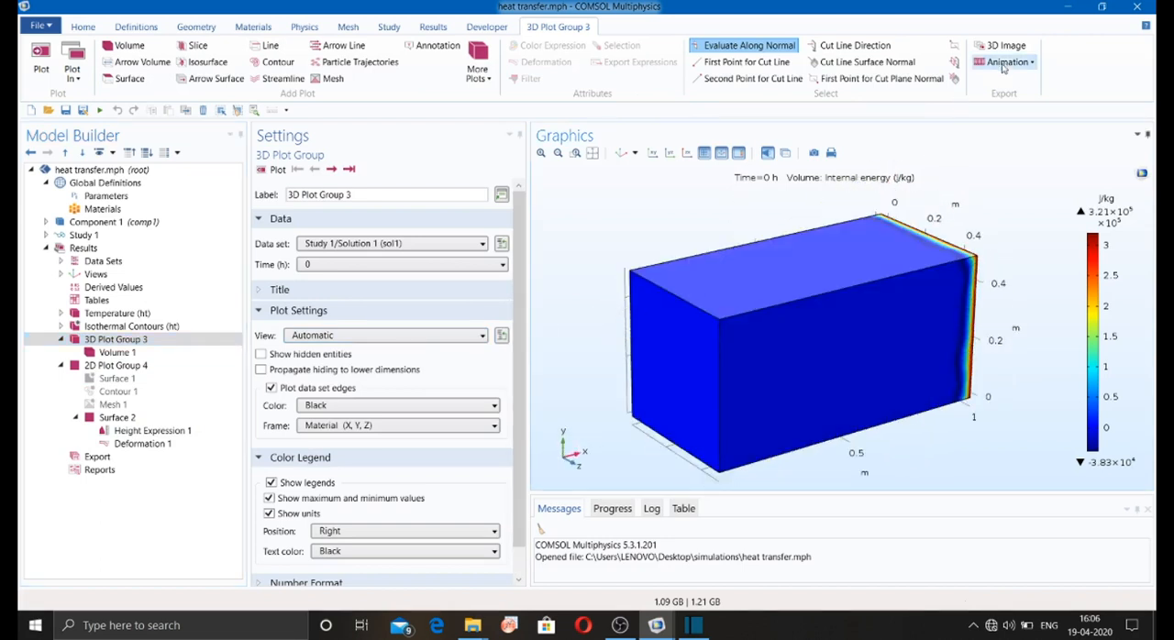
pyautogui.click(1006, 63)
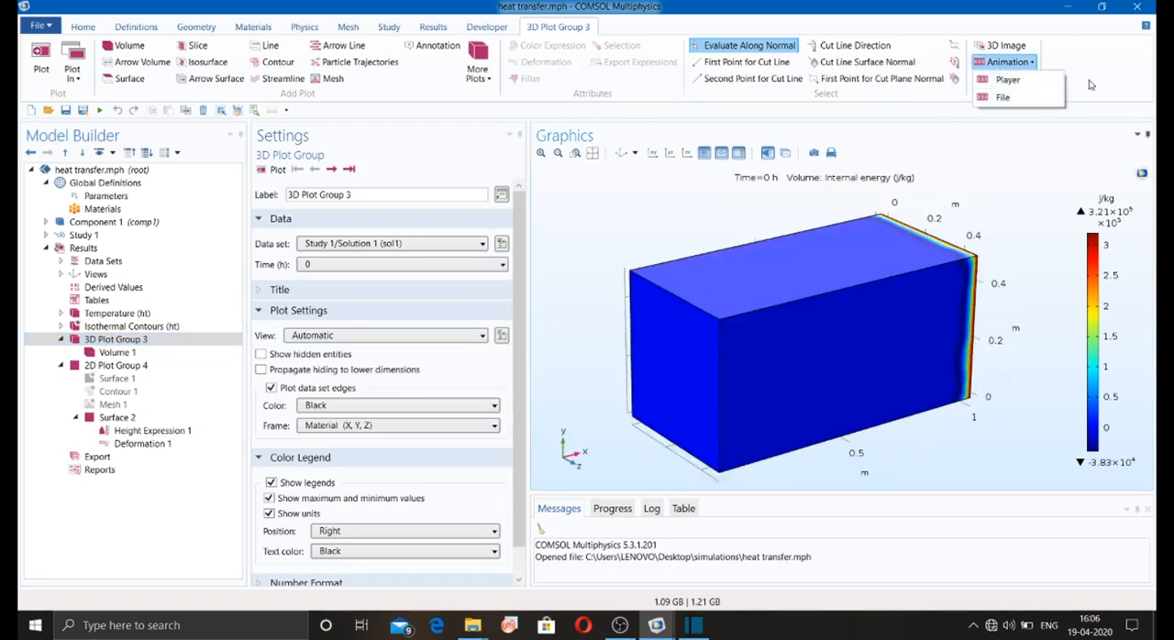
pyautogui.click(1007, 79)
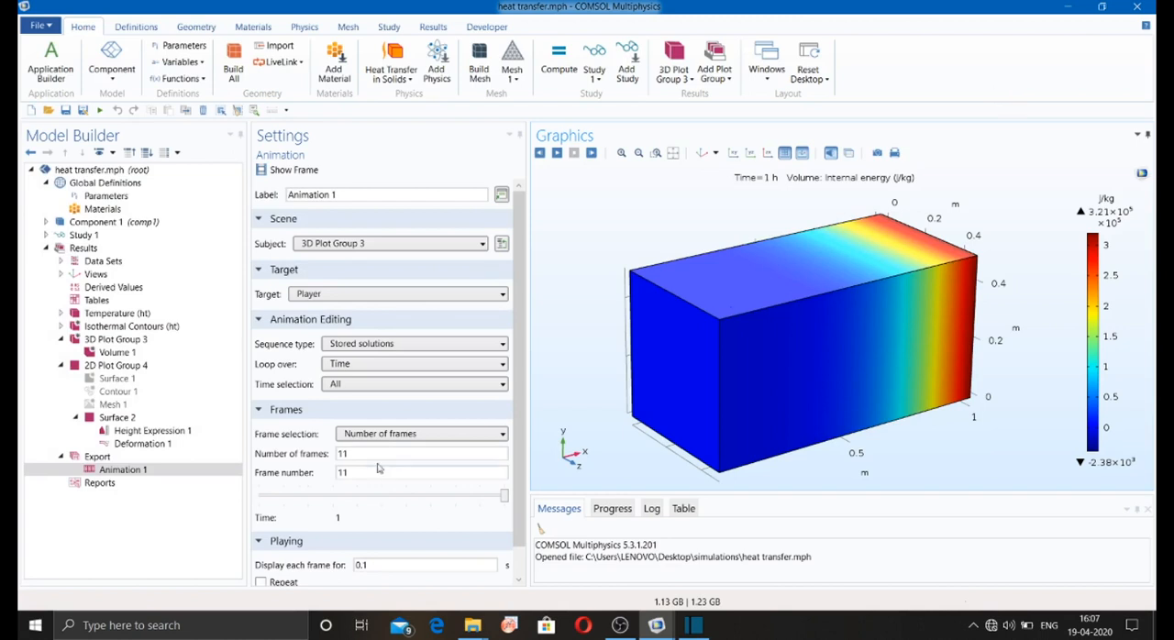
# Step: Play back Animation 1 of the internal energy volume plot repeatedly to watch its change over time
pyautogui.click(166, 470)
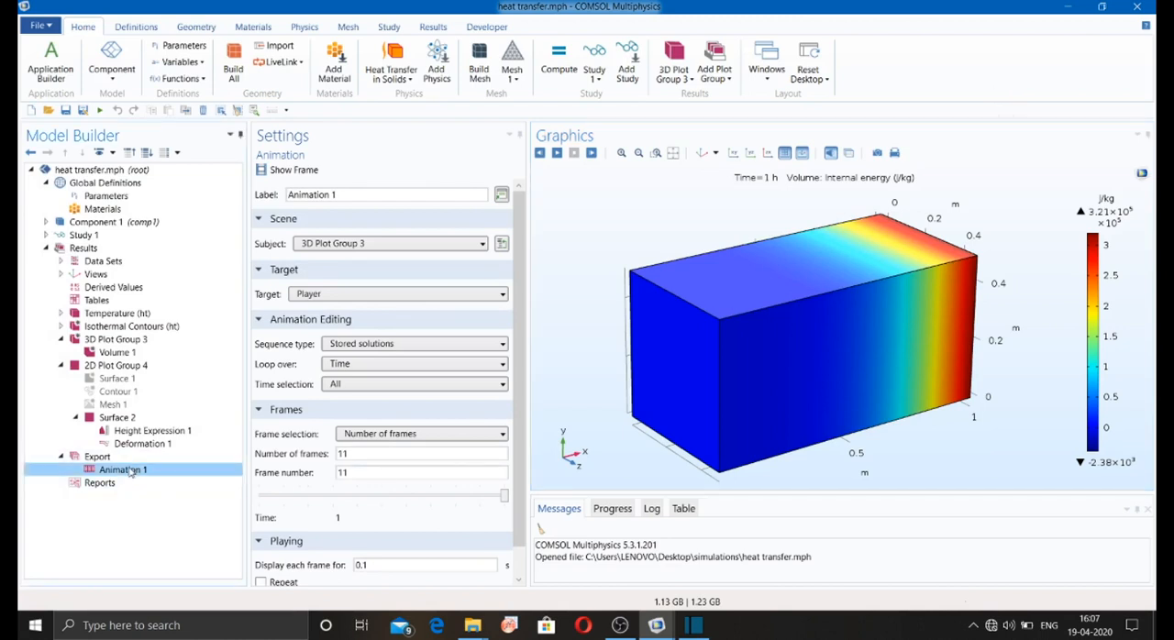
pyautogui.click(556, 154)
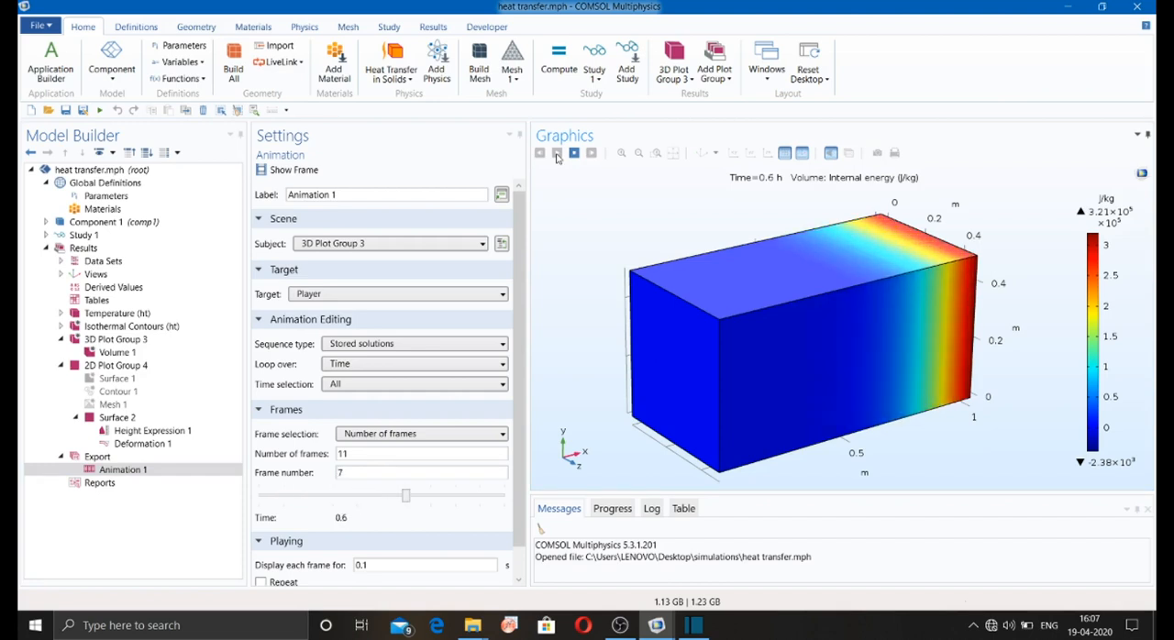
pyautogui.click(556, 154)
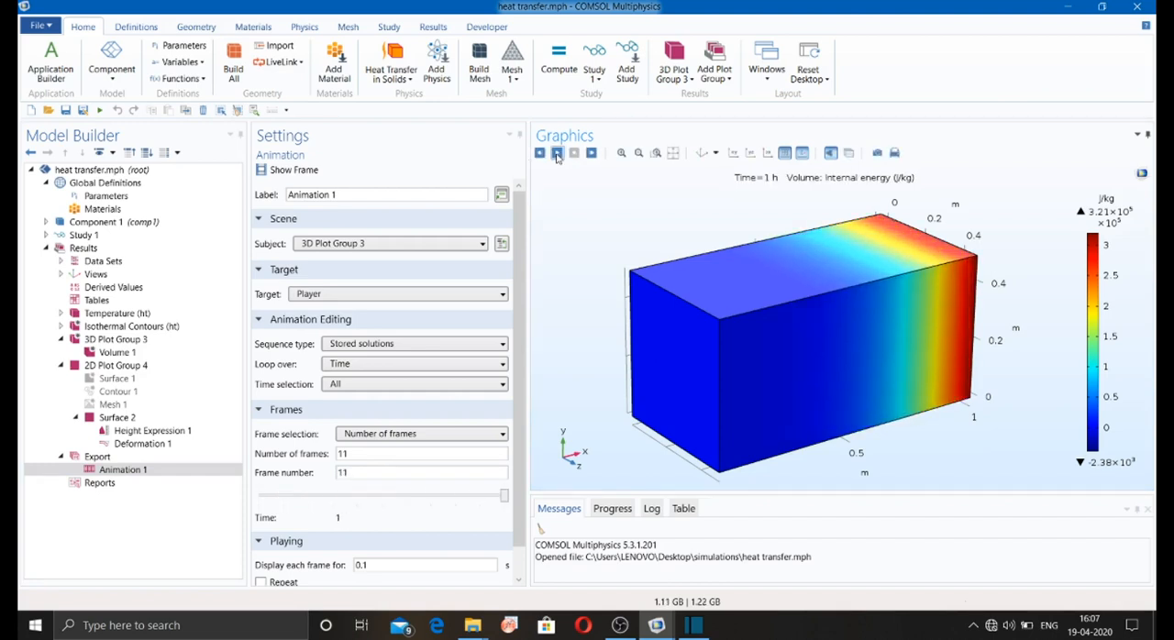
pyautogui.click(557, 154)
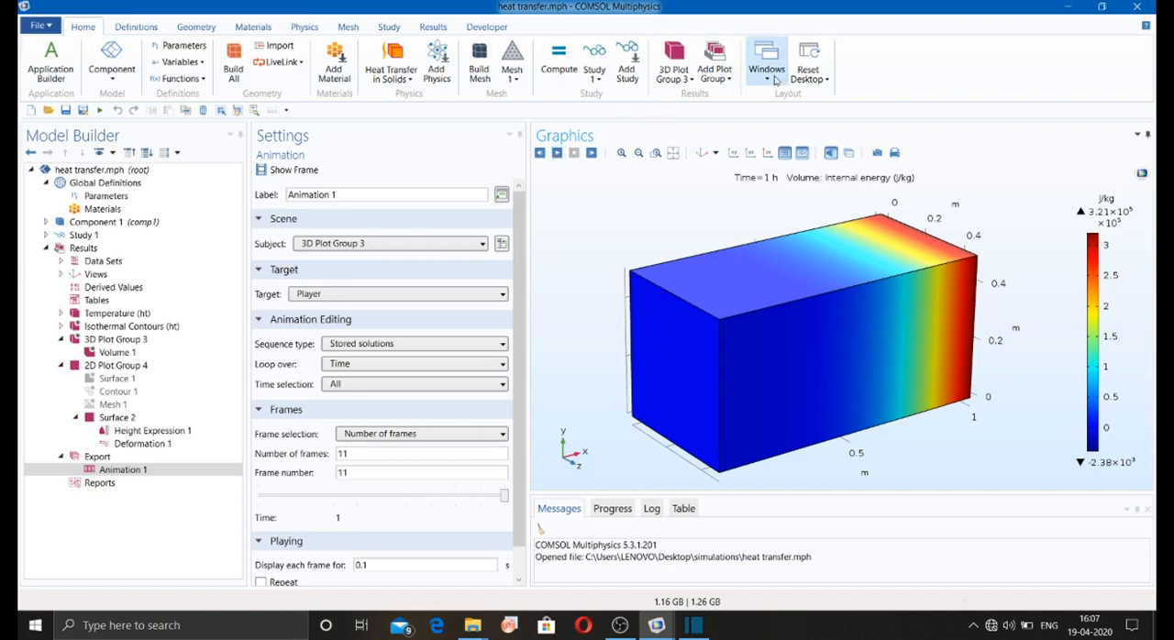
pyautogui.rightClick(156, 471)
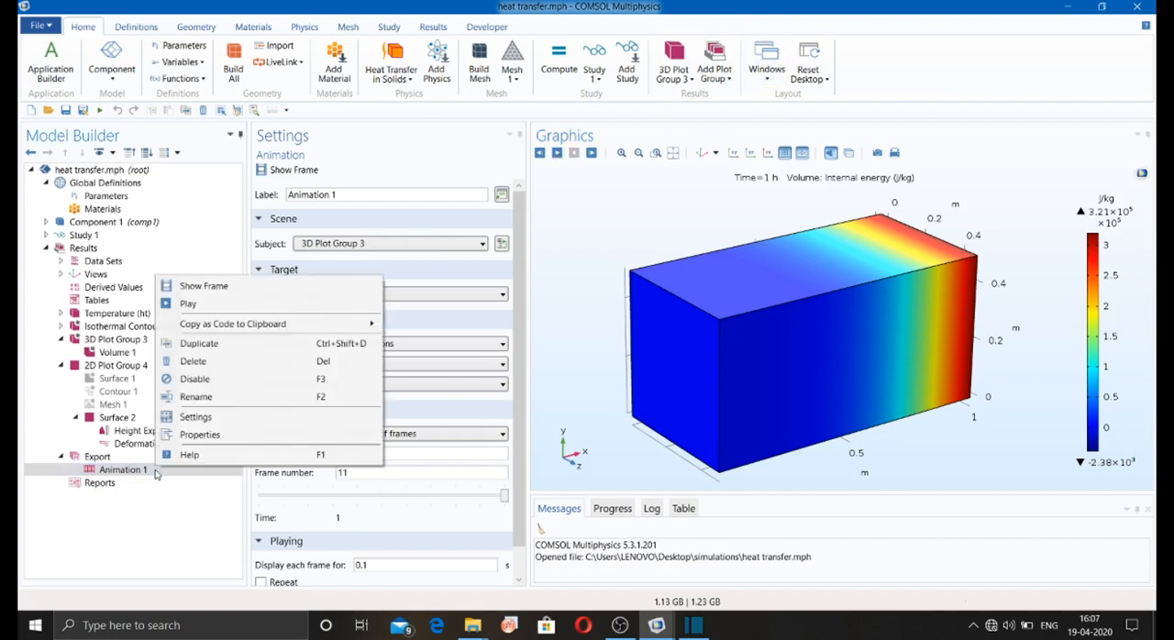
pyautogui.click(152, 540)
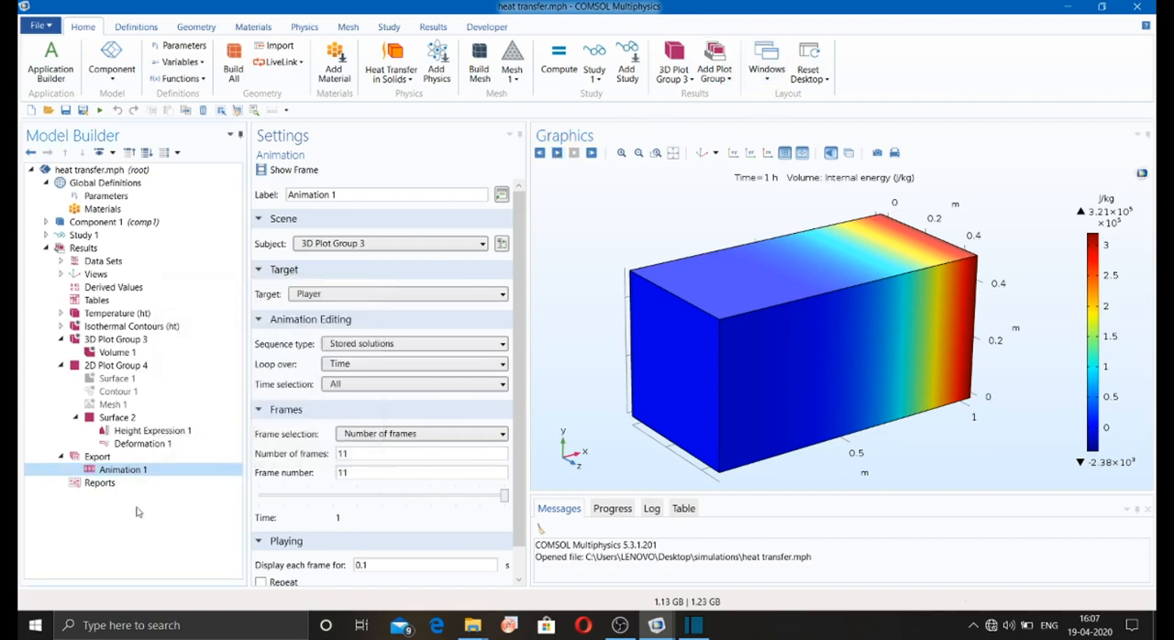
# Step: Add a second animation of 3D Plot Group 3 with File as its target
pyautogui.click(434, 27)
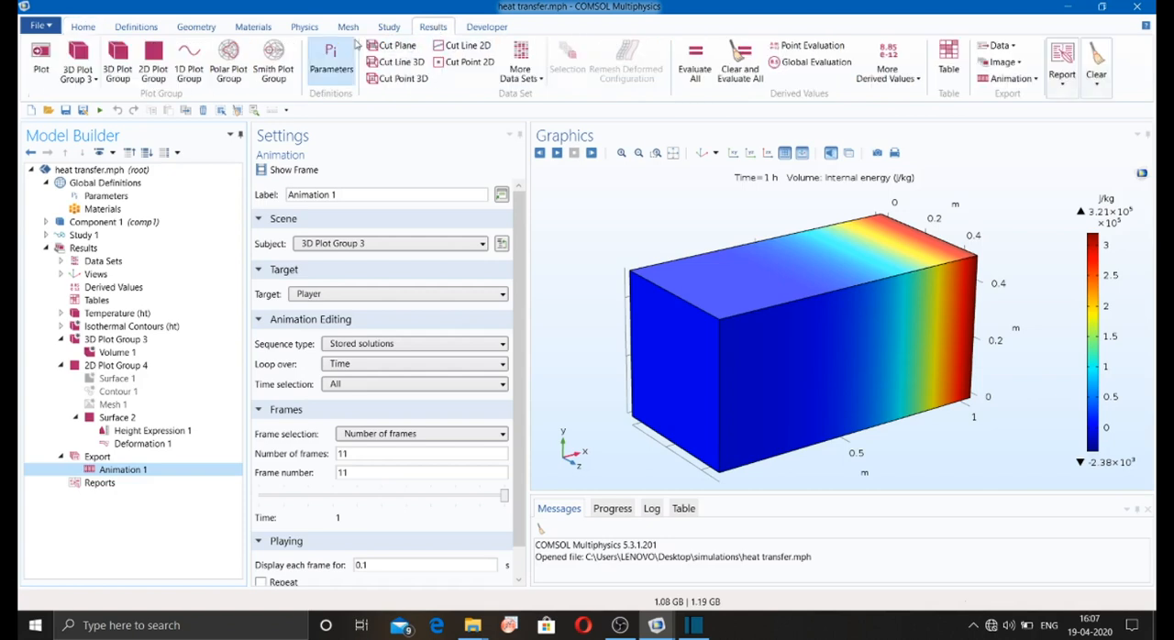
pyautogui.click(126, 340)
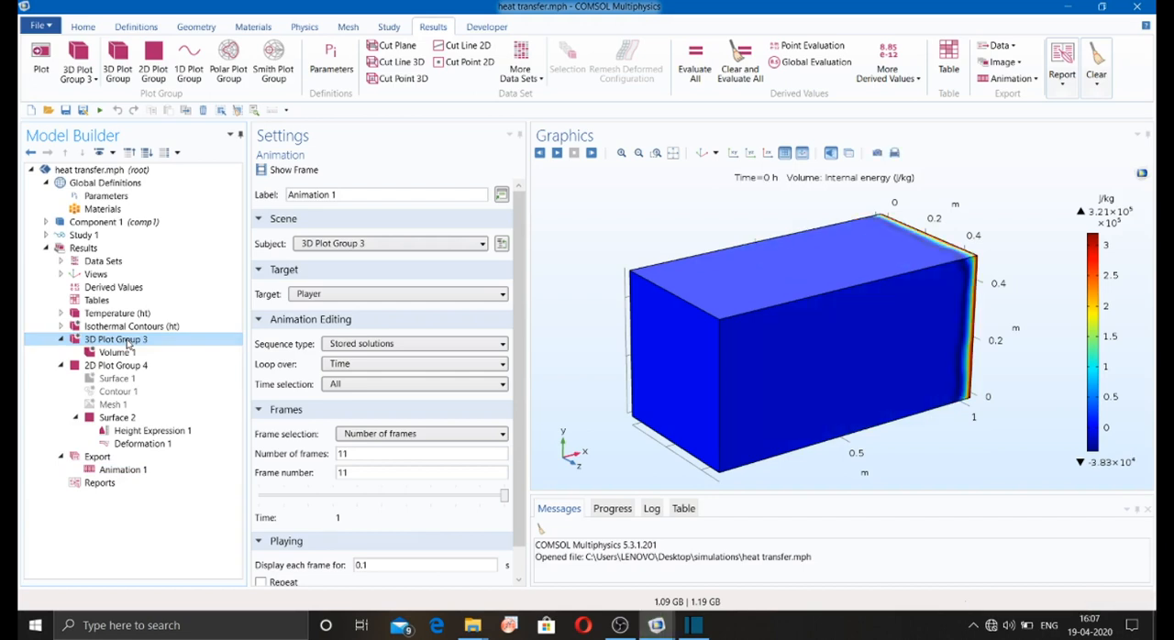
pyautogui.click(1005, 62)
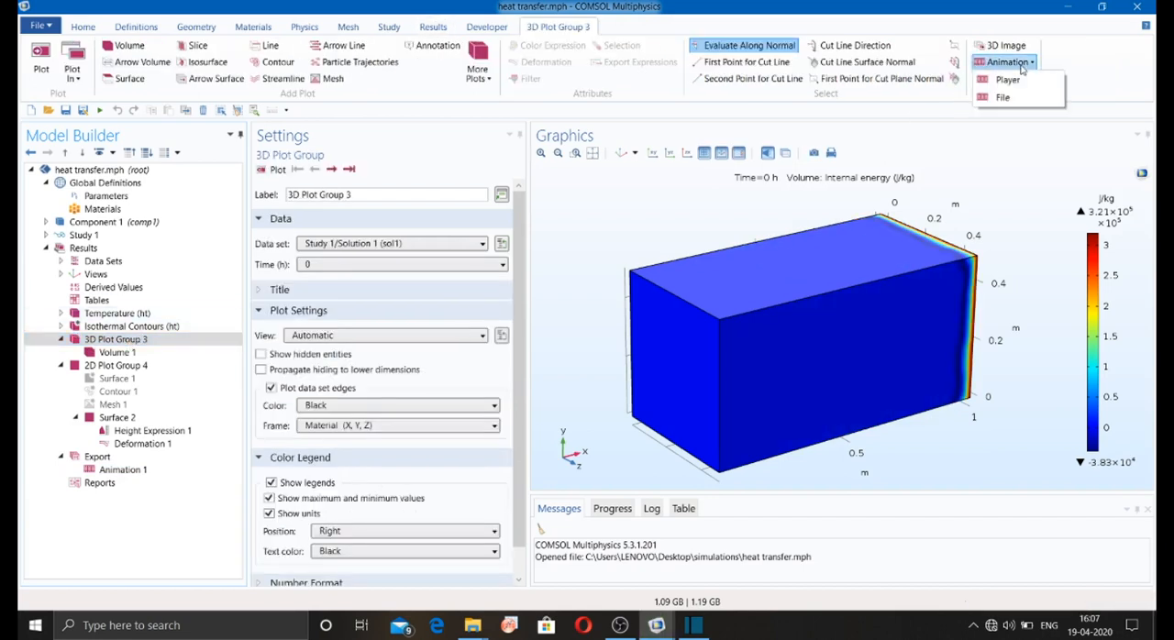
pyautogui.click(1002, 96)
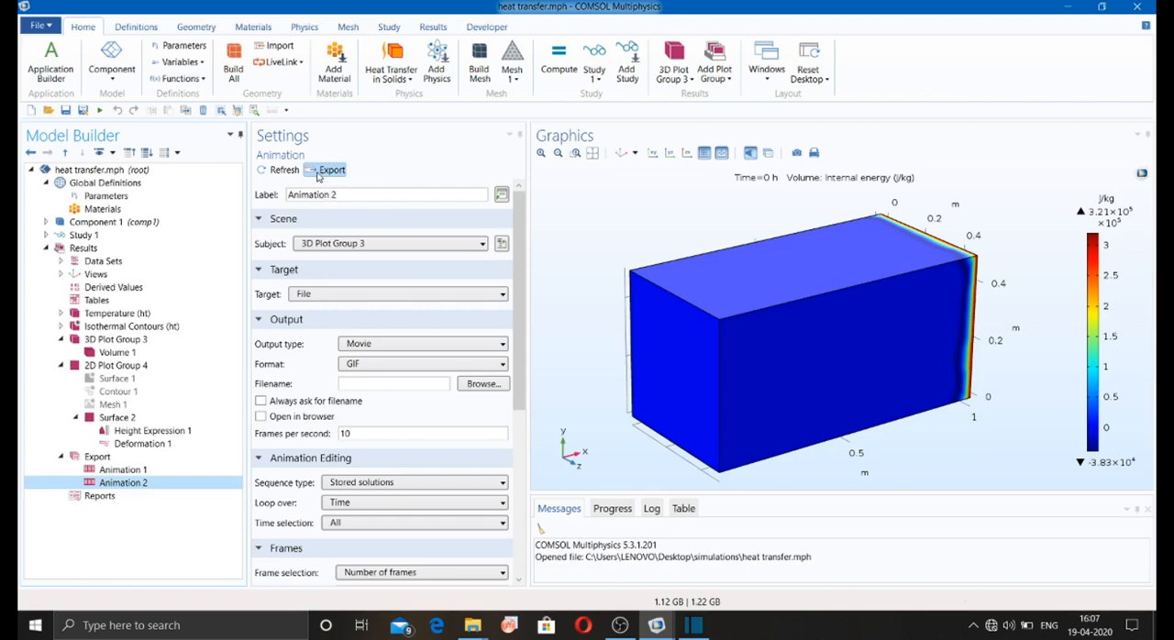
# Step: Create a 1D plot group with a line graph of temperature T in K along edge 12, and plot it
pyautogui.click(111, 315)
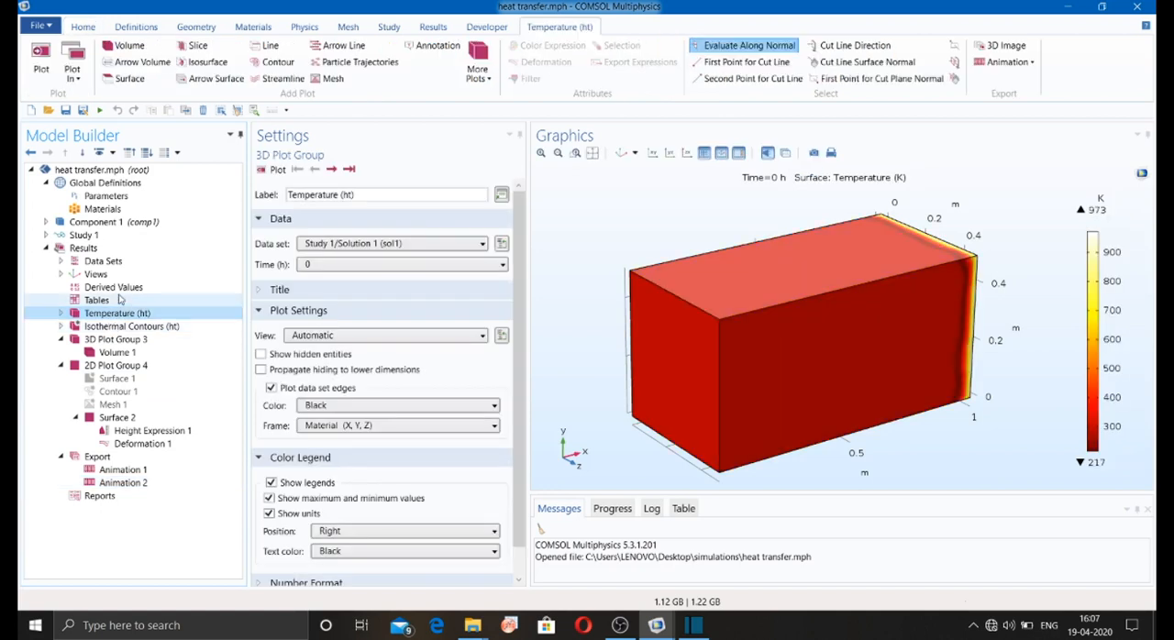
pyautogui.click(432, 28)
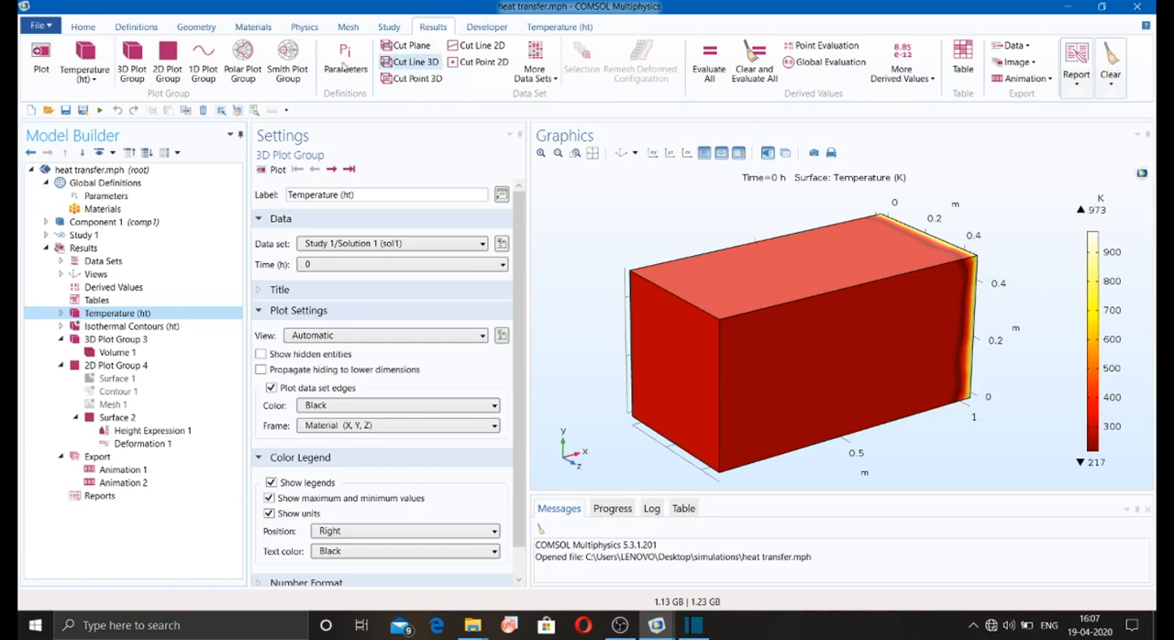
pyautogui.click(198, 73)
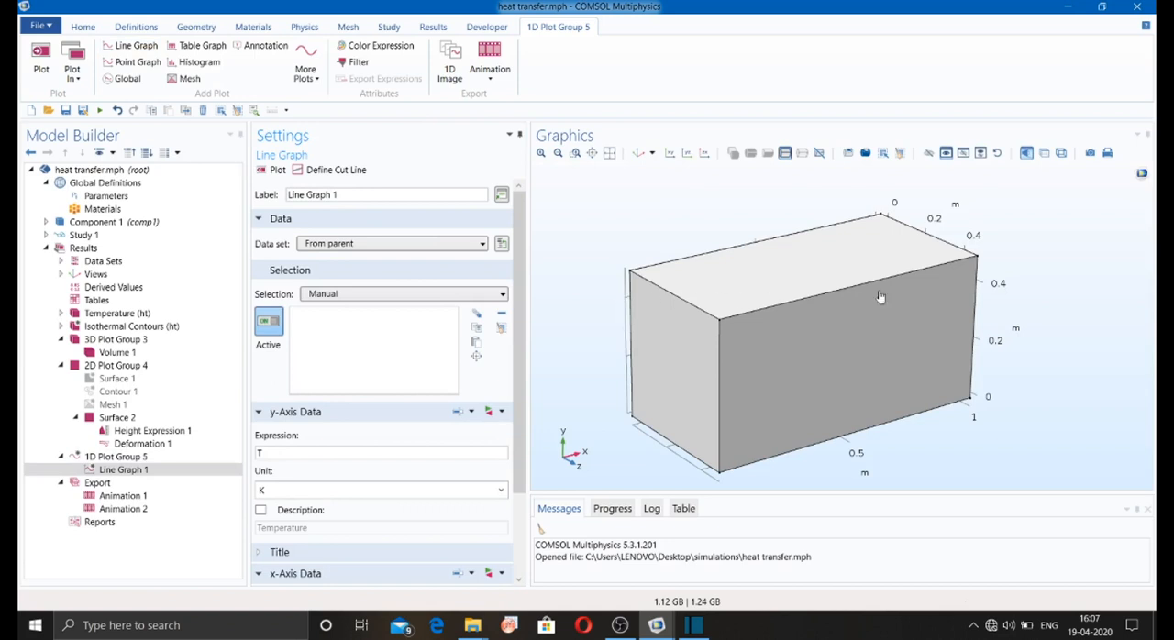
pyautogui.moveTo(1032, 312); pyautogui.dragTo(963, 358)
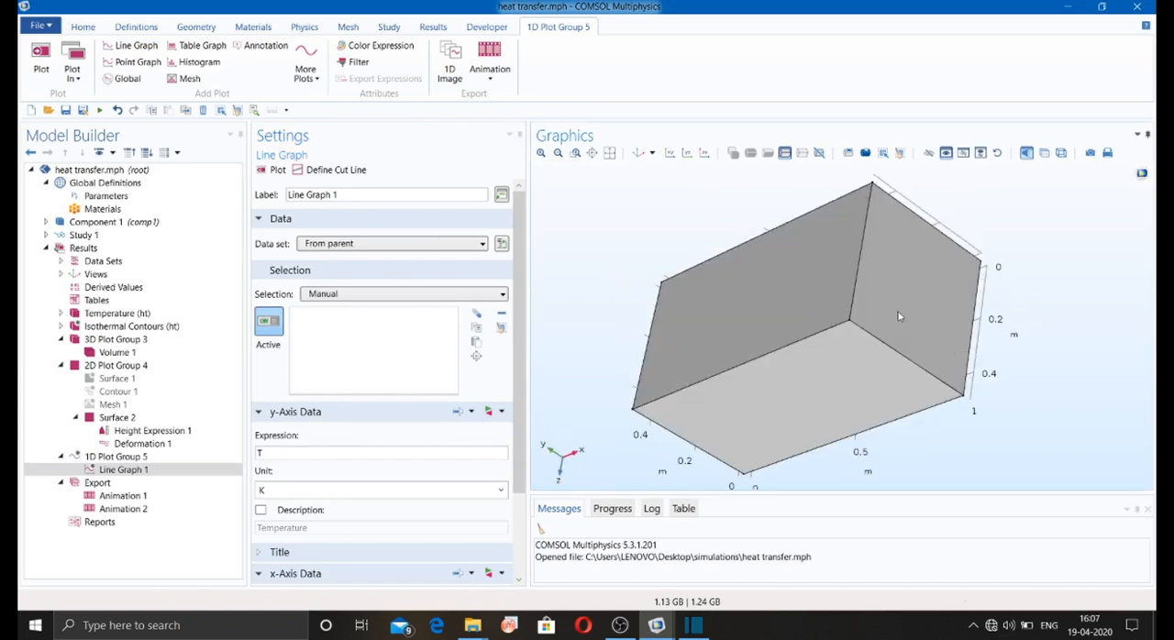
pyautogui.click(857, 289)
pyautogui.moveTo(583, 262); pyautogui.dragTo(622, 230)
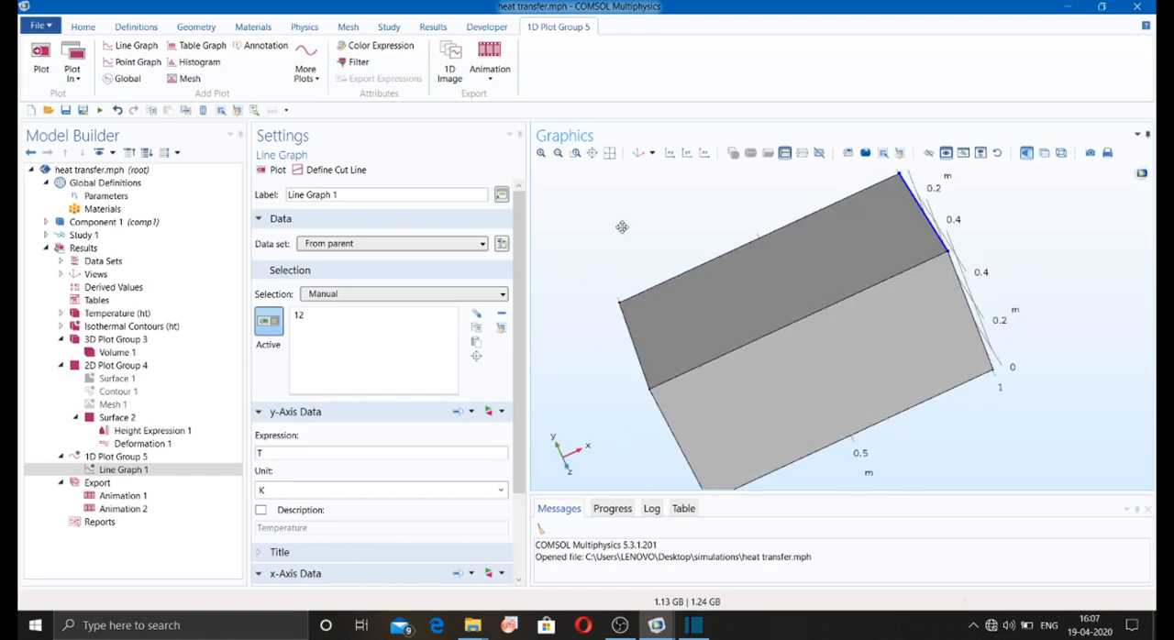
pyautogui.click(273, 170)
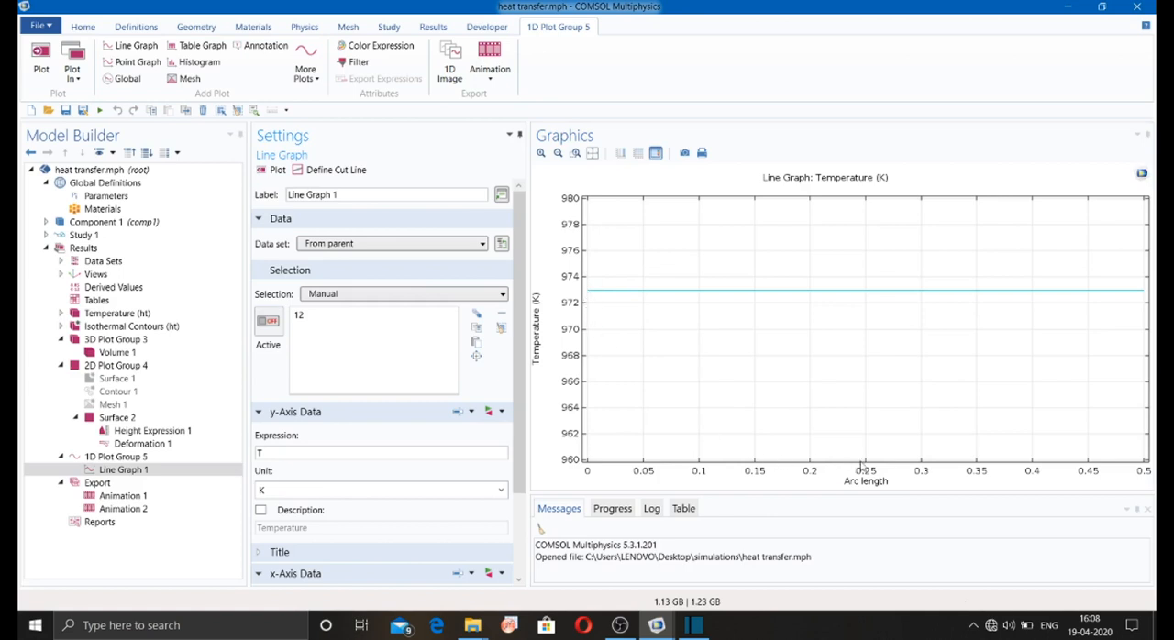
# Step: Set Line Graph 1's x-axis parameter to the expression t in hours (h) and replot it
pyautogui.moveTo(520, 372); pyautogui.dragTo(521, 451)
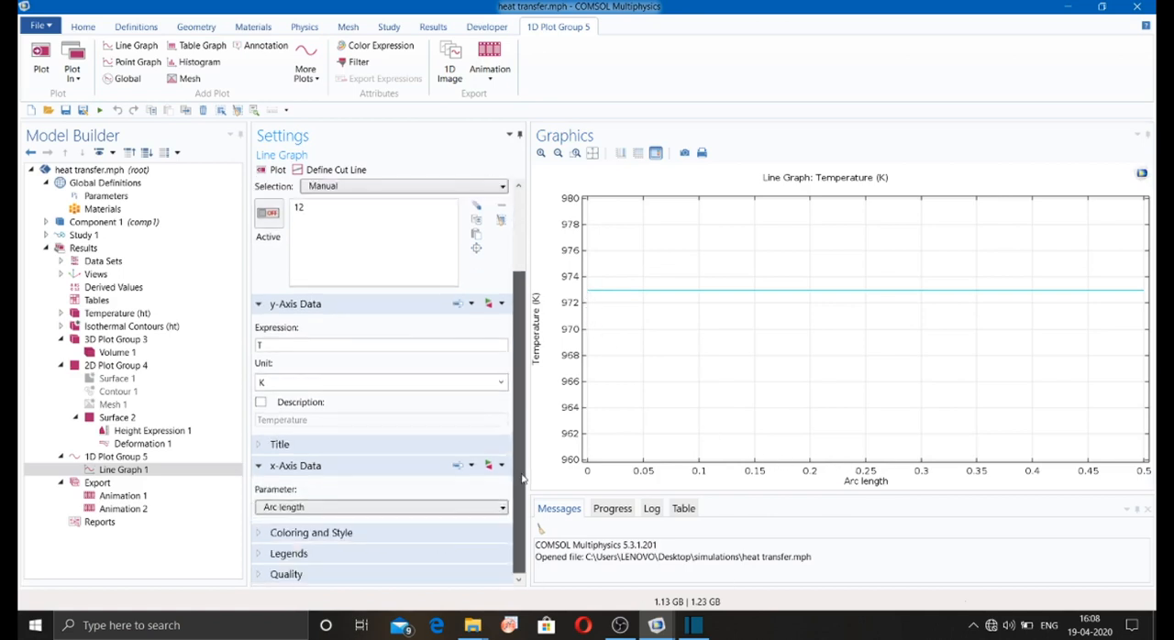
pyautogui.click(367, 508)
pyautogui.click(359, 552)
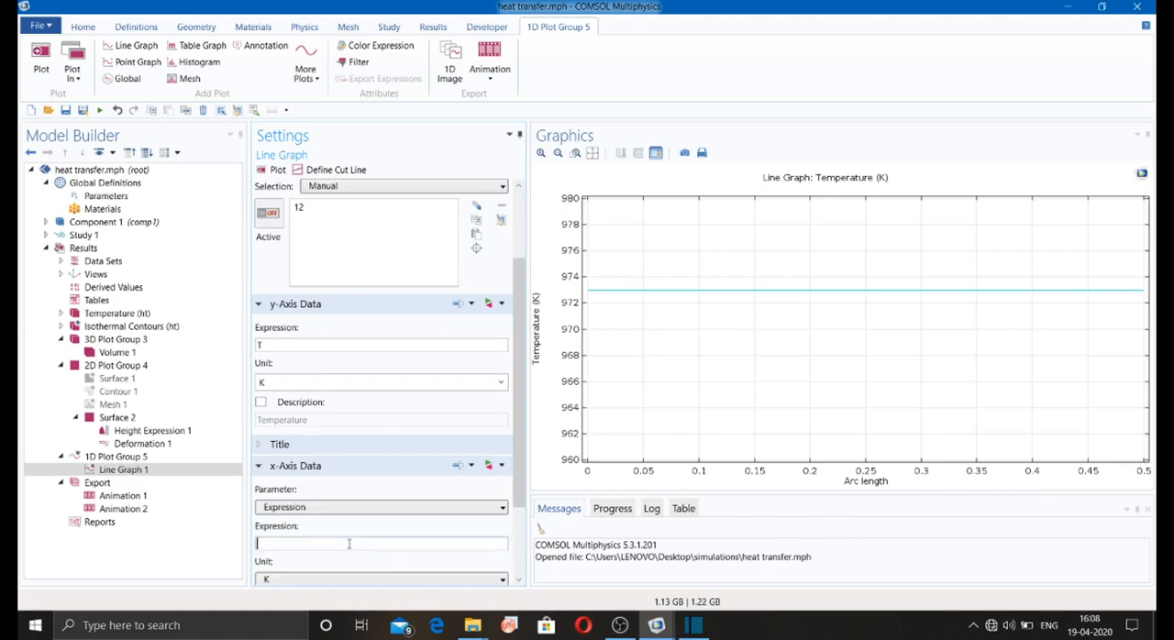
pyautogui.click(346, 560)
pyautogui.scroll(-3, 522, 449)
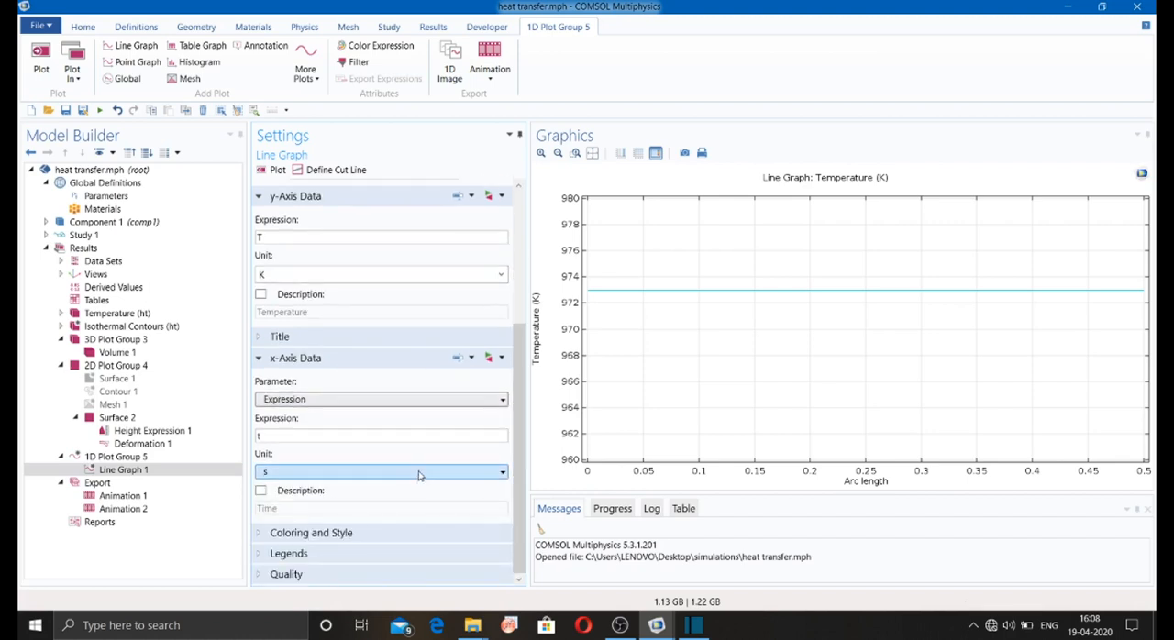
pyautogui.click(394, 471)
pyautogui.click(330, 394)
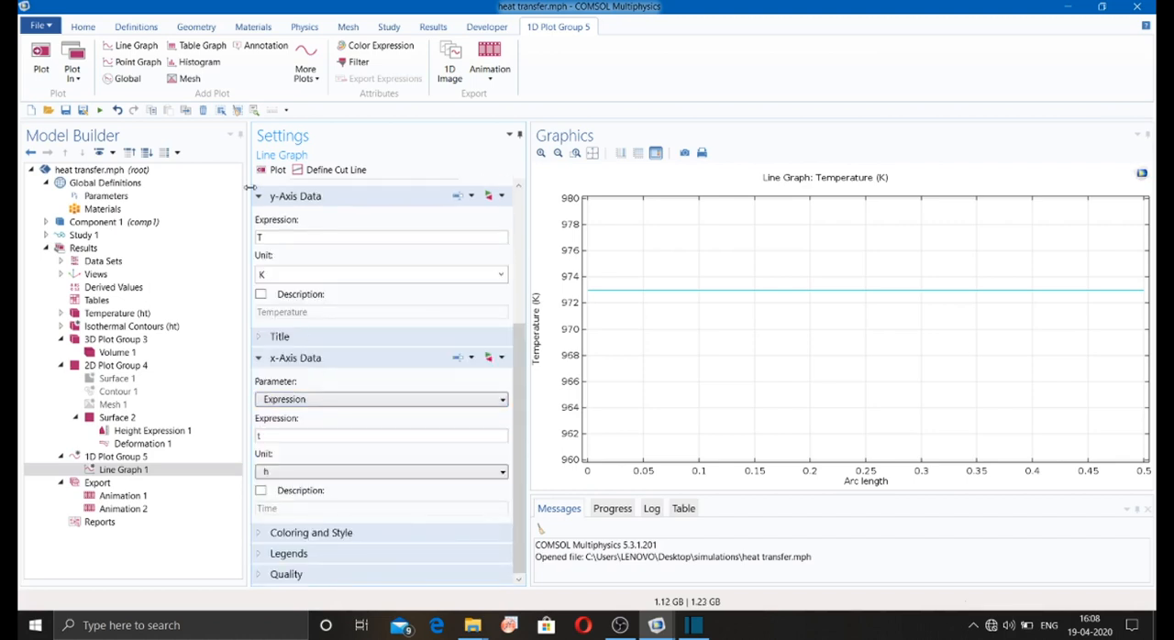
pyautogui.click(263, 173)
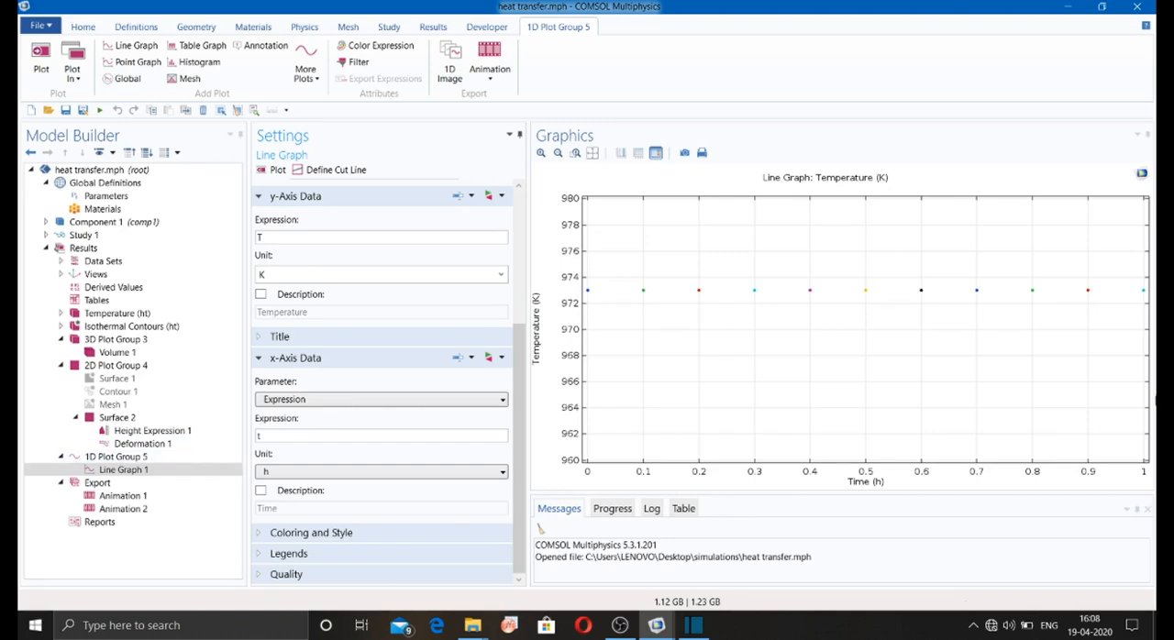
# Step: Replace edge 12 with edge 8, the long lengthwise edge, in Line Graph 1's selection and replot the graph
pyautogui.click(92, 455)
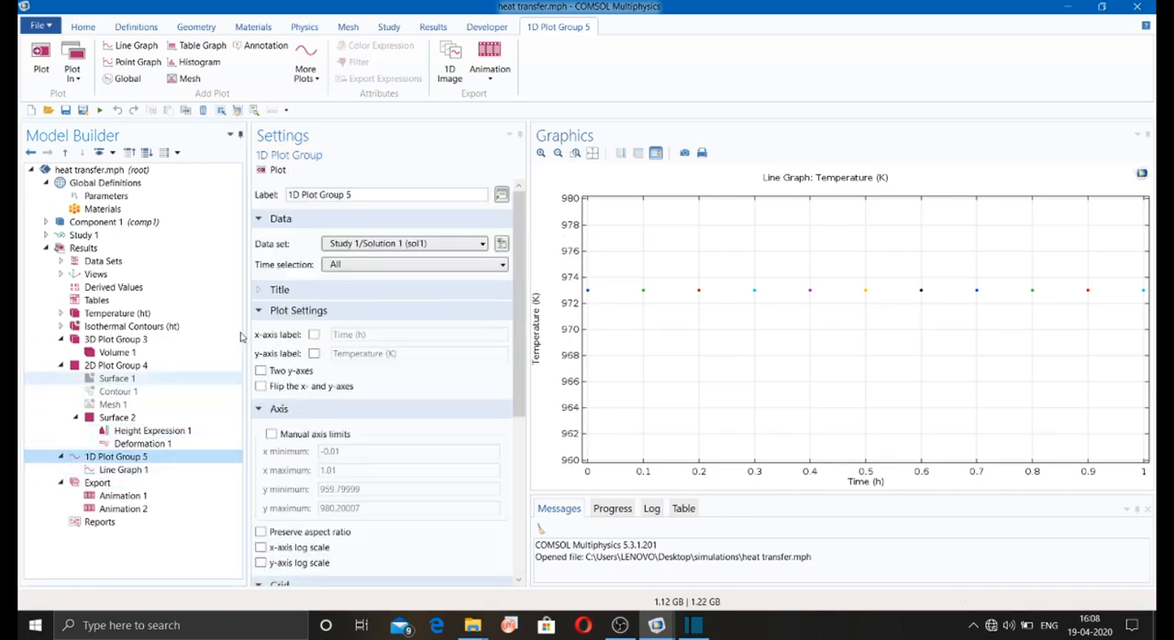
pyautogui.click(122, 470)
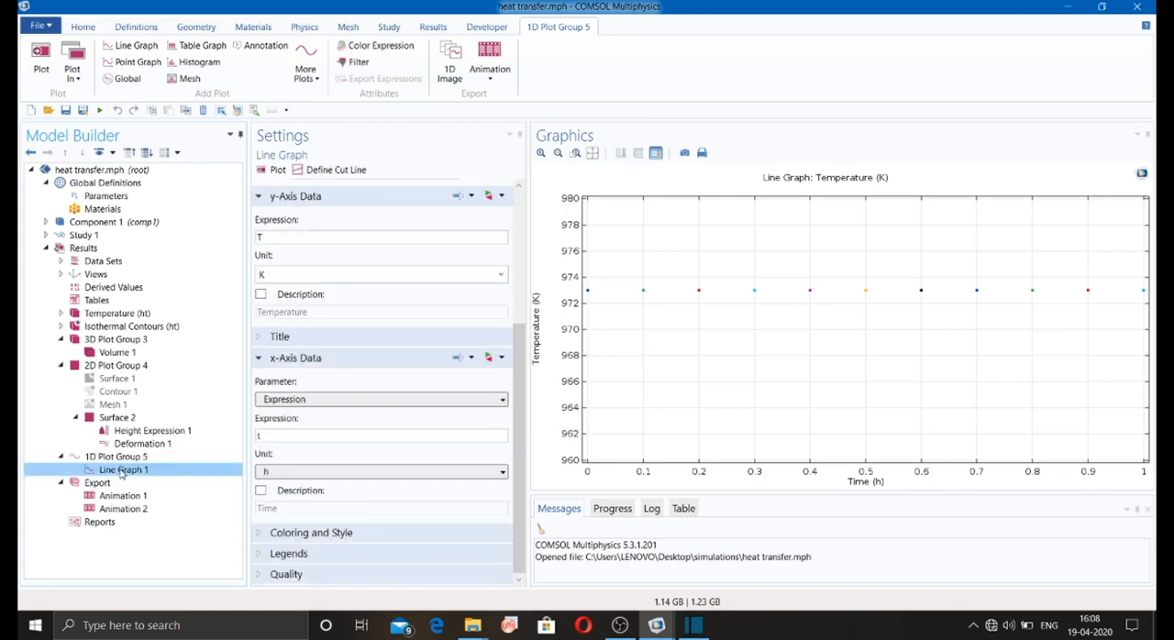
pyautogui.click(277, 324)
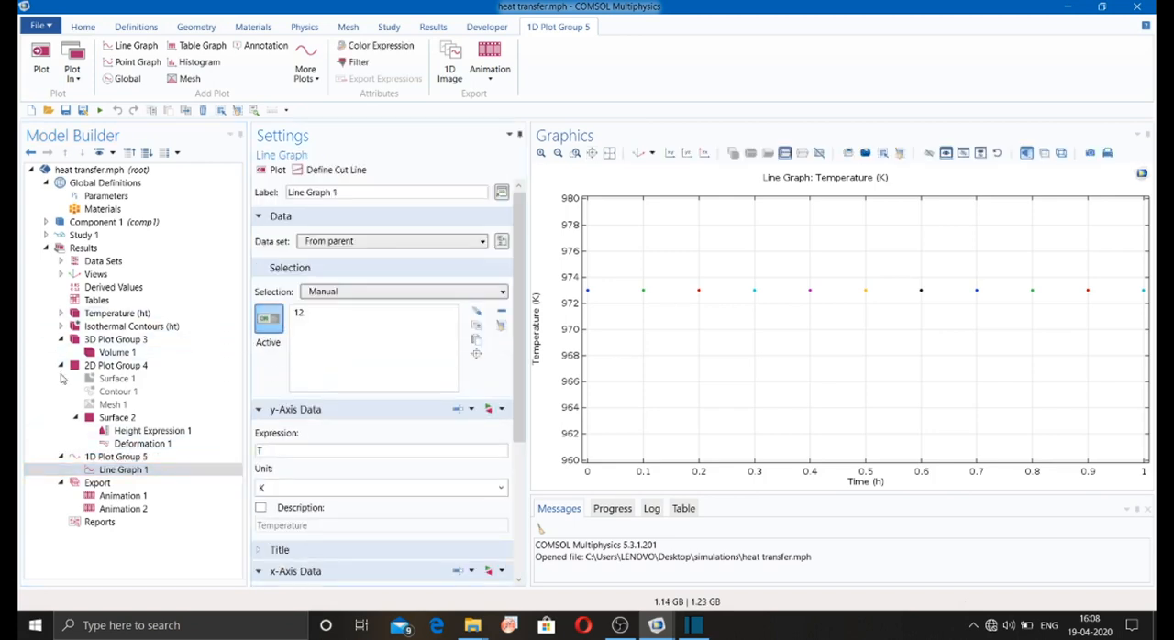
pyautogui.moveTo(1048, 273); pyautogui.dragTo(1092, 308)
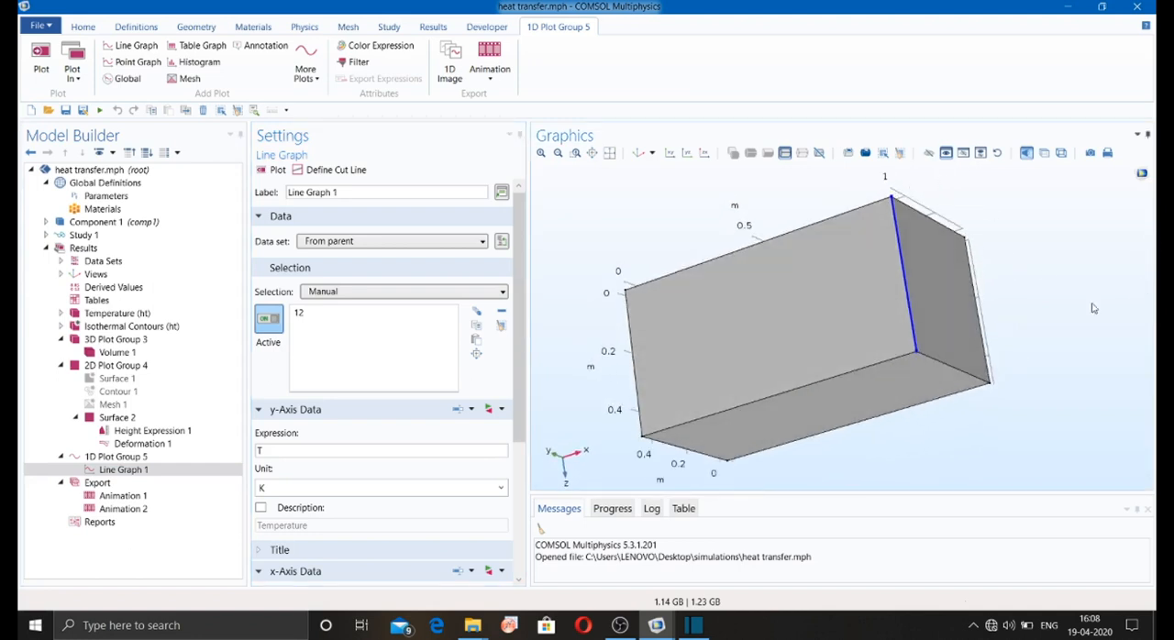
pyautogui.click(760, 400)
pyautogui.click(911, 328)
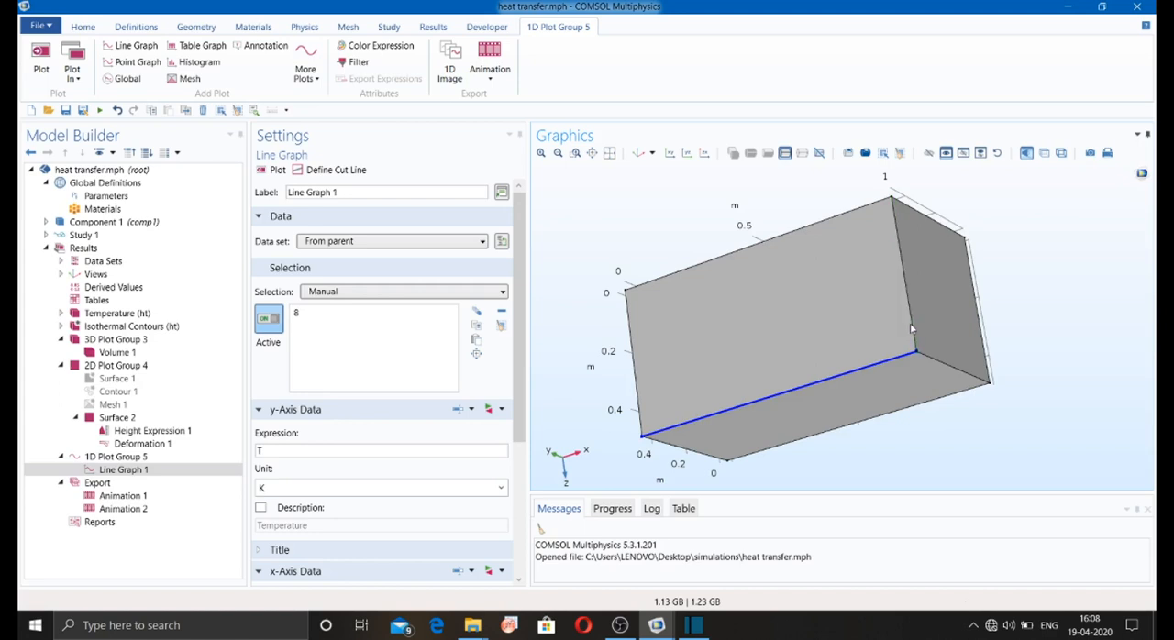
pyautogui.click(271, 170)
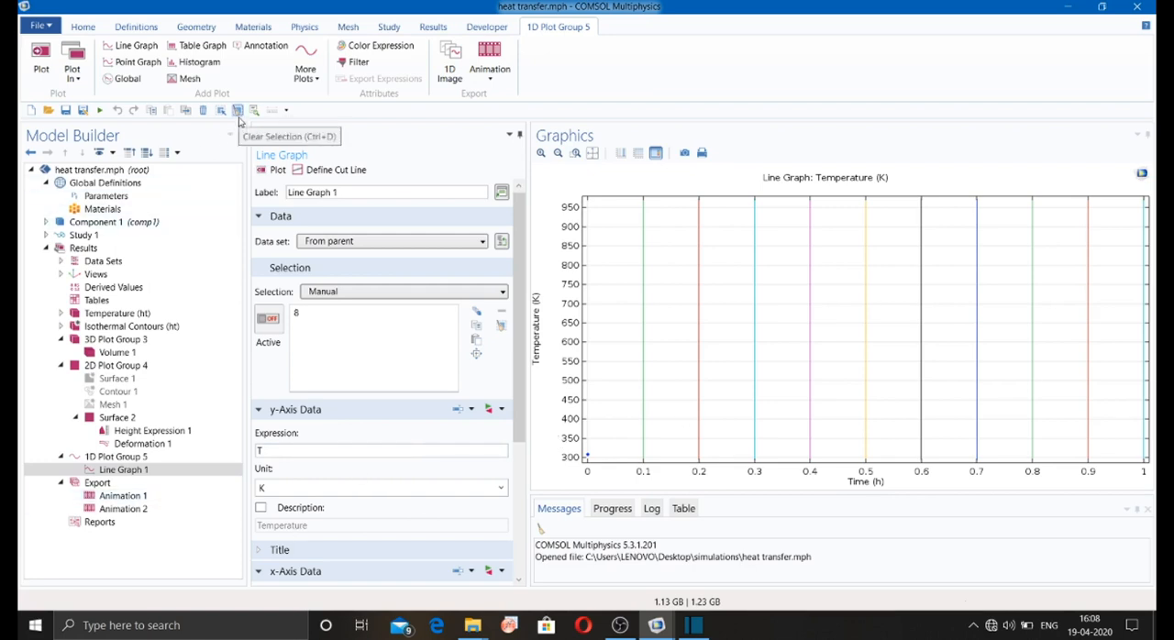
# Step: Add a filter to Line Graph 1 with inclusion expression 1, plot it, and add a histogram of T to 1D Plot Group 5
pyautogui.click(351, 65)
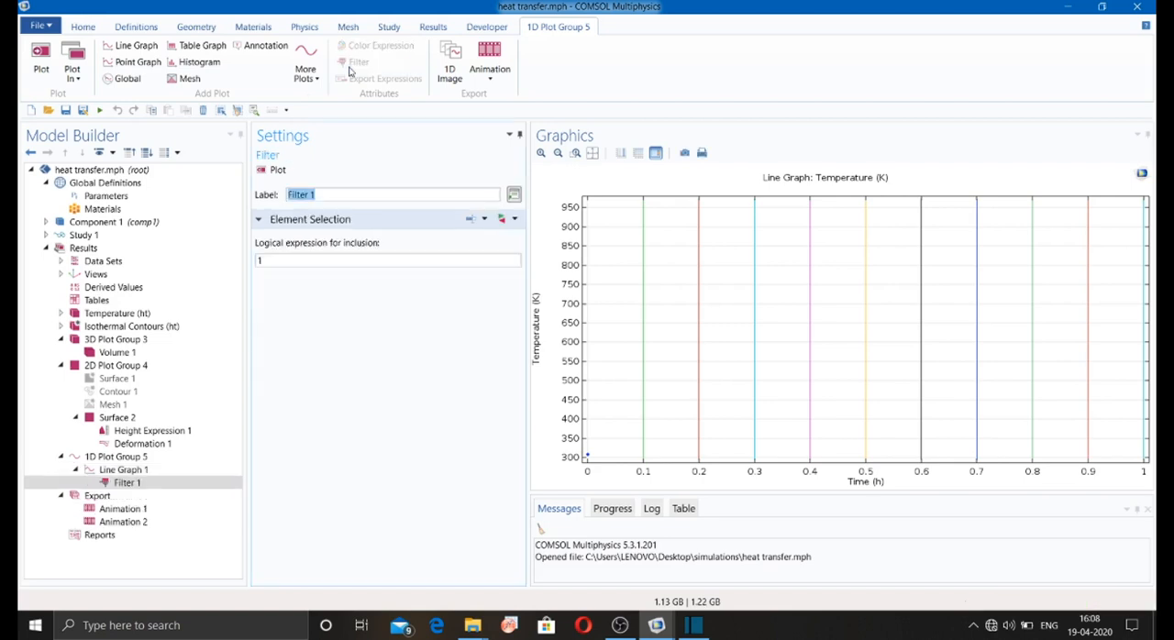
pyautogui.click(279, 172)
pyautogui.click(307, 71)
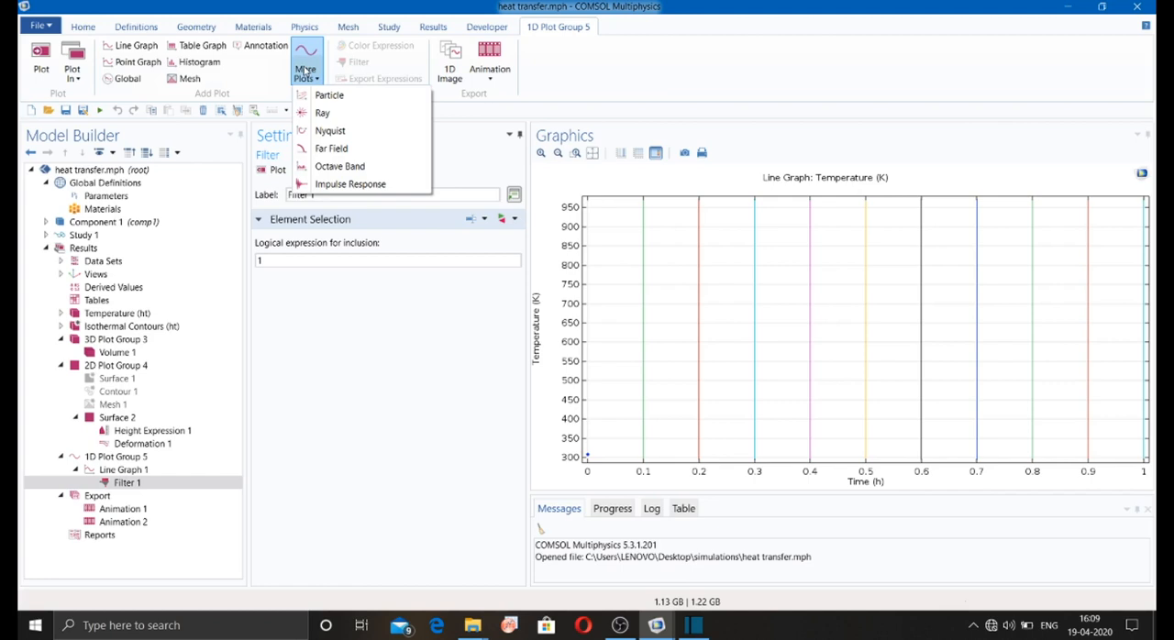
pyautogui.click(241, 78)
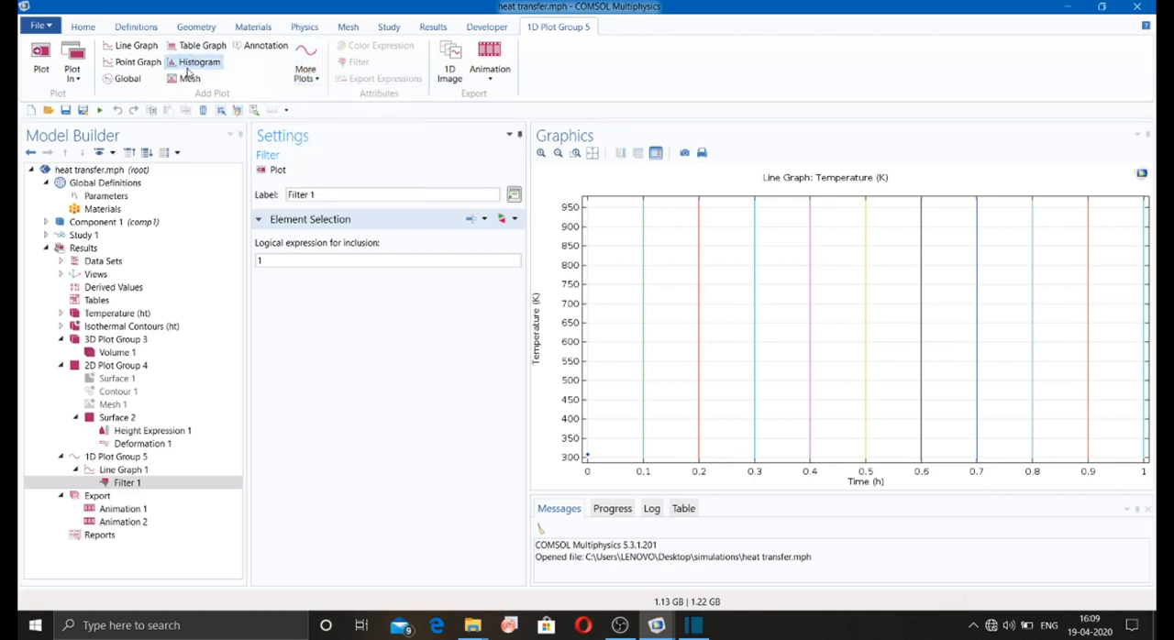
pyautogui.click(193, 63)
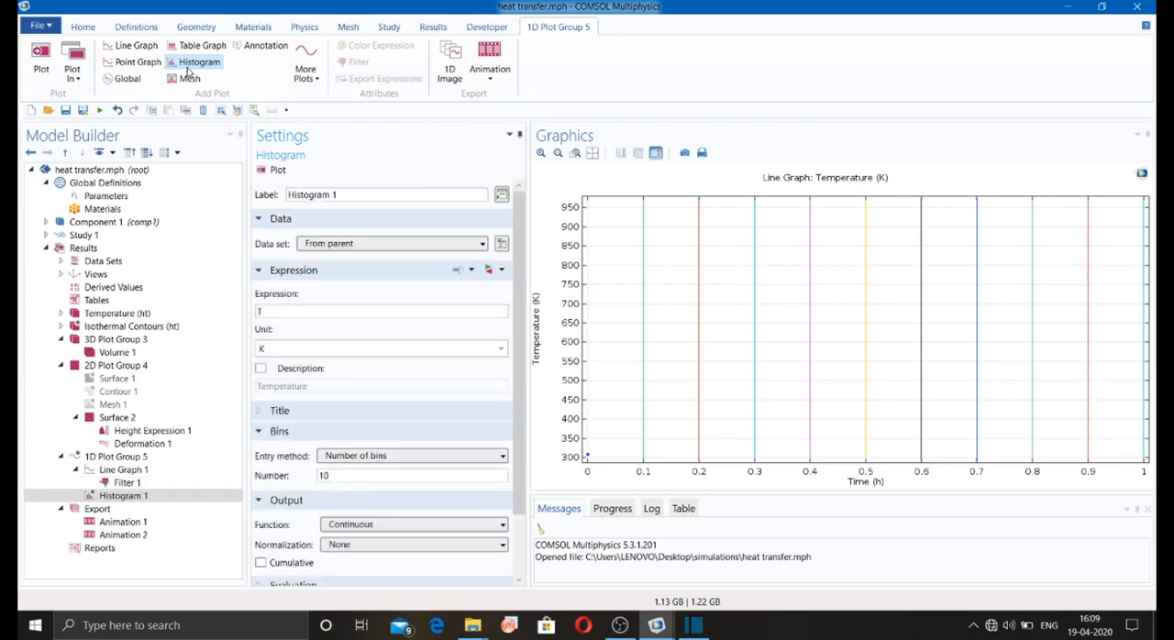
# Step: Plot Histogram 1 in 1D Plot Group 5 and look at its animation export options
pyautogui.click(272, 170)
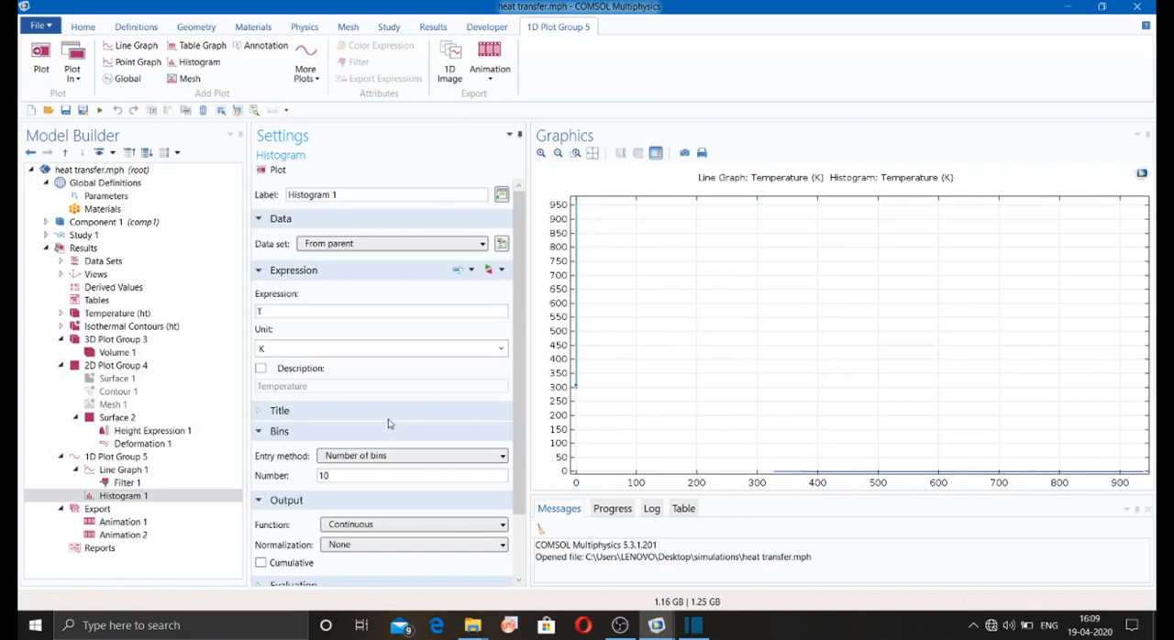
pyautogui.click(475, 85)
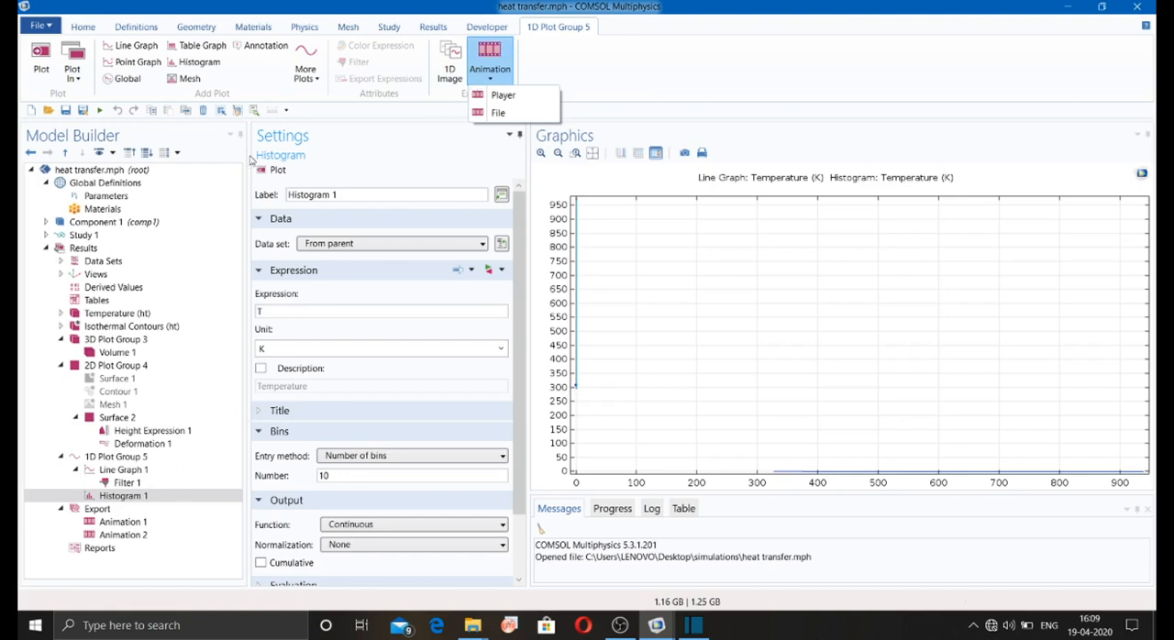
pyautogui.click(427, 27)
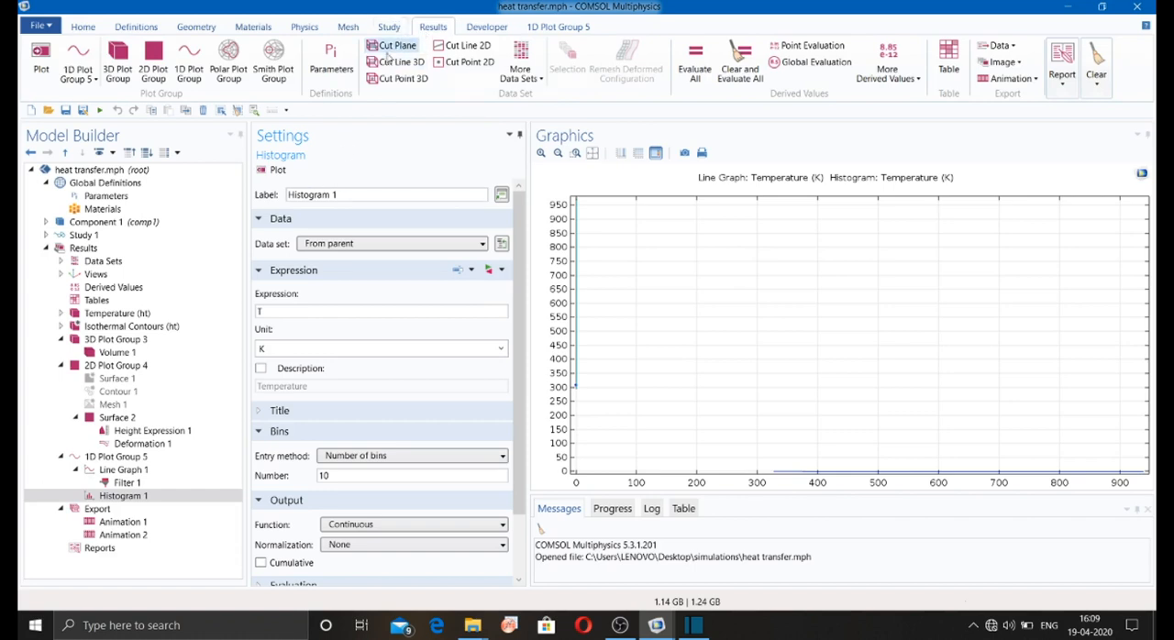
# Step: Show 3D Plot Group 3, then add a Cut Line 3D data set from point (0, 0, 0) to (1, 0, 0) and plot it
pyautogui.click(124, 340)
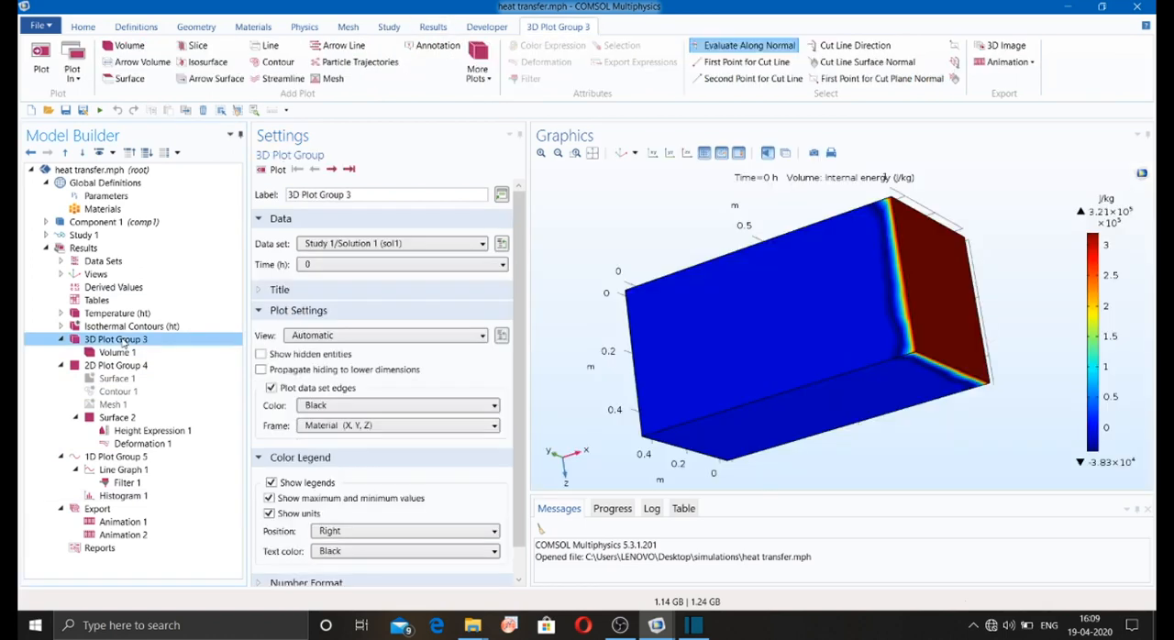
pyautogui.moveTo(577, 259); pyautogui.dragTo(623, 284)
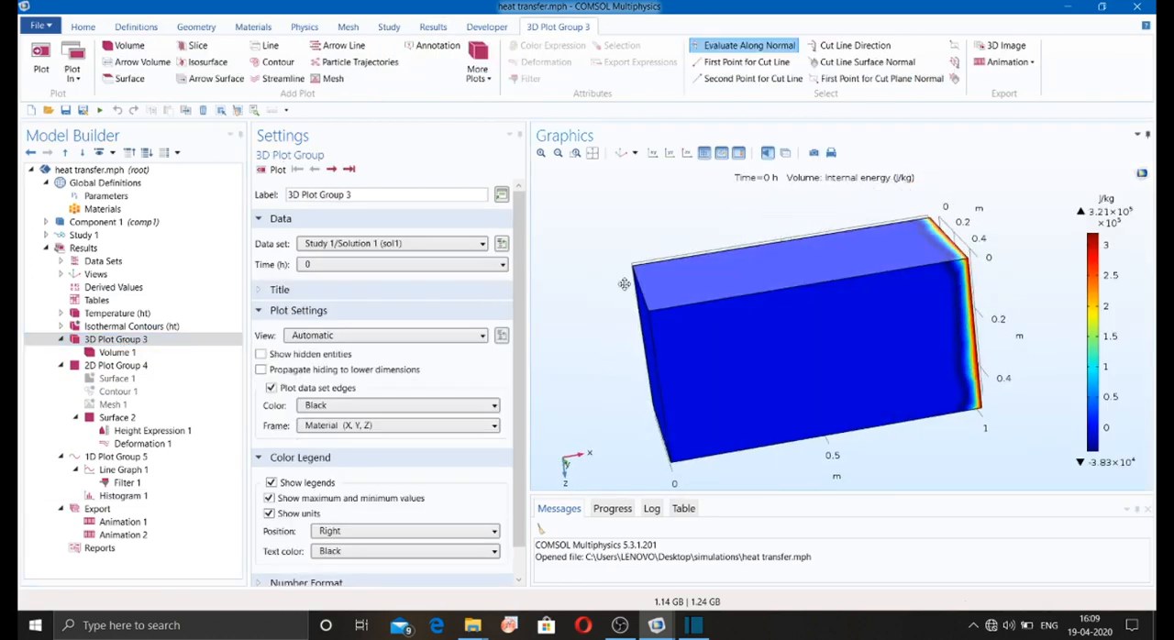
pyautogui.click(433, 27)
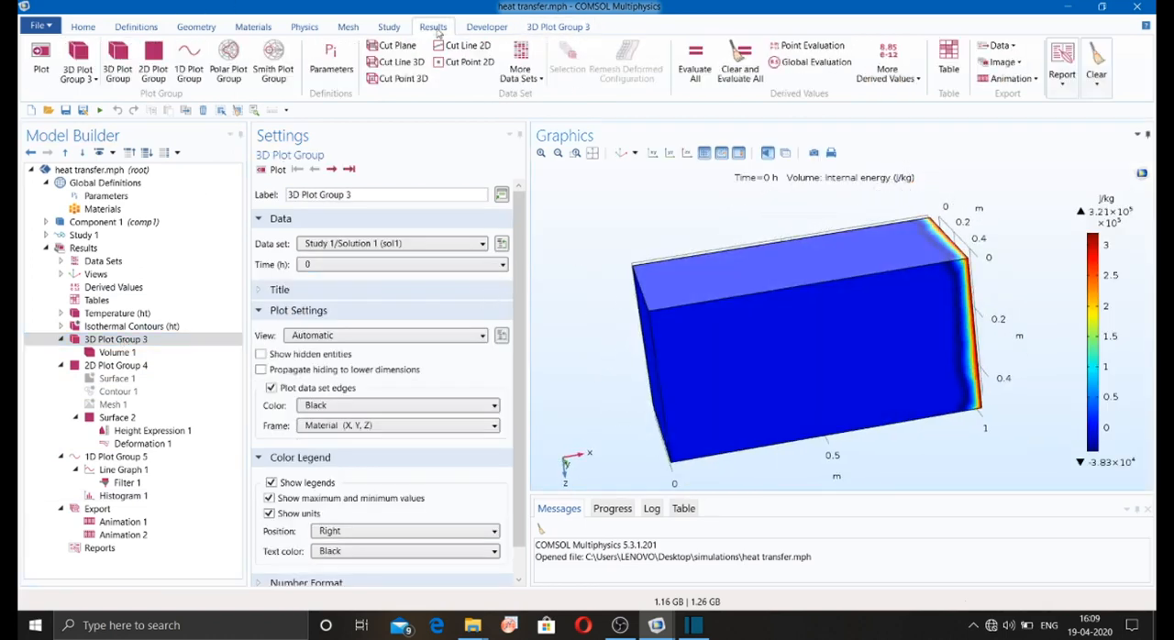
pyautogui.click(387, 62)
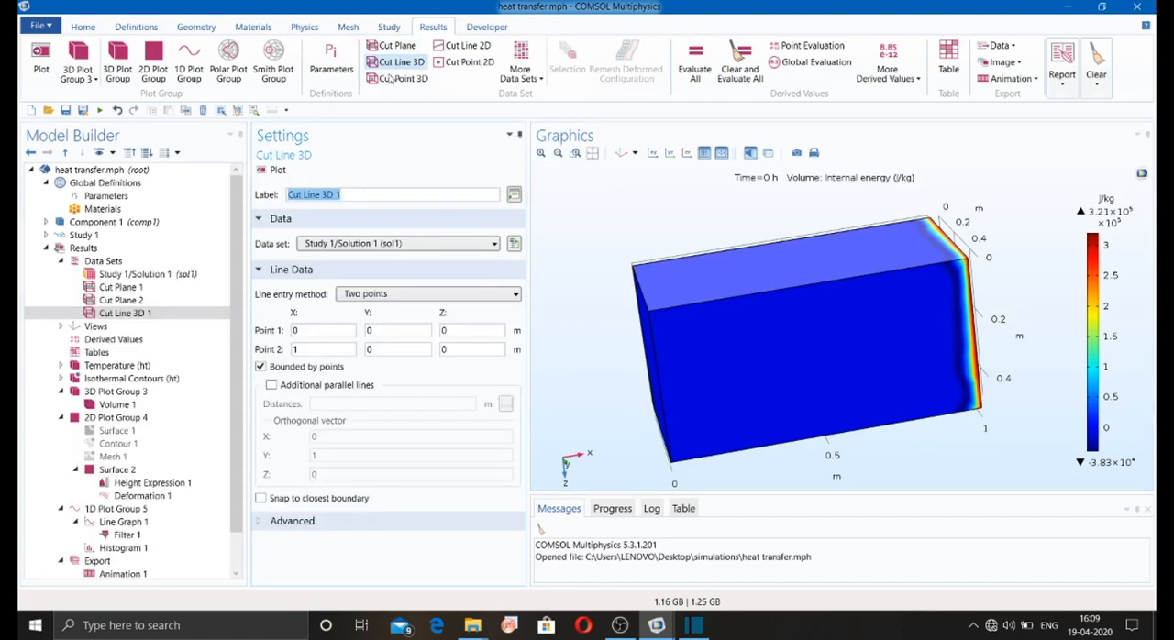
pyautogui.moveTo(586, 223); pyautogui.dragTo(607, 265)
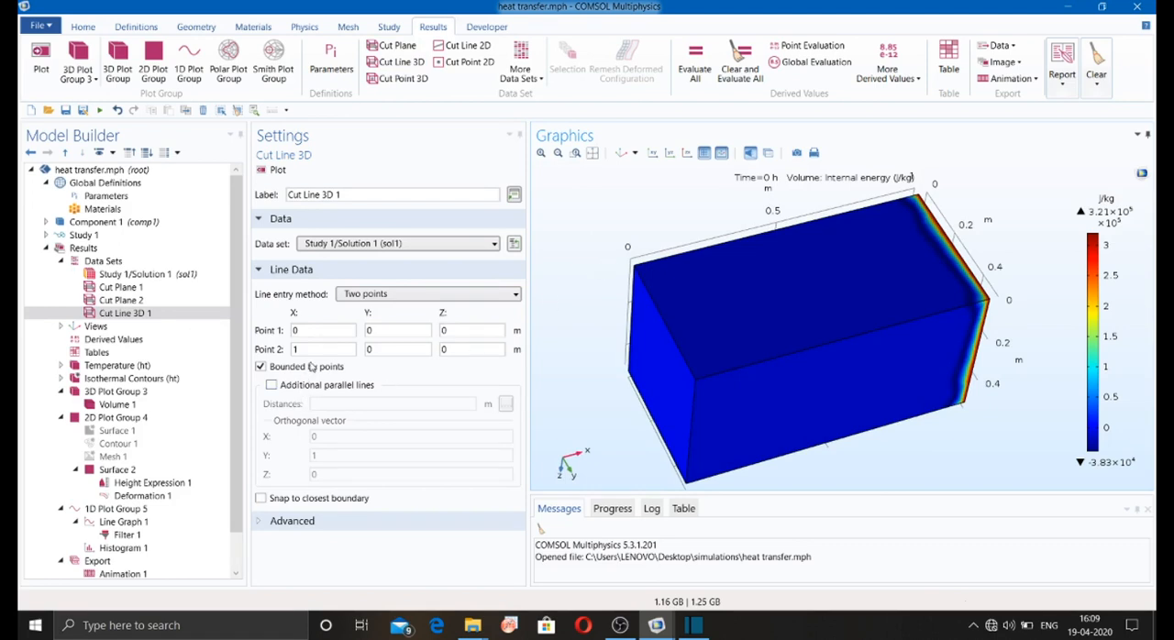
pyautogui.click(273, 169)
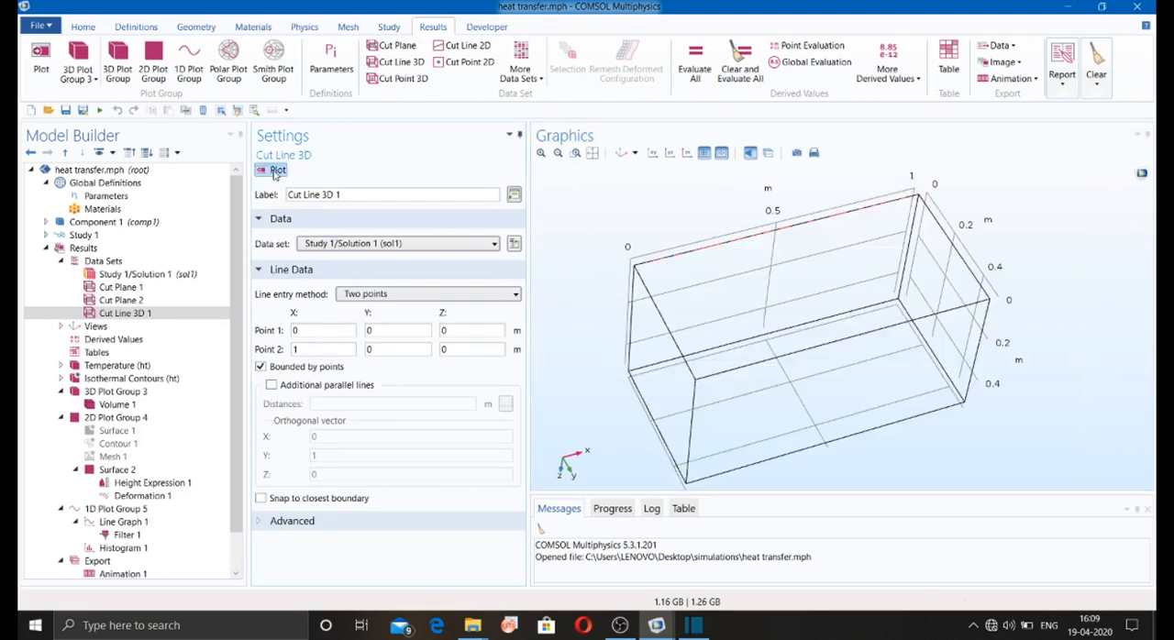
pyautogui.moveTo(565, 233); pyautogui.dragTo(597, 296)
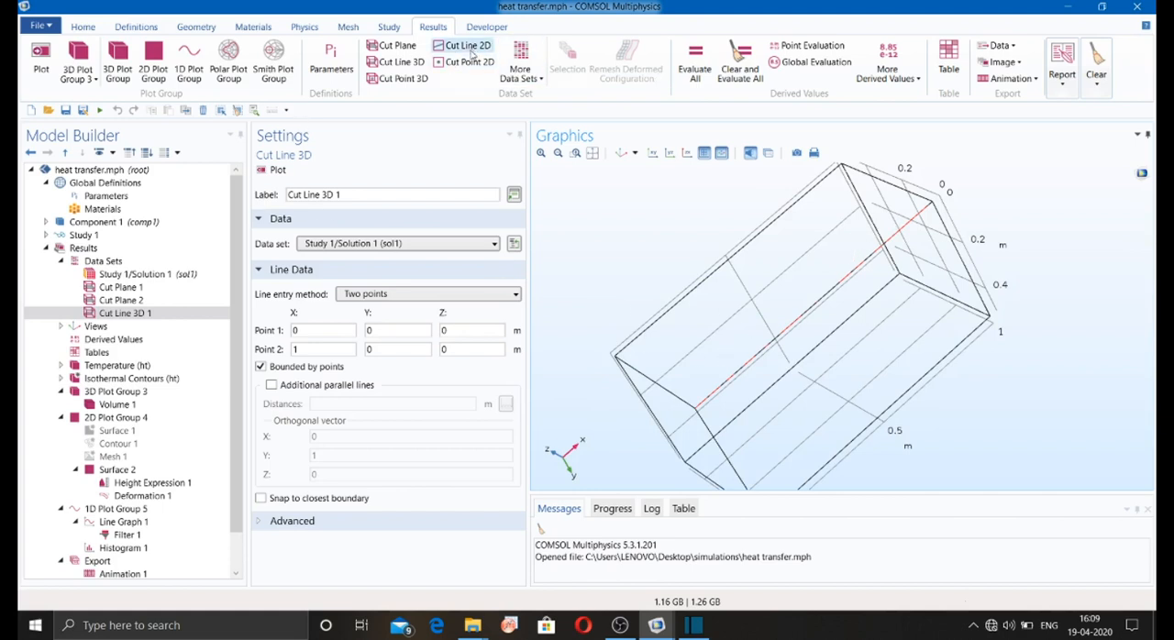
# Step: Add a Maximum evaluation data set based on Study 1/Solution 1
pyautogui.click(541, 75)
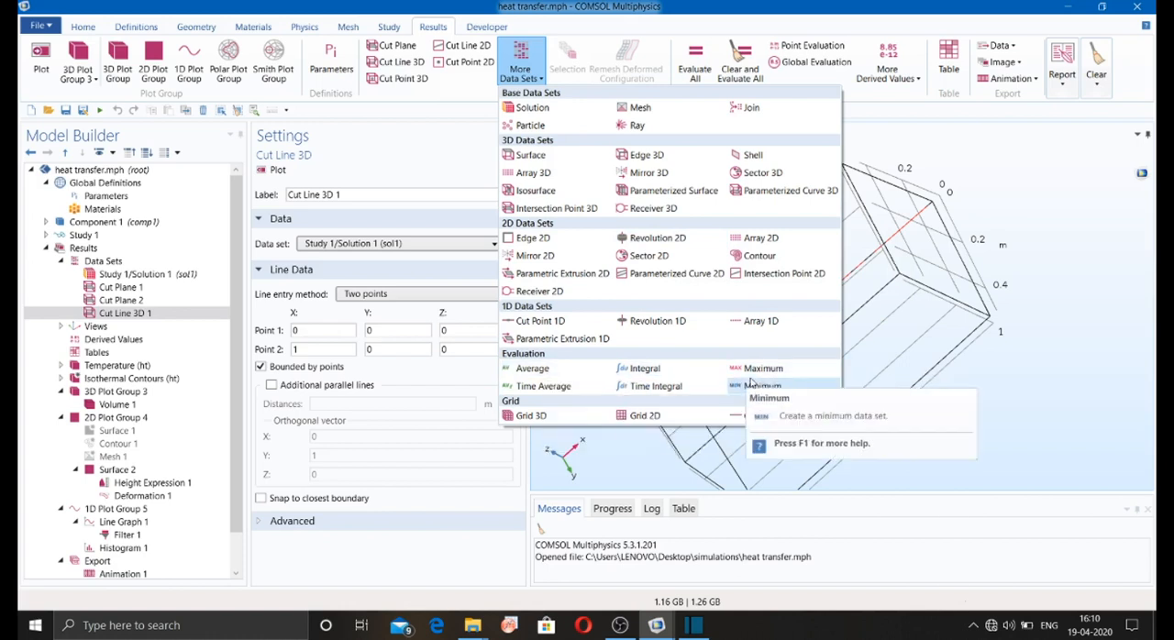
pyautogui.click(752, 372)
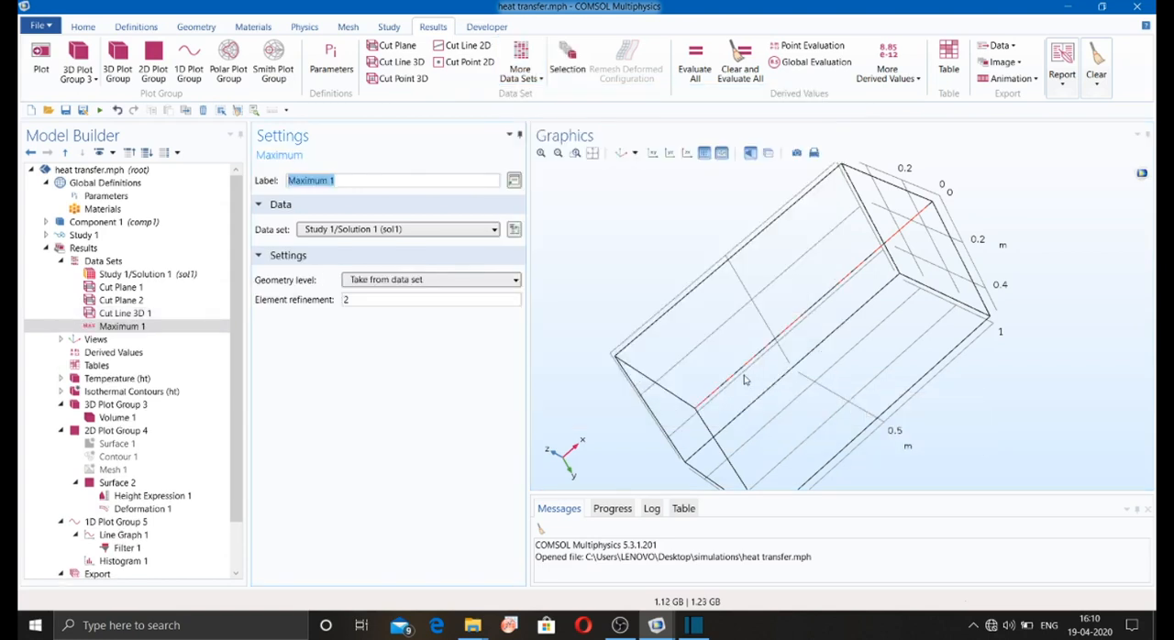
pyautogui.click(592, 305)
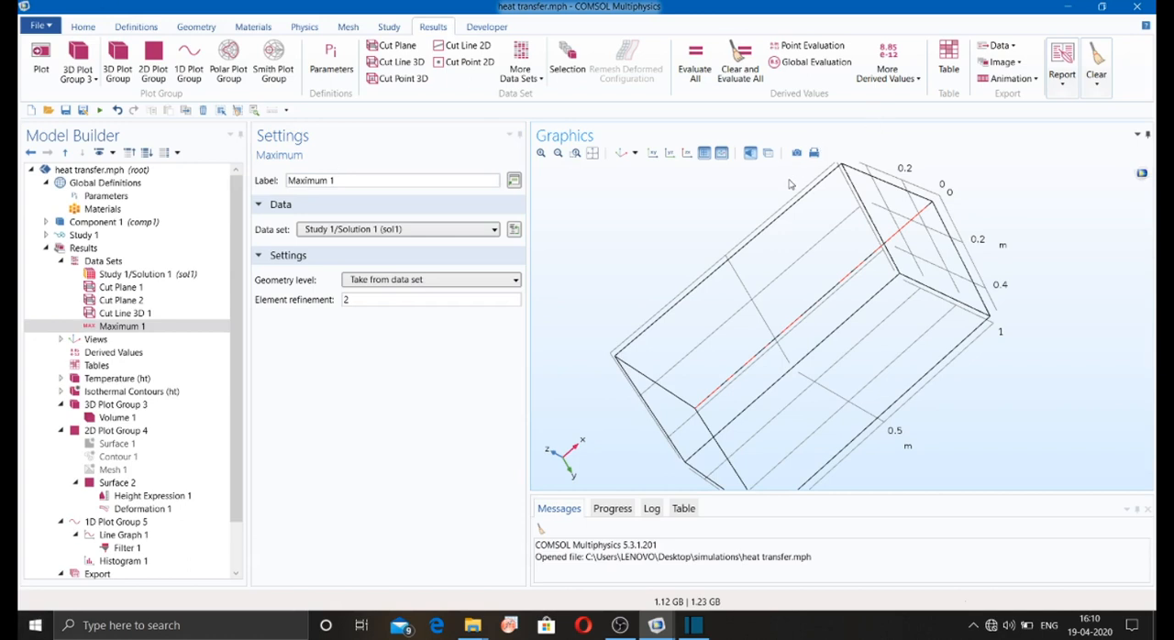
# Step: View the isothermal contours and 3D Plot Group 3, and review the Image Snapshot and Print settings without exporting or printing
pyautogui.click(92, 392)
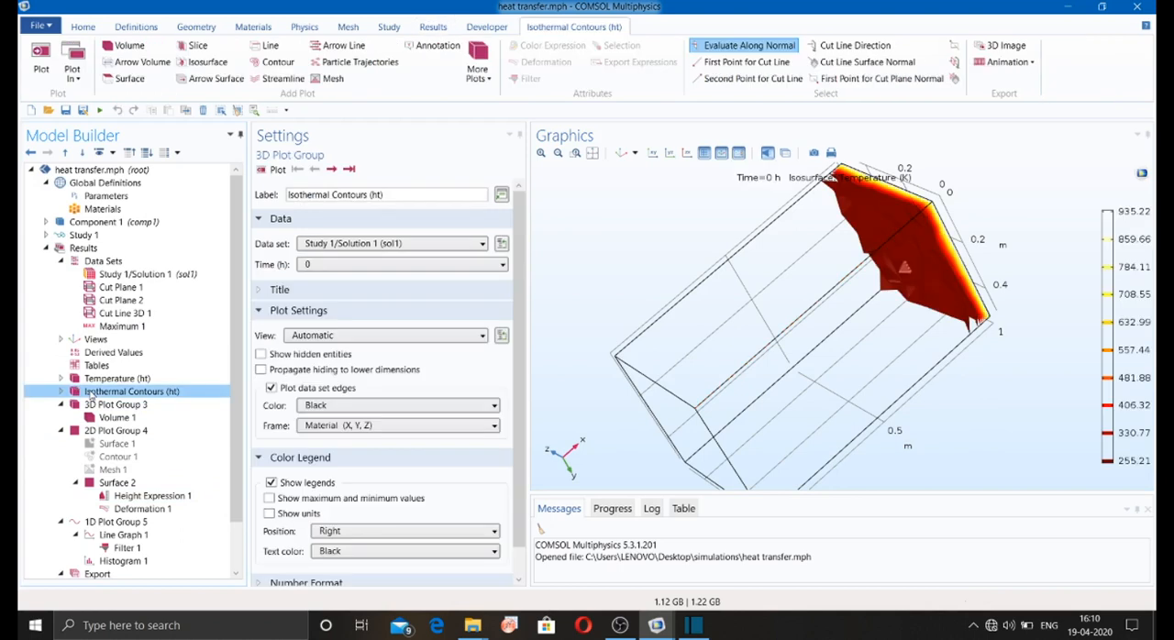
pyautogui.click(103, 405)
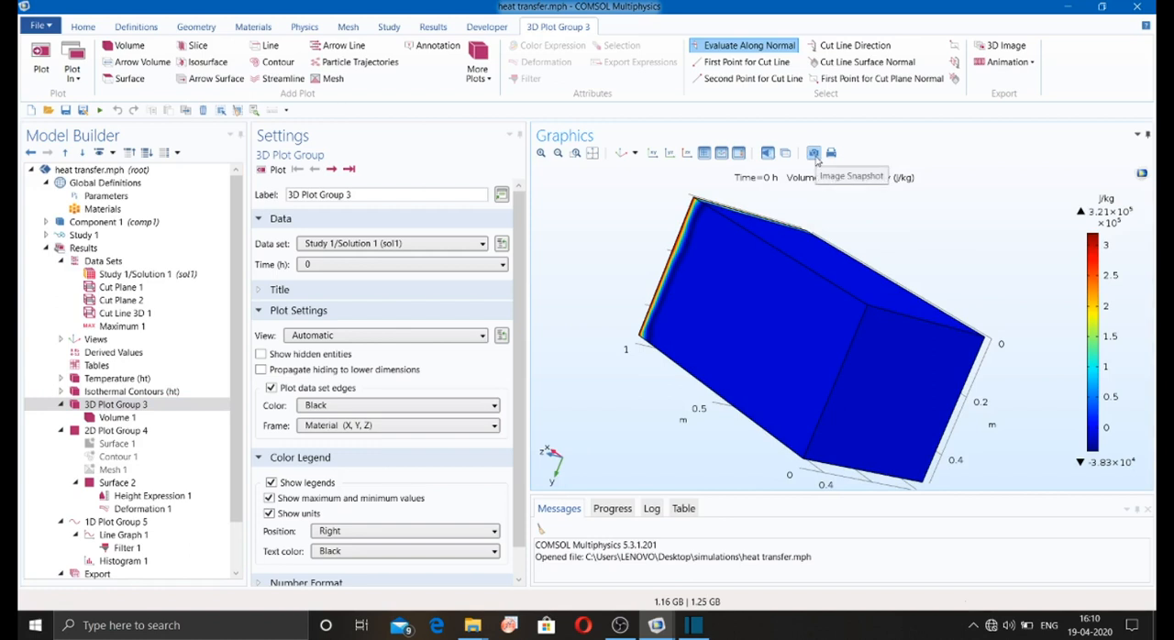
pyautogui.click(813, 153)
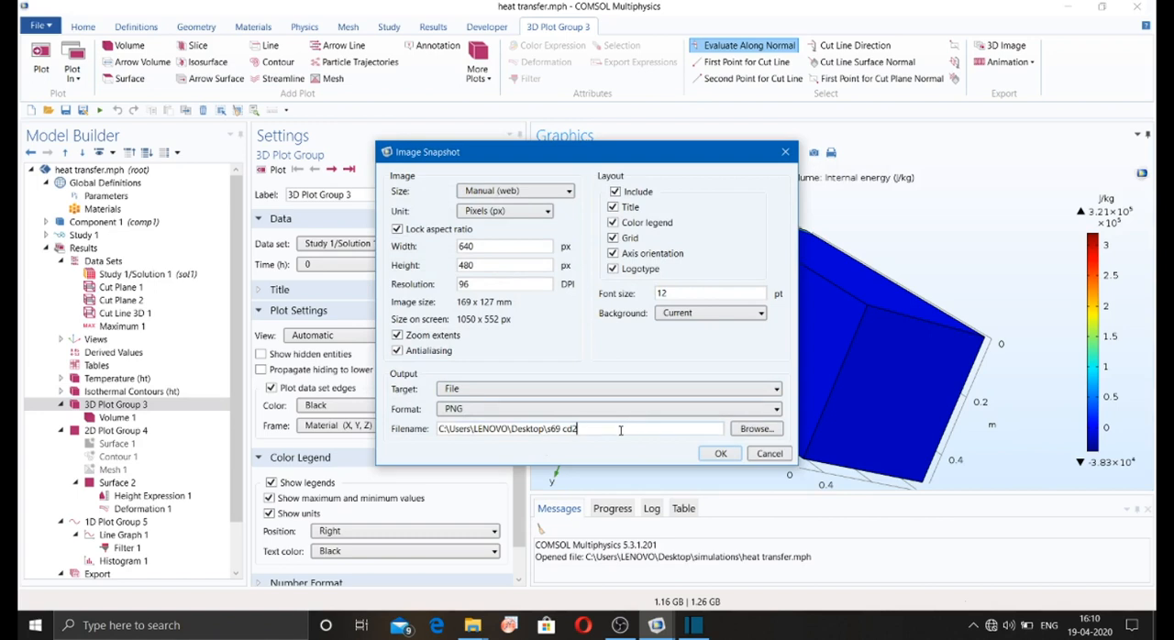
pyautogui.click(768, 454)
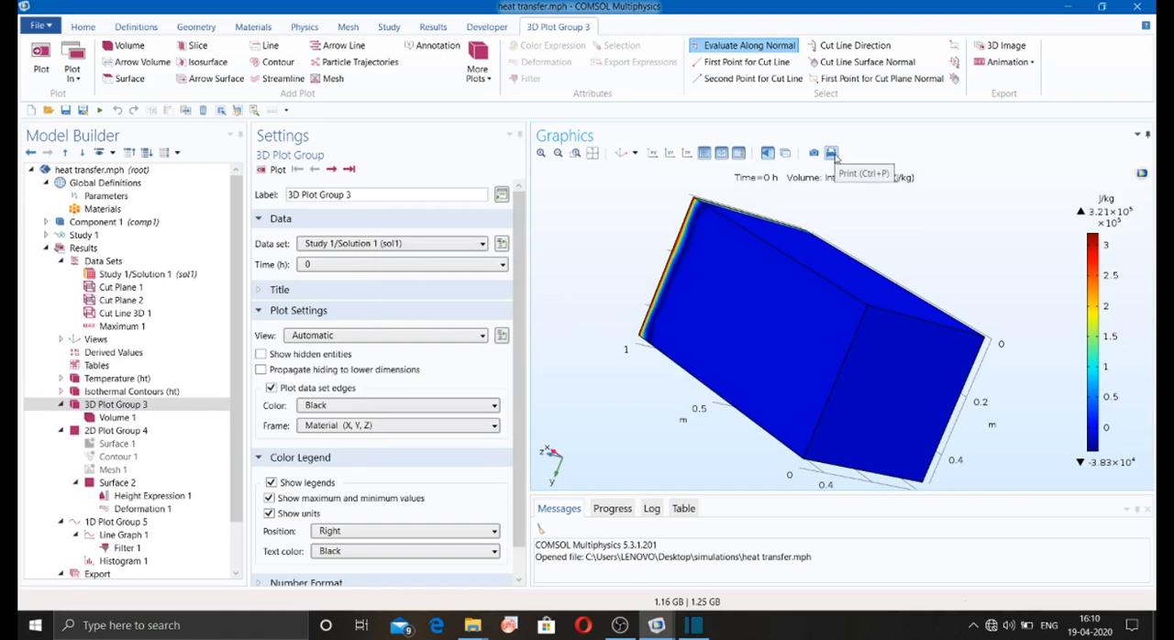
pyautogui.click(831, 153)
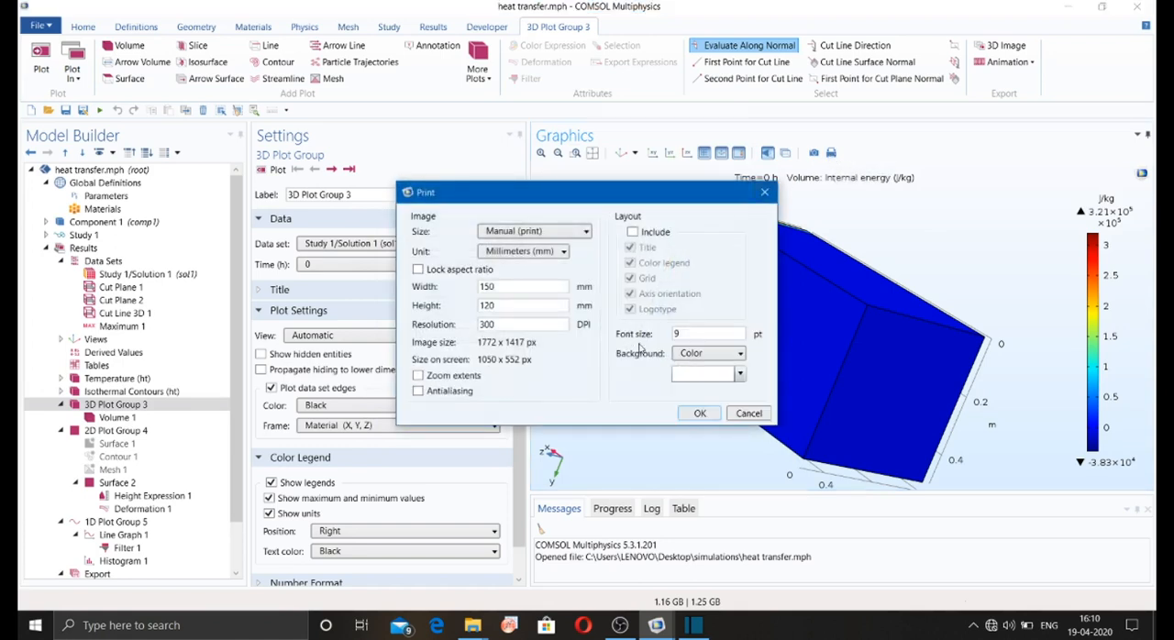
pyautogui.click(762, 191)
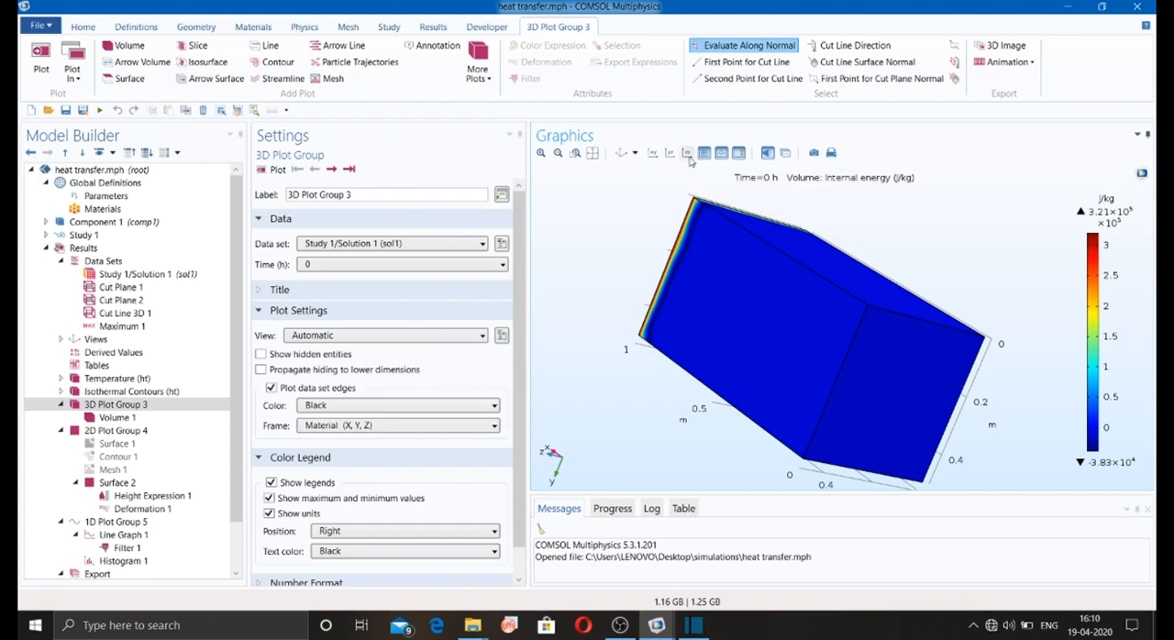
# Step: Examine 3D Plot Group 3 with the zoom tools, zoom extents, and the default, XY, YZ and ZX views
pyautogui.click(541, 154)
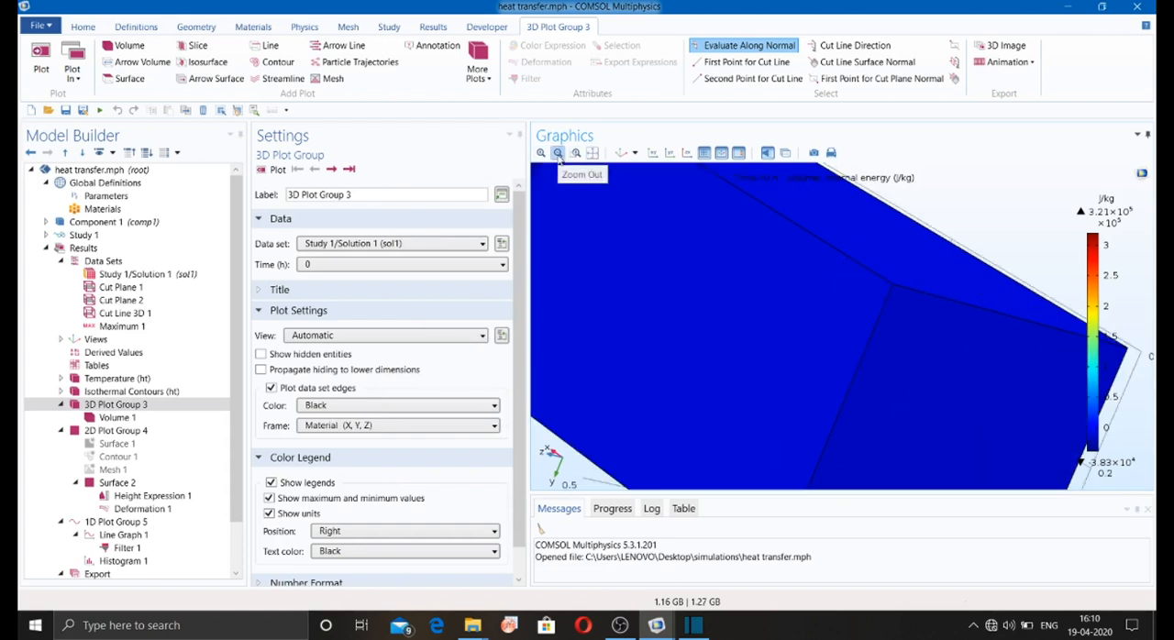
pyautogui.click(557, 153)
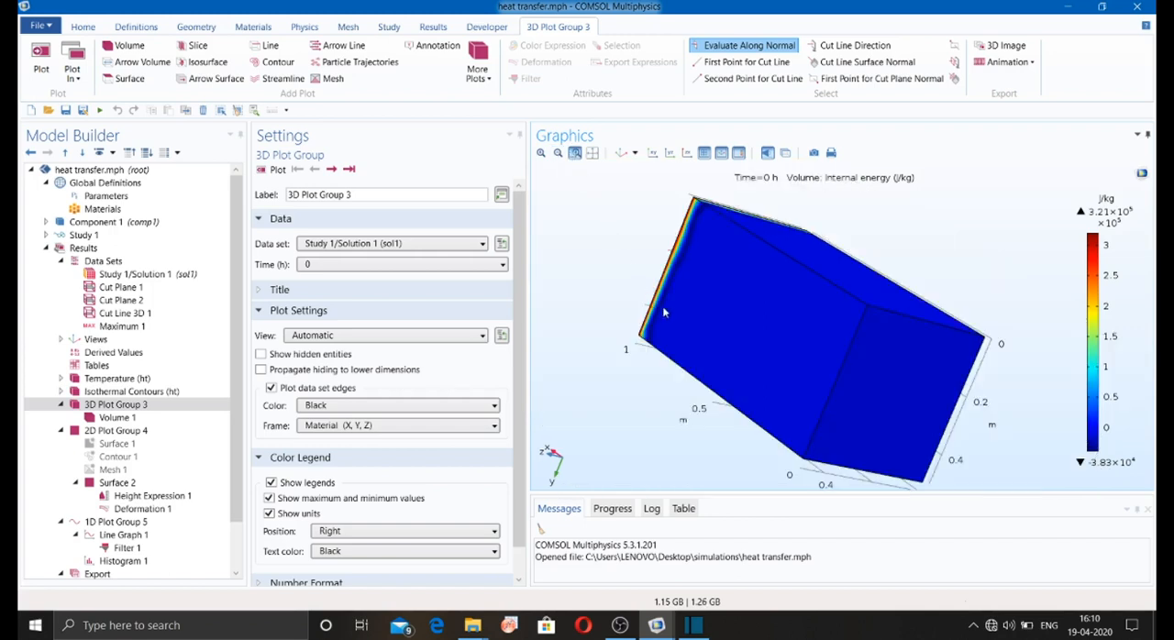
pyautogui.moveTo(682, 300); pyautogui.dragTo(722, 325)
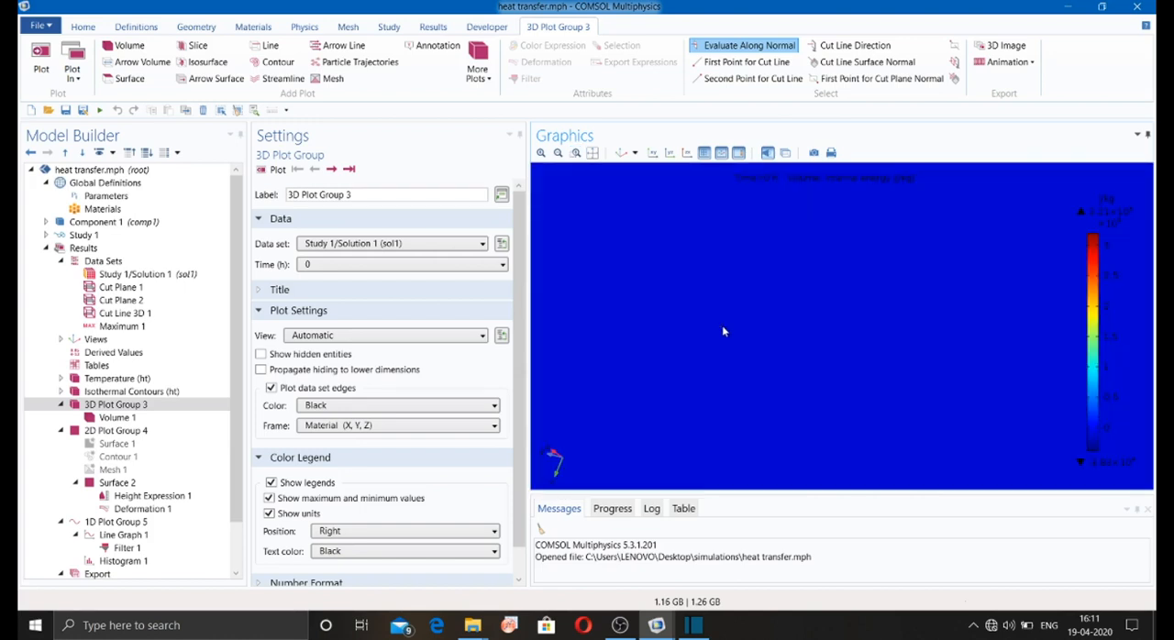
pyautogui.click(593, 153)
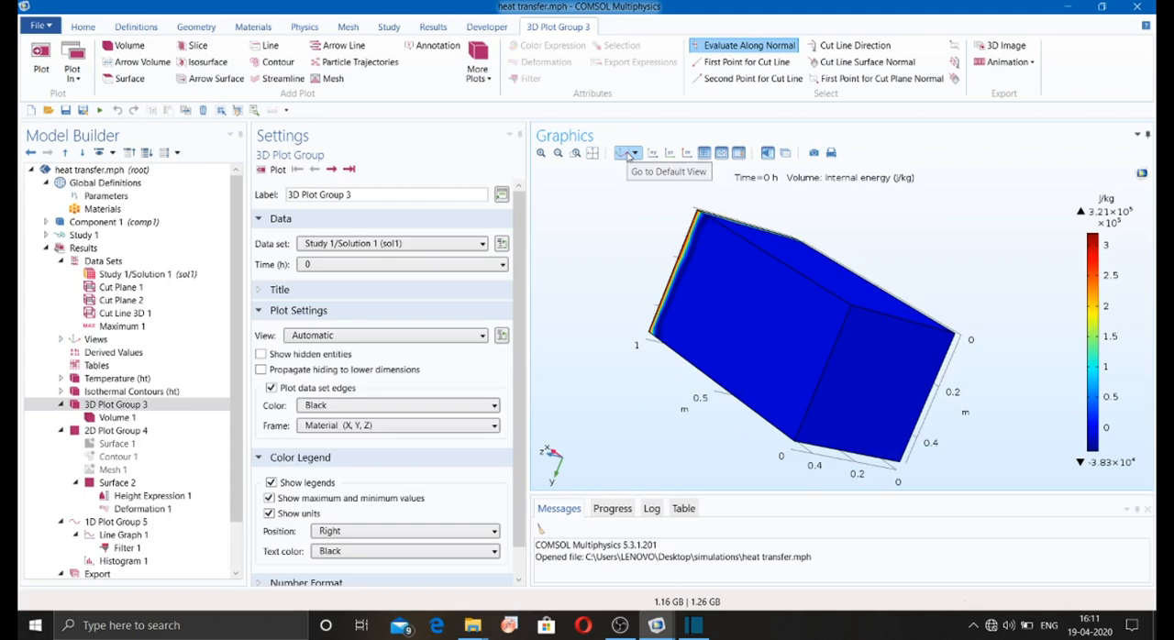
pyautogui.click(625, 153)
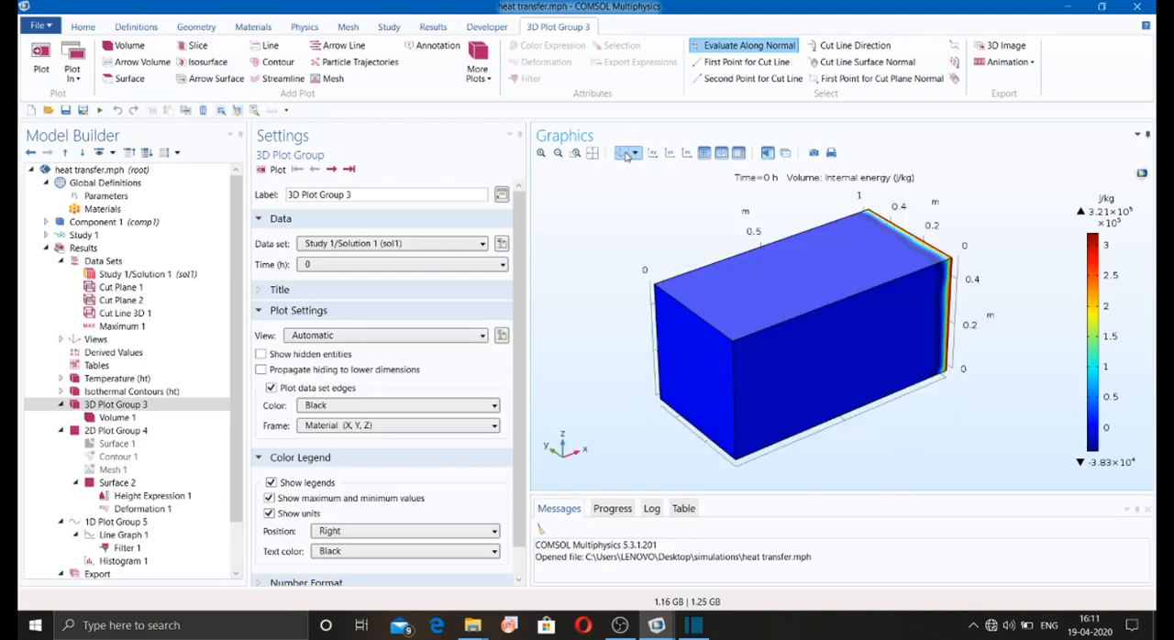
pyautogui.click(652, 153)
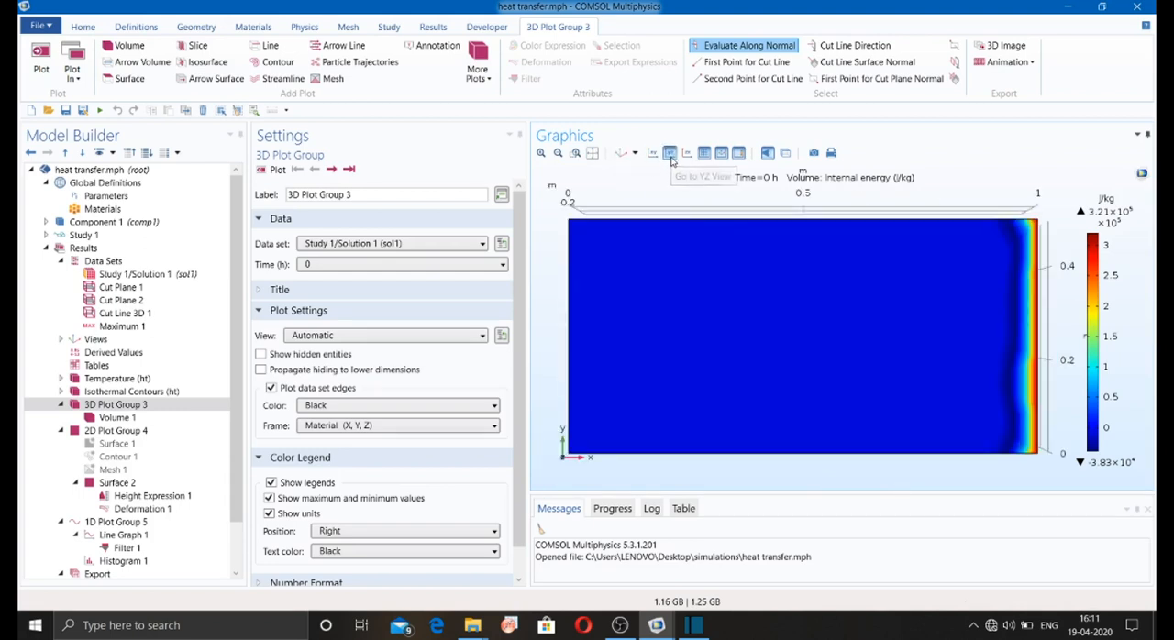
pyautogui.click(671, 154)
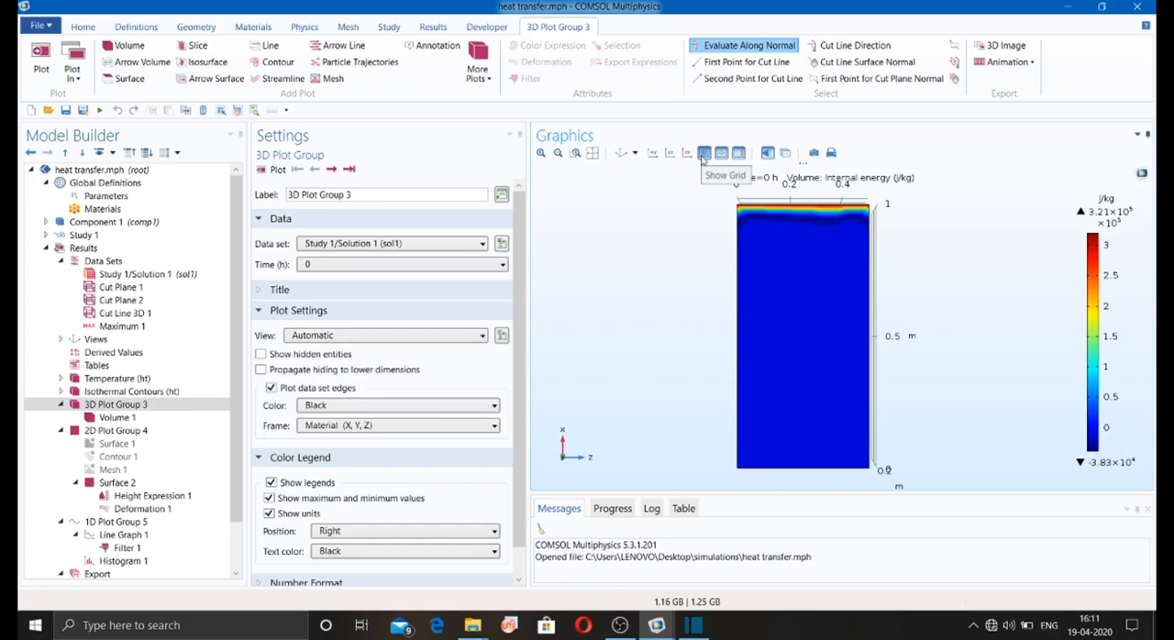
# Step: Switch the plot grid off and on again, and hide the axis orientation indicator
pyautogui.click(702, 156)
pyautogui.click(702, 155)
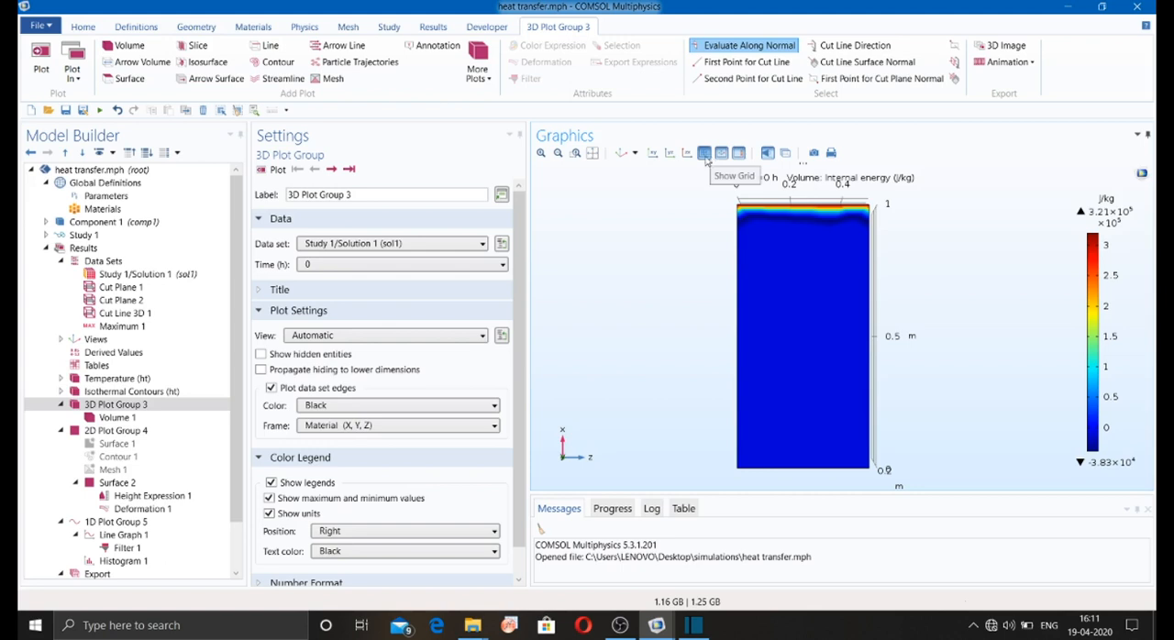
pyautogui.click(704, 156)
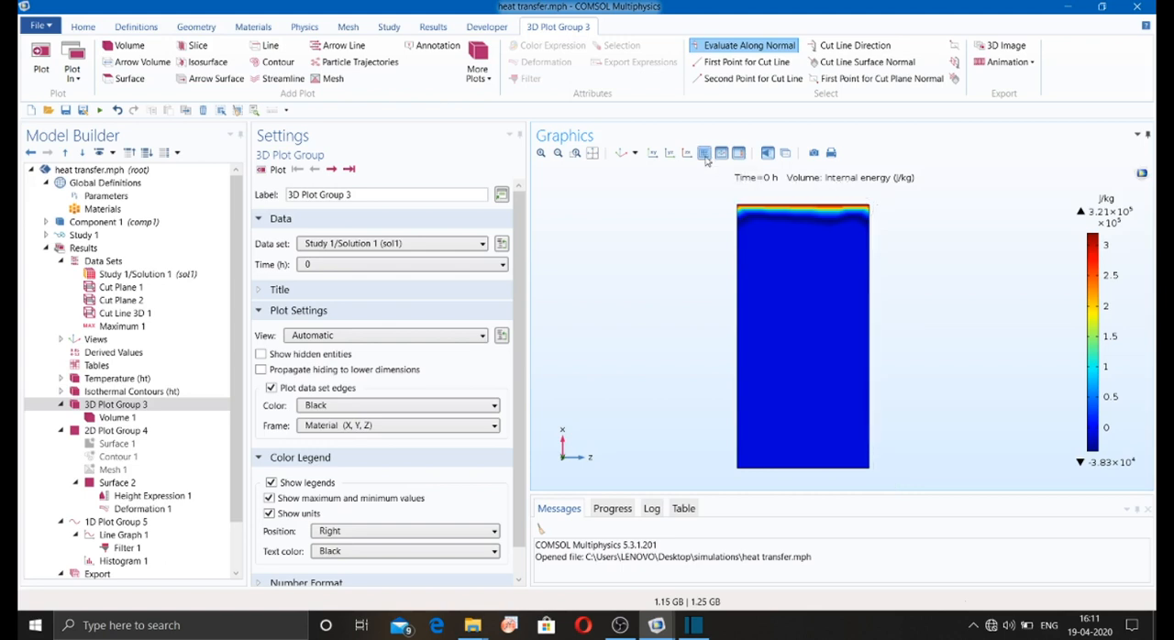
pyautogui.click(704, 156)
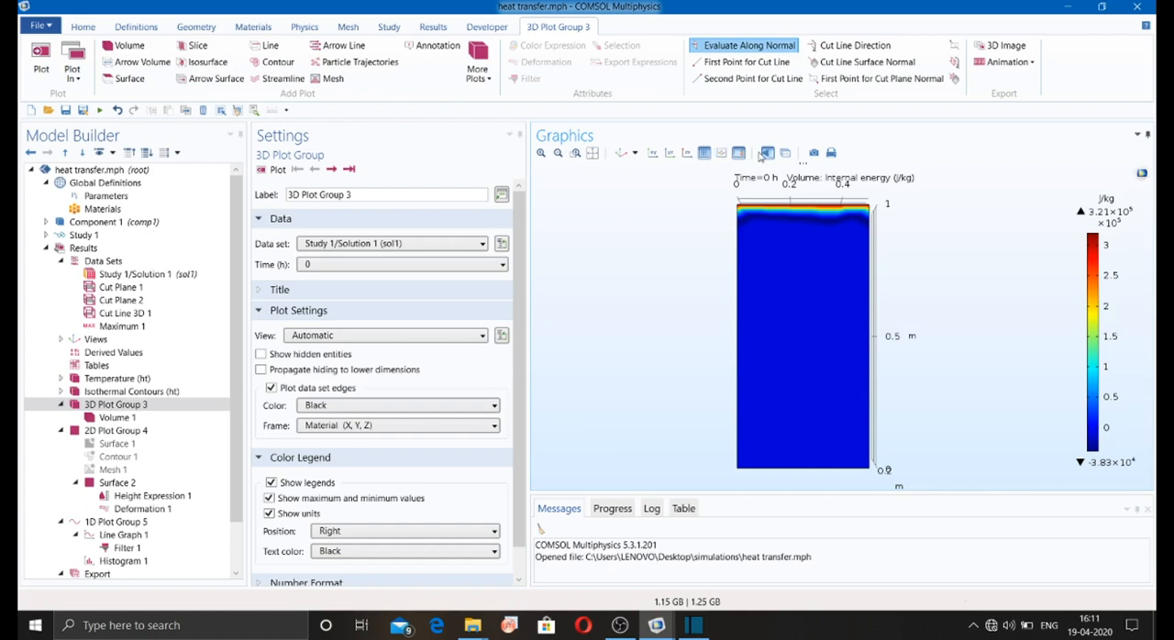
# Step: Compare the volume plot with scene light on and off, leave it off, and turn on transparency to see inside the block
pyautogui.click(765, 154)
pyautogui.click(767, 156)
pyautogui.click(767, 156)
pyautogui.moveTo(650, 399); pyautogui.dragTo(774, 305)
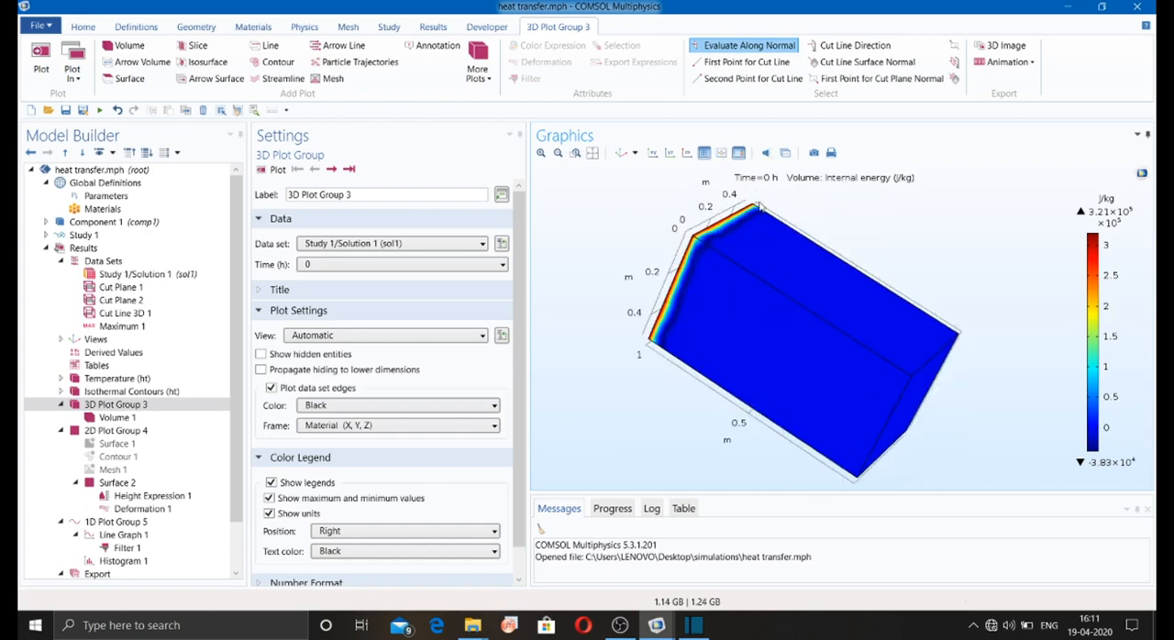
pyautogui.click(768, 154)
pyautogui.moveTo(775, 216)
pyautogui.mouseDown()
pyautogui.moveTo(768, 246)
pyautogui.moveTo(731, 288)
pyautogui.moveTo(780, 213)
pyautogui.mouseUp()
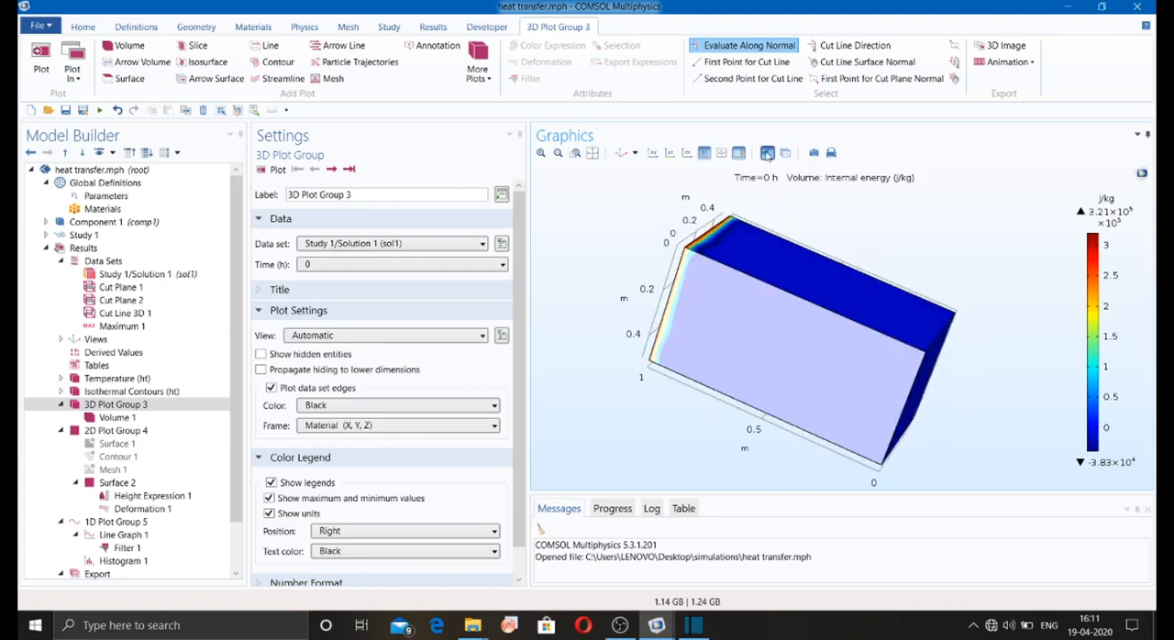
pyautogui.click(768, 154)
pyautogui.click(785, 154)
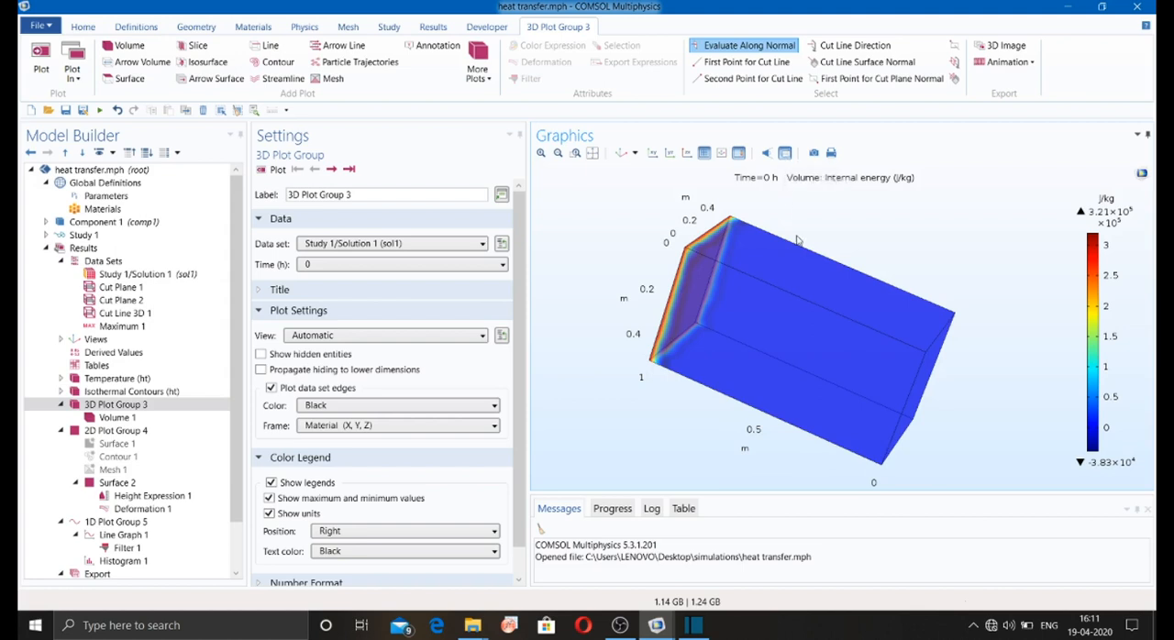
pyautogui.moveTo(804, 228); pyautogui.dragTo(950, 223)
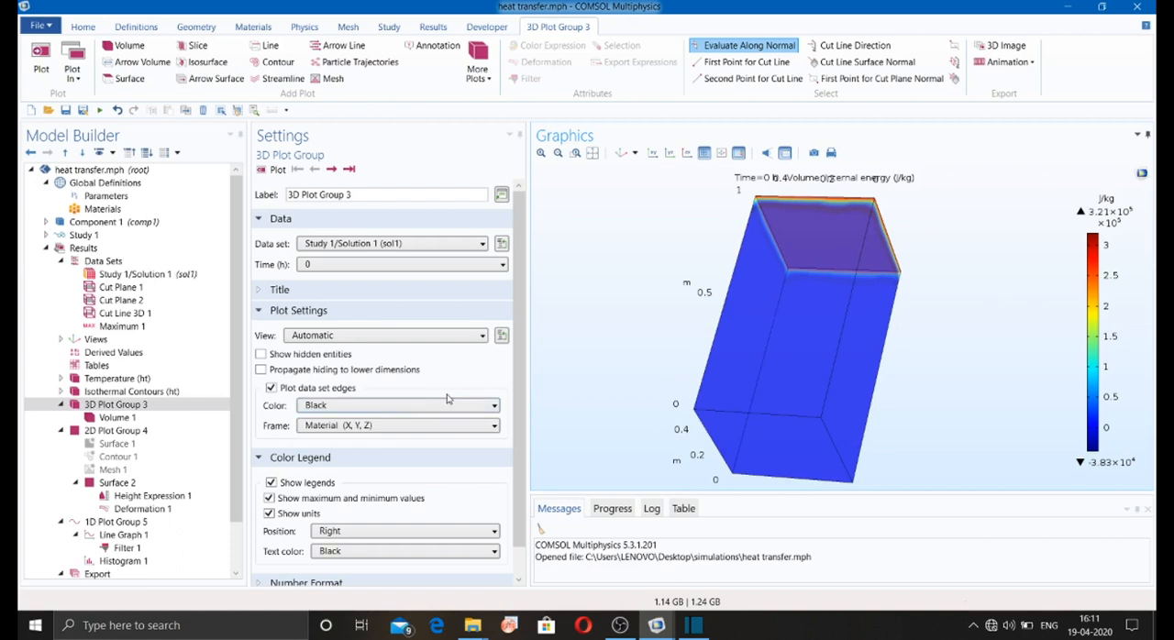
pyautogui.scroll(-1, 449, 400)
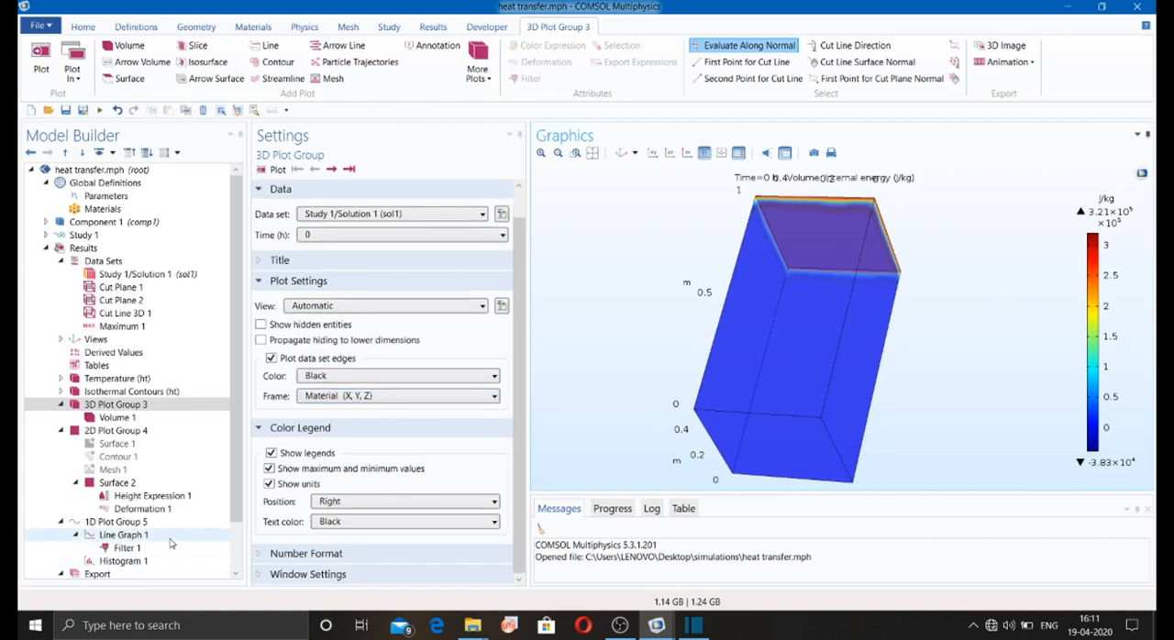
pyautogui.scroll(-2, 169, 527)
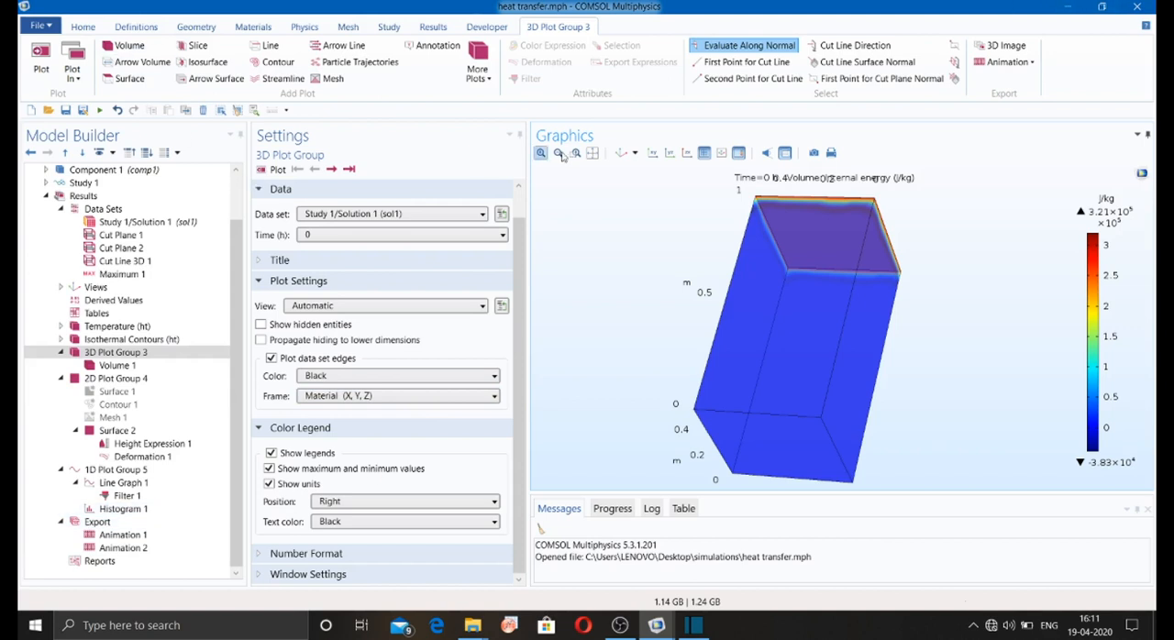
# Step: Fit the block to the graphics view and add a domain probe to Component 1
pyautogui.click(591, 153)
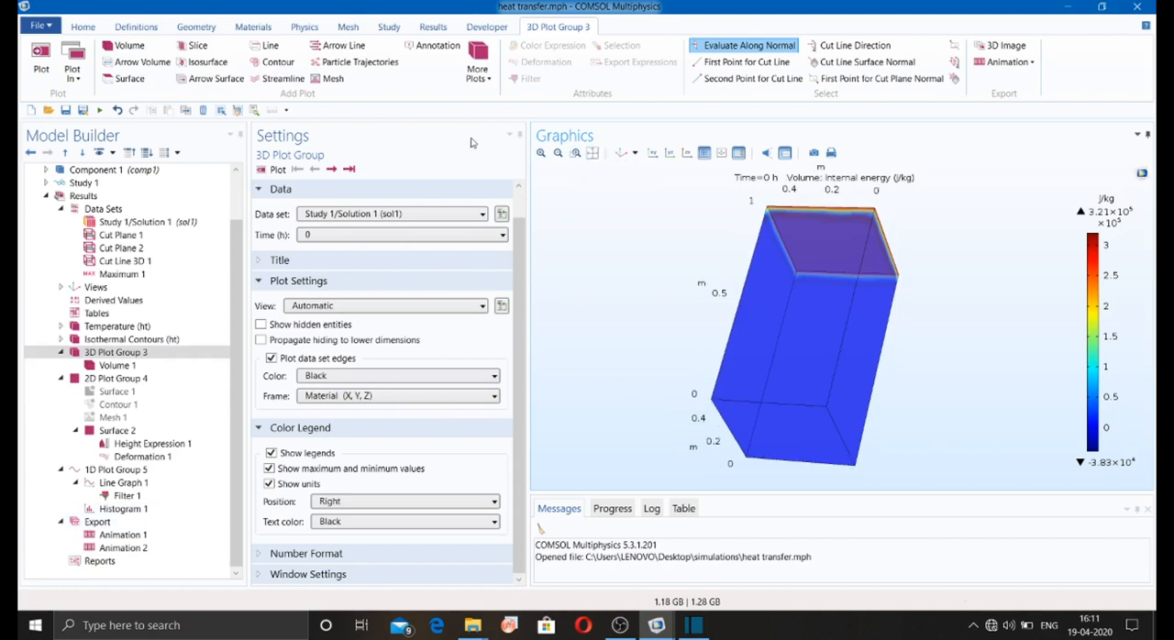
pyautogui.click(82, 28)
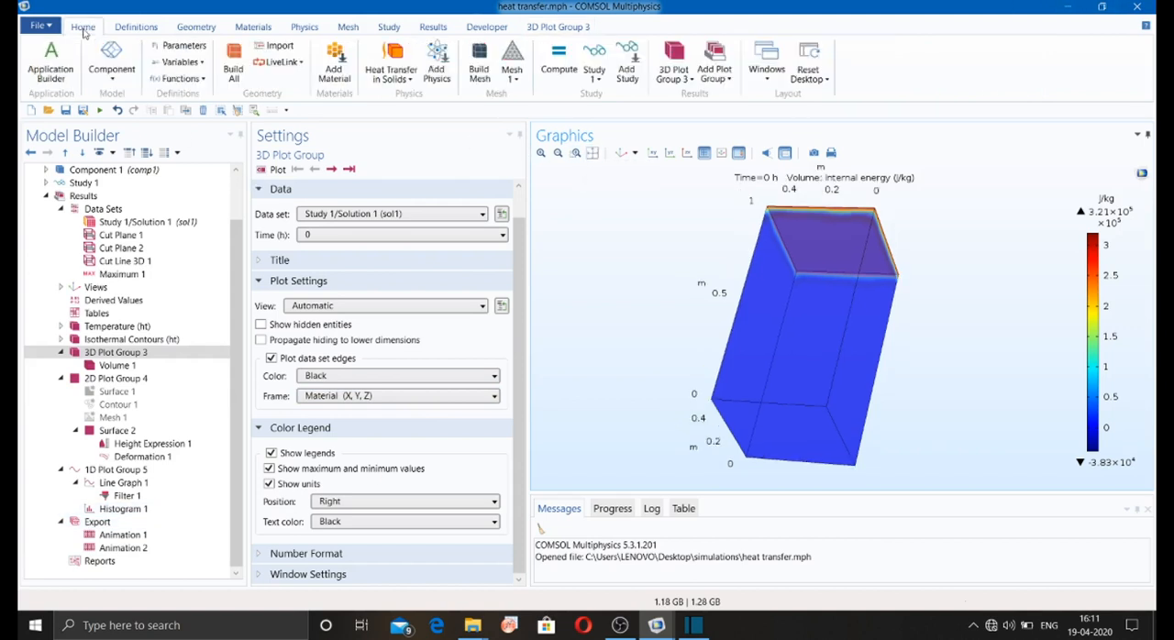
pyautogui.click(136, 27)
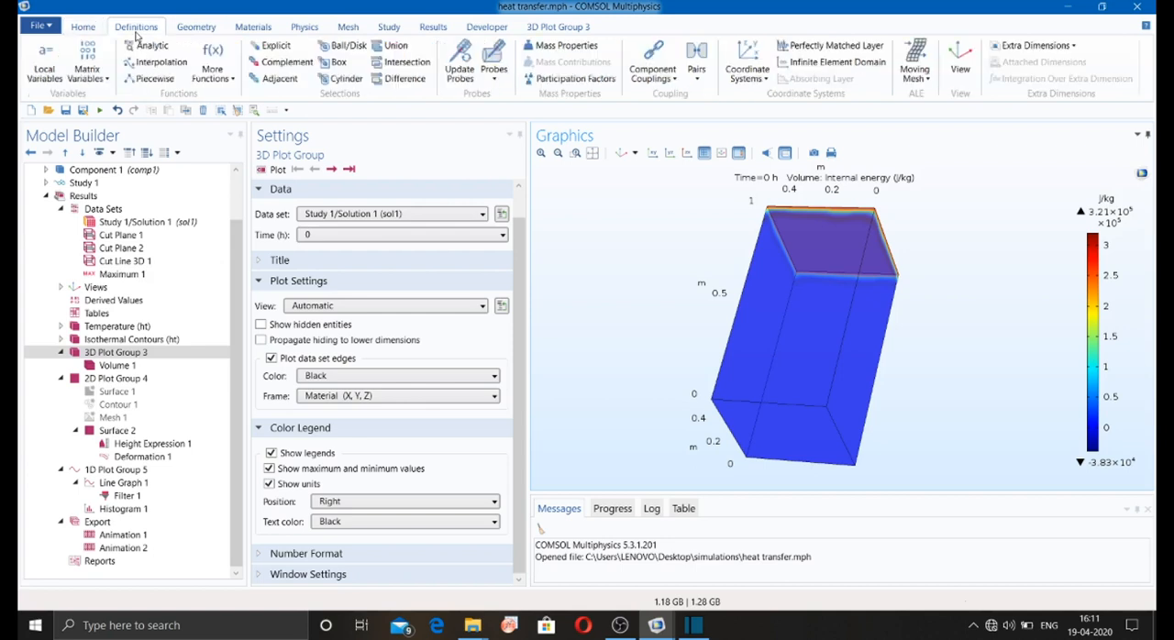
pyautogui.click(495, 81)
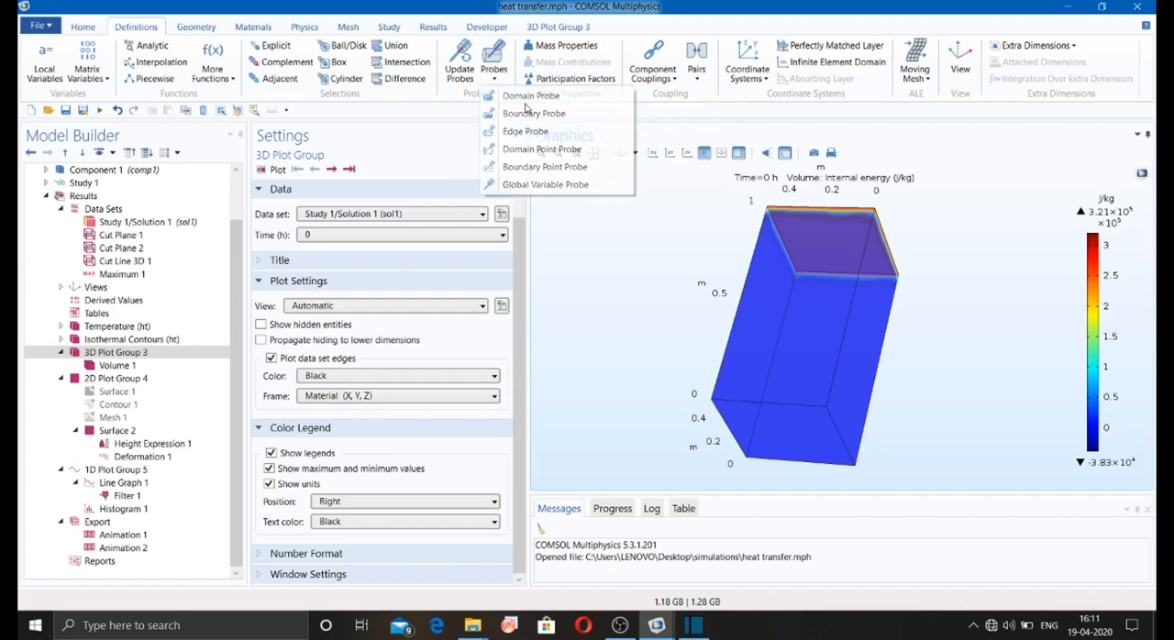
pyautogui.click(525, 103)
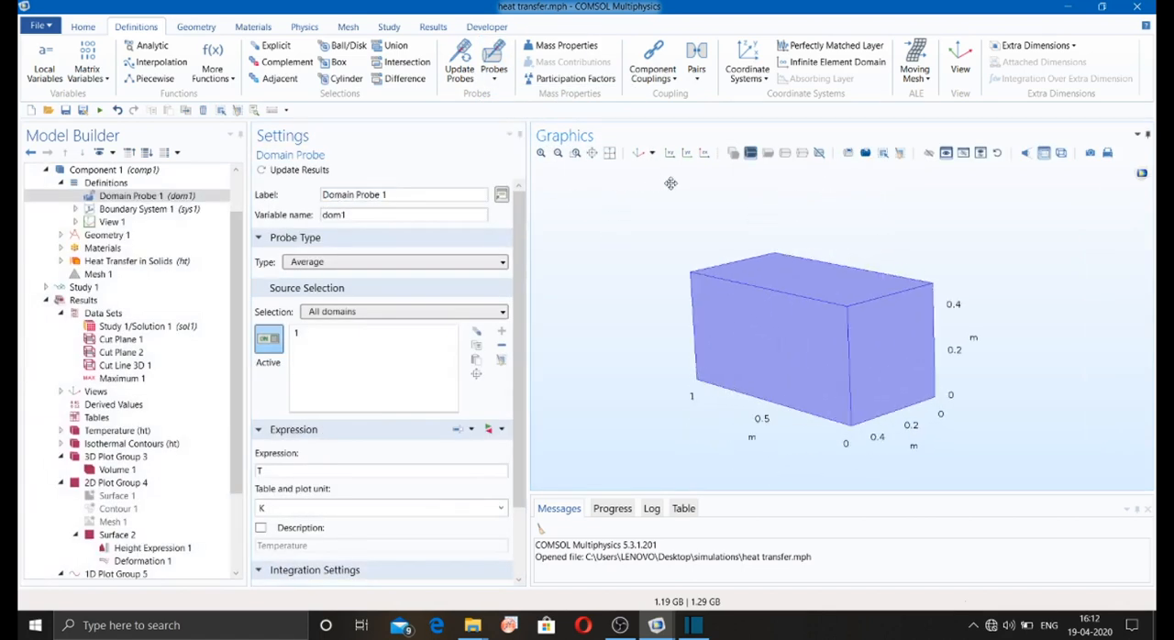
# Step: Set the domain probe type to Maximum, update its results and view the probe plot of temperature over time
pyautogui.click(435, 263)
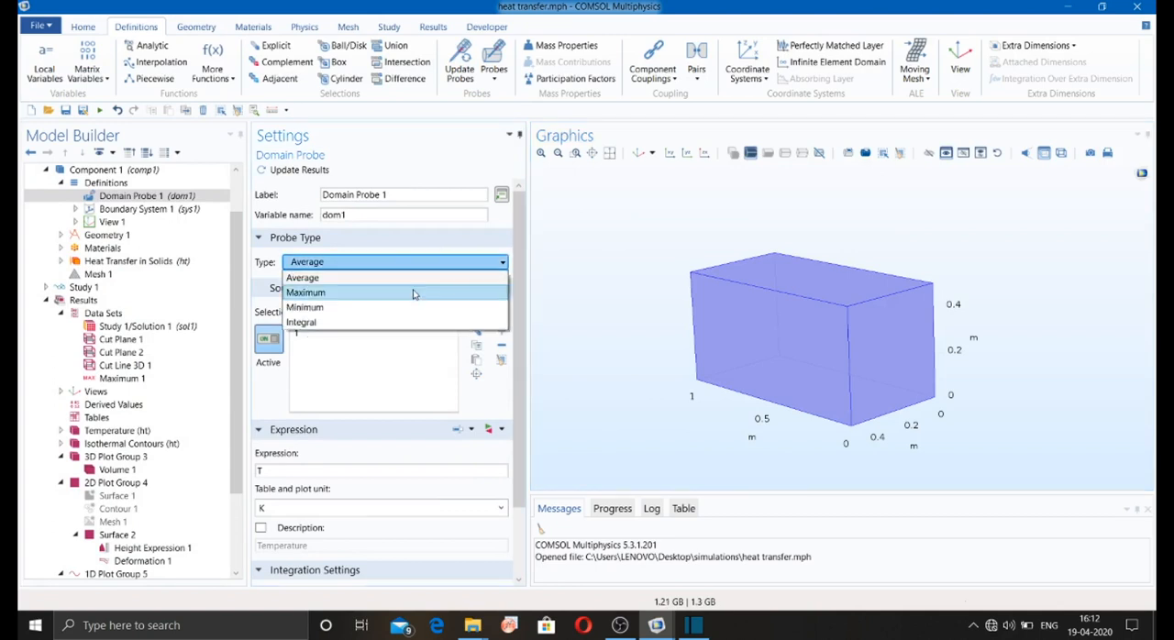
pyautogui.click(413, 292)
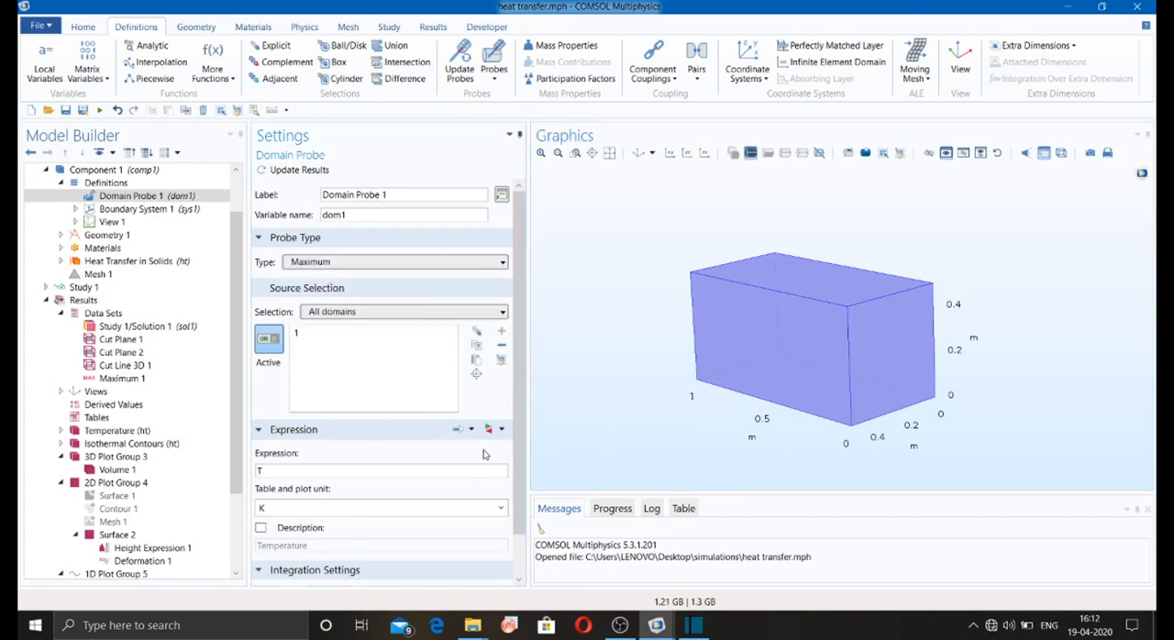
pyautogui.click(290, 171)
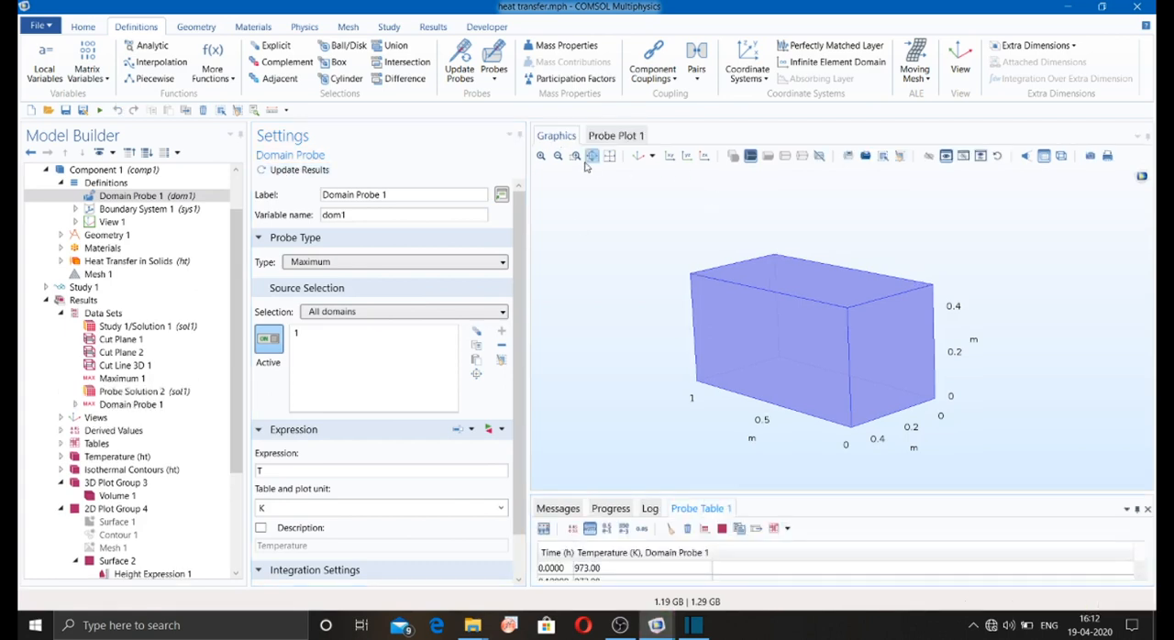
pyautogui.click(617, 136)
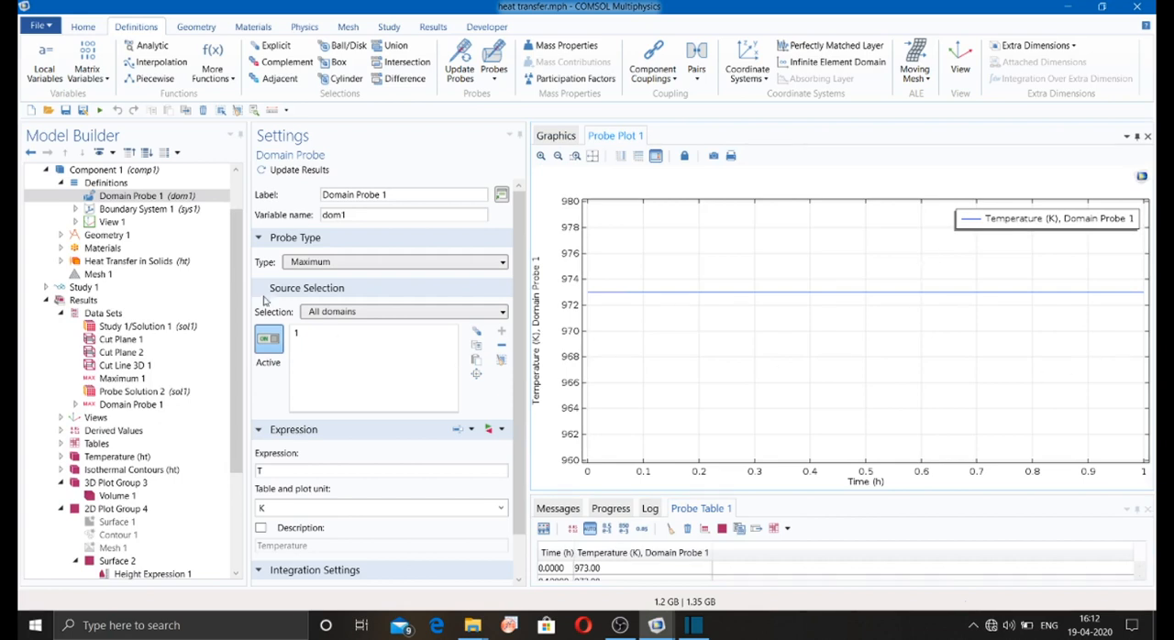
# Step: Set the type of Domain Probe 1 to Average and update its results
pyautogui.click(158, 196)
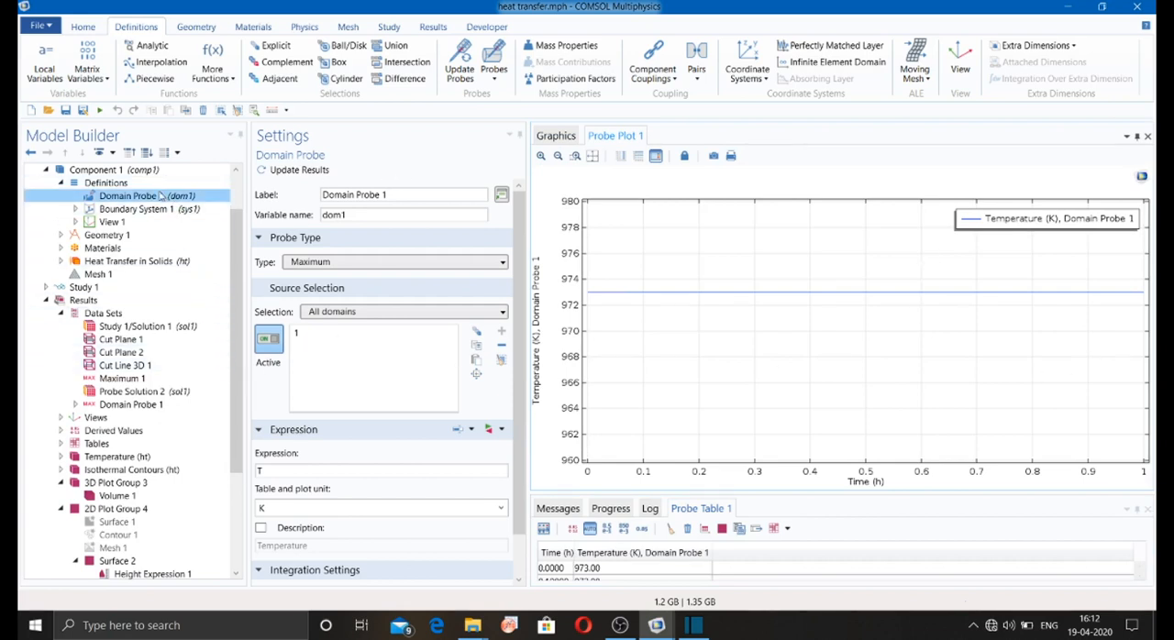
pyautogui.click(316, 263)
pyautogui.click(321, 275)
pyautogui.click(296, 172)
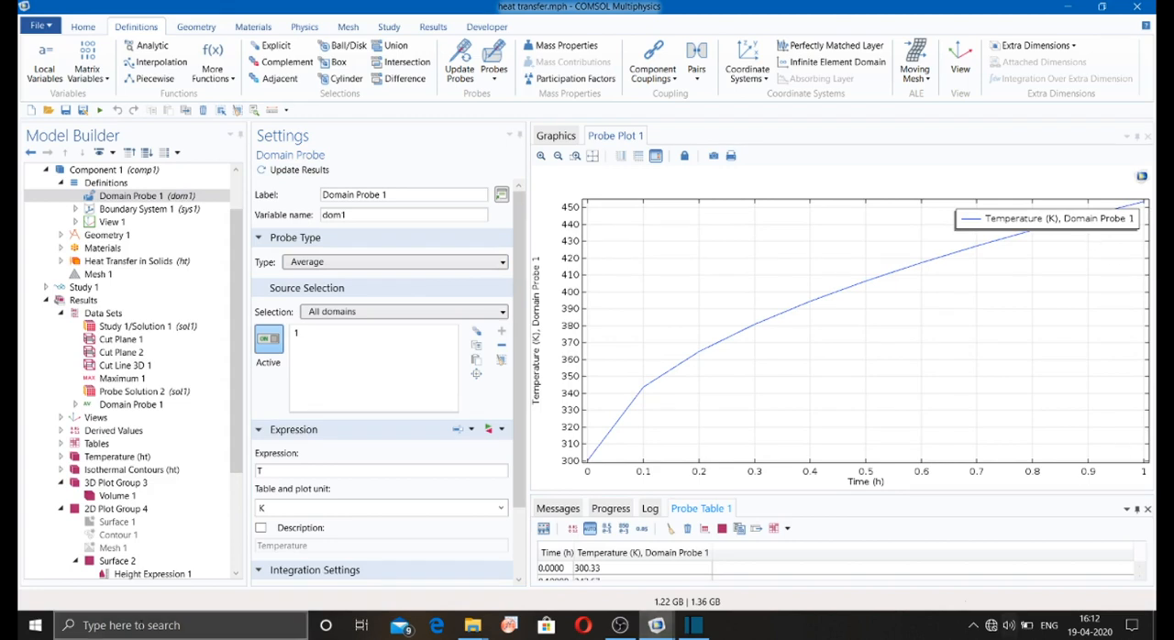
# Step: Review the results commands, the plot group list and the settings of the Study 1/Solution 1 data set
pyautogui.click(429, 26)
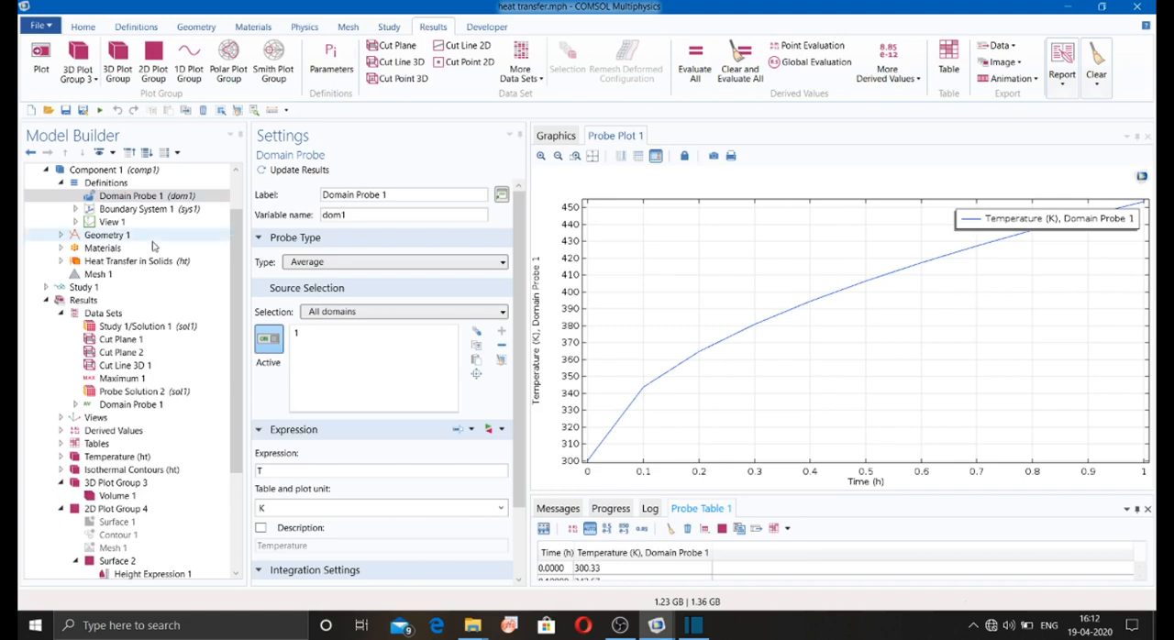
pyautogui.click(94, 82)
pyautogui.click(94, 82)
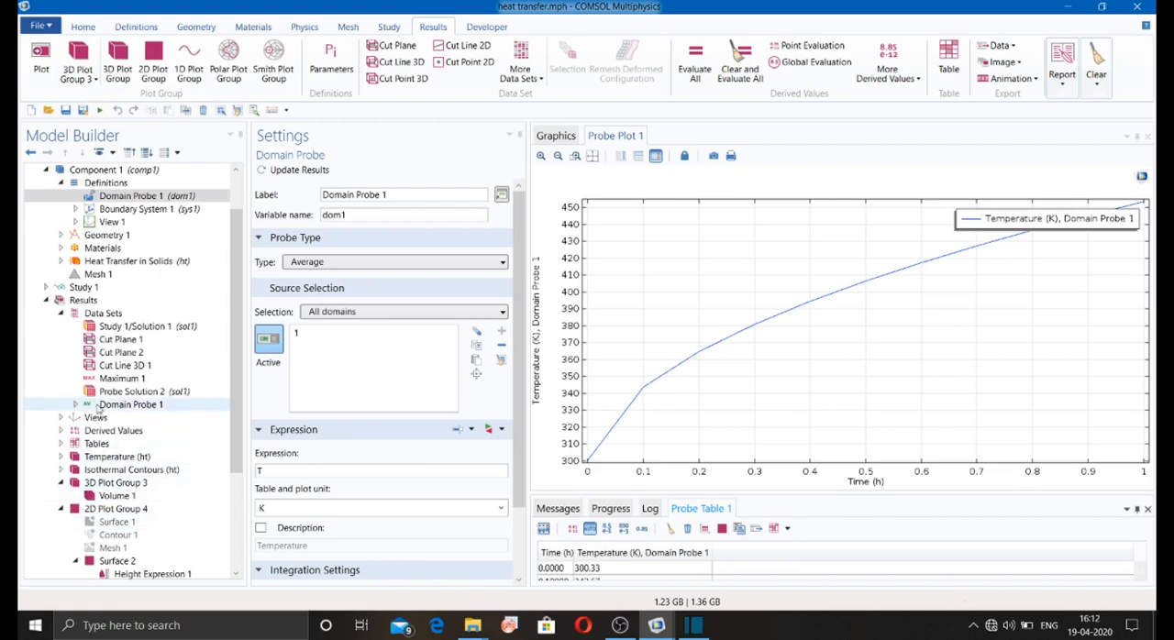
pyautogui.click(102, 316)
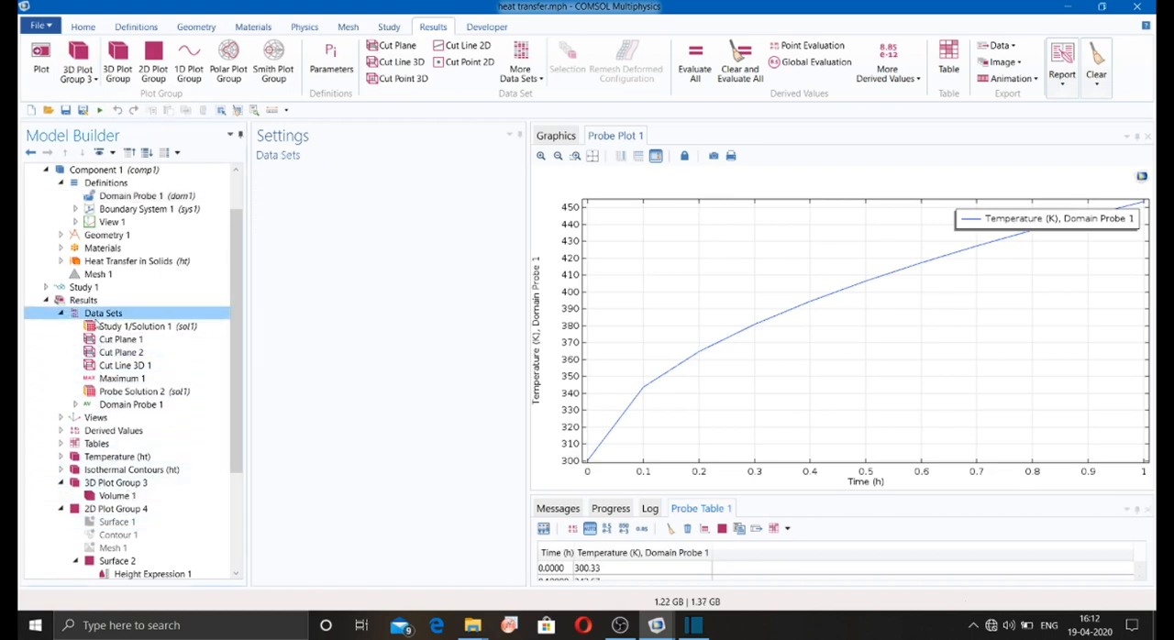
pyautogui.click(115, 326)
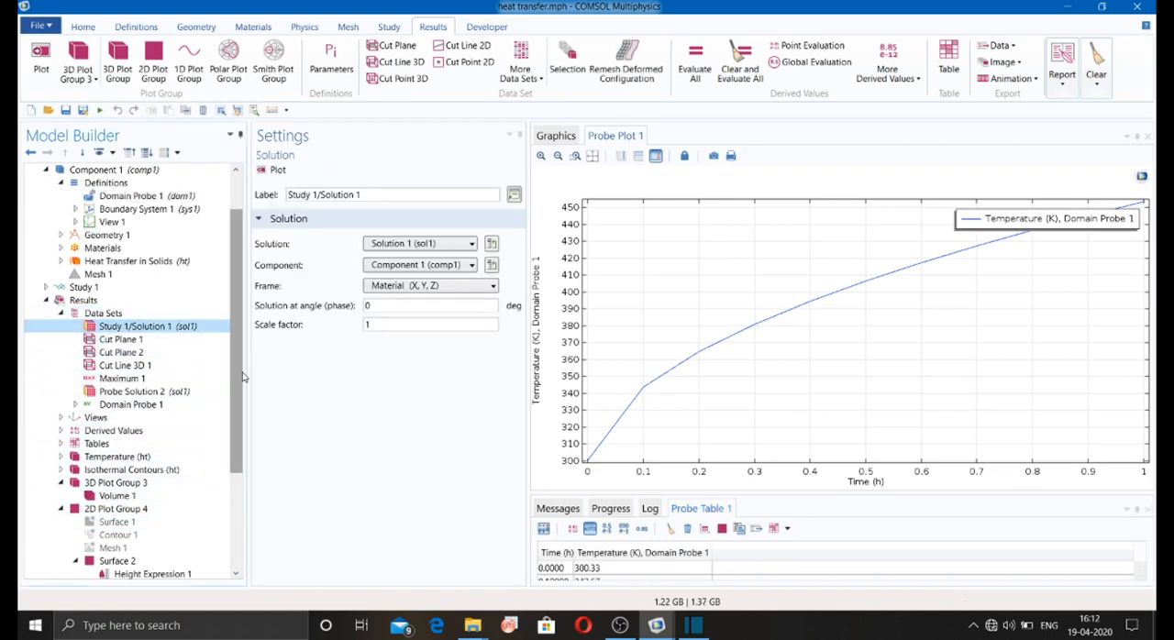
# Step: Plot the Volume 1 internal energy plot of 3D Plot Group 3 in a new plot window
pyautogui.scroll(-2, 236, 427)
pyautogui.click(129, 418)
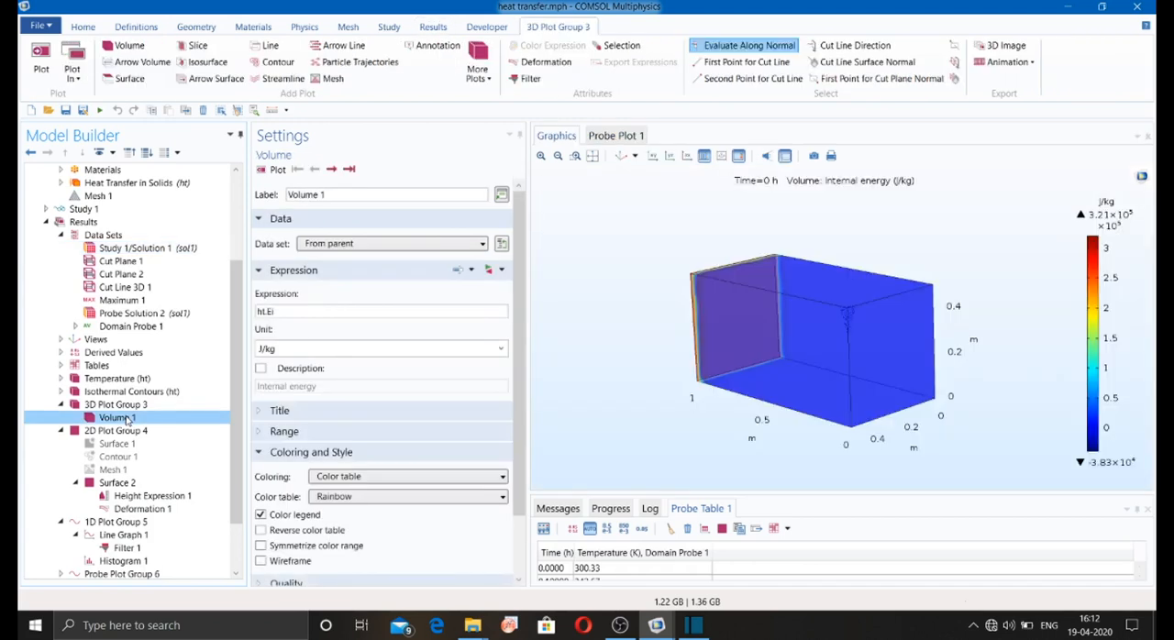
pyautogui.click(73, 72)
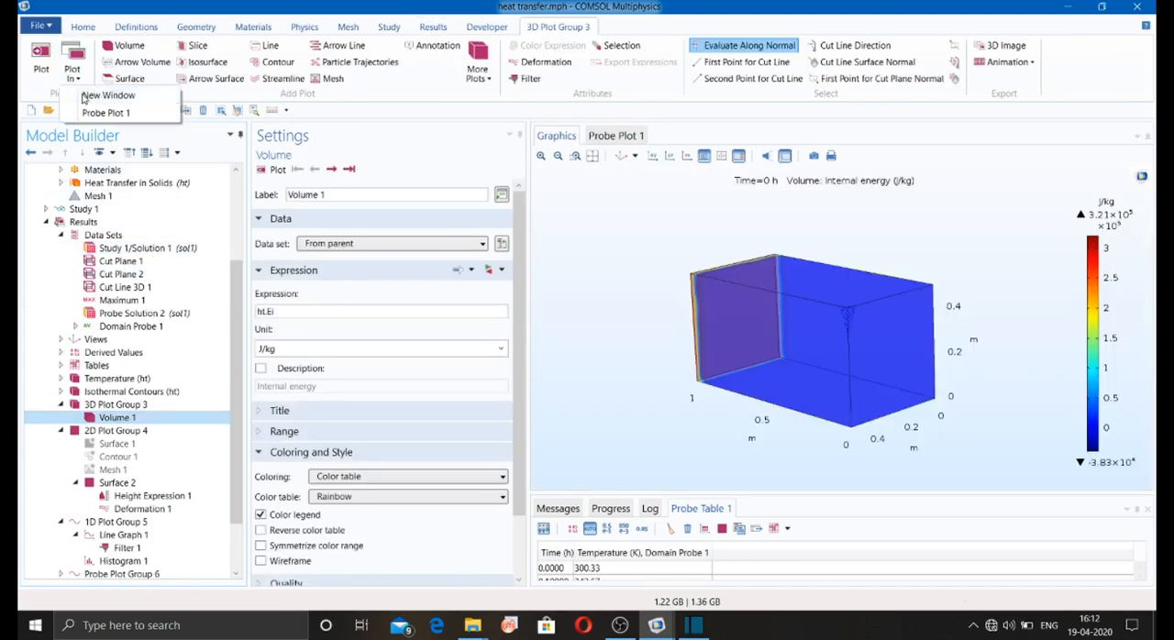
pyautogui.click(85, 97)
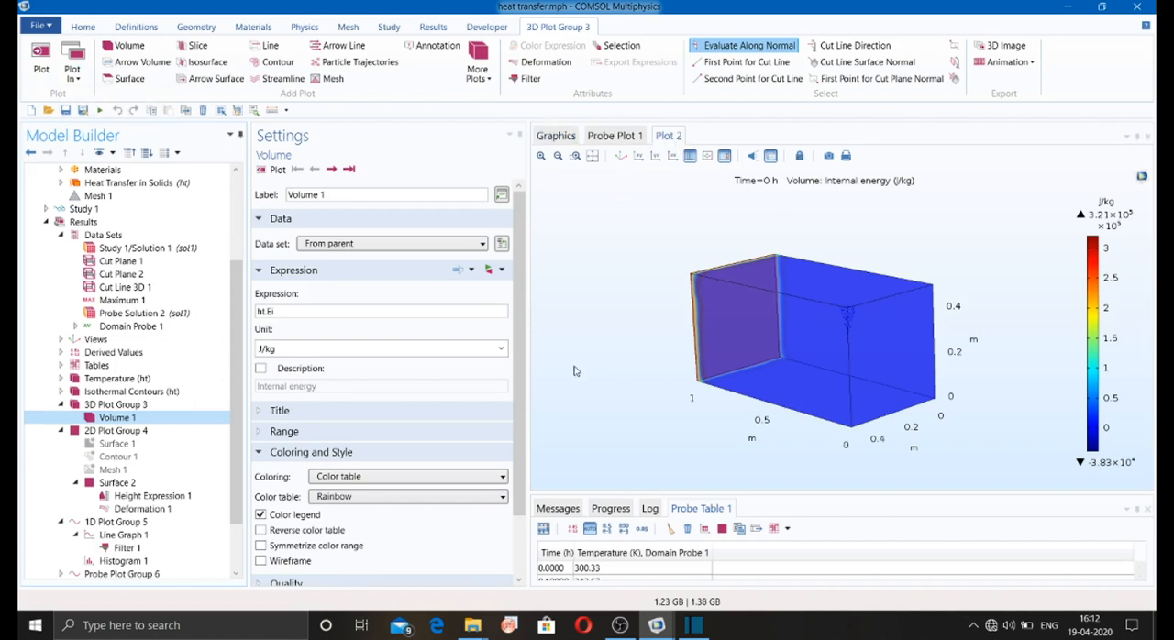
# Step: Set the color table of Volume 1 to TrafficLight and replot it
pyautogui.scroll(-2, 449, 440)
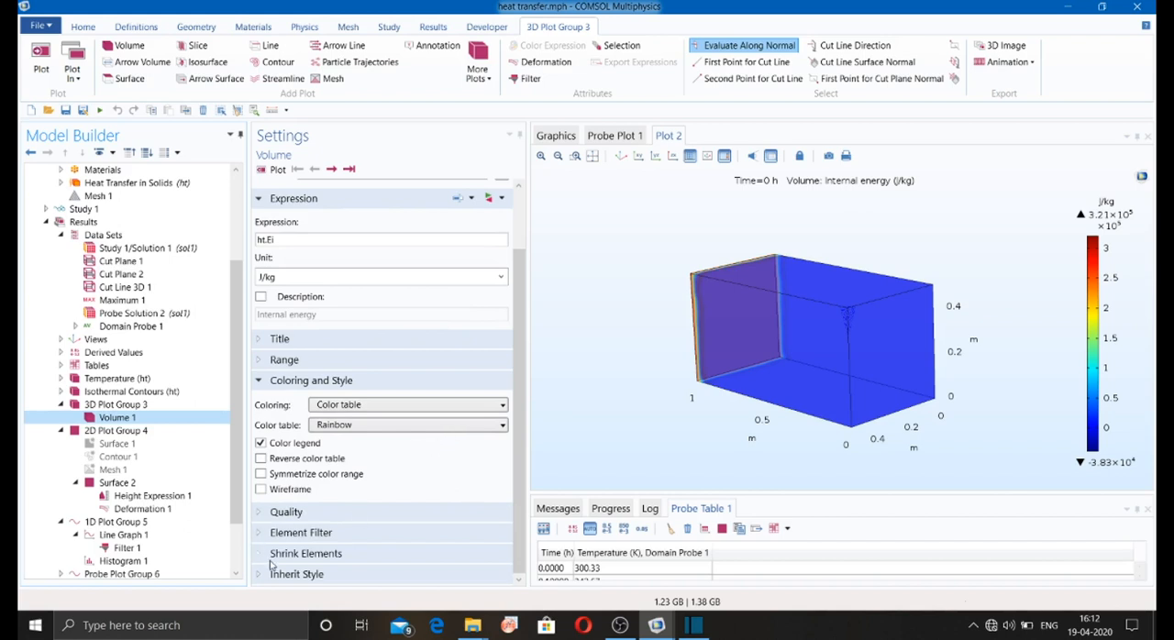
pyautogui.click(351, 428)
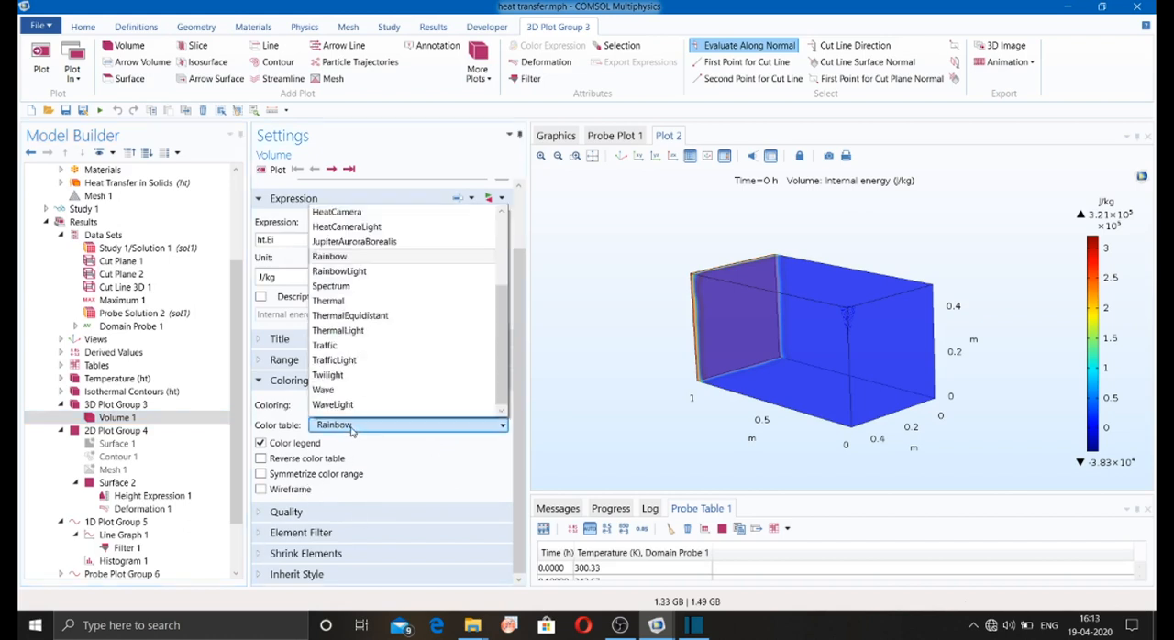
pyautogui.click(339, 360)
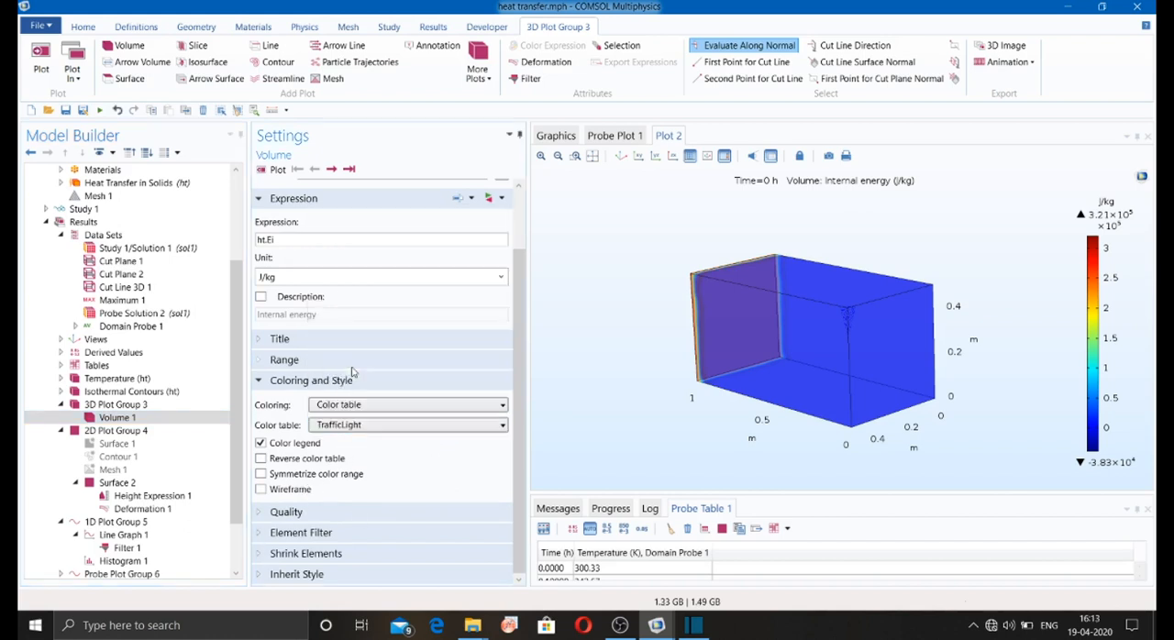
pyautogui.click(271, 170)
# Step: Try uniform red coloring on Volume 1 and return its coloring to Color table
pyautogui.click(331, 407)
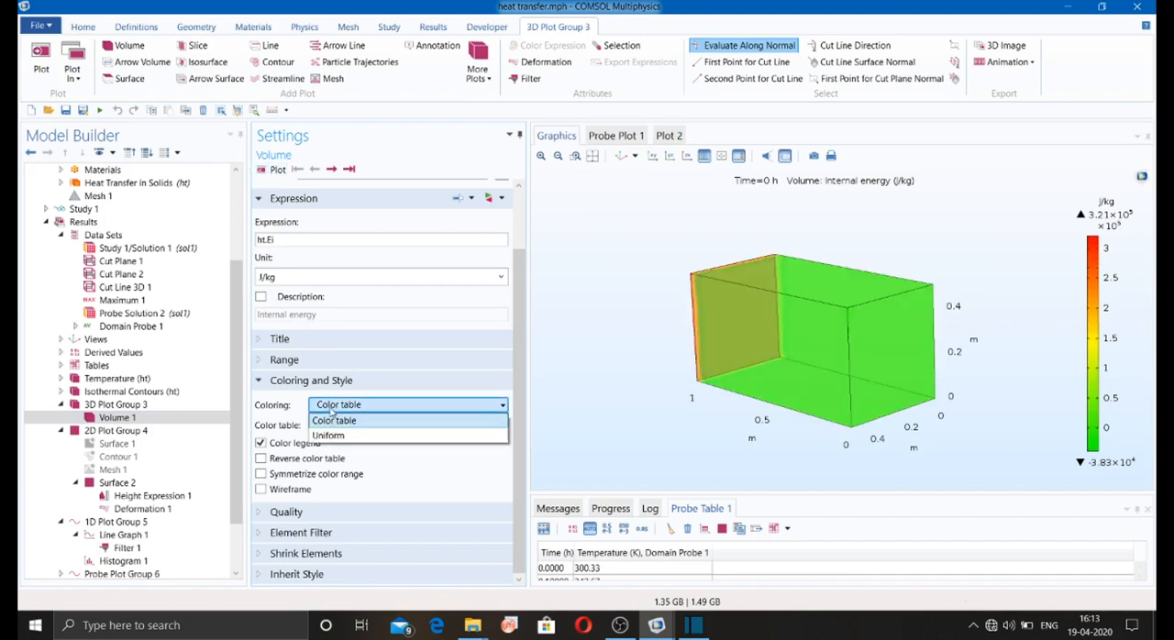
pyautogui.click(328, 436)
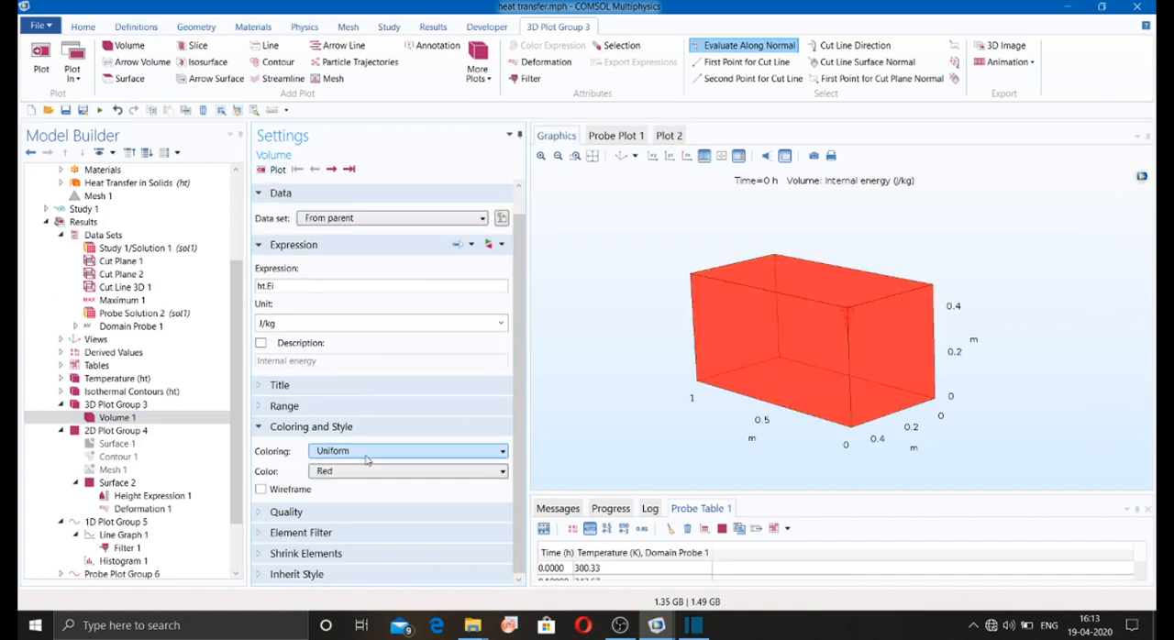
pyautogui.click(365, 456)
pyautogui.click(354, 481)
pyautogui.click(354, 455)
pyautogui.click(347, 467)
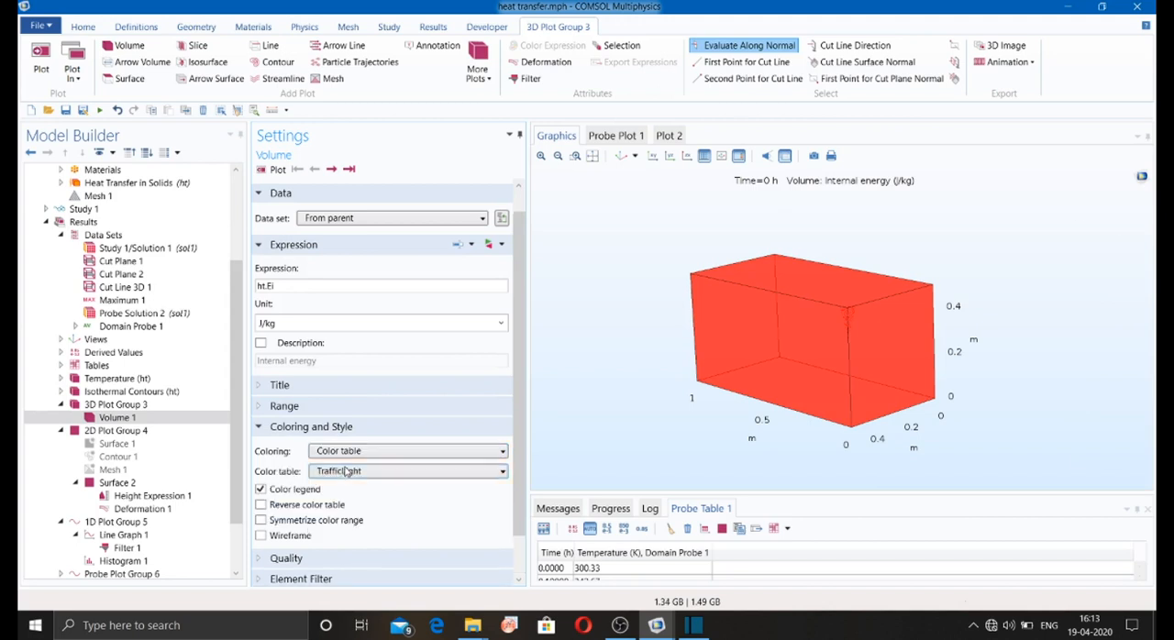
# Step: Set the color table of Volume 1 to Thermal and view the block from another angle
pyautogui.click(344, 471)
pyautogui.click(341, 350)
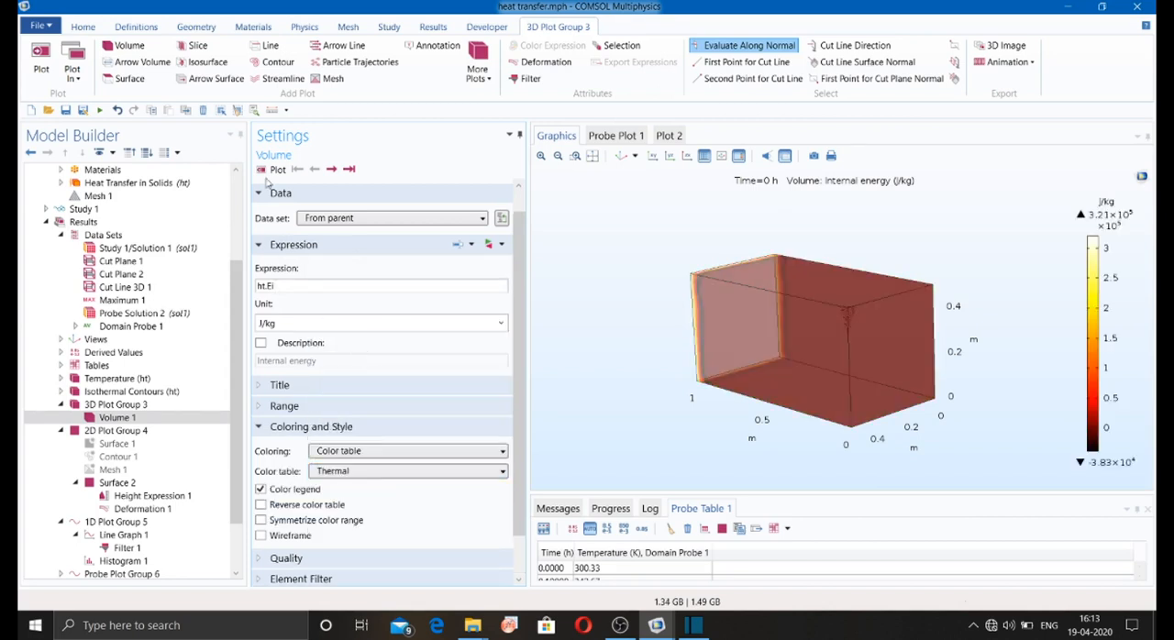
pyautogui.moveTo(643, 384); pyautogui.dragTo(690, 367)
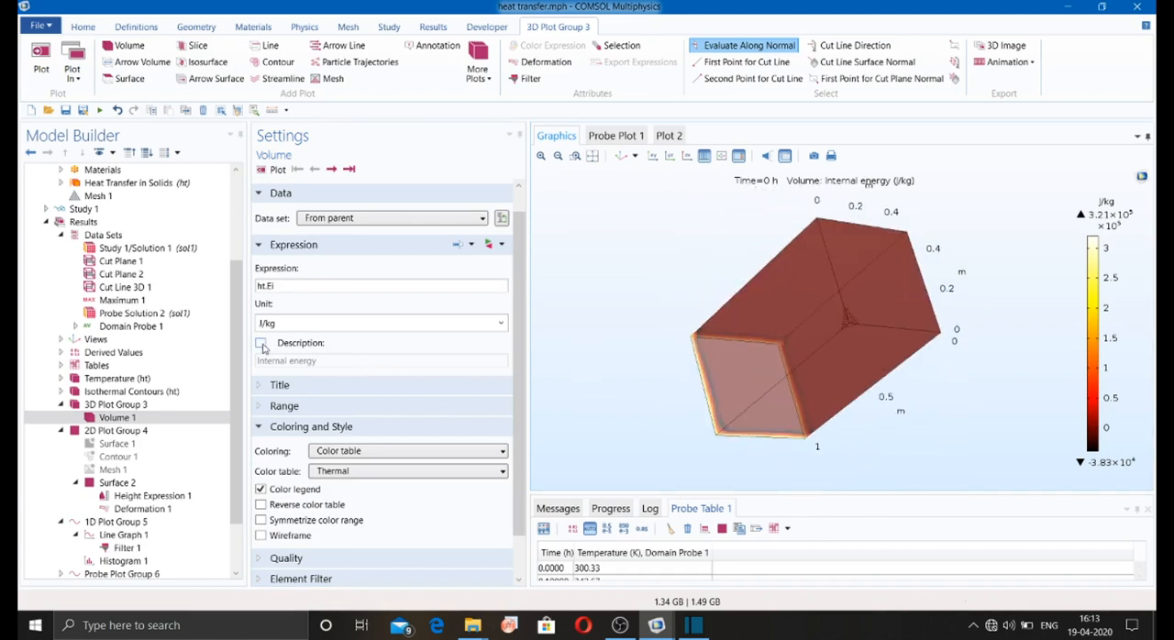
# Step: Enable the expression description of Volume 1, try the Custom title type, and set the title type to Manual
pyautogui.click(261, 342)
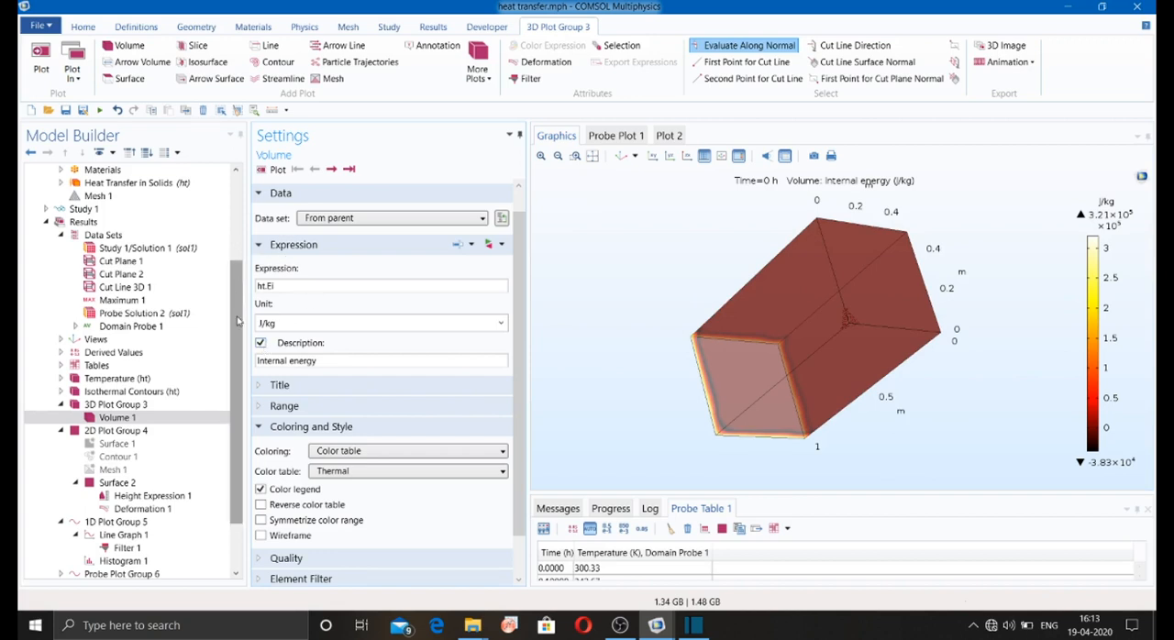
pyautogui.click(264, 387)
pyautogui.click(347, 411)
pyautogui.click(347, 411)
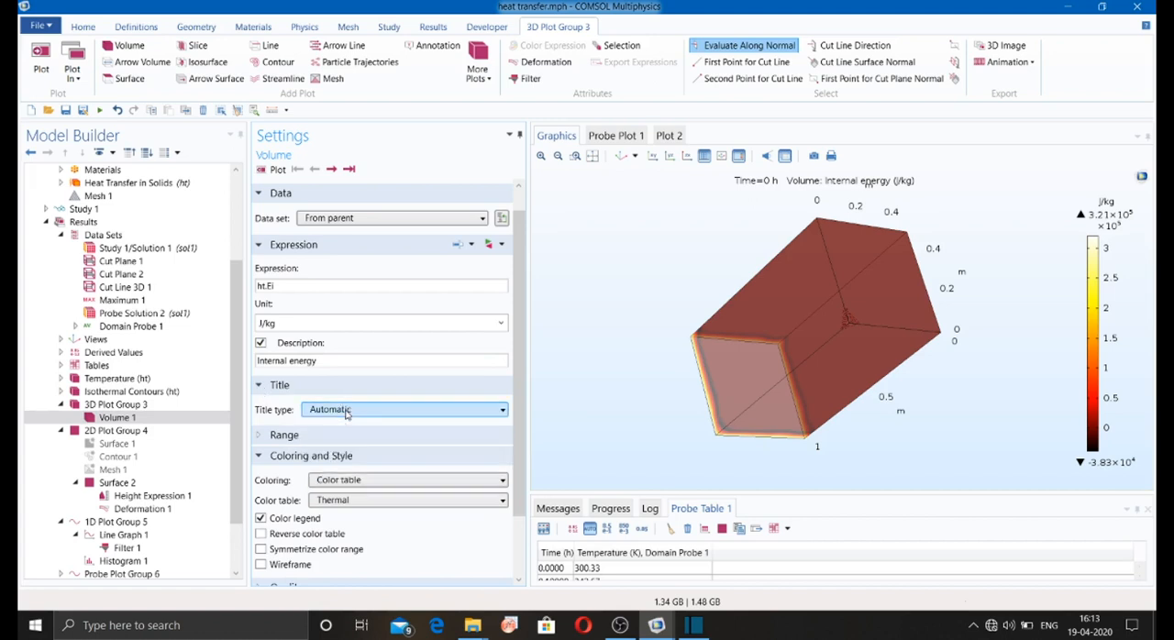
pyautogui.click(347, 411)
pyautogui.click(328, 442)
pyautogui.click(335, 414)
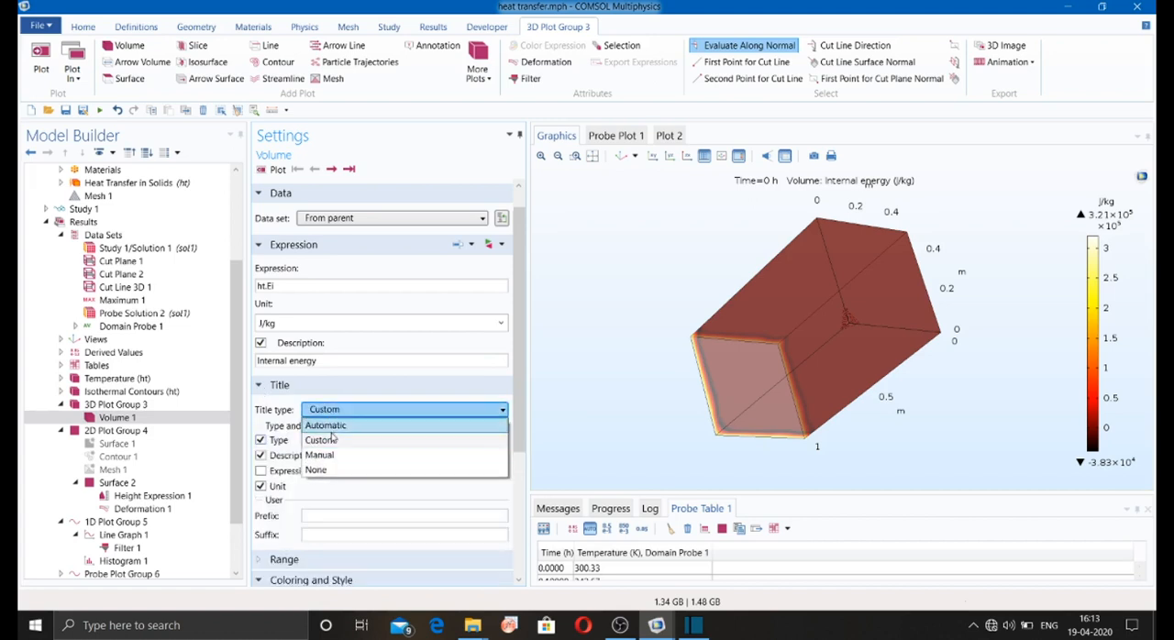
pyautogui.click(329, 456)
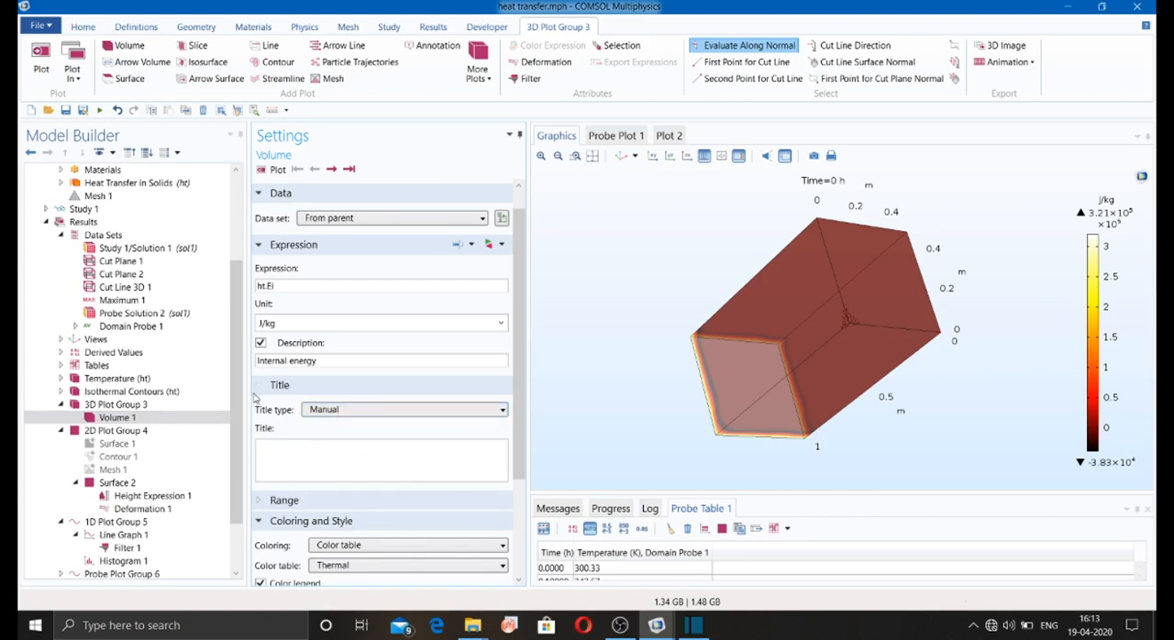
# Step: Check the range settings of Volume 1, and turn on wireframe, the symmetrized color range and the reversed color table
pyautogui.scroll(-3, 260, 396)
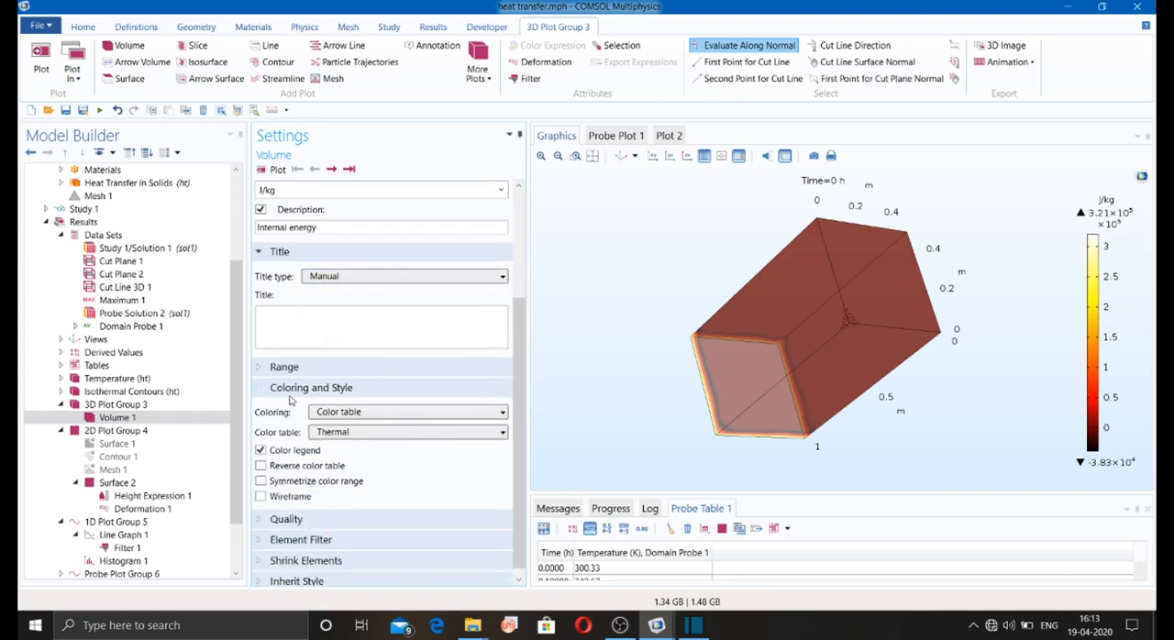
pyautogui.click(260, 370)
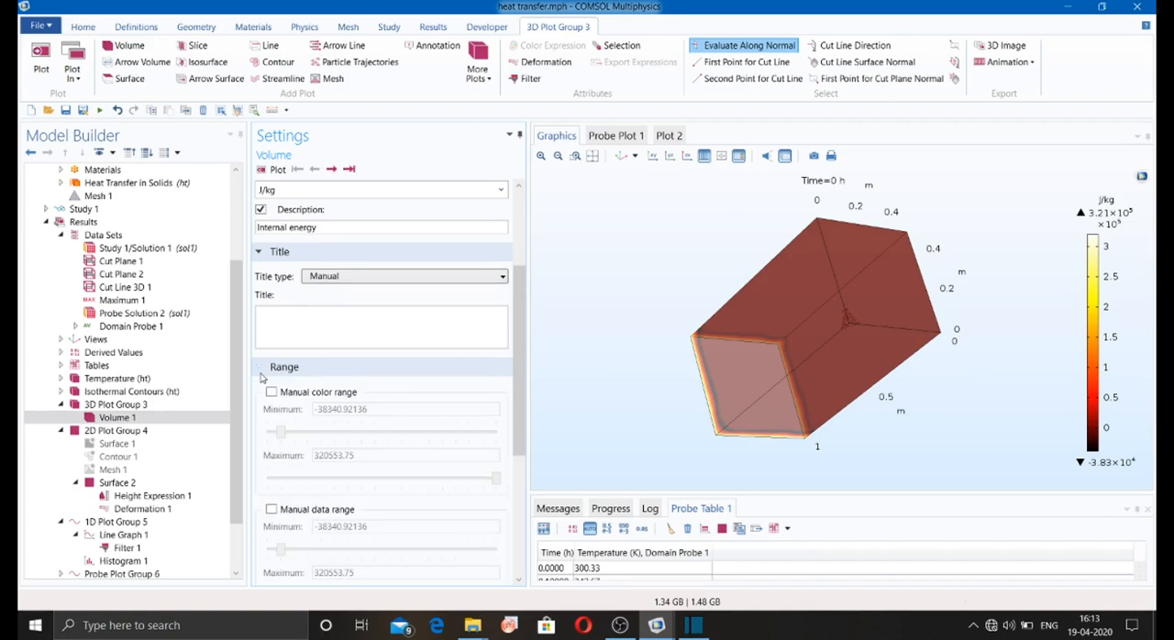
pyautogui.click(261, 371)
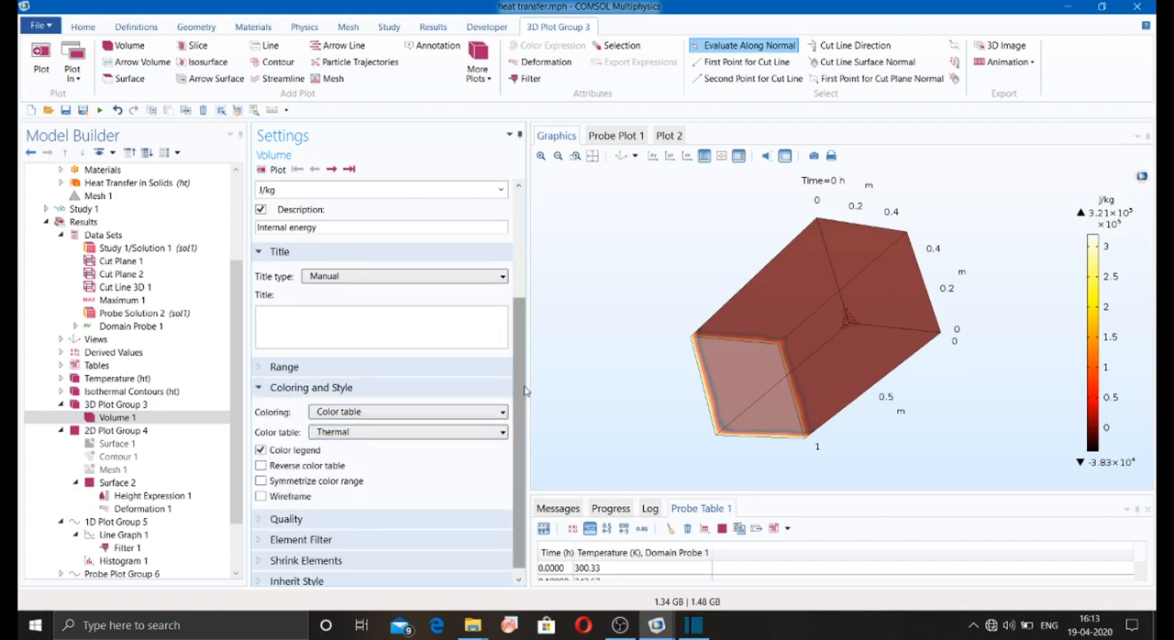
pyautogui.click(261, 481)
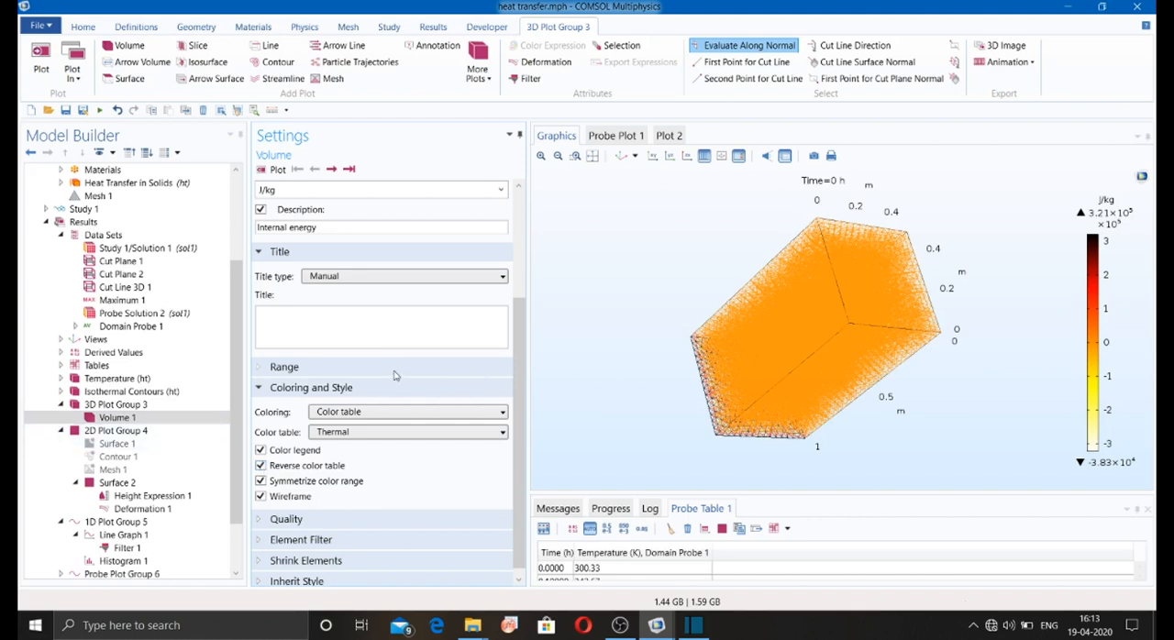
pyautogui.scroll(3, 394, 377)
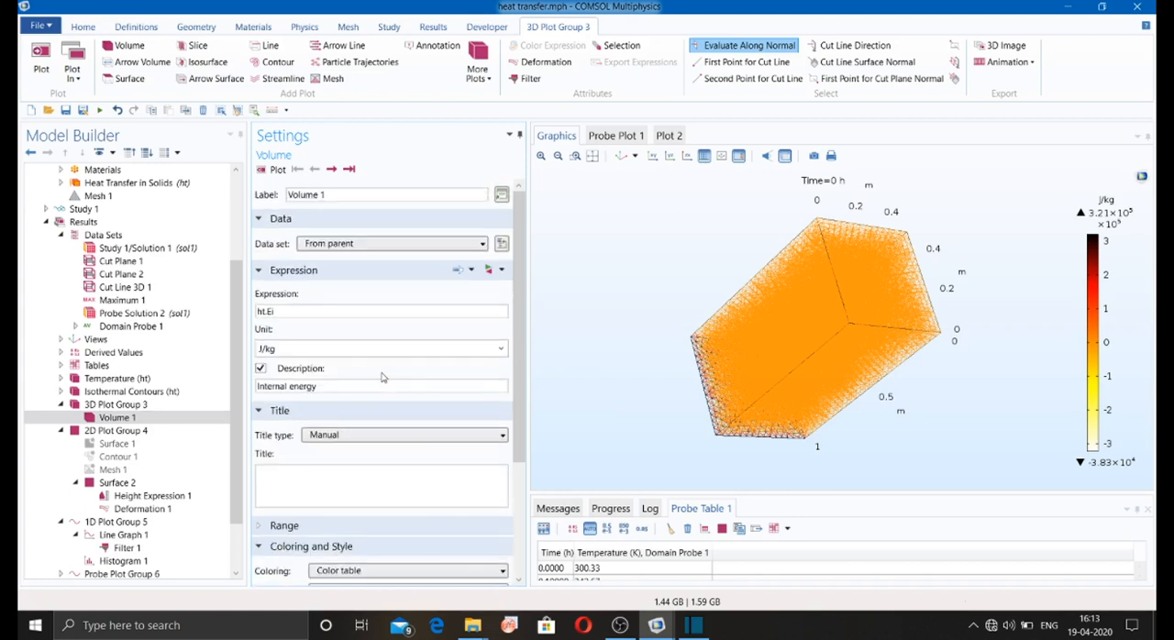